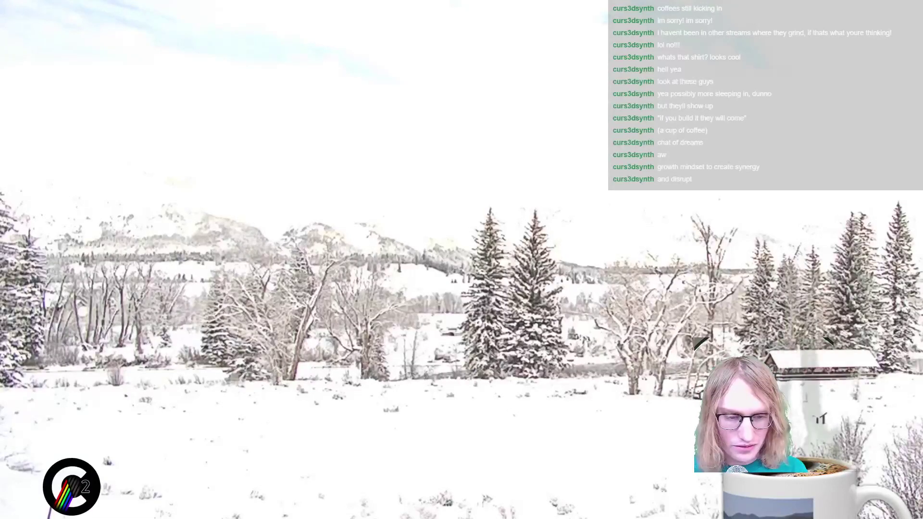
Step: Bring the Photoshop window showing the landforms3.psd collage onto the stream
key("alt+Tab")
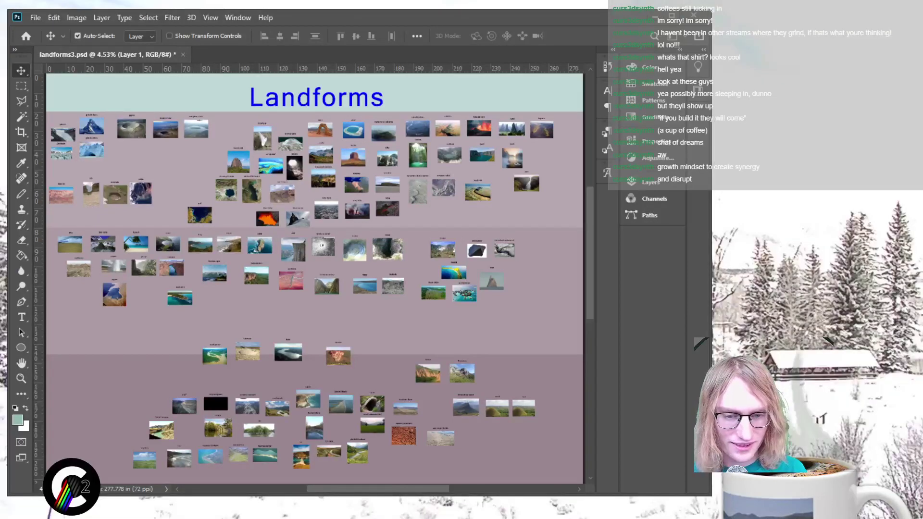
key("alt+Tab")
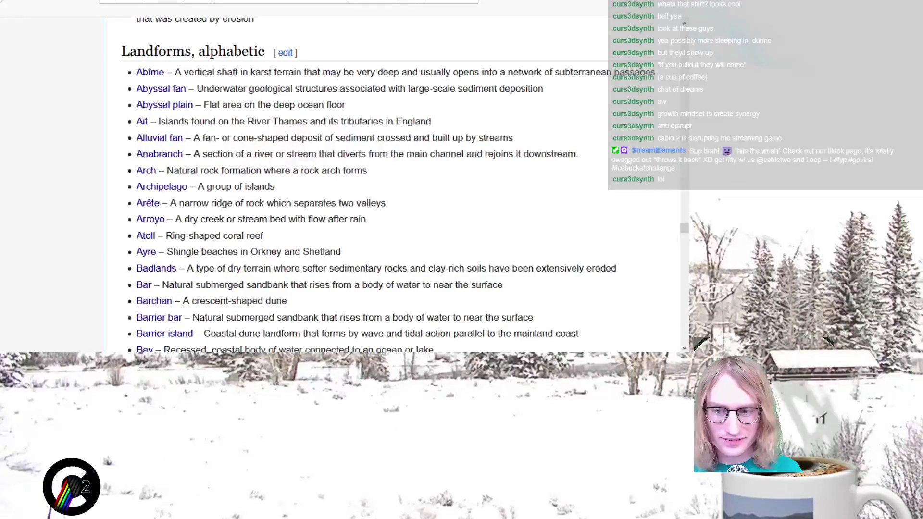
key("alt+Tab")
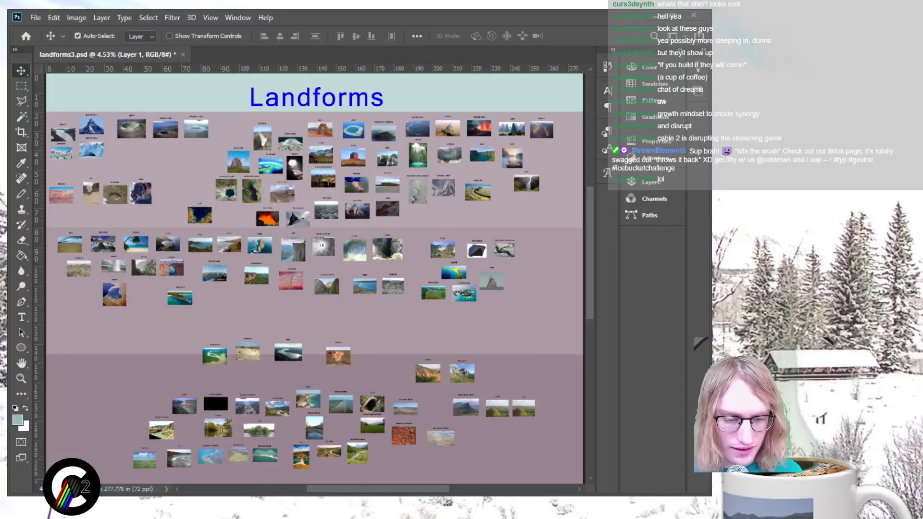
Step: Pan around the labelled landform photos at 16.7%, then zoom out to 12.5%
scroll(278, 235, "up", 5)
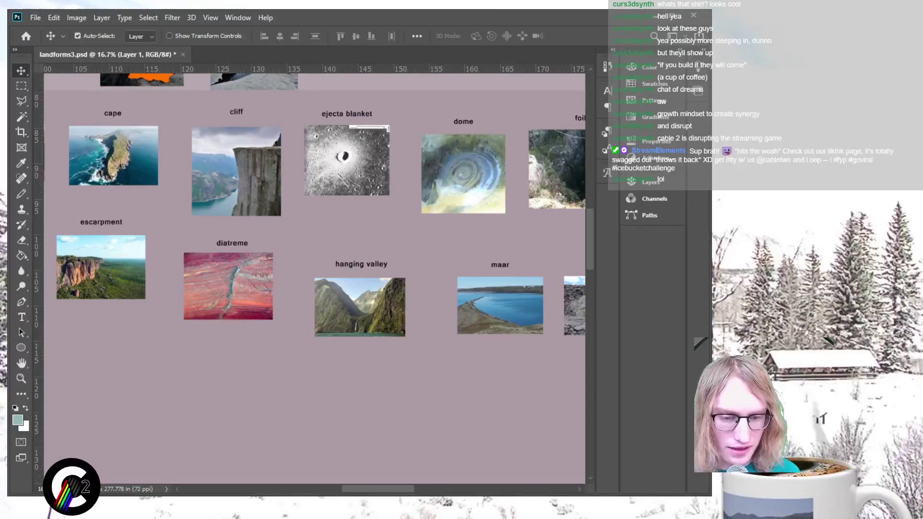
scroll(277, 235, "left", 5)
scroll(278, 235, "left", 3)
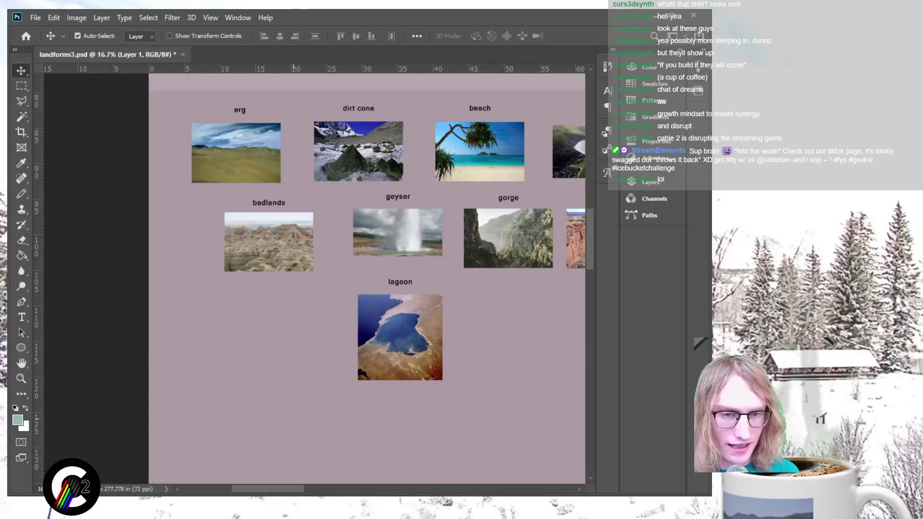
scroll(277, 235, "up", 3)
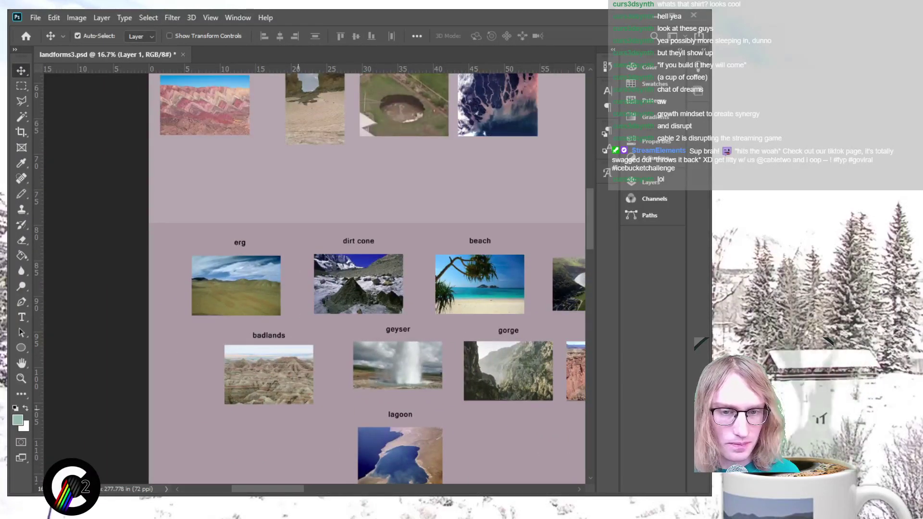
scroll(367, 278, "up", 3)
scroll(299, 278, "up", 5)
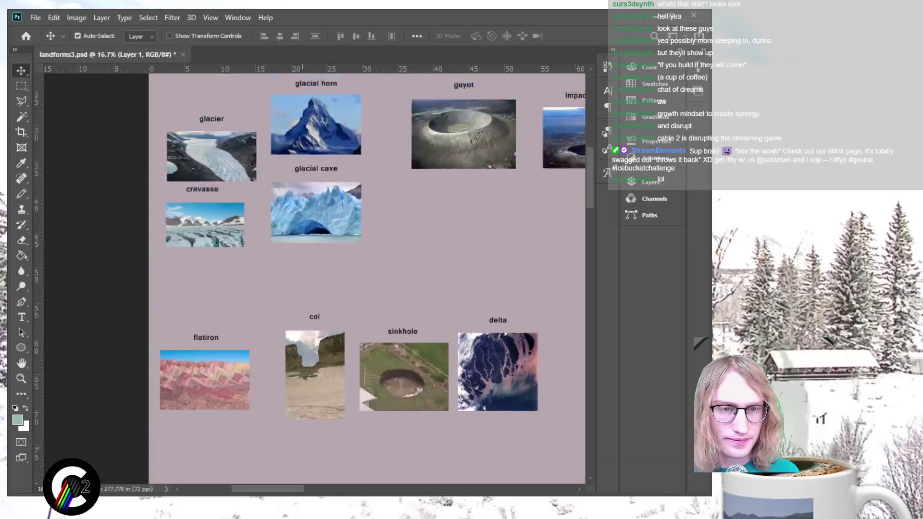
scroll(315, 274, "right", 5)
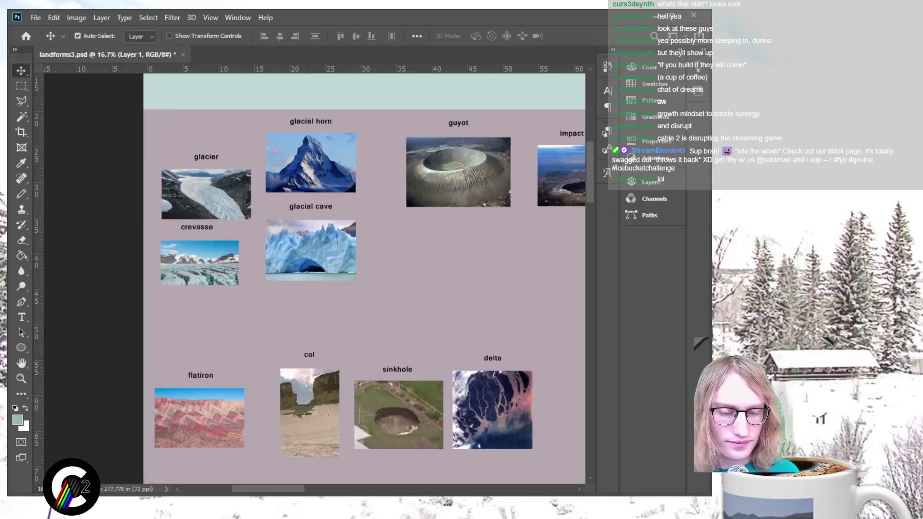
scroll(314, 274, "left", 3)
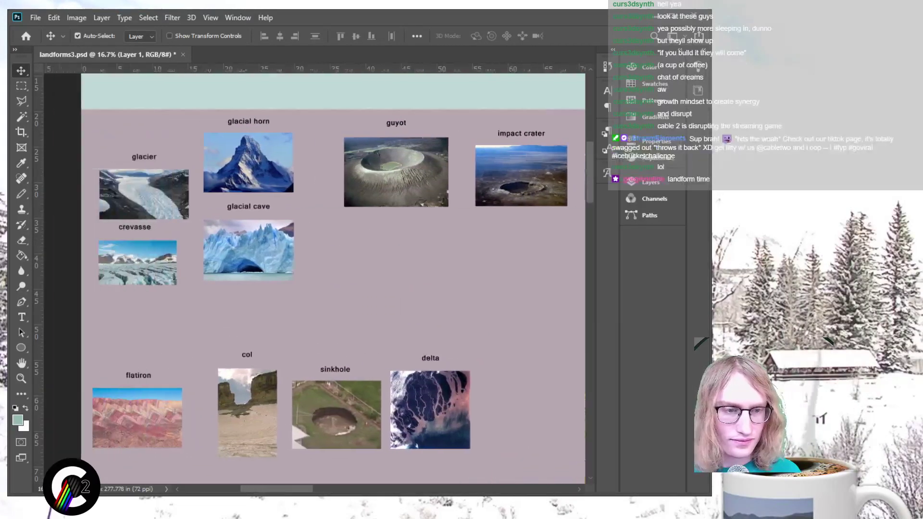
scroll(314, 274, "right", 10)
scroll(314, 278, "right", 8)
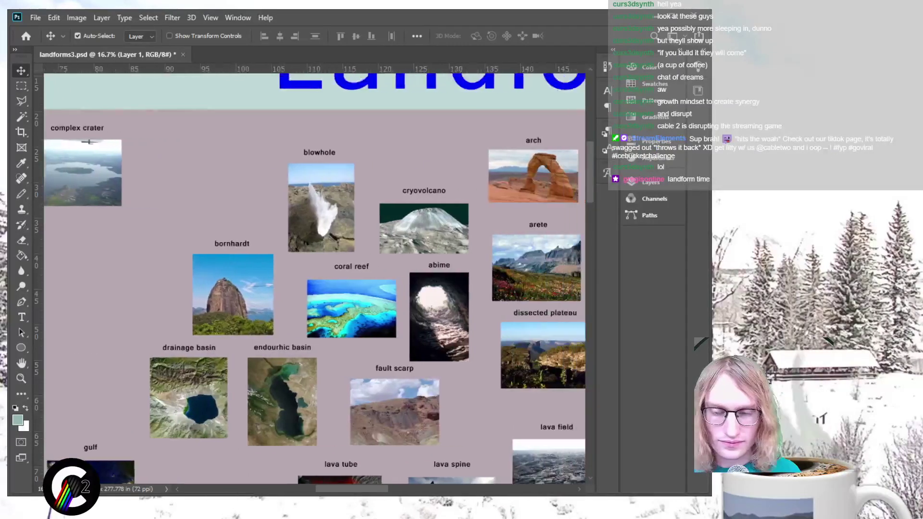
scroll(314, 278, "right", 7)
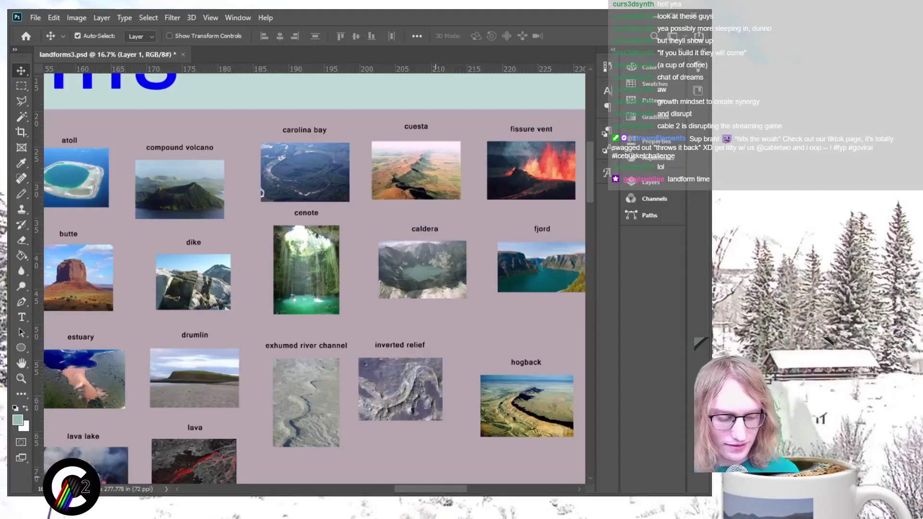
scroll(314, 274, "right", 1)
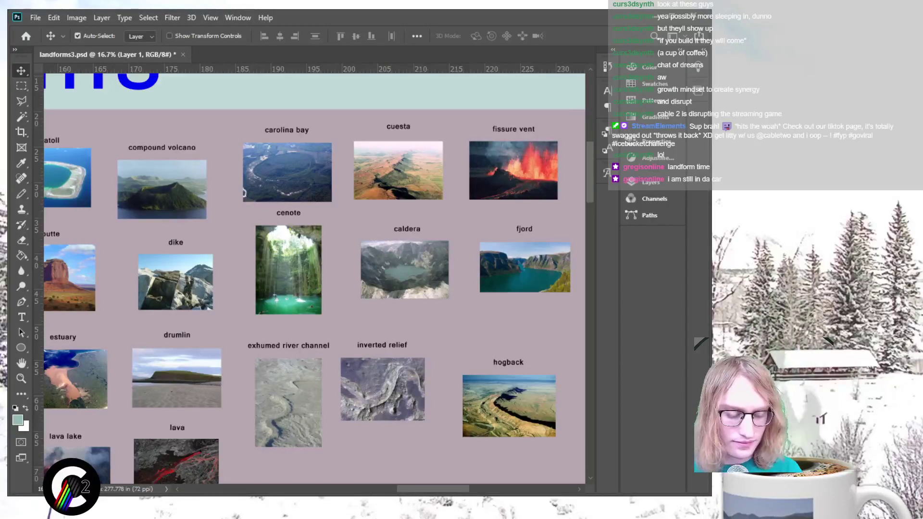
scroll(315, 279, "right", 5)
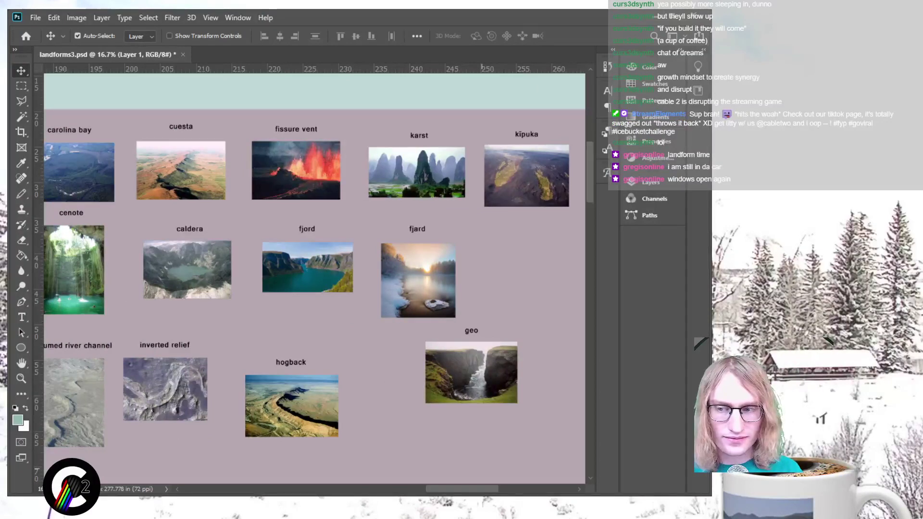
scroll(315, 279, "down", 1)
scroll(314, 279, "left", 3)
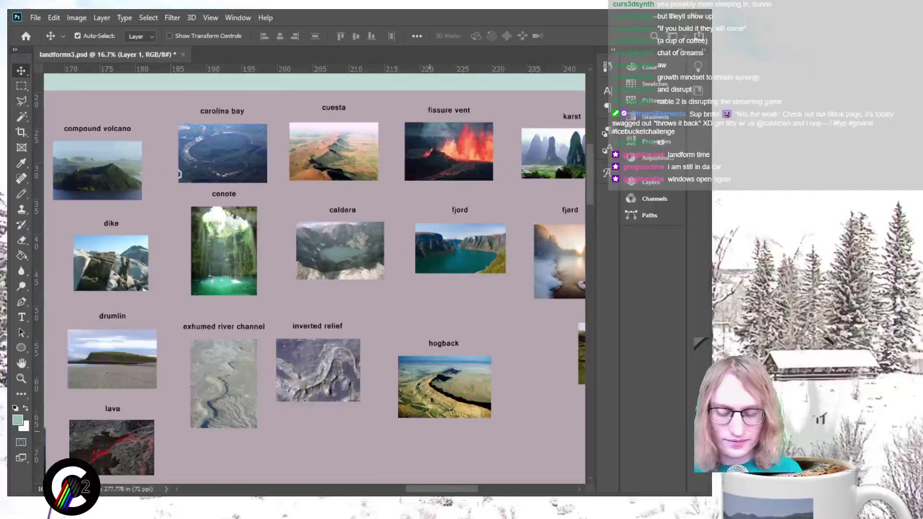
key("ctrl+minus")
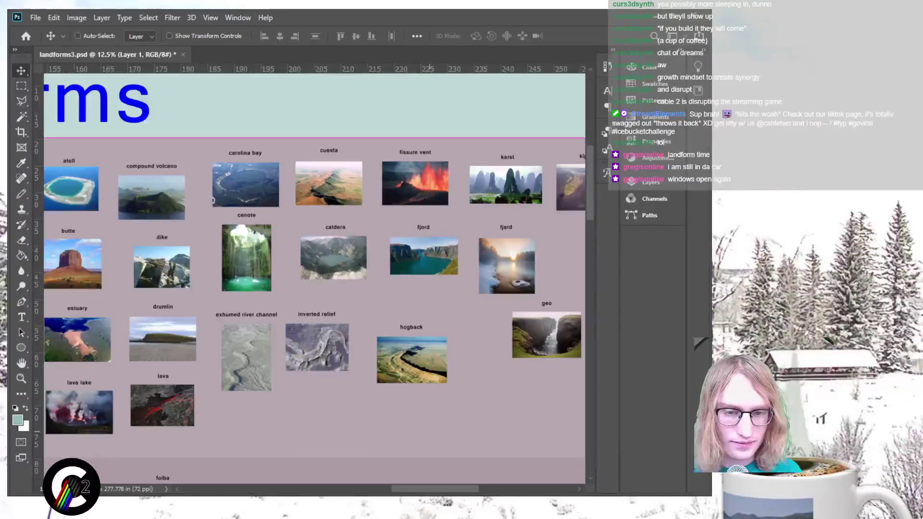
Step: Scroll down and zoom out to 8.33% to view confluence, blowout, bluff and bayou photos
scroll(314, 279, "down", 5)
scroll(314, 279, "down", 6)
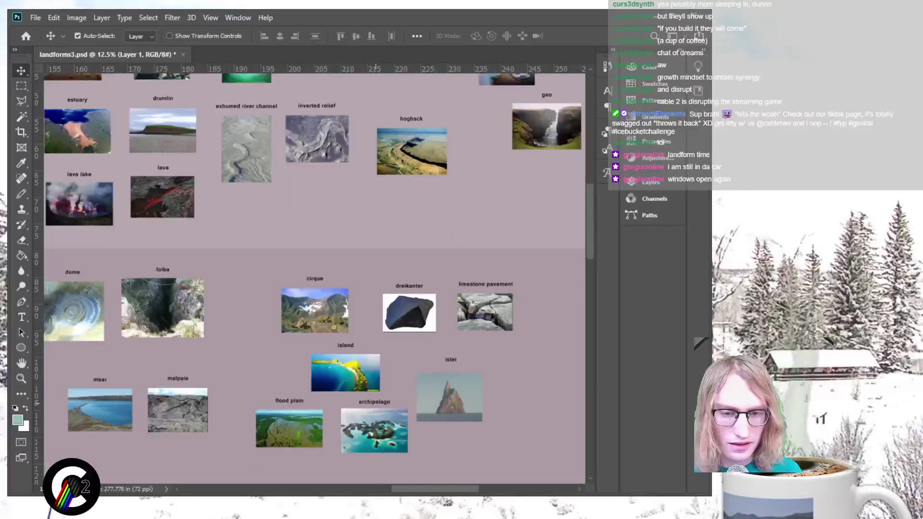
scroll(314, 279, "left", 8)
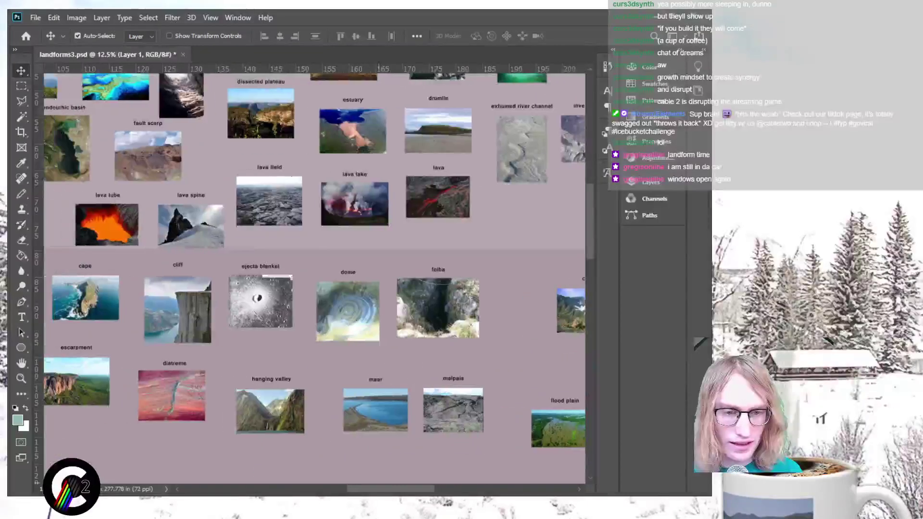
scroll(315, 278, "down", 5)
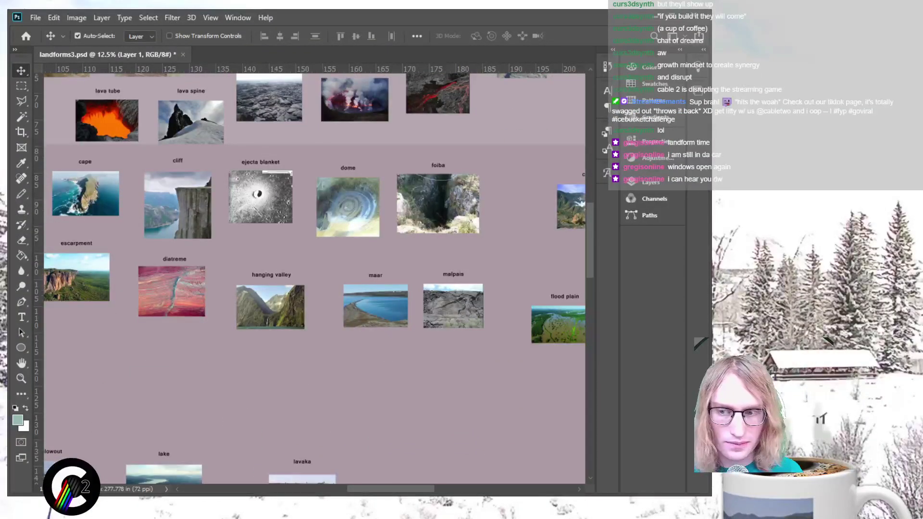
scroll(315, 278, "left", 5)
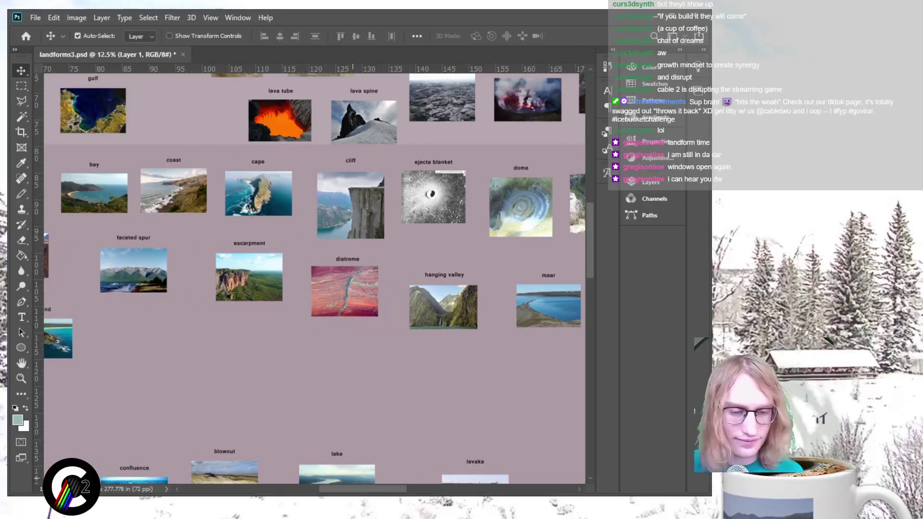
scroll(315, 279, "down", 3)
scroll(314, 279, "down", 12)
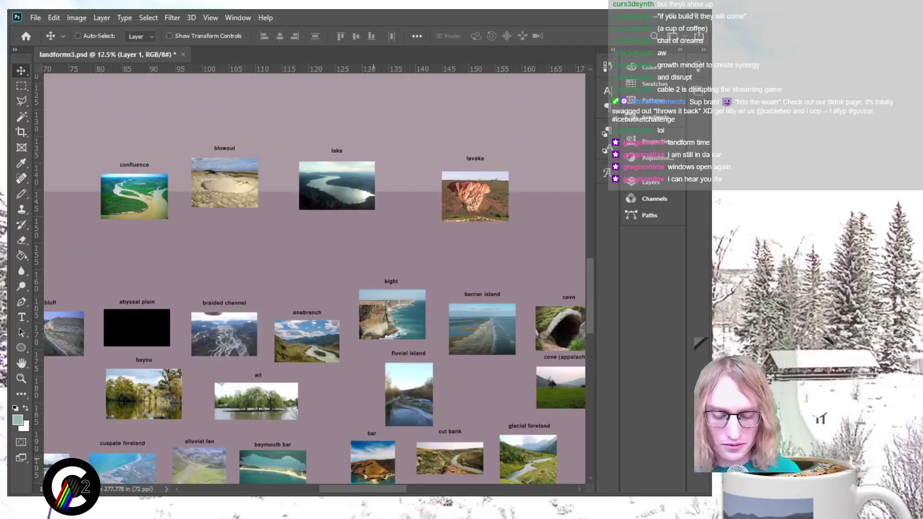
key("ctrl+minus")
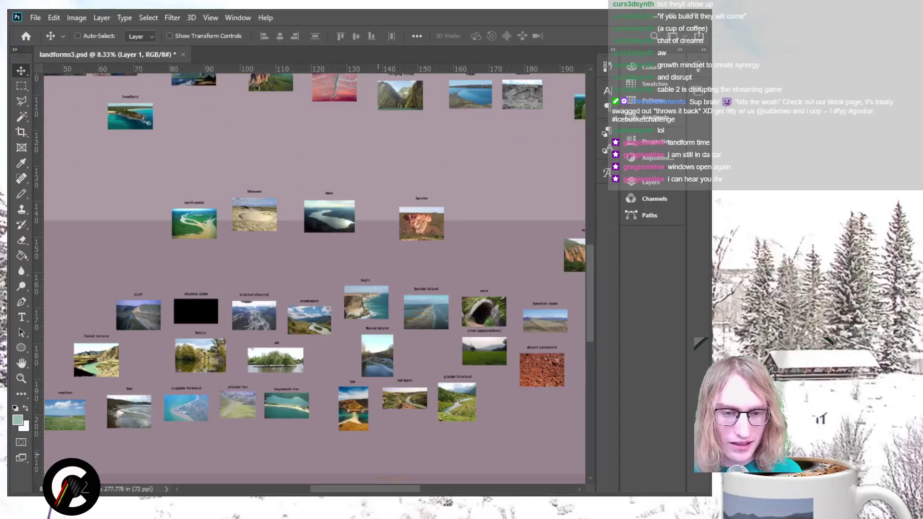
scroll(314, 279, "right", 2)
scroll(314, 278, "down", 6)
scroll(314, 279, "down", 8)
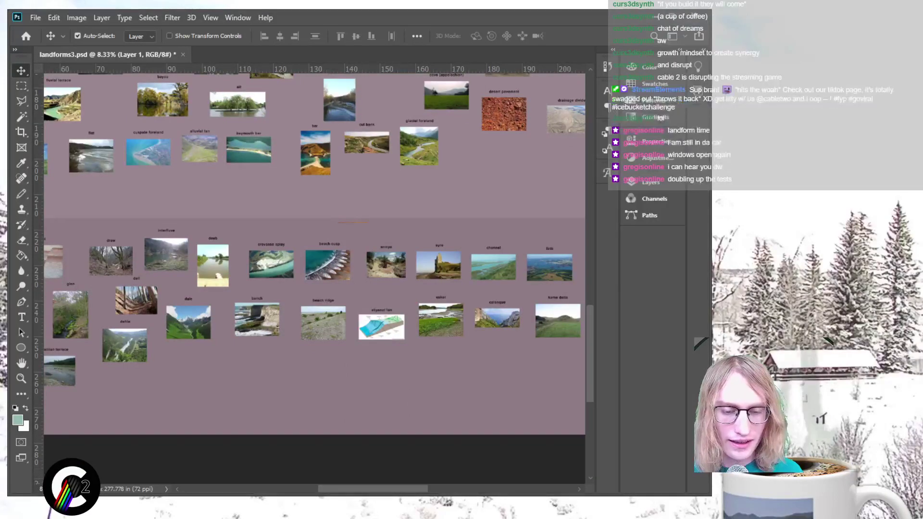
scroll(314, 279, "left", 3)
scroll(315, 279, "left", 12)
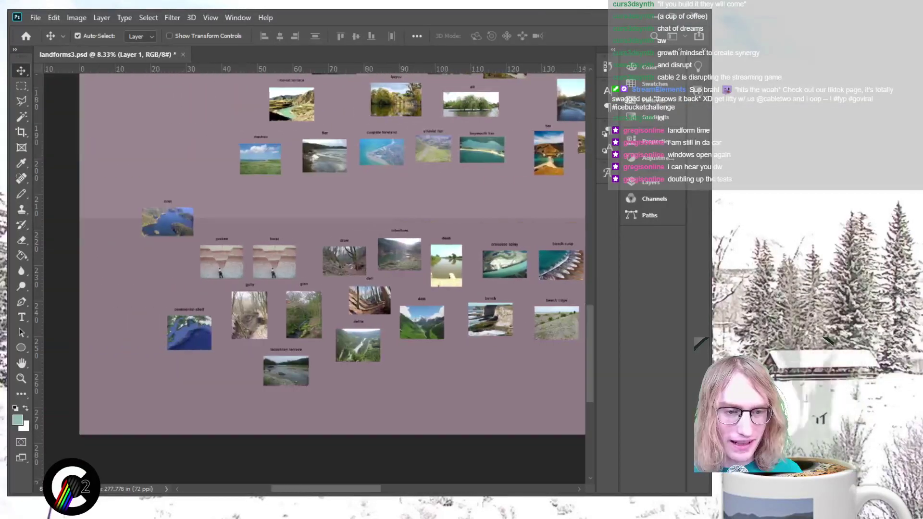
scroll(315, 279, "up", 4)
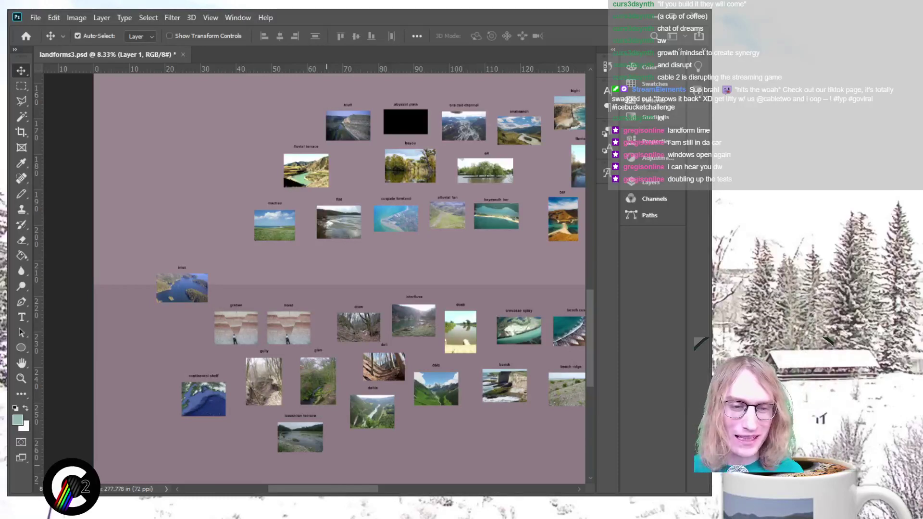
scroll(326, 279, "up", 10)
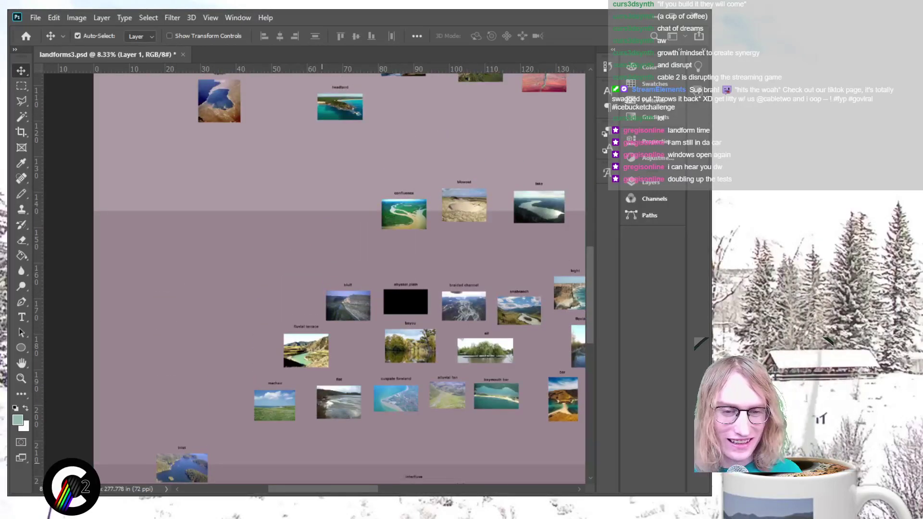
scroll(315, 353, "up", 1)
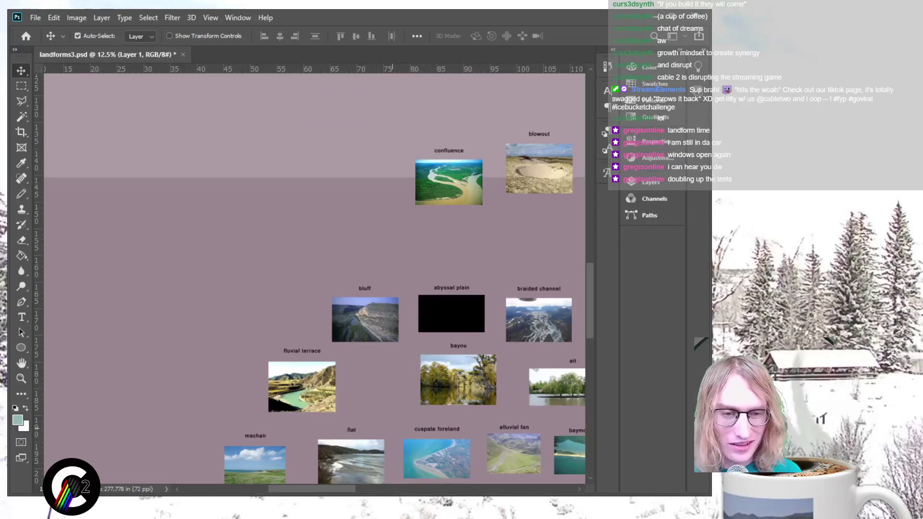
Step: Scroll right so lake, bight, anabranch and fluvial island appear beside the bluff row
scroll(315, 279, "right", 10)
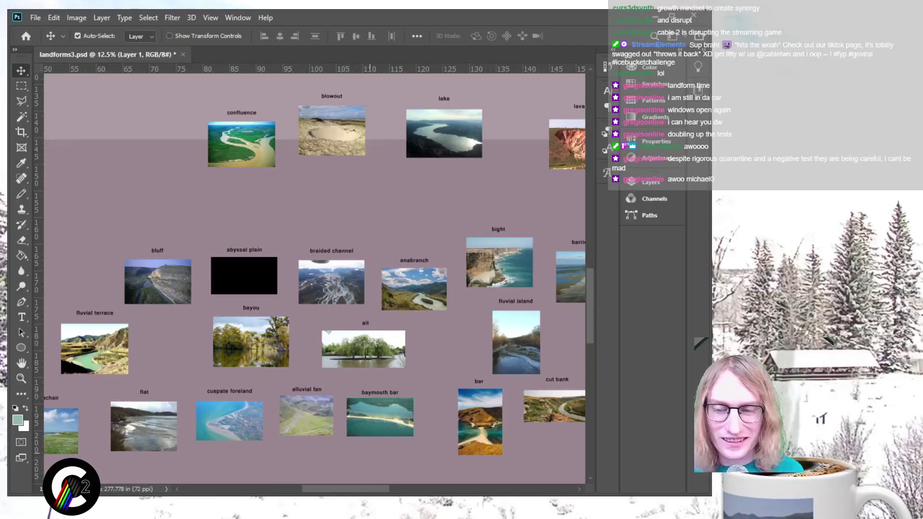
scroll(315, 278, "up", 8)
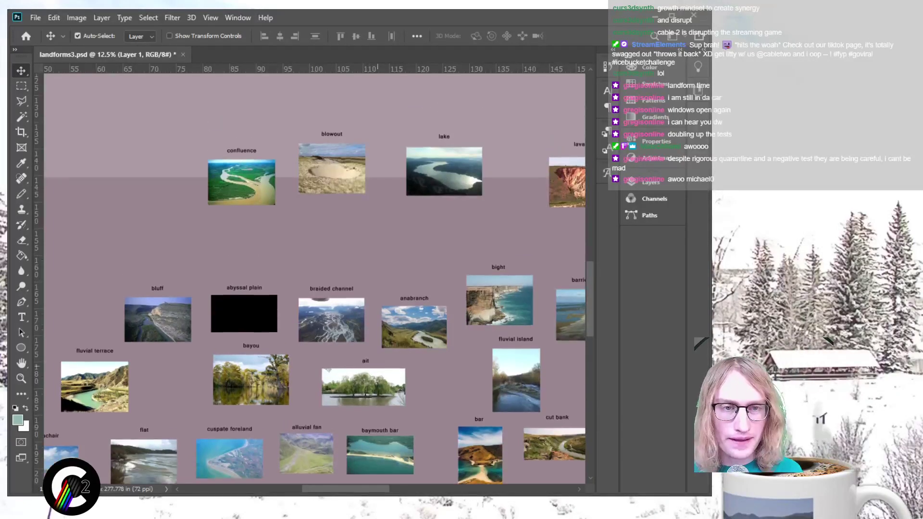
scroll(315, 279, "up", 5)
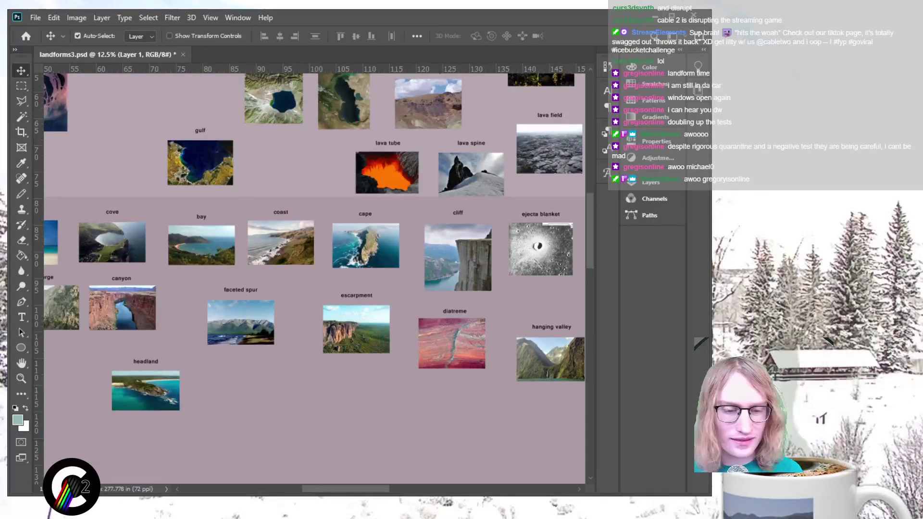
scroll(315, 278, "right", 10)
scroll(315, 279, "right", 8)
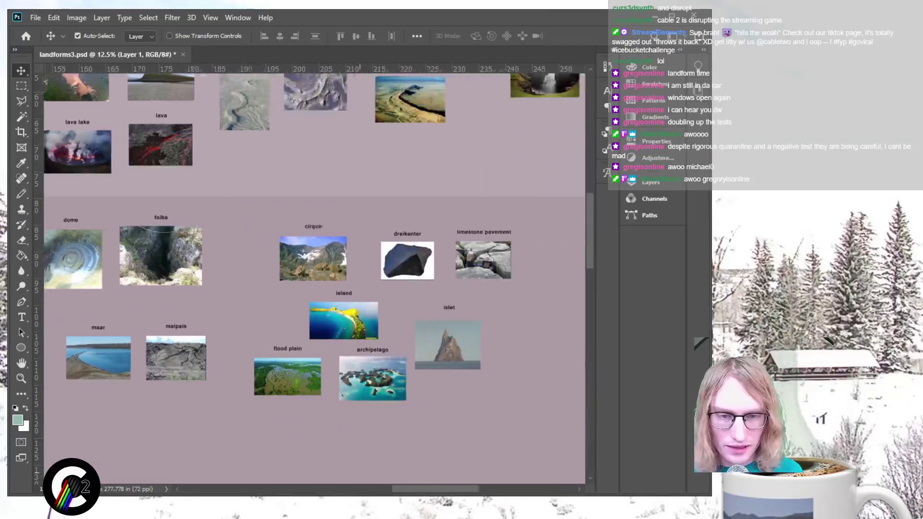
scroll(315, 279, "up", 3)
scroll(315, 278, "up", 6)
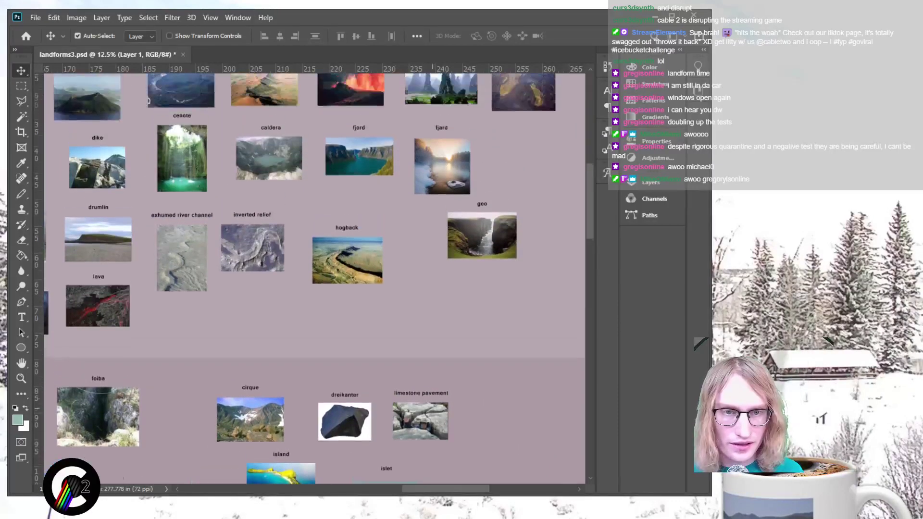
scroll(315, 278, "left", 18)
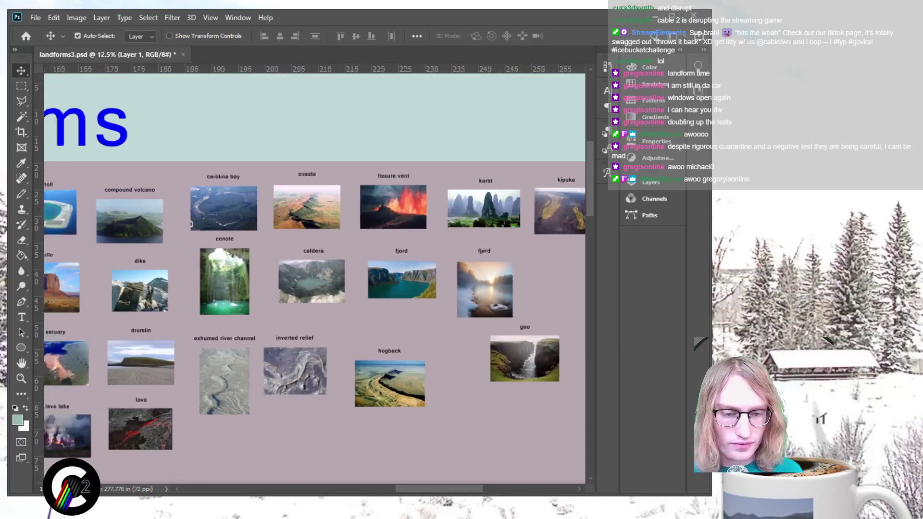
scroll(315, 279, "down", 5)
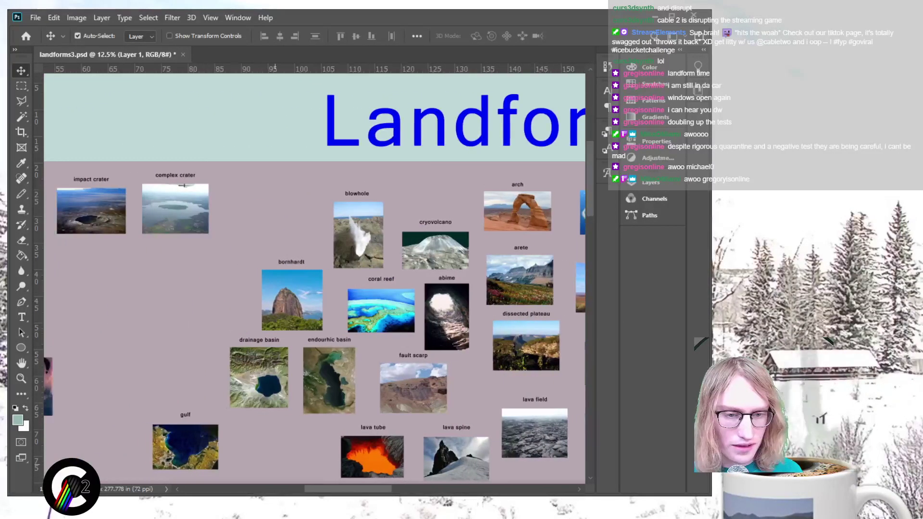
scroll(315, 279, "down", 1)
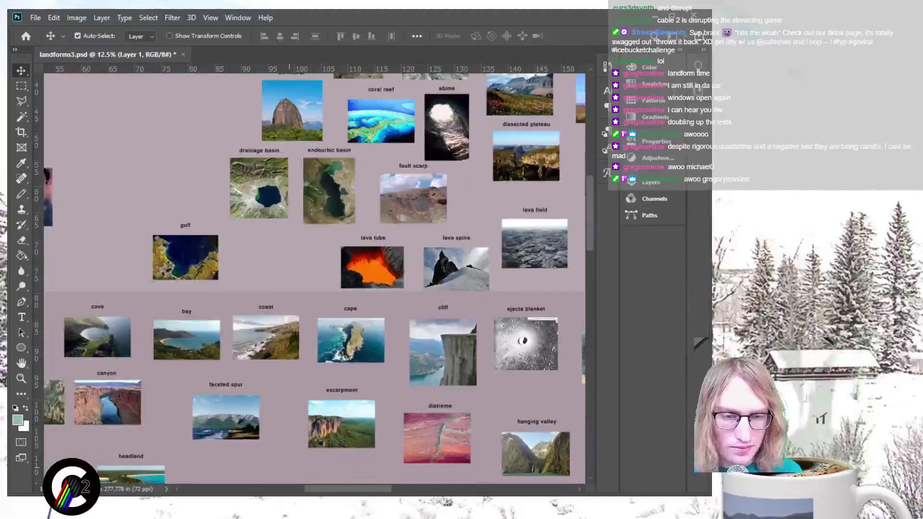
scroll(315, 279, "left", 5)
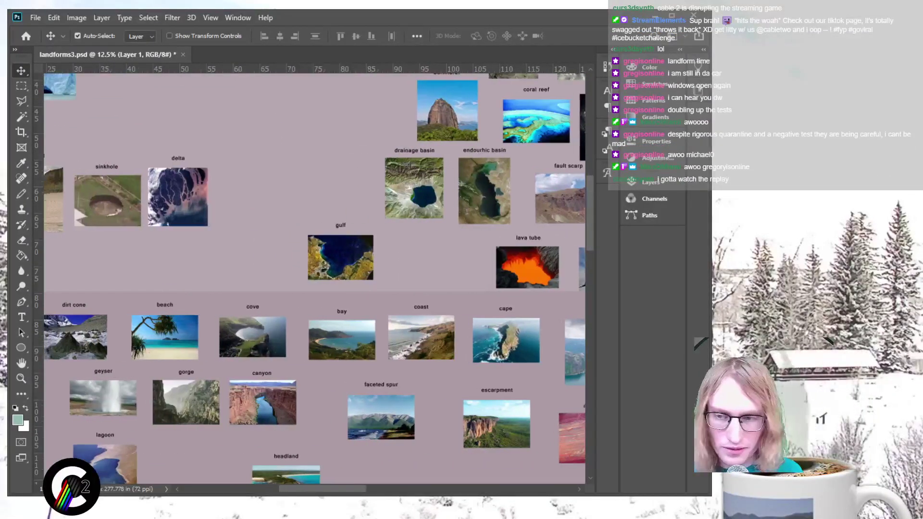
scroll(315, 279, "left", 6)
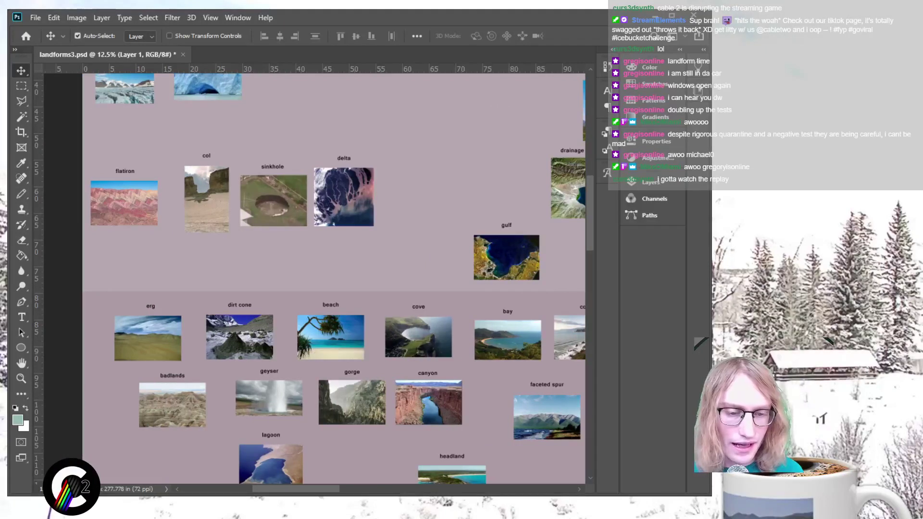
scroll(315, 279, "left", 1)
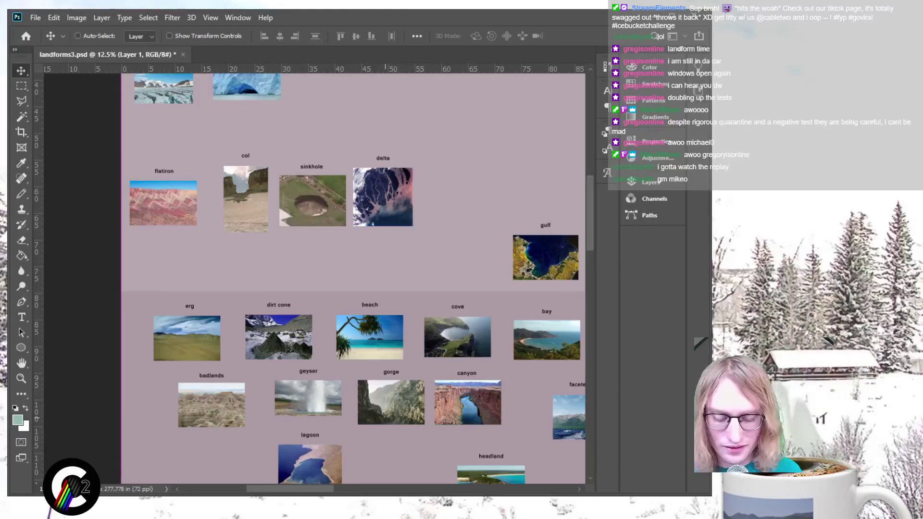
key("ctrl+minus")
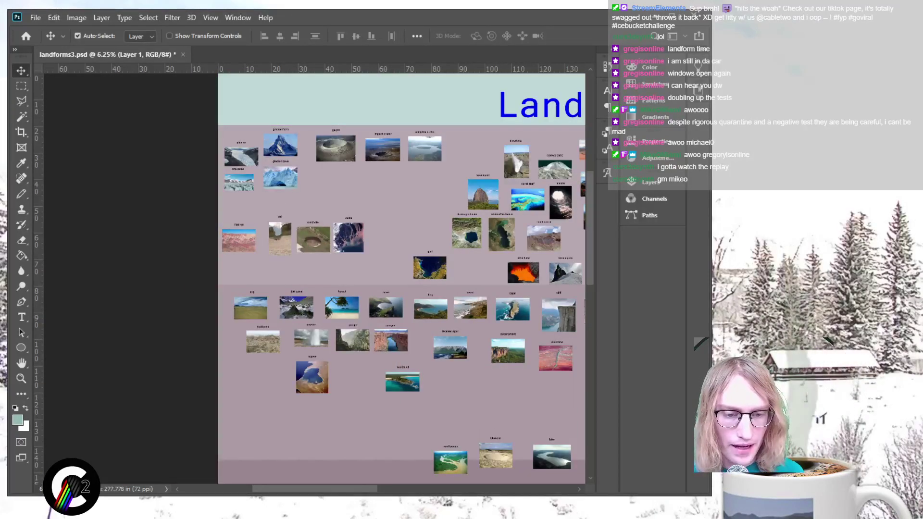
scroll(317, 279, "right", 10)
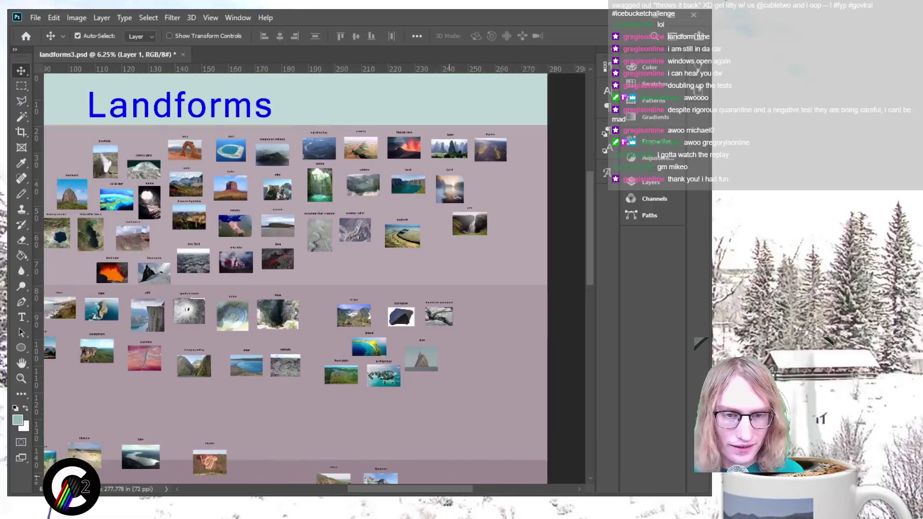
scroll(313, 279, "left", 1)
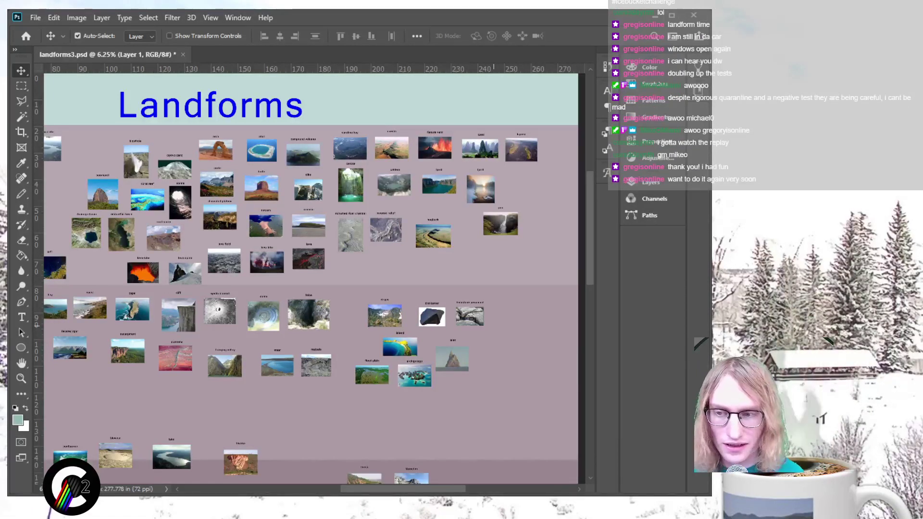
scroll(493, 279, "down", 2)
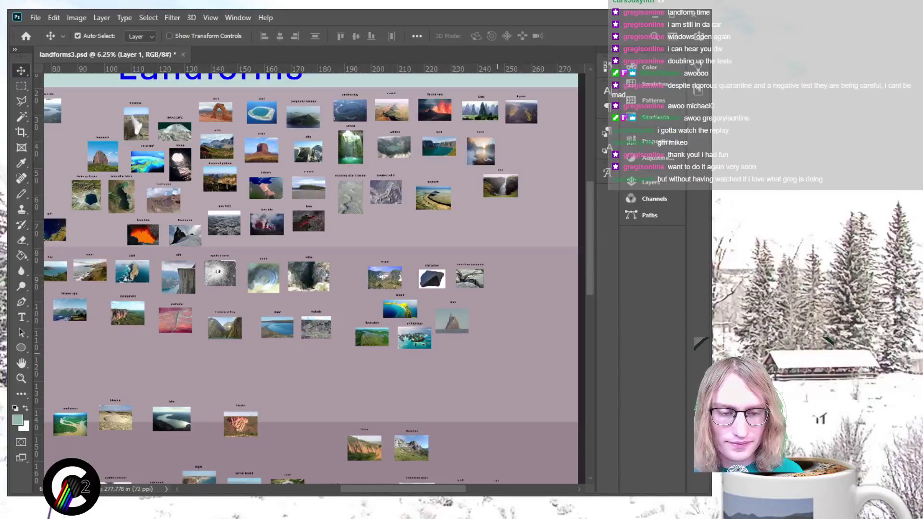
scroll(312, 279, "down", 1)
key("ctrl+0")
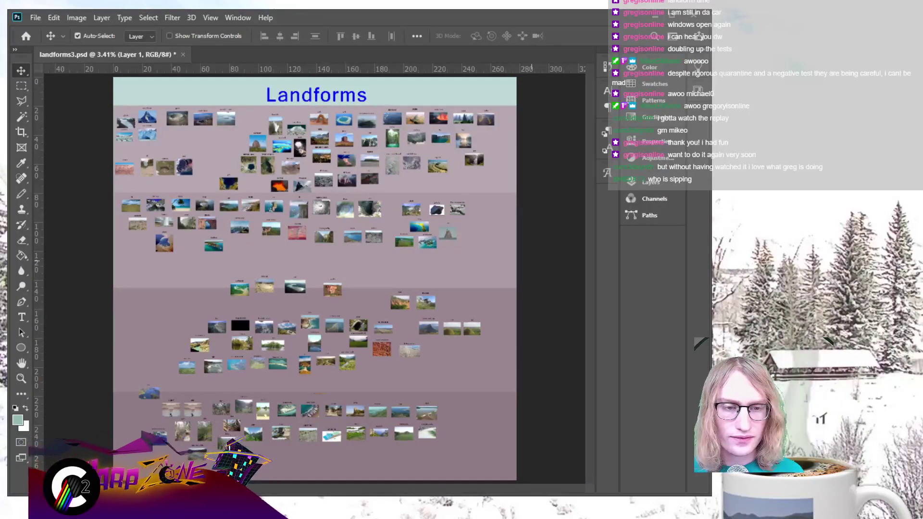
key("ctrl+plus")
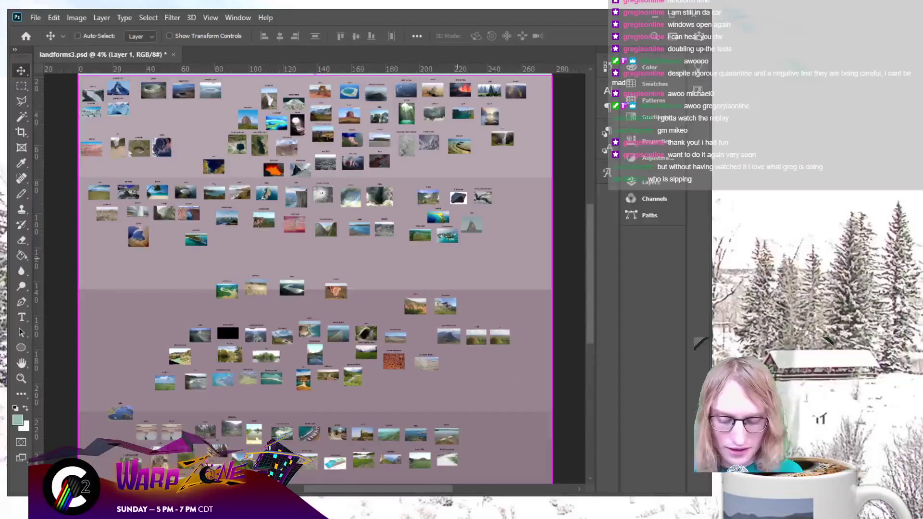
key("ctrl+plus")
scroll(312, 279, "down", 5)
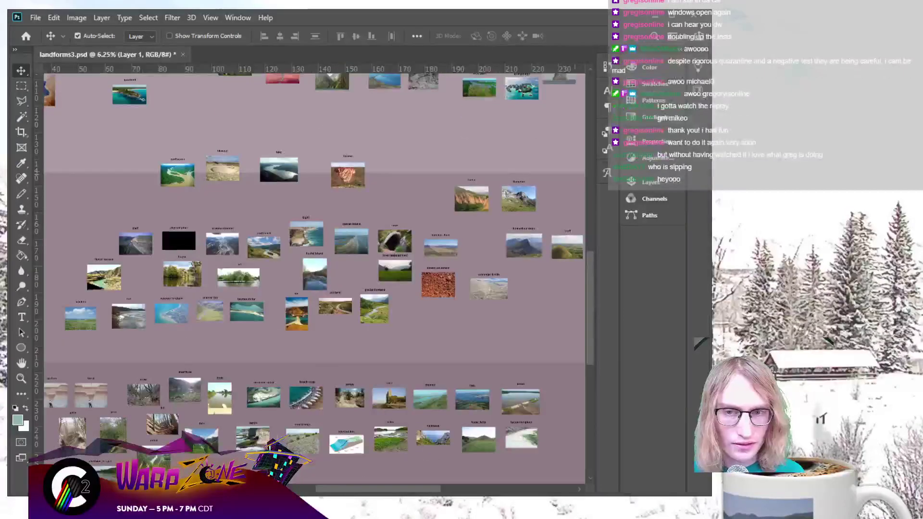
scroll(312, 279, "up", 1)
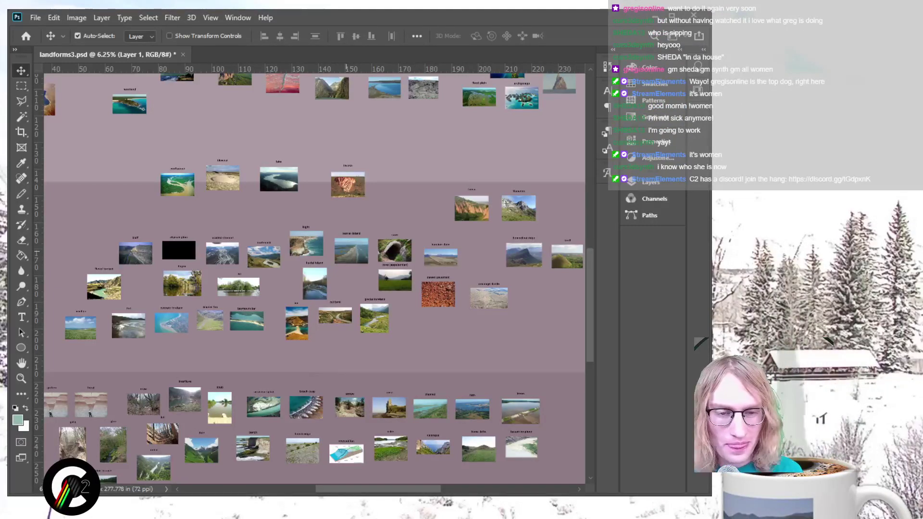
scroll(314, 277, "up", 3)
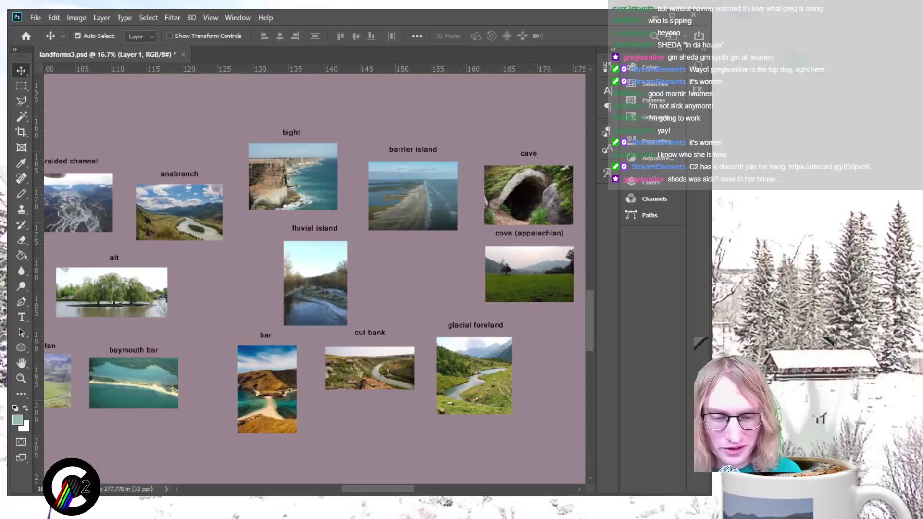
scroll(314, 277, "right", 5)
scroll(314, 277, "right", 3)
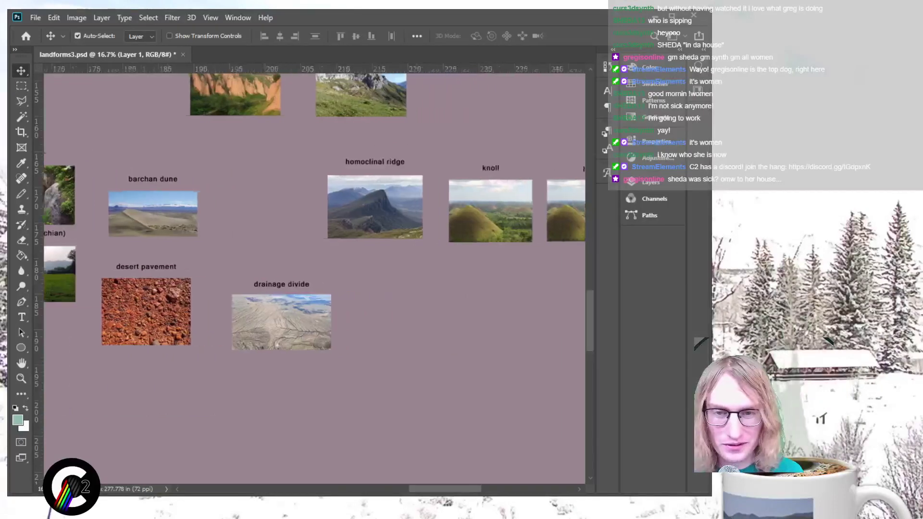
scroll(314, 277, "left", 8)
scroll(314, 277, "left", 3)
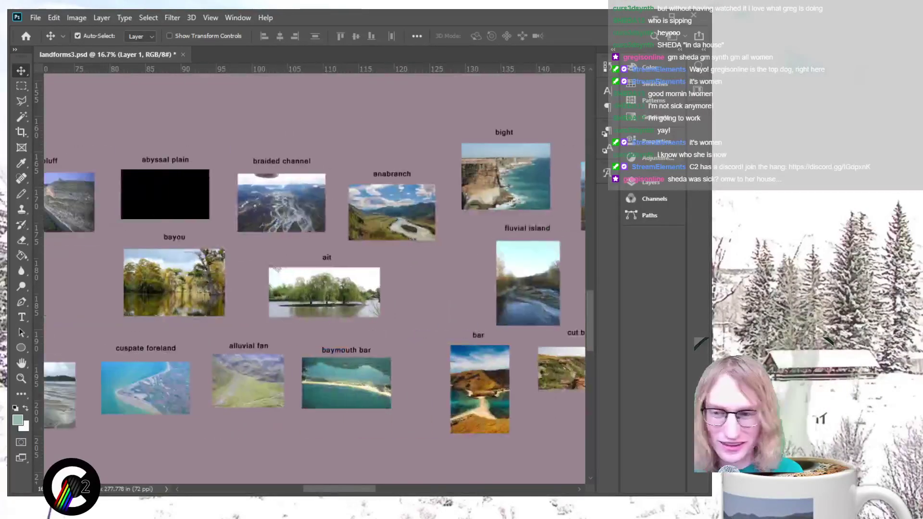
scroll(314, 276, "left", 6)
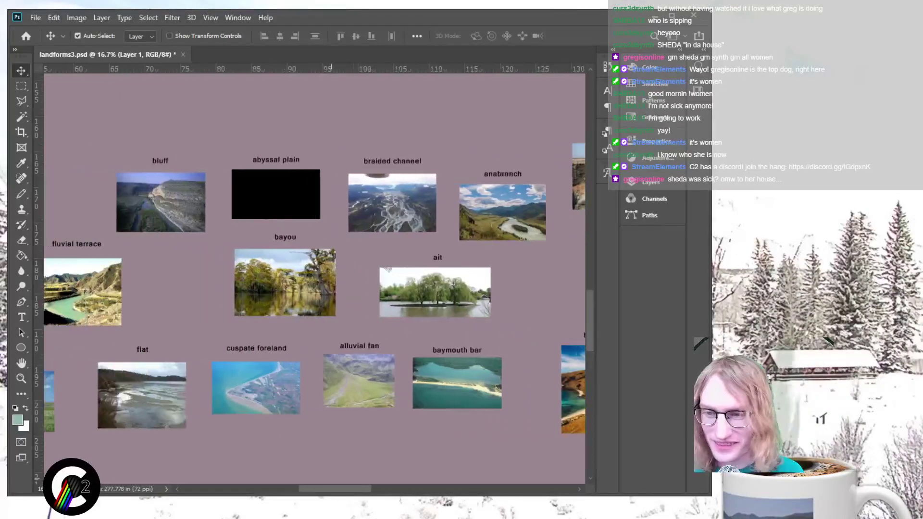
scroll(314, 276, "left", 1)
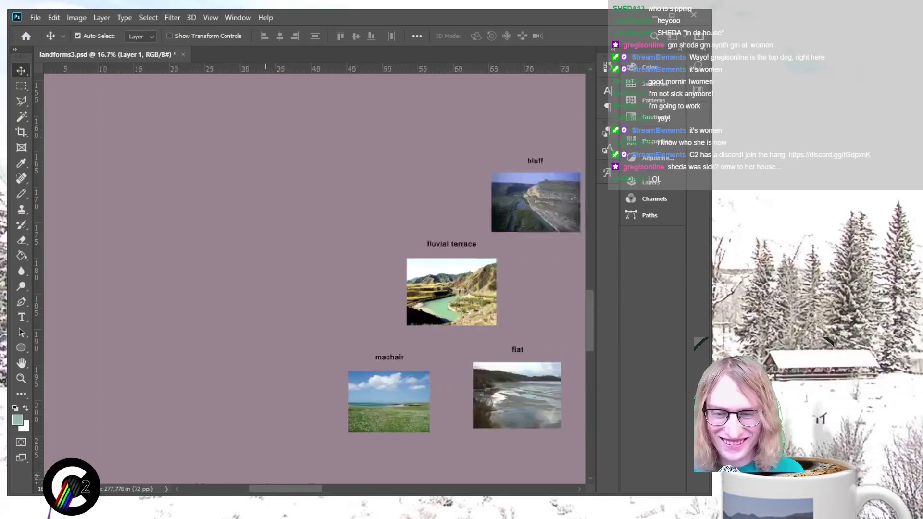
scroll(314, 277, "right", 5)
scroll(314, 277, "left", 1)
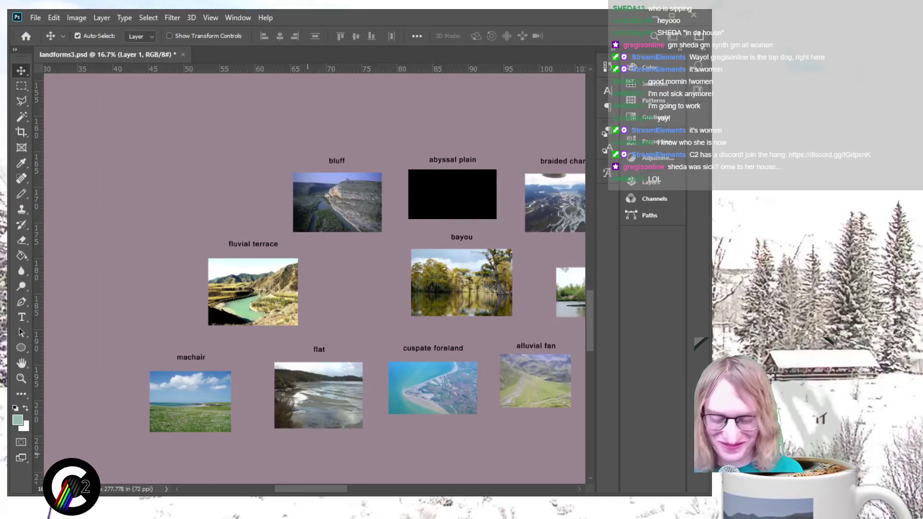
key("ctrl")
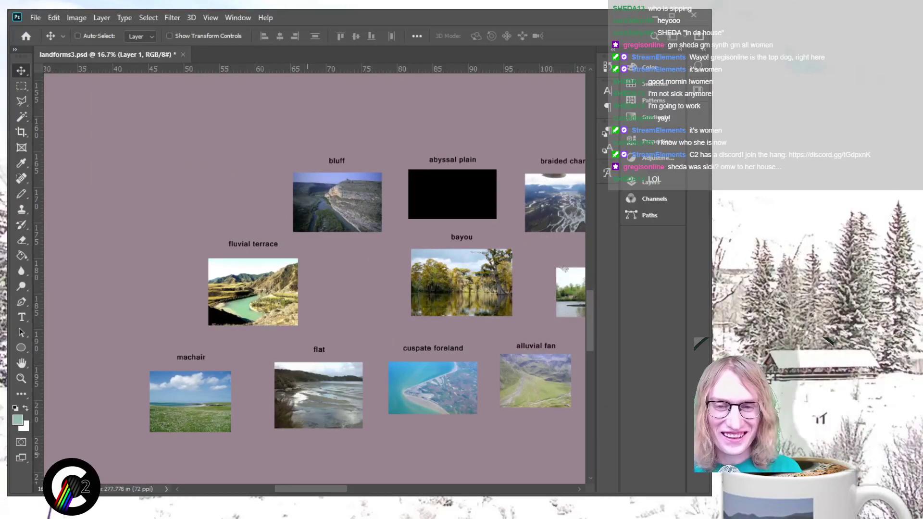
key("ctrl+minus")
key("ctrl+minus")
key("ctrl+minus")
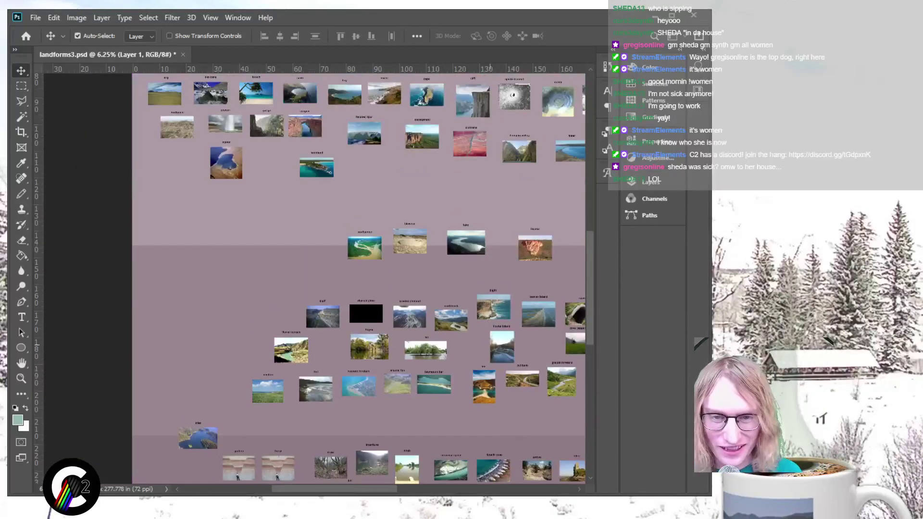
scroll(312, 276, "right", 4)
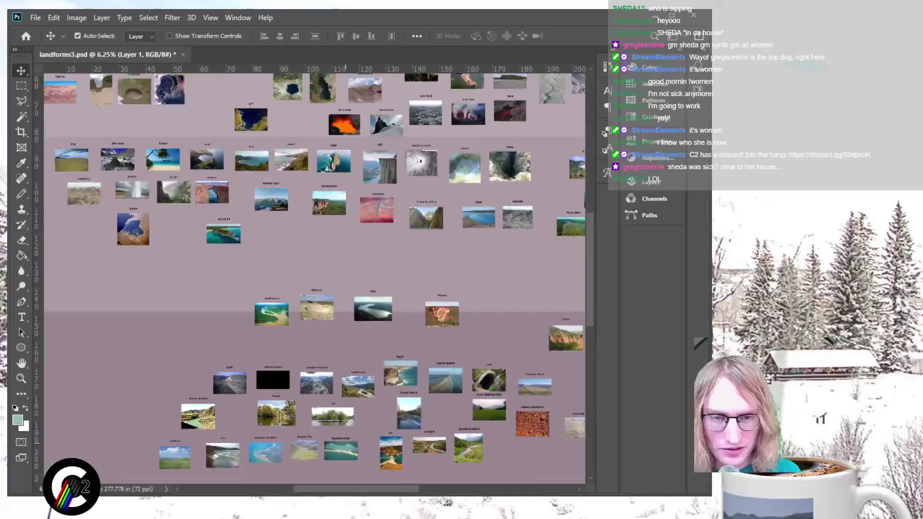
scroll(312, 277, "up", 1)
key("ctrl+plus")
key("ctrl+plus")
scroll(313, 277, "down", 5)
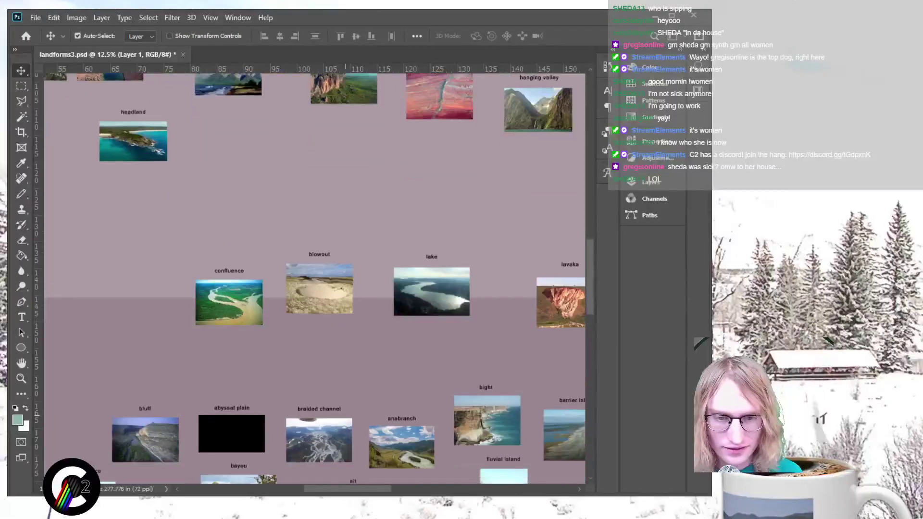
key("m")
Step: Select the confluence, blowout and lake images and drag the lavaka and loess photos lower
left_click_drag(139, 148, 494, 278)
scroll(312, 277, "right", 5)
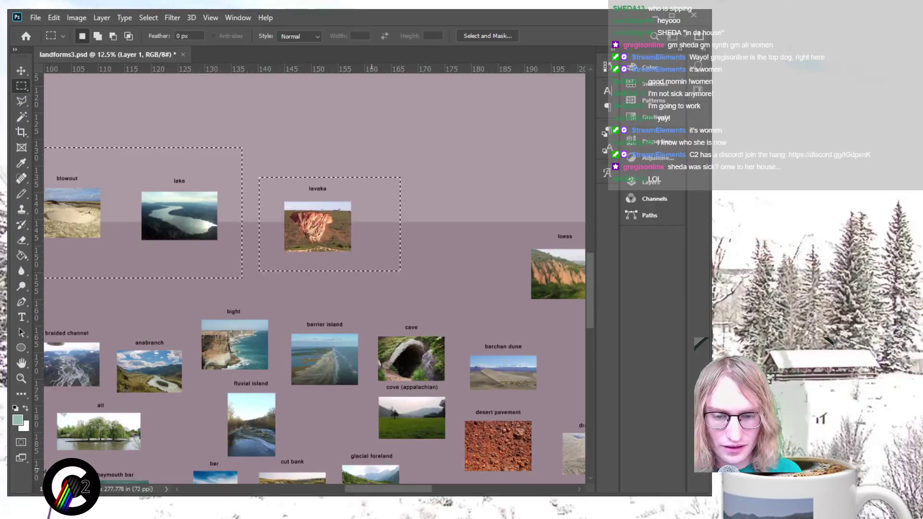
scroll(313, 277, "right", 4)
left_click_drag(273, 199, 531, 316)
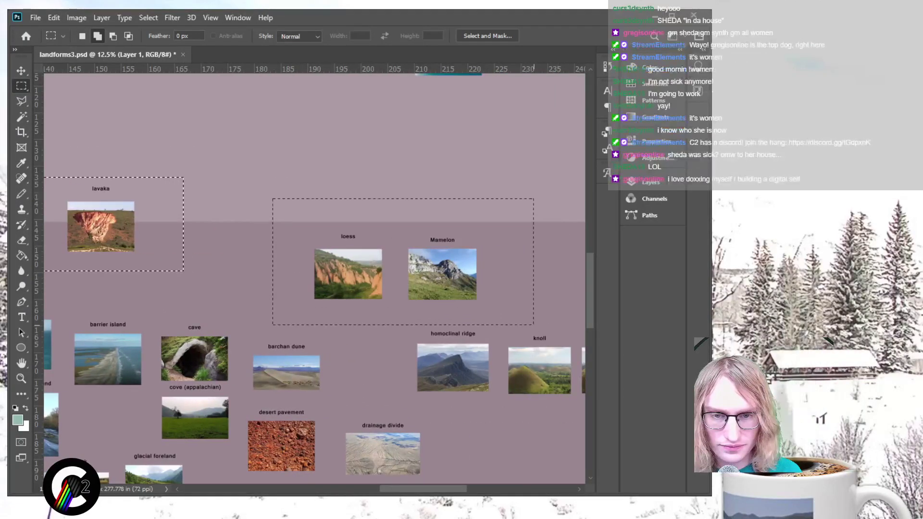
key("v")
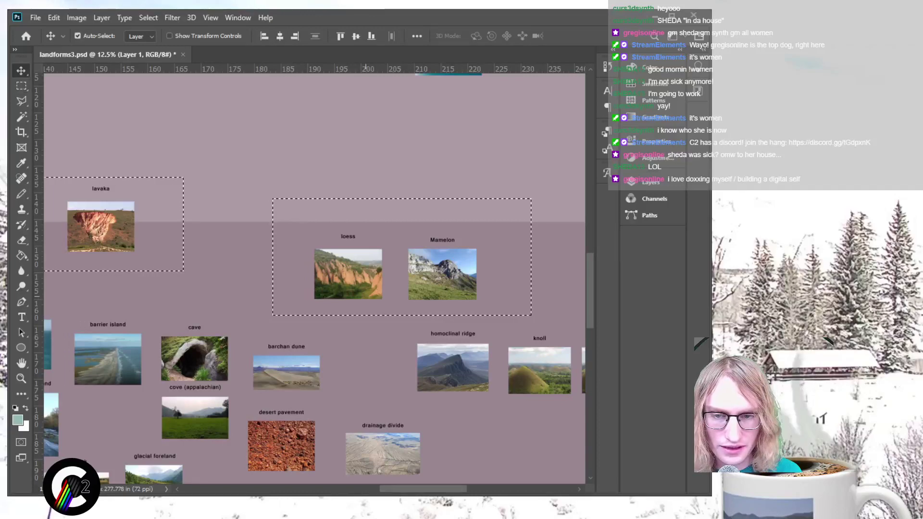
left_click_drag(348, 274, 351, 314)
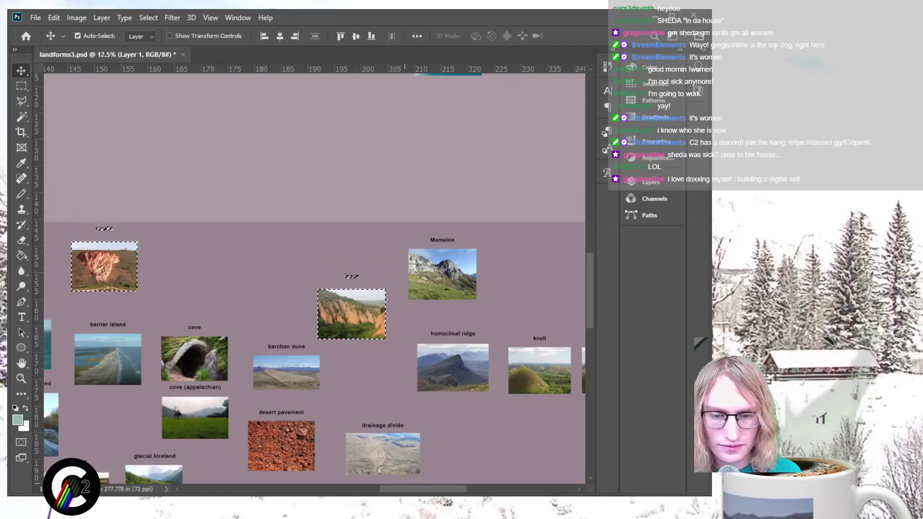
Step: Zoom out, shift the selected photos left, then undo a stray selection and earlier moves
scroll(314, 279, "left", 5)
scroll(315, 279, "left", 8)
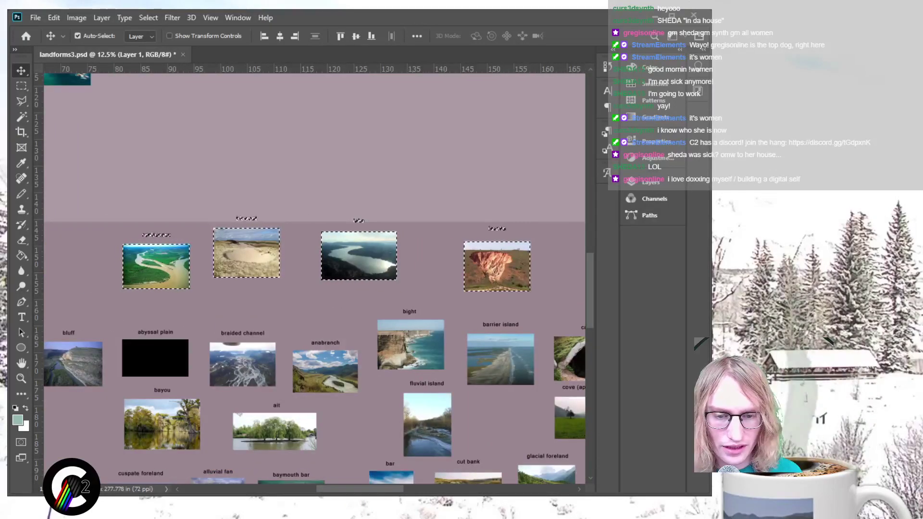
key("ctrl+minus")
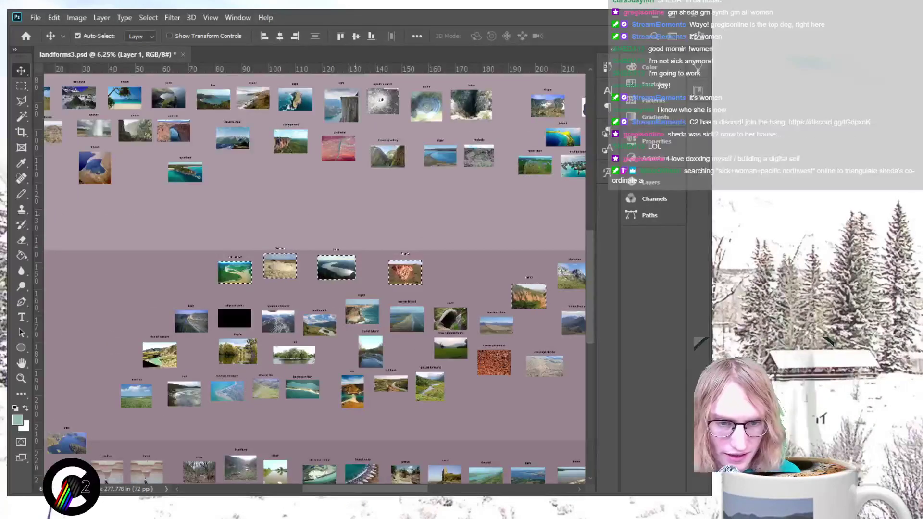
left_click_drag(336, 267, 191, 272)
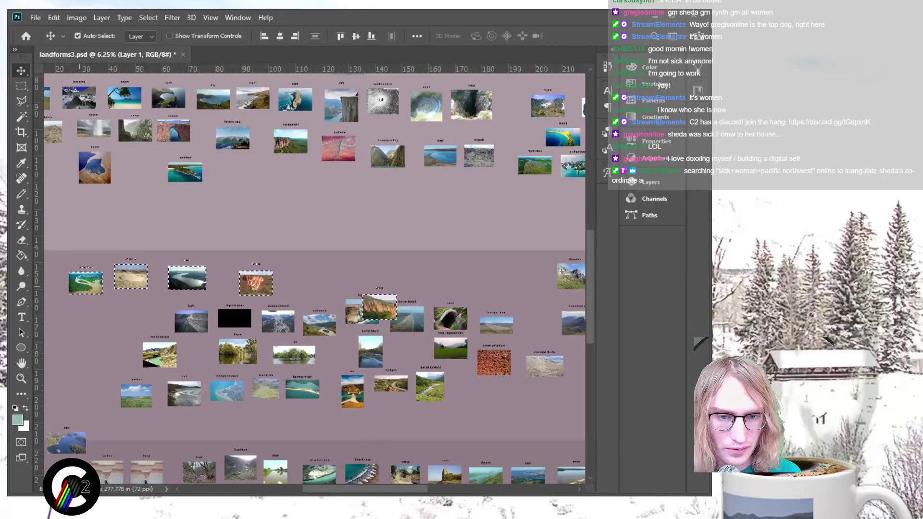
scroll(312, 278, "down", 1)
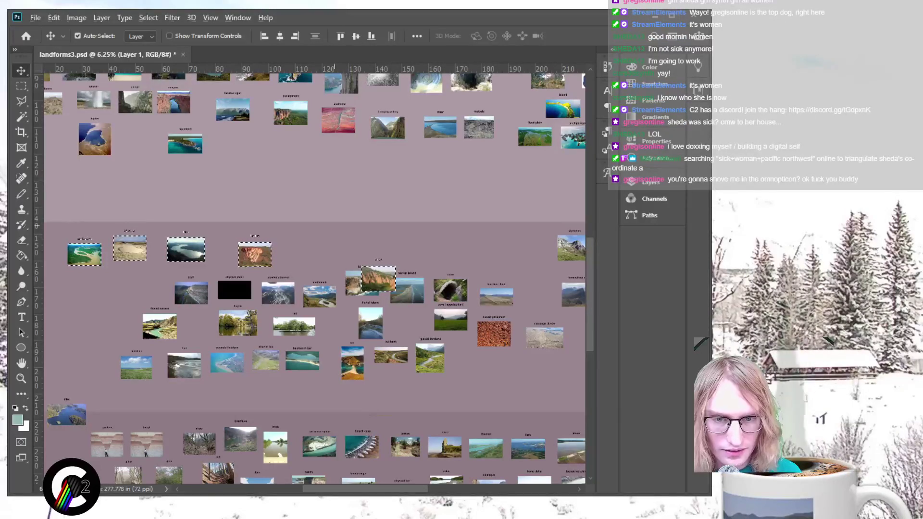
key("m")
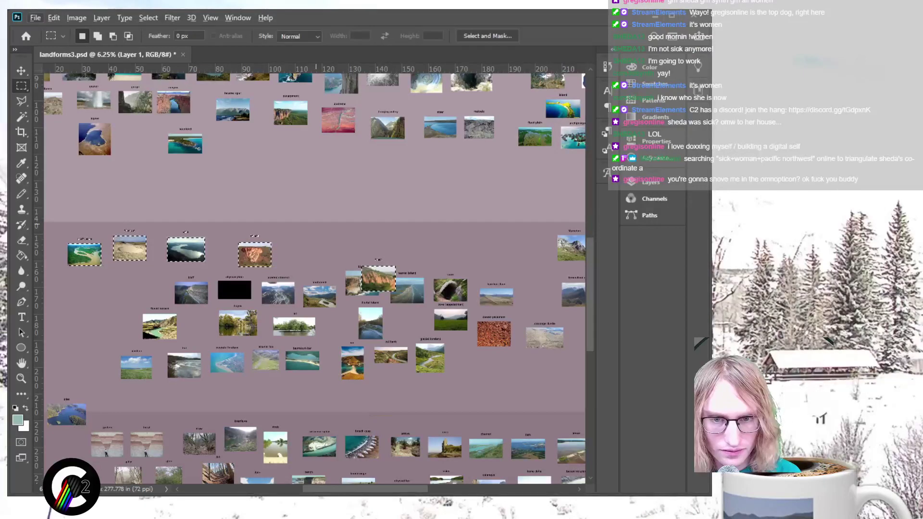
left_click_drag(343, 244, 424, 333)
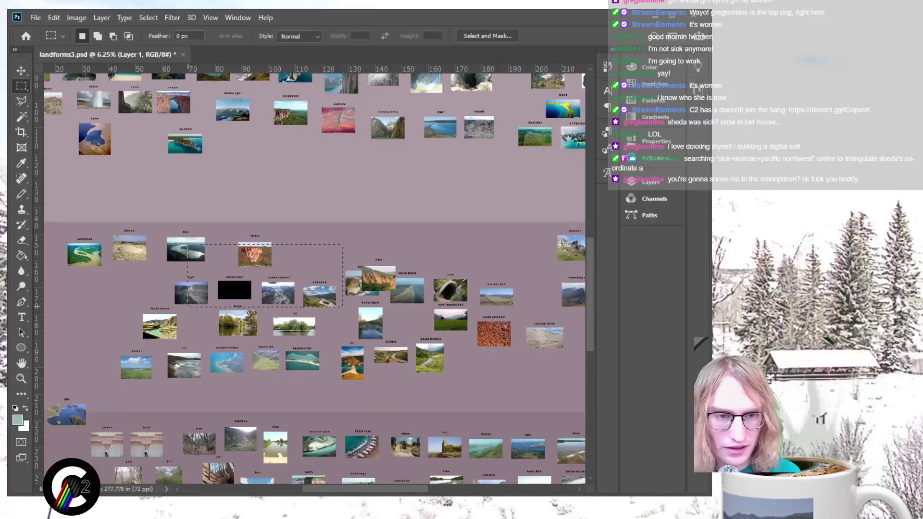
key("ctrl+z")
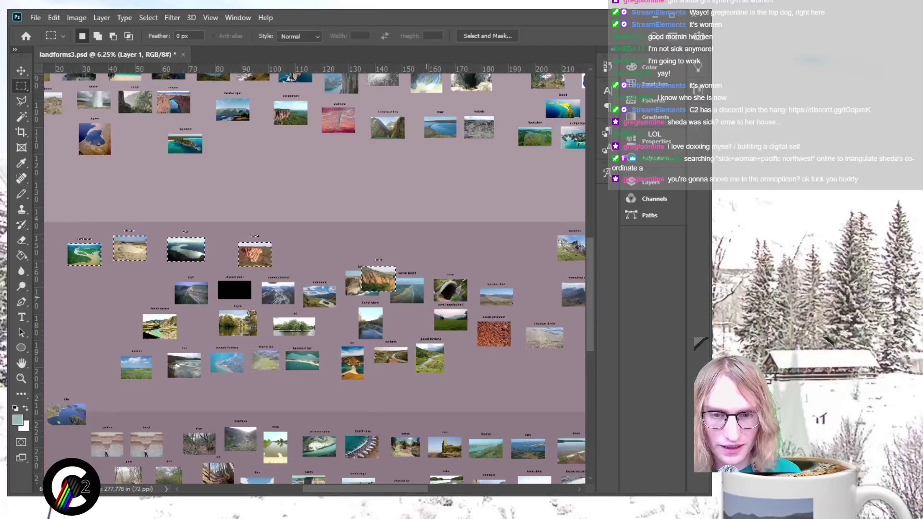
key("ctrl+z")
key("ctrl+z")
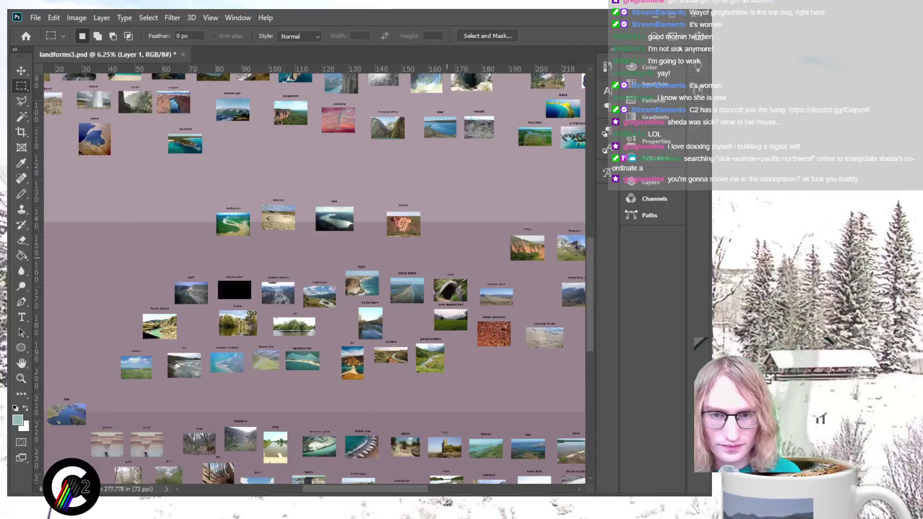
Step: Move the four landform photos left and down to the darker band's top-left corner
key("v")
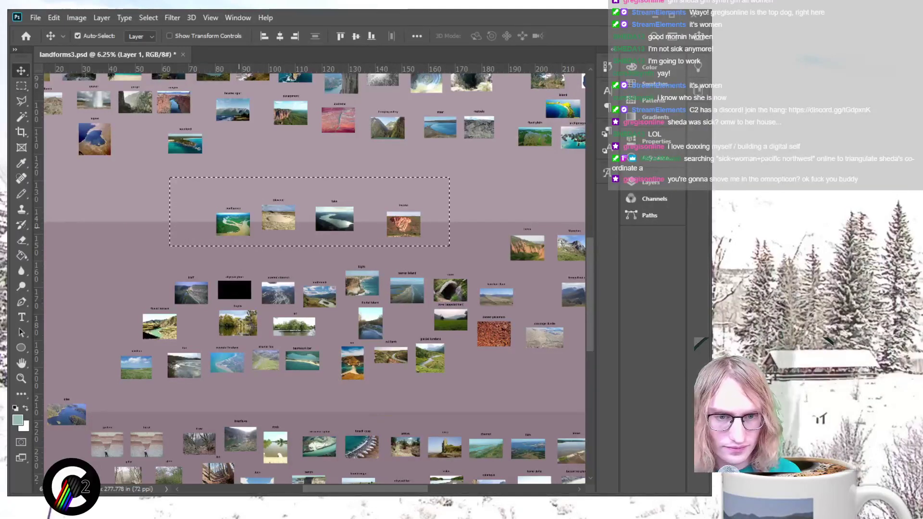
left_click_drag(239, 231, 124, 245)
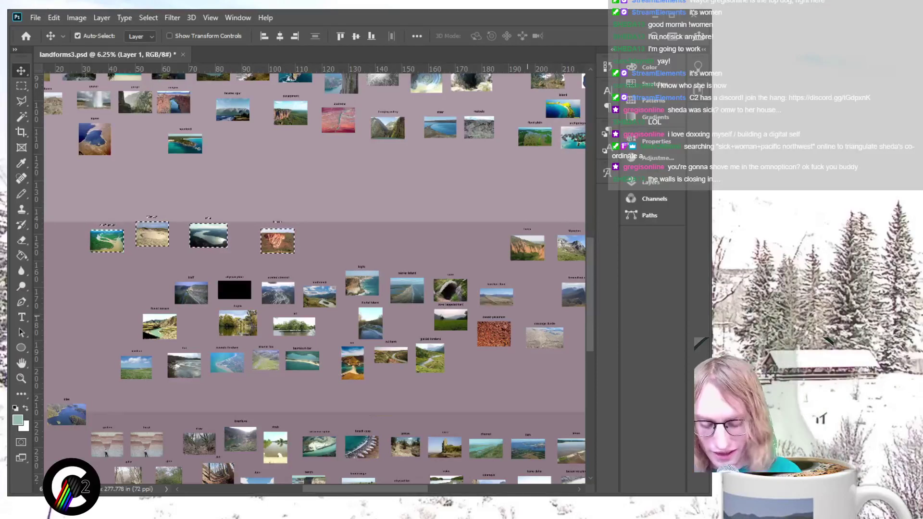
mouse_move(271, 241)
left_mouse_down()
mouse_move(261, 257)
mouse_move(260, 249)
left_mouse_up()
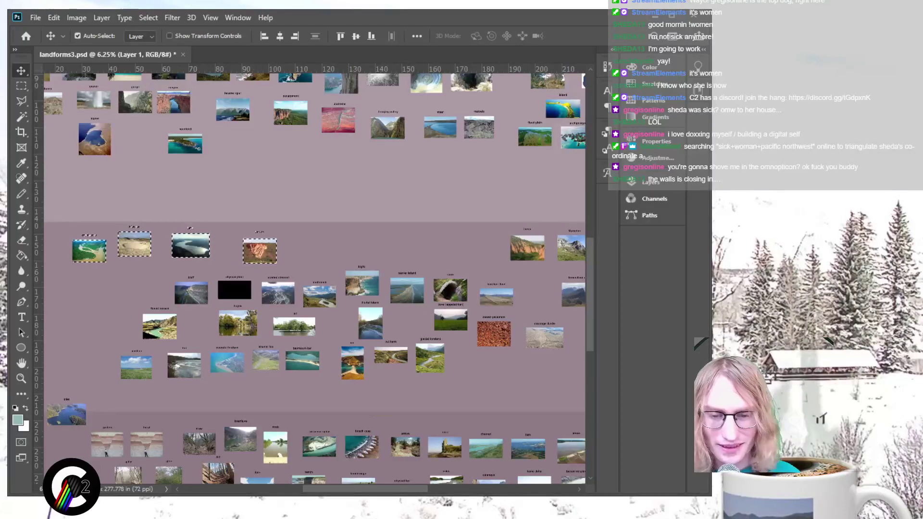
scroll(314, 279, "right", 2)
Step: Move the four selected photos to the end of the third row and deselect
scroll(315, 278, "down", 2)
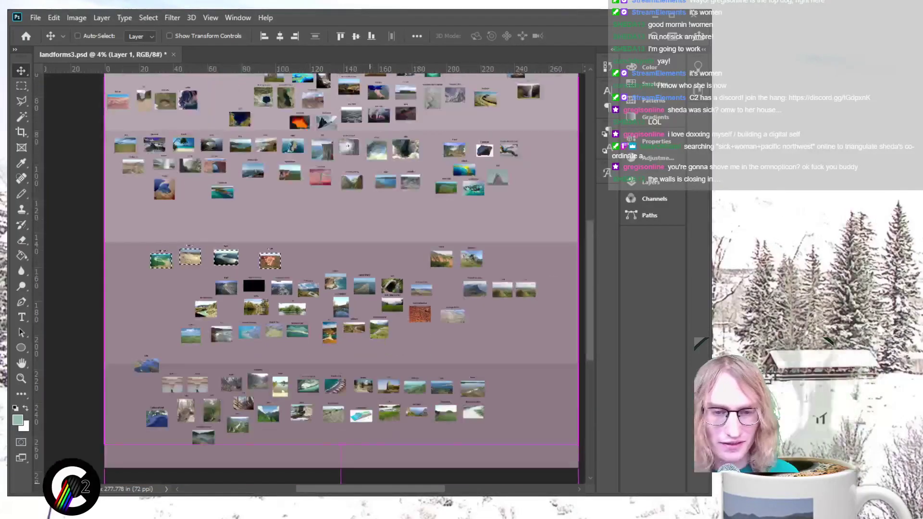
left_click_drag(163, 262, 426, 345)
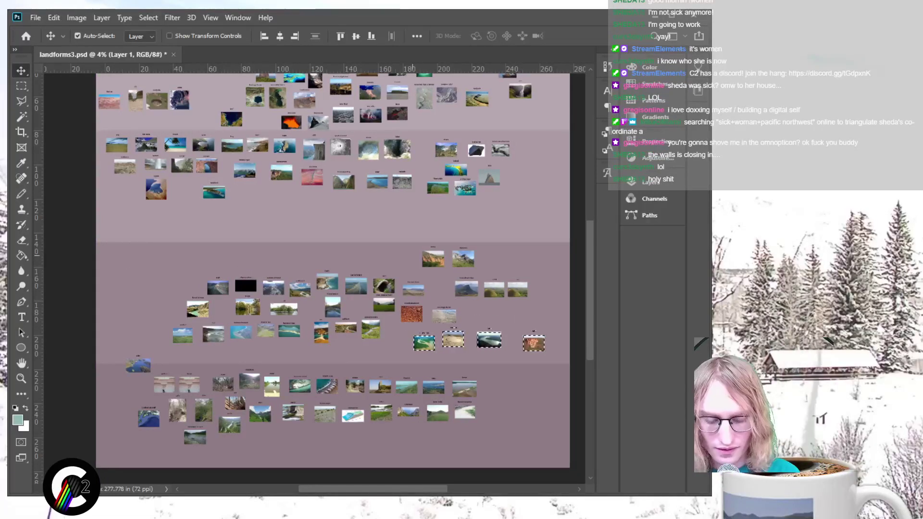
key("ctrl+d")
Step: Select around the loess and Mamelon photos and drag Layer 6 down into the rows
key("m")
mouse_move(408, 237)
left_mouse_down()
mouse_move(493, 279)
mouse_move(479, 271)
mouse_move(192, 269)
mouse_move(127, 298)
mouse_move(153, 309)
left_mouse_up()
key("v")
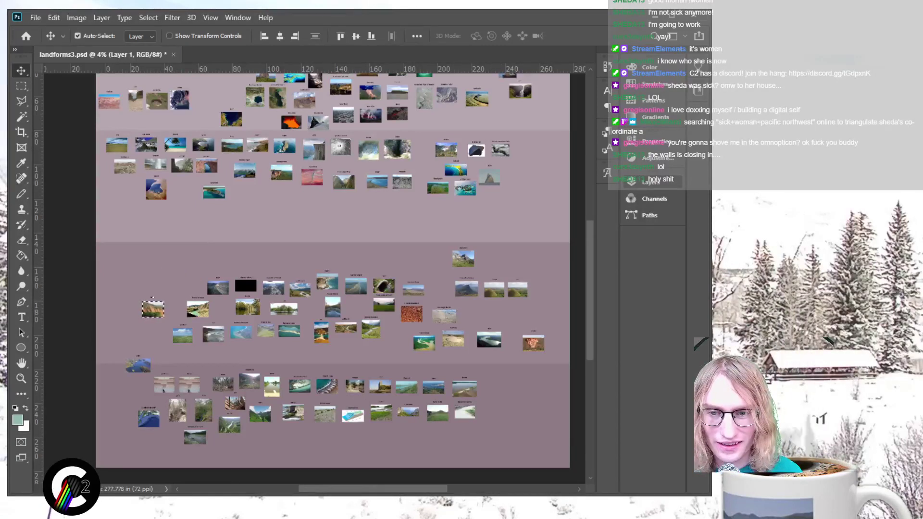
left_click(463, 258)
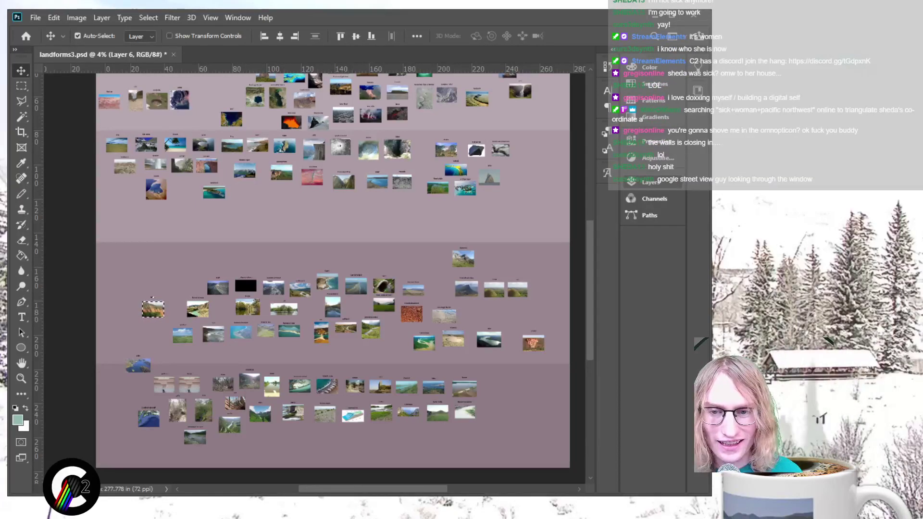
left_click_drag(463, 258, 485, 311)
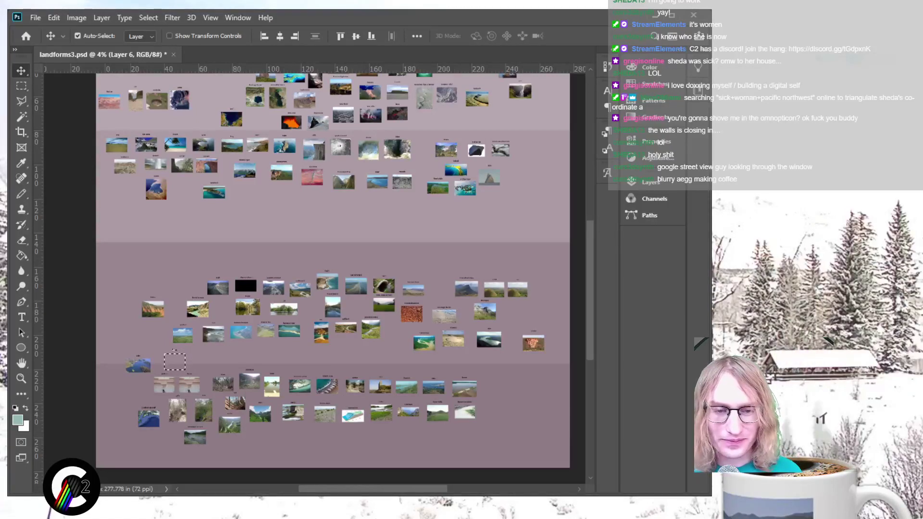
key("ctrl+d")
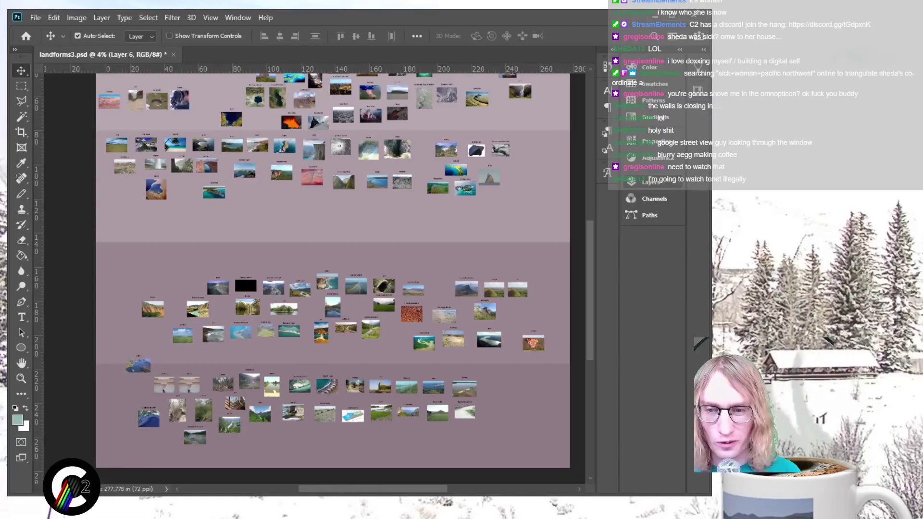
Step: Make Layer 5 copy active and scroll around the full landforms collage
key("alt+bracketleft")
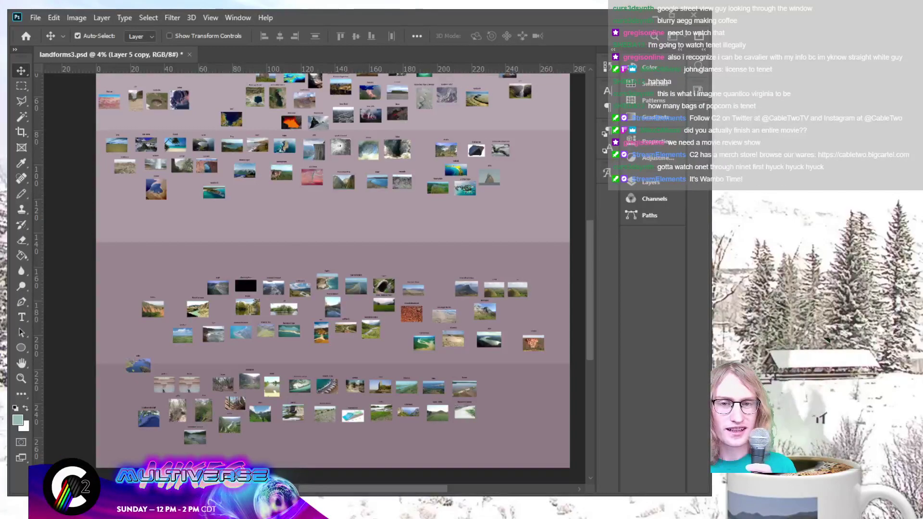
scroll(332, 269, "down", 1)
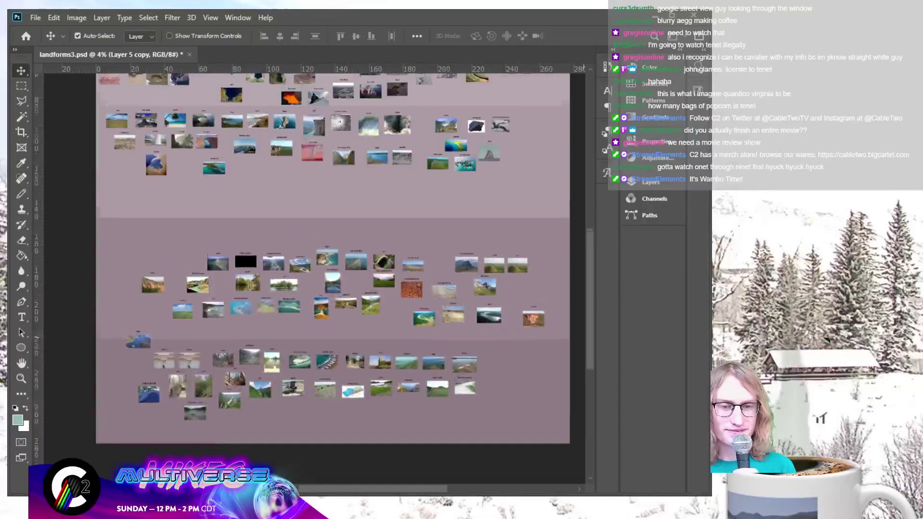
scroll(333, 274, "up", 2)
scroll(333, 274, "up", 3)
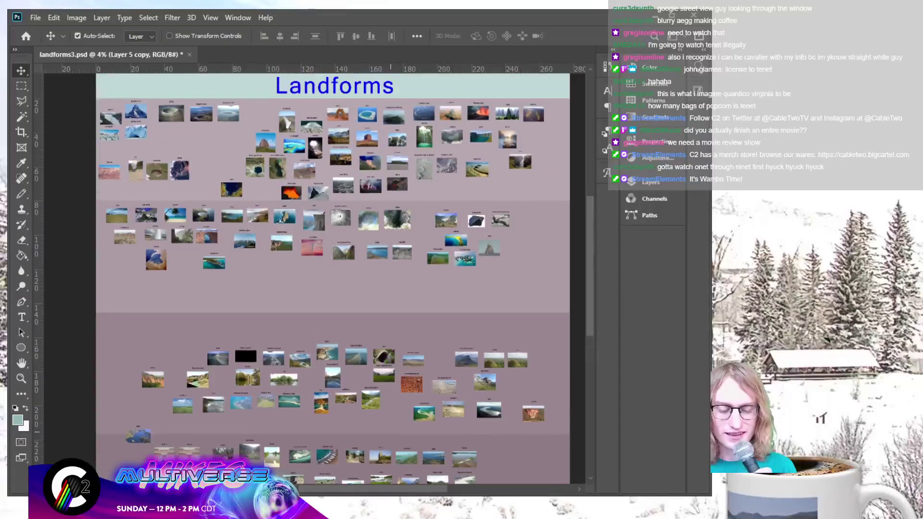
scroll(332, 274, "down", 4)
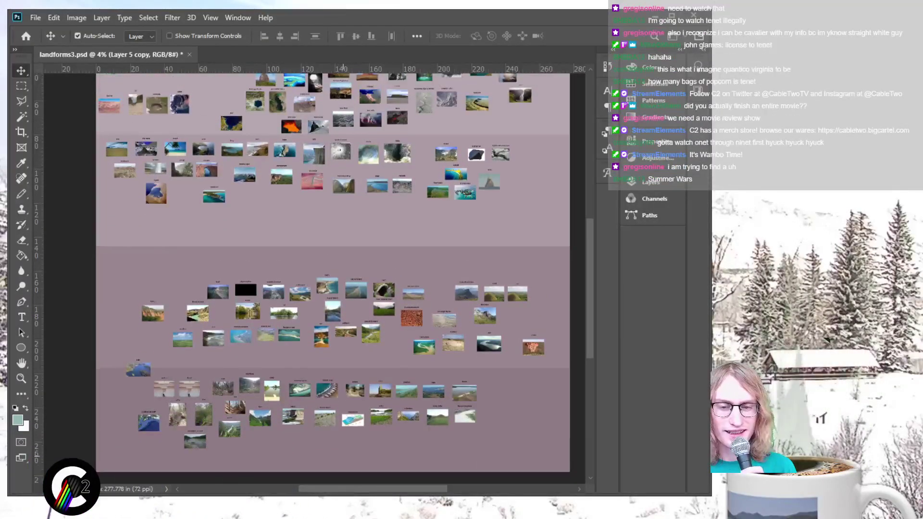
scroll(333, 274, "down", 1)
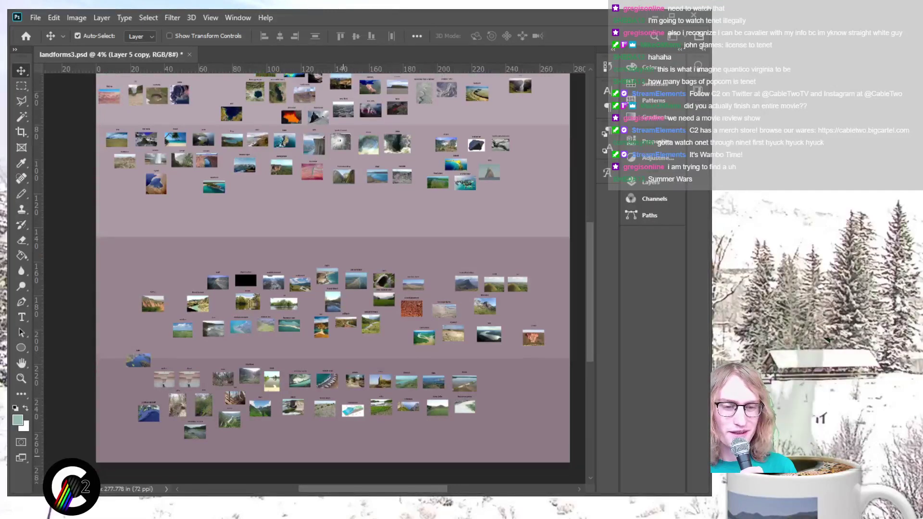
scroll(332, 274, "right", 1)
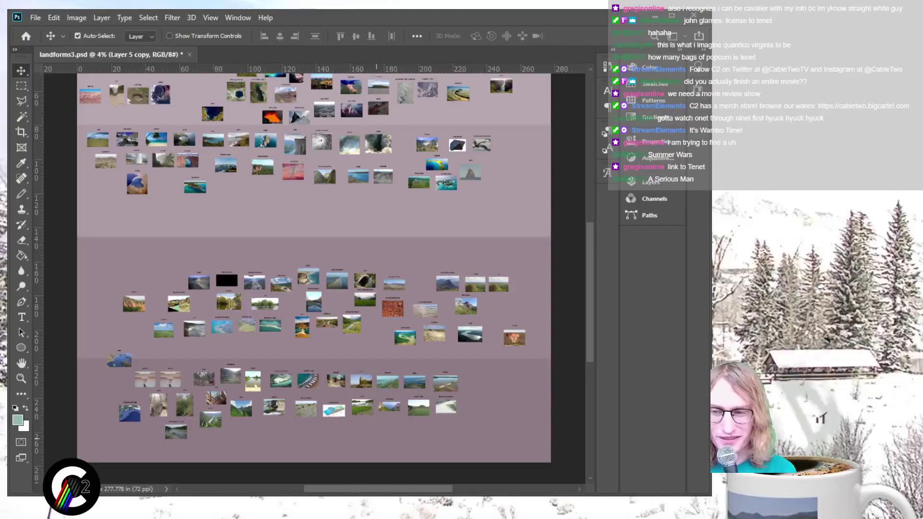
scroll(314, 268, "right", 1)
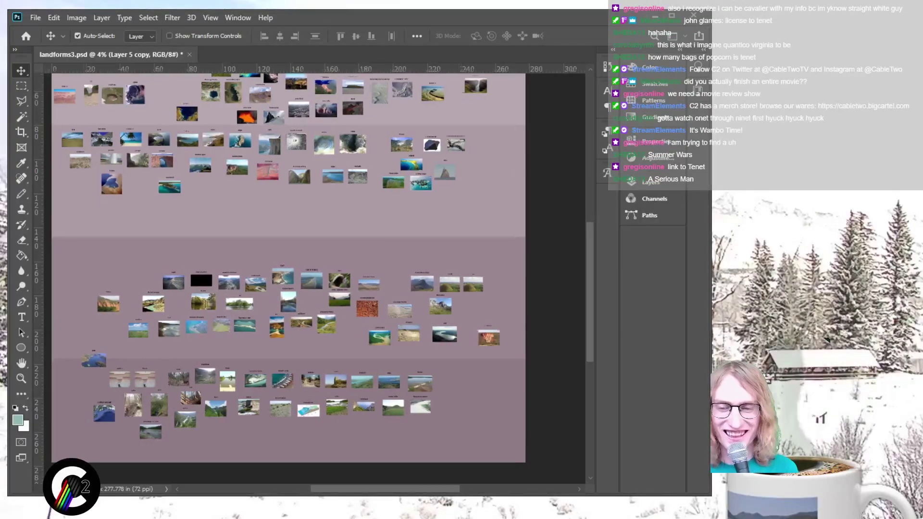
scroll(359, 269, "left", 1)
scroll(358, 270, "down", 1)
scroll(358, 270, "down", 1)
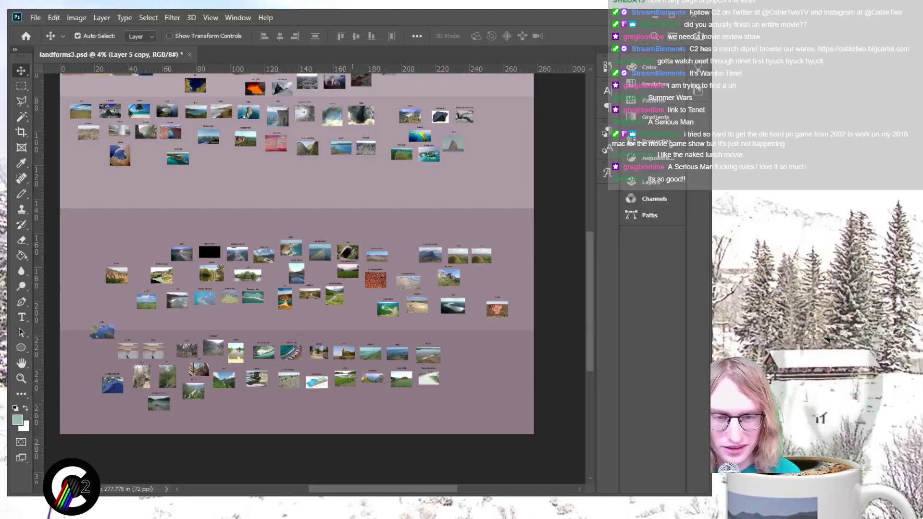
key("ctrl+plus")
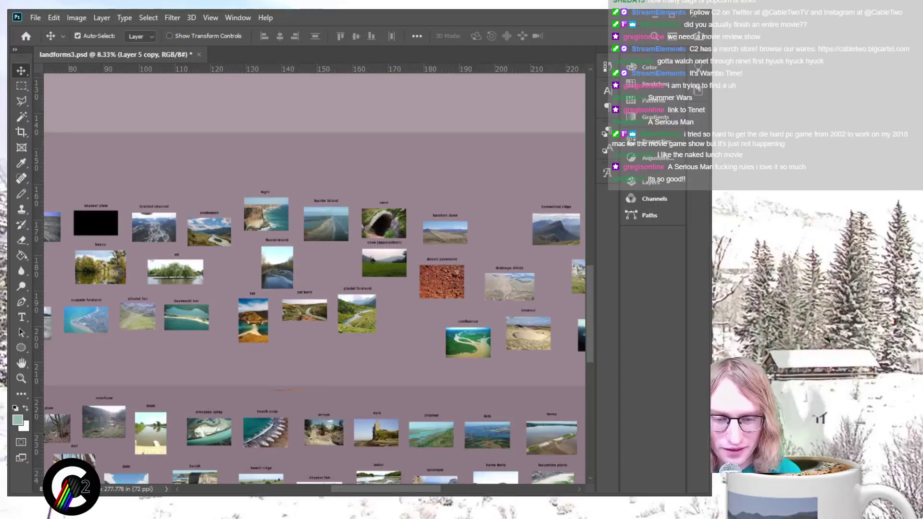
scroll(314, 279, "right", 5)
scroll(314, 279, "left", 8)
scroll(315, 279, "left", 4)
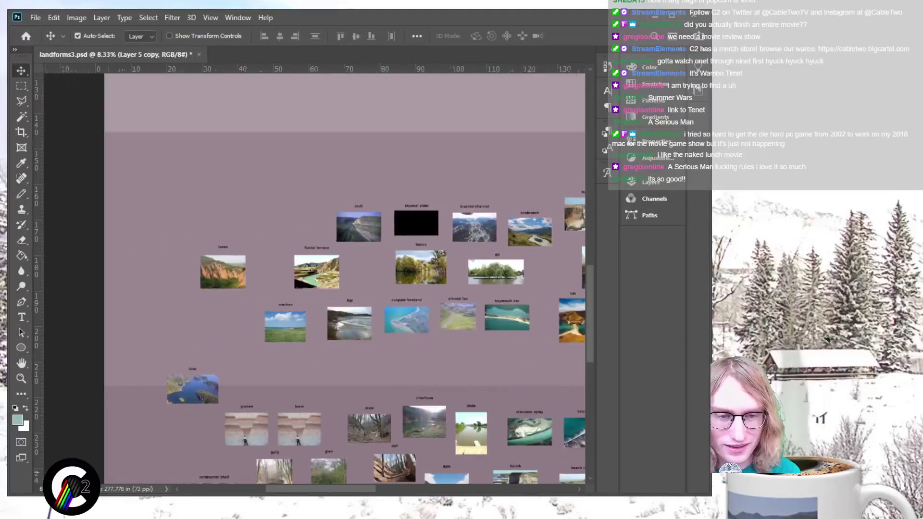
scroll(298, 279, "down", 4)
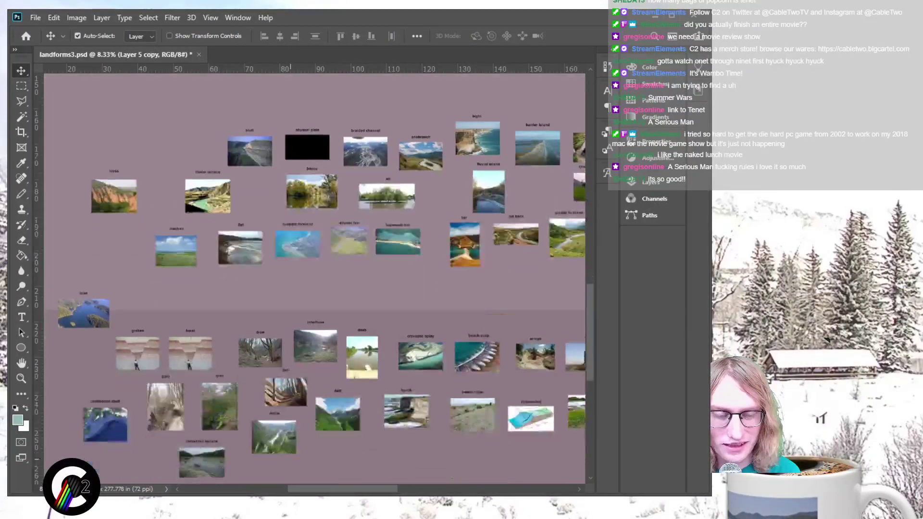
scroll(303, 279, "up", 3)
scroll(313, 279, "up", 6)
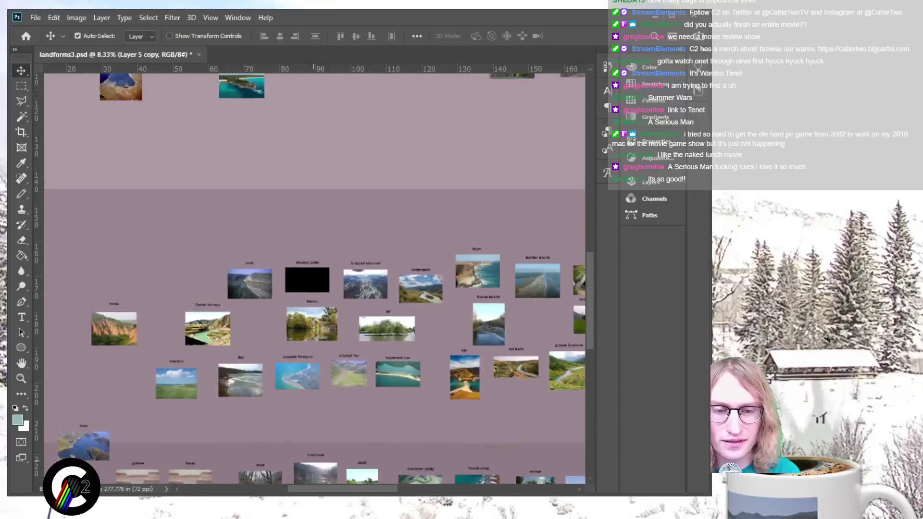
scroll(314, 278, "down", 2)
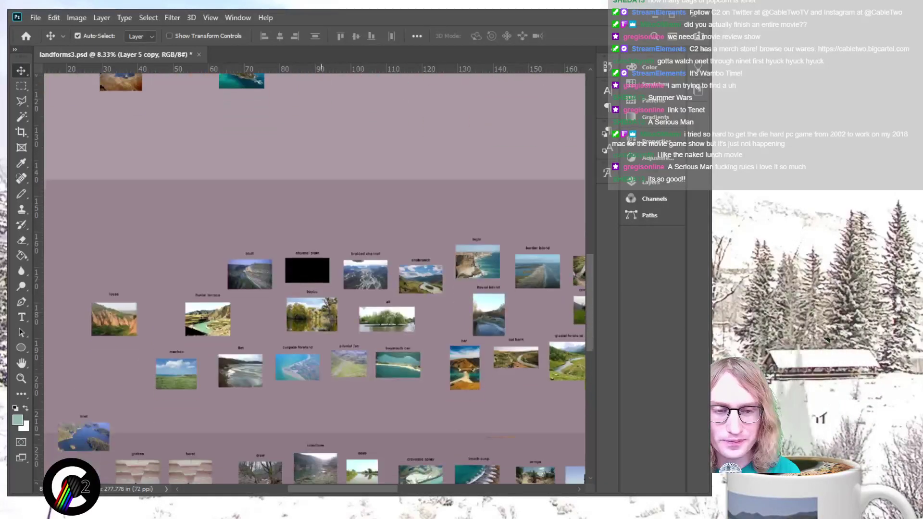
key("ctrl+plus")
key("ctrl+plus")
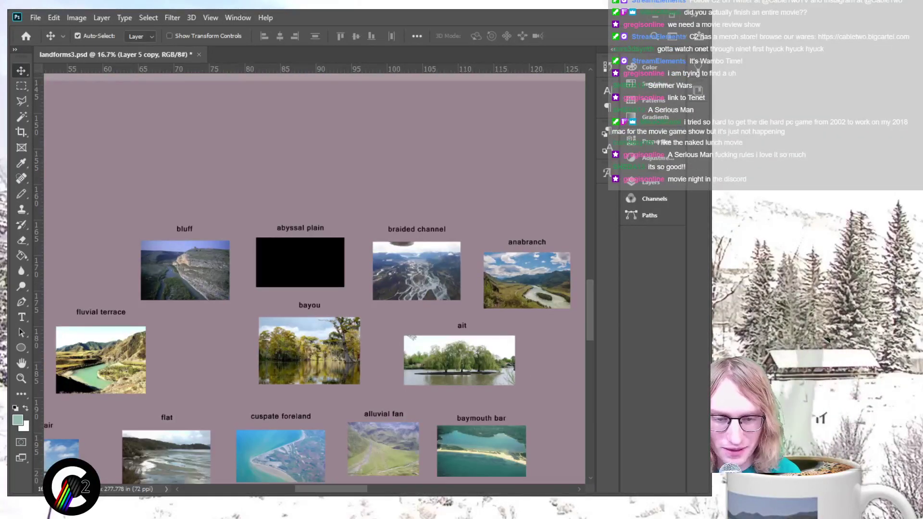
scroll(314, 279, "right", 15)
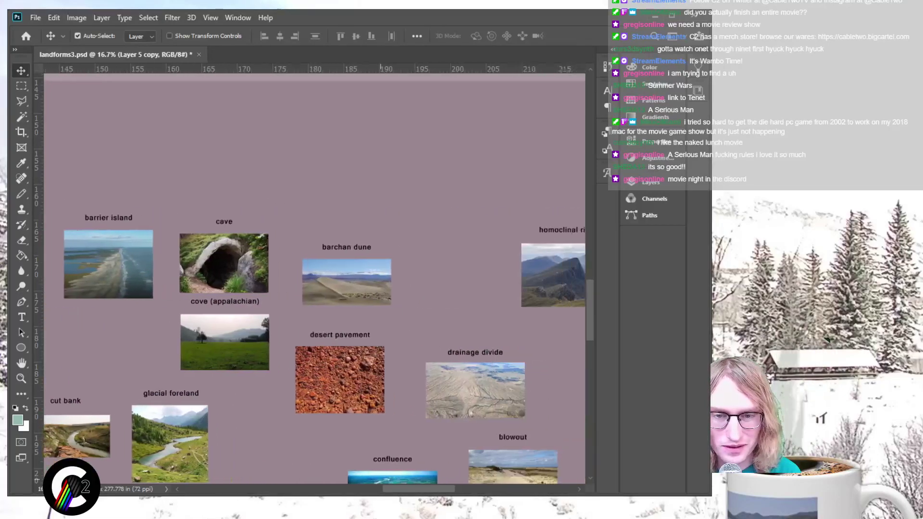
scroll(314, 279, "right", 6)
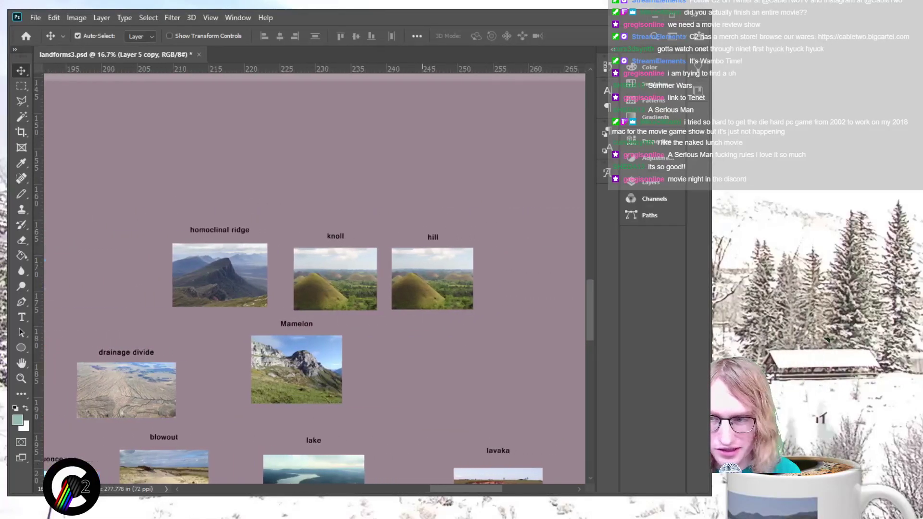
scroll(314, 279, "down", 3)
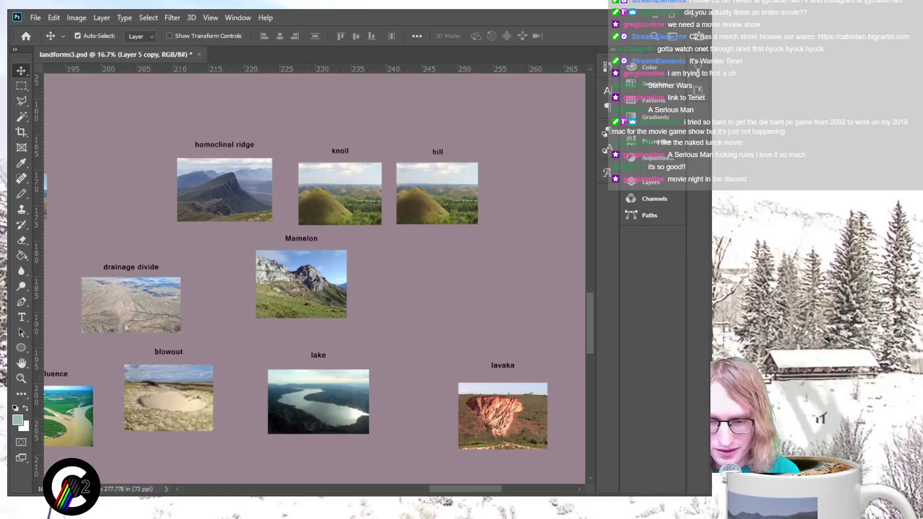
scroll(314, 279, "left", 2)
scroll(315, 279, "right", 2)
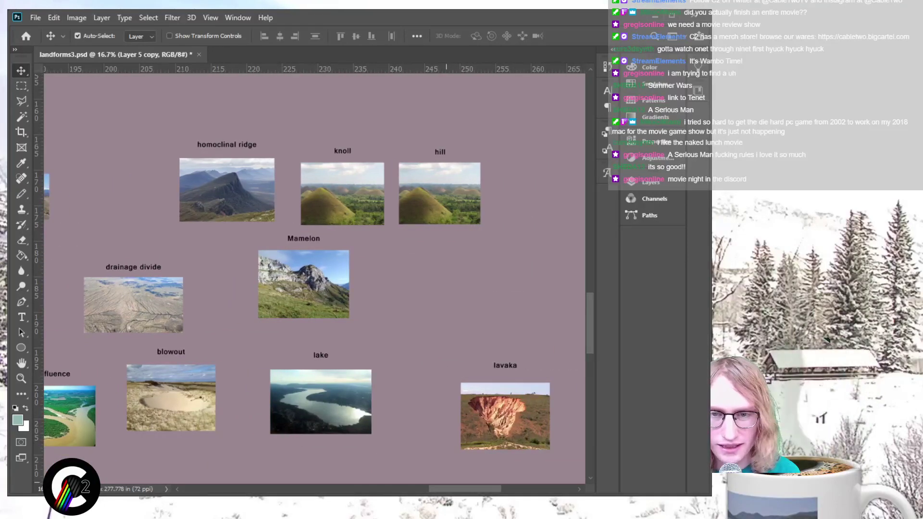
scroll(314, 316, "down", 2)
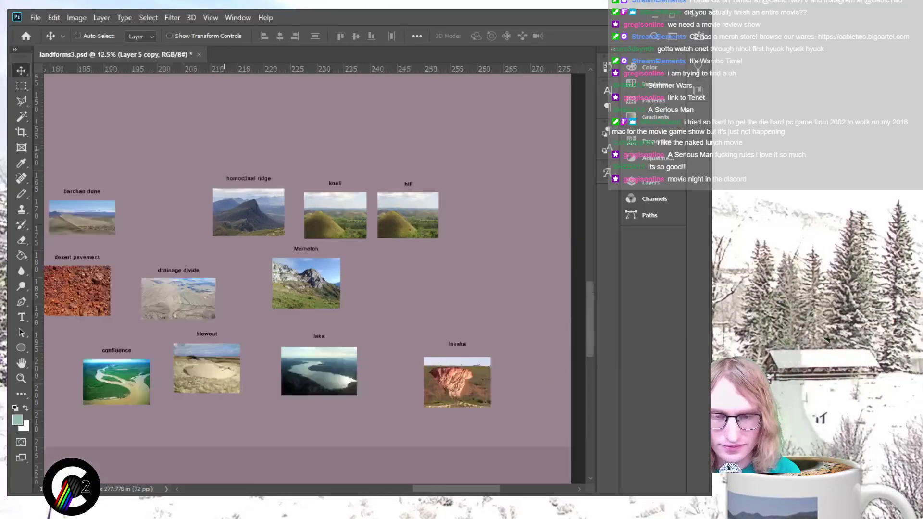
scroll(314, 278, "up", 2)
scroll(315, 278, "left", 5)
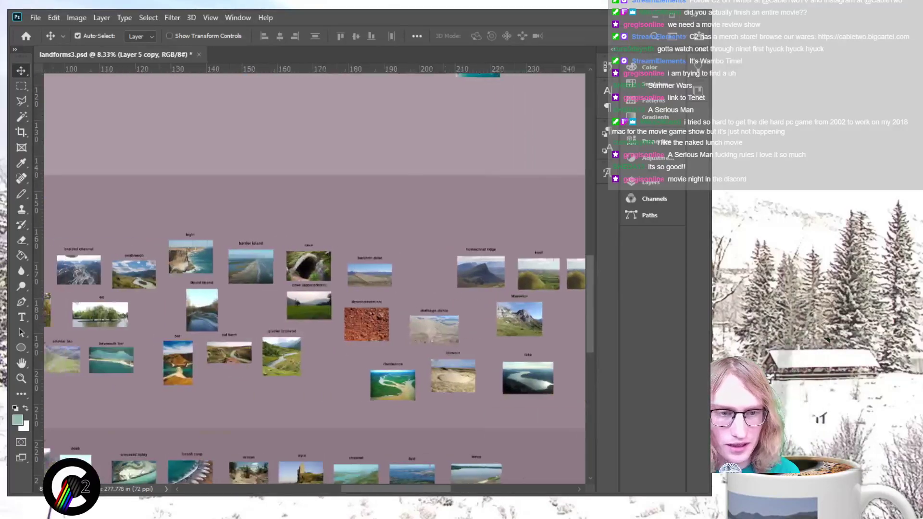
scroll(314, 278, "down", 3)
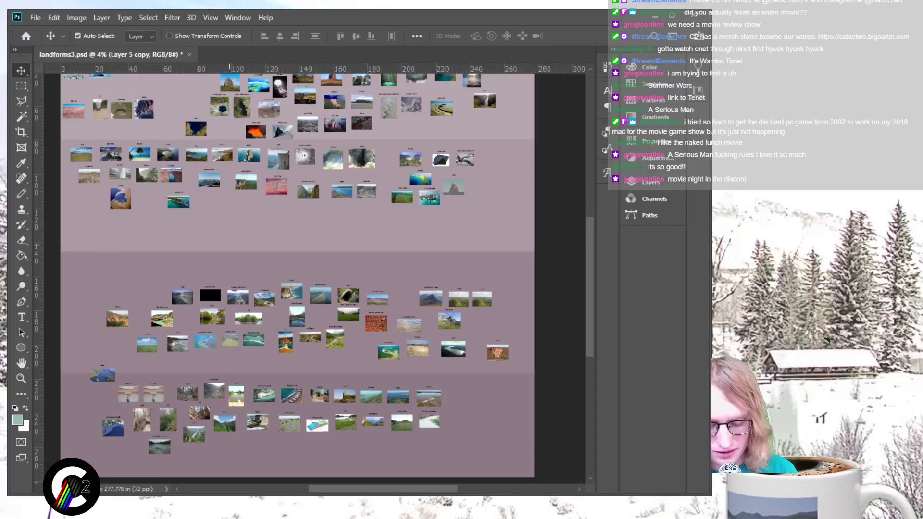
Step: Fill the empty gap strip teal on a new layer and merge it down
key("m")
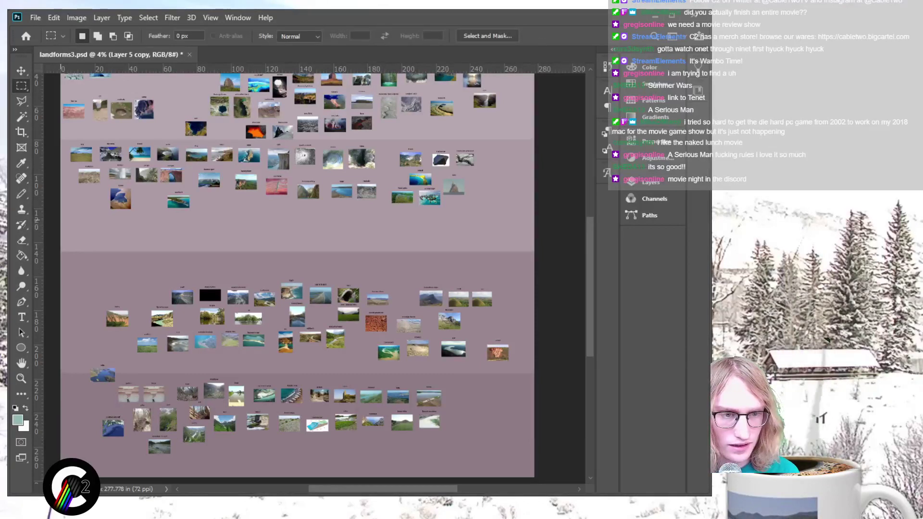
left_click_drag(230, 251, 431, 271)
scroll(423, 270, "left", 5)
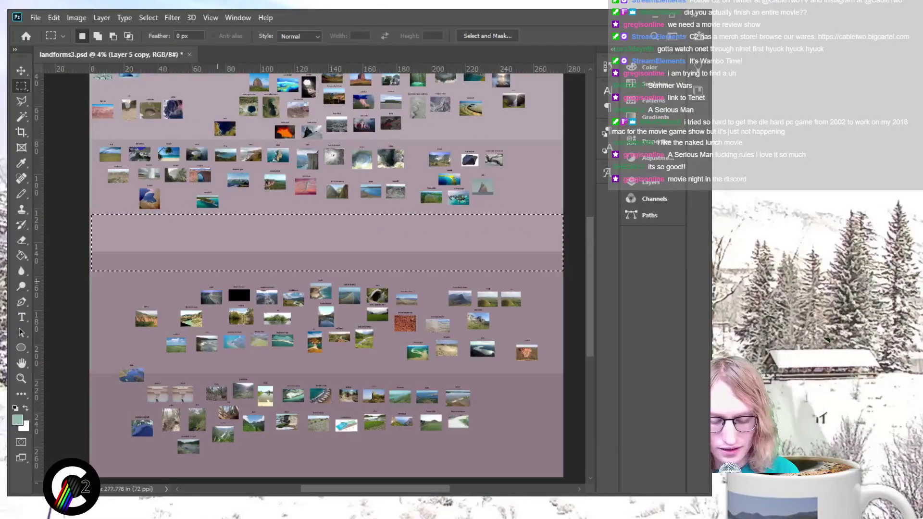
key("ctrl+shift+alt+n")
key("g")
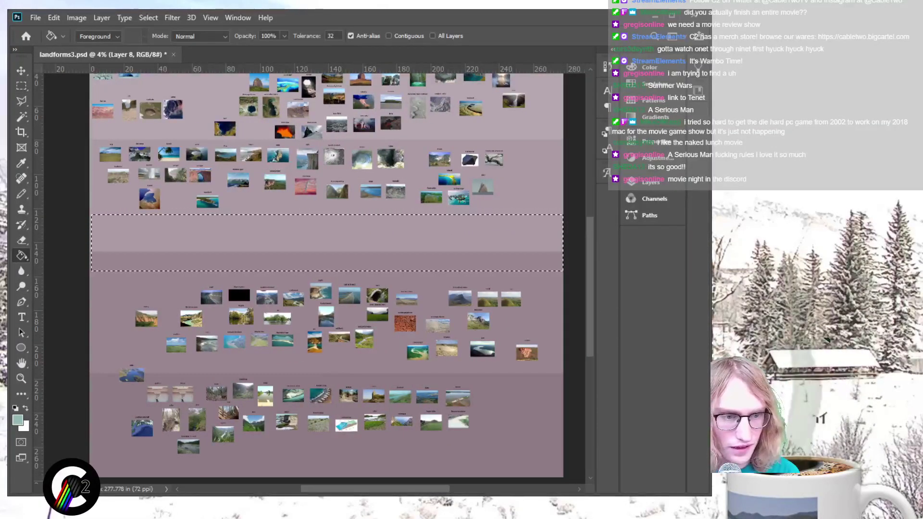
left_click(319, 242)
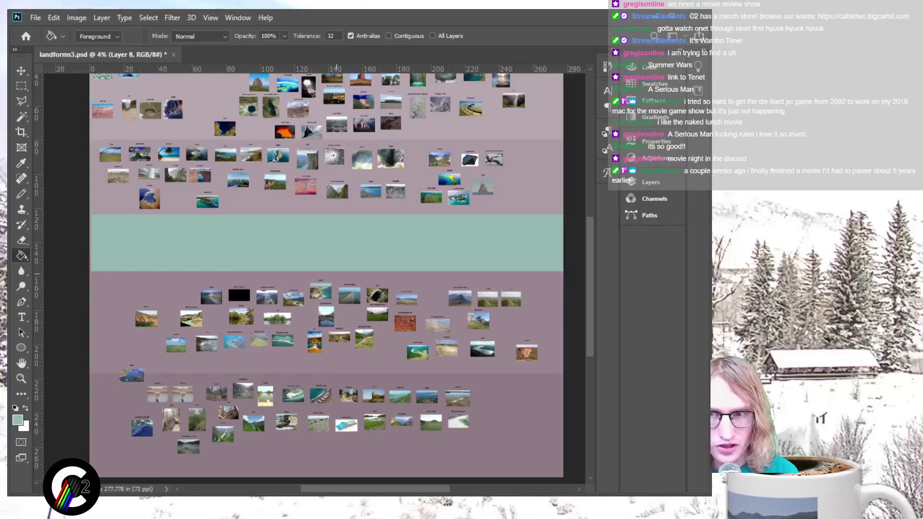
key("ctrl+e")
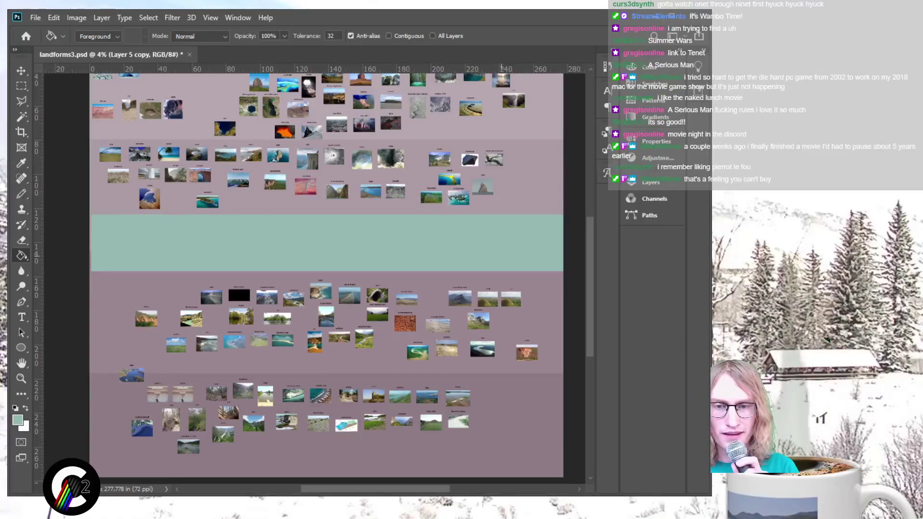
scroll(326, 274, "up", 1)
scroll(327, 279, "up", 3)
scroll(327, 279, "down", 2)
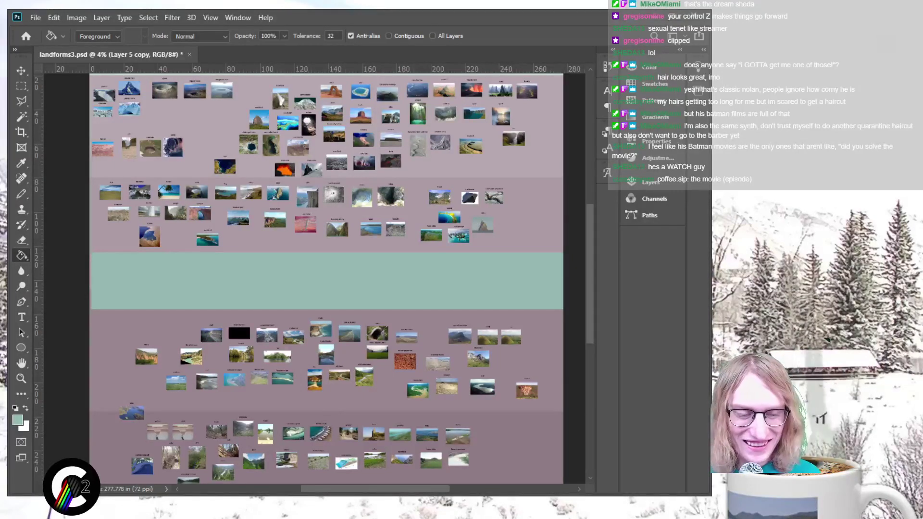
scroll(327, 278, "down", 1)
scroll(327, 278, "up", 3)
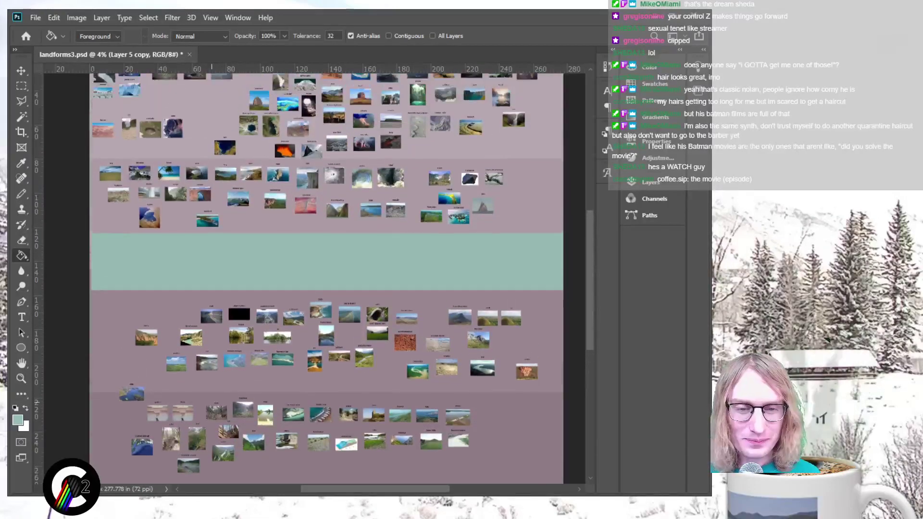
scroll(211, 269, "down", 3)
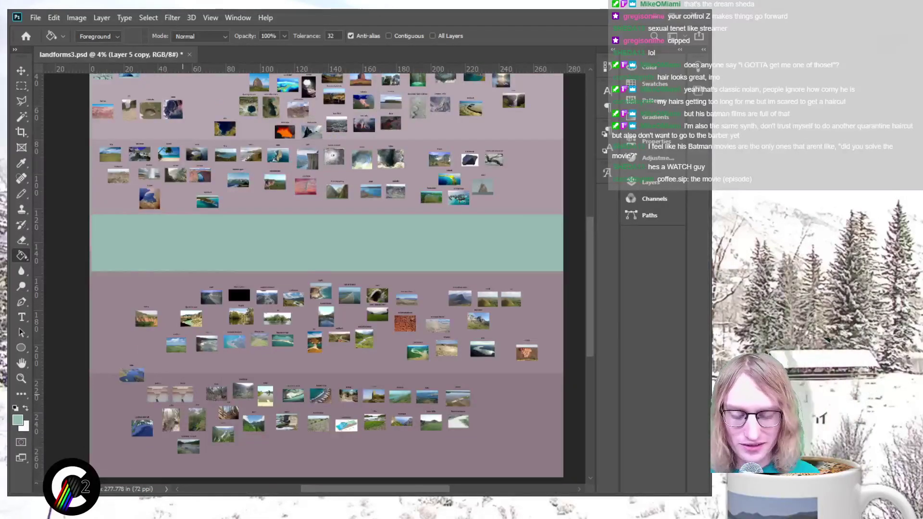
scroll(183, 269, "up", 1)
scroll(269, 279, "down", 1)
key("ctrl+minus")
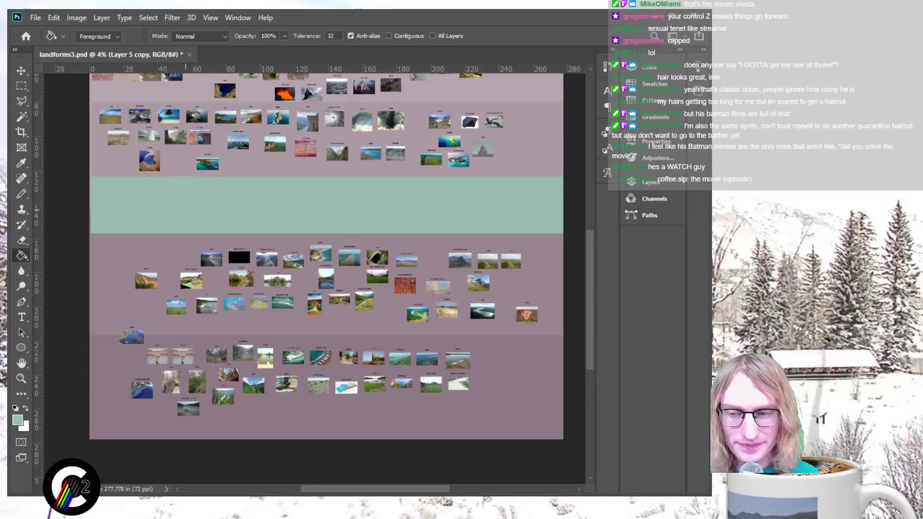
scroll(326, 254, "up", 2)
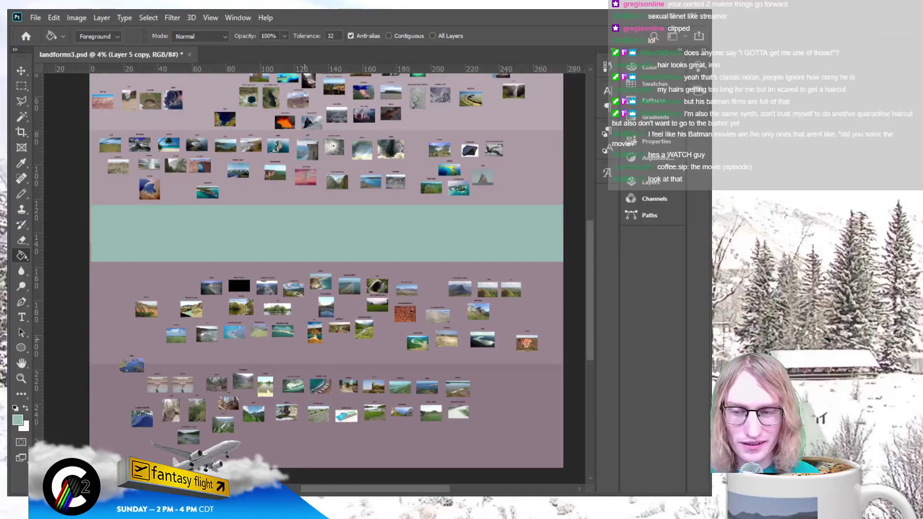
scroll(326, 269, "down", 2)
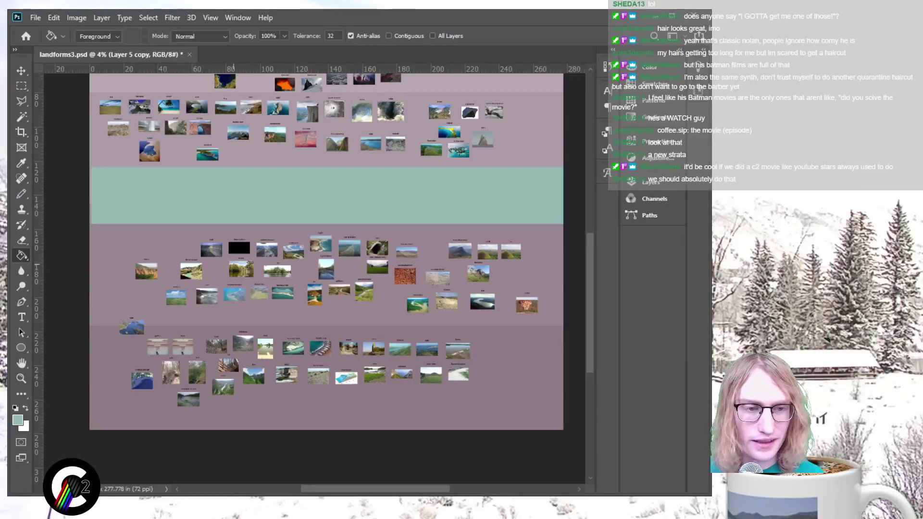
key("v")
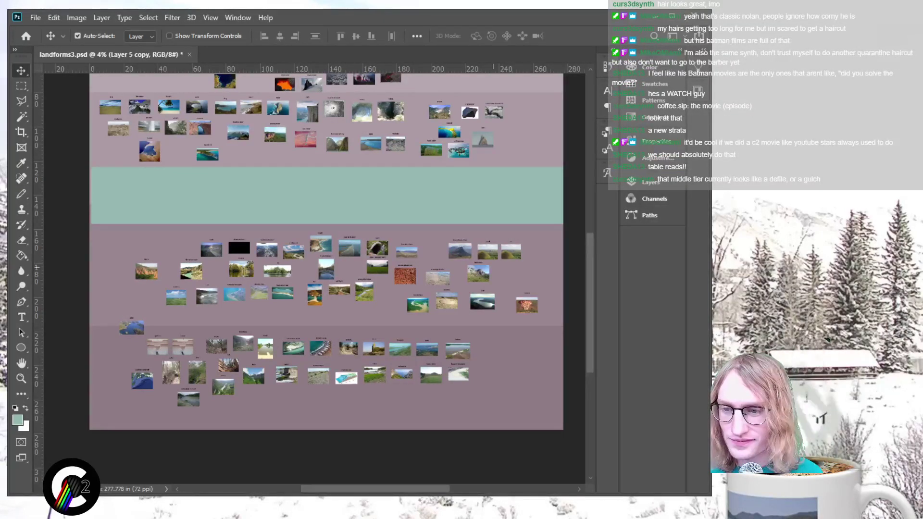
scroll(327, 279, "up", 5)
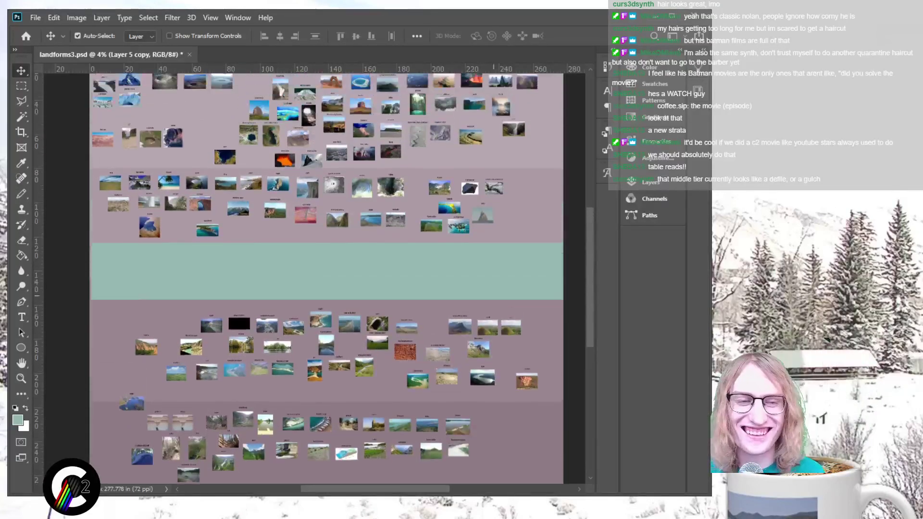
scroll(491, 279, "up", 1)
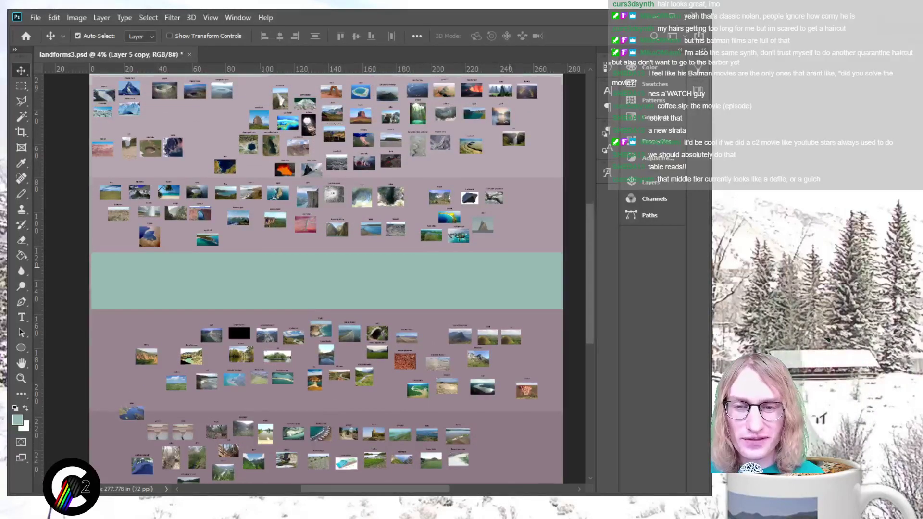
scroll(508, 279, "up", 1)
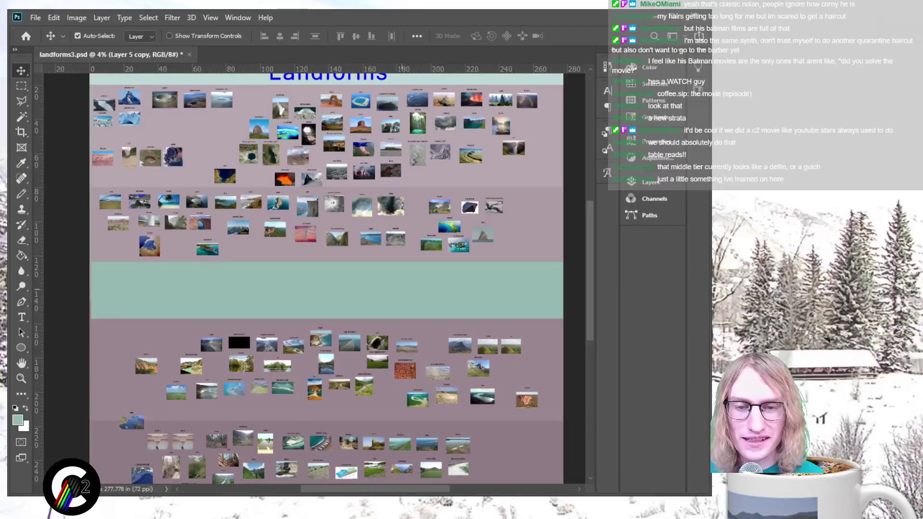
scroll(327, 279, "down", 2)
scroll(327, 279, "down", 6)
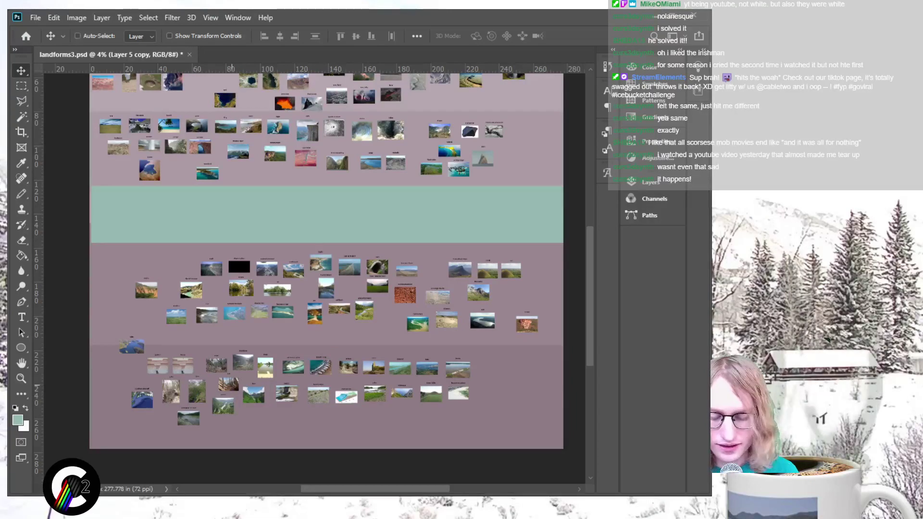
Step: Zoom to 25% and scroll over the lower section of the collage
key("ctrl+equal")
key("ctrl+equal")
key("ctrl+equal")
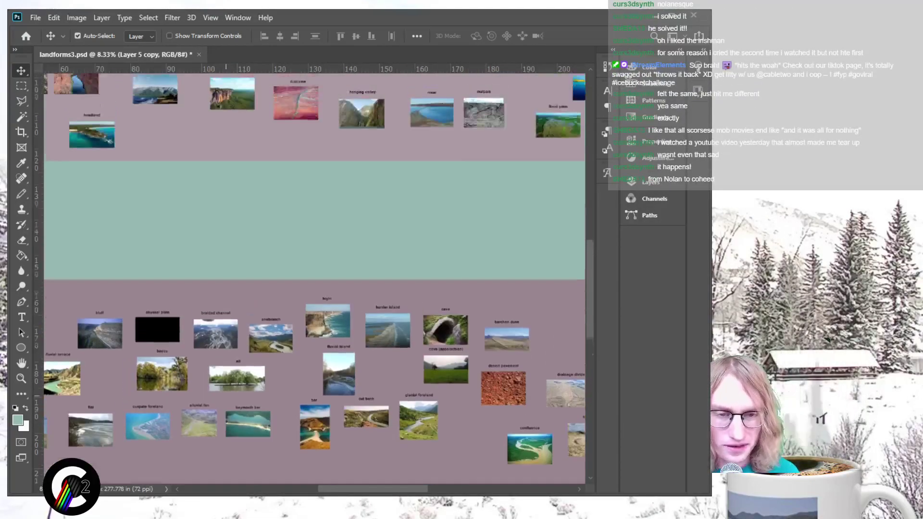
scroll(315, 279, "up", 5)
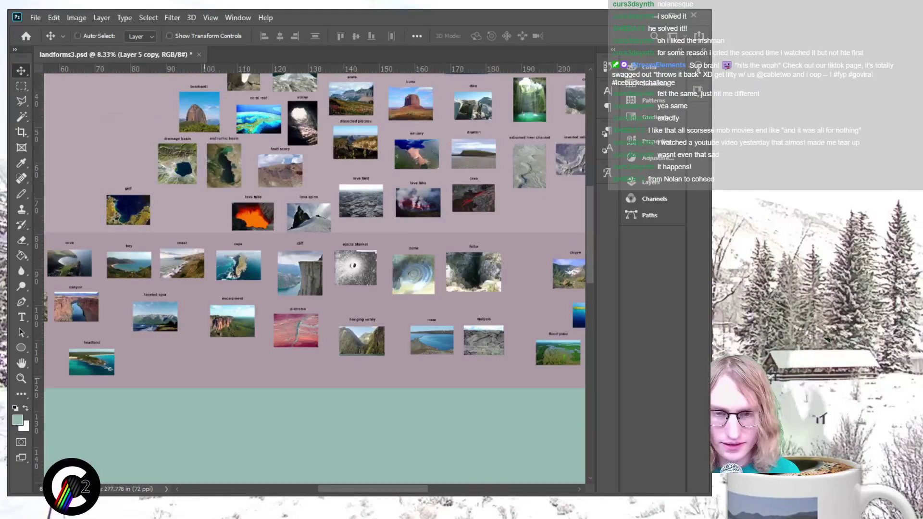
scroll(315, 279, "up", 4)
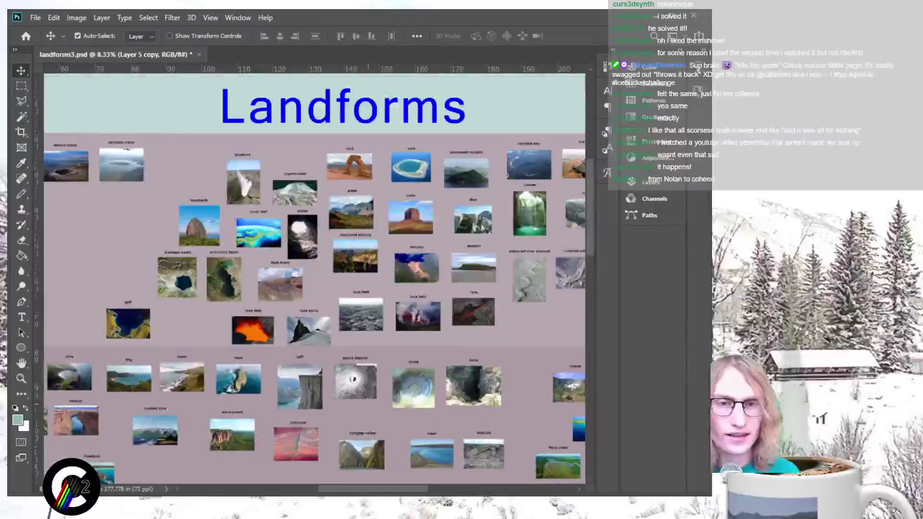
scroll(315, 279, "down", 2)
scroll(315, 279, "down", 10)
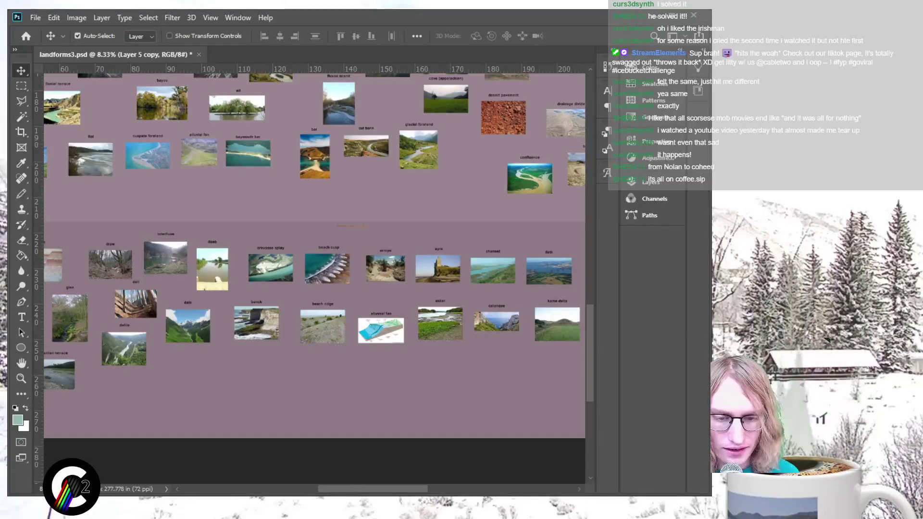
scroll(315, 279, "left", 3)
scroll(304, 278, "left", 3)
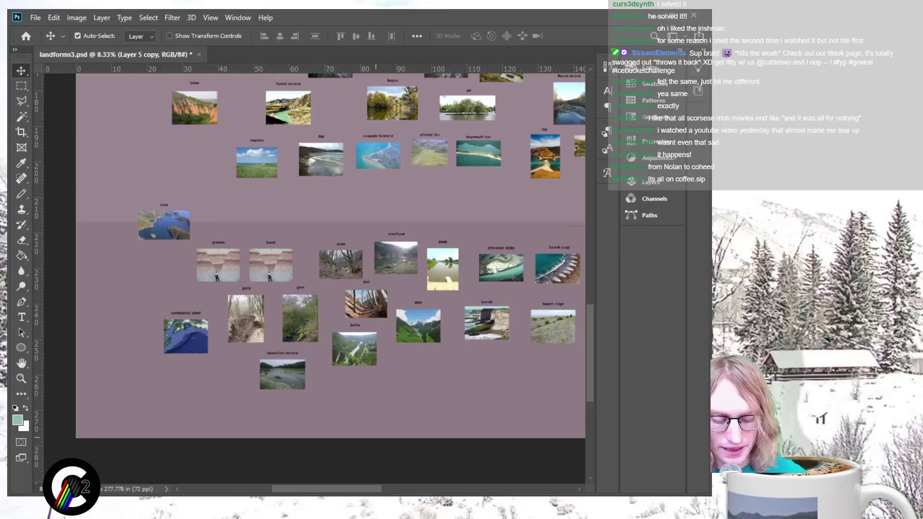
Step: Zoom in further and inspect the graben, horst, gully, glen, dell and defile photos
key("ctrl+plus")
key("ctrl+plus")
scroll(314, 278, "down", 3)
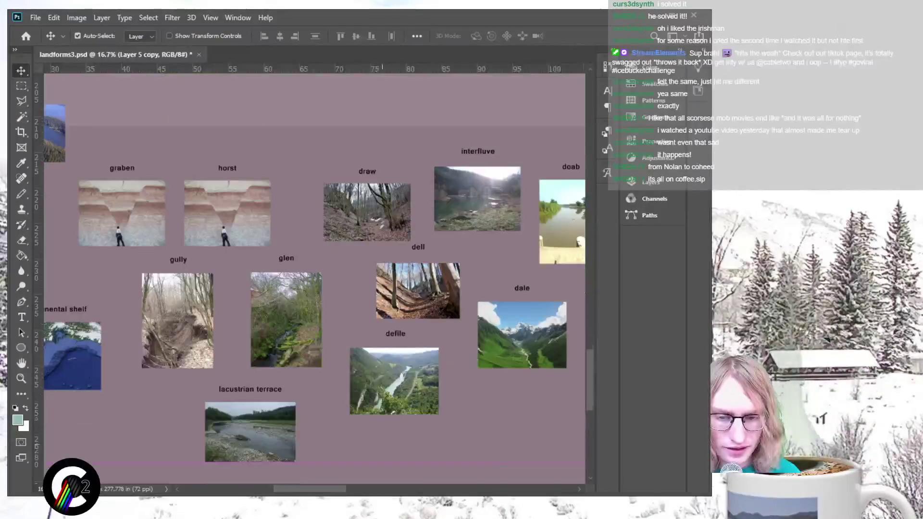
scroll(314, 278, "left", 3)
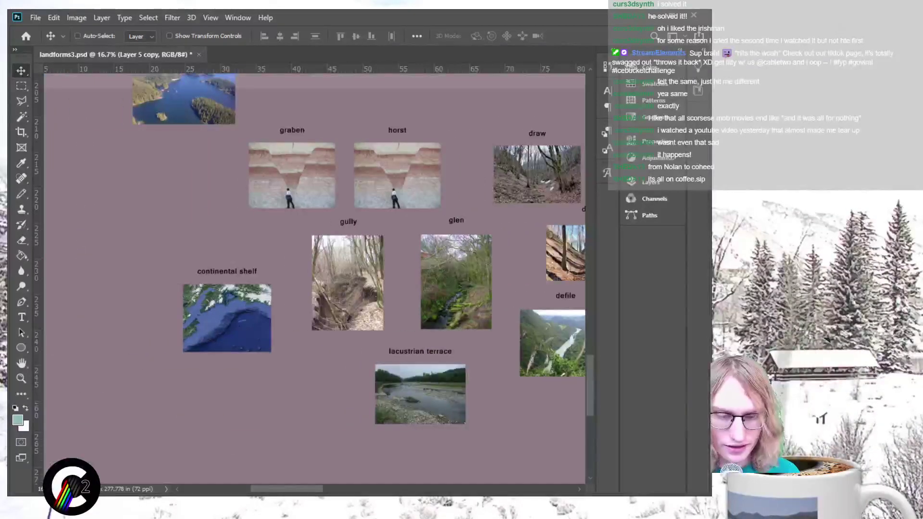
key("ctrl+plus")
scroll(314, 278, "right", 1)
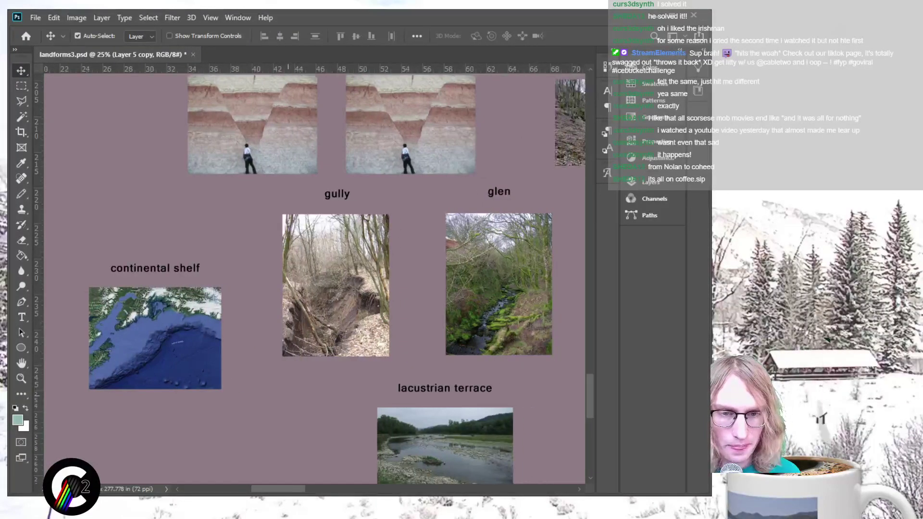
scroll(315, 278, "down", 2)
key("ctrl")
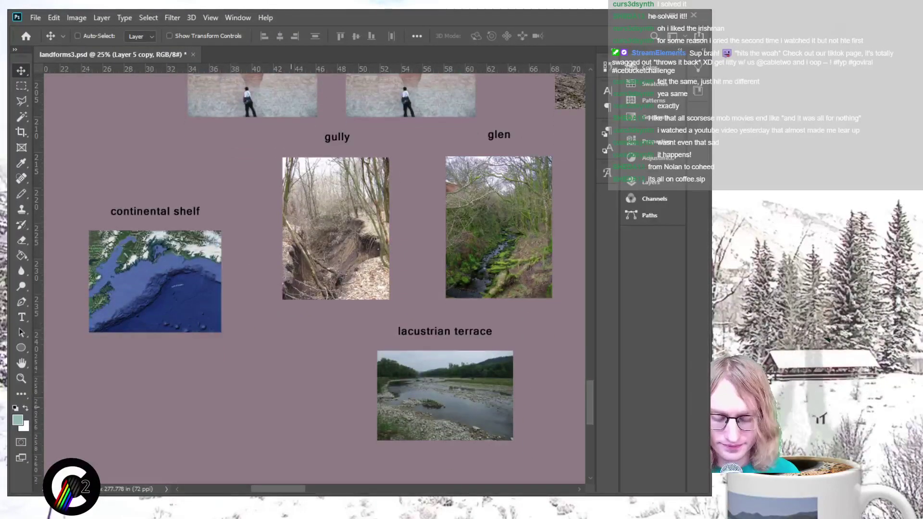
scroll(314, 278, "right", 4)
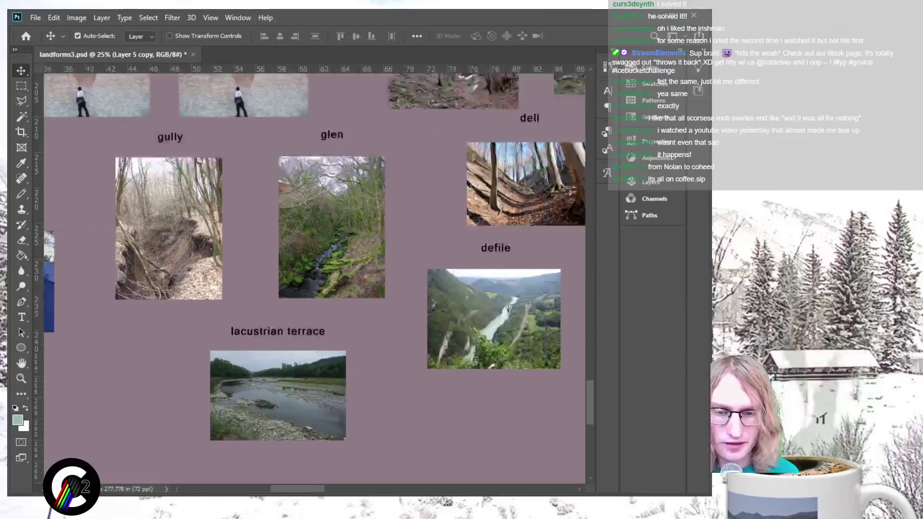
scroll(315, 278, "left", 2)
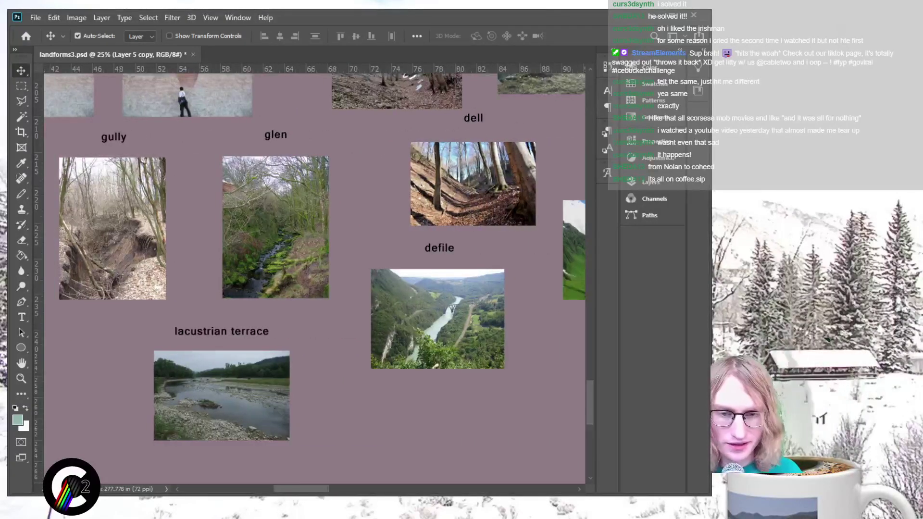
scroll(314, 278, "right", 5)
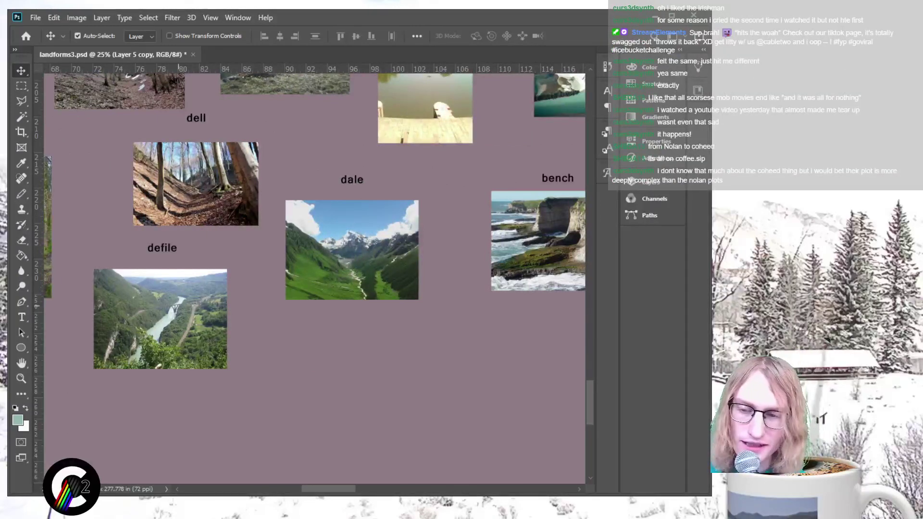
scroll(314, 277, "up", 1)
scroll(314, 278, "up", 4)
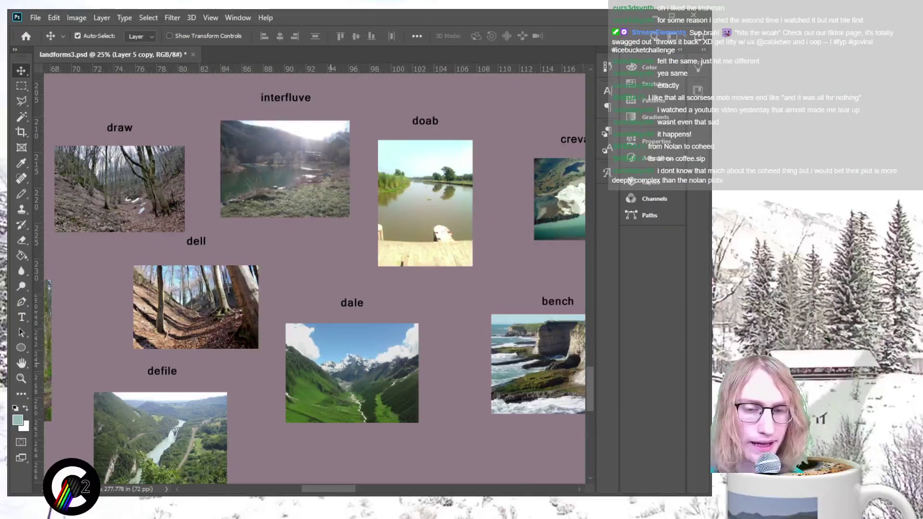
scroll(315, 278, "left", 3)
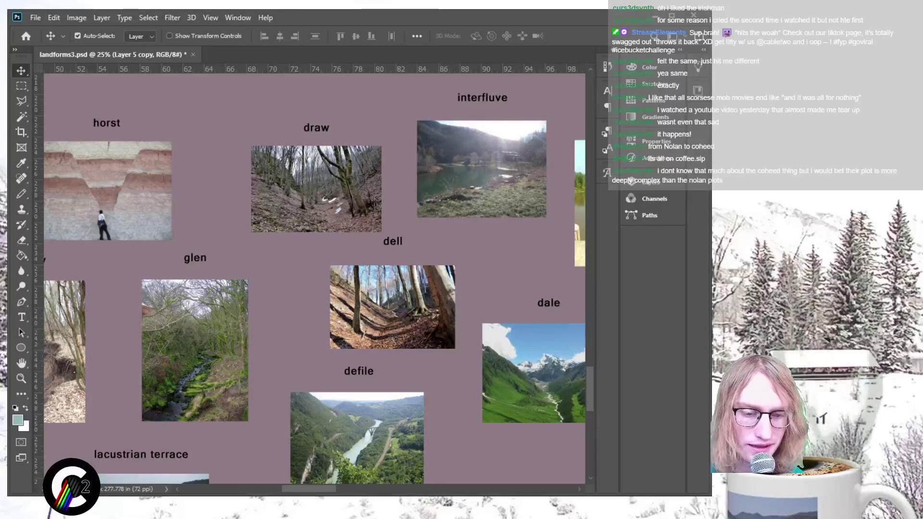
scroll(315, 279, "left", 6)
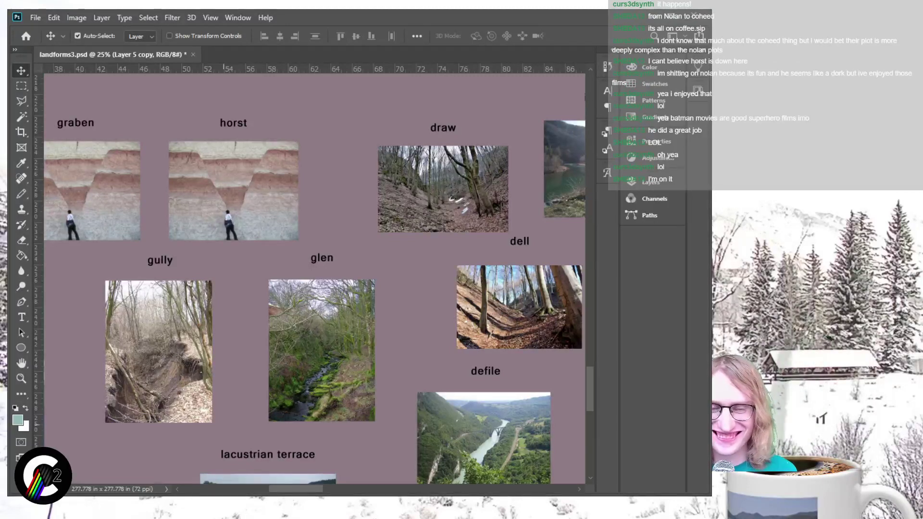
Step: Zoom in to pan around the graben and horst photos, then zoom out two levels
key("ctrl+plus")
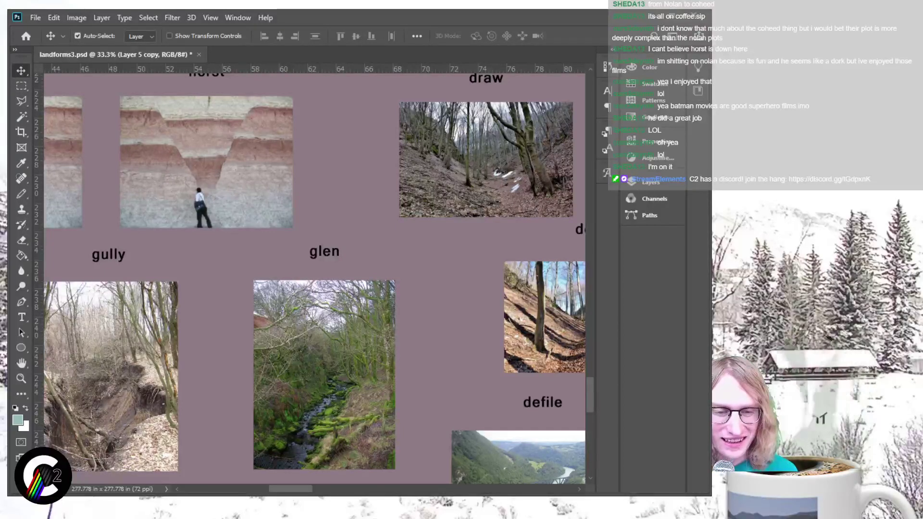
scroll(315, 276, "left", 5)
scroll(269, 277, "right", 2)
scroll(269, 276, "up", 3)
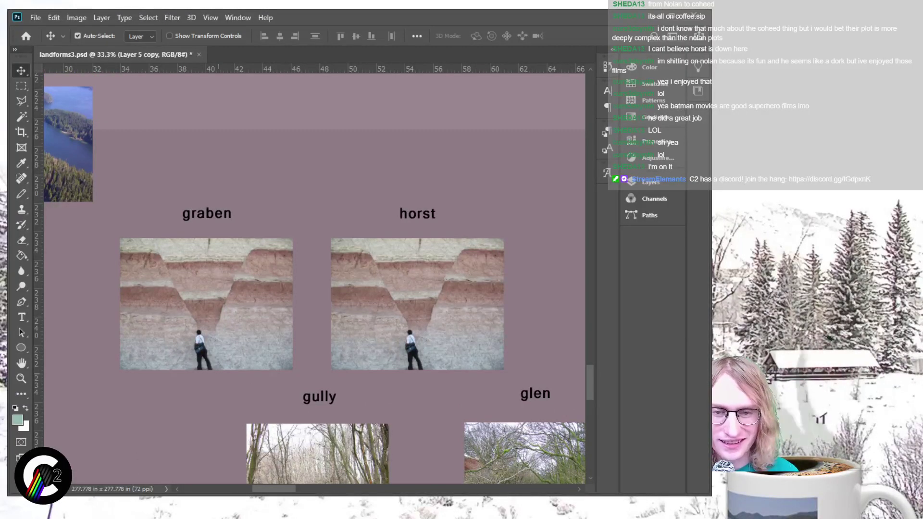
scroll(310, 286, "up", 2)
key("ctrl+minus")
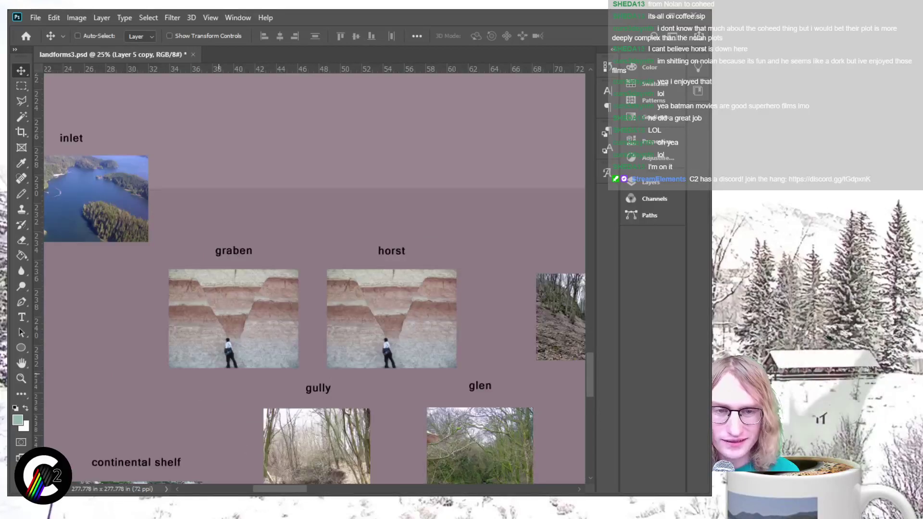
key("ctrl+minus")
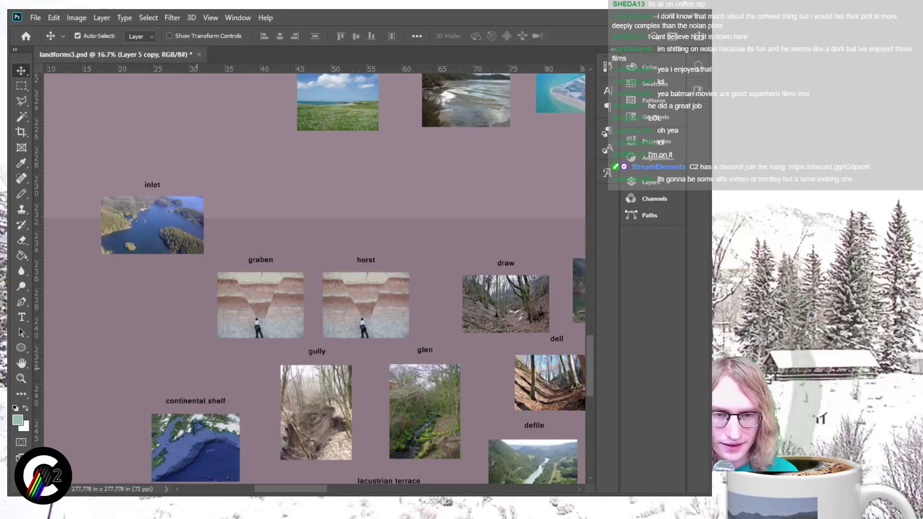
Step: Marquee-select the graben and horst photos with their labels, ready to move them
key("m")
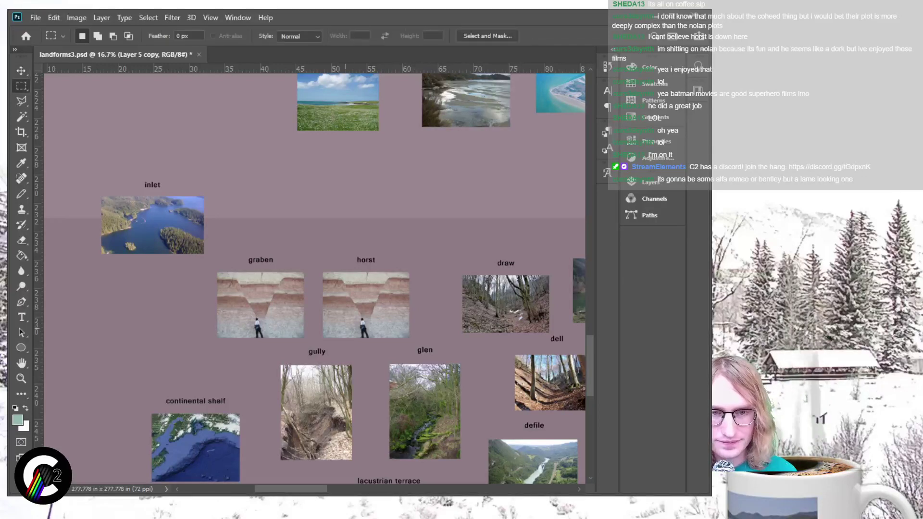
left_click_drag(316, 322, 420, 345)
key("v")
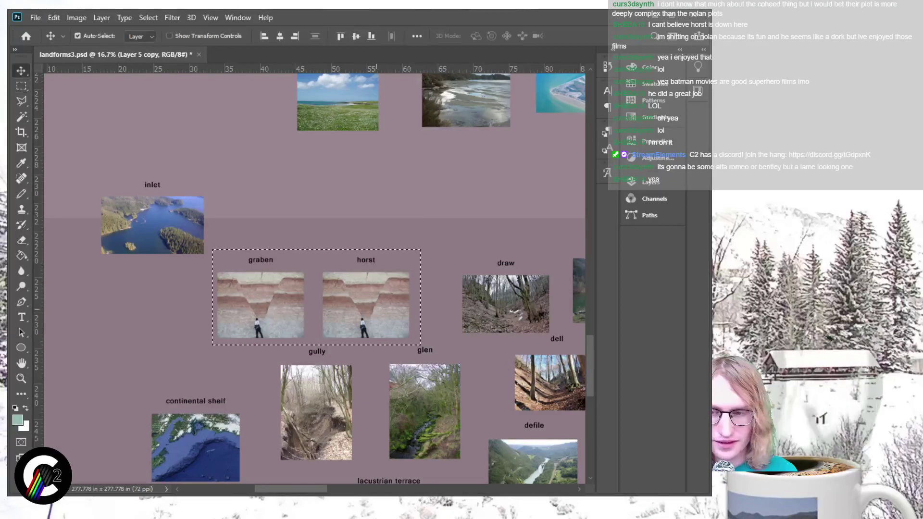
scroll(371, 299, "up", 3)
scroll(375, 299, "up", 3)
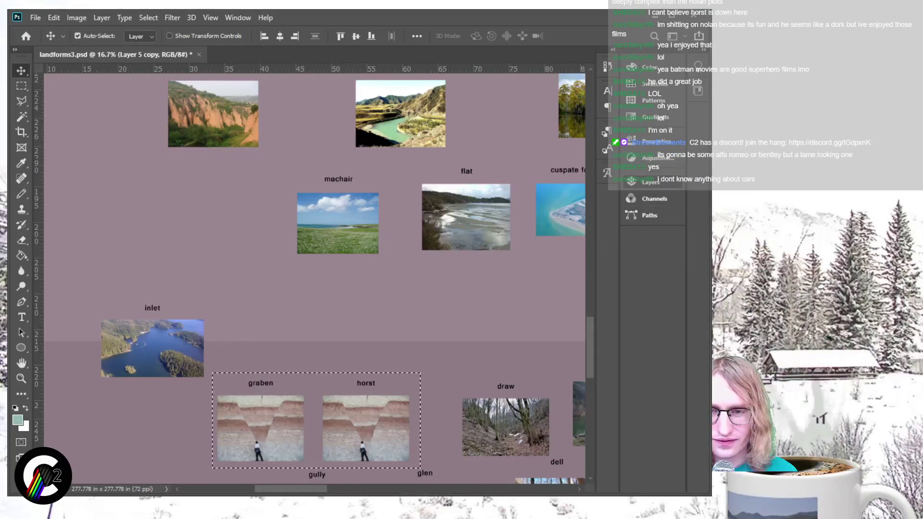
Step: On Layer 1, drag the graben and horst selection up-left toward the teal band
key("alt+comma")
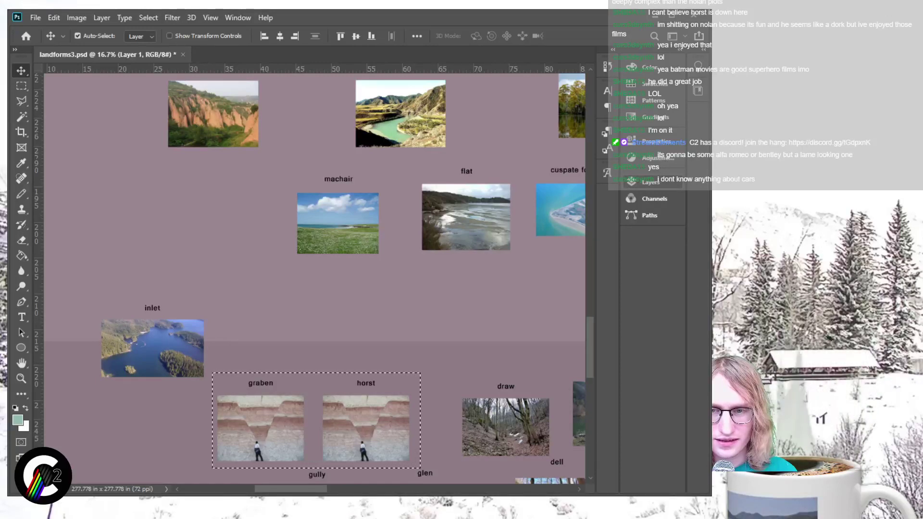
left_click_drag(261, 427, 126, 224)
scroll(313, 279, "up", 1)
scroll(313, 279, "up", 5)
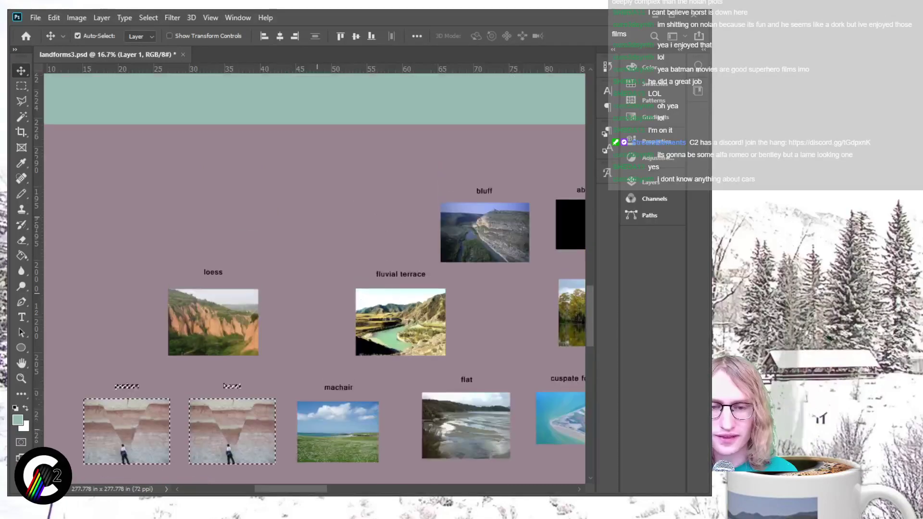
scroll(313, 279, "left", 8)
scroll(312, 279, "right", 10)
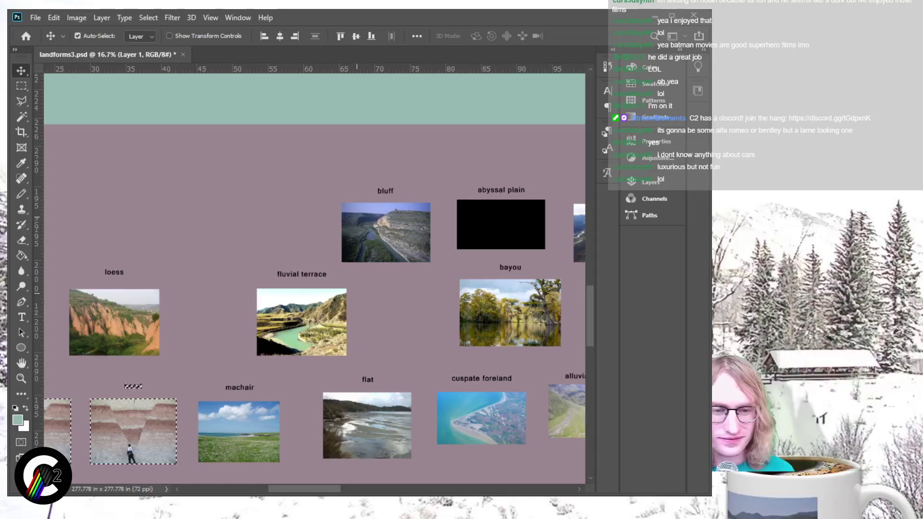
Step: Fine-tune the graben and horst pair into the teal band's top-left corner, then zoom in on it
key("ctrl")
key("ctrl+minus")
key("ctrl+minus")
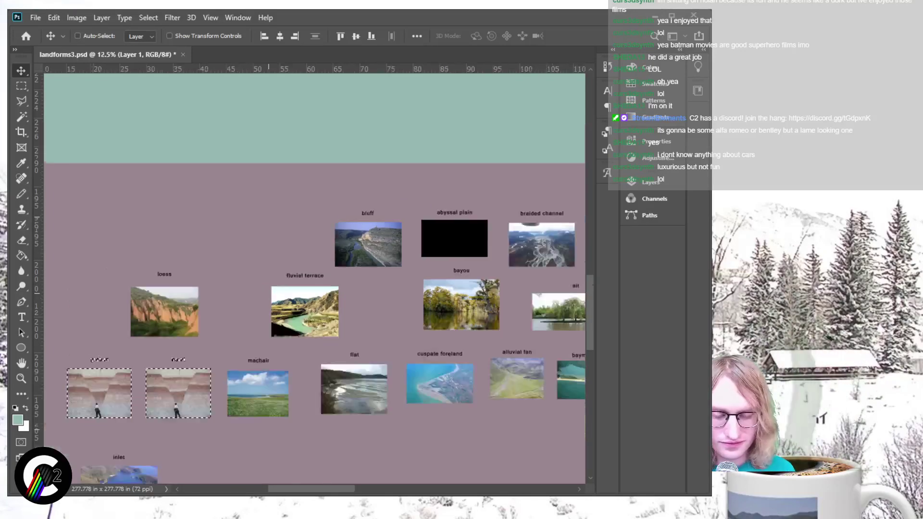
left_click_drag(197, 355, 220, 156)
scroll(221, 156, "up", 3)
scroll(220, 251, "up", 1)
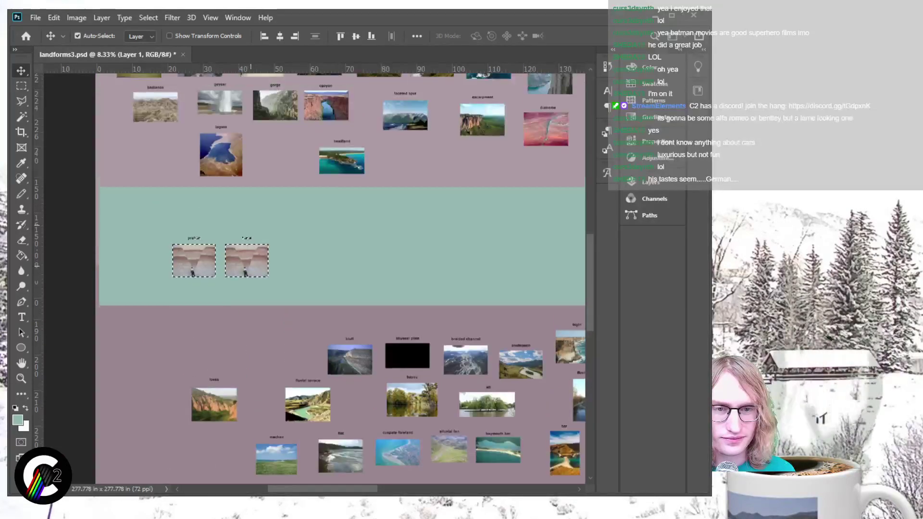
left_click_drag(193, 261, 130, 224)
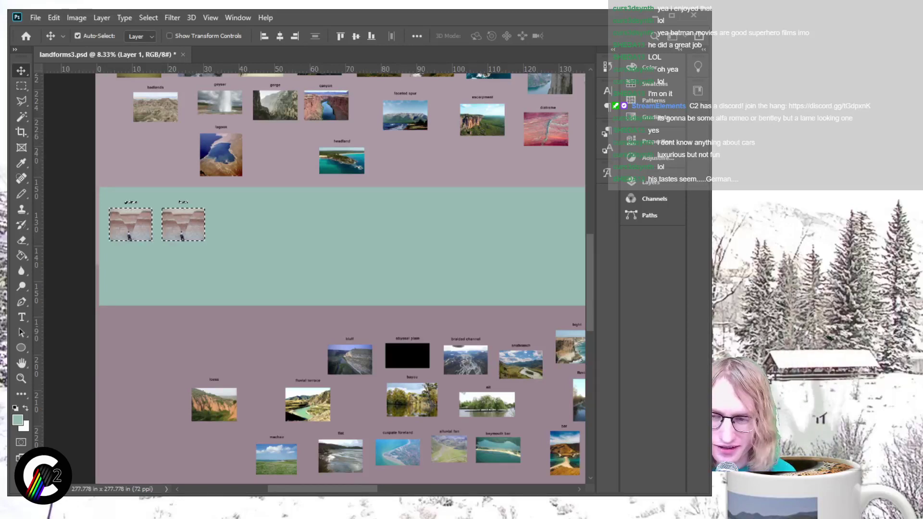
key("ctrl+plus")
key("ctrl+plus")
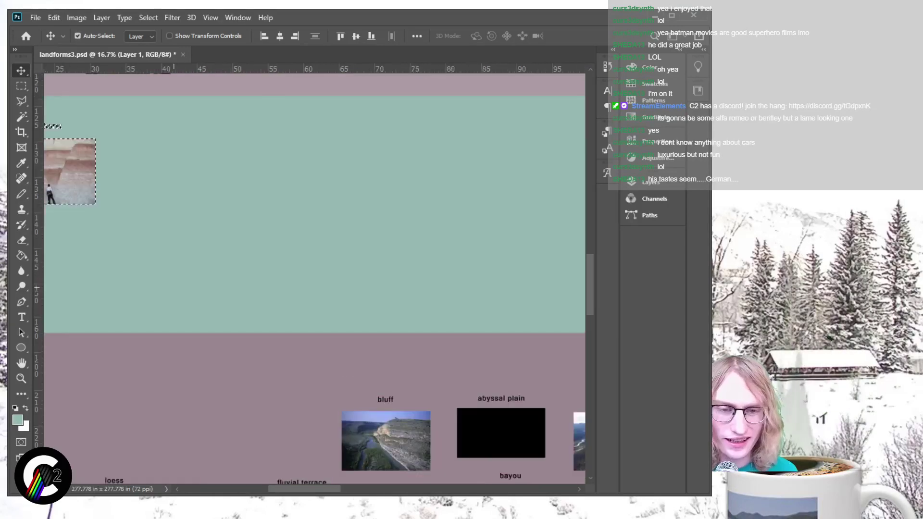
left_click_drag(115, 288, 400, 374)
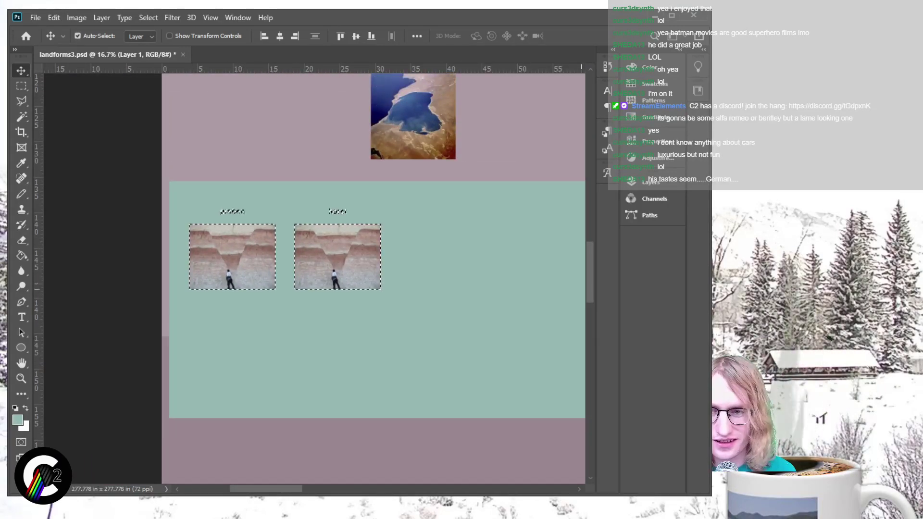
Step: Select the thin gap at the teal band's left edge on its layer and fill it teal
key("ctrl+d")
key("m")
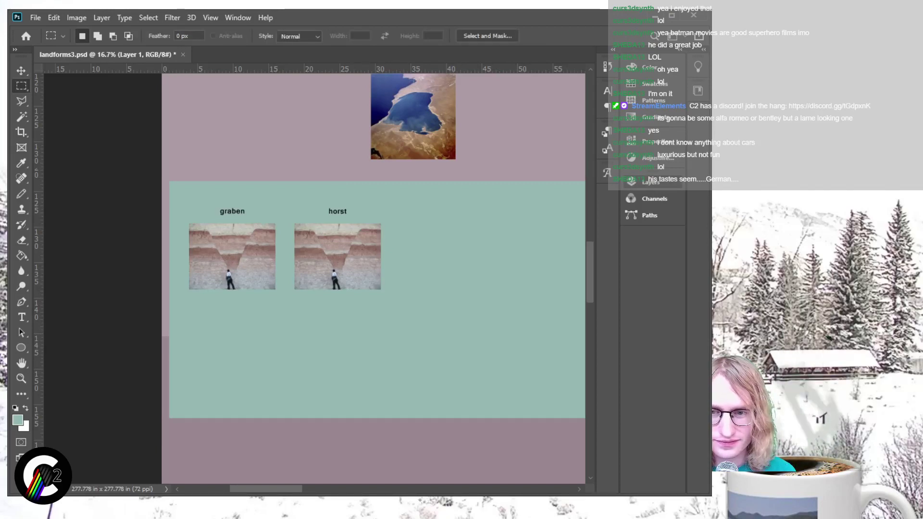
left_click(171, 189, "ctrl")
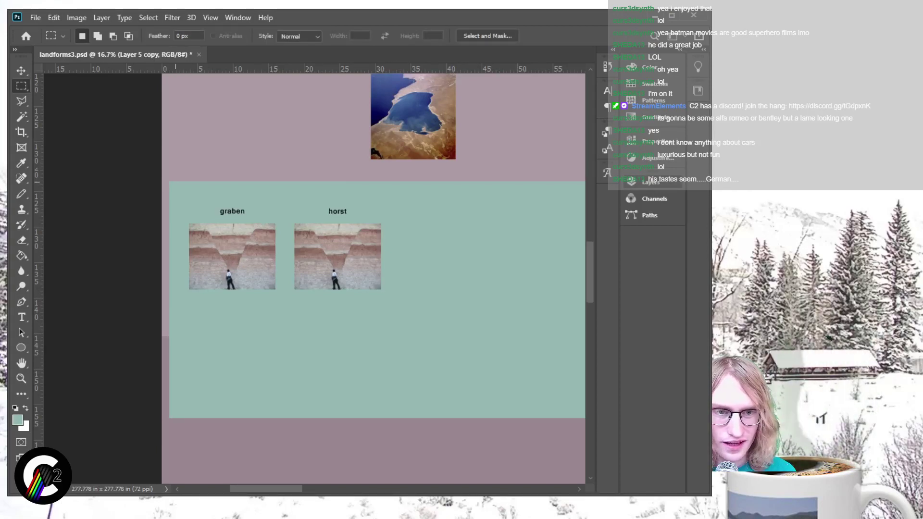
left_click_drag(167, 200, 96, 417)
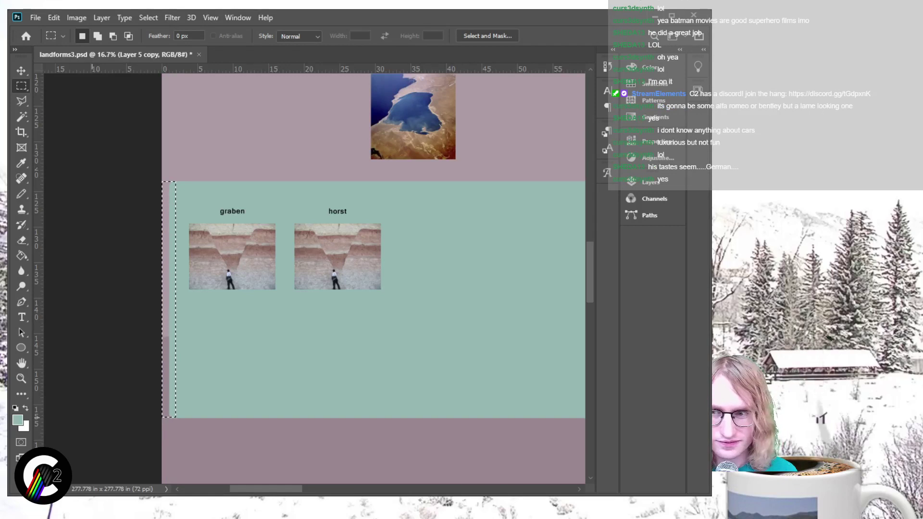
key("g")
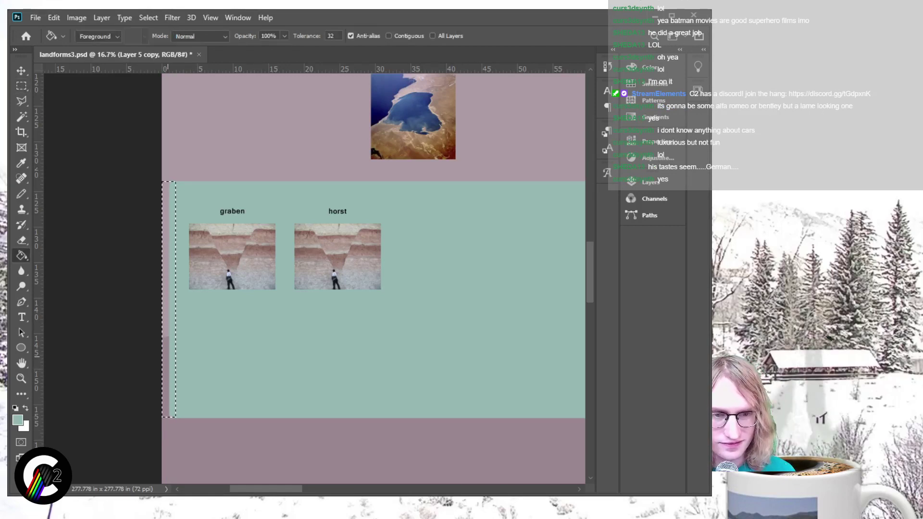
key("ctrl+d")
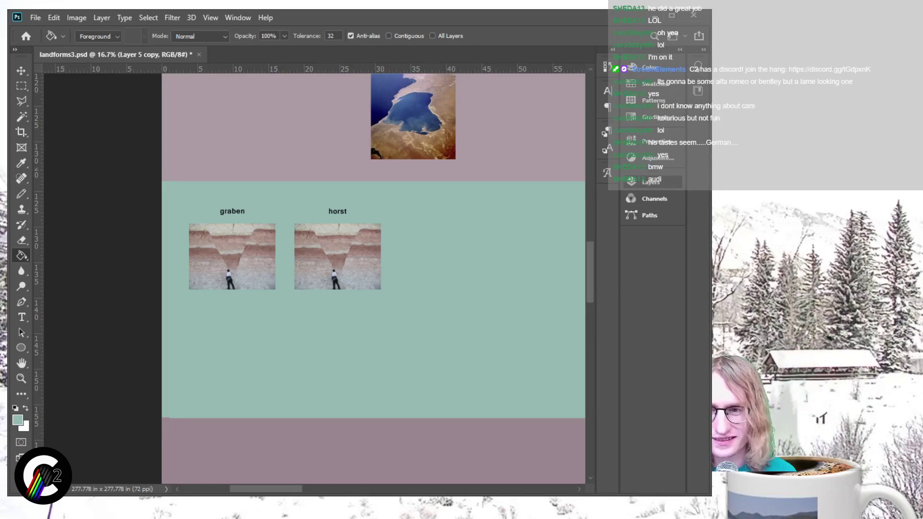
key("alt+comma")
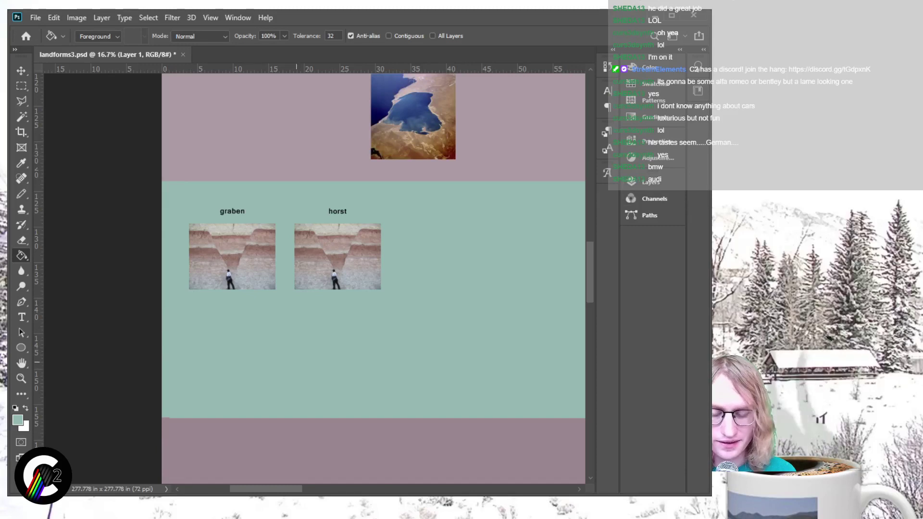
key("ctrl+minus")
key("ctrl+minus")
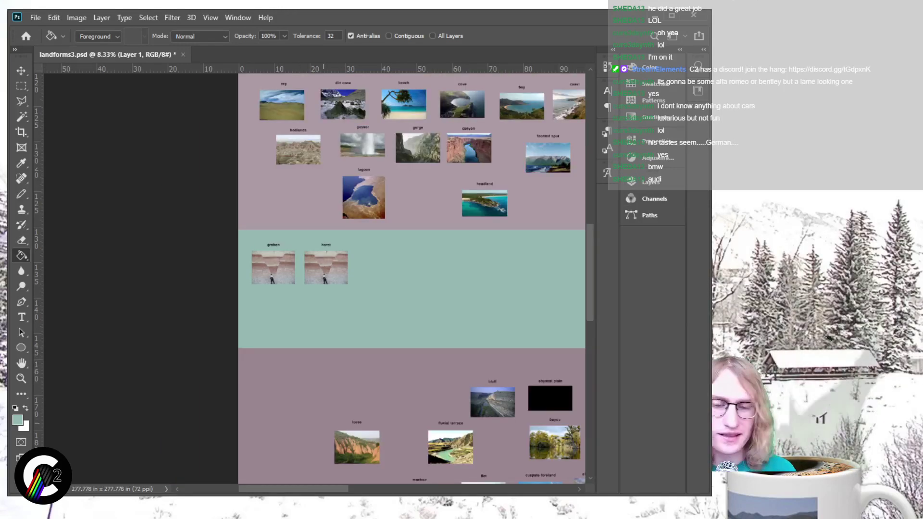
scroll(411, 278, "down", 10)
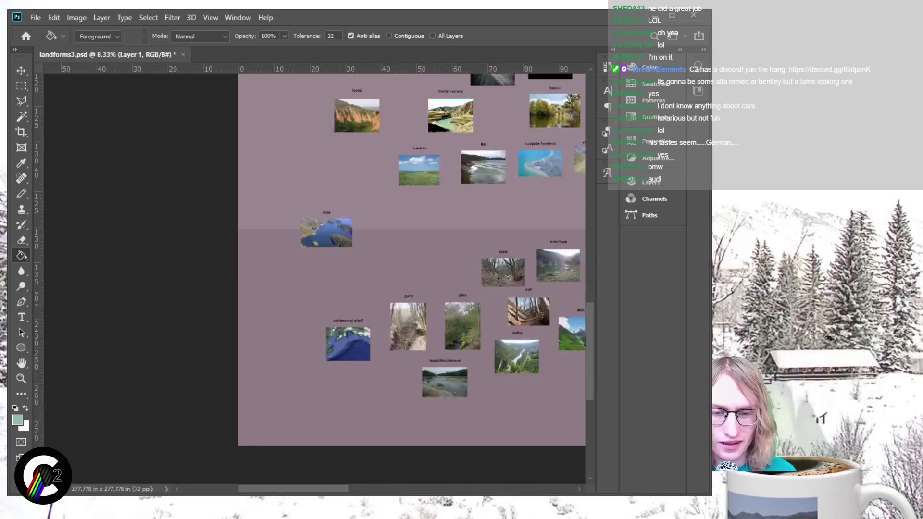
scroll(411, 279, "right", 6)
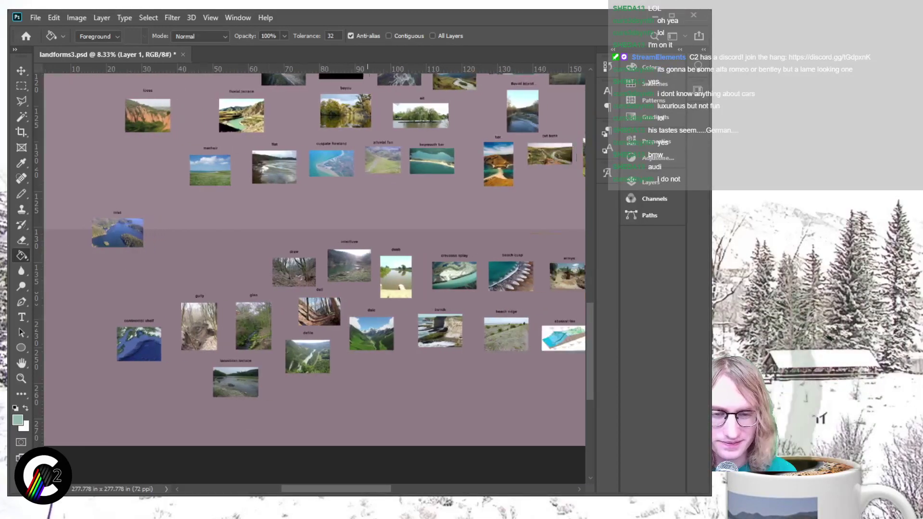
scroll(314, 279, "right", 3)
scroll(313, 279, "left", 6)
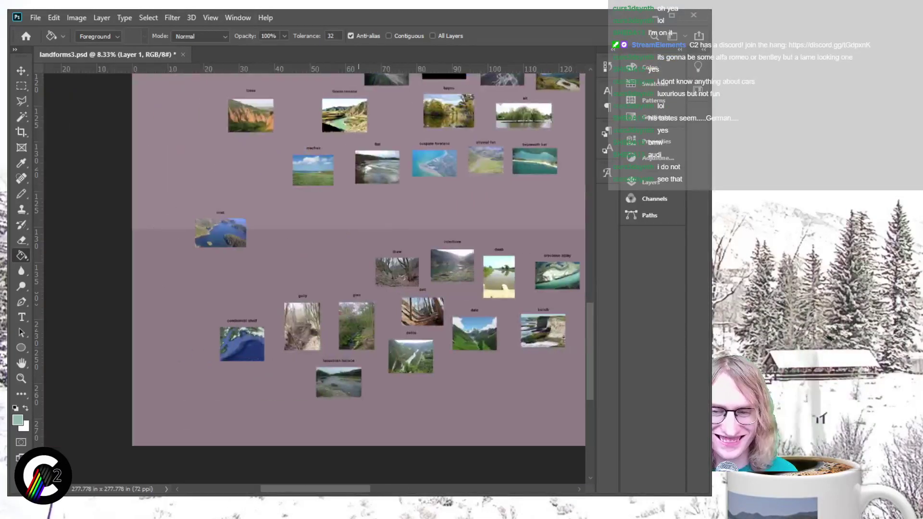
scroll(358, 278, "up", 4)
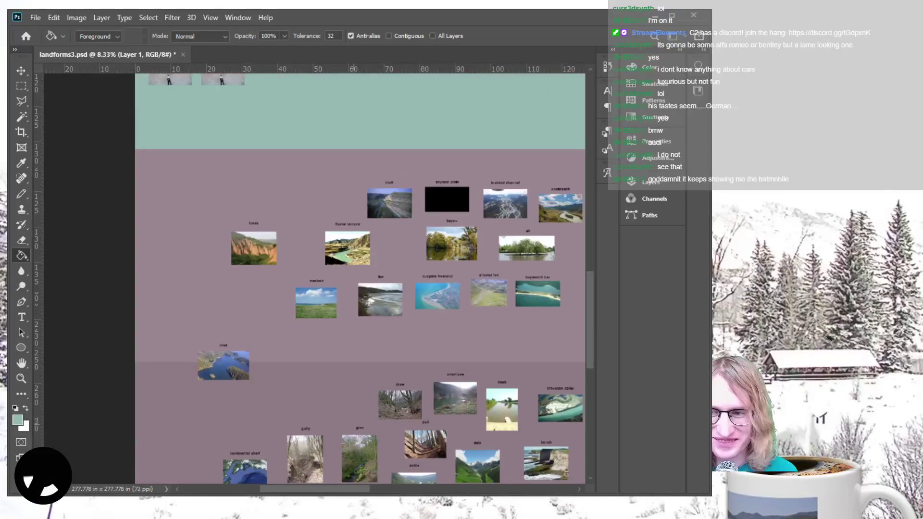
scroll(359, 278, "up", 2)
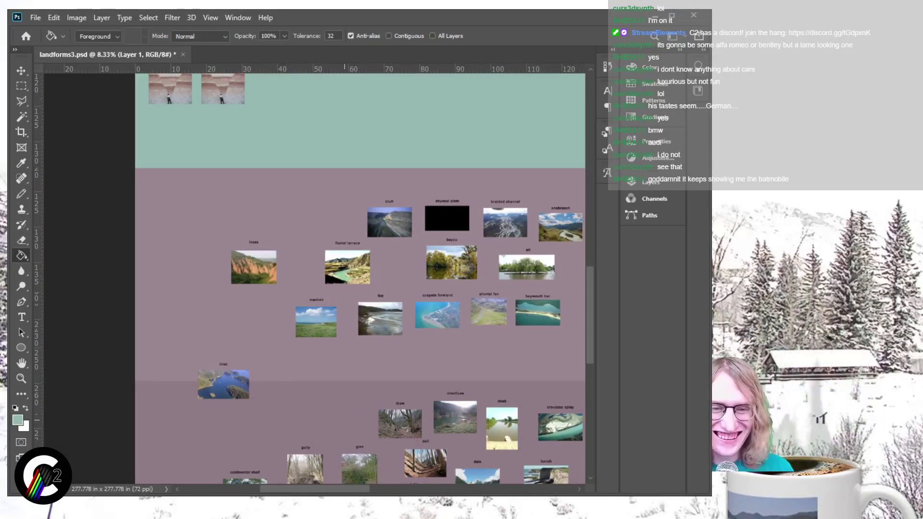
scroll(360, 279, "down", 4)
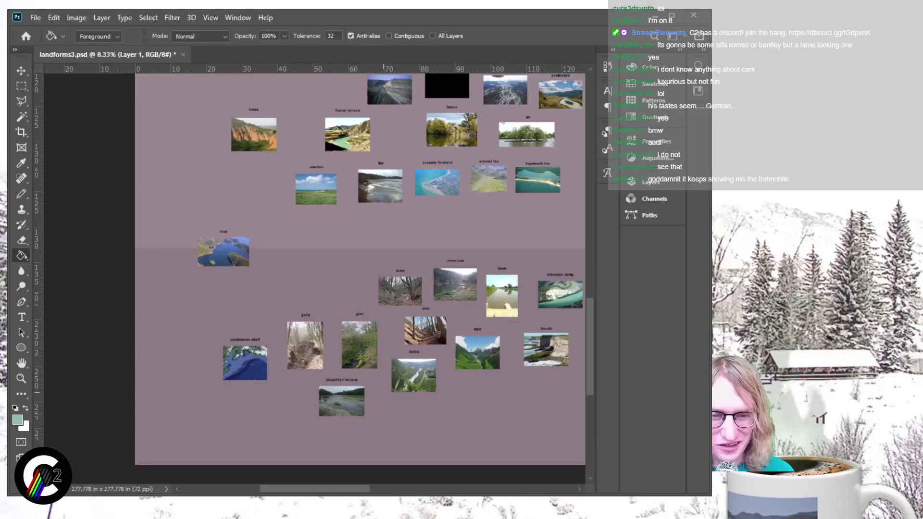
scroll(359, 279, "up", 4)
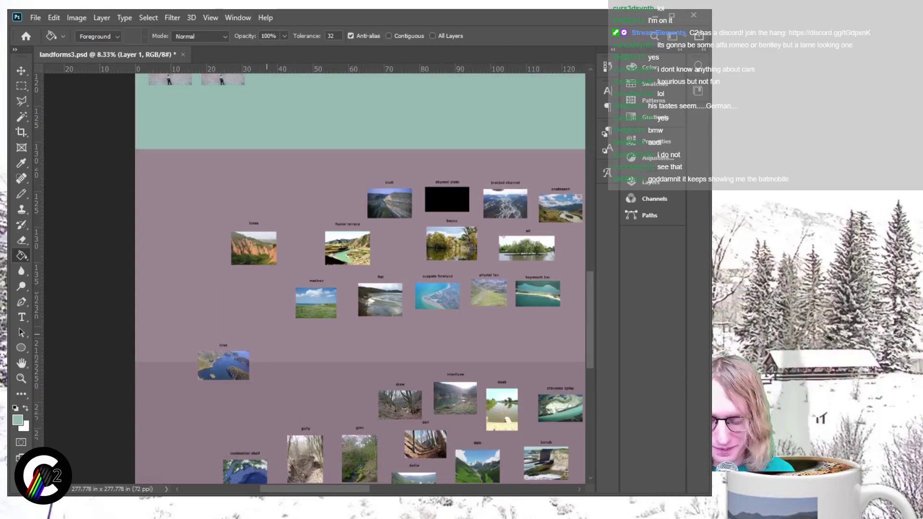
scroll(359, 279, "down", 4)
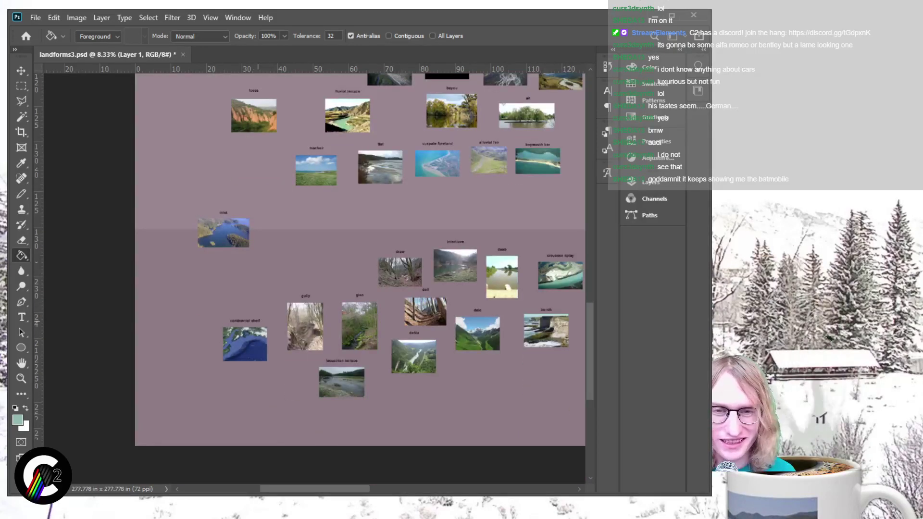
scroll(360, 279, "up", 4)
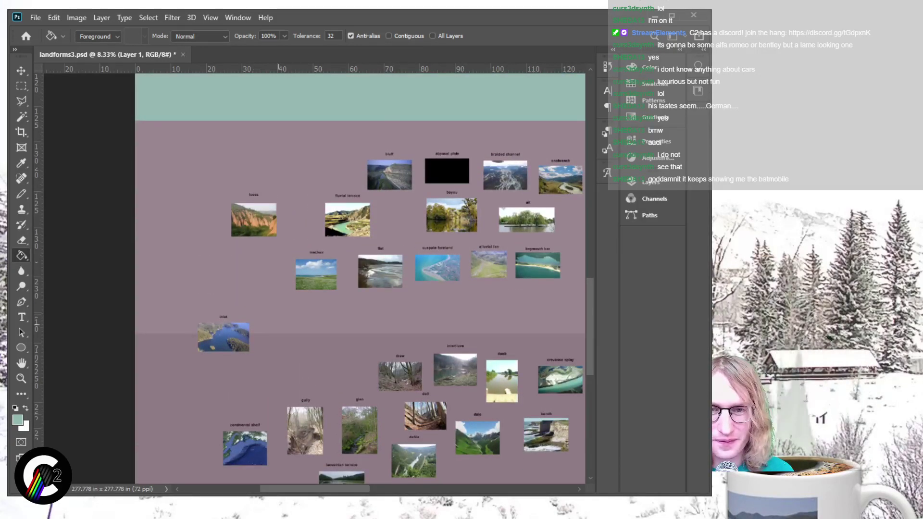
scroll(359, 279, "down", 2)
scroll(315, 278, "up", 2)
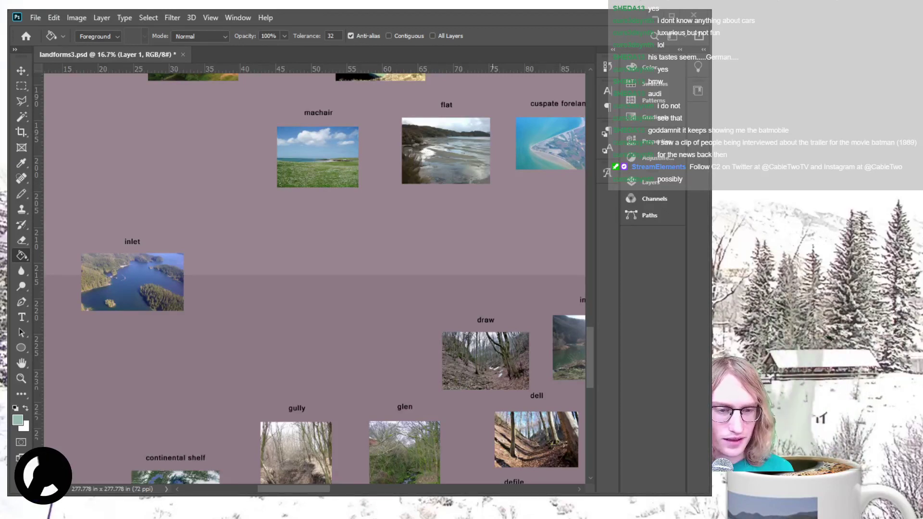
Step: Scroll the collage right until the arroyo and abyssal fan thumbnails are visible
scroll(363, 322, "down", 4)
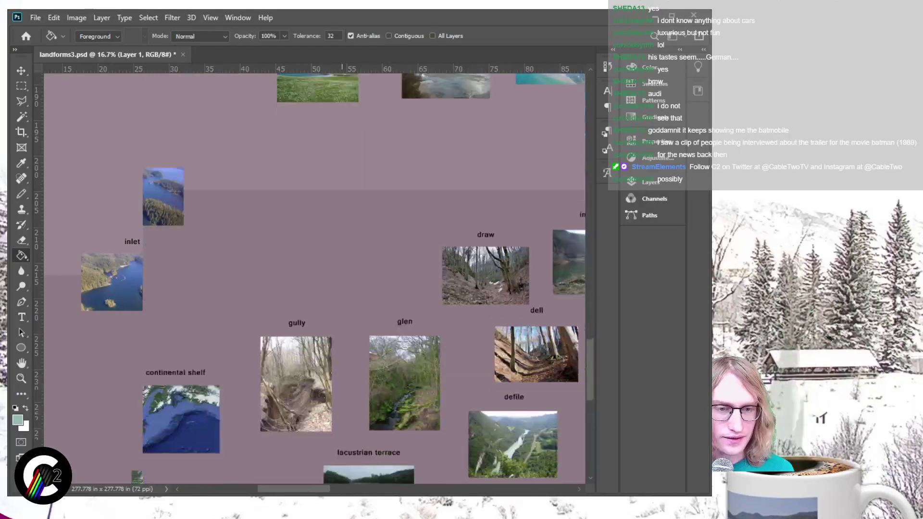
scroll(364, 322, "right", 4)
scroll(363, 322, "right", 12)
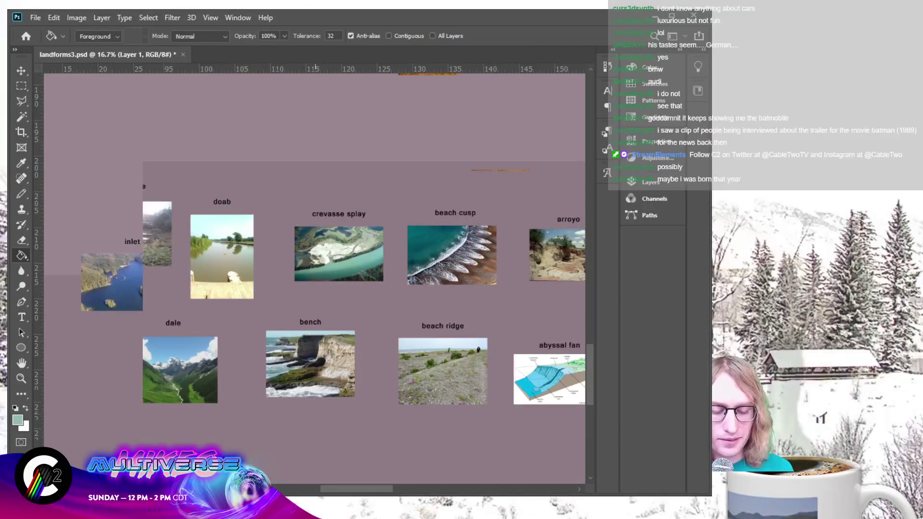
key("ctrl")
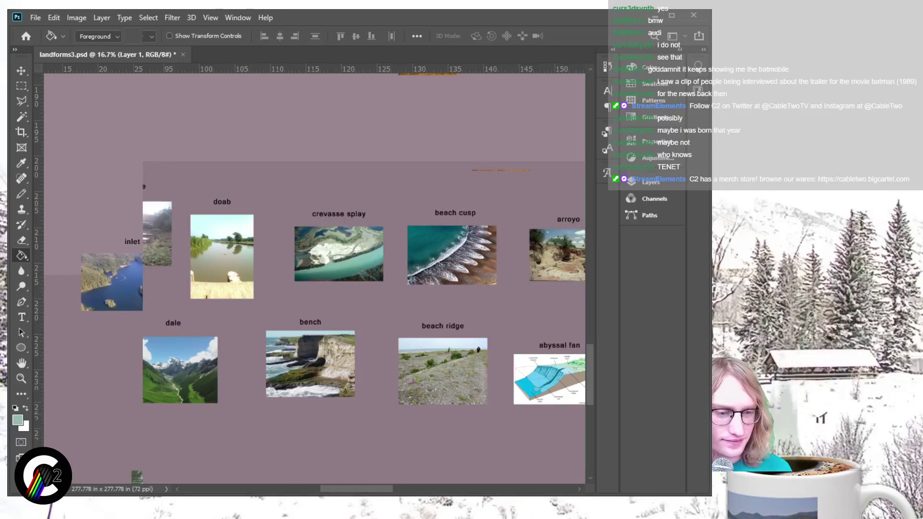
scroll(316, 278, "left", 5)
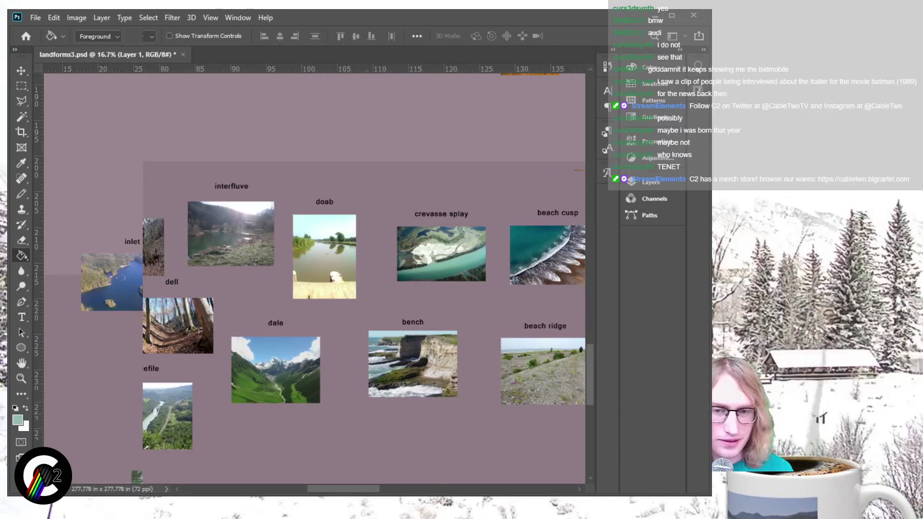
scroll(316, 279, "right", 1)
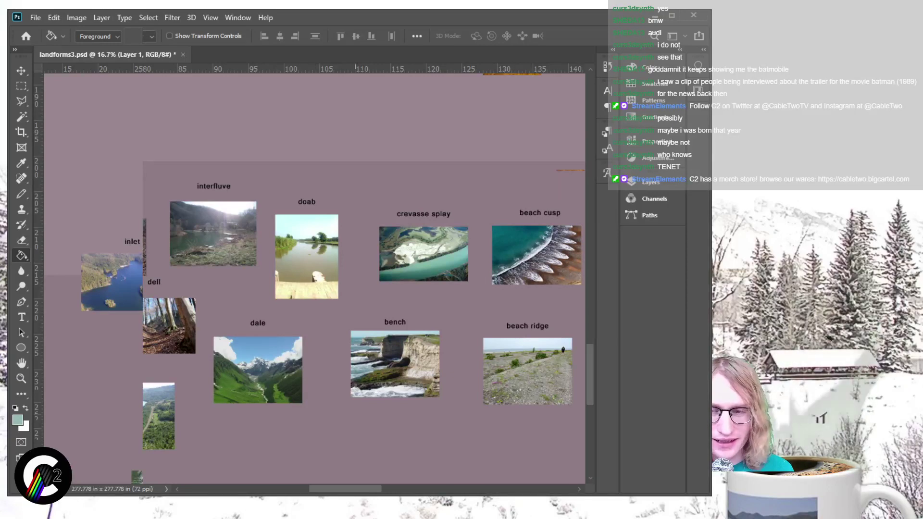
scroll(316, 279, "left", 5)
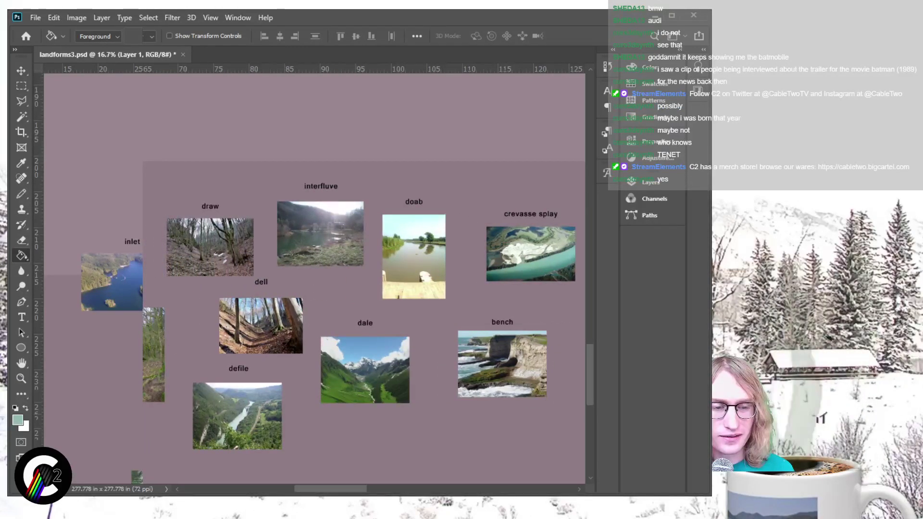
scroll(316, 279, "right", 3)
scroll(315, 279, "right", 3)
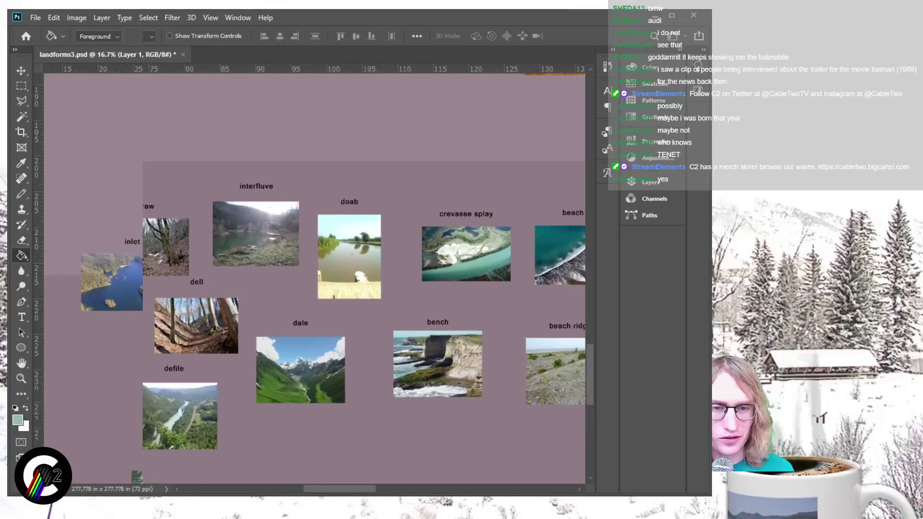
scroll(316, 279, "right", 9)
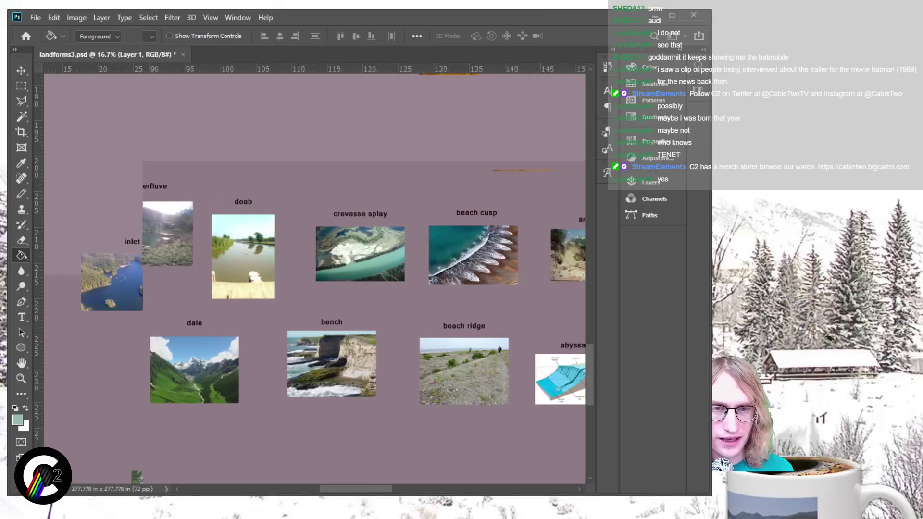
Step: Marquee-select the stray orange line above the beach cusp photo and delete it
key("m")
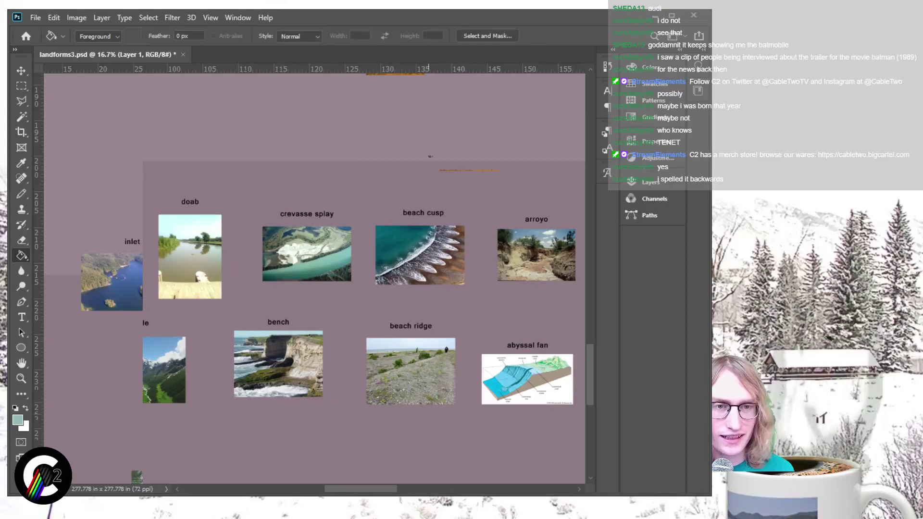
left_click_drag(428, 156, 513, 188)
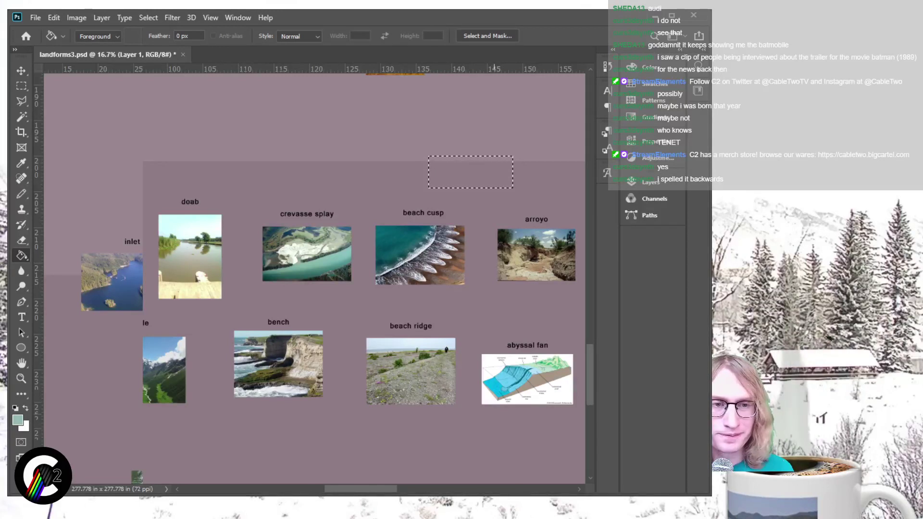
key("Delete")
key("ctrl+d")
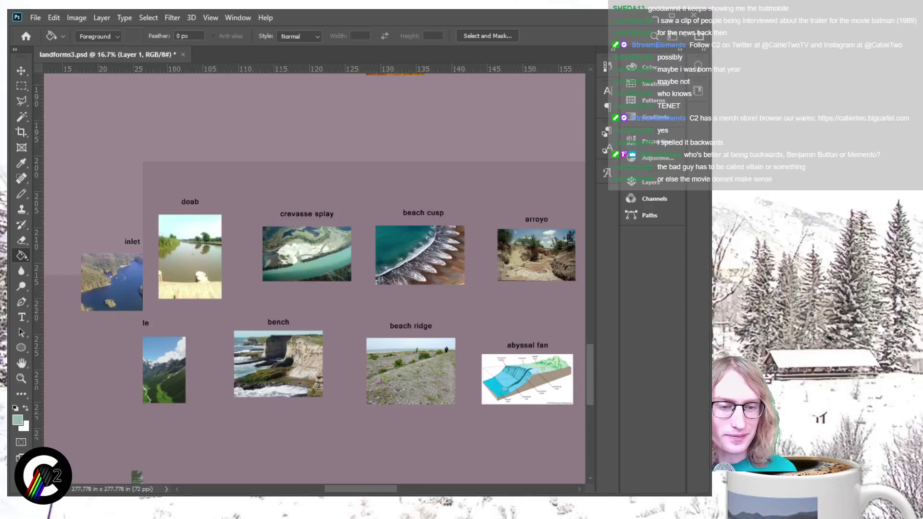
Step: Scroll across the collage to review the channel, firth and levee photos
scroll(315, 278, "right", 10)
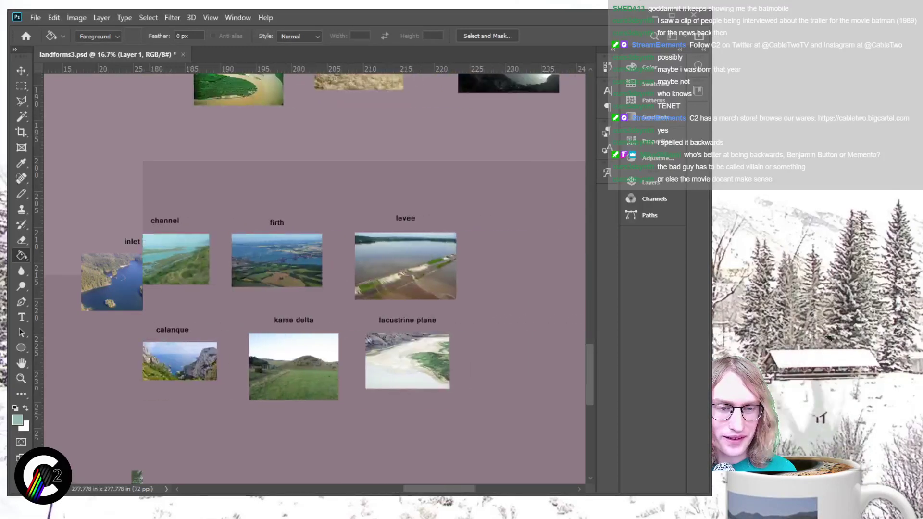
scroll(315, 278, "left", 2)
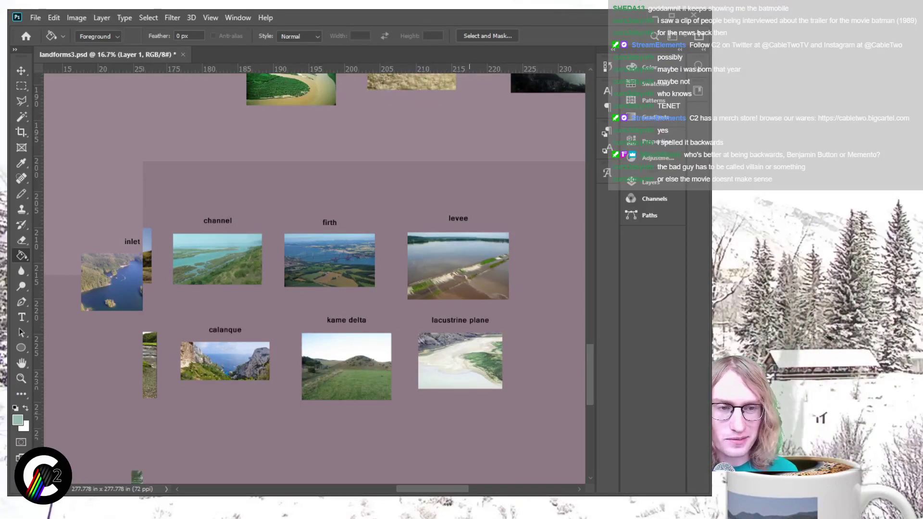
scroll(315, 279, "left", 3)
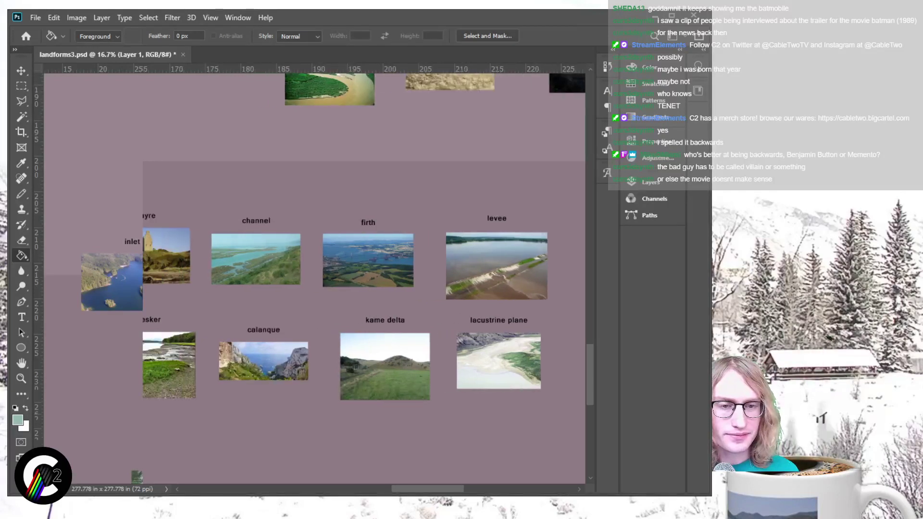
scroll(315, 279, "left", 5)
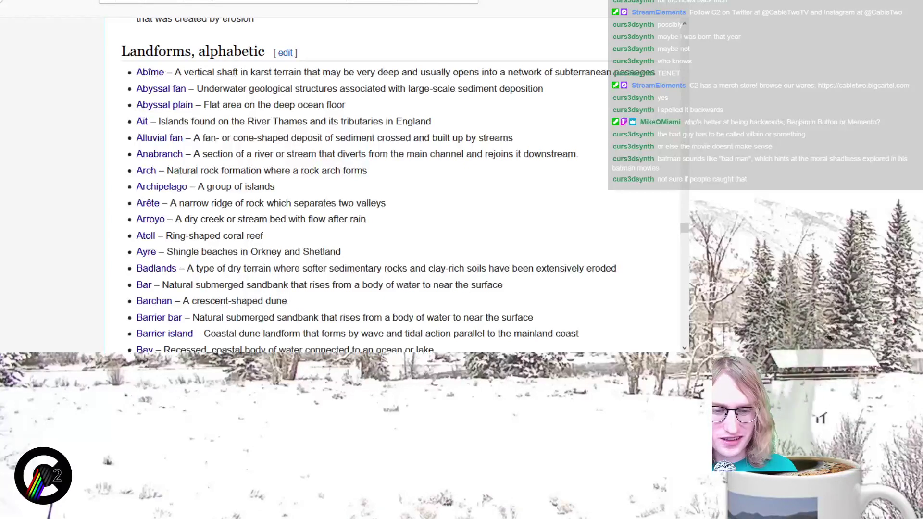
Step: Open the Calanque article from Wikipedia's alphabetic list of landforms
scroll(392, 185, "down", 3)
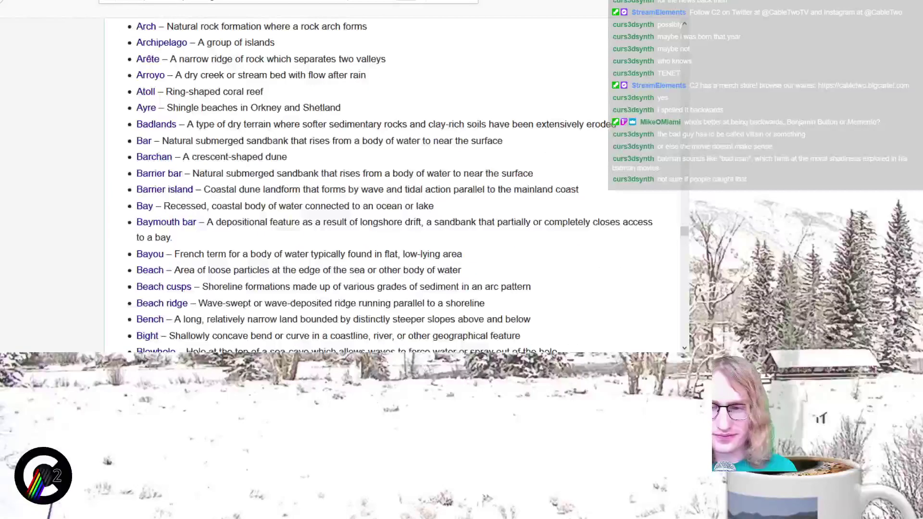
scroll(392, 185, "up", 2)
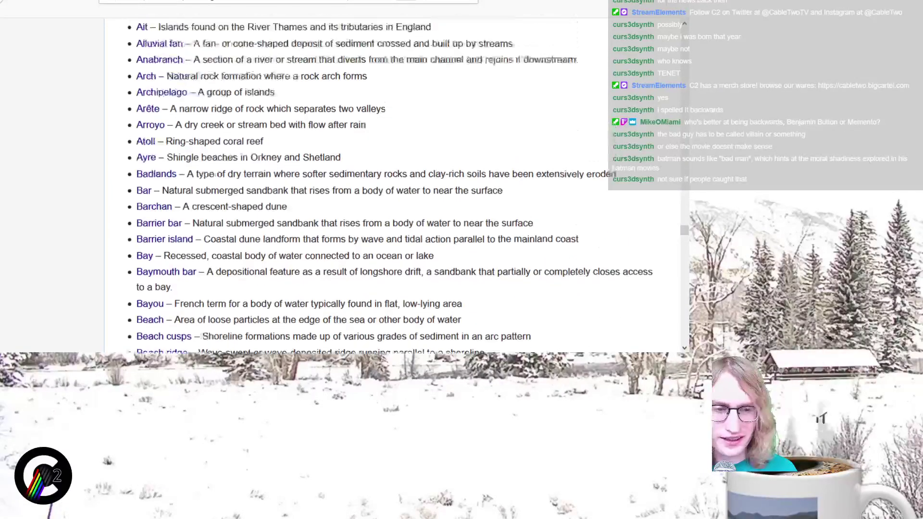
scroll(391, 185, "down", 5)
scroll(392, 185, "up", 3)
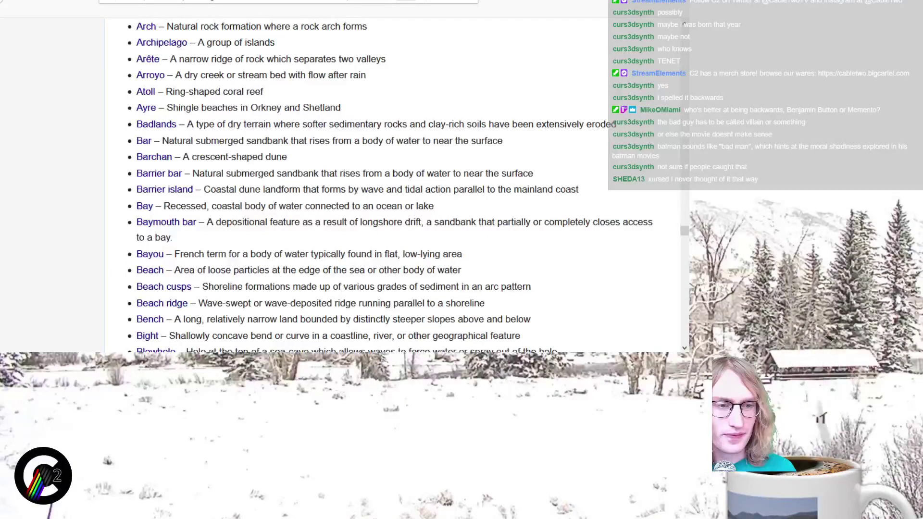
scroll(391, 184, "down", 12)
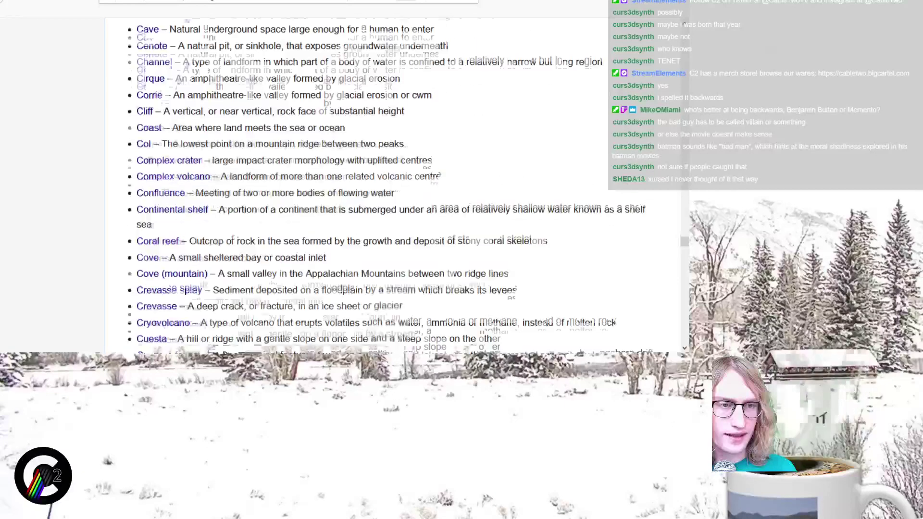
scroll(147, 172, "up", 3)
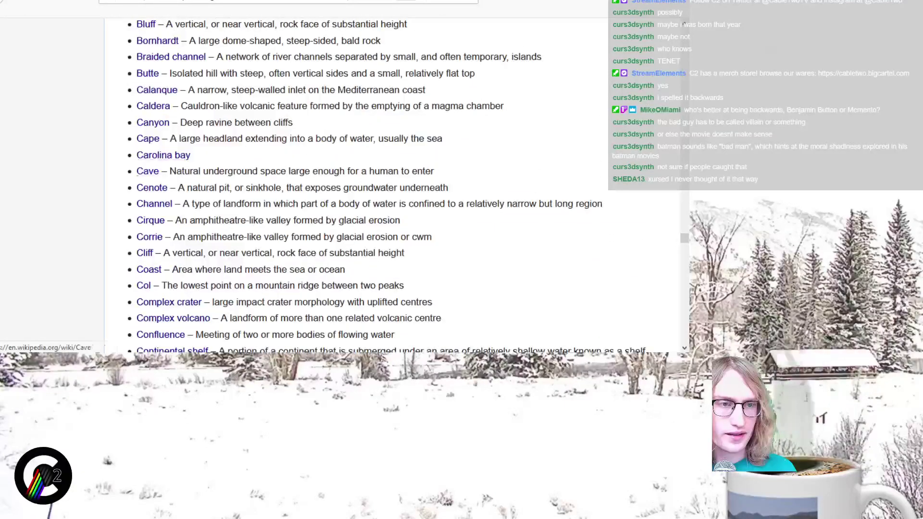
scroll(157, 121, "up", 1)
scroll(157, 145, "up", 1)
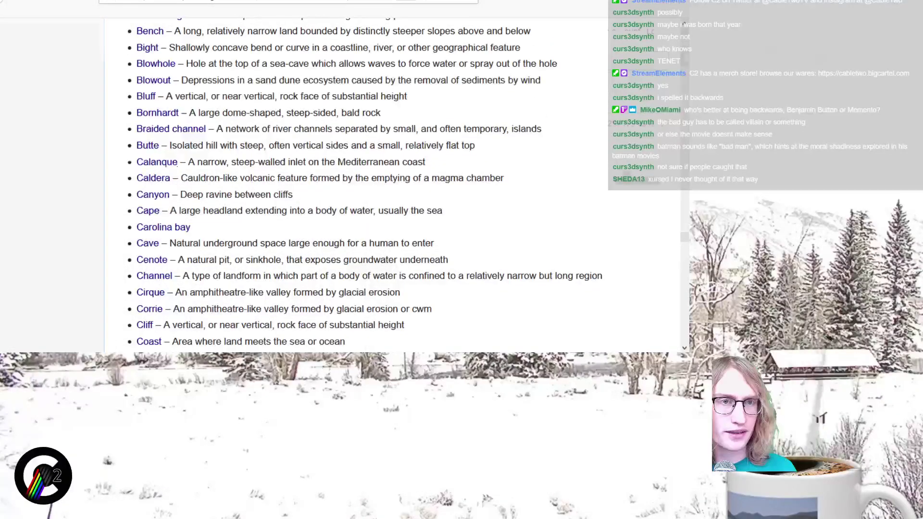
left_click(157, 162)
Step: Copy the article title 'Calanque' and search for it in DuckDuckGo
scroll(157, 161, "down", 2)
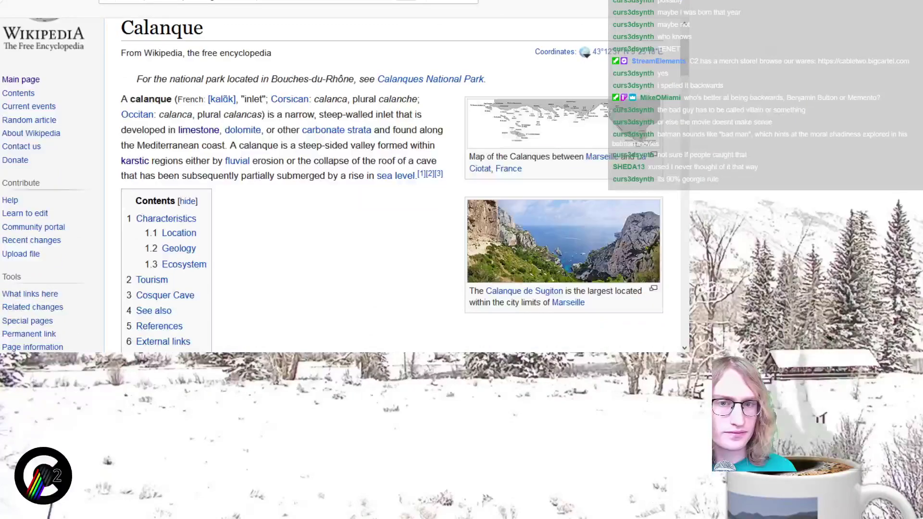
scroll(336, 193, "down", 5)
scroll(336, 193, "up", 7)
double_click(162, 100)
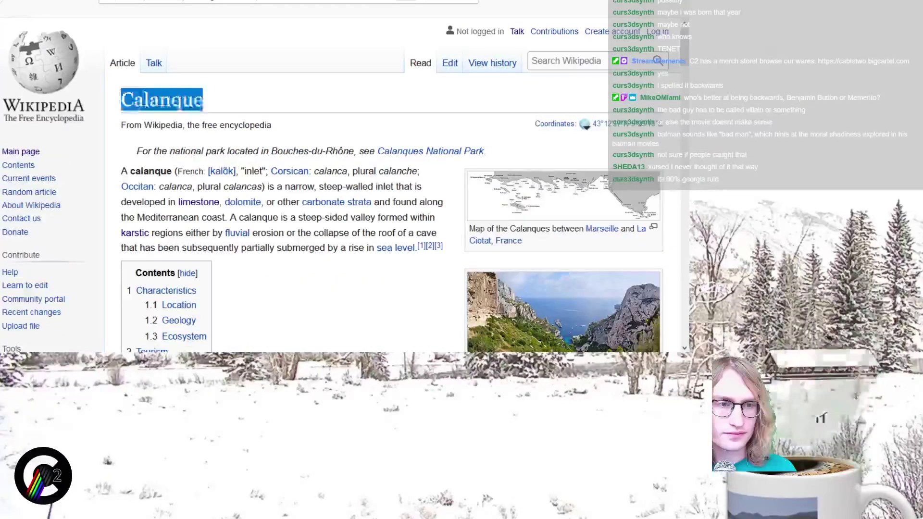
key("ctrl+c")
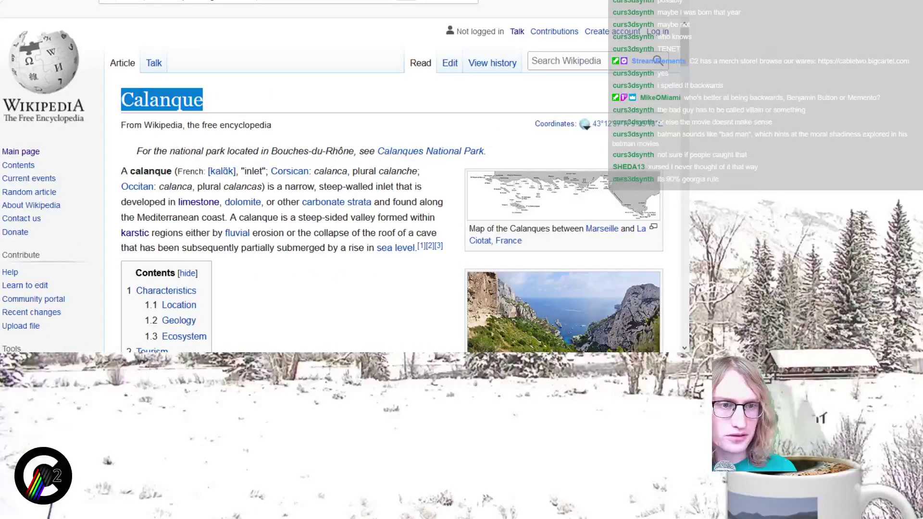
key("ctrl+l")
key("ctrl+v")
key("Return")
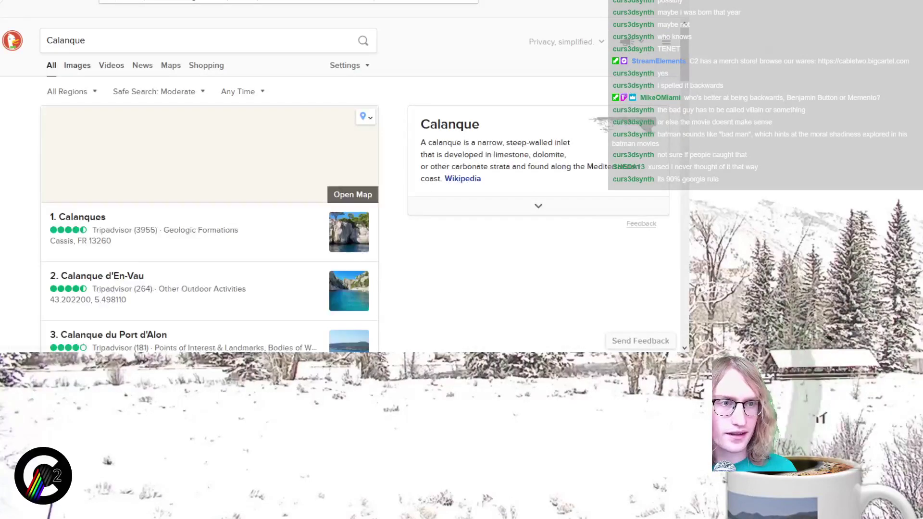
Step: Preview the En-vau and Sugiton image results, then open the Calanque de Morgiou photo full size
left_click(77, 65)
scroll(336, 216, "down", 3)
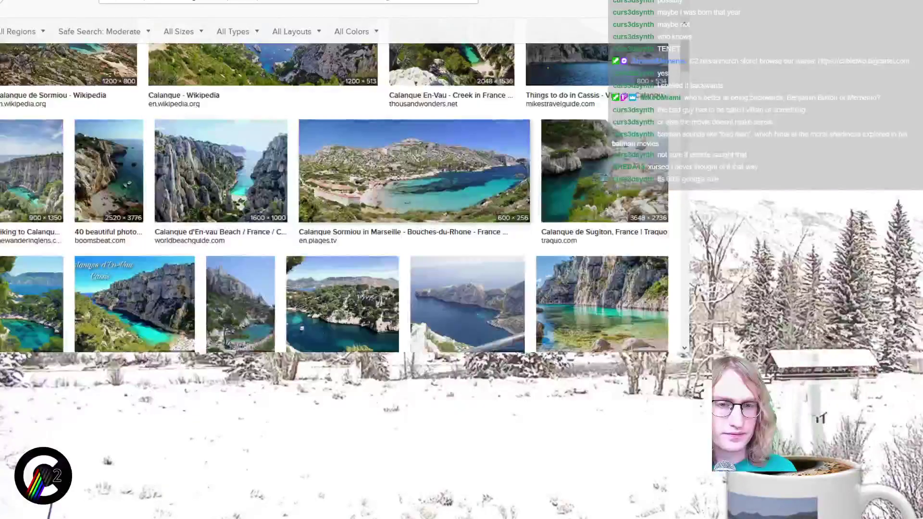
left_click(221, 170)
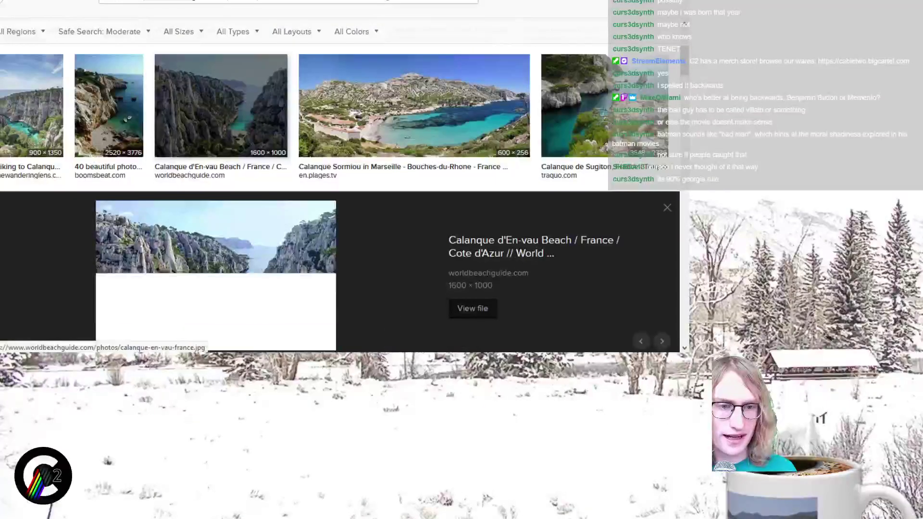
left_click(574, 106)
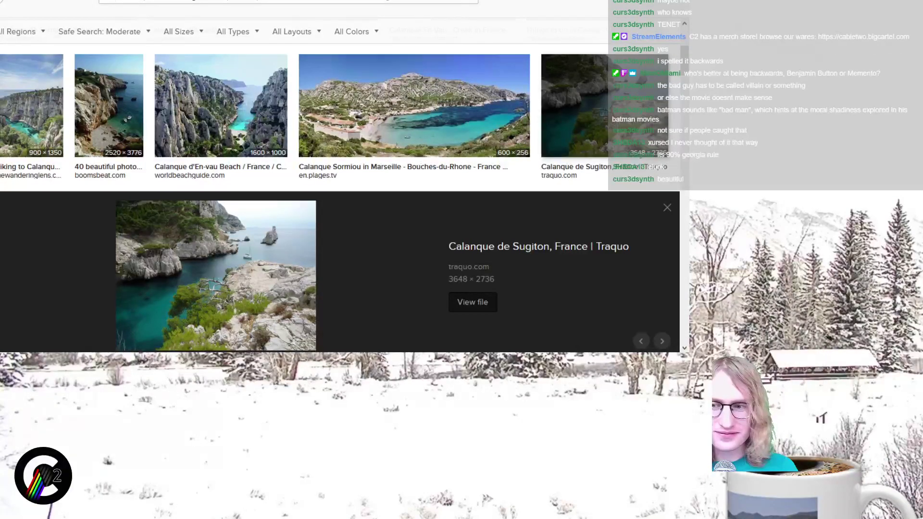
scroll(345, 192, "down", 6)
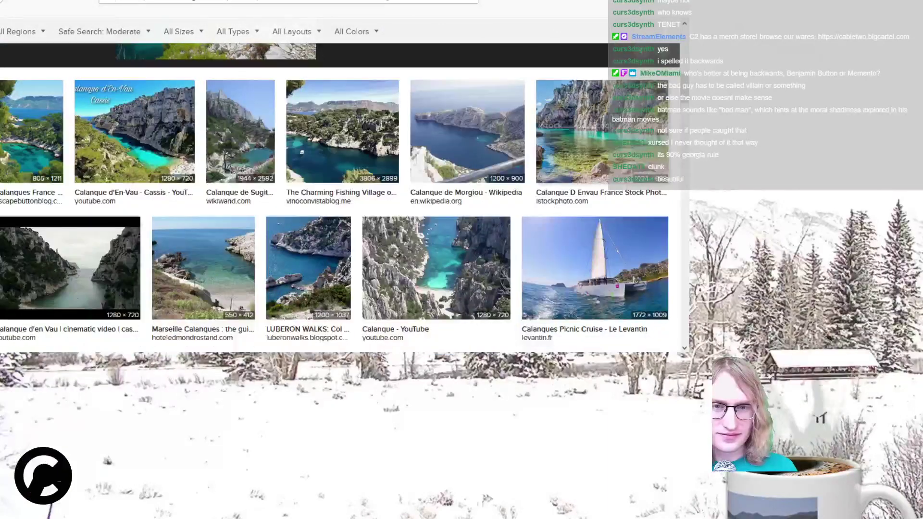
left_click(467, 130)
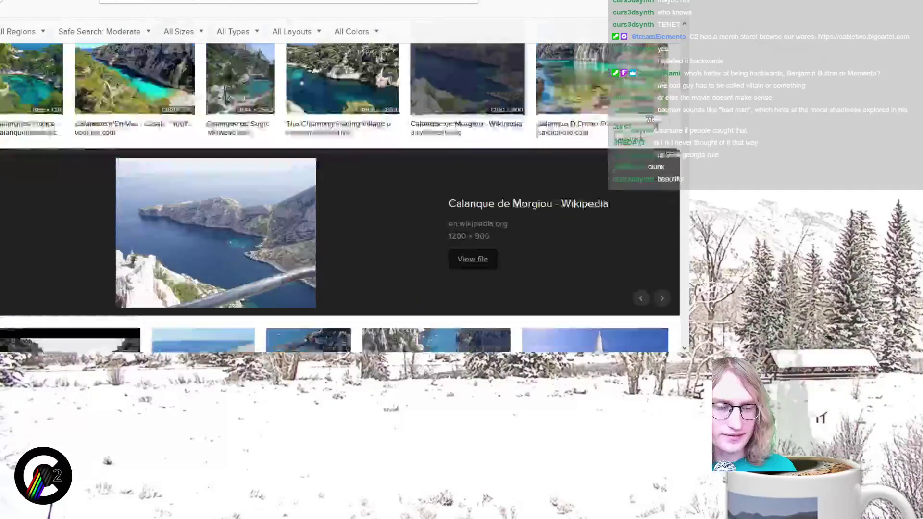
scroll(216, 249, "up", 1)
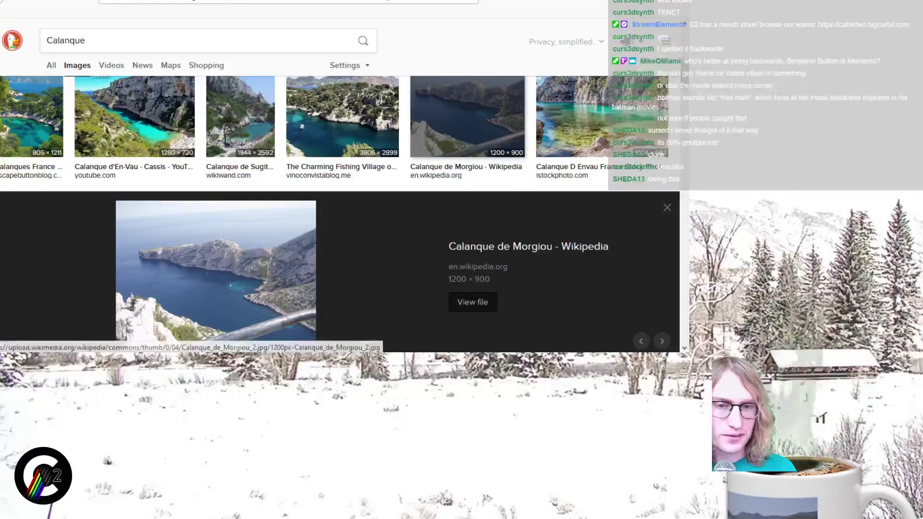
left_click(216, 269)
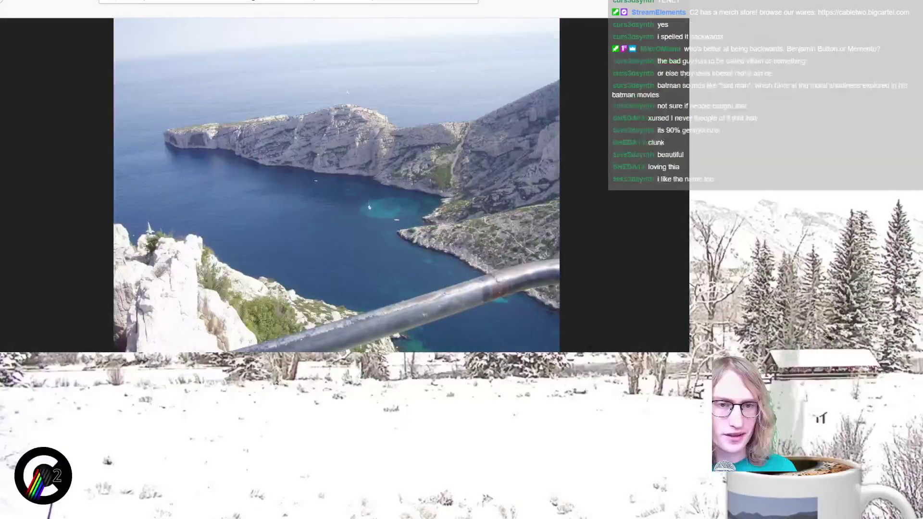
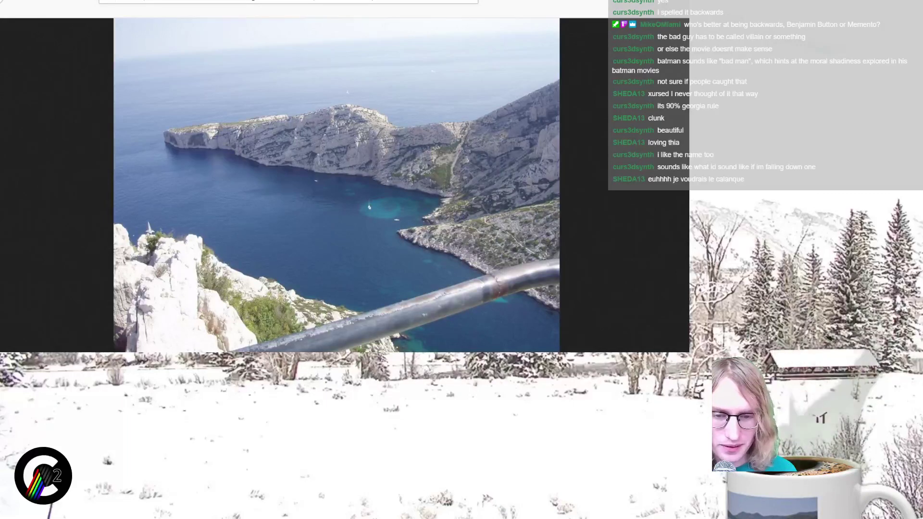
Step: Return to landforms3.psd and scroll the canvas to the calanque label
key("alt+Tab")
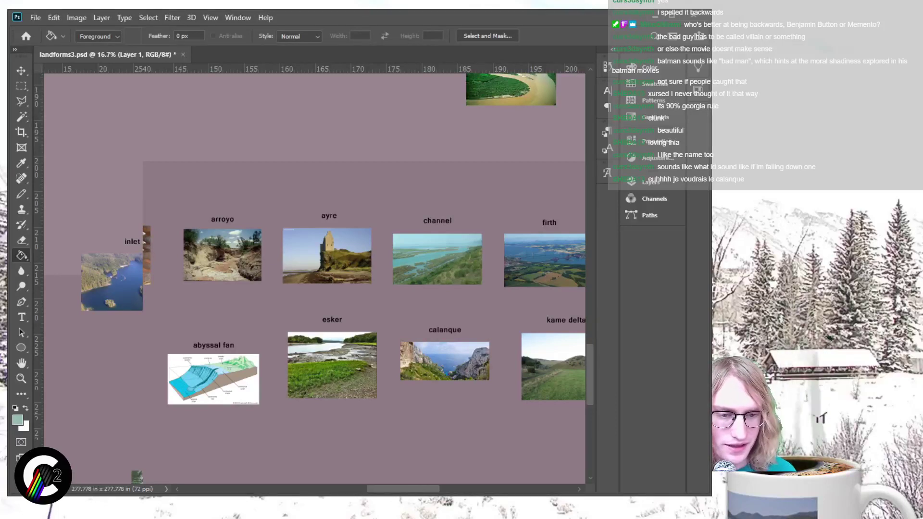
scroll(315, 279, "right", 10)
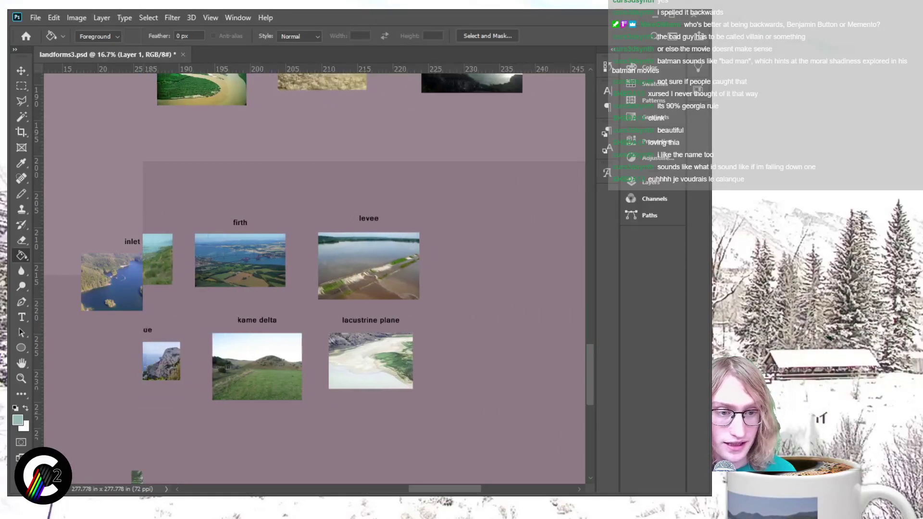
scroll(315, 279, "up", 8)
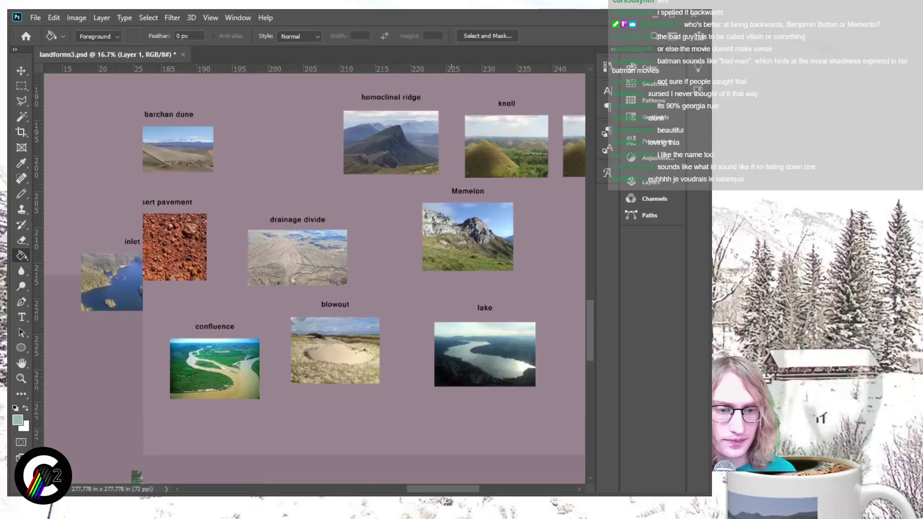
scroll(315, 279, "right", 3)
scroll(315, 279, "left", 15)
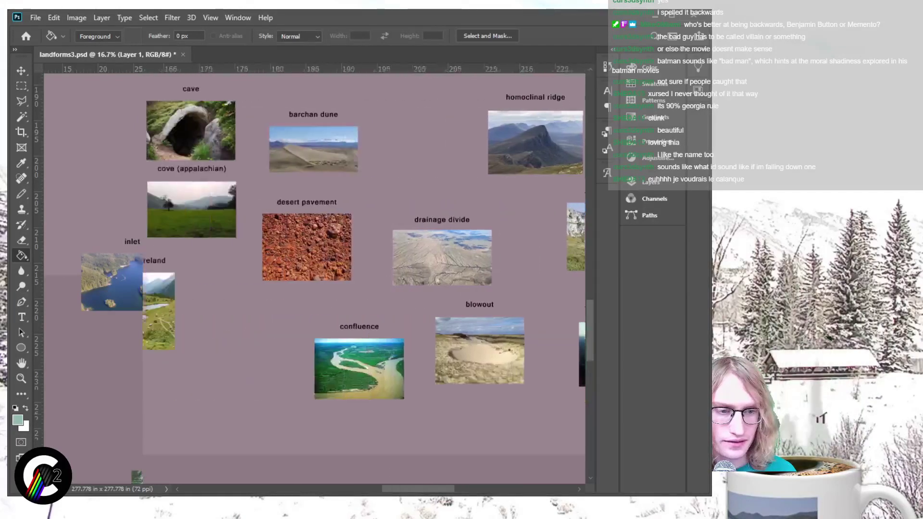
scroll(315, 279, "left", 15)
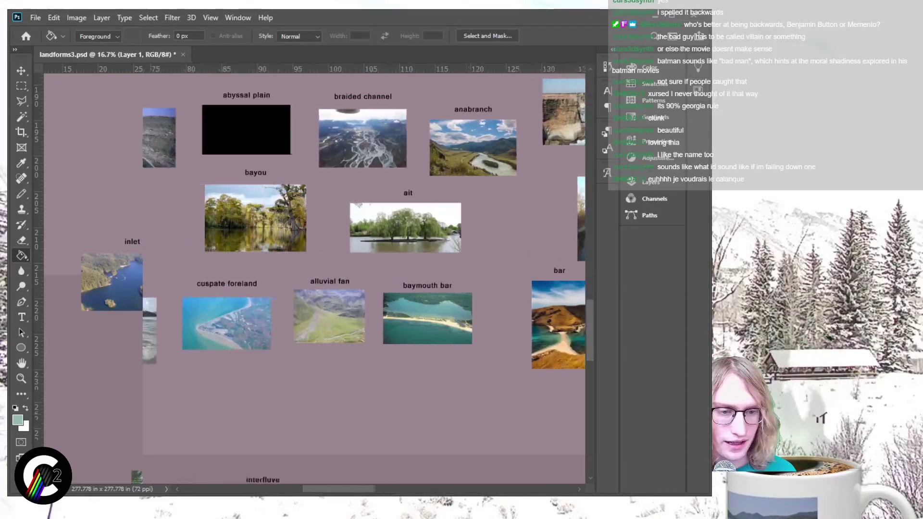
scroll(315, 279, "left", 6)
scroll(315, 278, "right", 20)
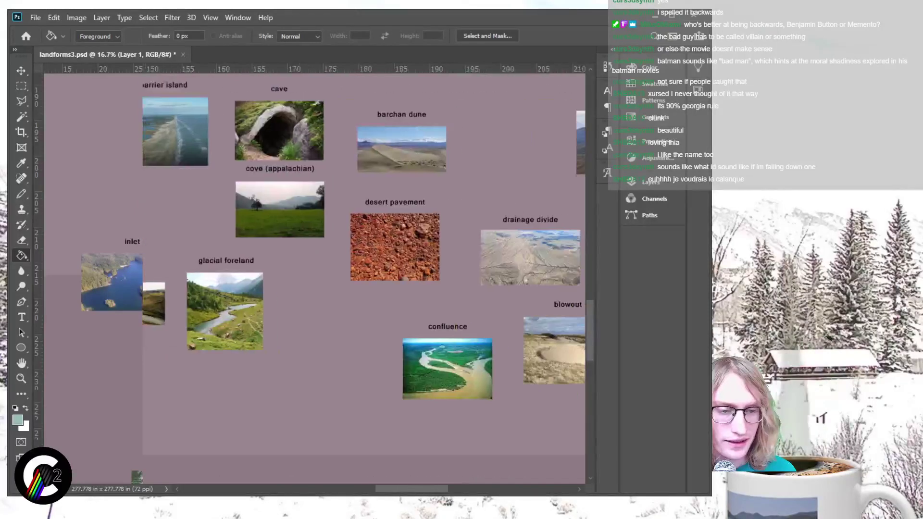
scroll(315, 279, "left", 2)
scroll(398, 279, "down", 3)
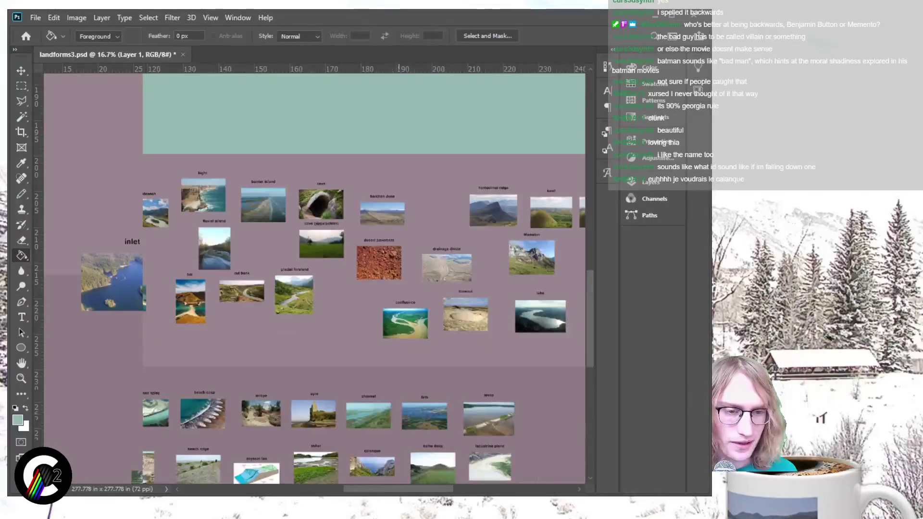
scroll(364, 279, "left", 15)
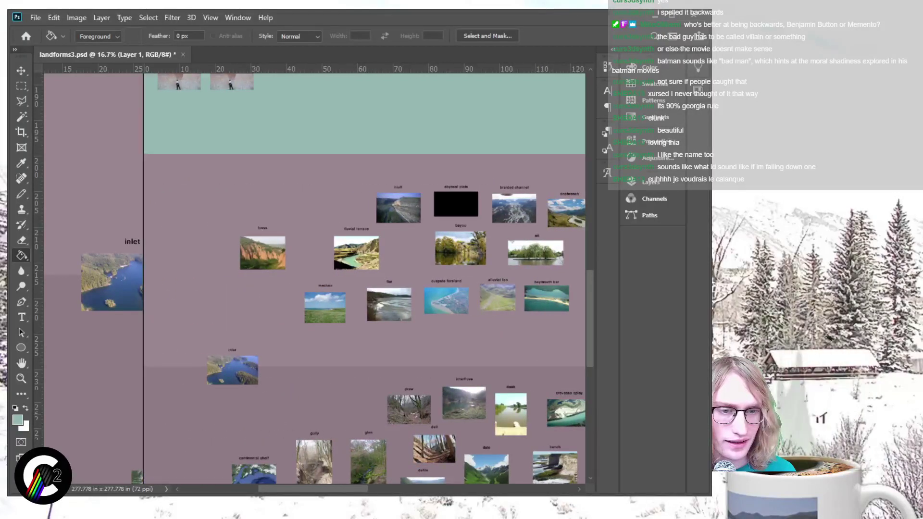
scroll(364, 279, "right", 9)
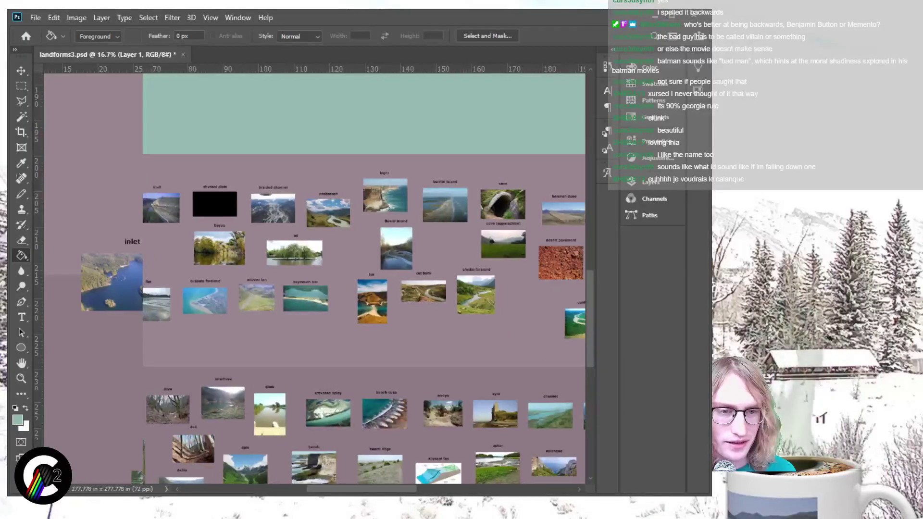
scroll(364, 279, "right", 4)
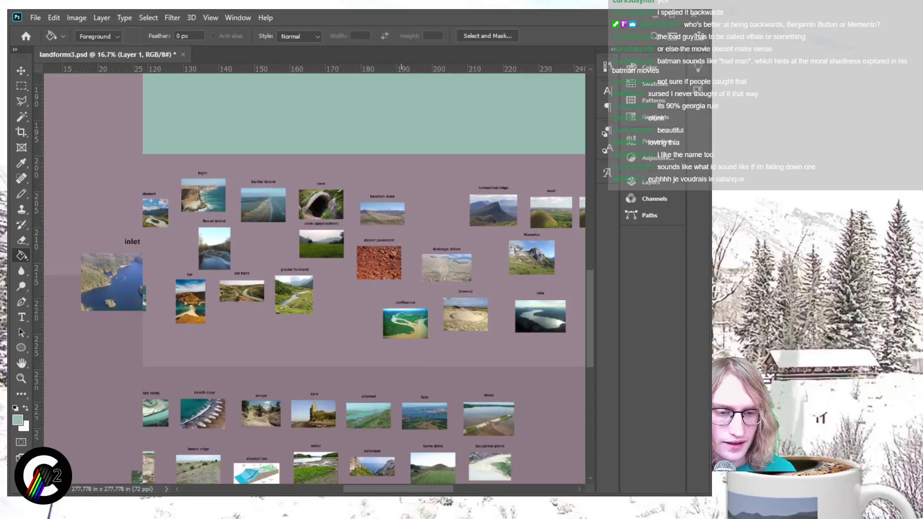
scroll(364, 279, "down", 3)
scroll(364, 279, "down", 2)
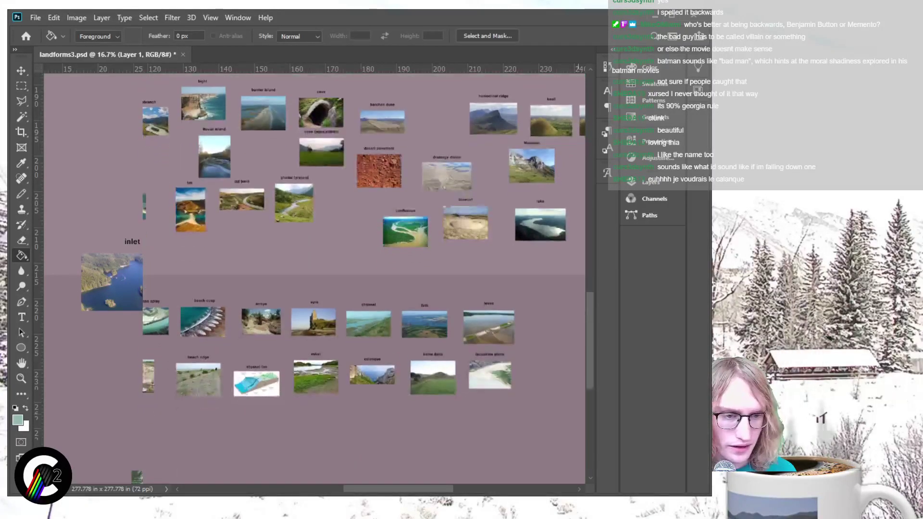
scroll(364, 278, "left", 2)
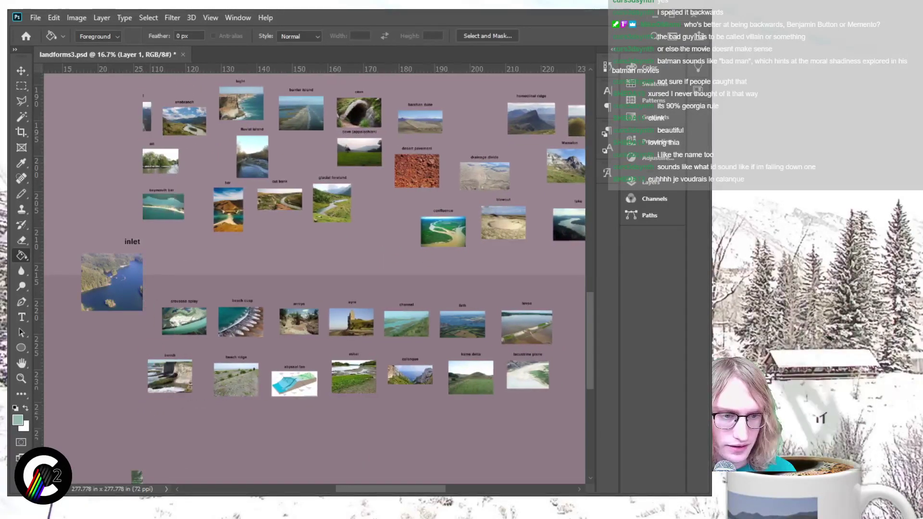
scroll(364, 279, "down", 3)
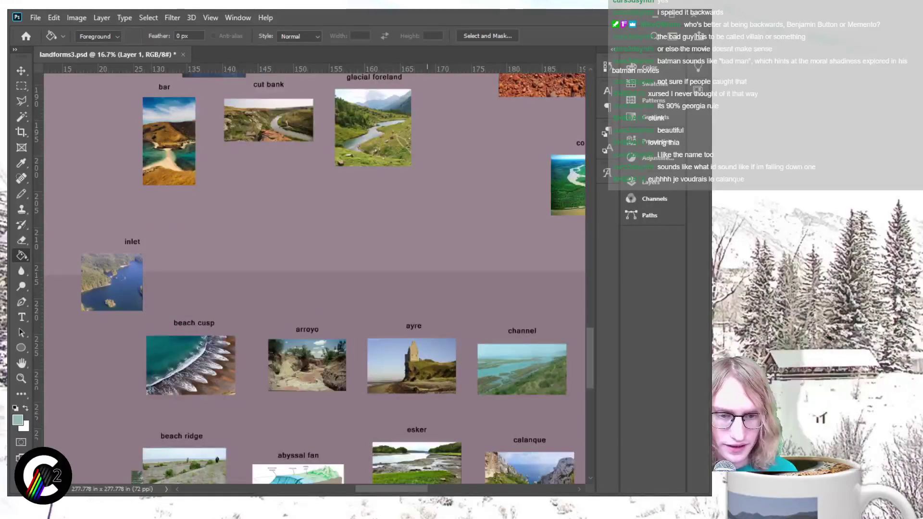
scroll(364, 279, "up", 3)
scroll(364, 279, "down", 2)
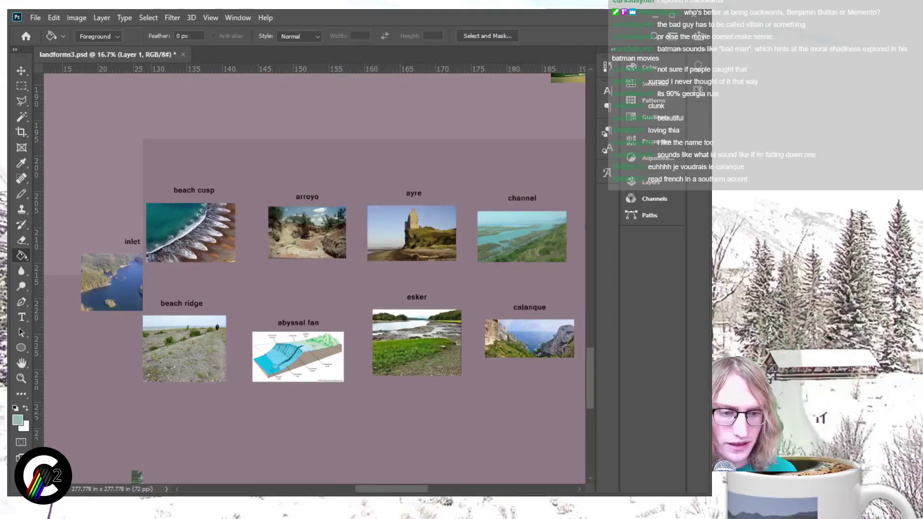
scroll(364, 279, "right", 2)
scroll(364, 279, "up", 2)
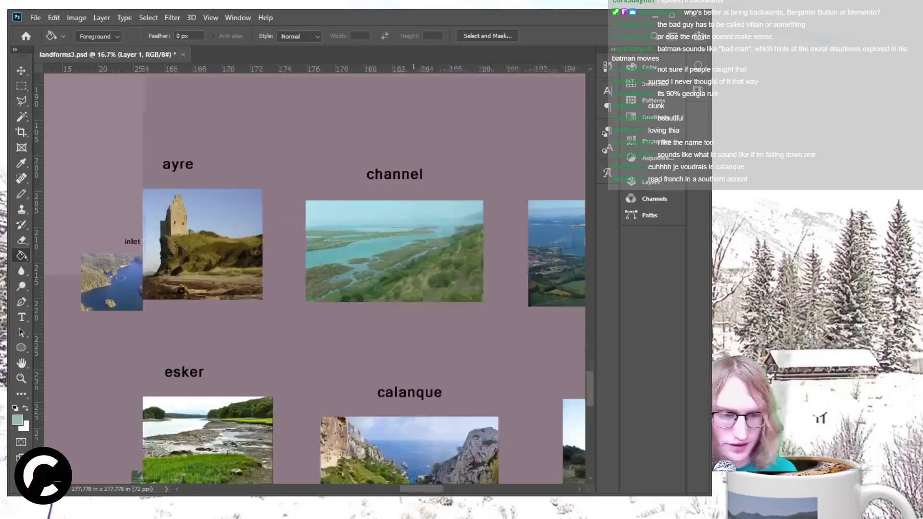
scroll(364, 279, "down", 4)
Step: Place the pasted calanque photo under its label and scale it down to 75%
scroll(364, 279, "up", 1)
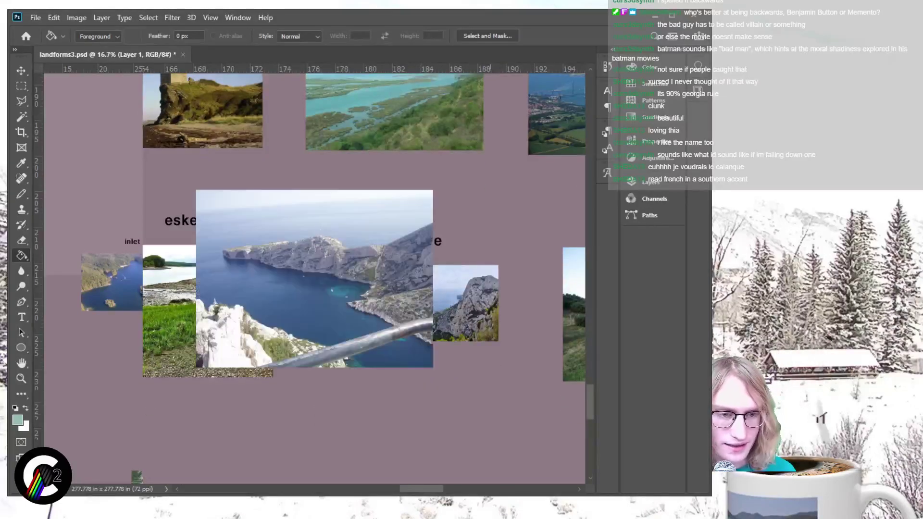
left_click_drag(315, 279, 443, 356)
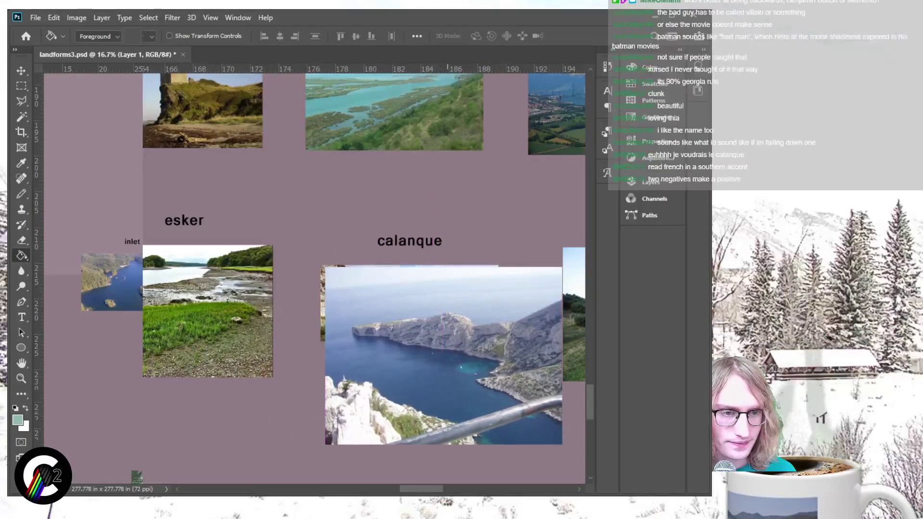
key("ctrl+t")
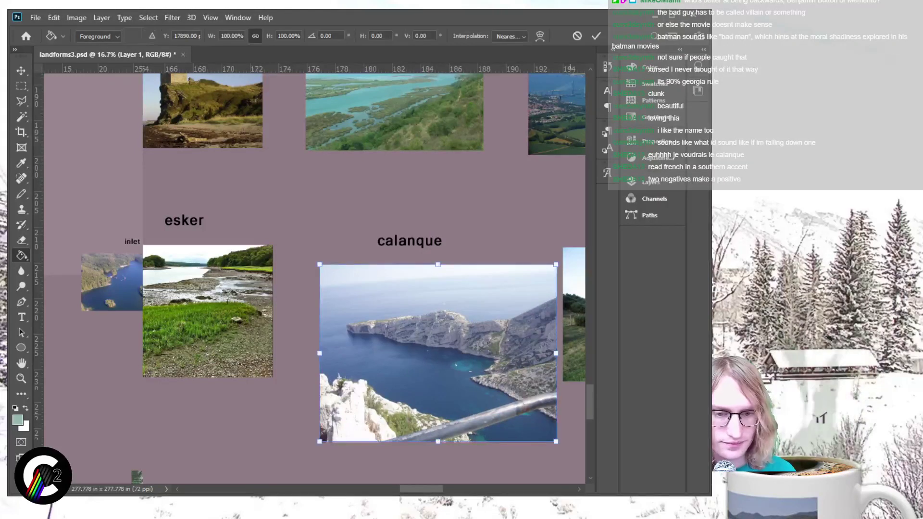
left_click_drag(556, 441, 497, 397)
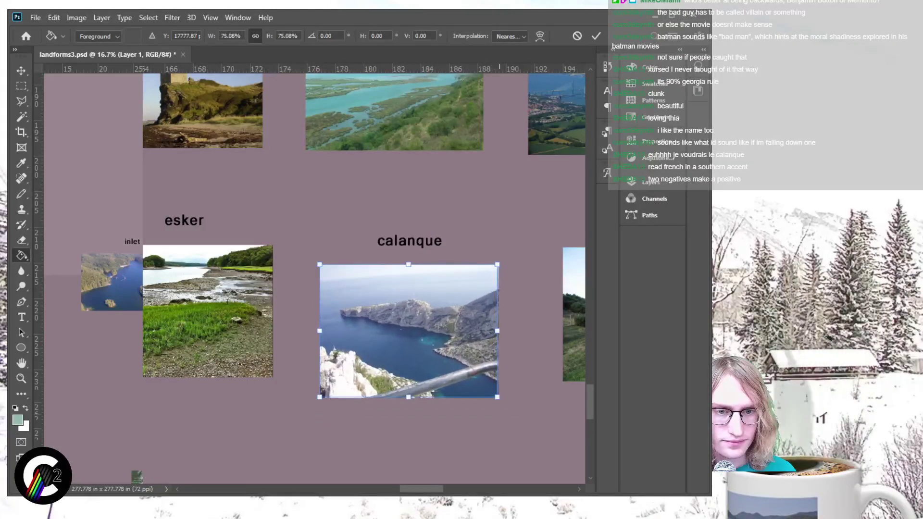
key("Return")
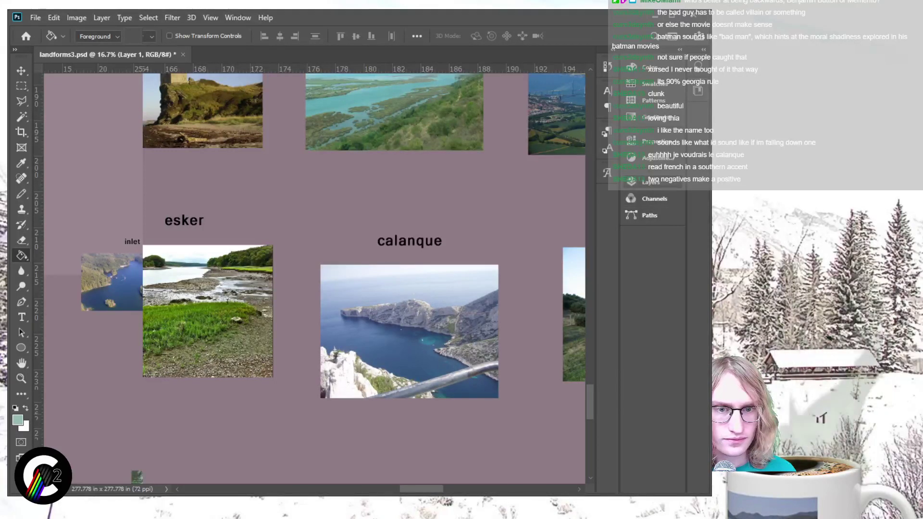
key("m")
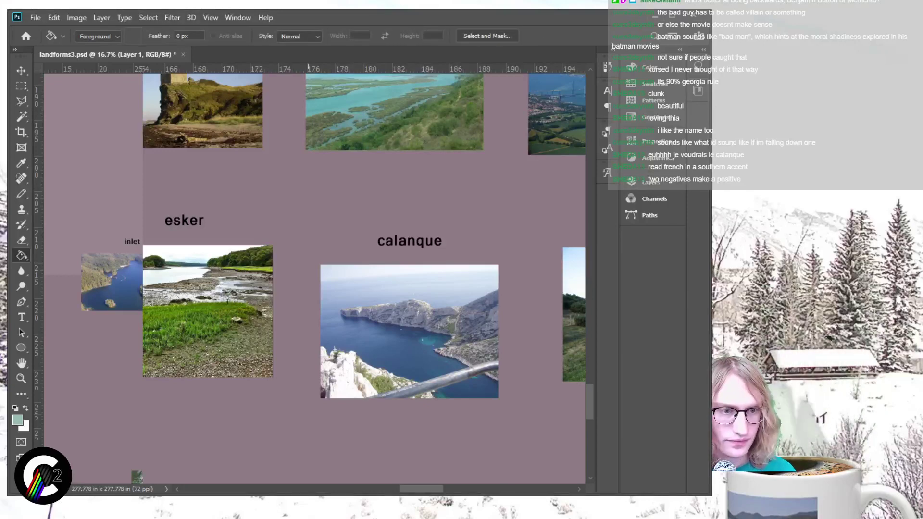
key("v")
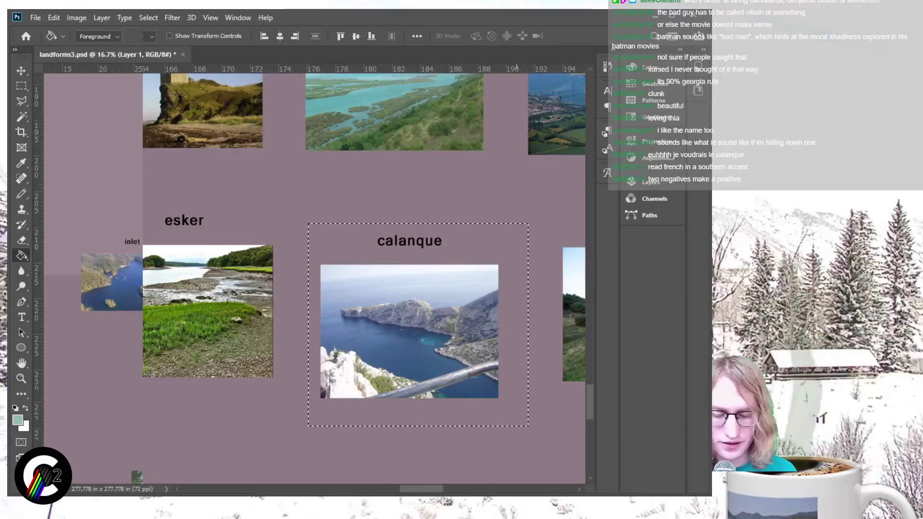
key("ctrl+minus")
key("ctrl+minus")
key("ctrl+minus")
key("ctrl+minus")
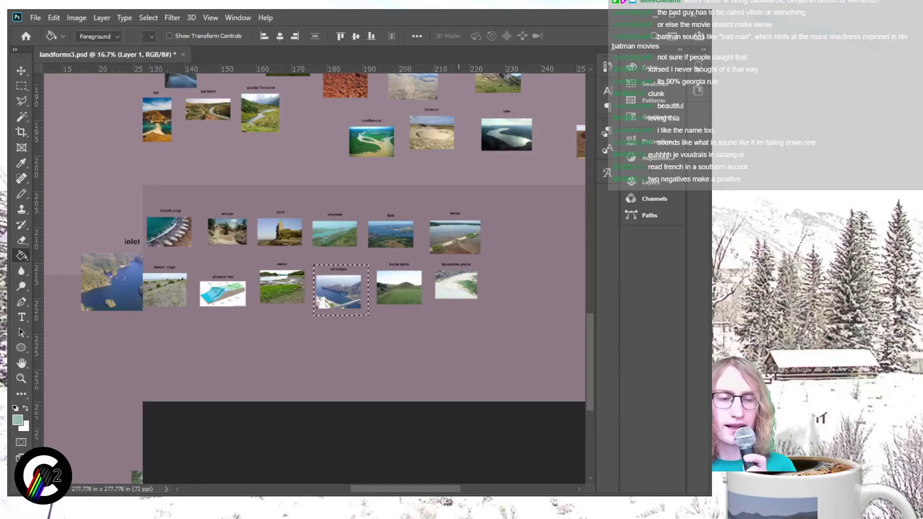
Step: Drag the calanque thumbnail and label up from the bottom rows into the teal band
scroll(380, 279, "up", 5)
left_click_drag(341, 441, 390, 128)
scroll(390, 127, "up", 4)
scroll(364, 279, "up", 5)
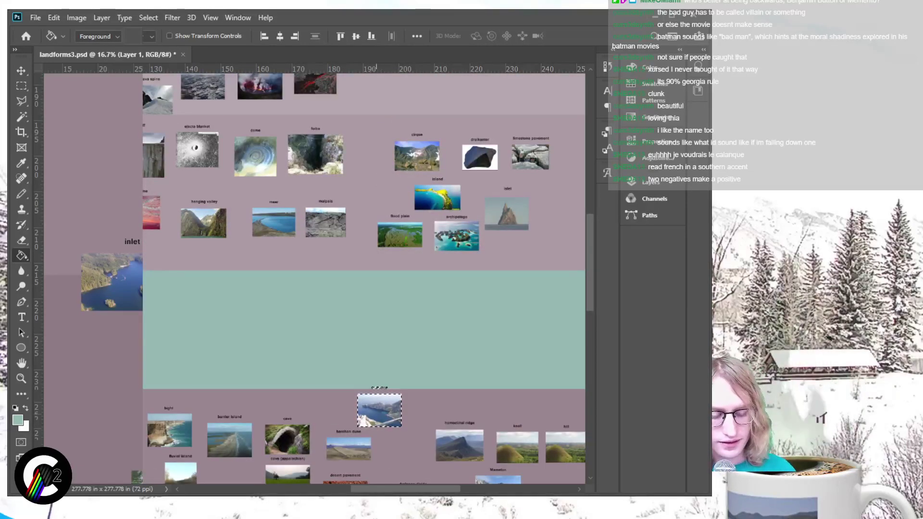
left_click_drag(380, 411, 349, 323)
scroll(364, 279, "up", 1)
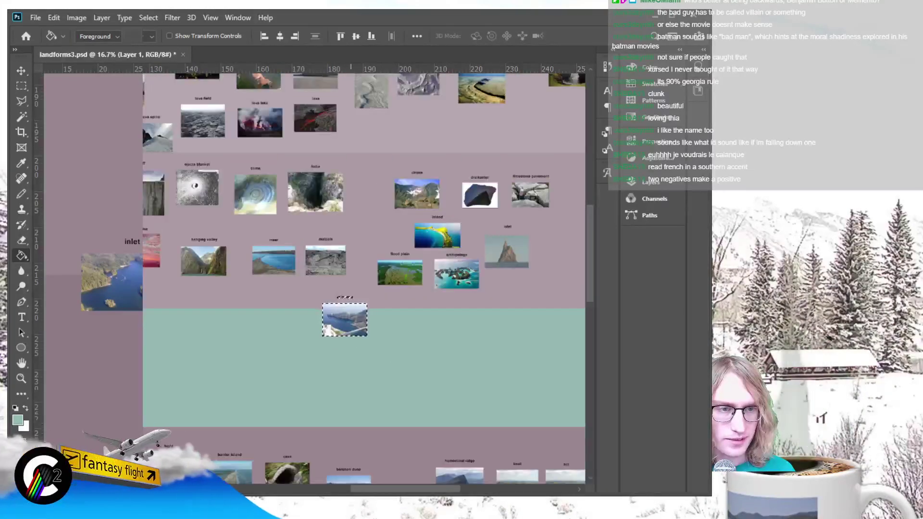
scroll(364, 279, "left", 5)
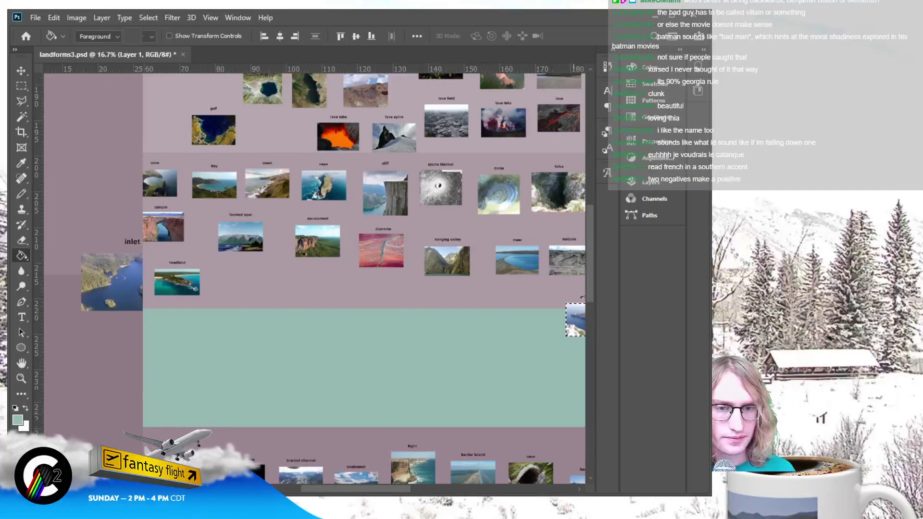
left_click_drag(574, 319, 277, 339)
Step: Move the calanque photo and label up beside faceted spur, below escarpment, and deselect
scroll(277, 339, "up", 1)
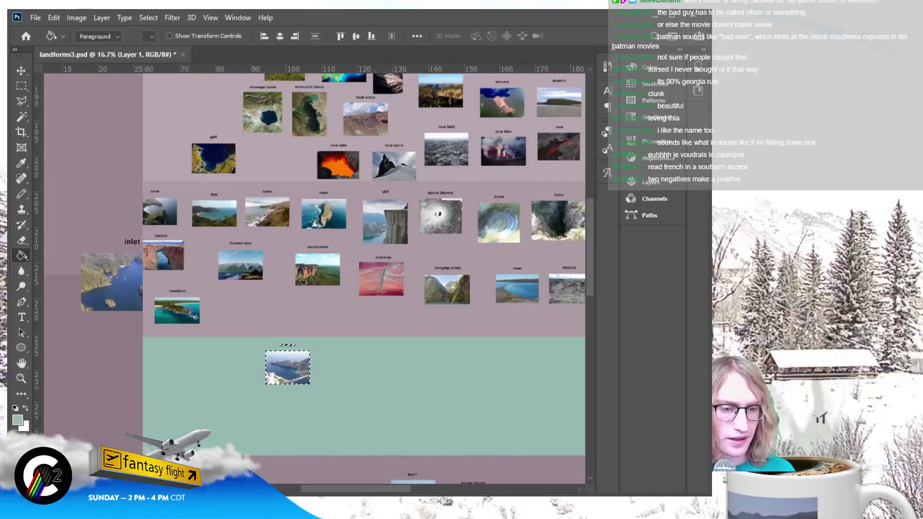
scroll(364, 279, "left", 3)
scroll(313, 280, "up", 2)
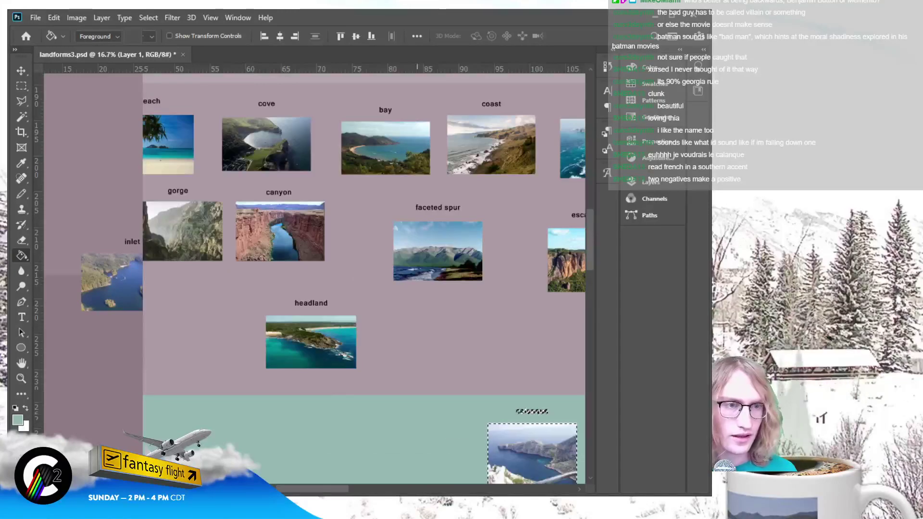
scroll(364, 279, "up", 1)
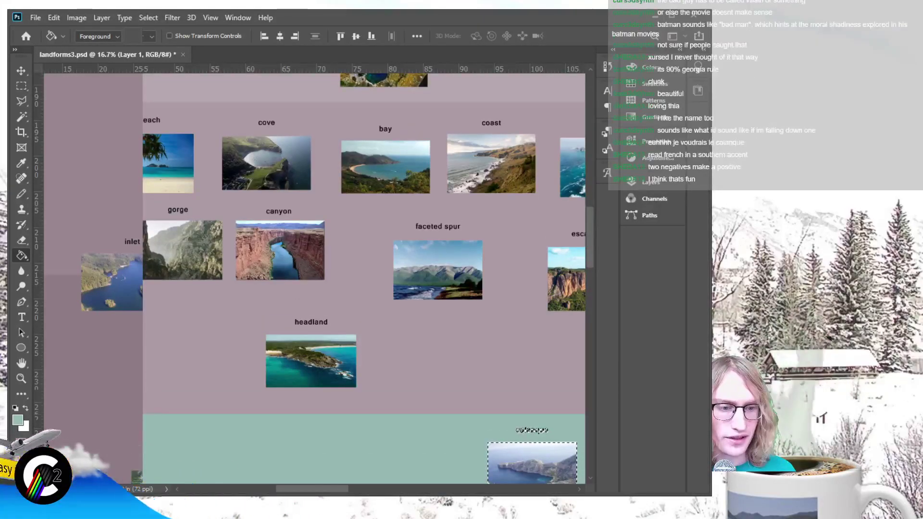
scroll(364, 269, "right", 3)
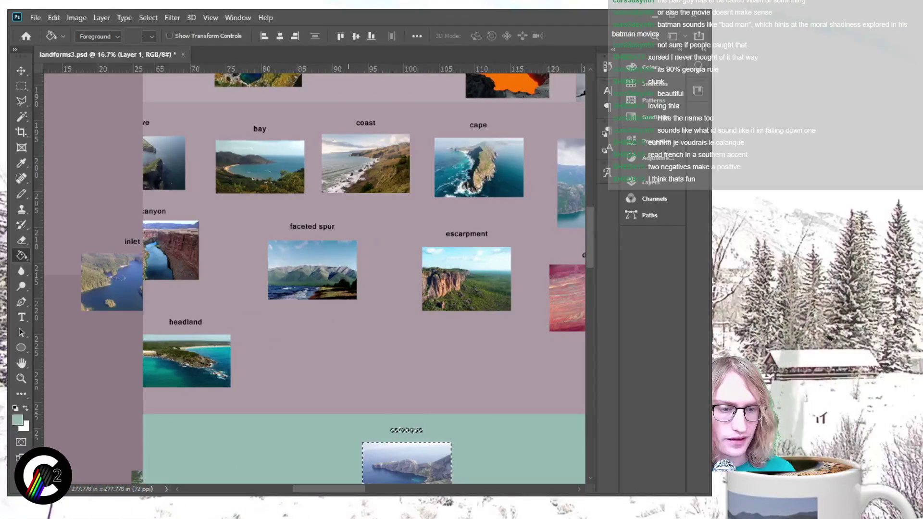
scroll(364, 279, "left", 5)
scroll(363, 279, "left", 3)
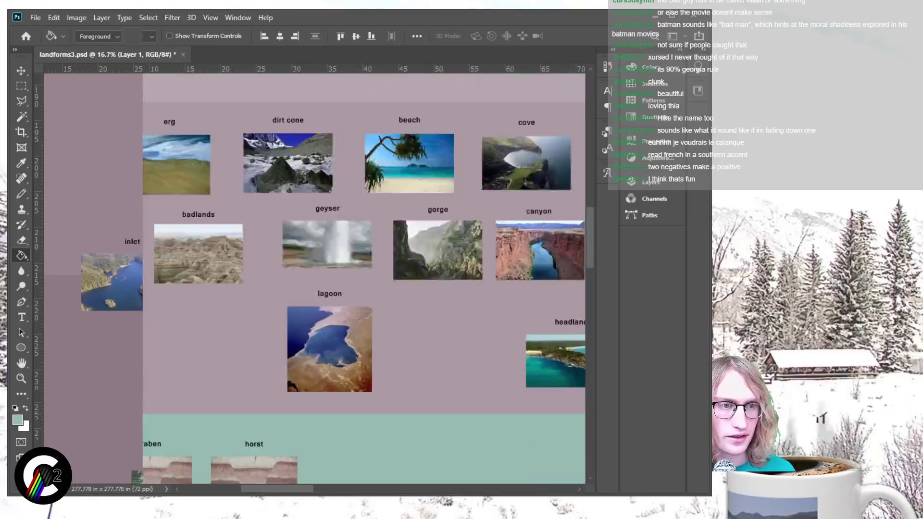
scroll(364, 278, "right", 10)
scroll(364, 279, "left", 4)
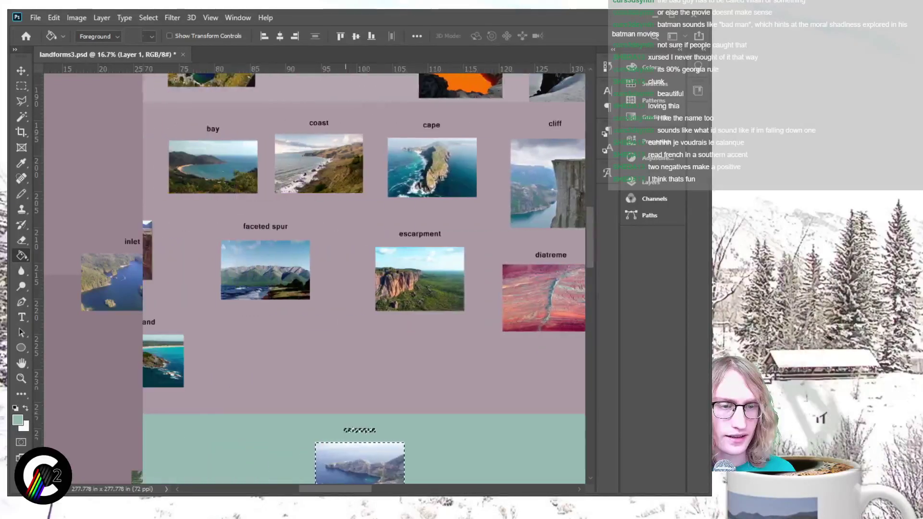
scroll(364, 279, "down", 2)
left_click_drag(360, 381, 430, 280)
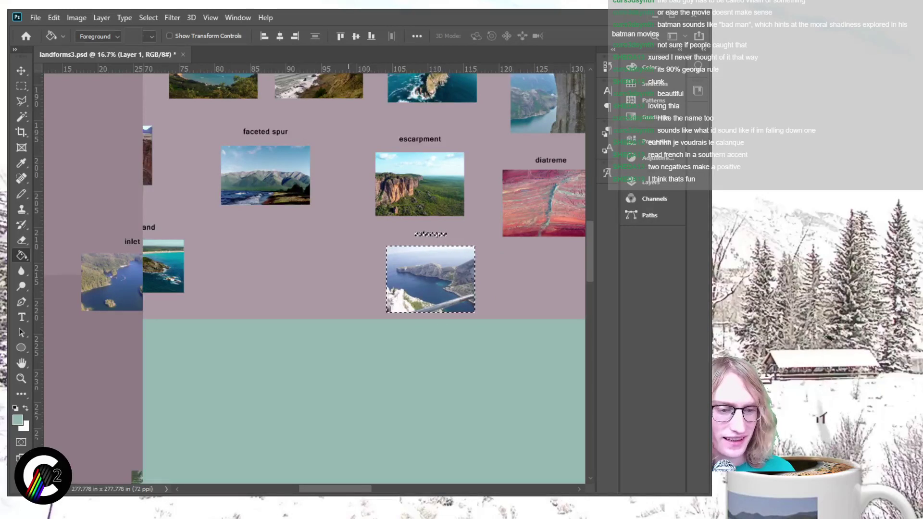
scroll(430, 280, "left", 5)
scroll(430, 279, "up", 5)
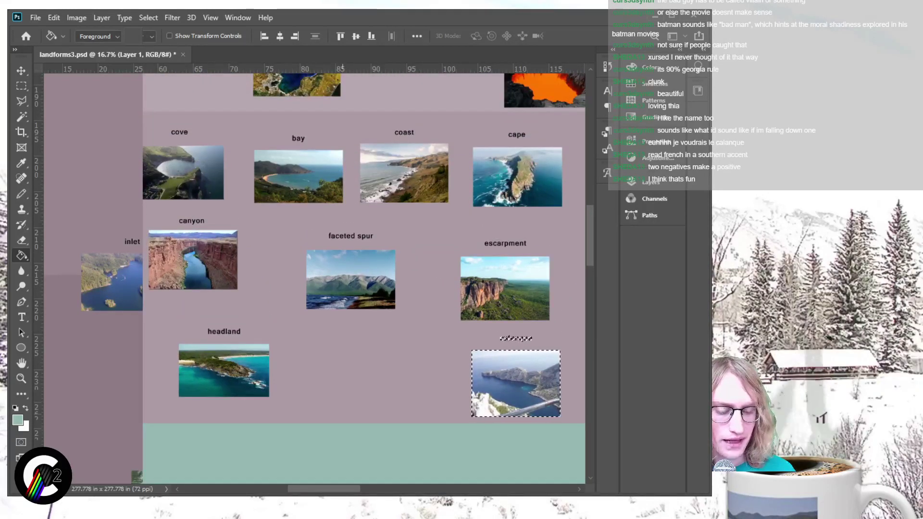
key("ctrl+d")
key("m")
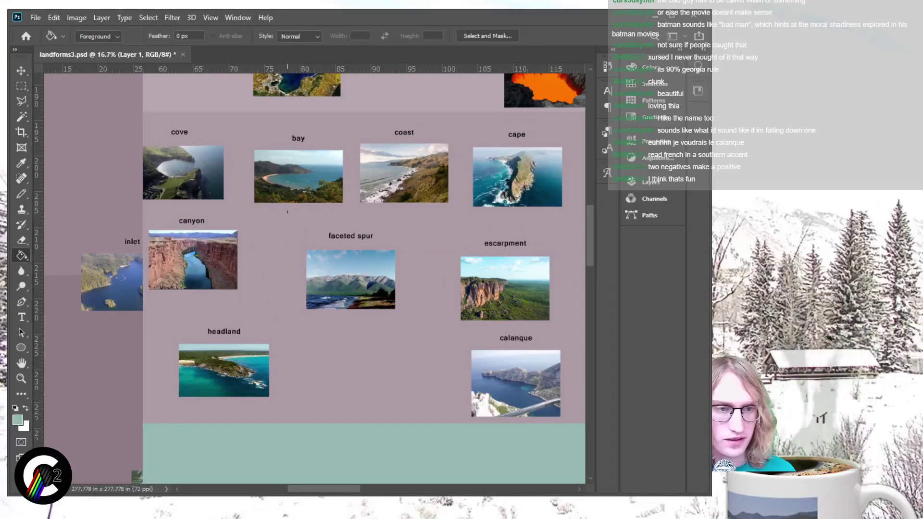
Step: Move the faceted spur photo down into the lower row beside headland
key("v")
left_click_drag(378, 282, 387, 379)
key("ctrl+d")
key("m")
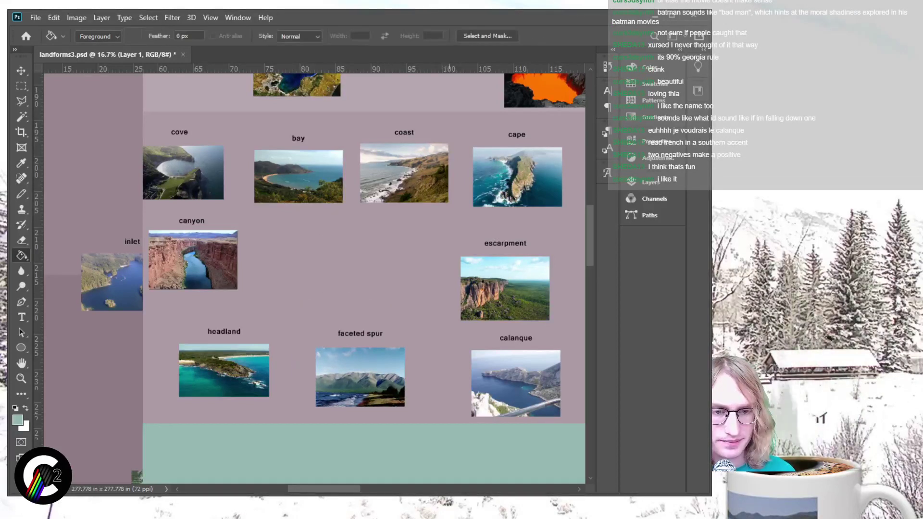
Step: Move calanque into the middle row beside canyon, below escarpment, and deselect
key("v")
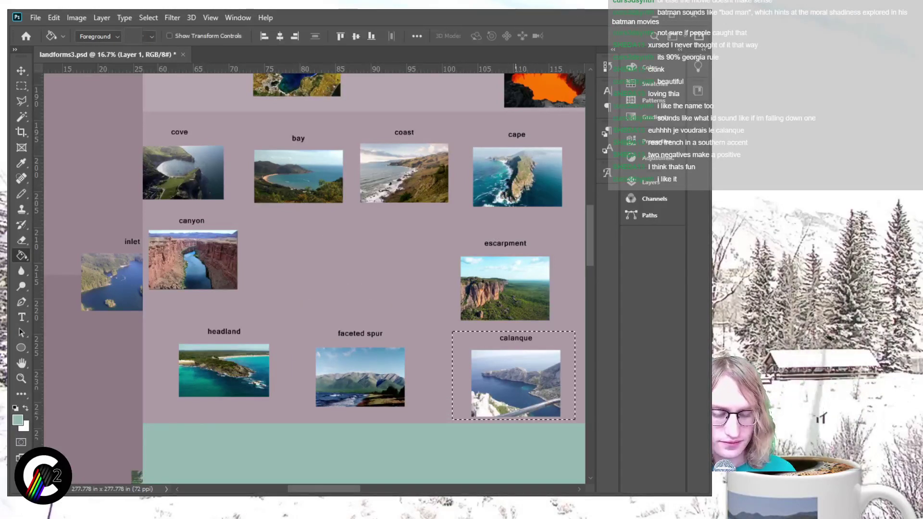
left_click_drag(515, 385, 342, 269)
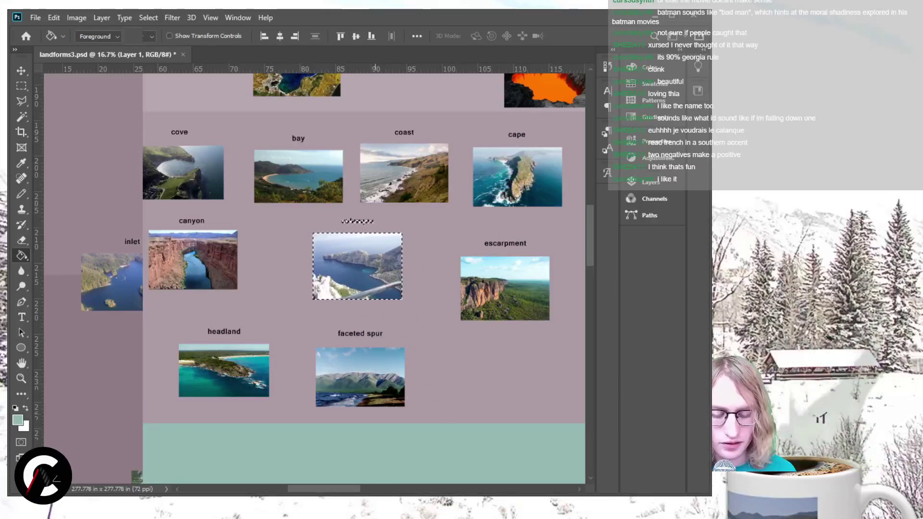
key("ctrl+d")
key("ctrl+minus")
key("ctrl+minus")
key("ctrl+minus")
key("ctrl+minus")
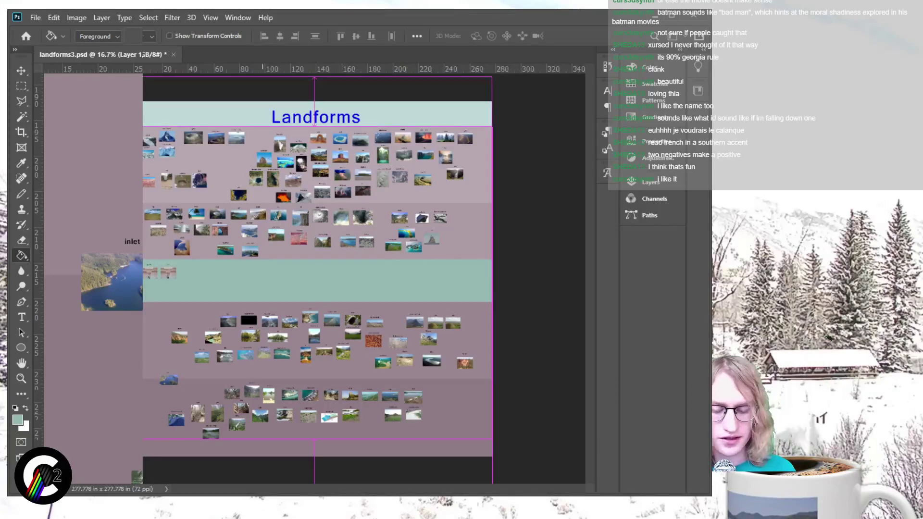
key("ctrl+plus")
scroll(364, 279, "up", 2)
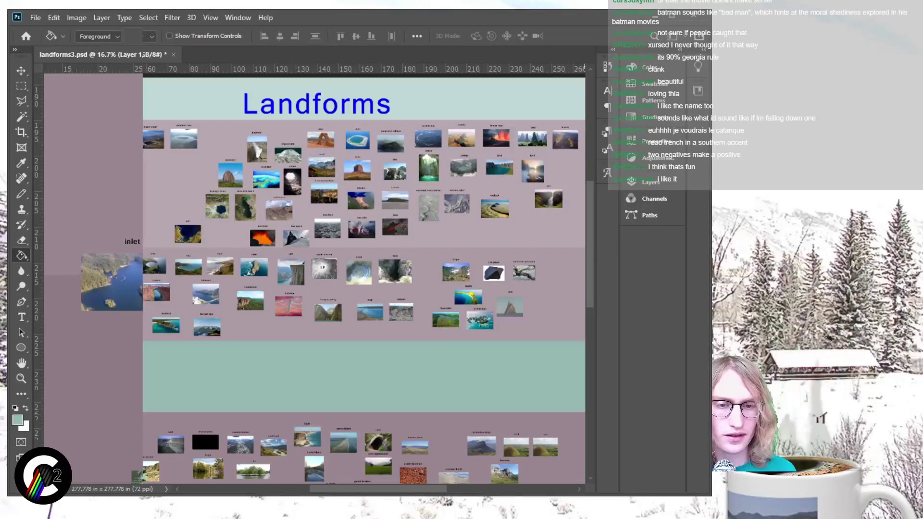
scroll(363, 279, "down", 2)
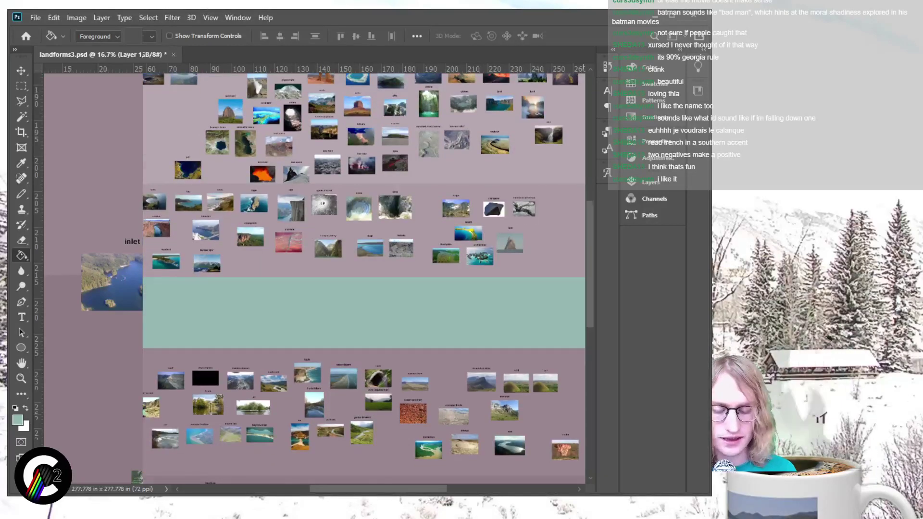
key("ctrl+plus")
scroll(364, 279, "down", 10)
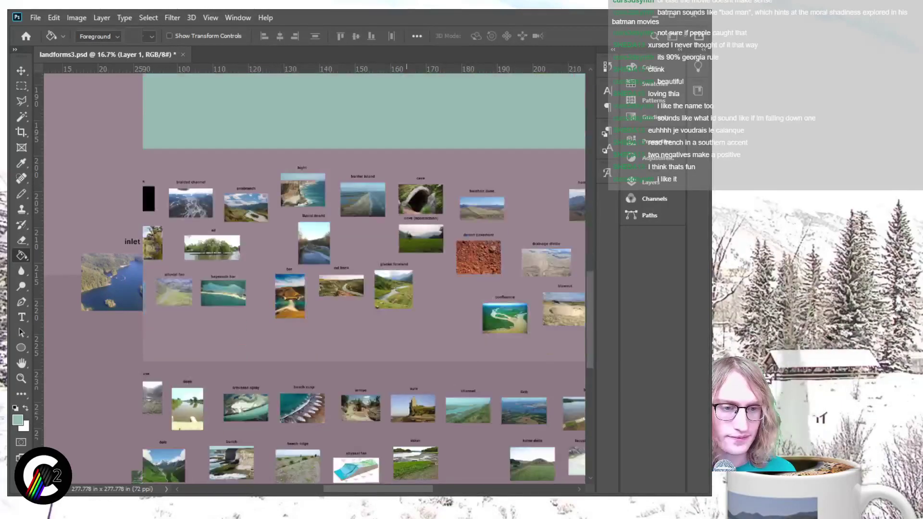
scroll(315, 279, "left", 9)
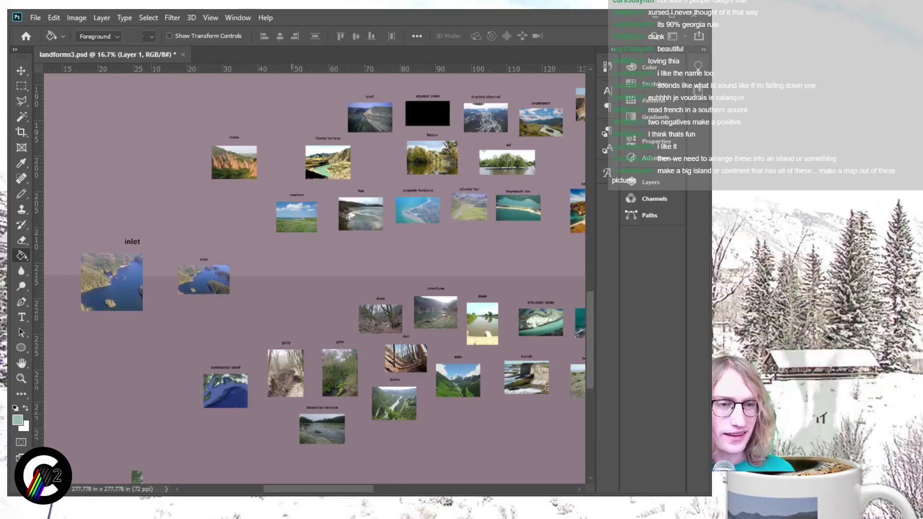
key("ctrl+z")
key("ctrl+z")
key("ctrl+z")
key("ctrl+z")
key("ctrl+z")
key("ctrl+z")
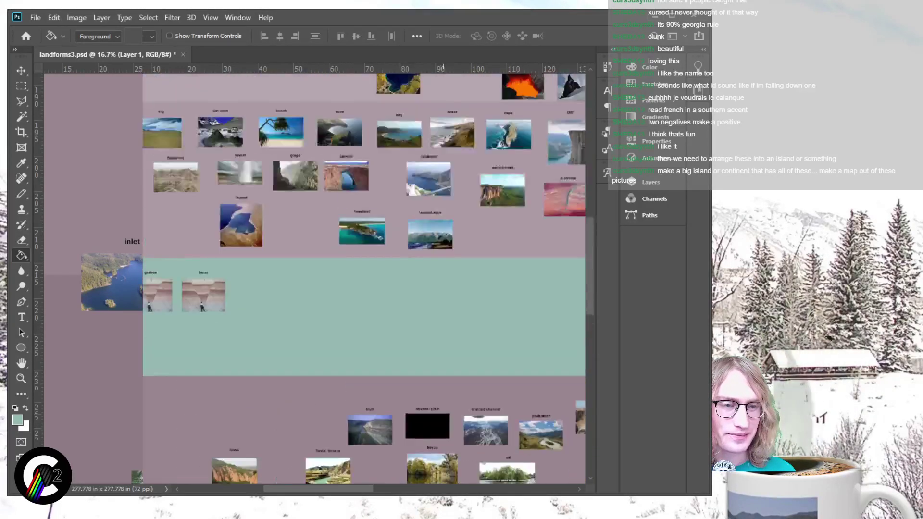
key("ctrl+z")
key("ctrl+z")
key("ctrl+z")
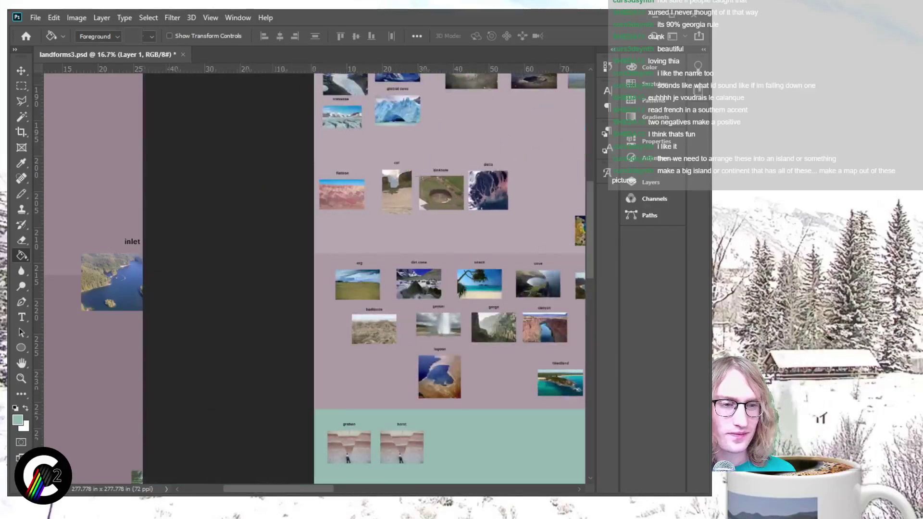
scroll(363, 274, "right", 3)
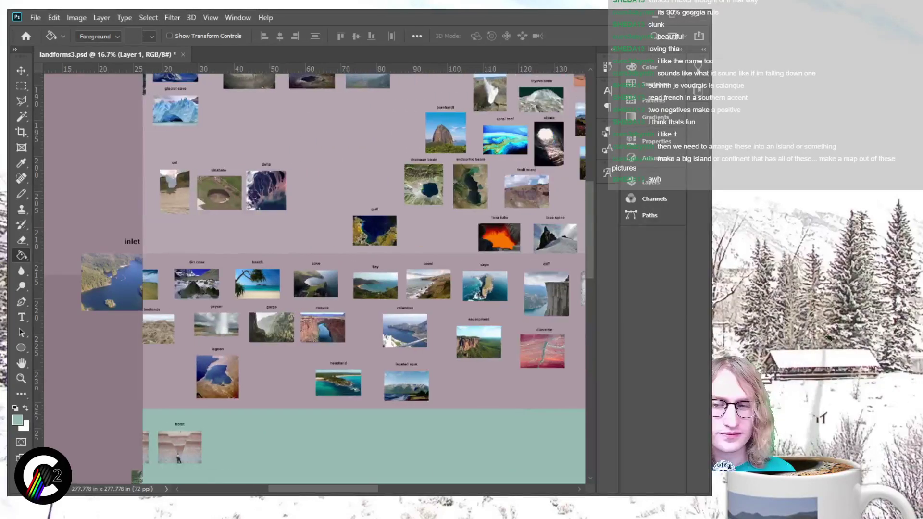
key("ctrl+z")
key("ctrl+z")
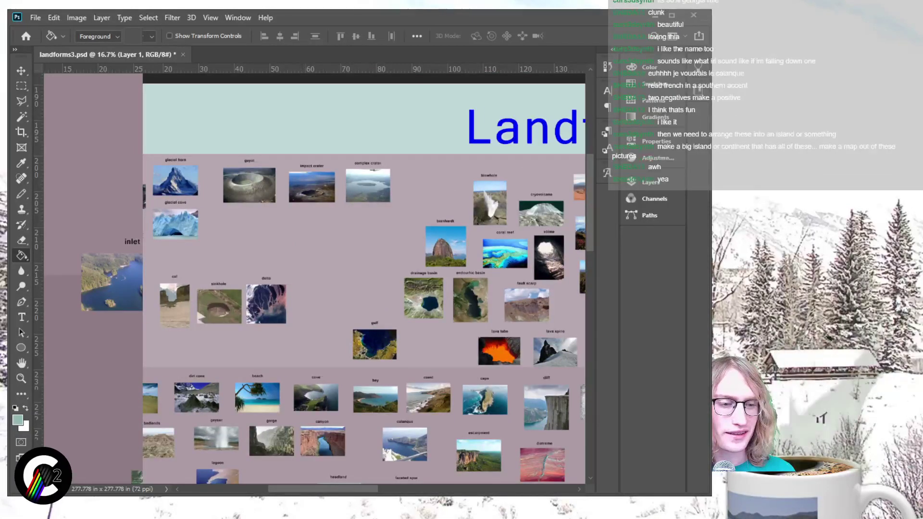
key("ctrl+z")
key("ctrl+z")
scroll(382, 283, "right", 2)
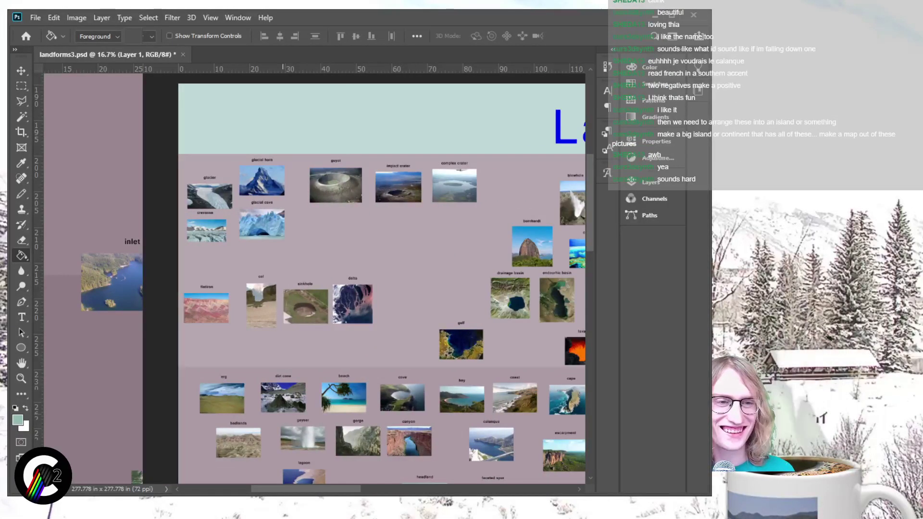
scroll(364, 284, "right", 15)
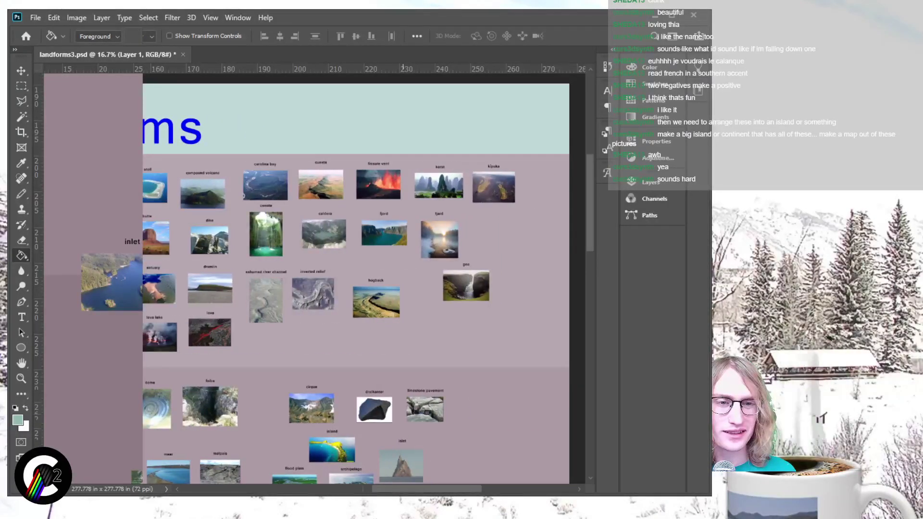
scroll(364, 284, "left", 5)
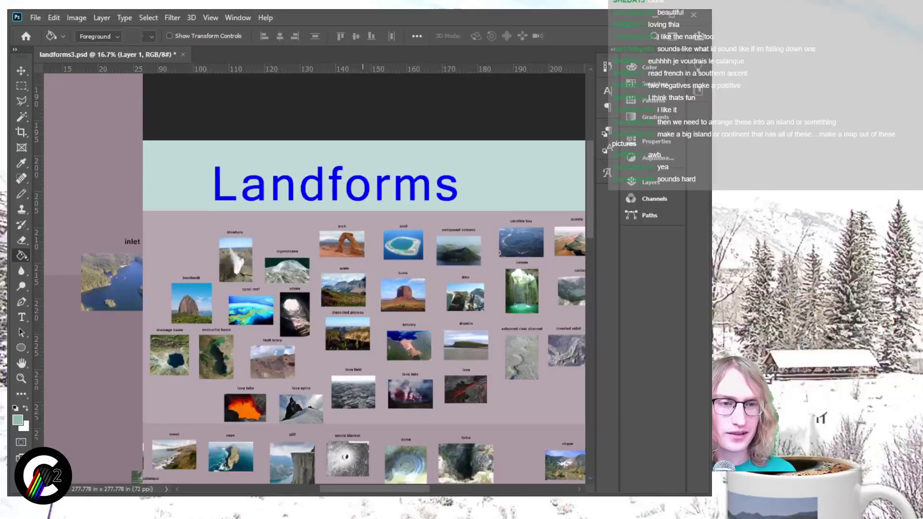
scroll(314, 250, "up", 3)
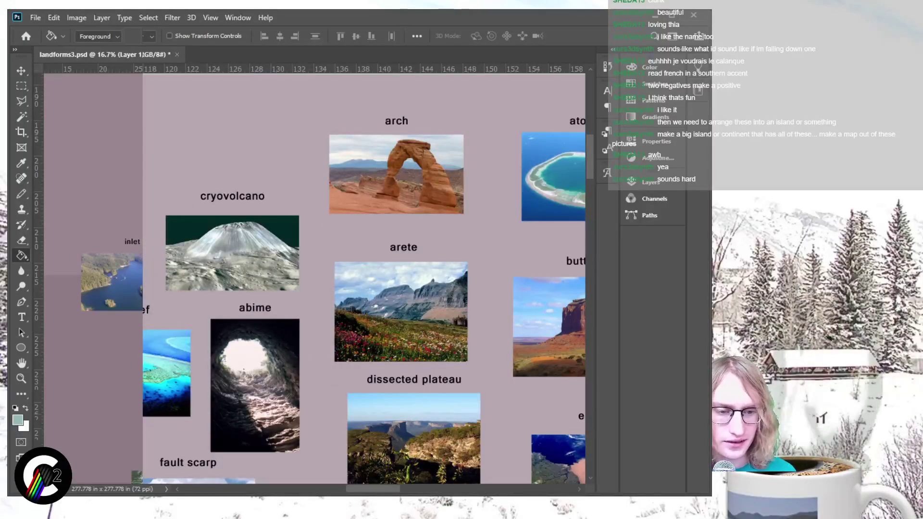
Step: Marquee-select the atoll photo together with its label in the top group
scroll(364, 278, "right", 5)
scroll(364, 279, "up", 3)
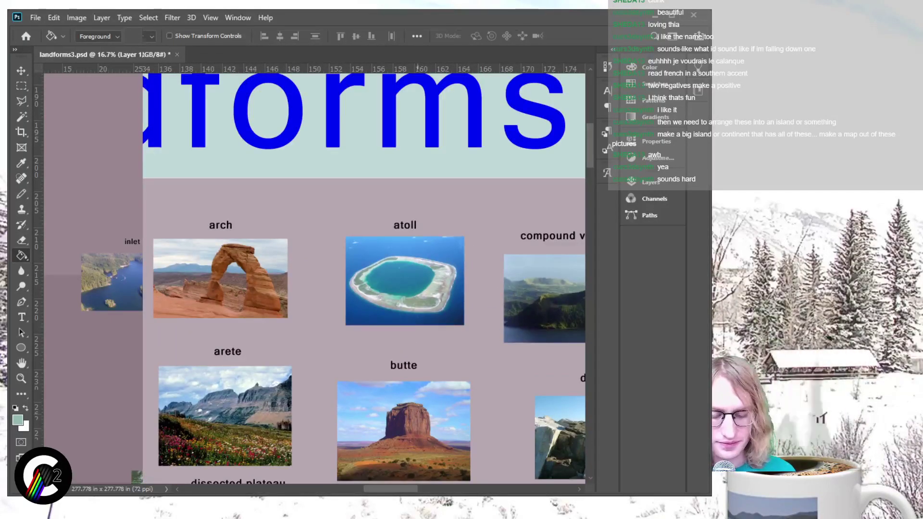
key("m")
left_click_drag(328, 209, 475, 335)
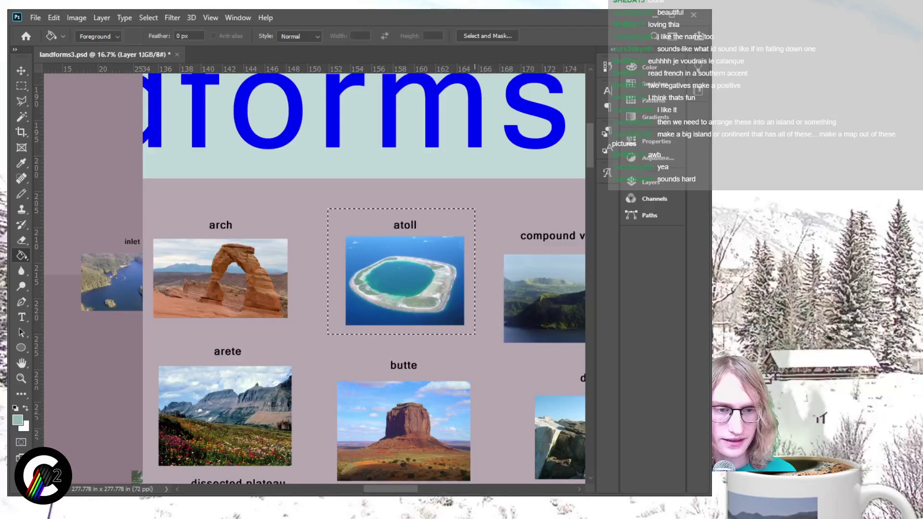
scroll(315, 278, "down", 3)
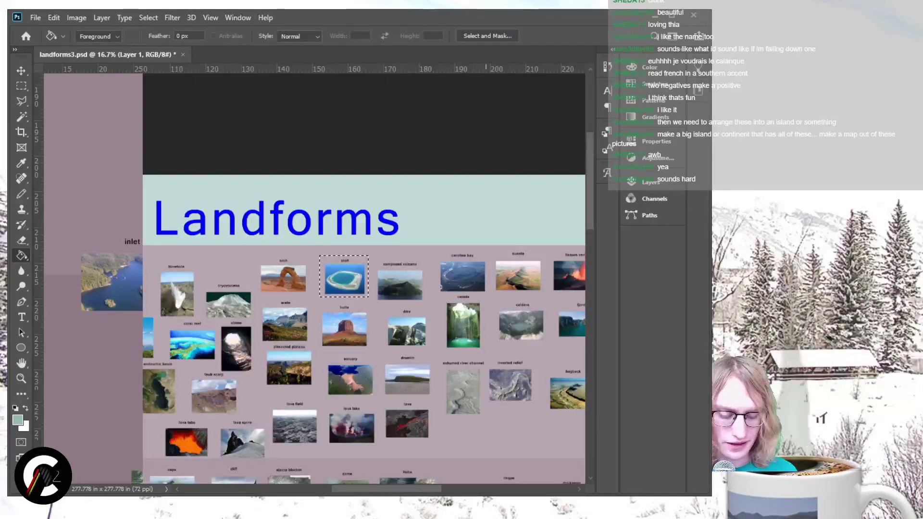
scroll(364, 278, "down", 3)
Step: Drag the selected atoll photo and label down into the teal band and deselect
key("v")
left_click_drag(344, 173, 324, 371)
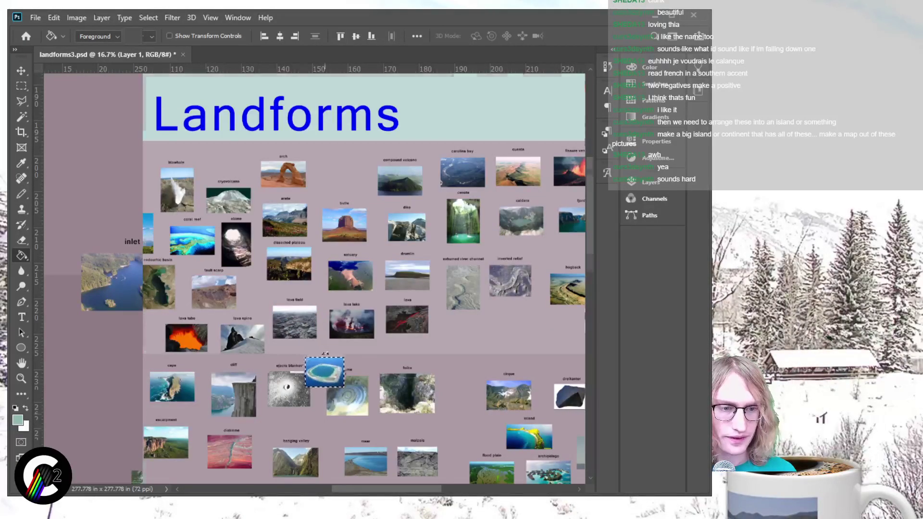
scroll(325, 371, "down", 5)
left_click_drag(325, 182, 314, 327)
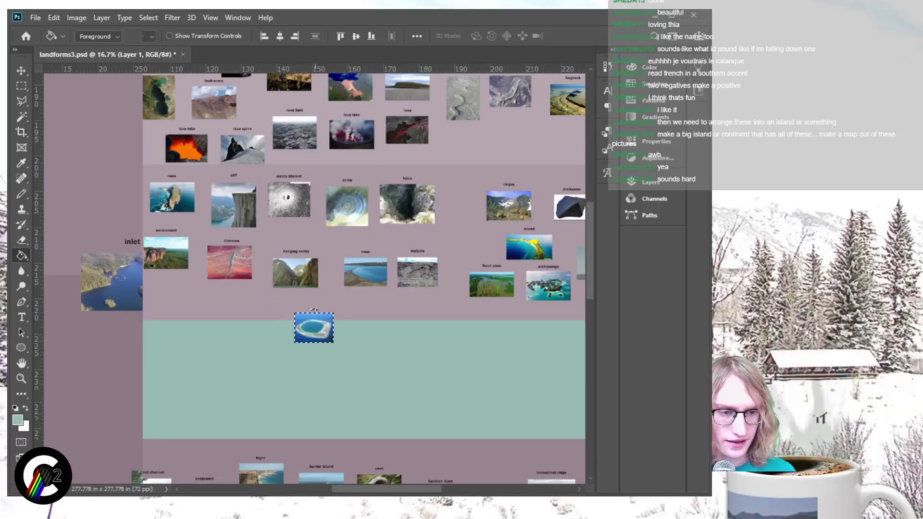
scroll(364, 279, "down", 2)
scroll(364, 279, "down", 2)
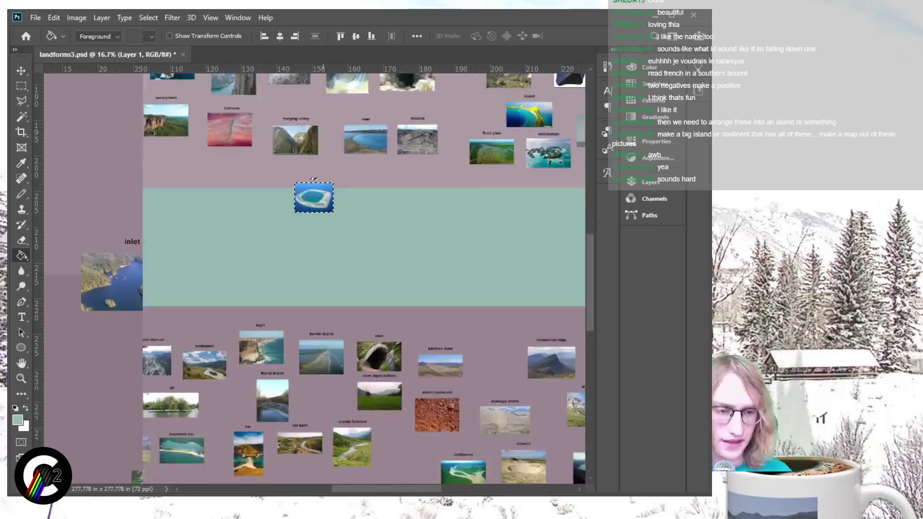
left_click_drag(313, 179, 414, 179)
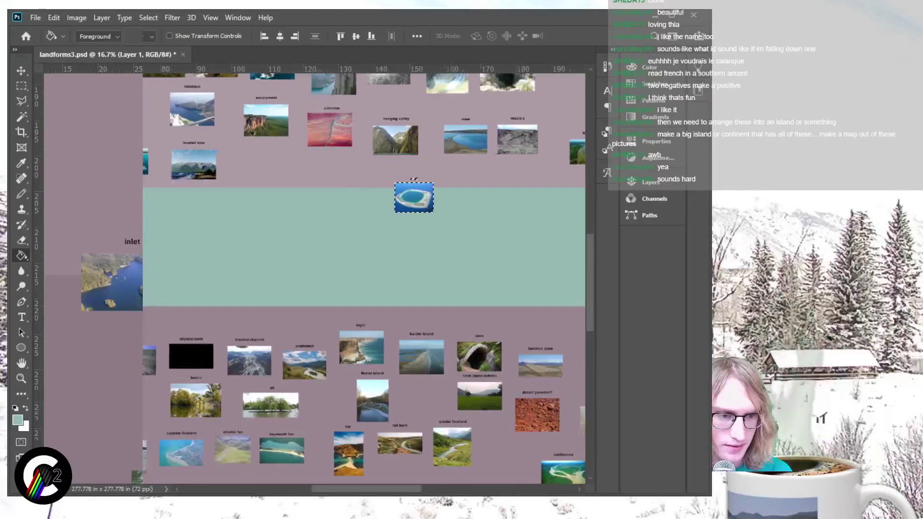
scroll(414, 180, "down", 3)
left_click_drag(418, 75, 376, 155)
key("ctrl+d")
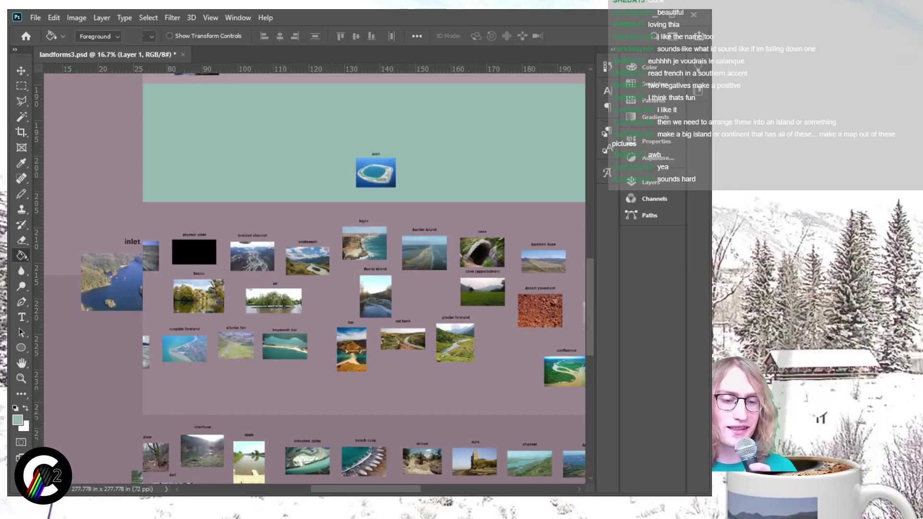
scroll(364, 279, "right", 2)
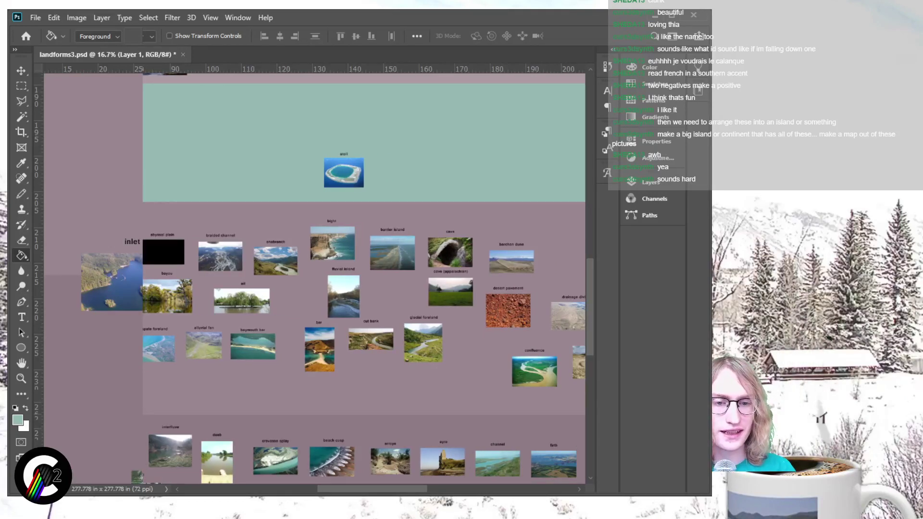
scroll(364, 279, "right", 10)
scroll(363, 278, "left", 10)
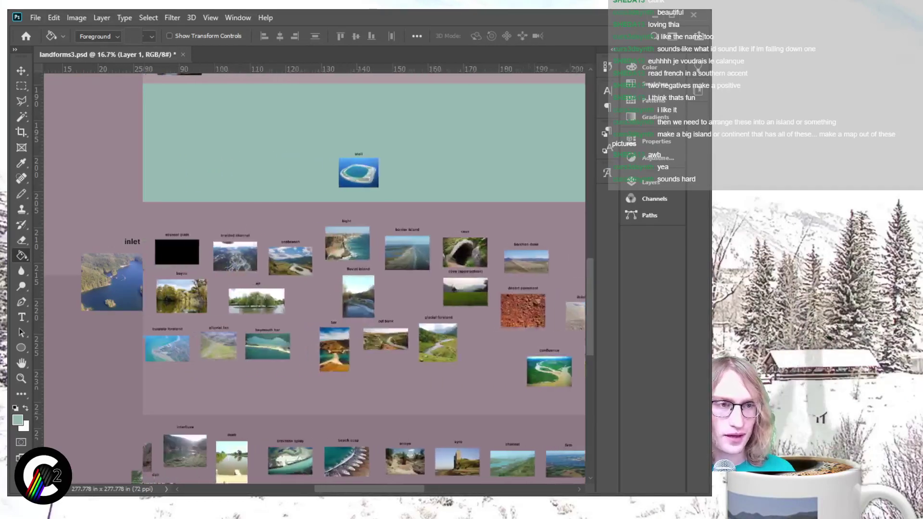
scroll(363, 279, "left", 12)
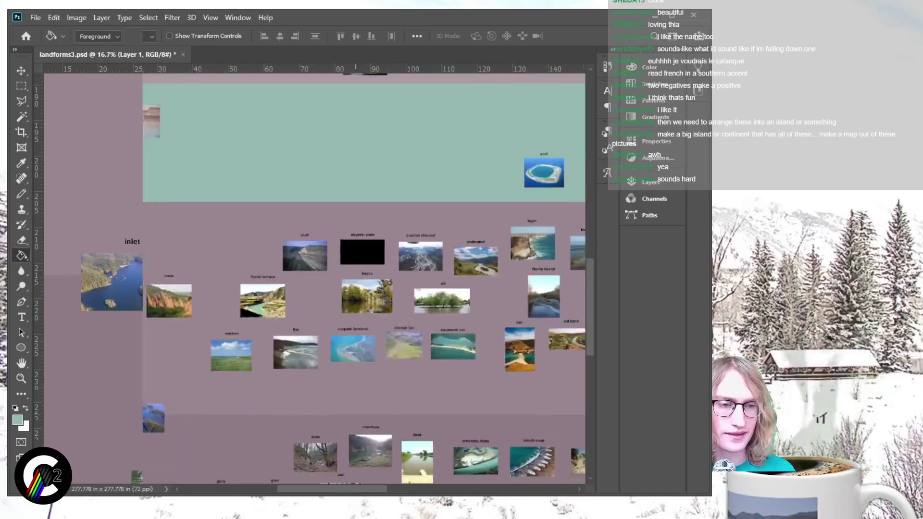
scroll(363, 278, "down", 2)
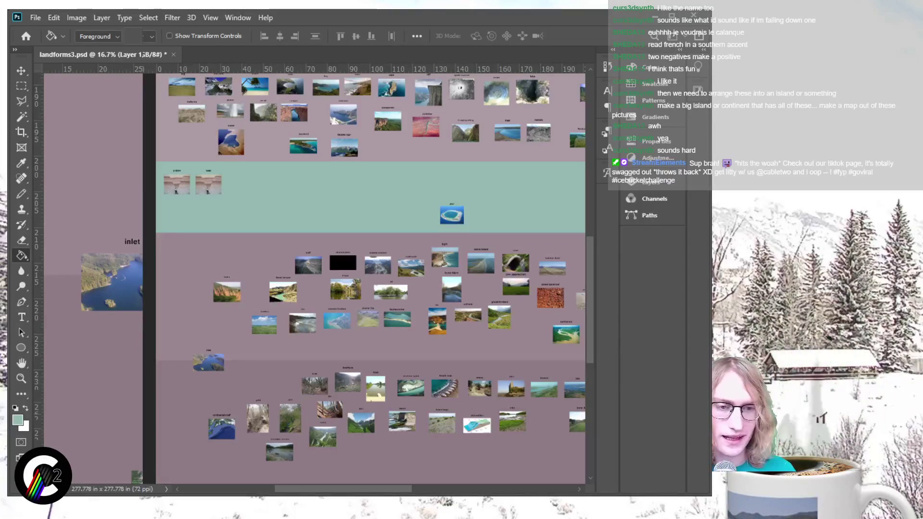
scroll(332, 278, "up", 3)
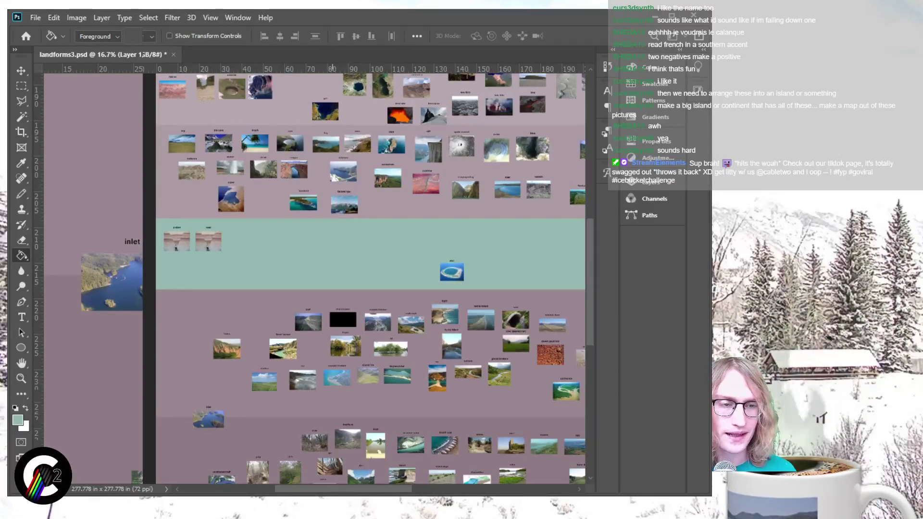
scroll(332, 278, "up", 8)
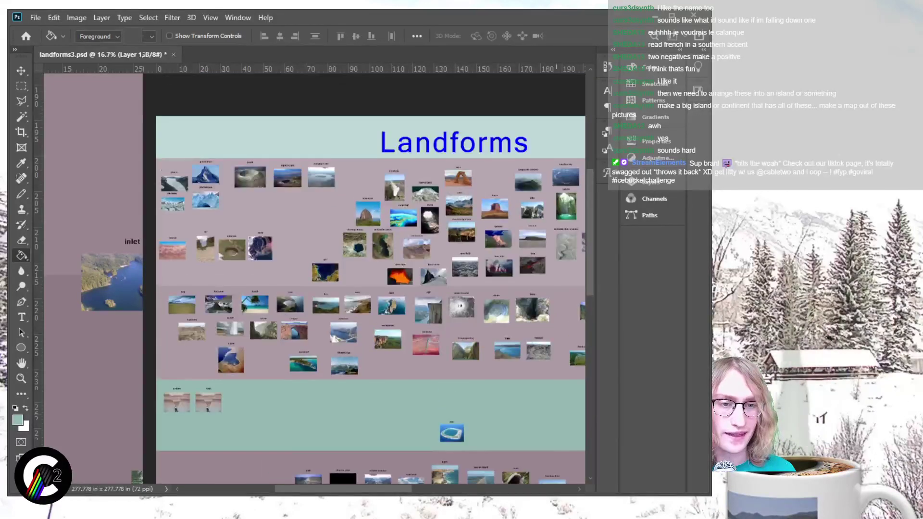
scroll(370, 279, "up", 3)
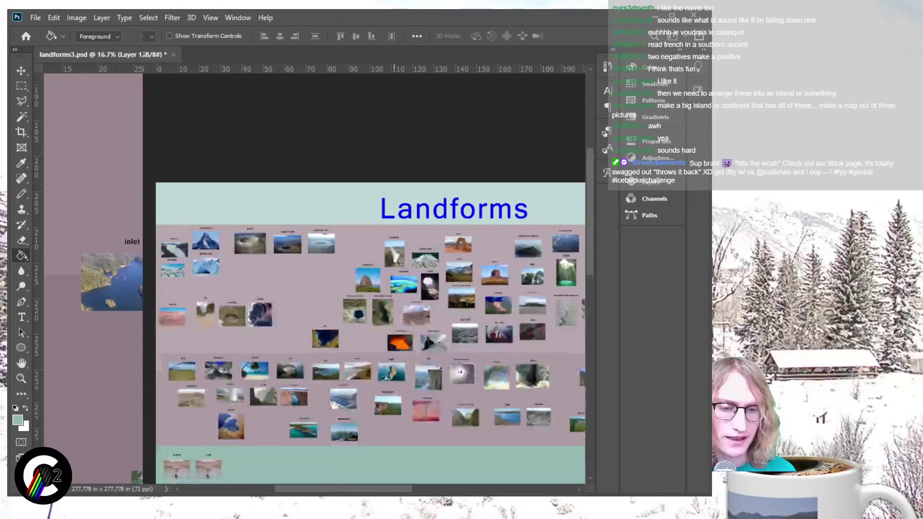
scroll(371, 279, "down", 6)
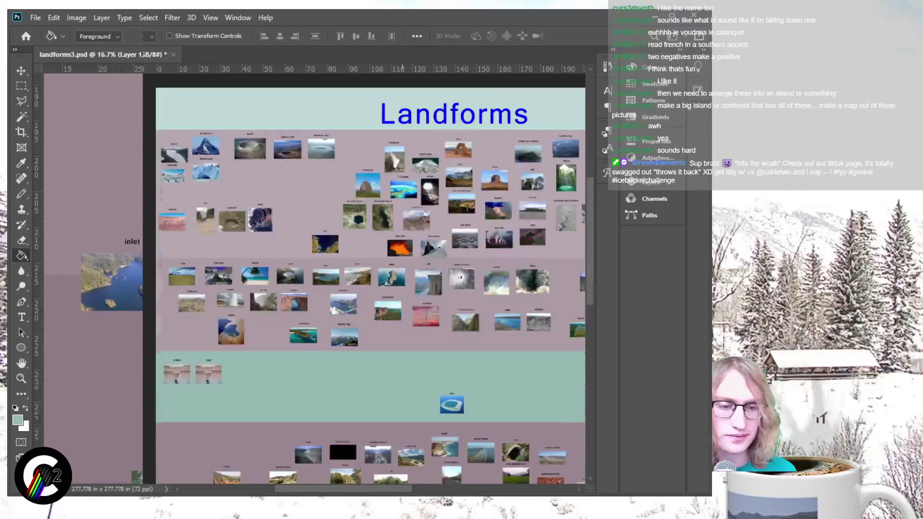
scroll(370, 279, "down", 3)
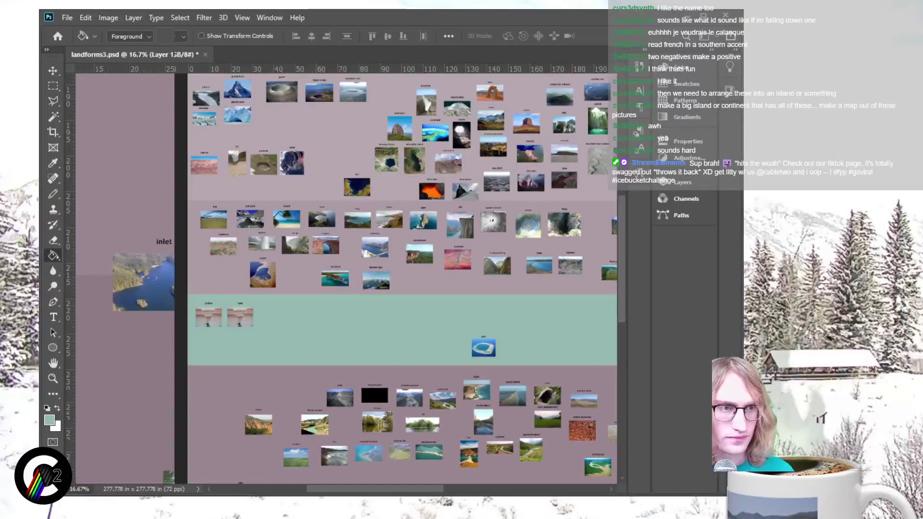
Step: Select the Move tool, zoom out to 5% and scroll to the collage's right side
key("ctrl+minus")
key("ctrl+minus")
key("ctrl+minus")
key("ctrl+minus")
key("v")
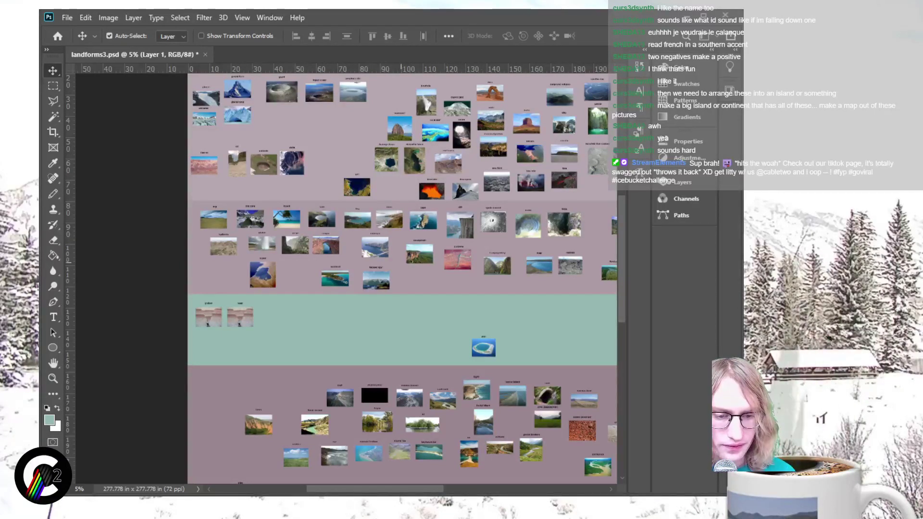
scroll(344, 278, "right", 5)
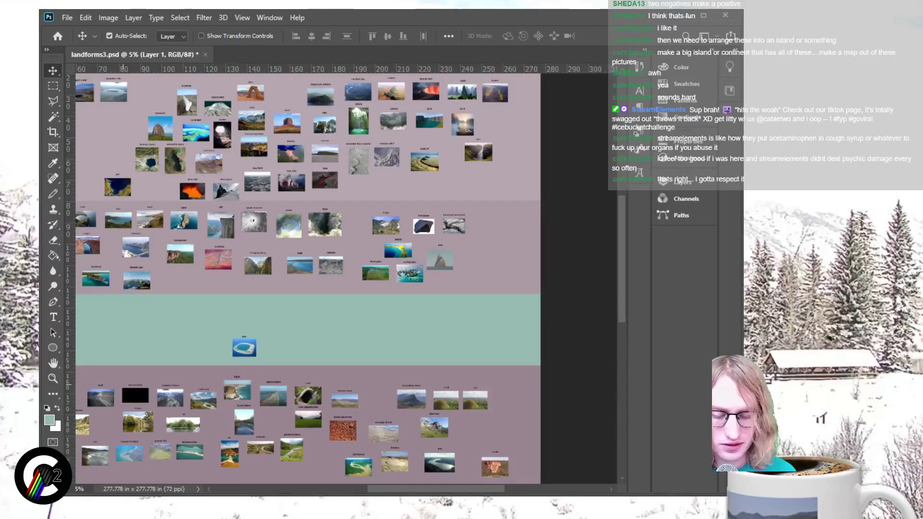
key("ctrl")
scroll(342, 348, "up", 2)
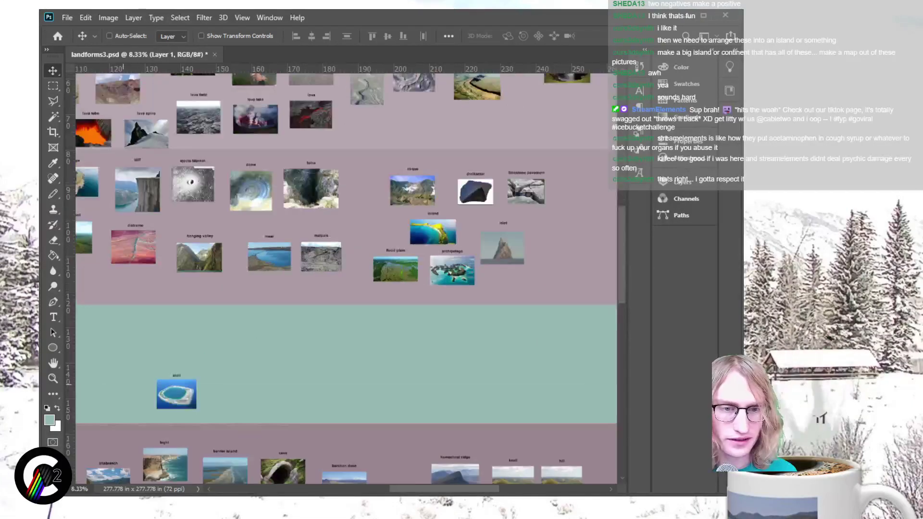
scroll(342, 348, "down", 1)
scroll(346, 279, "down", 3)
scroll(346, 279, "up", 1)
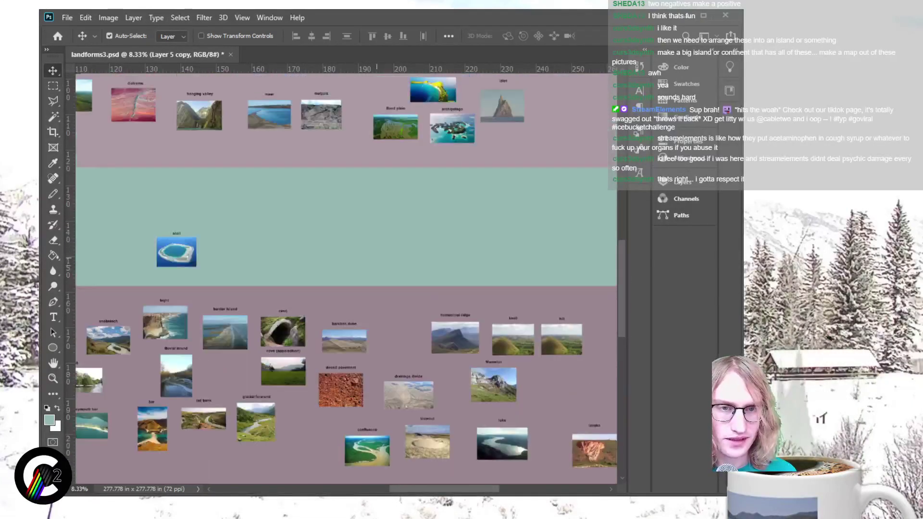
scroll(346, 279, "down", 1)
scroll(441, 279, "left", 10)
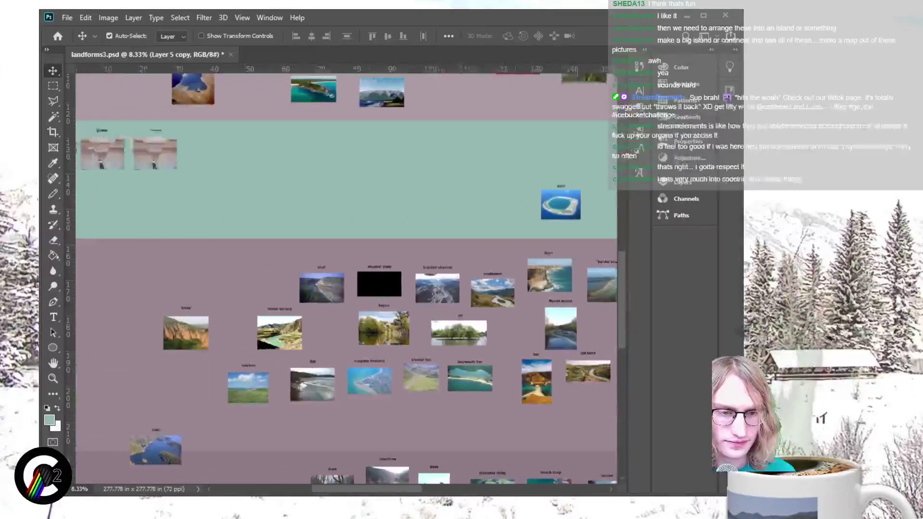
scroll(387, 278, "up", 4)
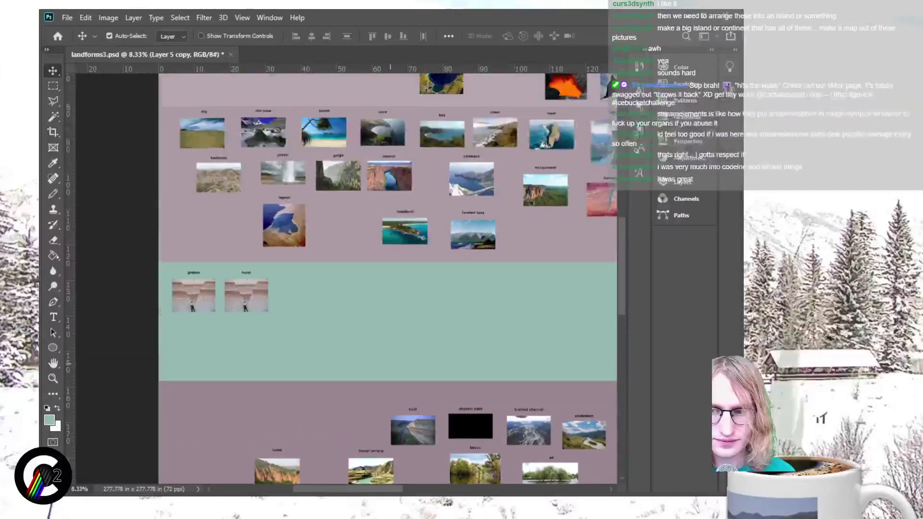
scroll(388, 279, "up", 2)
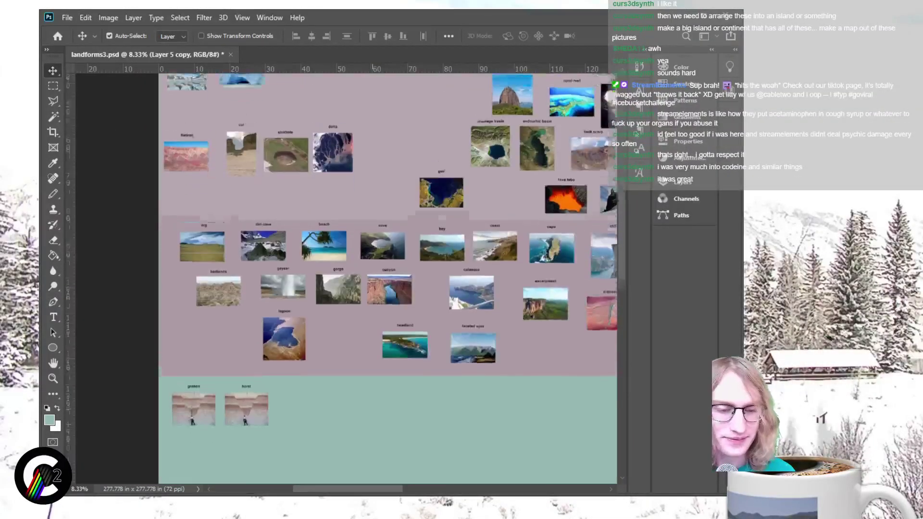
scroll(388, 279, "up", 1)
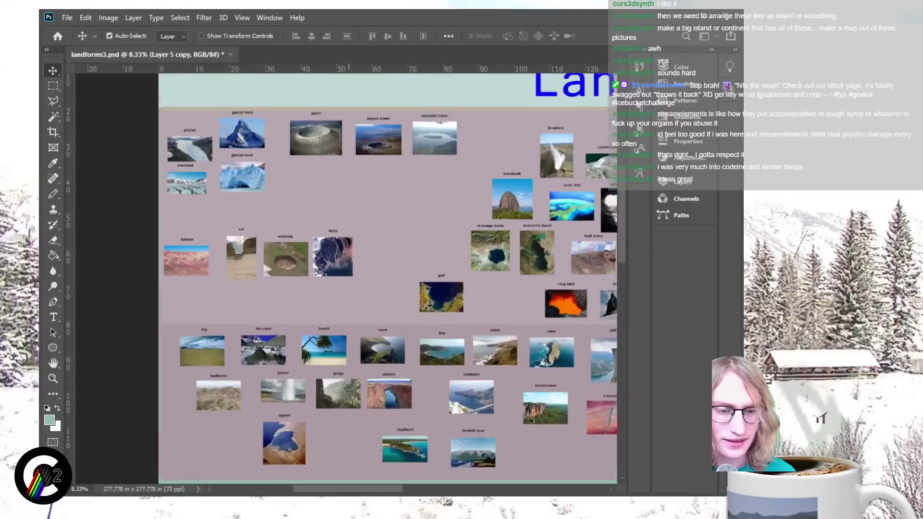
scroll(365, 279, "down", 1)
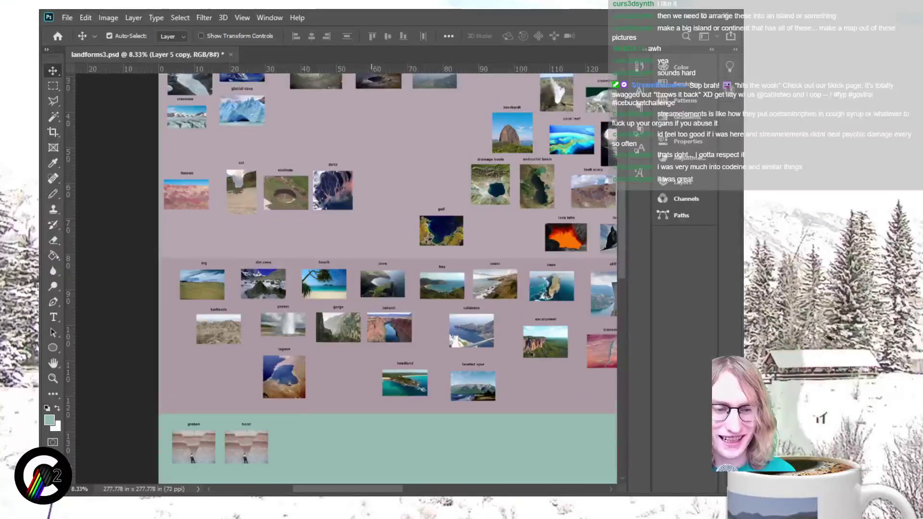
scroll(346, 279, "right", 5)
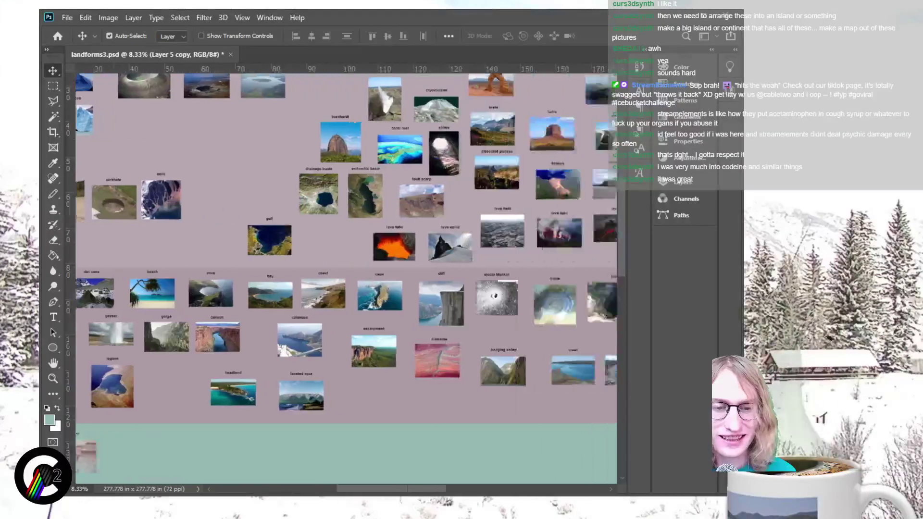
scroll(457, 278, "up", 3)
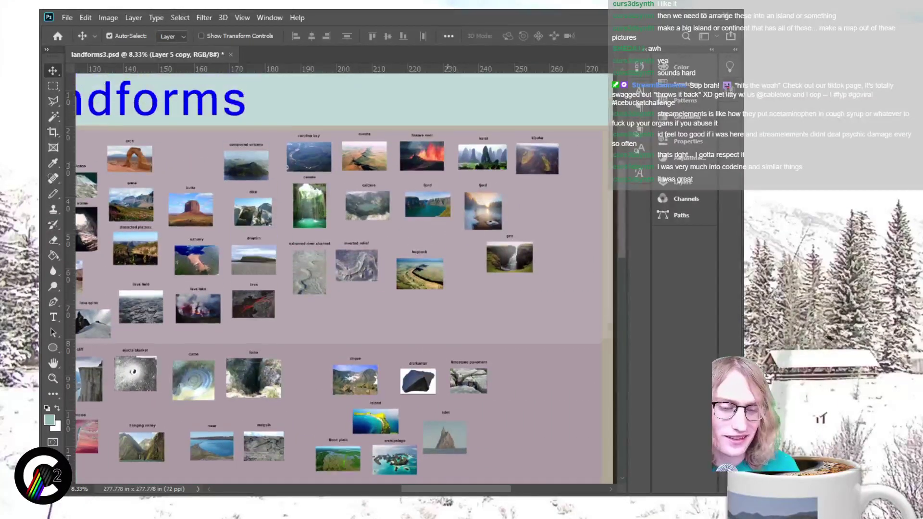
scroll(432, 279, "up", 3)
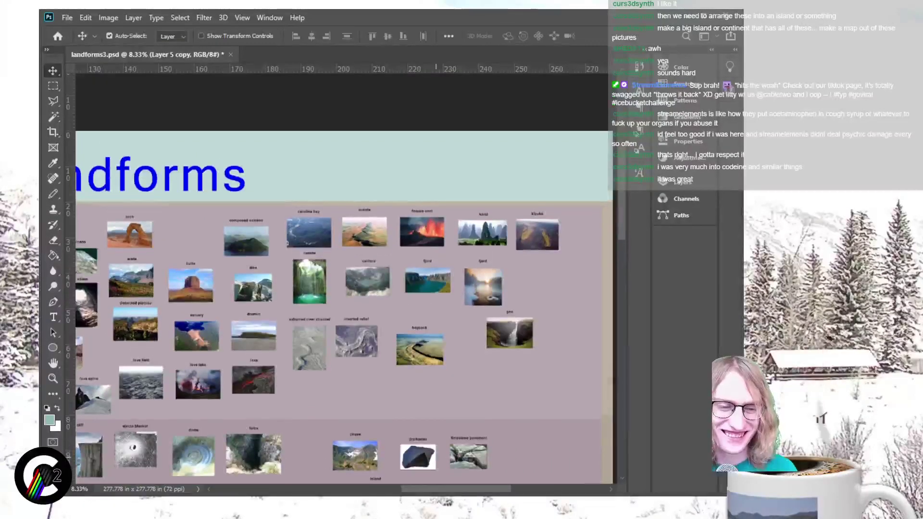
scroll(343, 279, "down", 10)
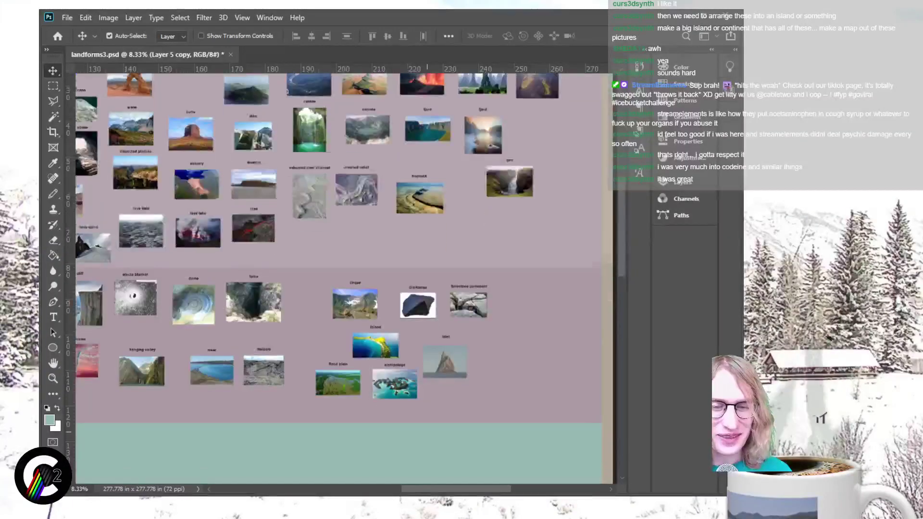
scroll(344, 279, "down", 2)
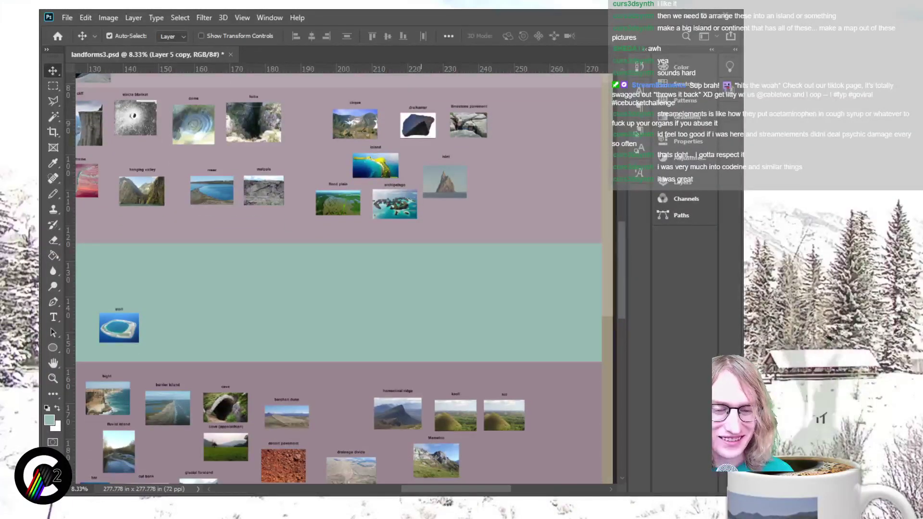
scroll(344, 279, "left", 10)
scroll(344, 278, "left", 6)
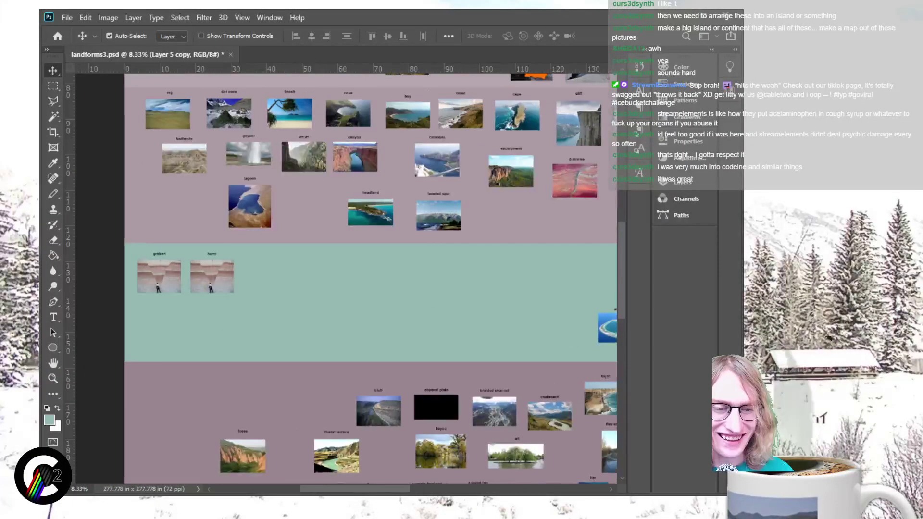
scroll(343, 279, "up", 2)
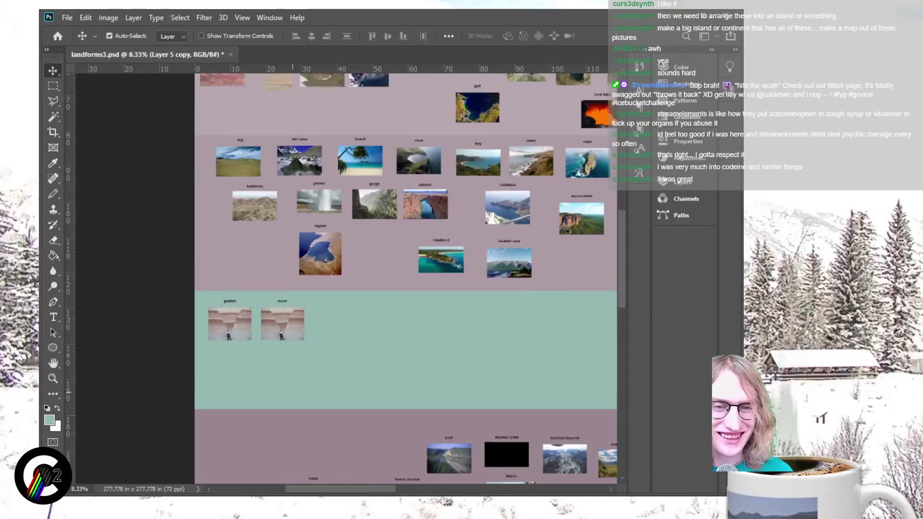
scroll(343, 279, "up", 1)
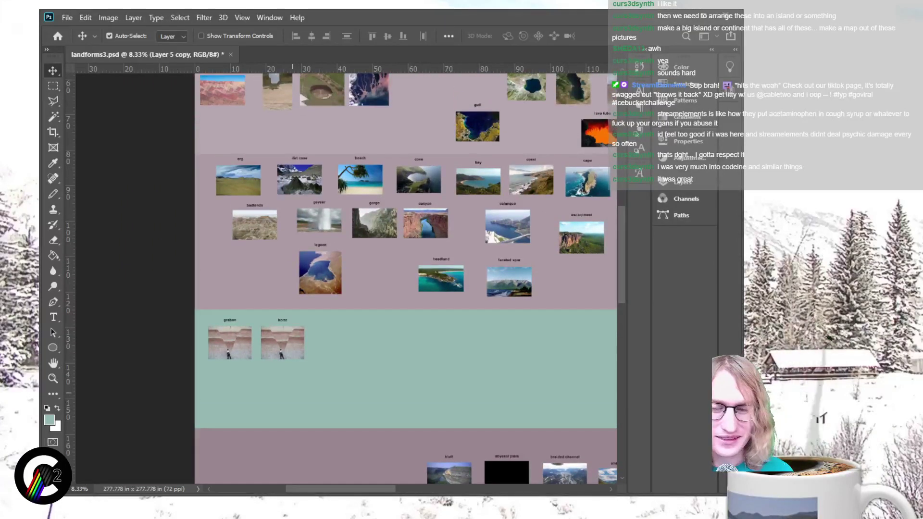
scroll(344, 278, "up", 1)
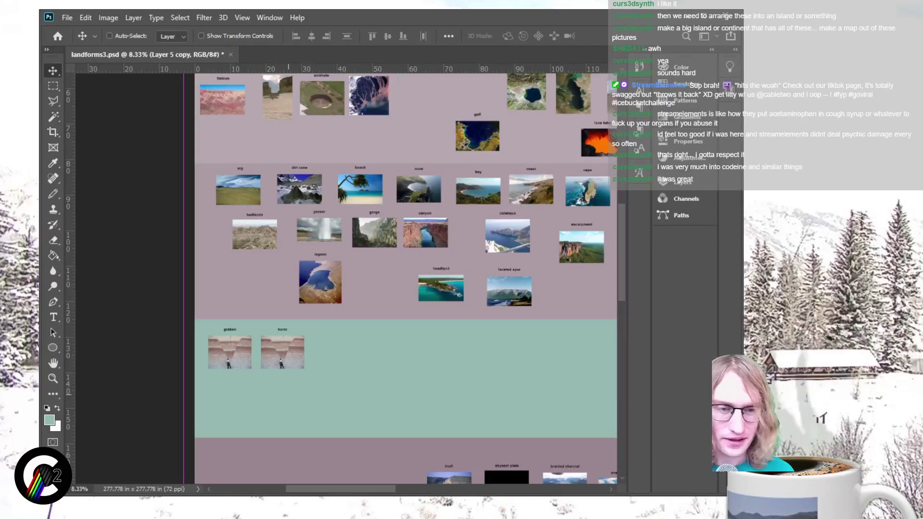
scroll(406, 279, "up", 3)
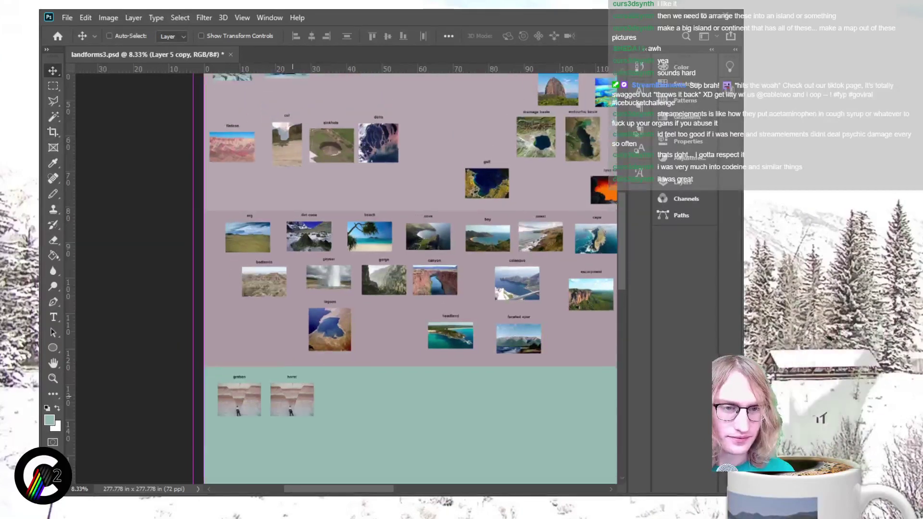
Step: Zoom in on the lagoon picture and marquee-select it with its label
key("ctrl+minus")
key("ctrl+plus")
key("ctrl+plus")
key("ctrl+plus")
key("ctrl+plus")
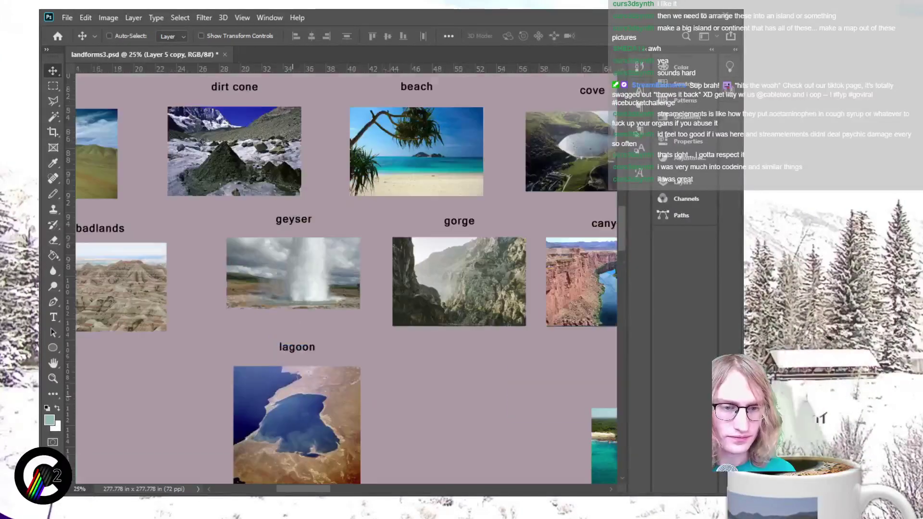
scroll(346, 279, "down", 3)
key("m")
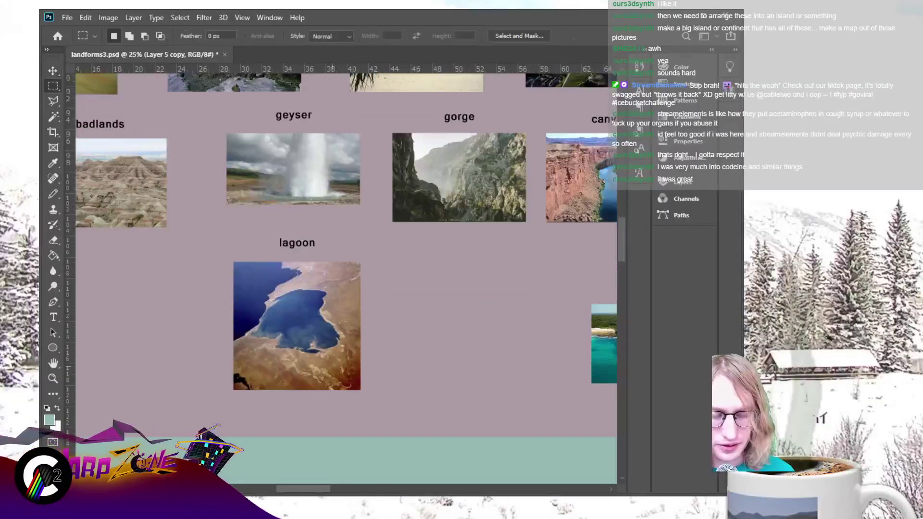
mouse_move(218, 231)
left_mouse_down()
mouse_move(360, 396)
mouse_move(389, 412)
left_mouse_up()
scroll(389, 412, "up", 3)
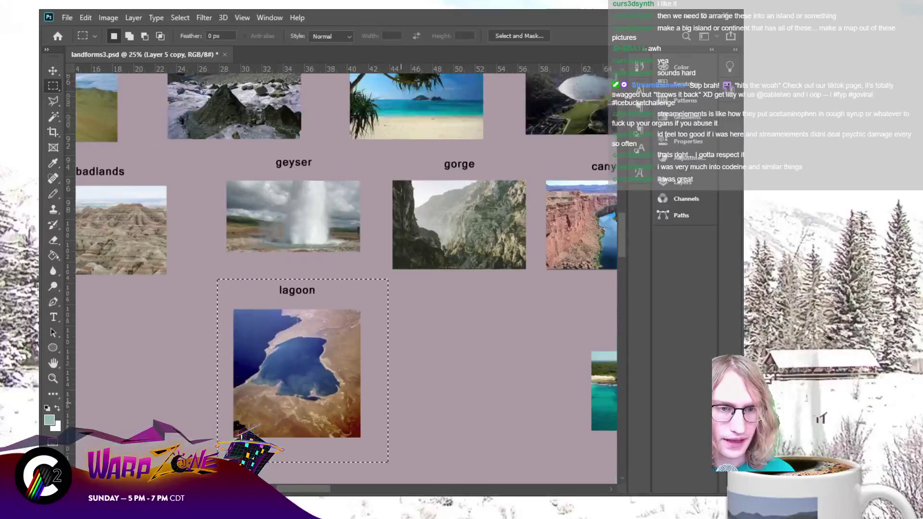
scroll(346, 279, "up", 1)
key("v")
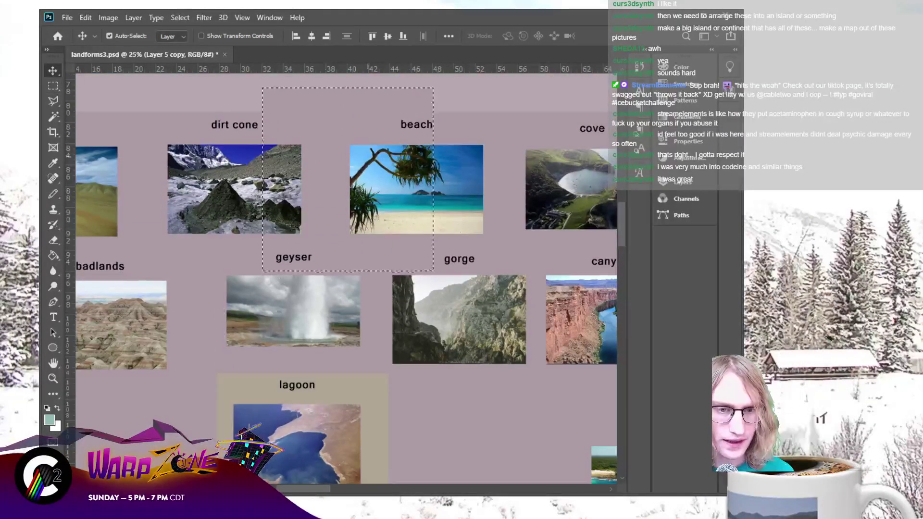
left_click_drag(298, 423, 293, 311)
key("ctrl+z")
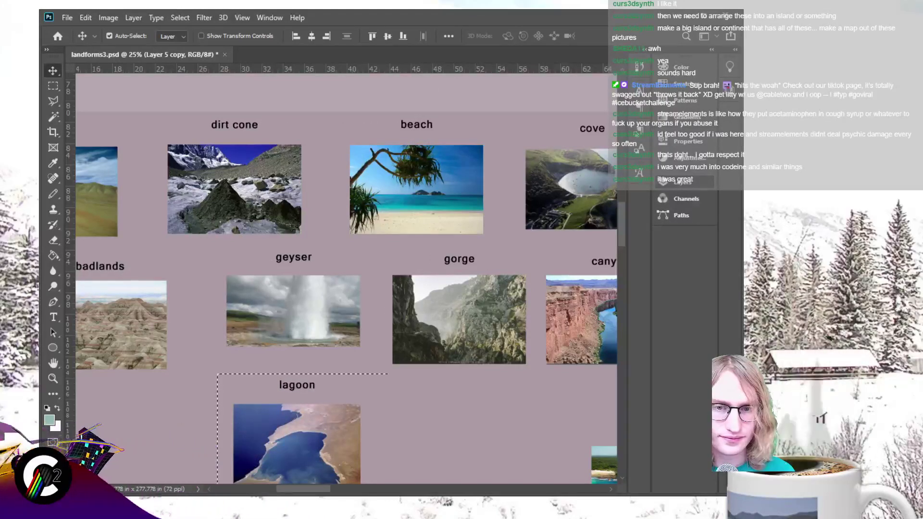
Step: Move the lagoon photo and label up beside drainage basin, above gulf, then deselect
left_click(279, 431)
left_click_drag(280, 432, 356, 121)
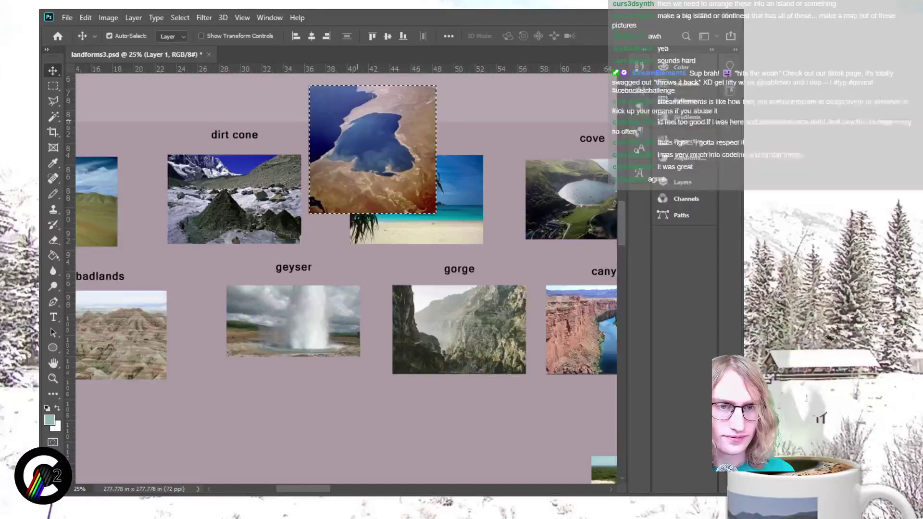
scroll(346, 277, "up", 5)
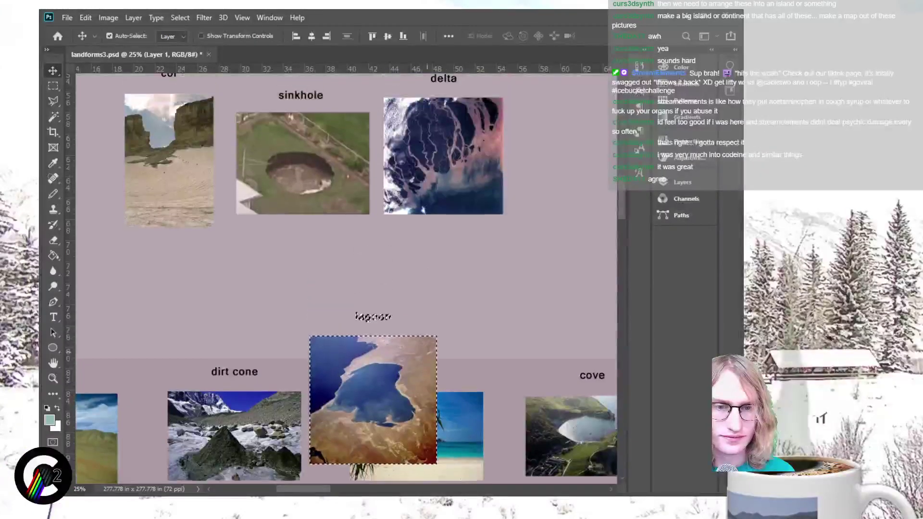
left_click_drag(356, 362, 561, 175)
scroll(562, 175, "up", 1)
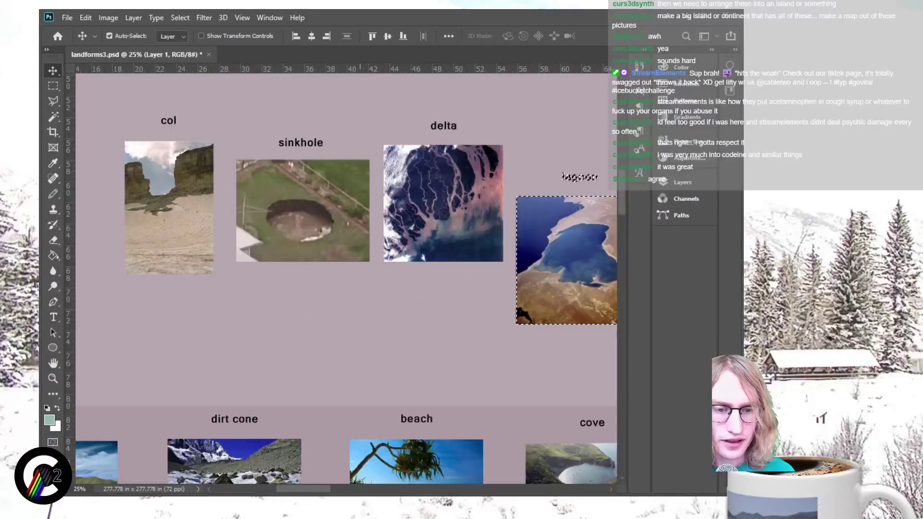
key("ctrl+minus")
key("ctrl+minus")
key("ctrl+minus")
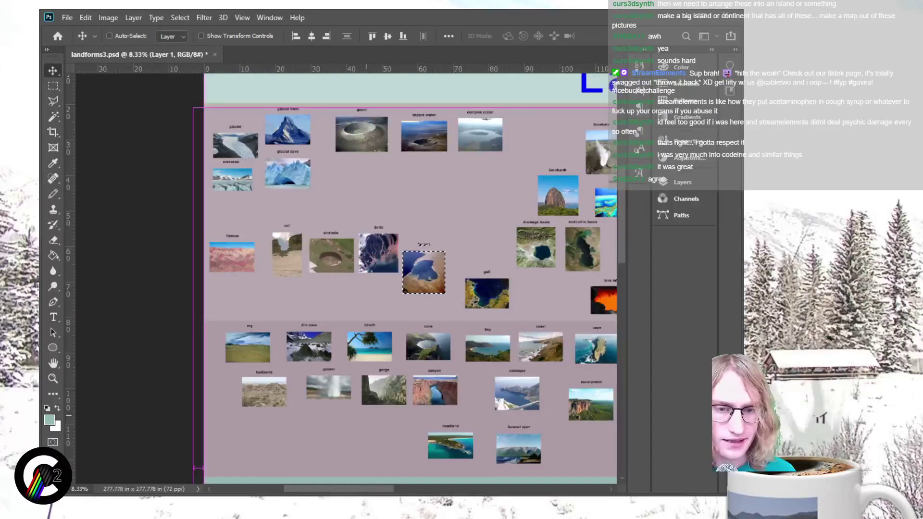
key("ctrl+plus")
key("ctrl+plus")
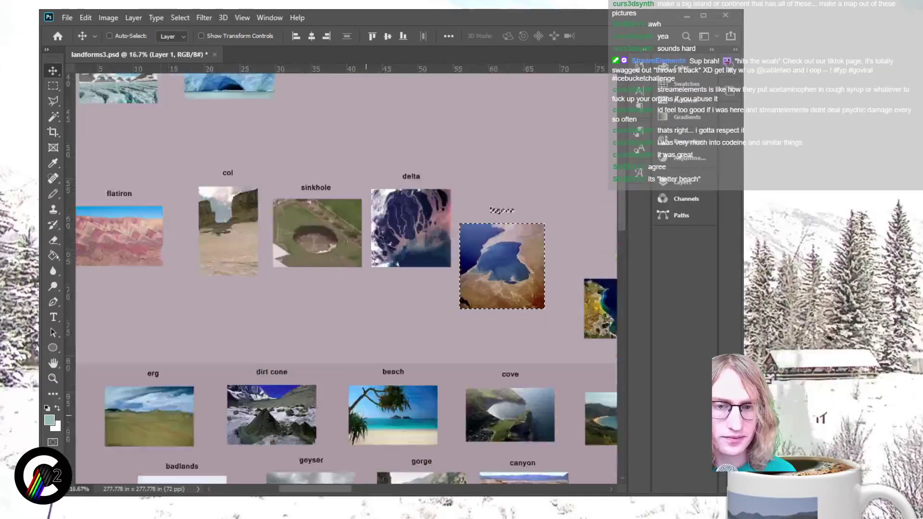
scroll(346, 277, "right", 8)
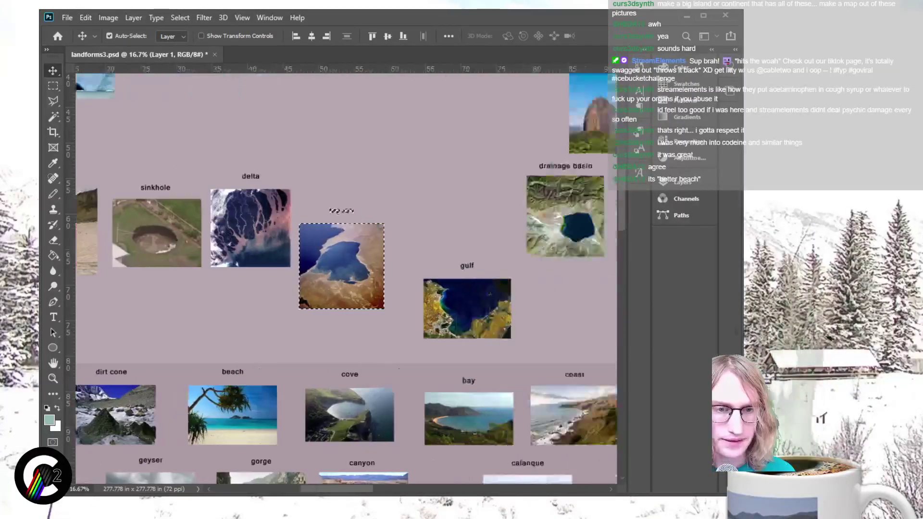
scroll(346, 276, "left", 3)
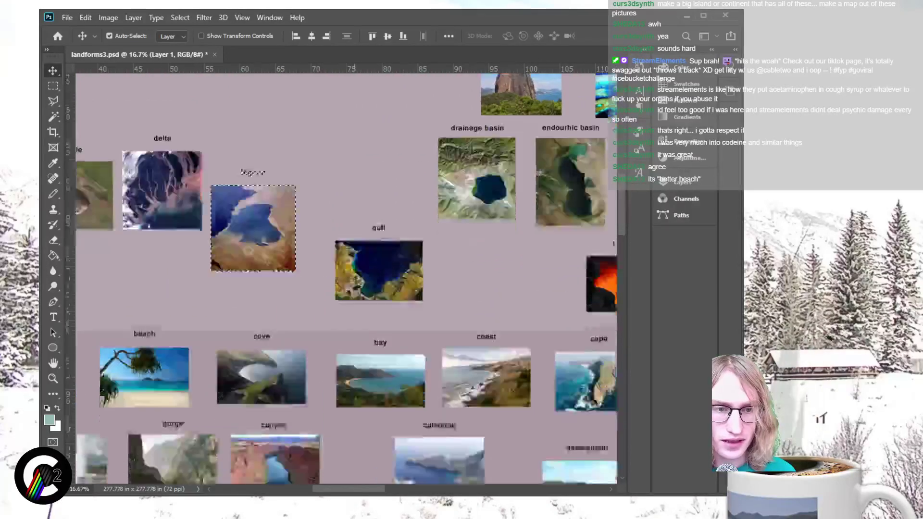
left_click_drag(235, 241, 372, 197)
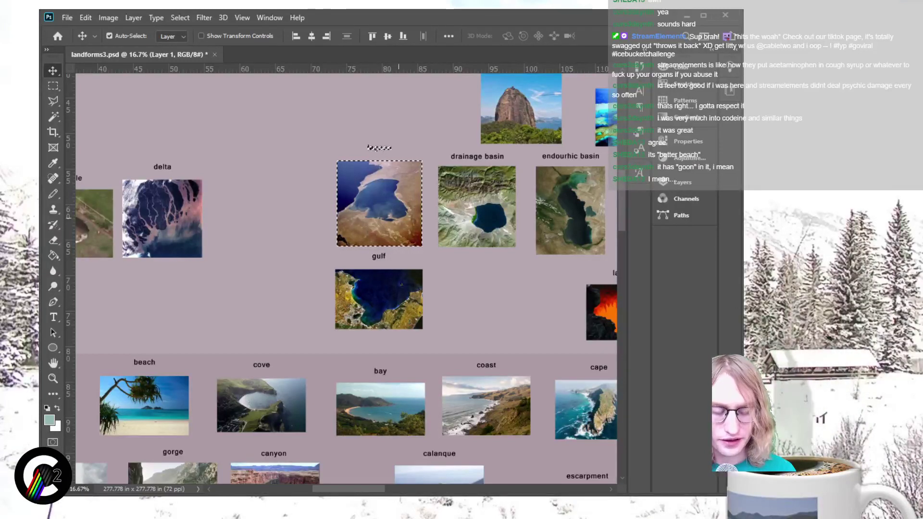
key("ctrl+d")
scroll(346, 278, "up", 1)
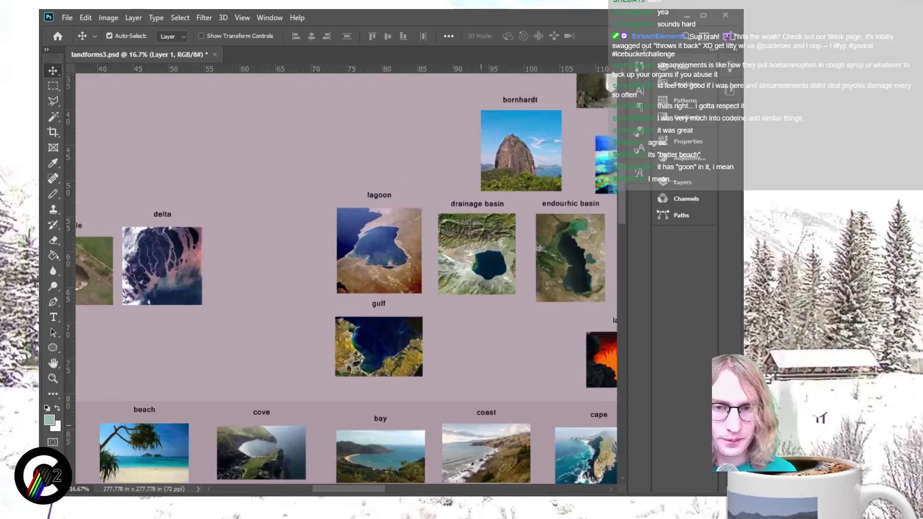
scroll(346, 279, "down", 1)
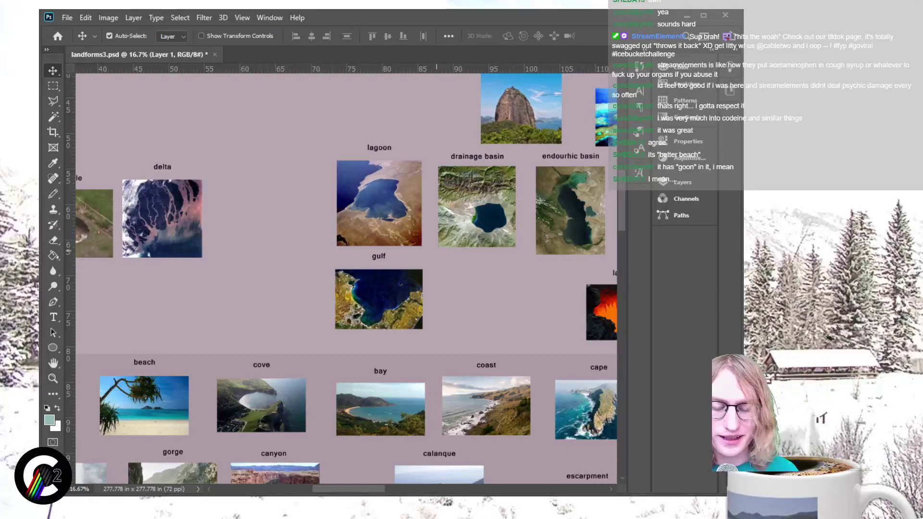
scroll(346, 278, "down", 1)
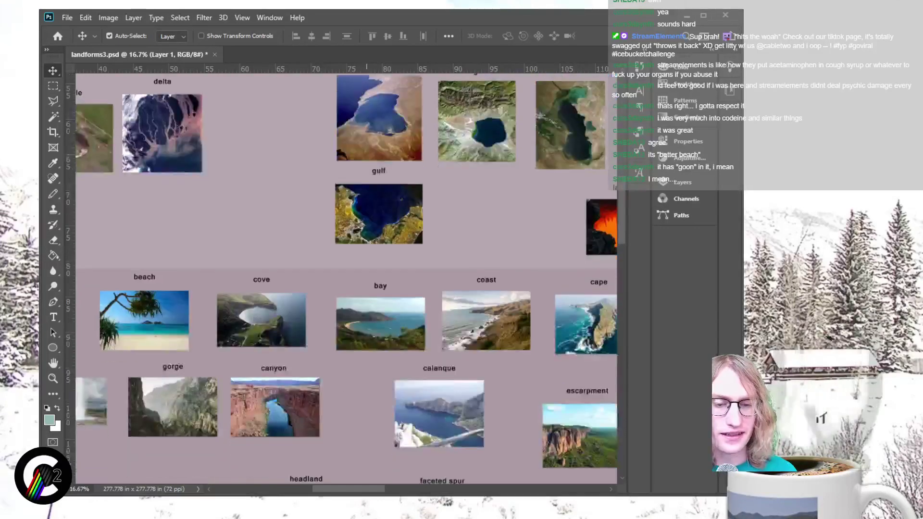
scroll(346, 279, "down", 1)
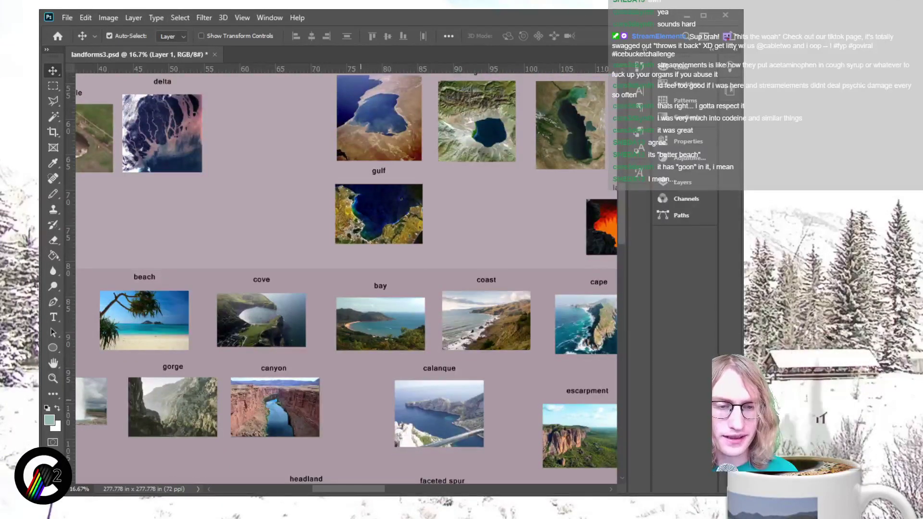
scroll(346, 279, "right", 5)
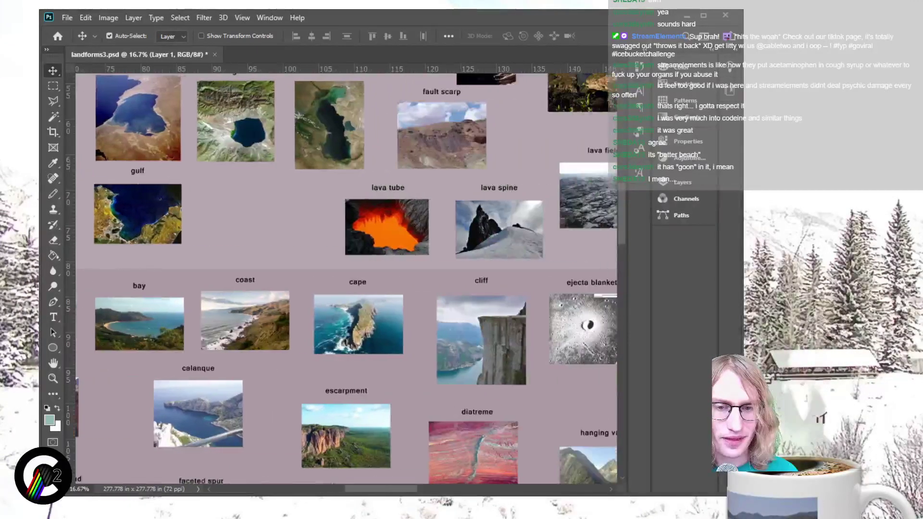
scroll(346, 279, "up", 5)
scroll(346, 278, "right", 5)
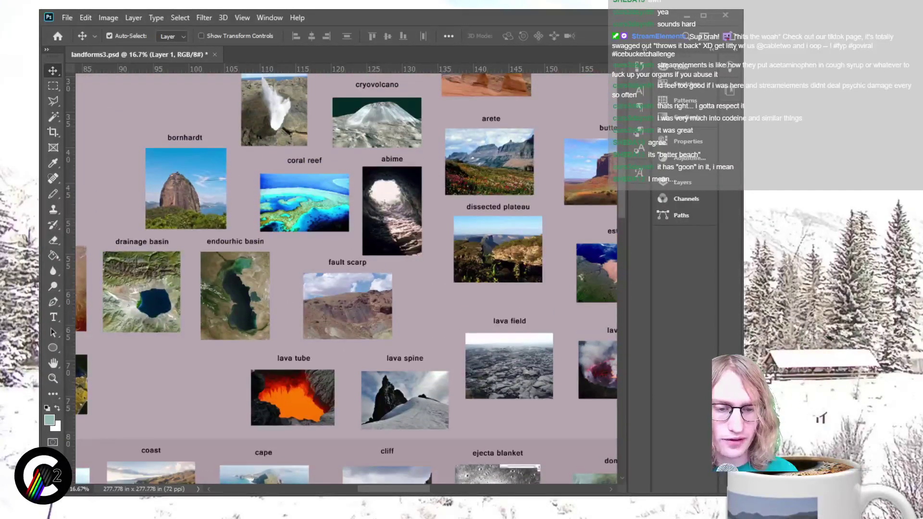
scroll(346, 278, "right", 9)
scroll(346, 278, "right", 12)
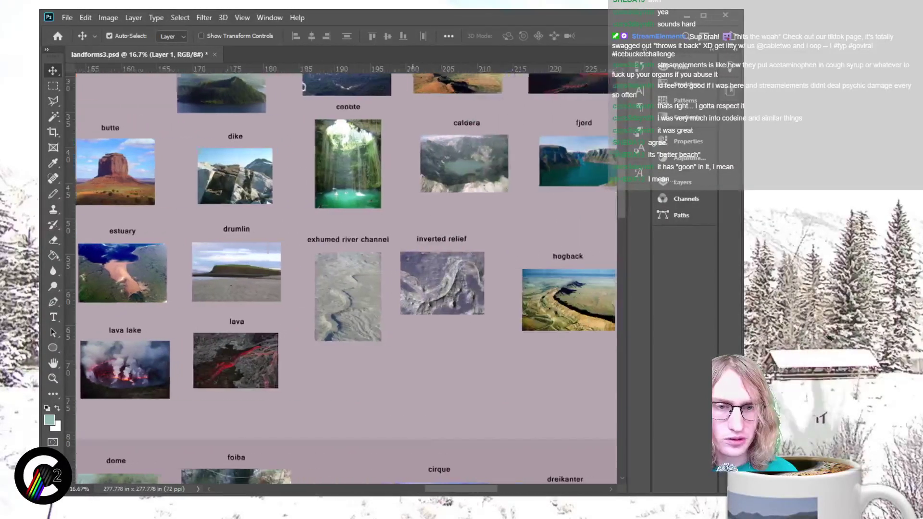
scroll(346, 279, "left", 4)
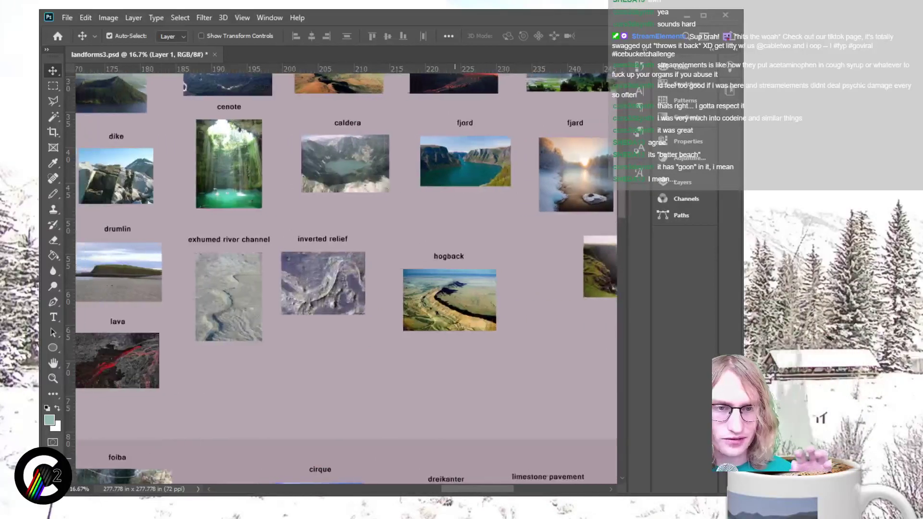
scroll(346, 278, "right", 1)
scroll(346, 279, "right", 1)
scroll(346, 279, "up", 2)
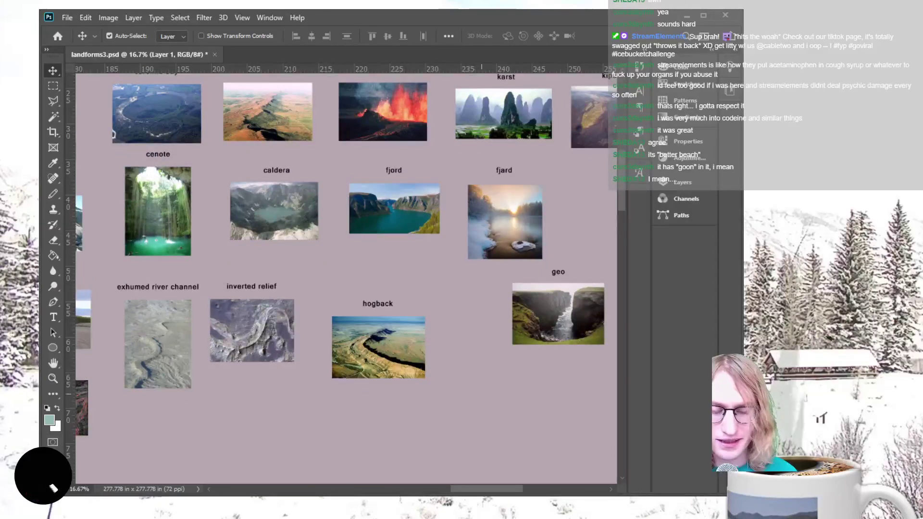
Step: Select the geo photo and label at the far right and drag it under delta beside gulf
key("m")
left_click_drag(601, 347, 607, 353)
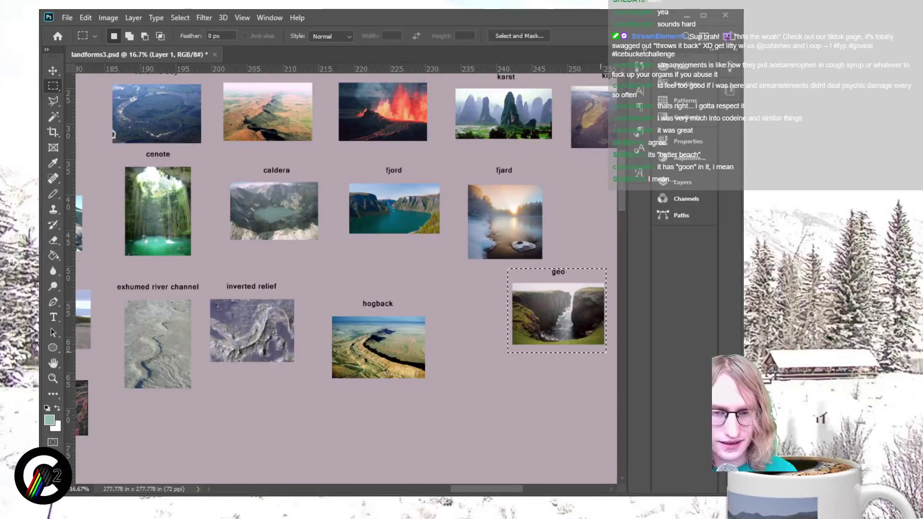
key("v")
left_click_drag(558, 313, 270, 438)
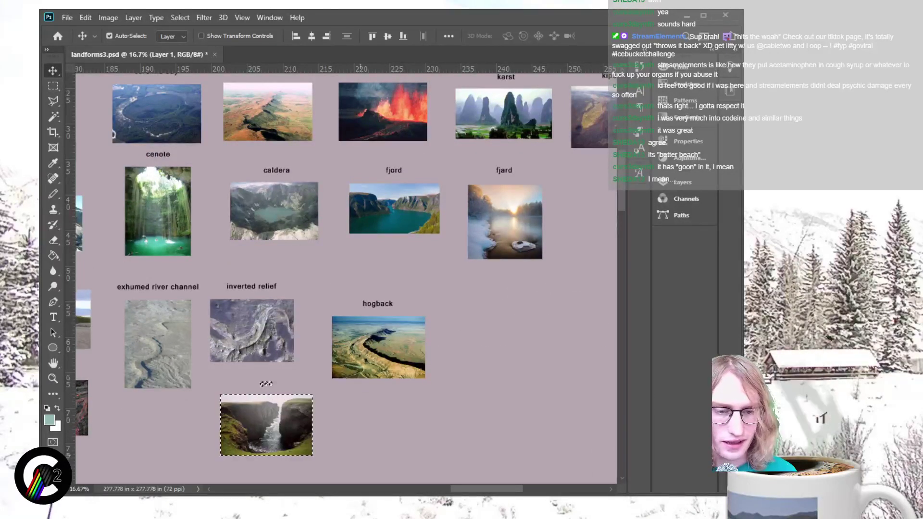
scroll(270, 438, "down", 4)
left_click_drag(266, 241, 196, 231)
scroll(346, 279, "down", 2)
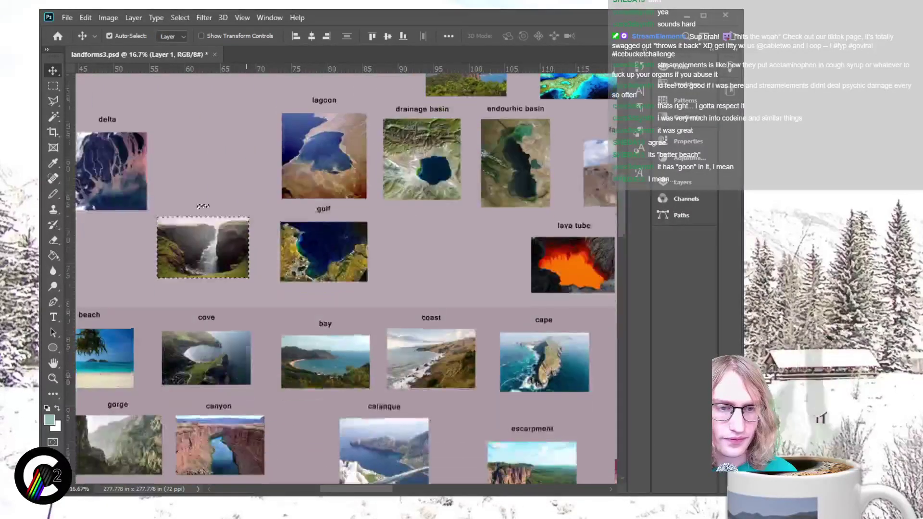
scroll(346, 279, "up", 1)
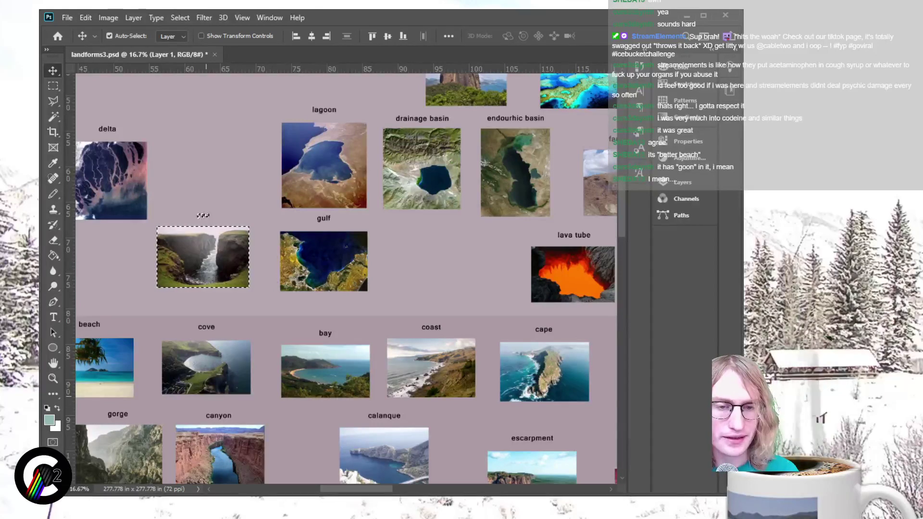
scroll(346, 278, "down", 1)
scroll(346, 279, "left", 10)
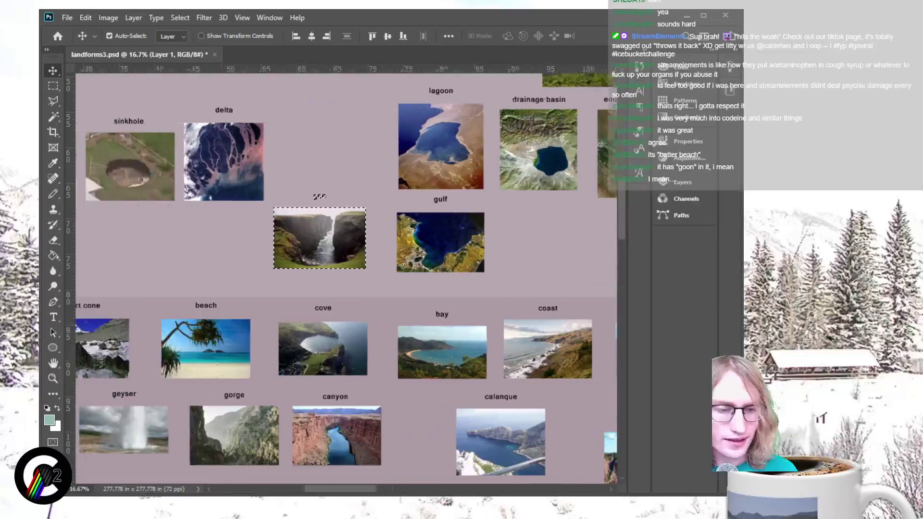
scroll(346, 279, "down", 3)
scroll(347, 279, "down", 2)
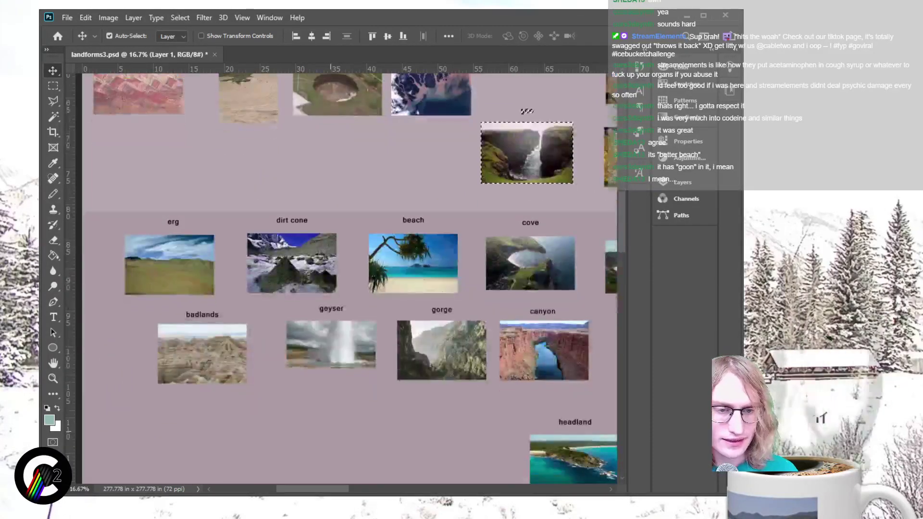
Step: Select the beach photo with its label, move it below badlands, and deselect
key("m")
left_click_drag(361, 213, 160, 442)
key("v")
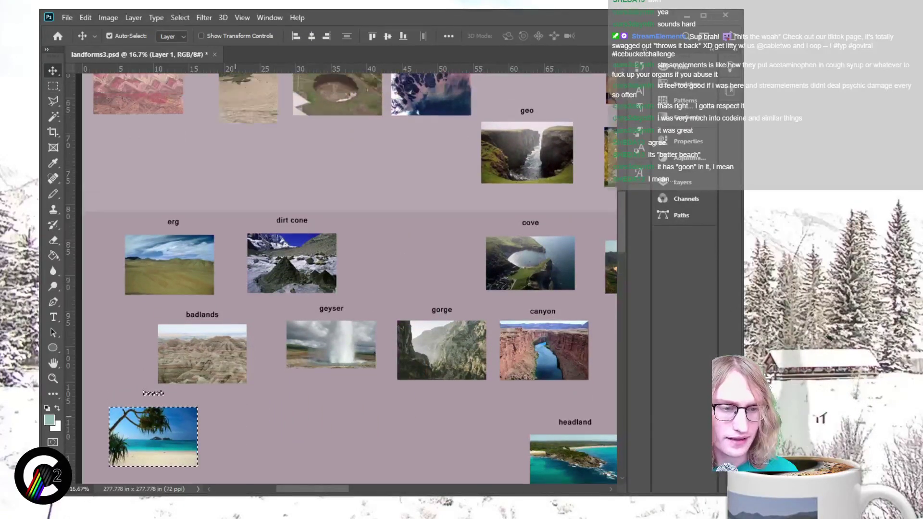
key("ctrl+d")
scroll(349, 278, "up", 2)
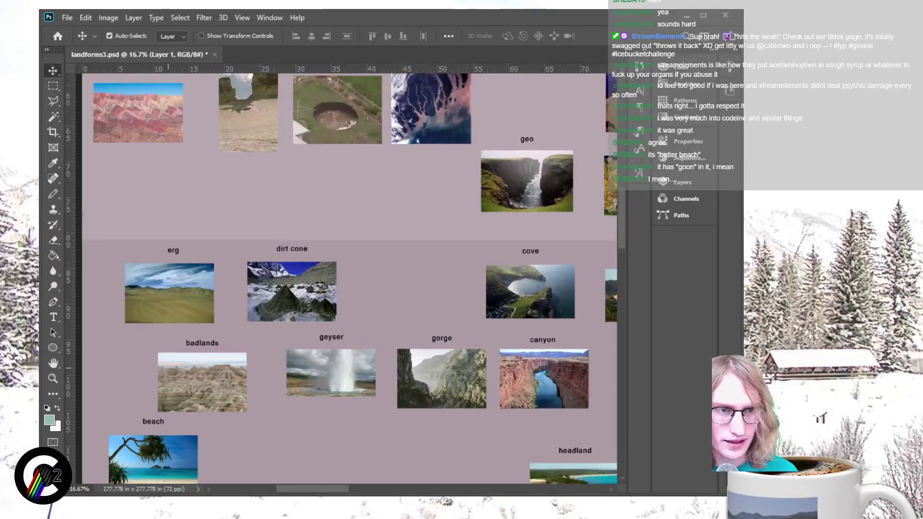
scroll(350, 278, "down", 2)
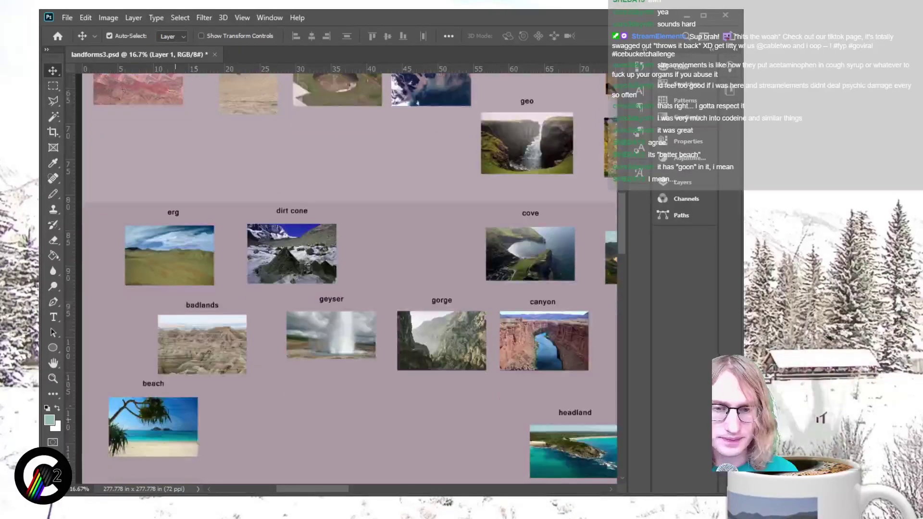
scroll(349, 278, "right", 5)
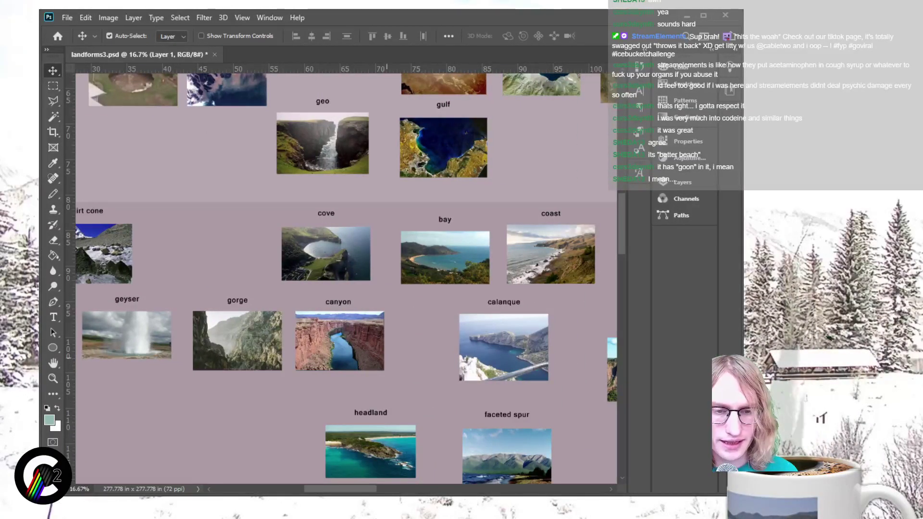
Step: Marquee-select the gorge and canyon photos, then deselect them
key("m")
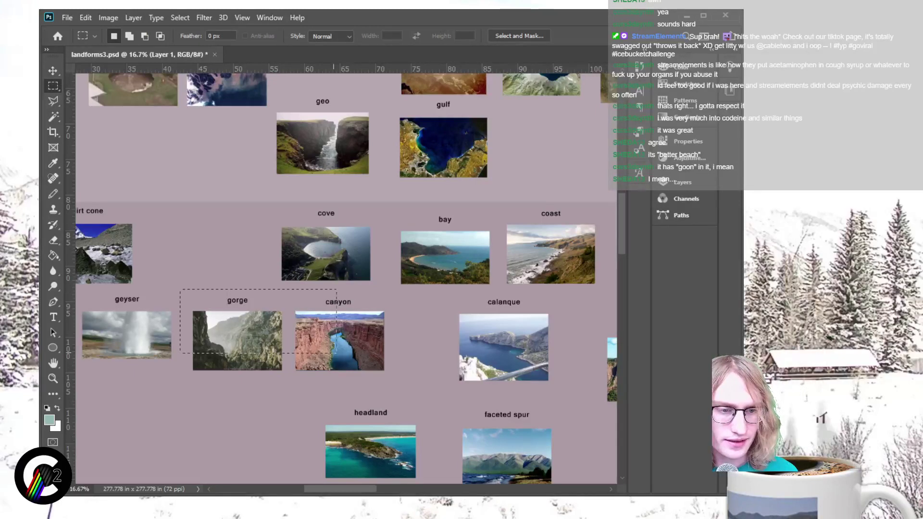
left_click_drag(337, 353, 336, 376)
scroll(336, 376, "down", 1)
left_click_drag(337, 329, 389, 330)
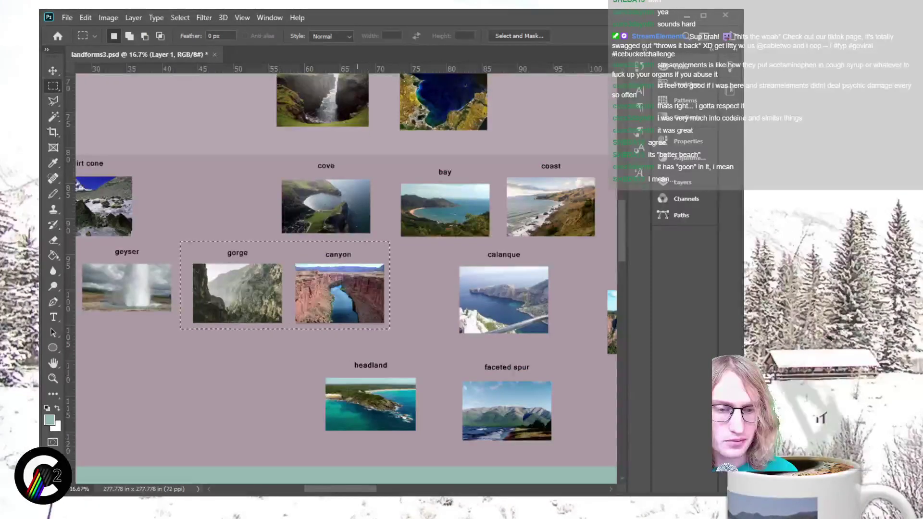
scroll(356, 279, "left", 1)
key("ctrl+d")
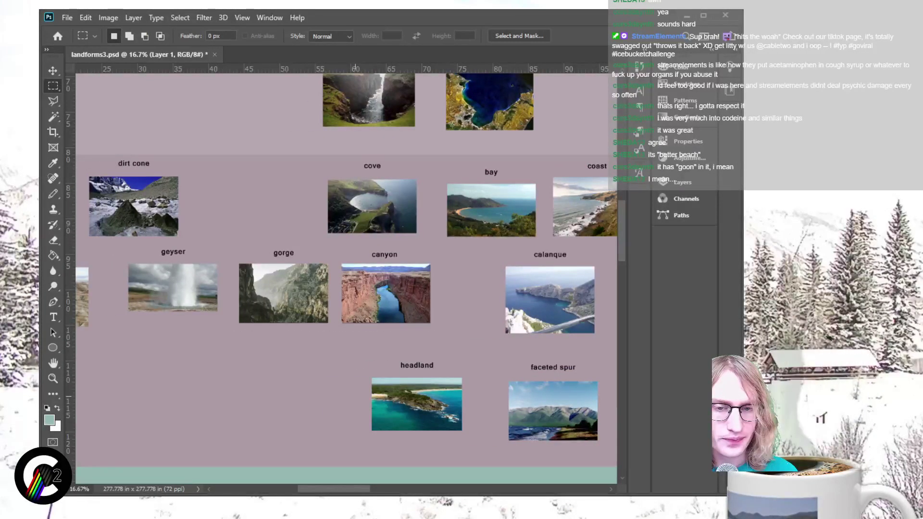
scroll(356, 279, "up", 2)
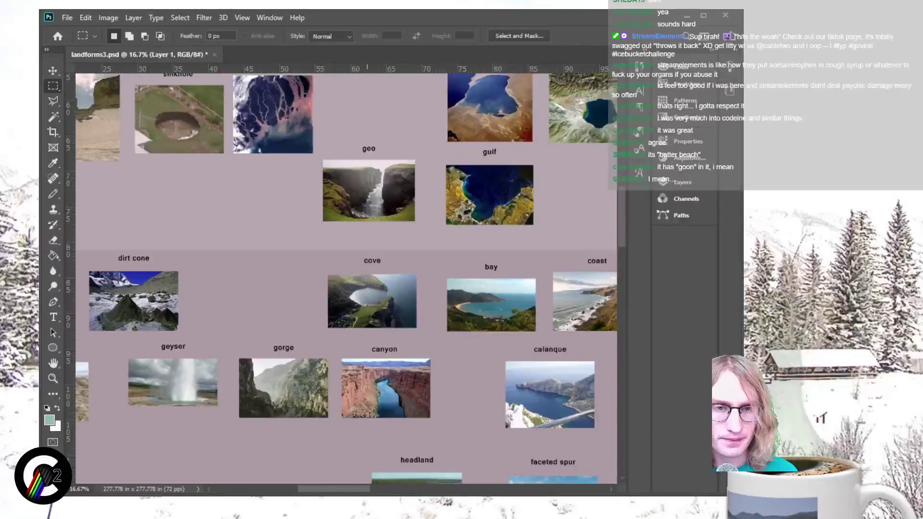
Step: Shift the calanque photo and its label slightly to the right
scroll(356, 279, "down", 1)
scroll(356, 279, "right", 3)
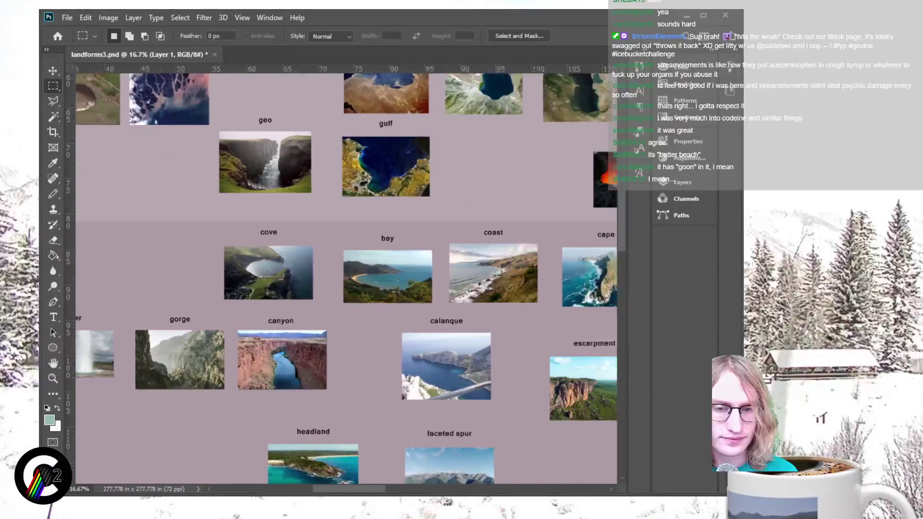
scroll(356, 279, "down", 1)
left_click_drag(336, 287, 475, 376)
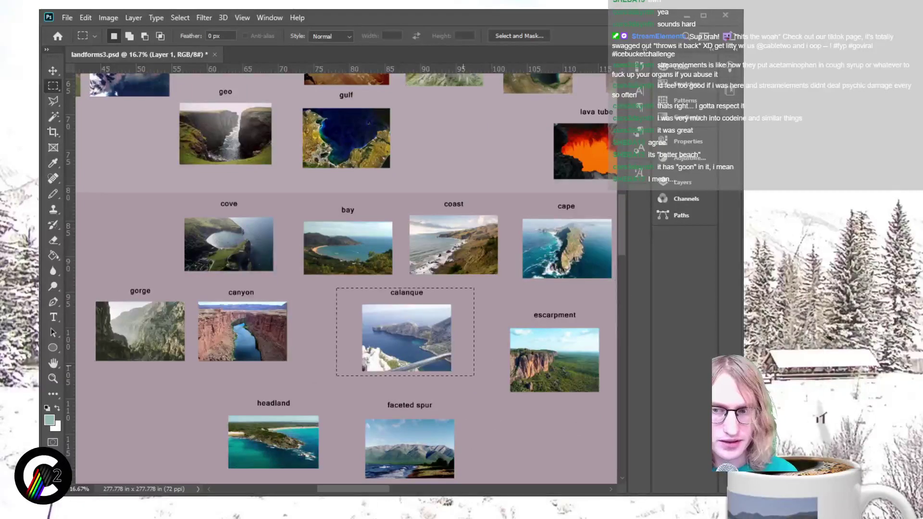
key("v")
left_click_drag(436, 344, 486, 339)
key("ctrl+d")
Step: Move the geo photo and label down, evenly spaced between canyon and calanque
scroll(486, 340, "up", 1)
scroll(486, 339, "up", 1)
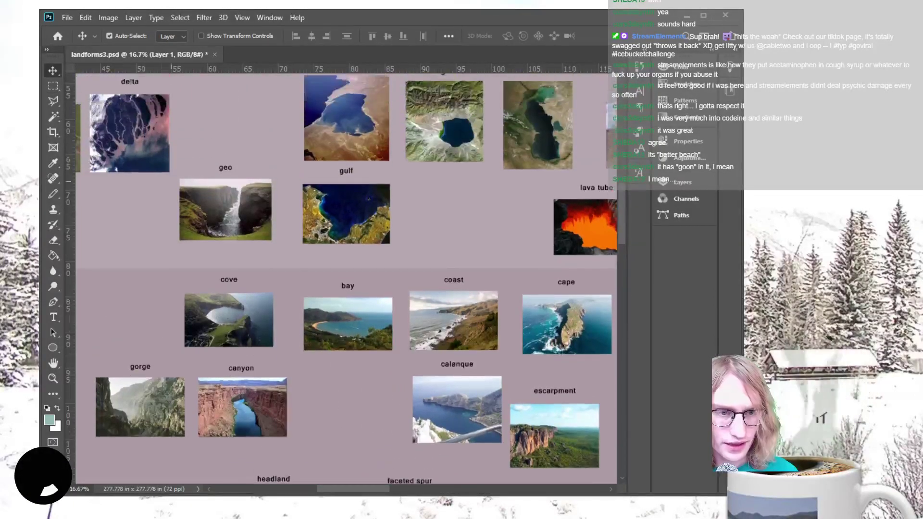
key("m")
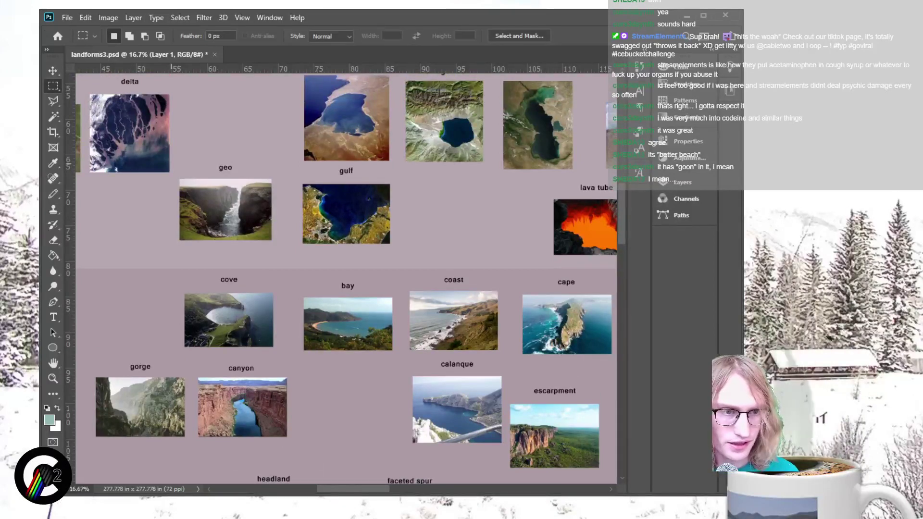
left_click_drag(171, 163, 302, 255)
key("v")
left_click_drag(226, 168, 349, 368)
scroll(349, 368, "down", 3)
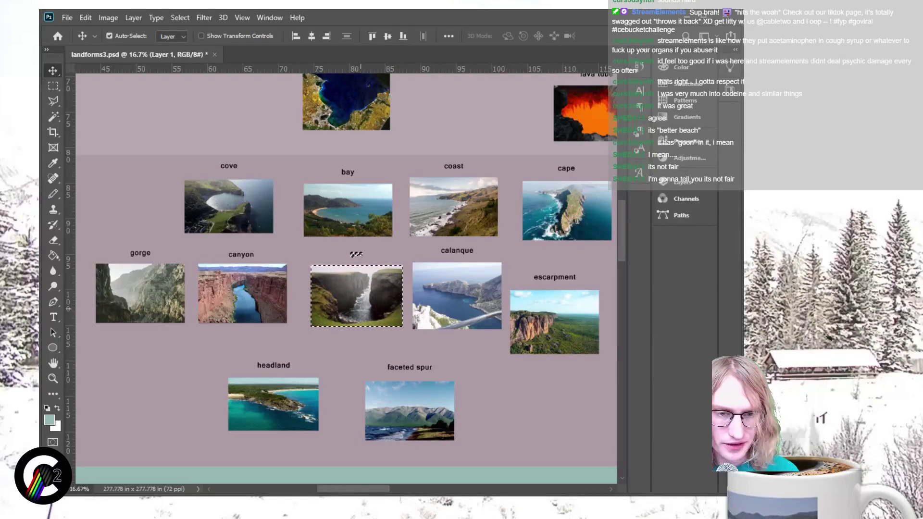
mouse_move(353, 249)
left_mouse_down()
mouse_move(450, 250)
mouse_move(368, 260)
mouse_move(355, 250)
left_mouse_up()
key("ctrl+d")
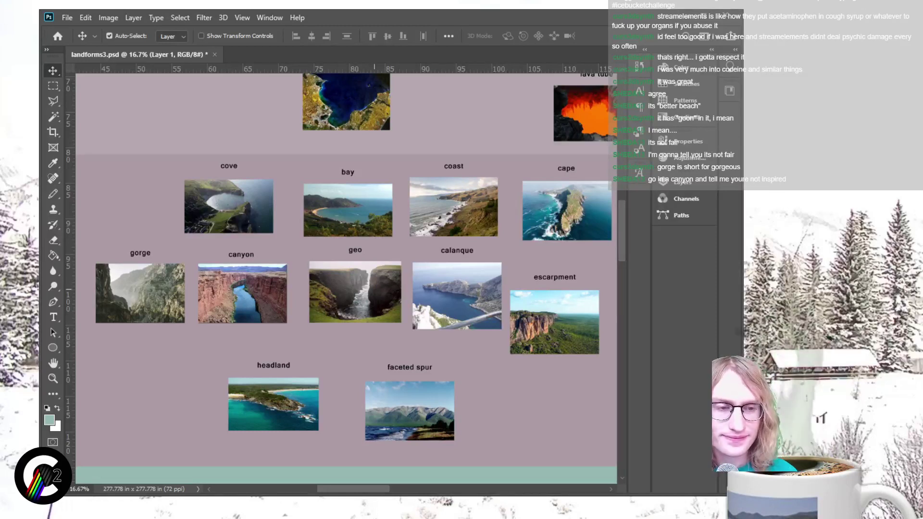
scroll(342, 274, "up", 1)
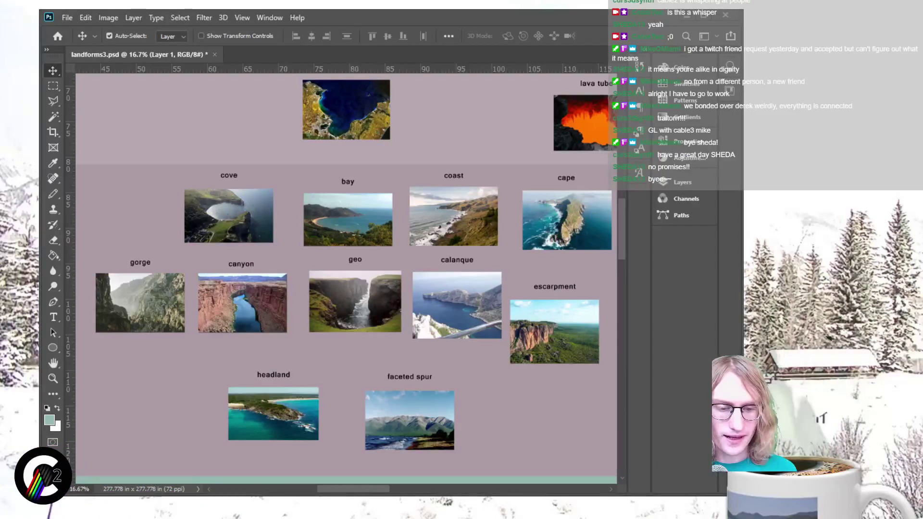
scroll(346, 274, "down", 1)
scroll(346, 274, "right", 5)
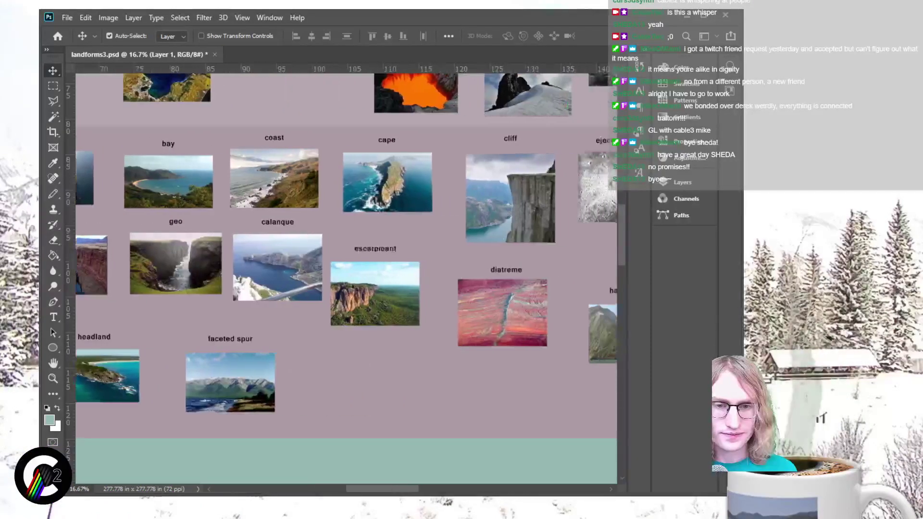
scroll(346, 274, "right", 11)
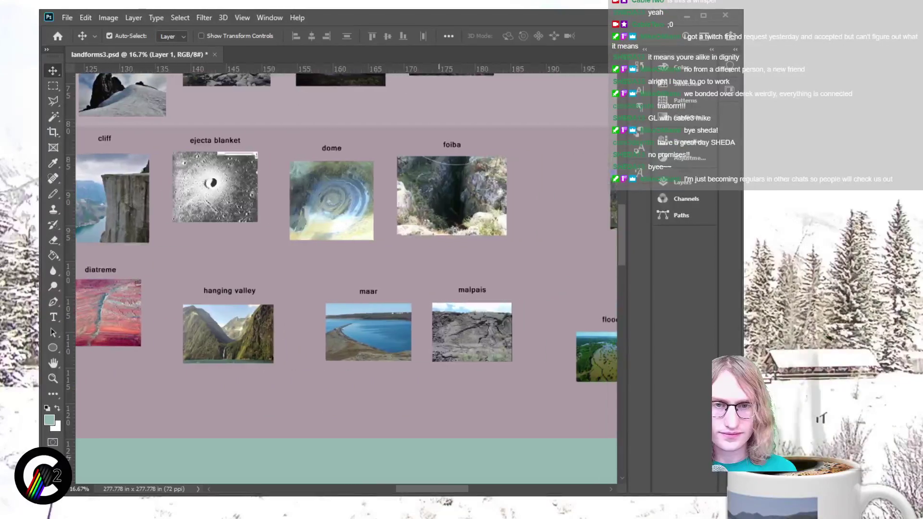
scroll(346, 274, "left", 3)
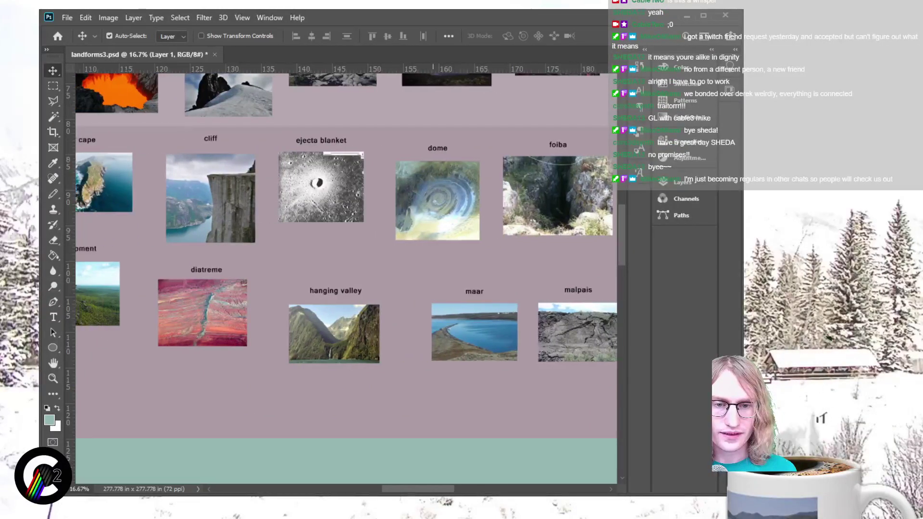
key("ctrl")
key("ctrl+minus")
key("ctrl+minus")
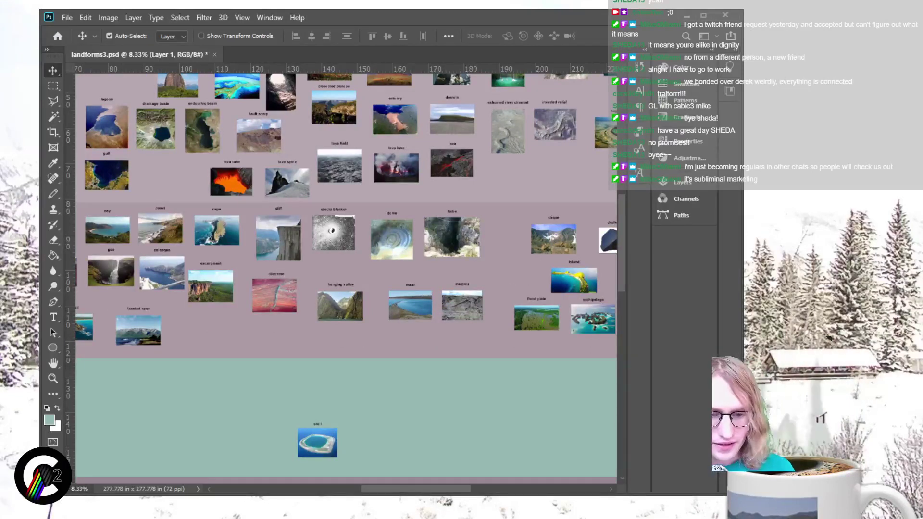
scroll(346, 274, "left", 9)
scroll(346, 274, "up", 1)
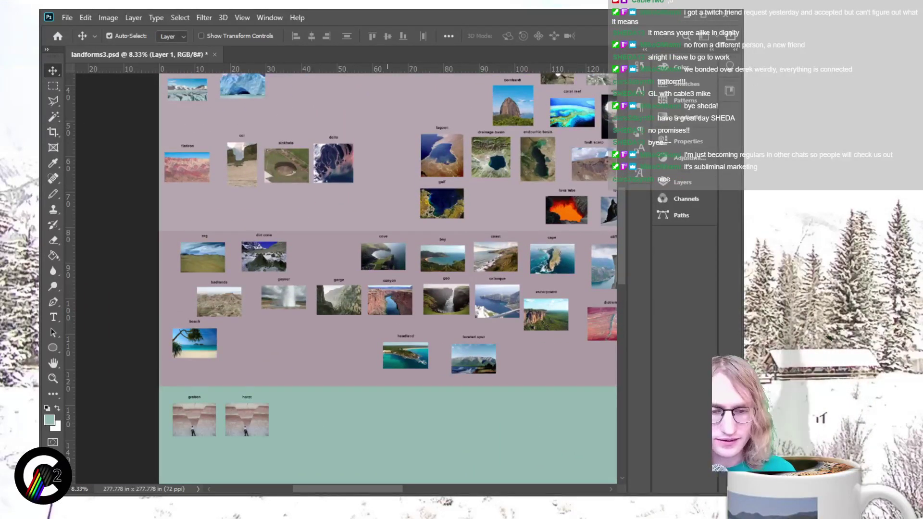
scroll(387, 274, "up", 1)
scroll(353, 274, "up", 1)
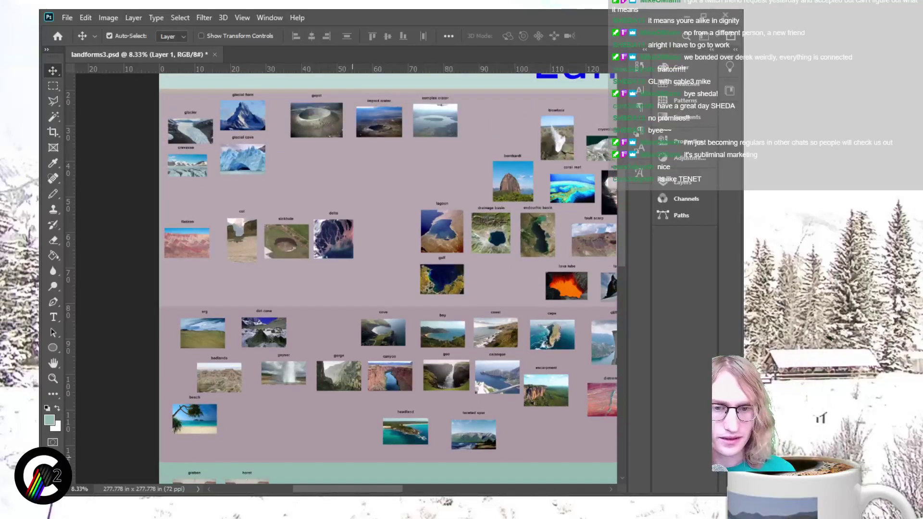
scroll(346, 274, "right", 10)
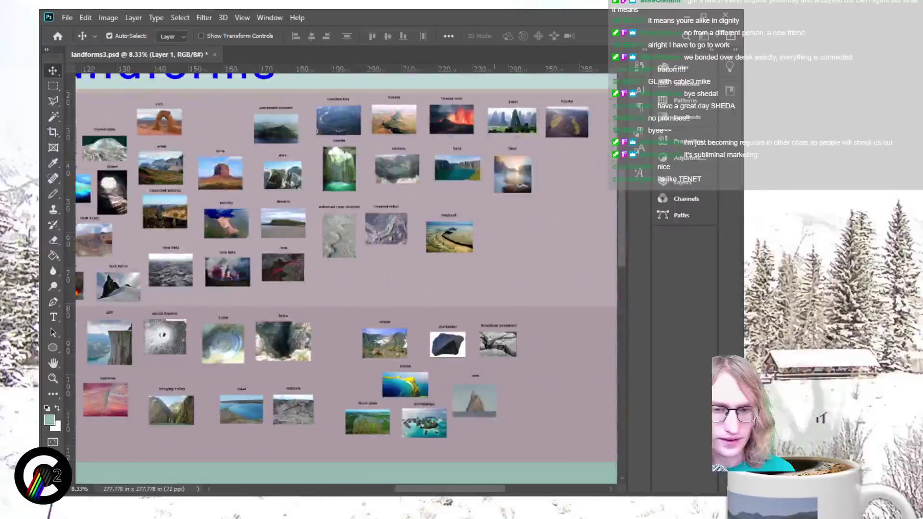
scroll(347, 274, "left", 1)
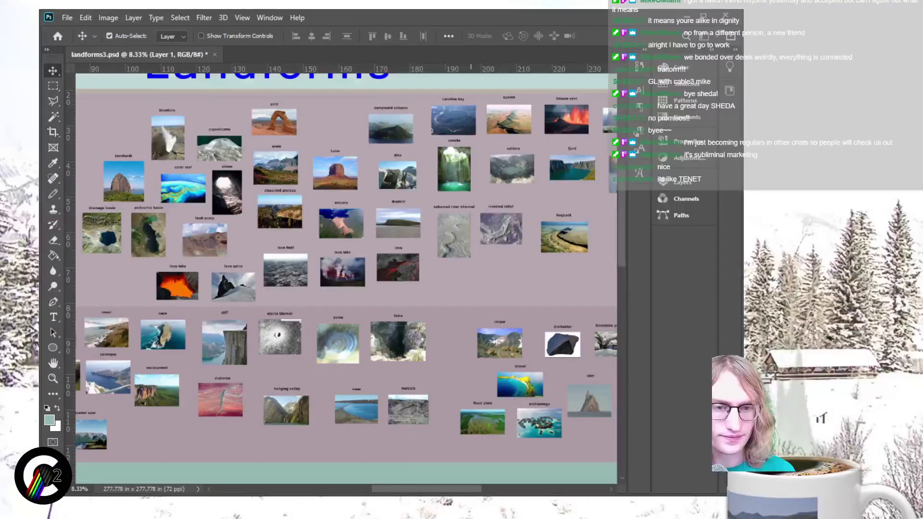
scroll(346, 274, "left", 2)
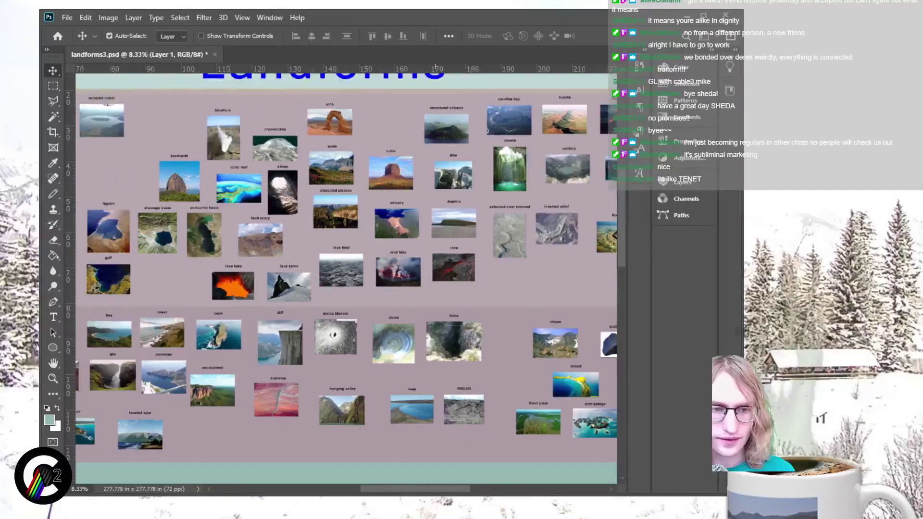
scroll(346, 274, "down", 1)
key("ctrl+equal")
key("ctrl+equal")
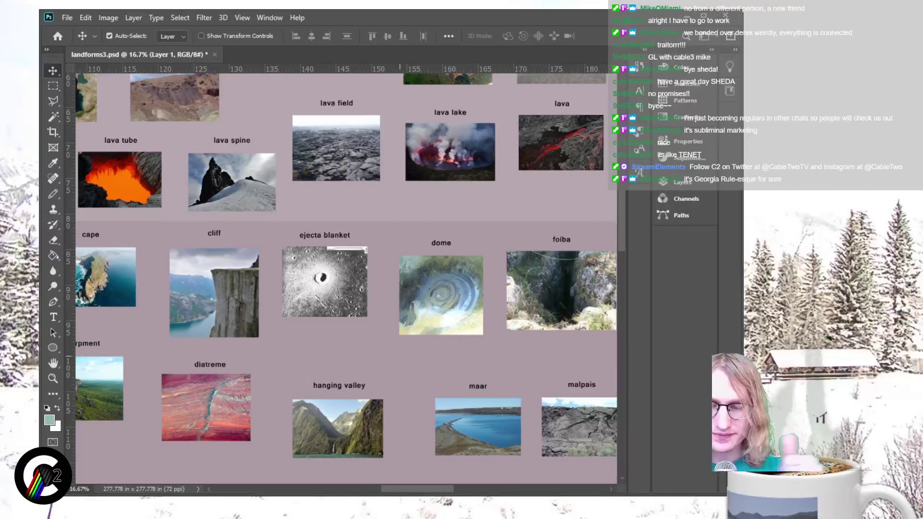
scroll(346, 278, "up", 3)
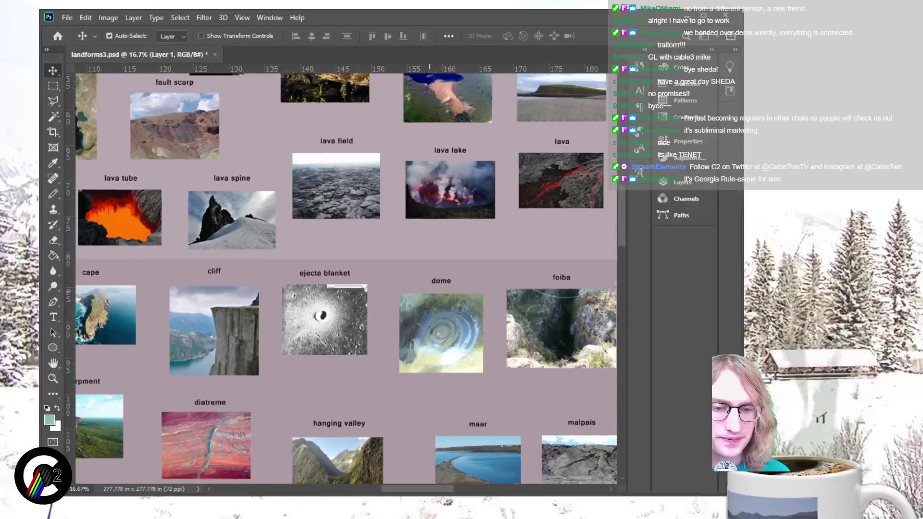
scroll(346, 278, "up", 3)
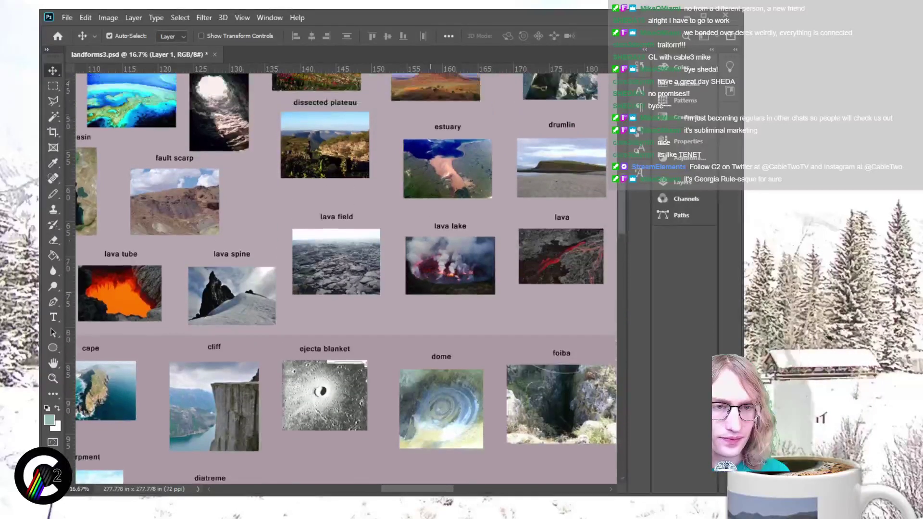
scroll(346, 278, "down", 2)
key("ctrl+minus")
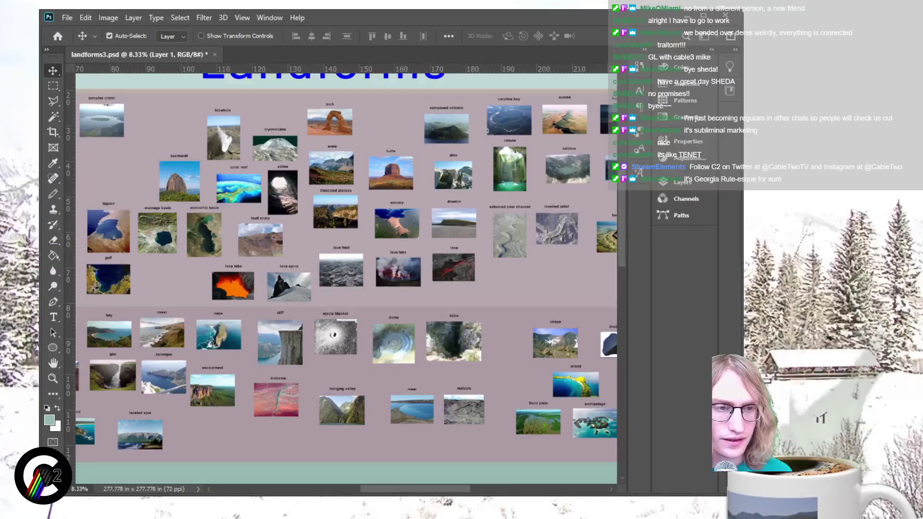
scroll(346, 274, "left", 2)
scroll(346, 274, "down", 3)
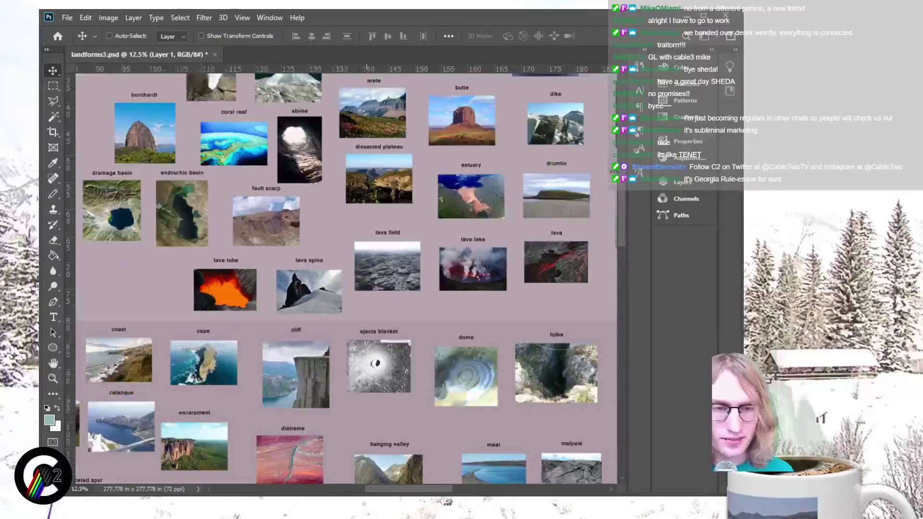
key("ctrl+plus")
scroll(346, 274, "down", 3)
scroll(346, 278, "down", 2)
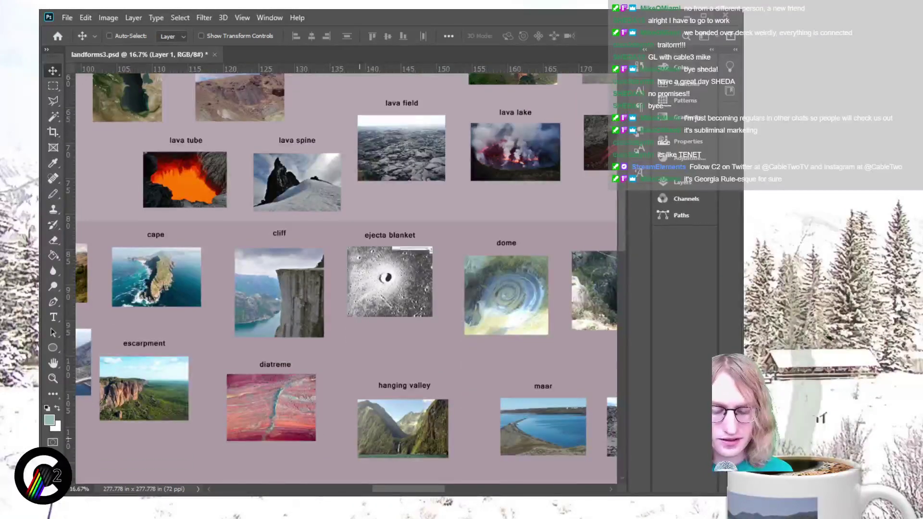
key("ctrl+plus")
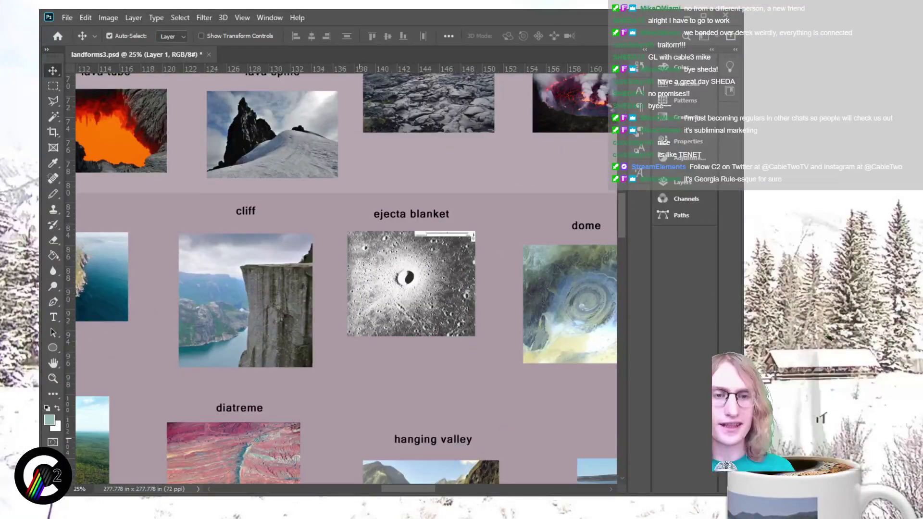
scroll(389, 278, "up", 3)
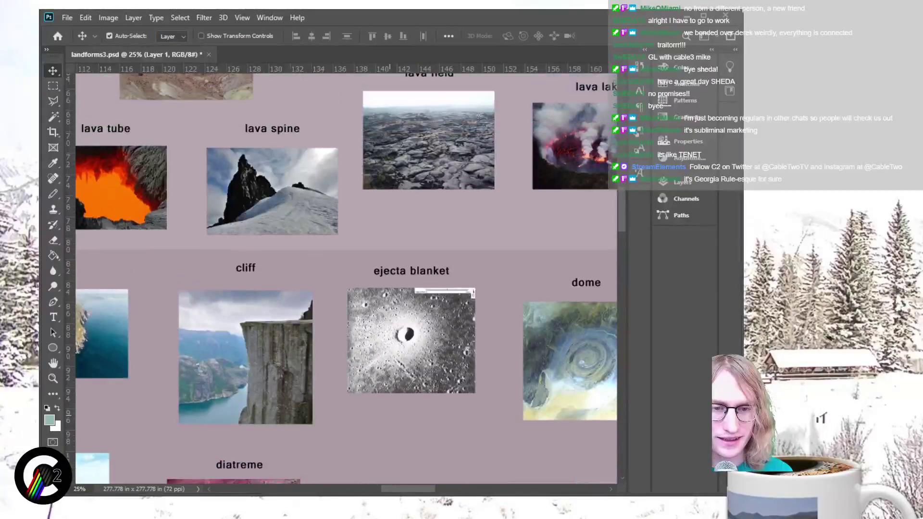
key("ctrl+plus")
key("ctrl+plus")
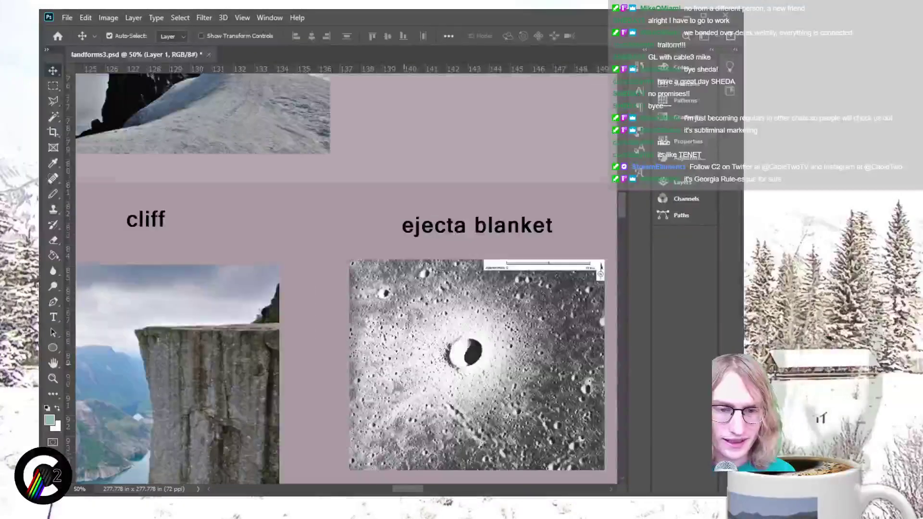
scroll(346, 279, "down", 2)
scroll(346, 278, "right", 5)
scroll(346, 278, "left", 4)
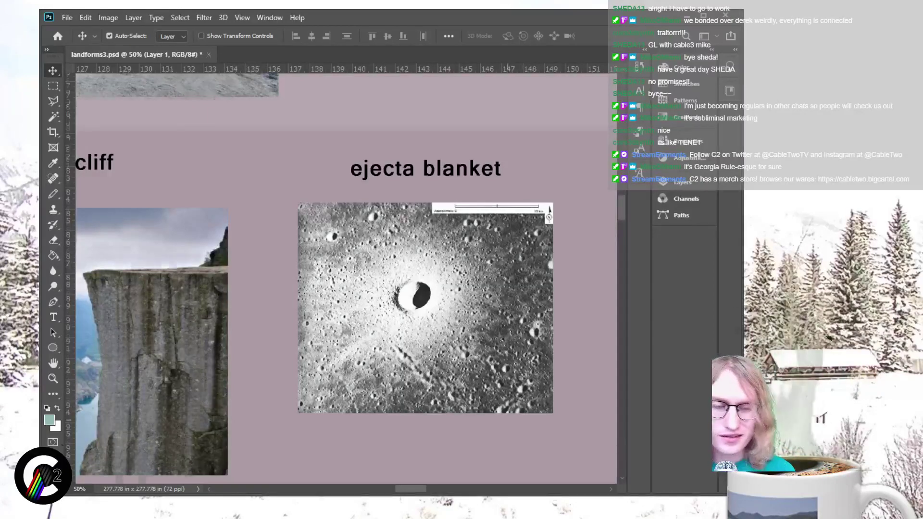
scroll(337, 278, "up", 1)
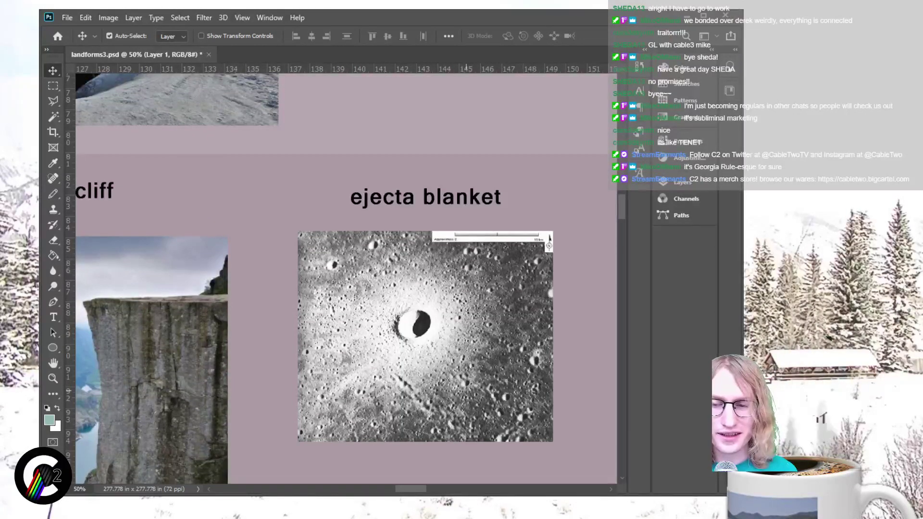
scroll(342, 279, "down", 1)
scroll(341, 279, "left", 3)
scroll(346, 279, "left", 3)
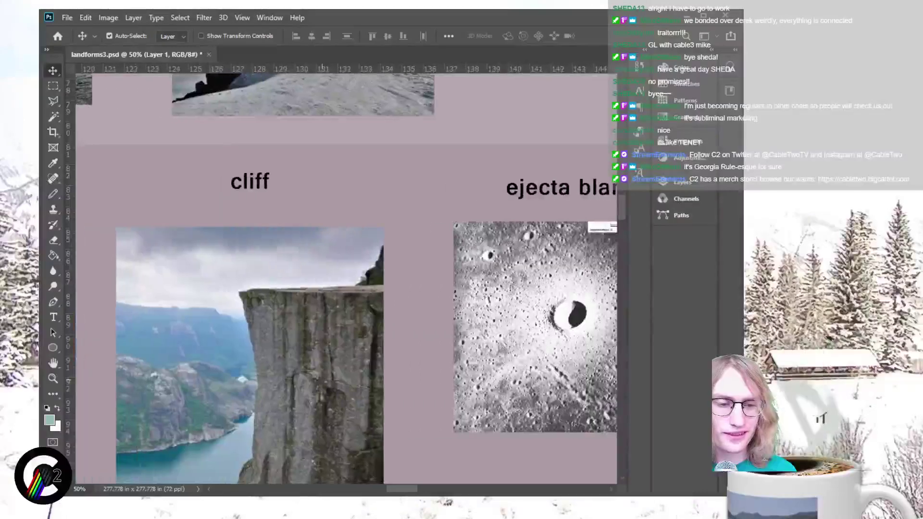
scroll(346, 279, "down", 1)
scroll(346, 279, "right", 2)
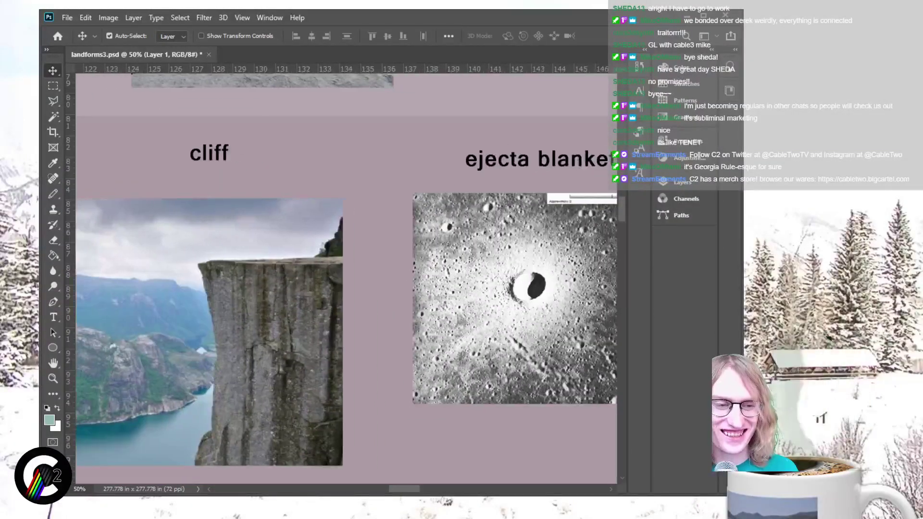
key("ctrl+minus")
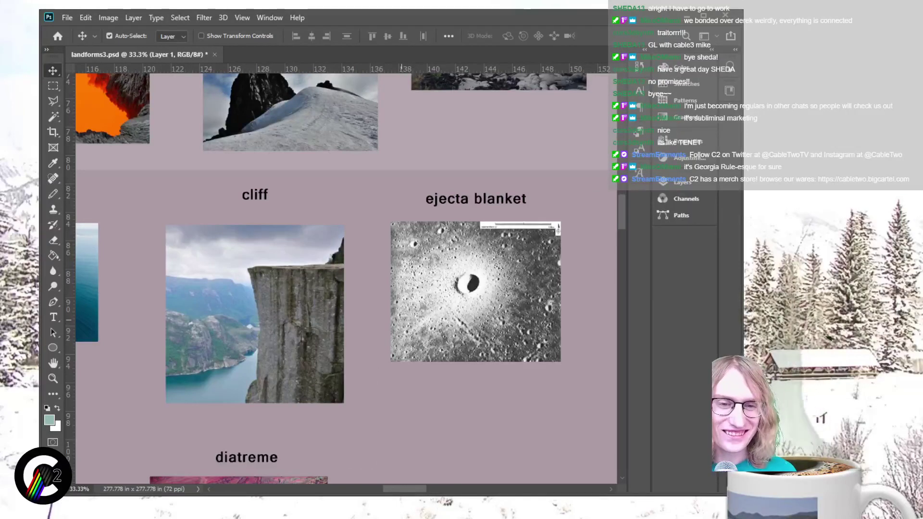
key("m")
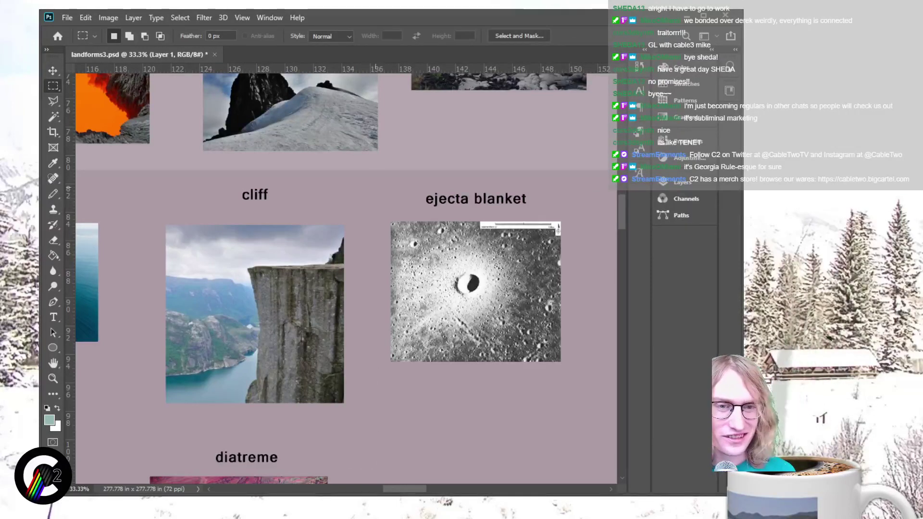
left_click_drag(576, 374, 578, 379)
left_click_drag(530, 288, 528, 308)
key("ctrl+d")
key("m")
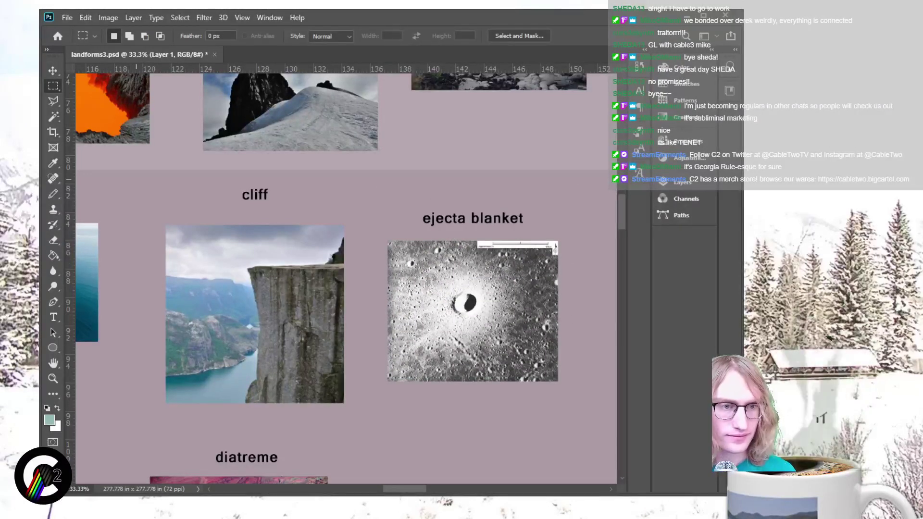
left_click_drag(521, 435, 597, 431)
key("v")
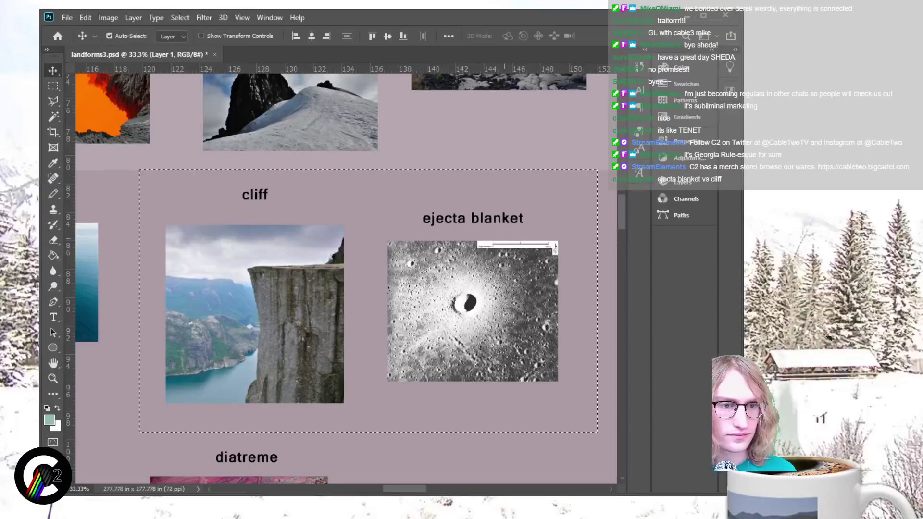
key("ctrl+d")
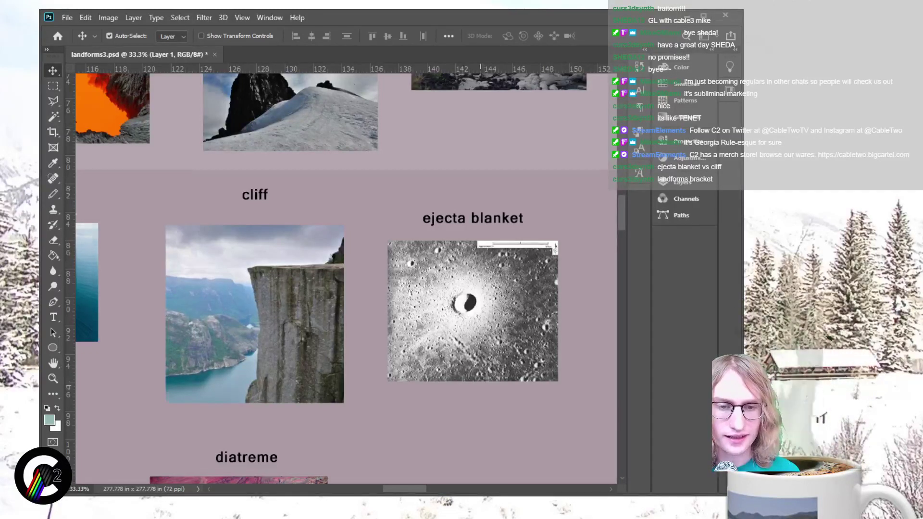
Step: Survey the collage, zooming in briefly on the labels and back out
scroll(481, 375, "up", 1)
scroll(421, 355, "up", 5)
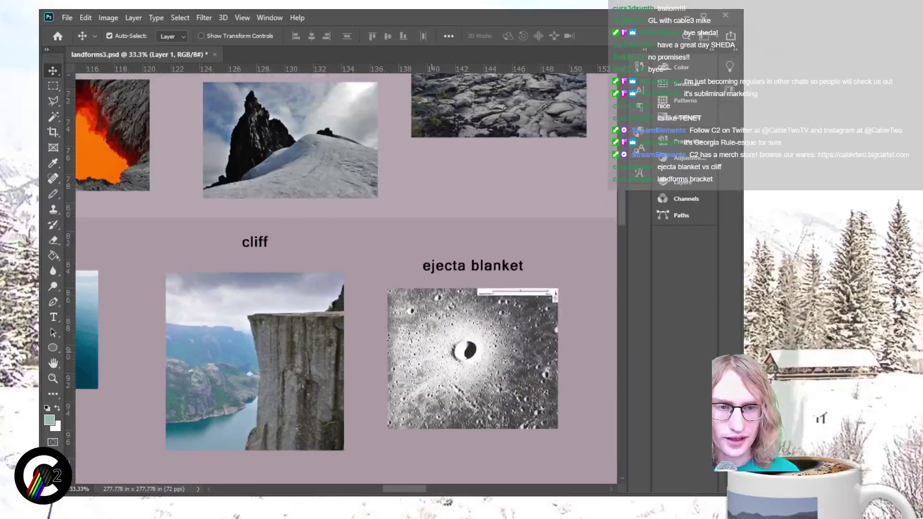
scroll(423, 289, "down", 4)
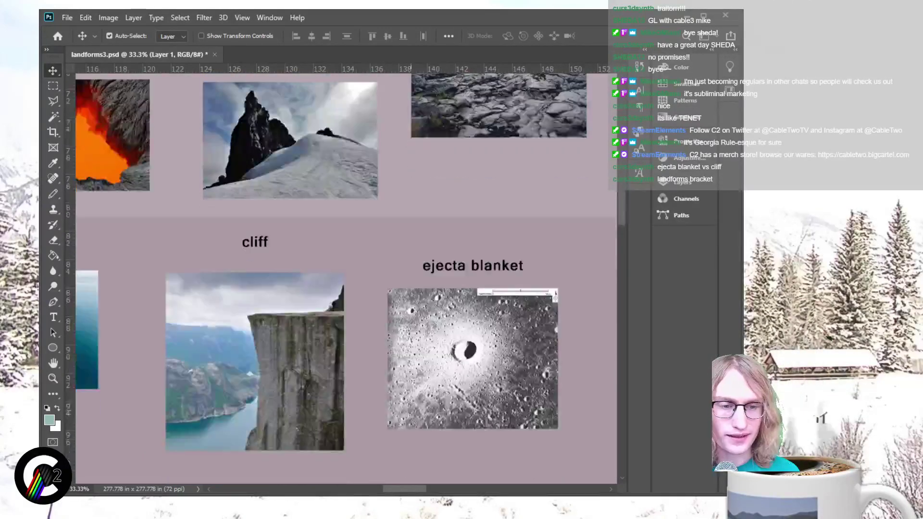
scroll(414, 289, "up", 1)
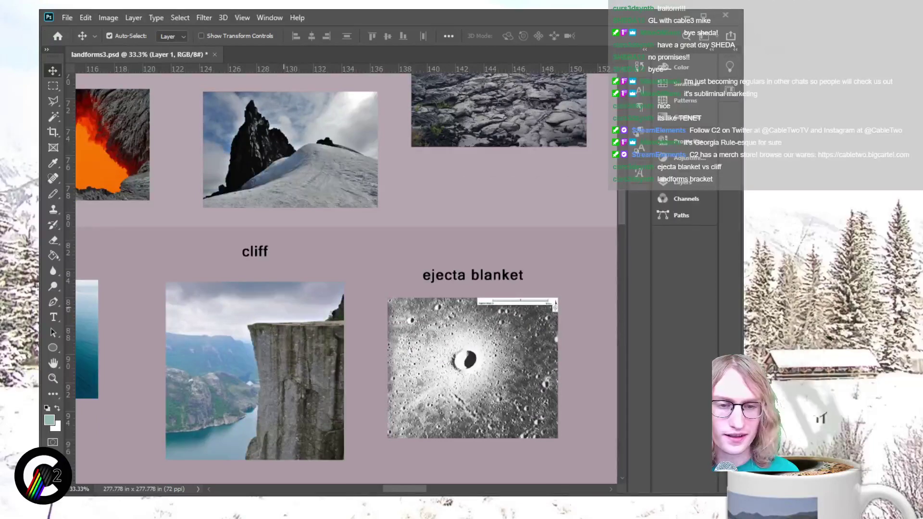
scroll(346, 279, "up", 2)
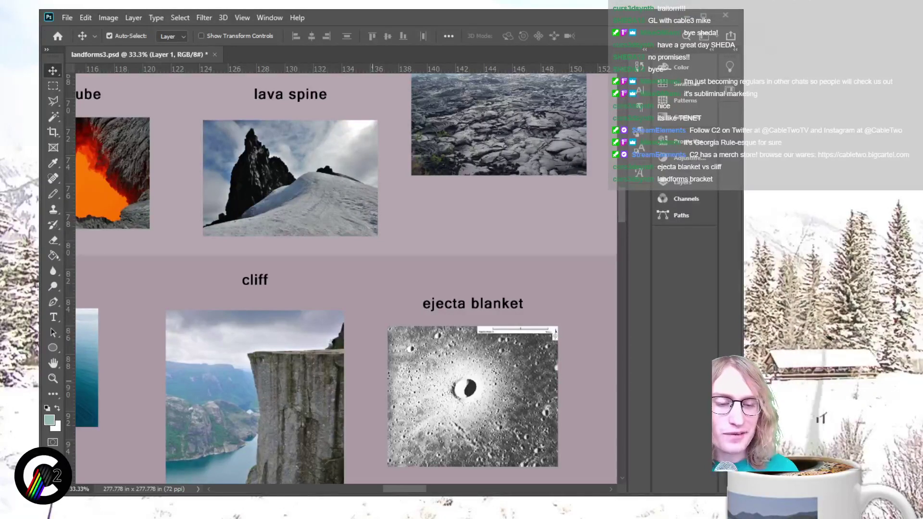
key("ctrl+plus")
key("ctrl+plus")
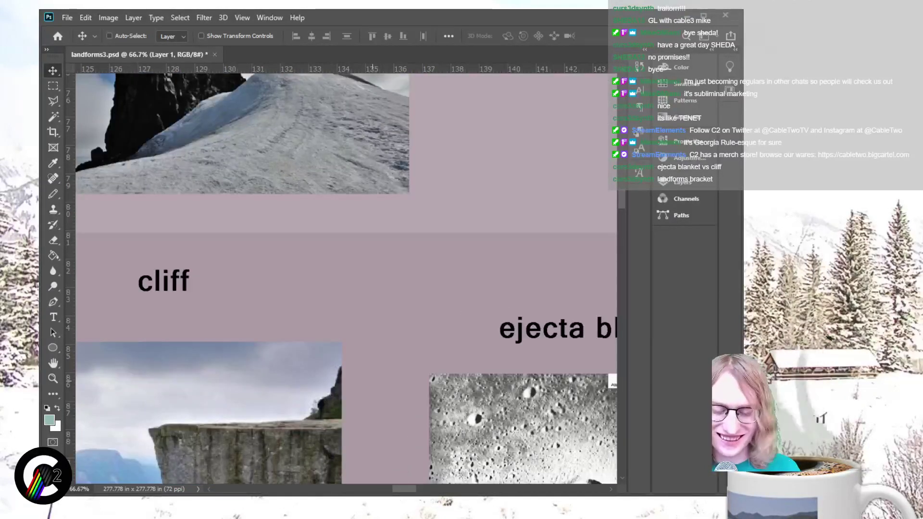
key("ctrl+minus")
key("ctrl+minus")
key("ctrl+minus")
key("ctrl+minus")
Step: Pan across the canvas to the lagoon area showing delta, lagoon and gulf
scroll(346, 277, "down", 3)
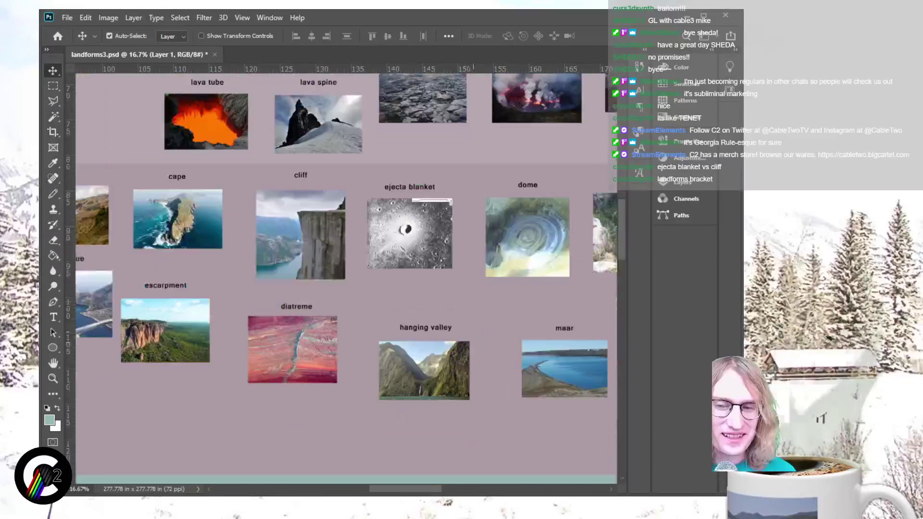
scroll(346, 277, "right", 8)
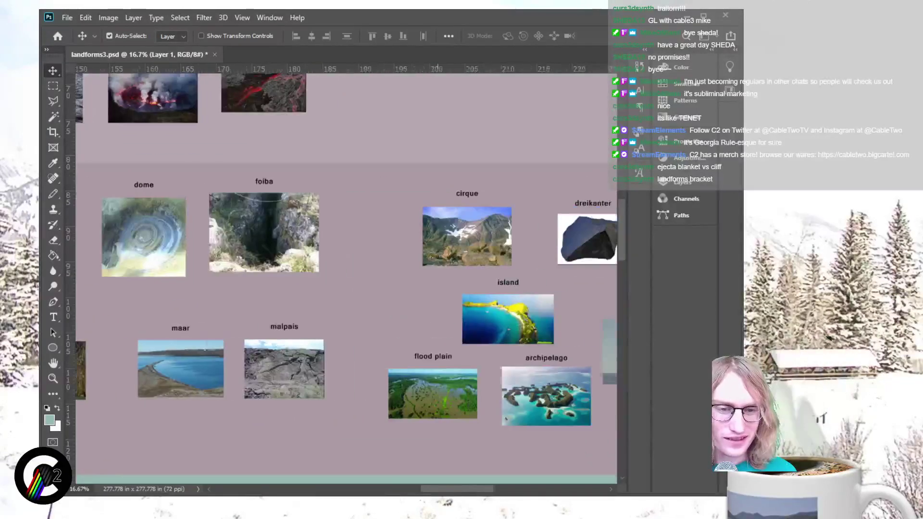
scroll(346, 276, "left", 15)
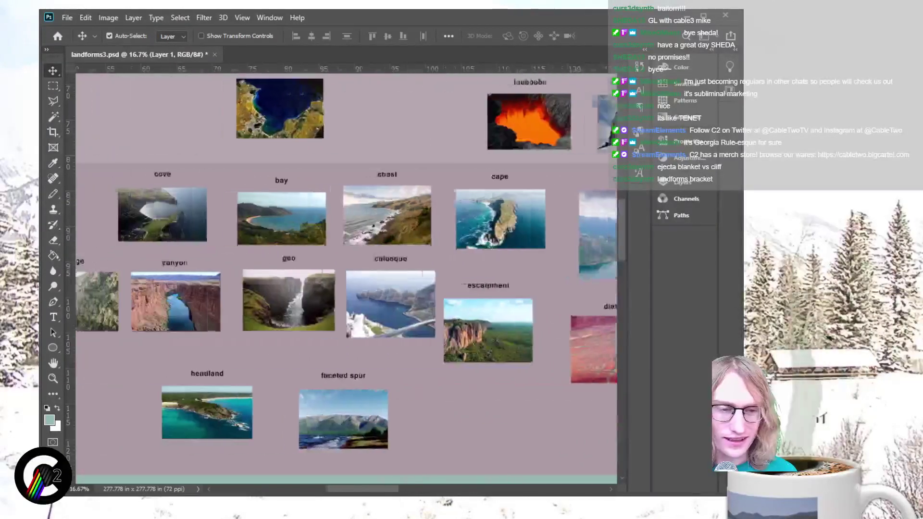
scroll(346, 277, "left", 4)
scroll(346, 277, "right", 2)
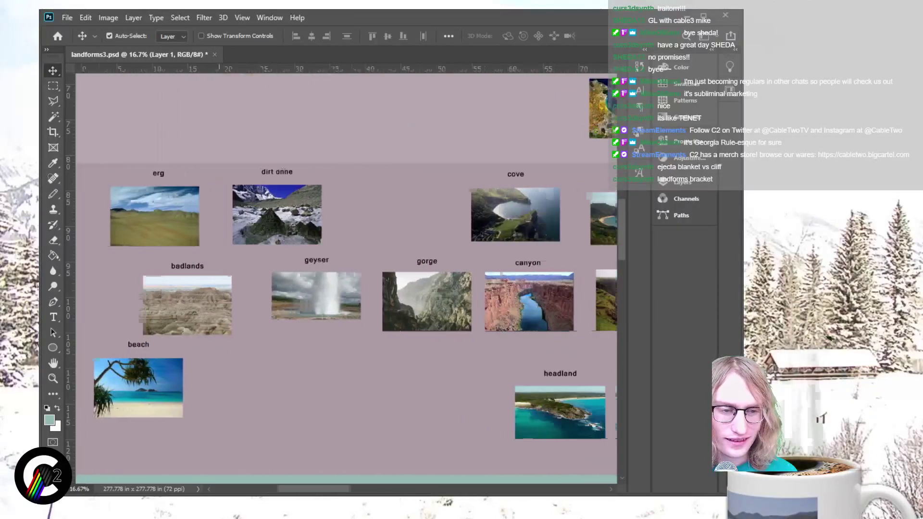
scroll(346, 276, "up", 1)
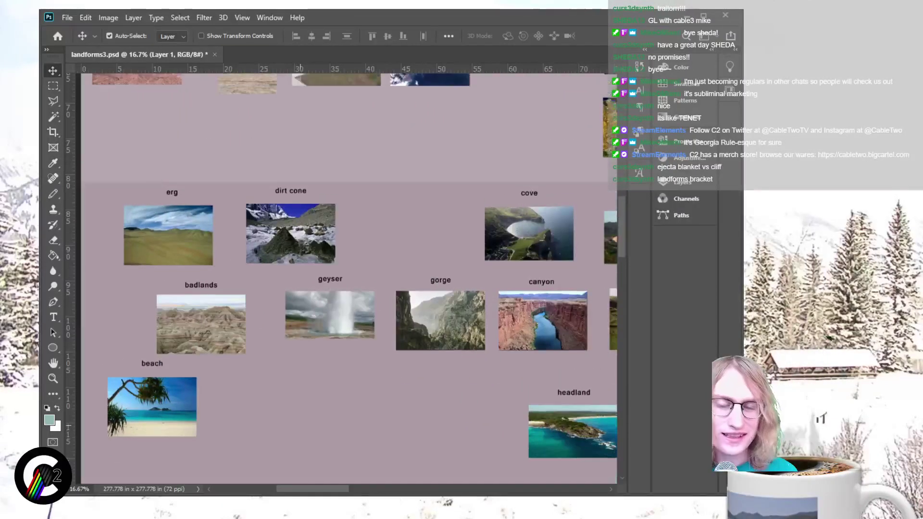
scroll(346, 276, "up", 5)
scroll(347, 276, "down", 6)
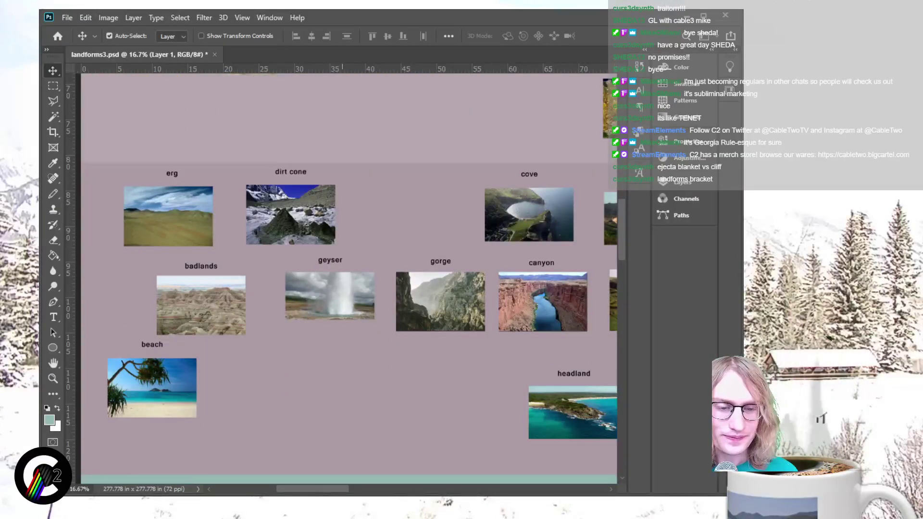
scroll(346, 277, "right", 15)
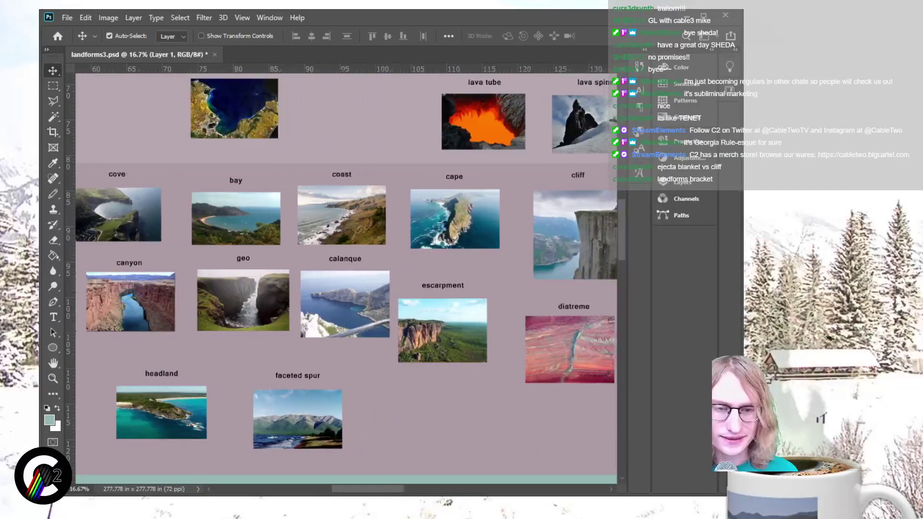
scroll(346, 276, "left", 6)
scroll(347, 276, "up", 7)
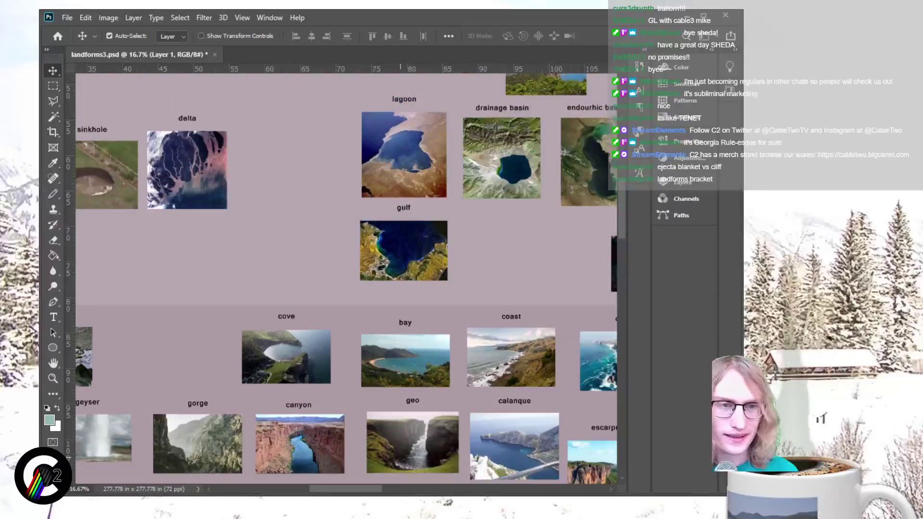
scroll(346, 276, "up", 5)
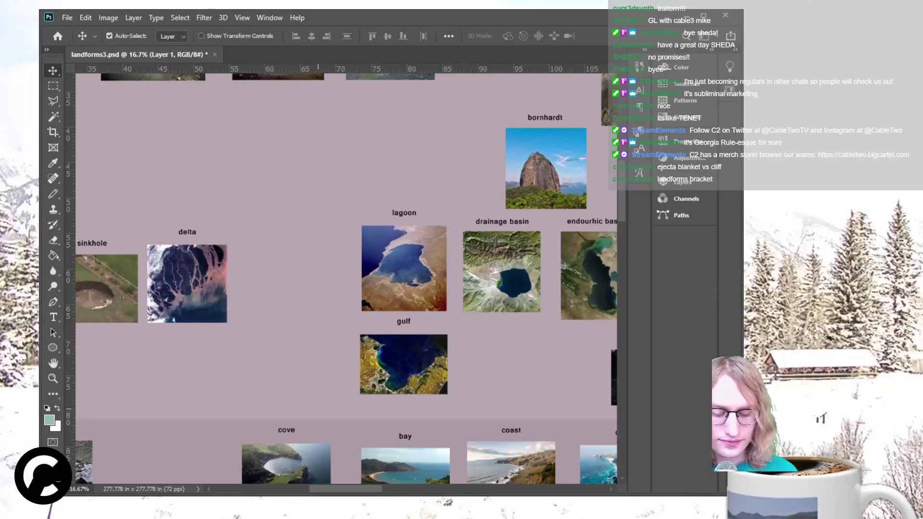
key("m")
left_click_drag(138, 225, 229, 330)
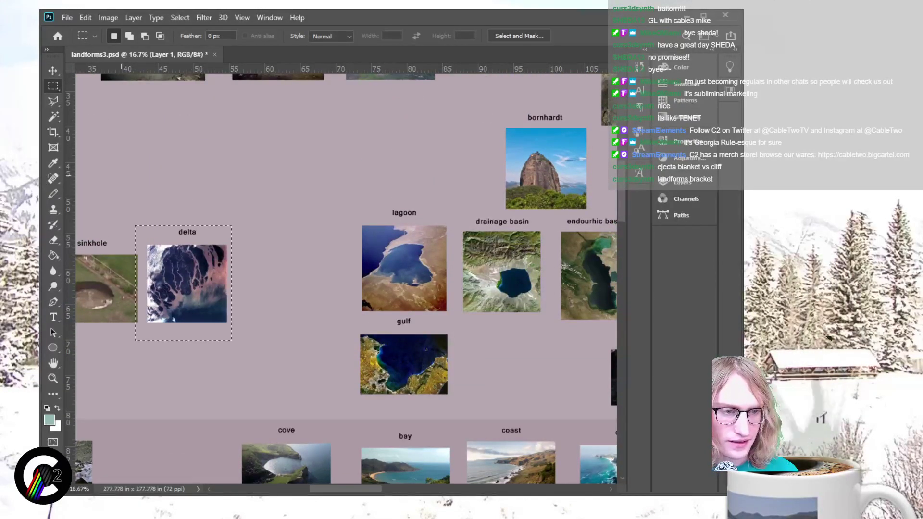
left_click_drag(146, 217, 244, 343)
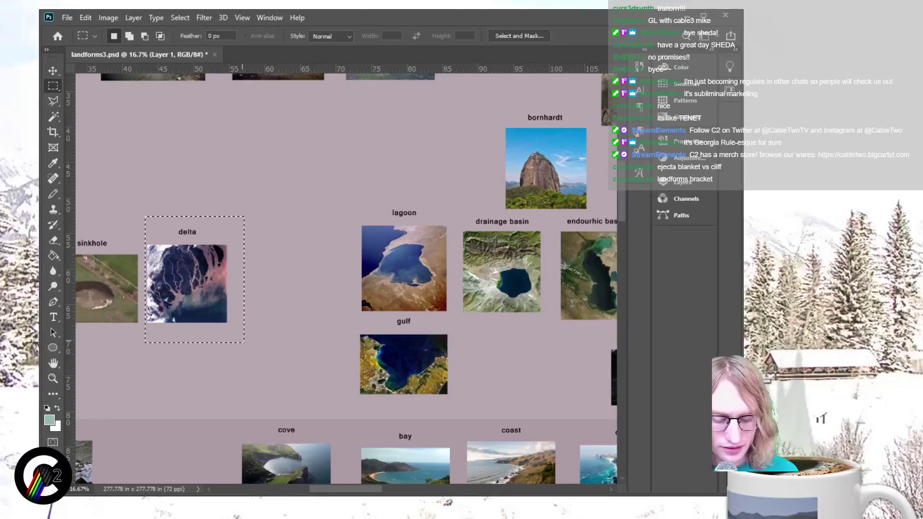
key("v")
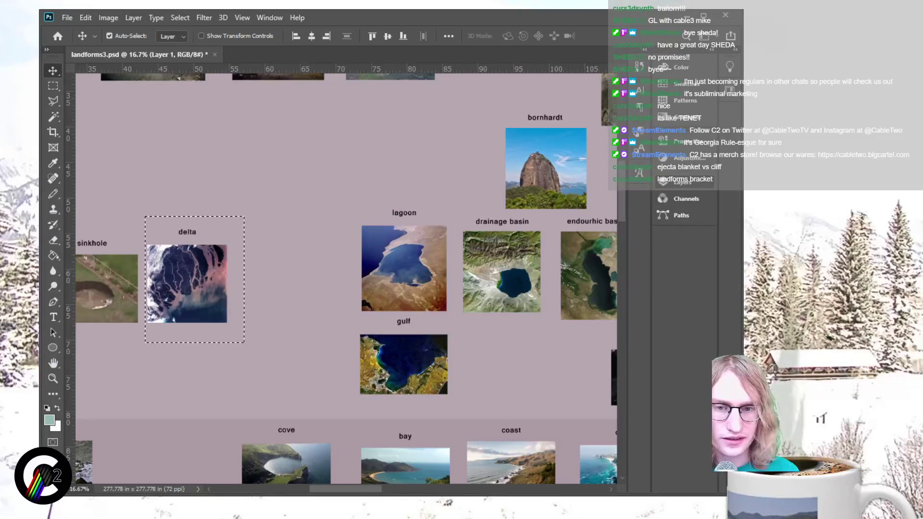
key("ctrl+j")
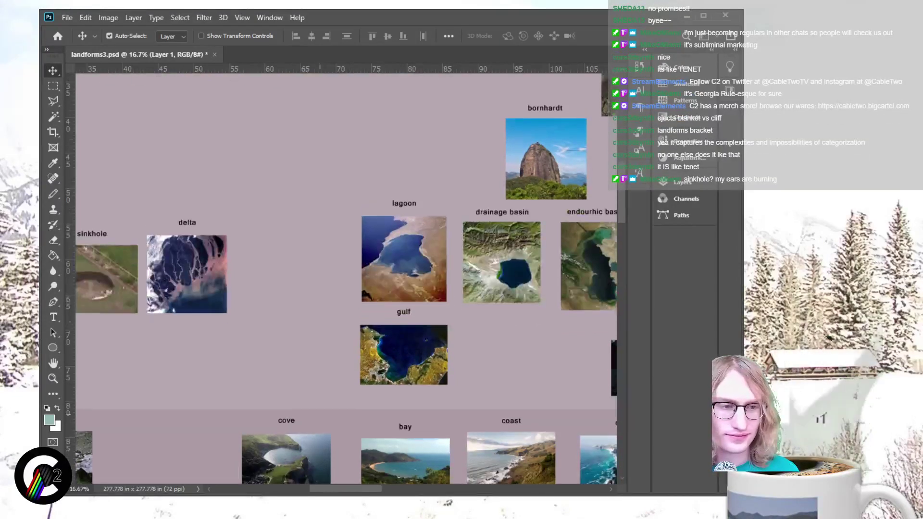
scroll(195, 301, "left", 5)
Step: Select the sinkhole and delta photos with labels and drag them rightward
key("m")
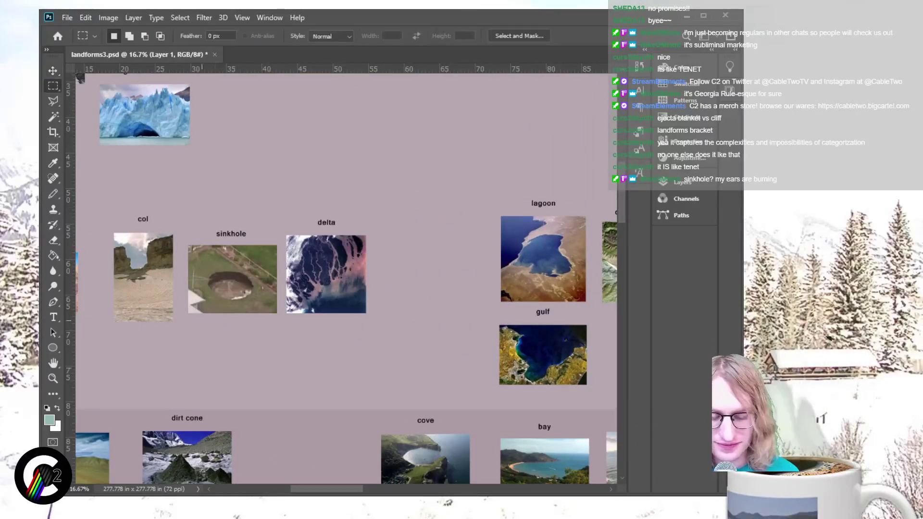
left_click_drag(350, 323, 378, 324)
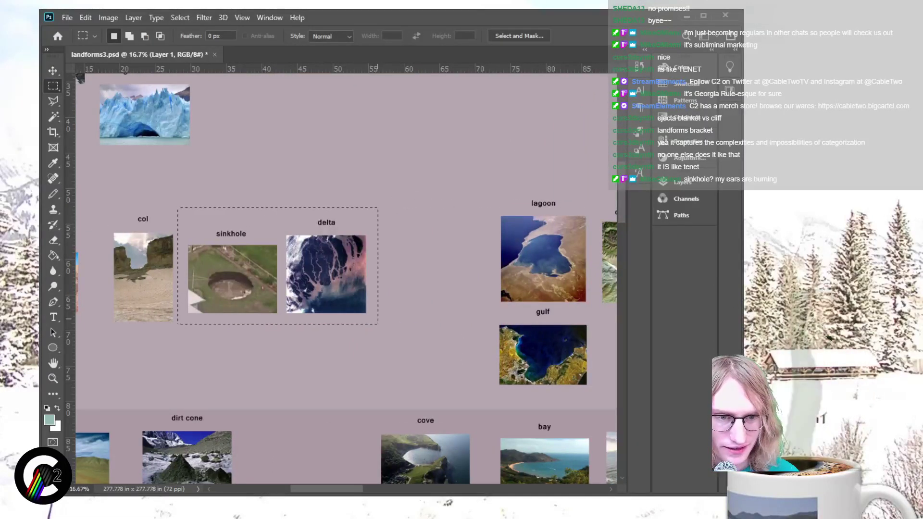
key("v")
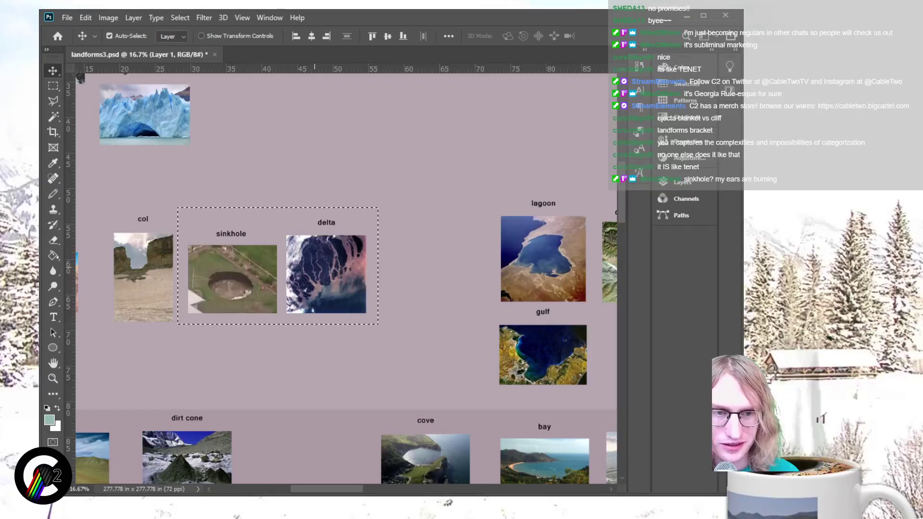
left_click_drag(278, 266, 387, 245)
Step: Fine-tune sinkhole and delta to sit just beside the lagoon photo, then review
scroll(387, 245, "up", 2)
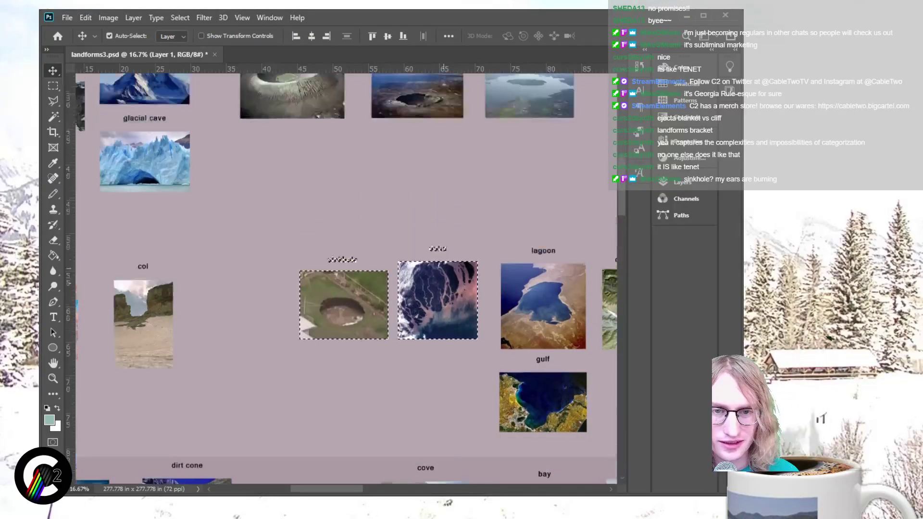
scroll(387, 245, "up", 4)
scroll(387, 244, "right", 6)
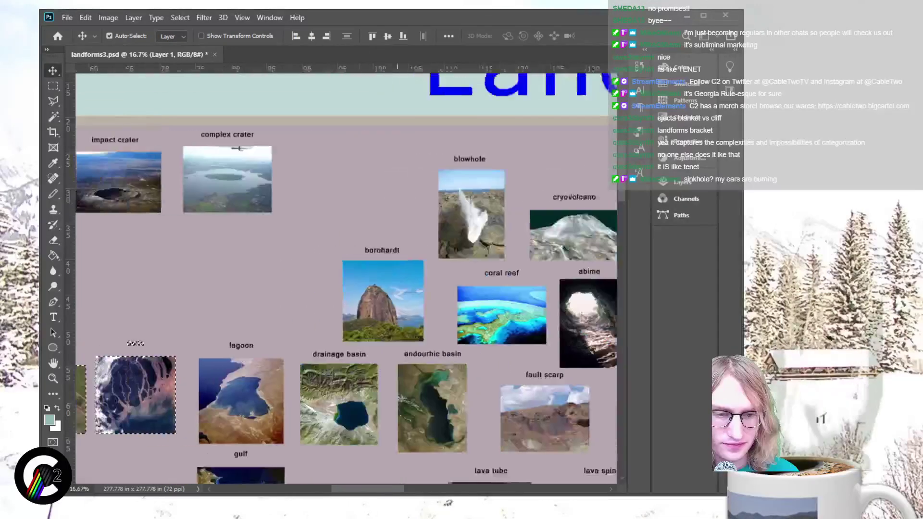
scroll(387, 245, "left", 4)
scroll(387, 244, "down", 5)
mouse_move(336, 262)
left_mouse_down()
mouse_move(348, 267)
mouse_move(341, 272)
left_mouse_up()
scroll(342, 272, "up", 1)
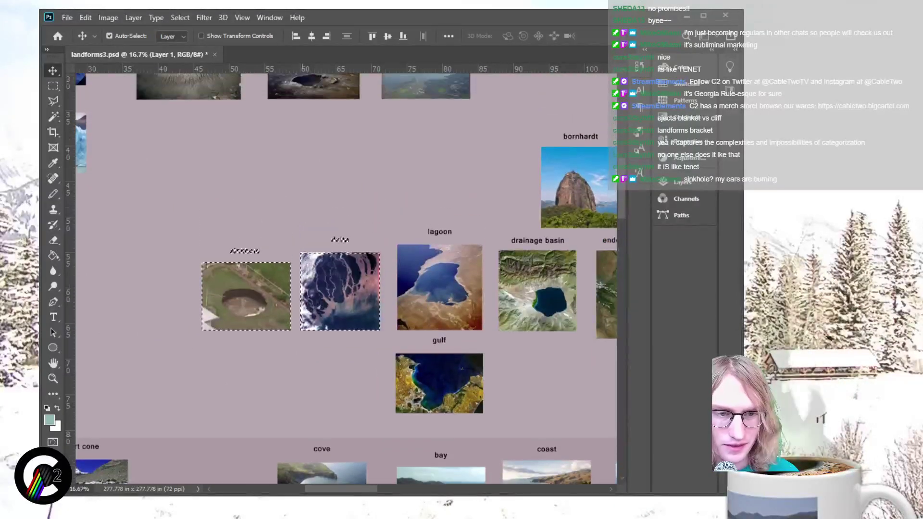
scroll(345, 277, "right", 2)
scroll(345, 277, "down", 2)
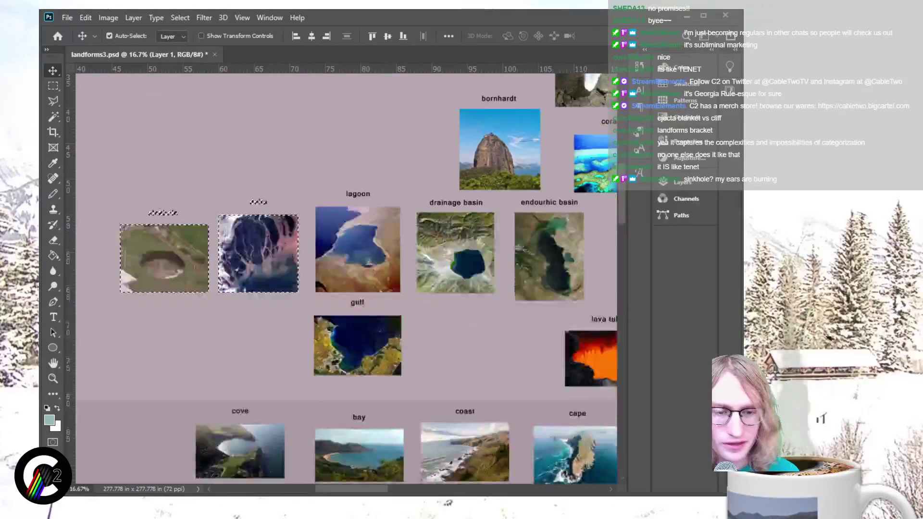
scroll(346, 277, "right", 2)
scroll(345, 277, "left", 9)
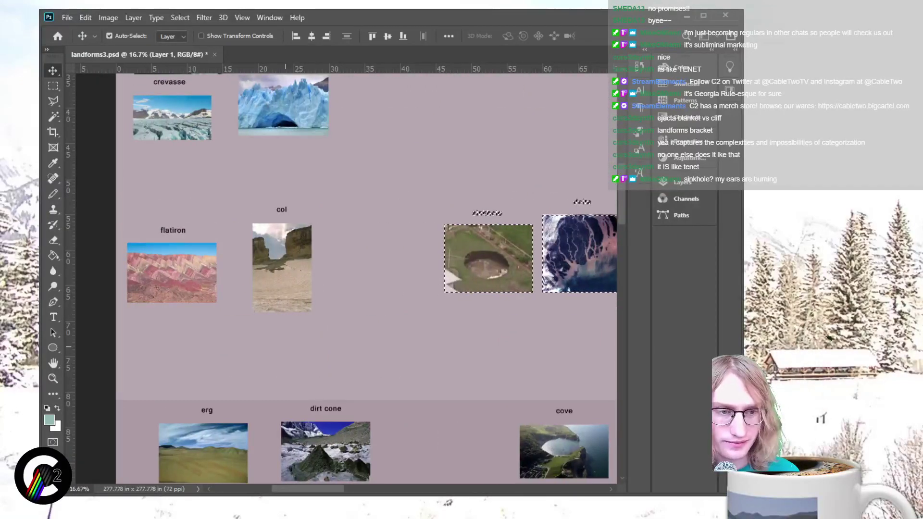
scroll(345, 277, "up", 5)
scroll(346, 277, "down", 7)
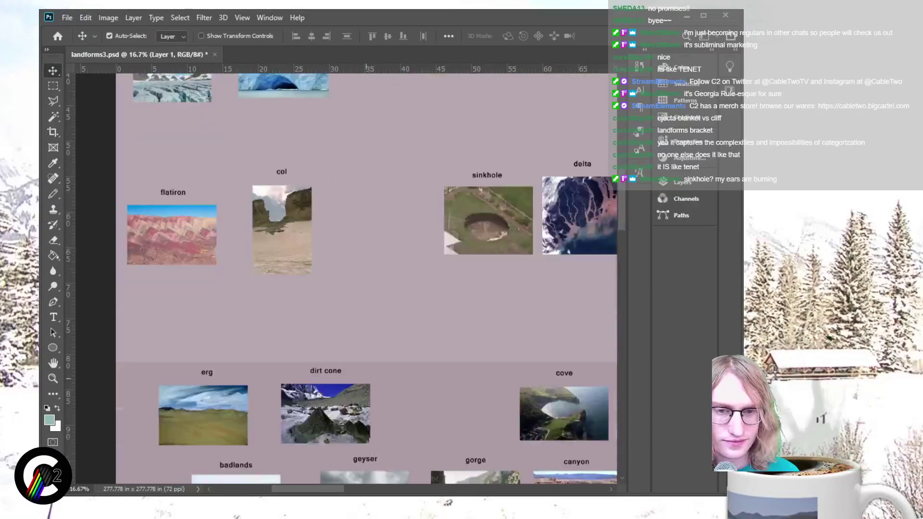
scroll(345, 277, "down", 12)
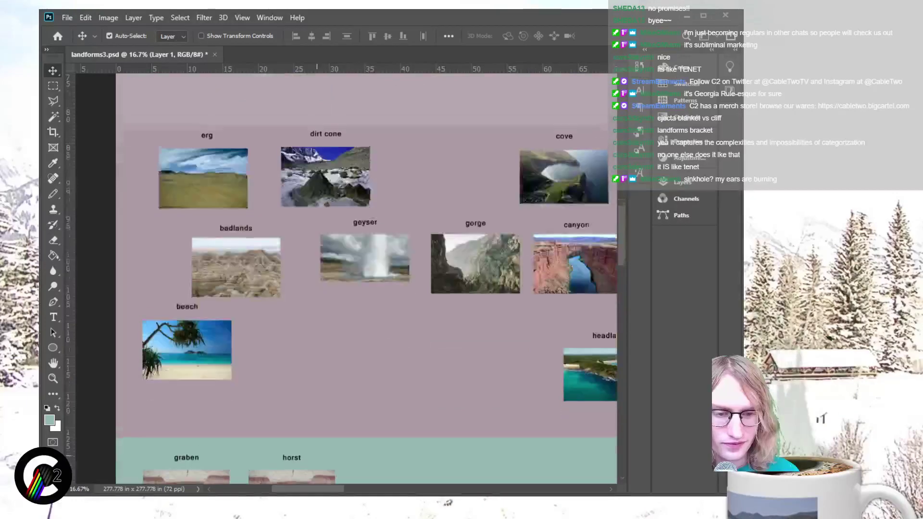
scroll(345, 277, "up", 3)
scroll(345, 278, "down", 4)
scroll(345, 277, "up", 3)
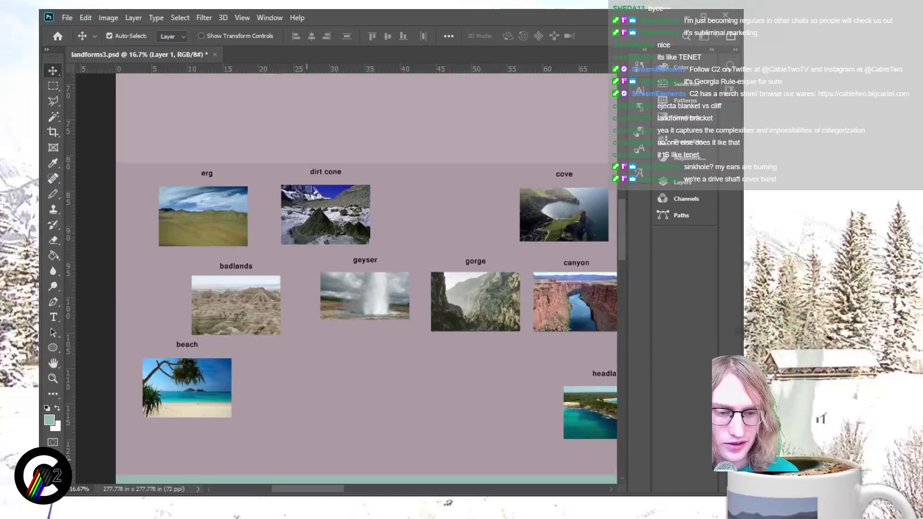
scroll(346, 277, "right", 20)
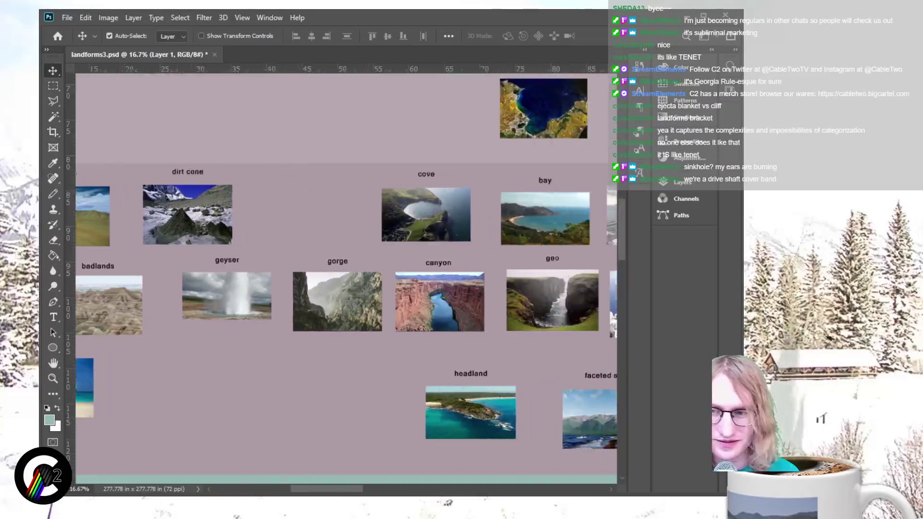
scroll(346, 277, "right", 8)
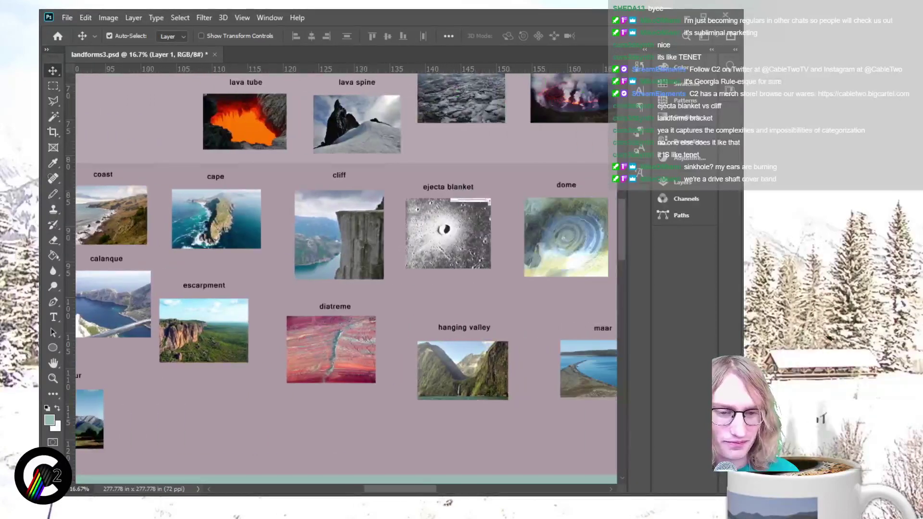
scroll(346, 277, "left", 19)
scroll(346, 277, "left", 10)
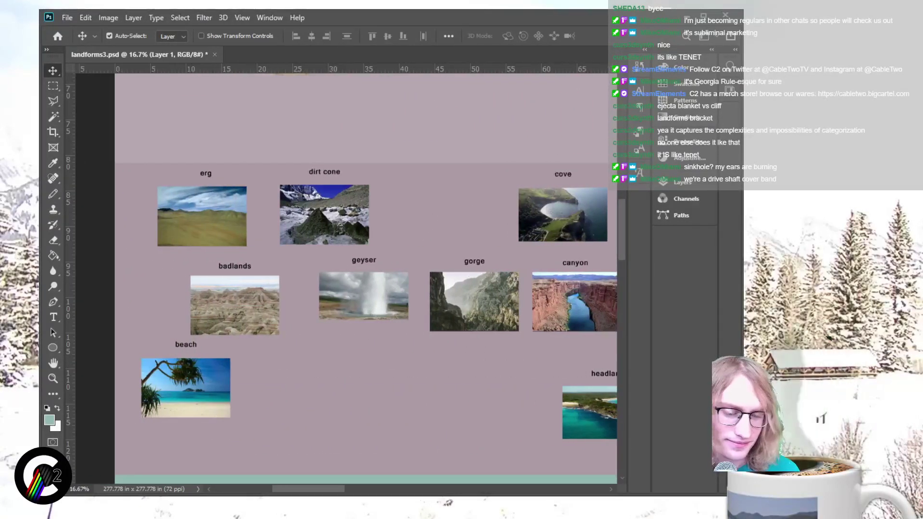
scroll(347, 278, "right", 10)
scroll(346, 277, "right", 20)
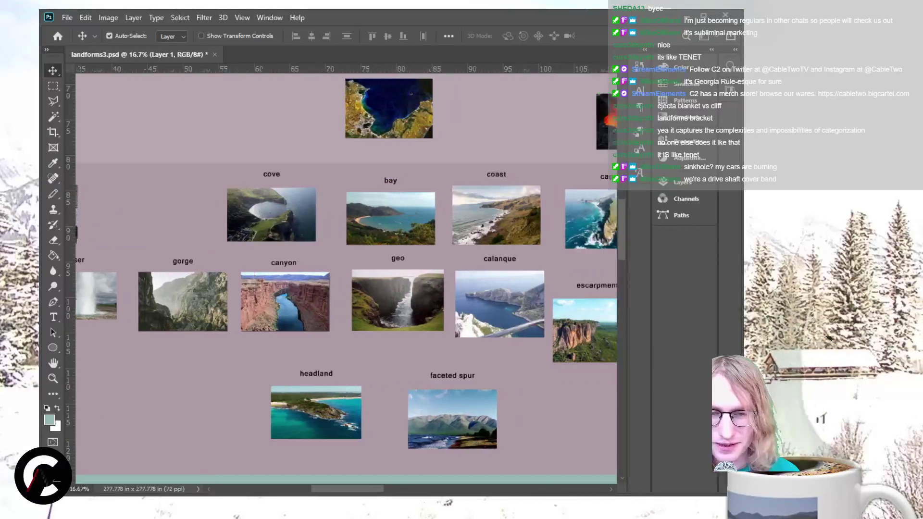
scroll(346, 277, "right", 5)
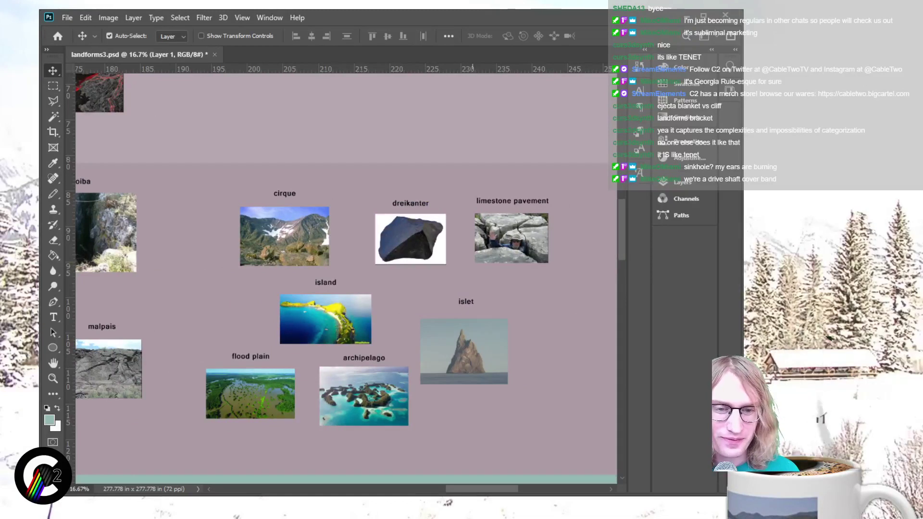
scroll(346, 277, "left", 2)
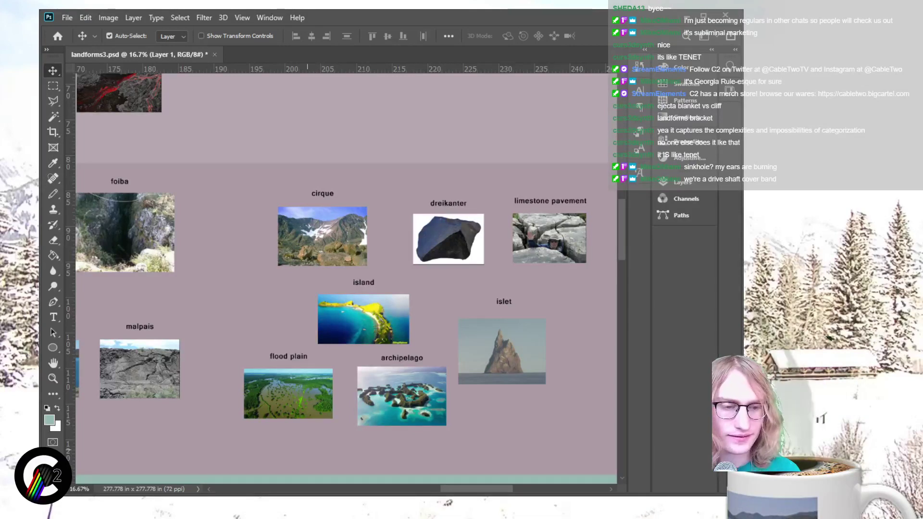
key("m")
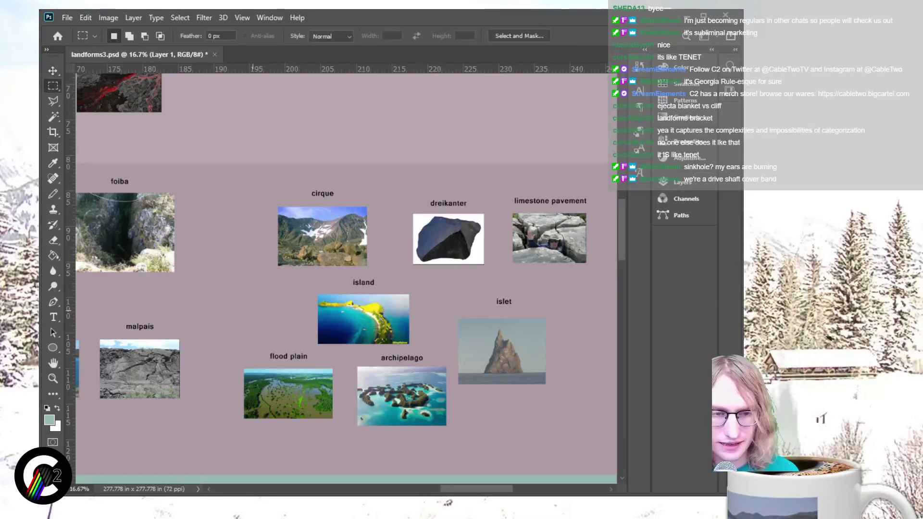
left_click_drag(528, 411, 561, 446)
left_click_drag(395, 277, 347, 284)
key("ctrl+minus")
key("ctrl+minus")
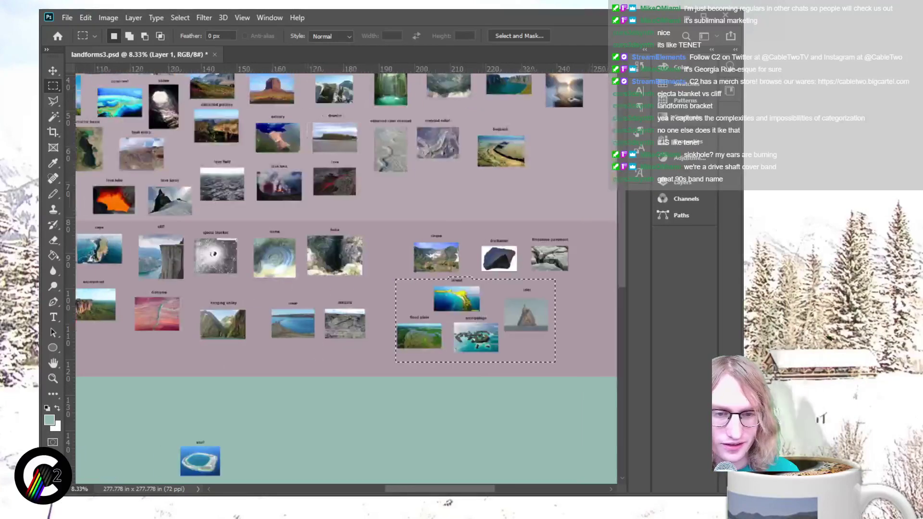
scroll(337, 240, "left", 3)
scroll(305, 161, "left", 12)
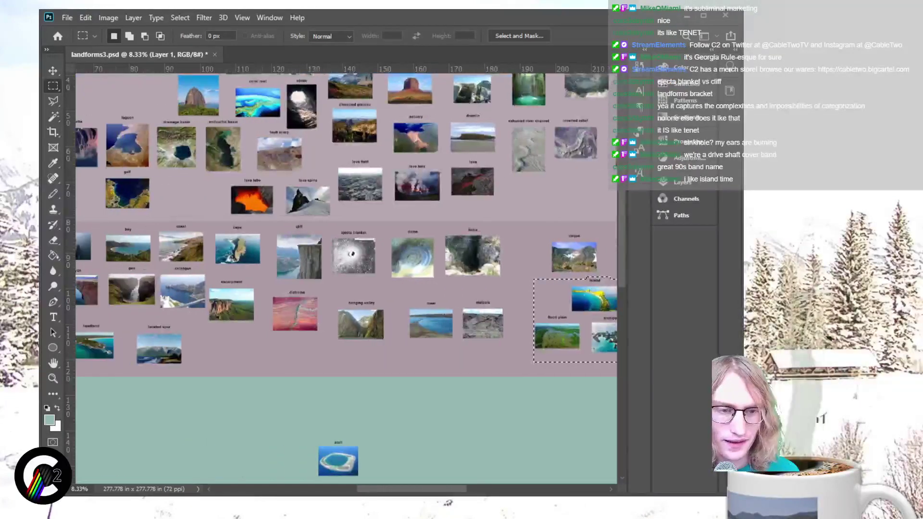
scroll(346, 274, "right", 13)
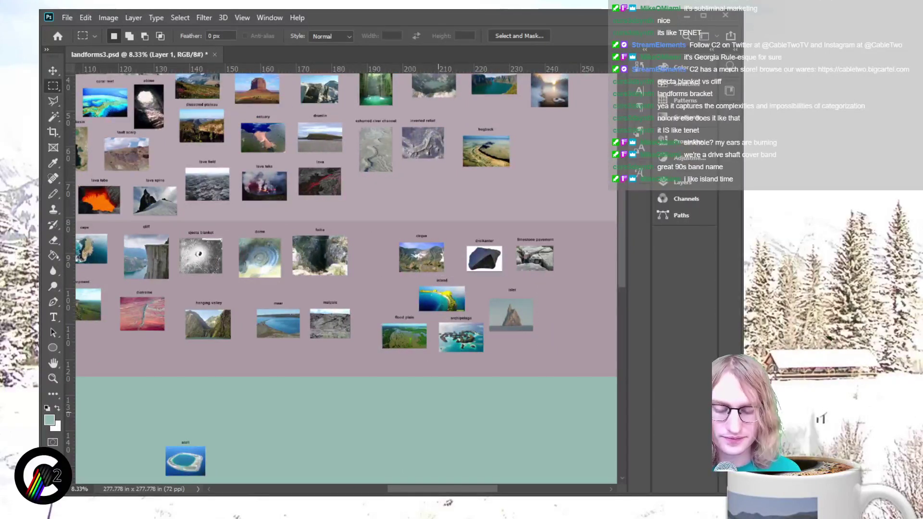
key("ctrl+plus")
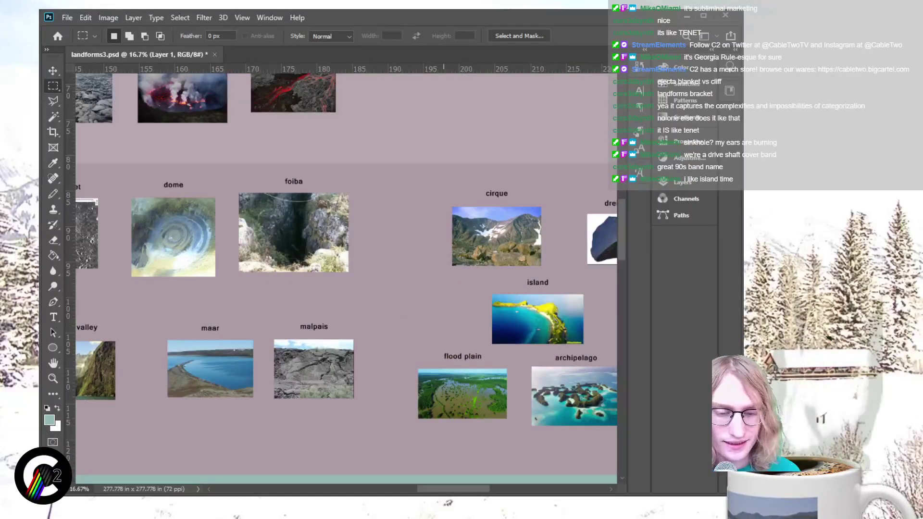
scroll(346, 274, "right", 5)
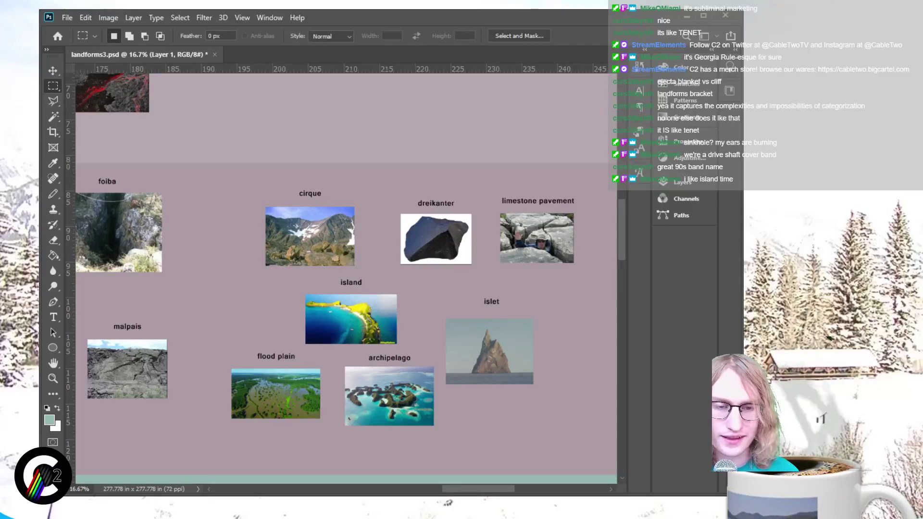
key("ctrl+minus")
key("ctrl+minus")
key("ctrl+minus")
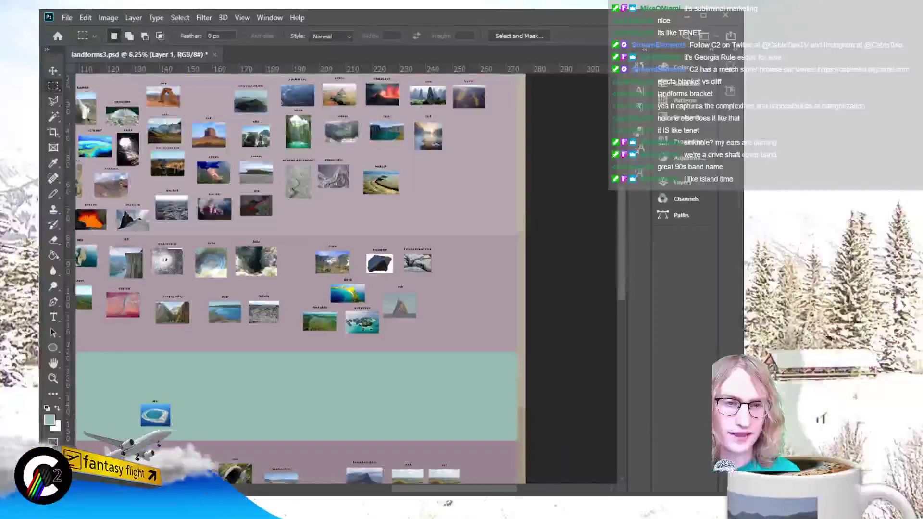
key("ctrl+plus")
key("ctrl+plus")
key("ctrl+plus")
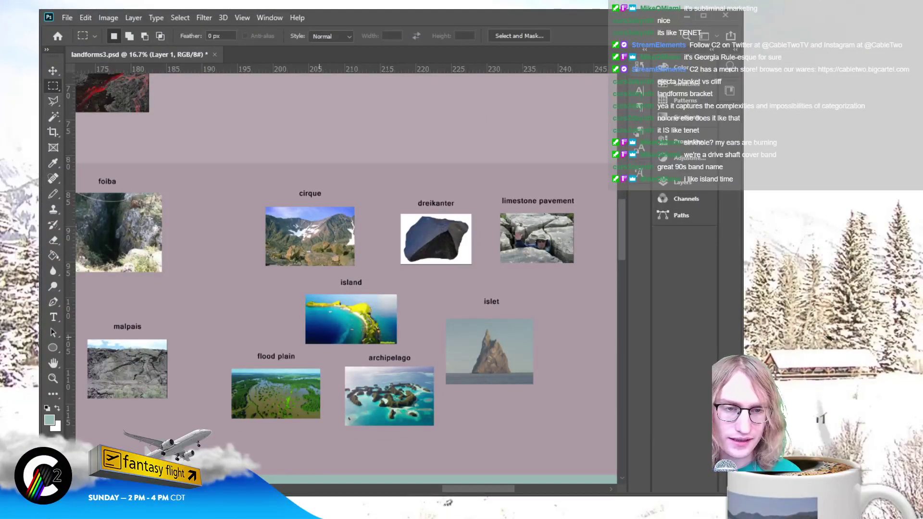
Step: Move the archipelago picture and label up between foiba and cirque
left_click_drag(335, 351, 447, 427)
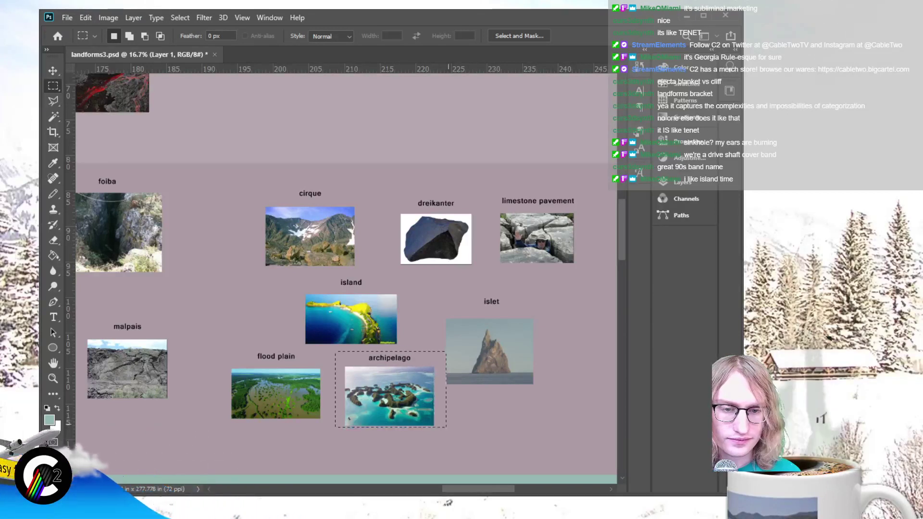
key("v")
left_click_drag(390, 397, 214, 237)
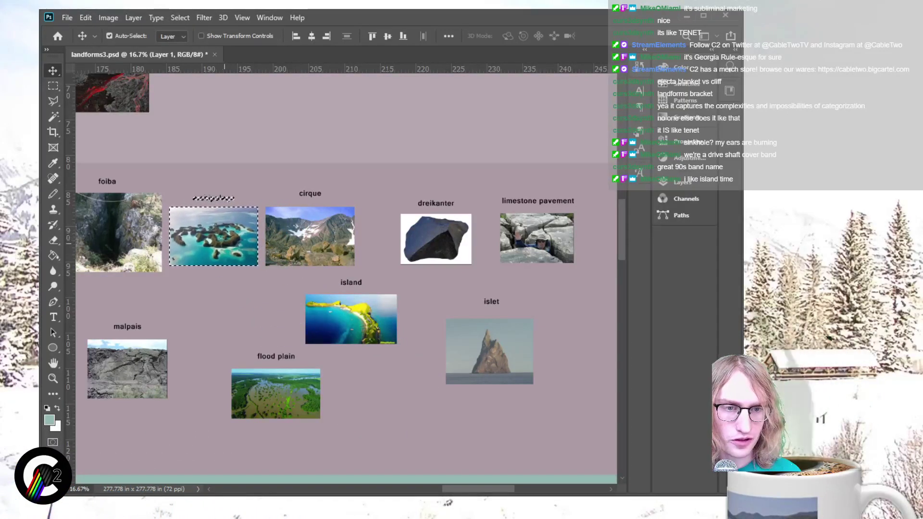
scroll(346, 274, "left", 6)
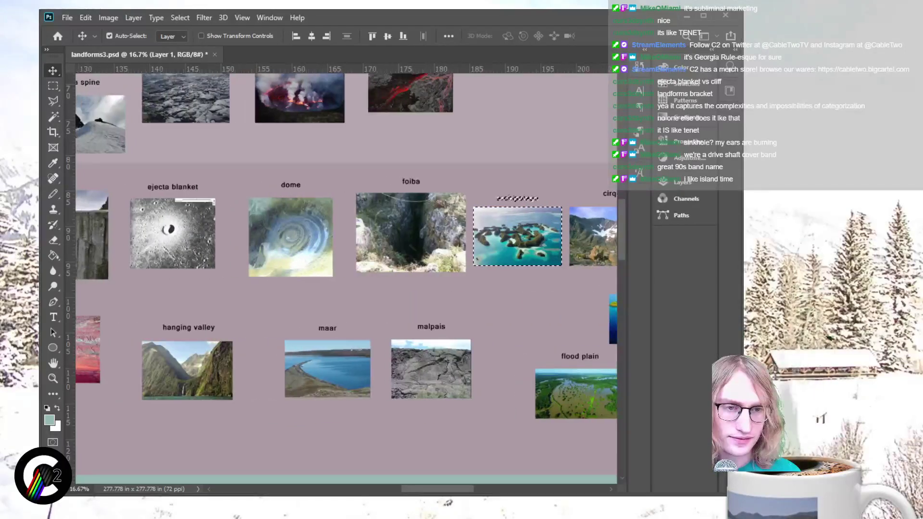
scroll(346, 274, "right", 10)
scroll(346, 274, "left", 7)
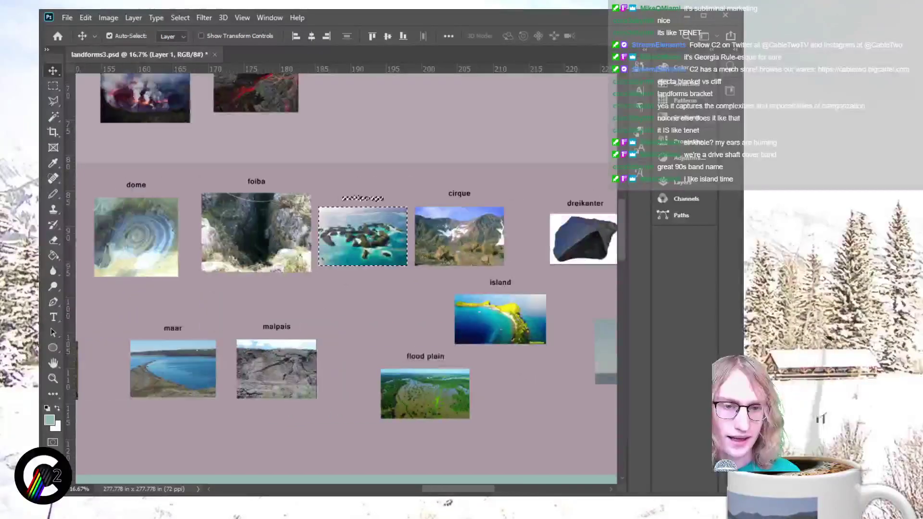
scroll(346, 274, "right", 1)
scroll(346, 274, "right", 4)
scroll(346, 274, "left", 1)
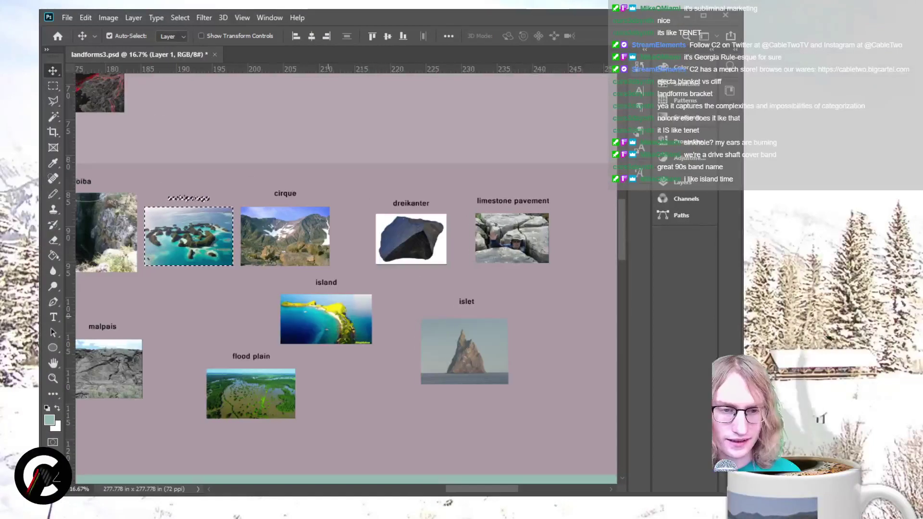
Step: Select the island and islet pictures with labels and drag them right and down
key("m")
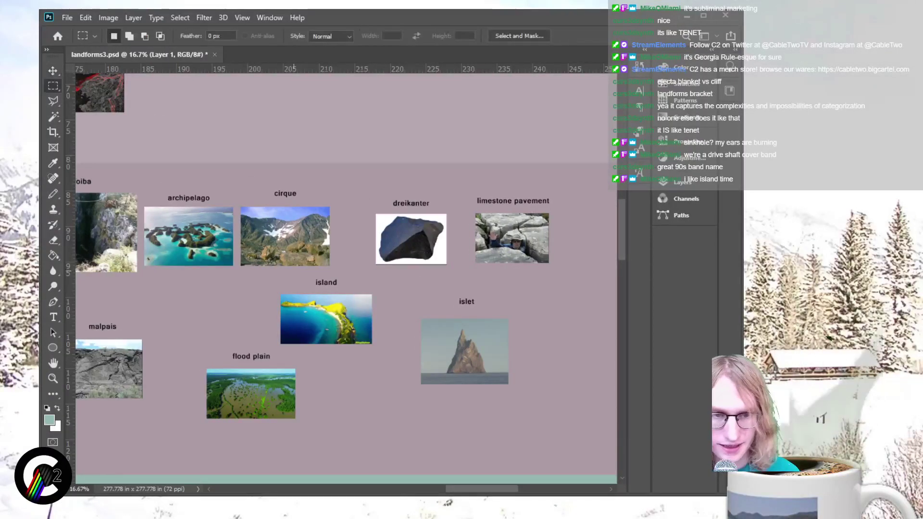
left_click_drag(283, 276, 402, 358)
left_click_drag(273, 279, 385, 348)
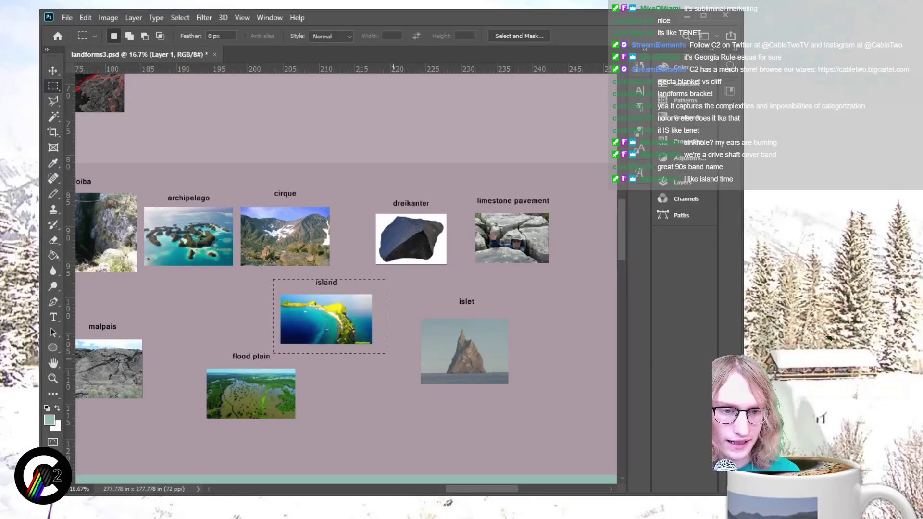
left_click_drag(468, 374, 410, 283)
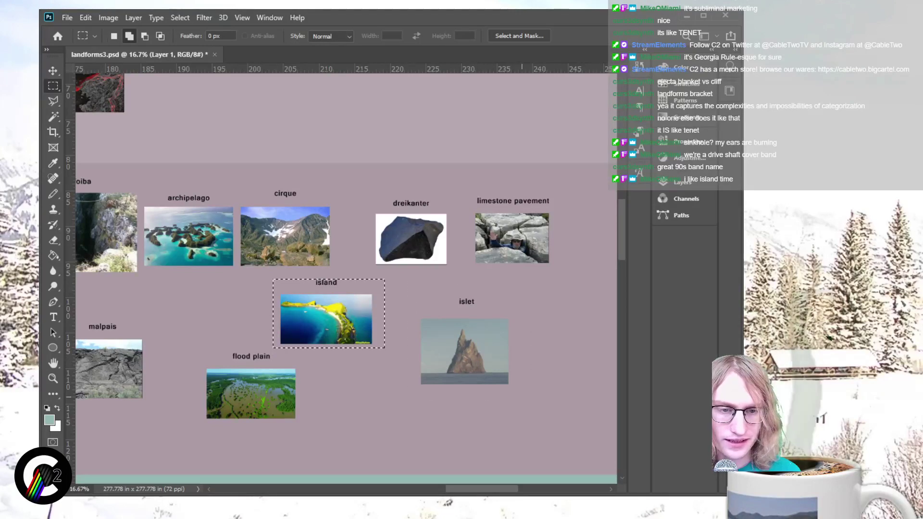
key("v")
left_click_drag(326, 320, 390, 367)
scroll(390, 368, "down", 3)
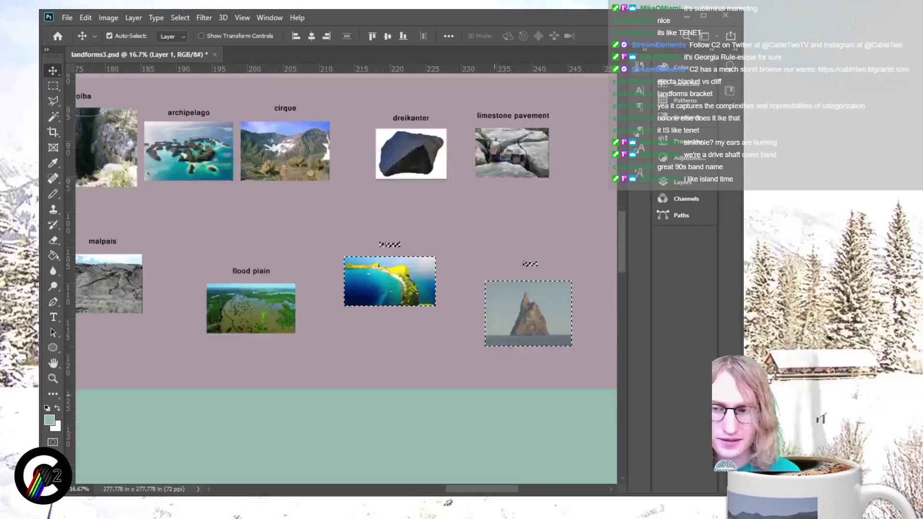
scroll(346, 279, "right", 5)
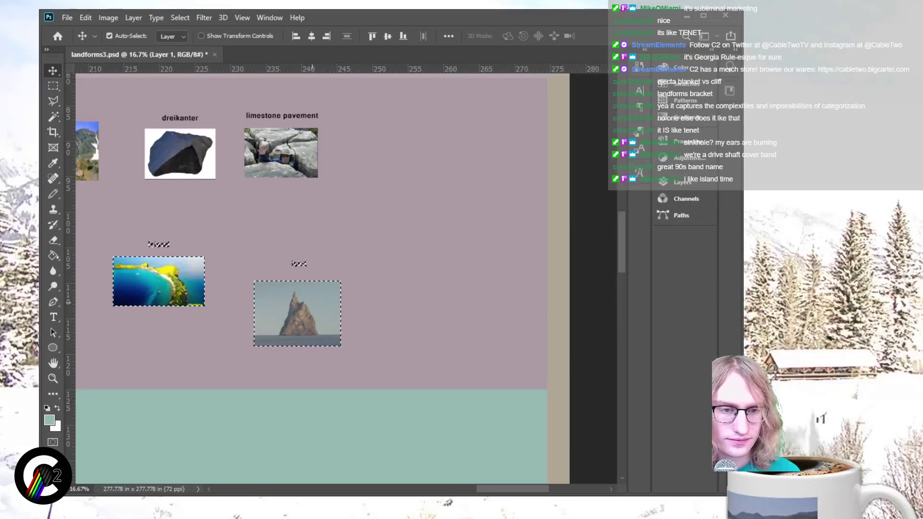
left_click_drag(312, 302, 506, 322)
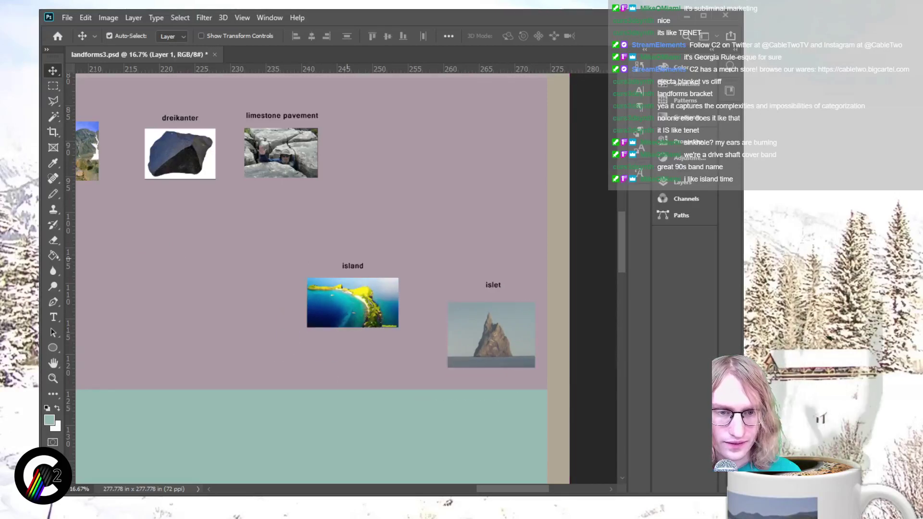
Step: Nudge the island picture lower right, deselect, and zoom out to check the band
key("m")
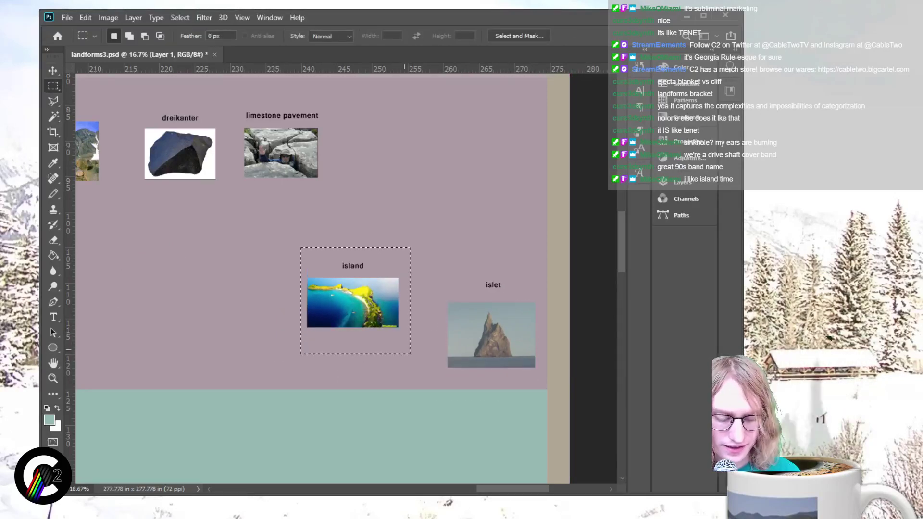
key("v")
left_click_drag(353, 303, 371, 341)
key("ctrl+d")
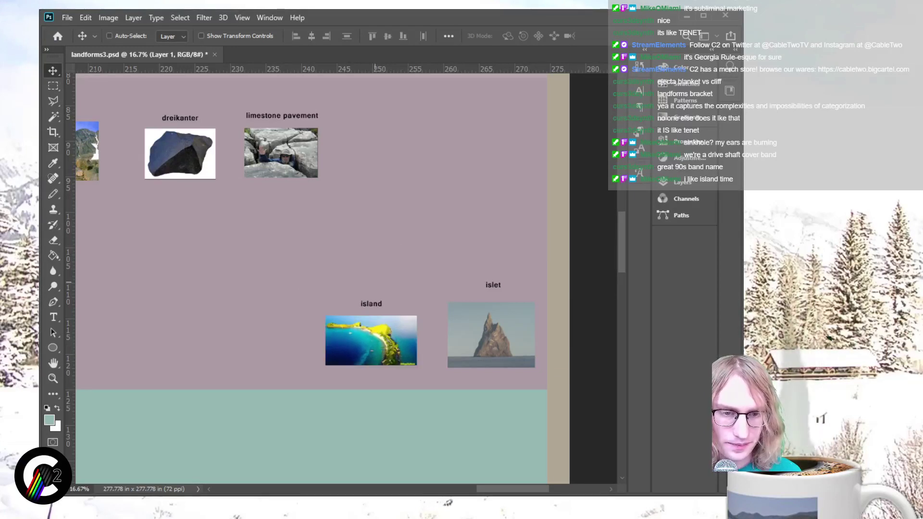
key("ctrl+minus")
key("ctrl+minus")
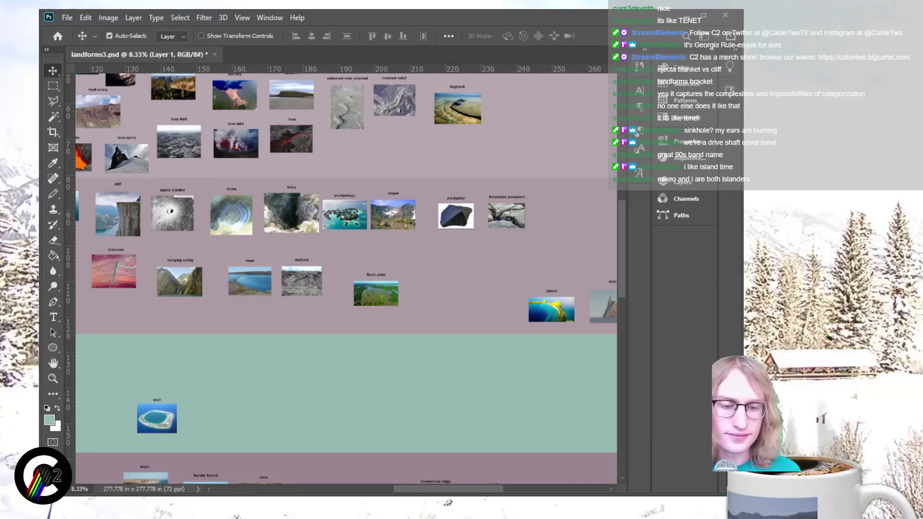
Step: Reselect island and islet, shift them a few pixels left, deselect, and zoom out
scroll(346, 278, "right", 3)
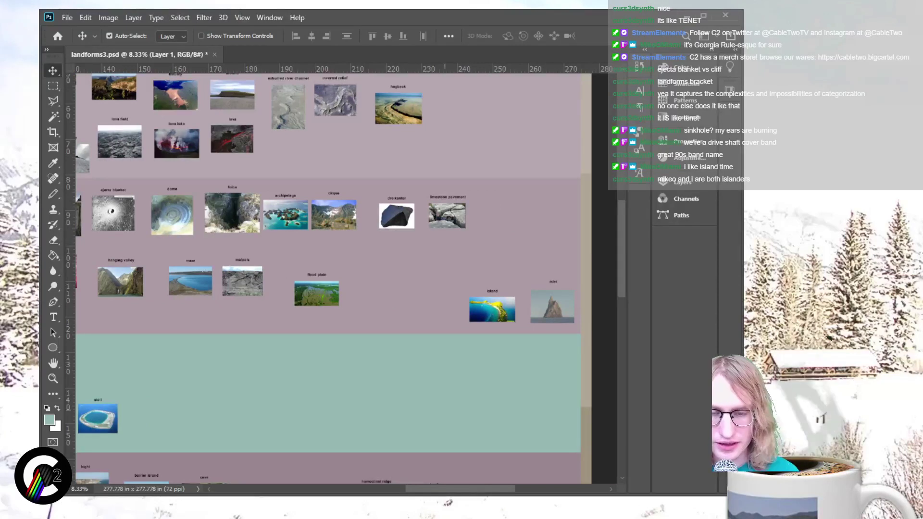
key("m")
left_click_drag(470, 275, 577, 339)
left_click_drag(441, 269, 575, 328)
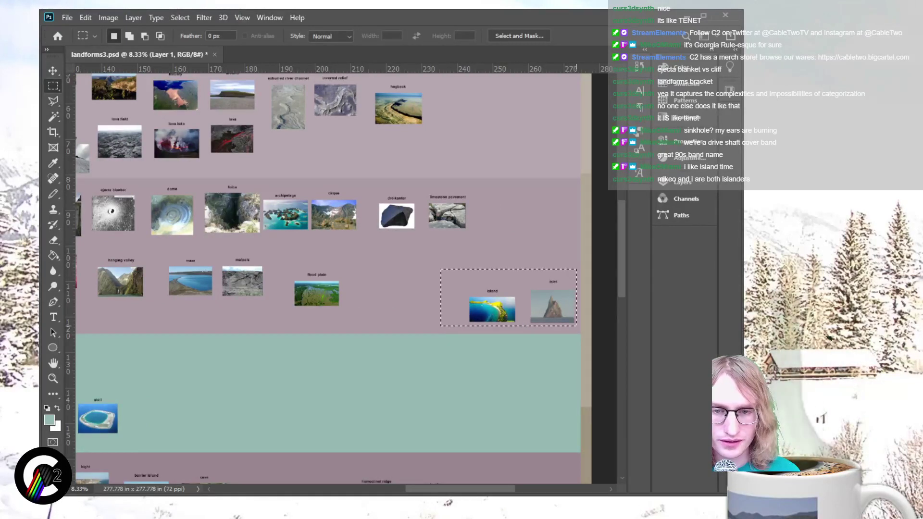
key("v")
left_click_drag(493, 309, 483, 309)
key("ctrl+d")
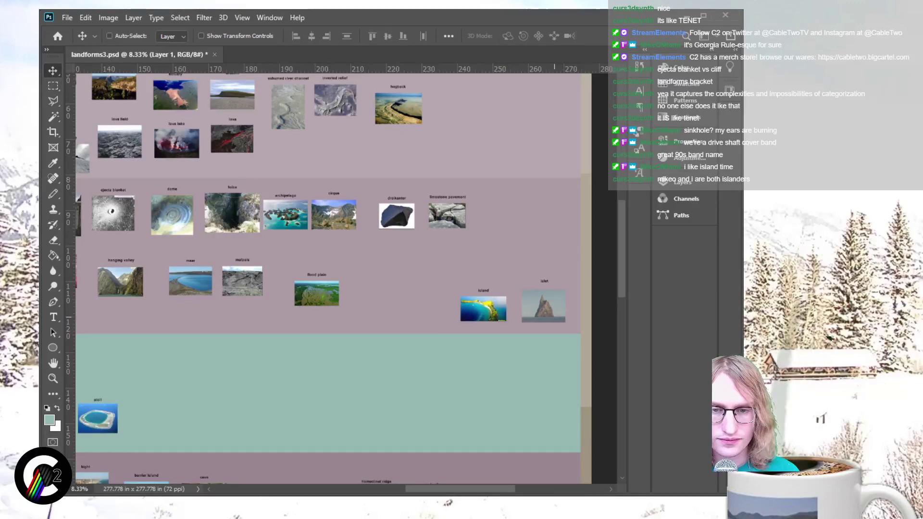
scroll(337, 279, "left", 15)
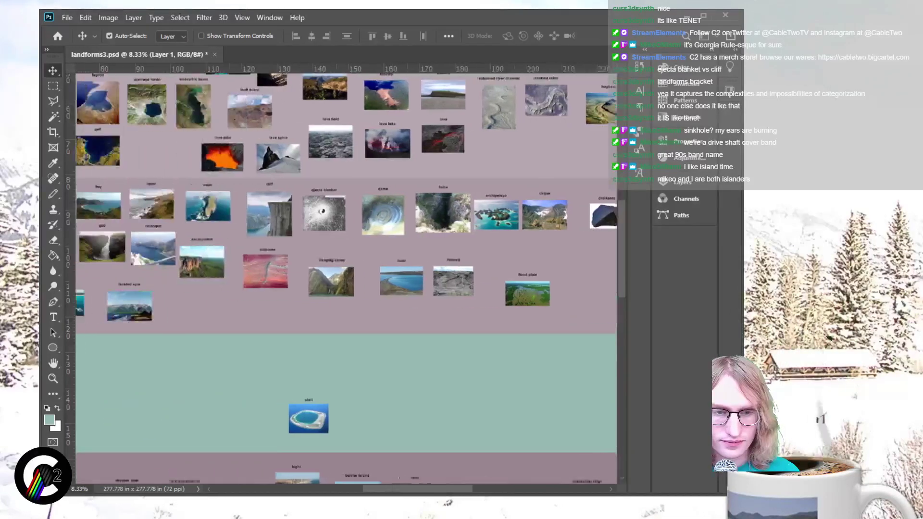
scroll(346, 278, "right", 15)
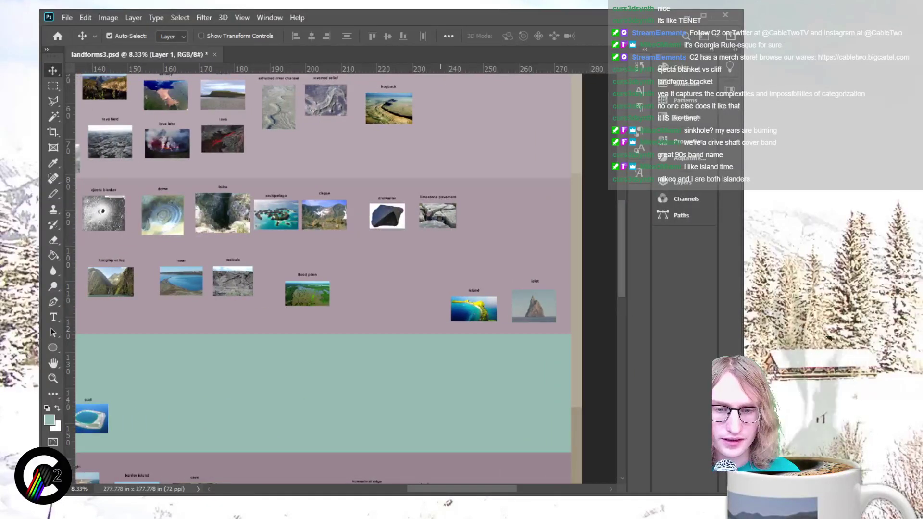
key("ctrl+minus")
key("ctrl+minus")
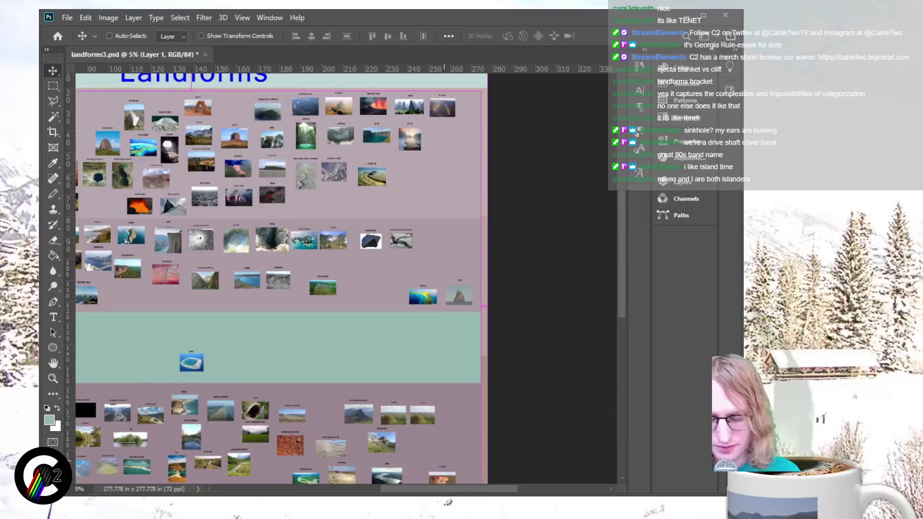
Step: Activate the Layer 5 copy layer and nudge the teal band up
key("alt+bracketright")
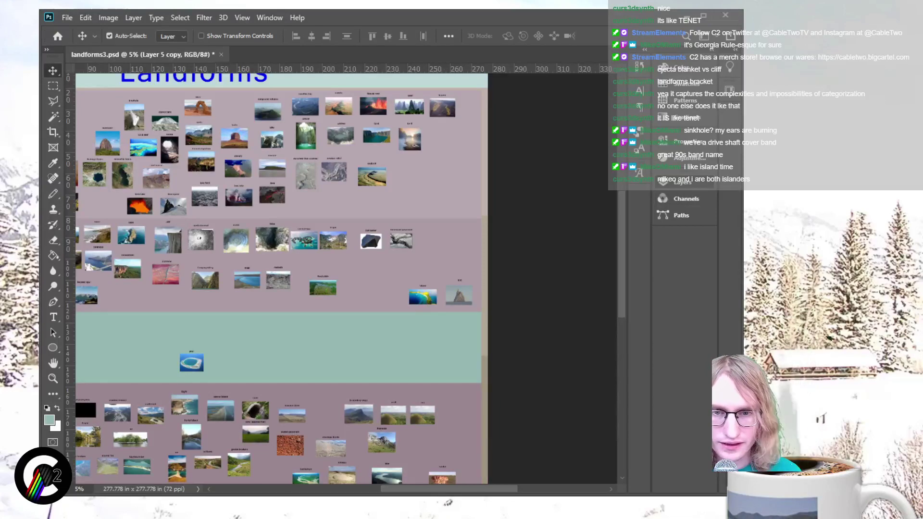
key("shift+Up")
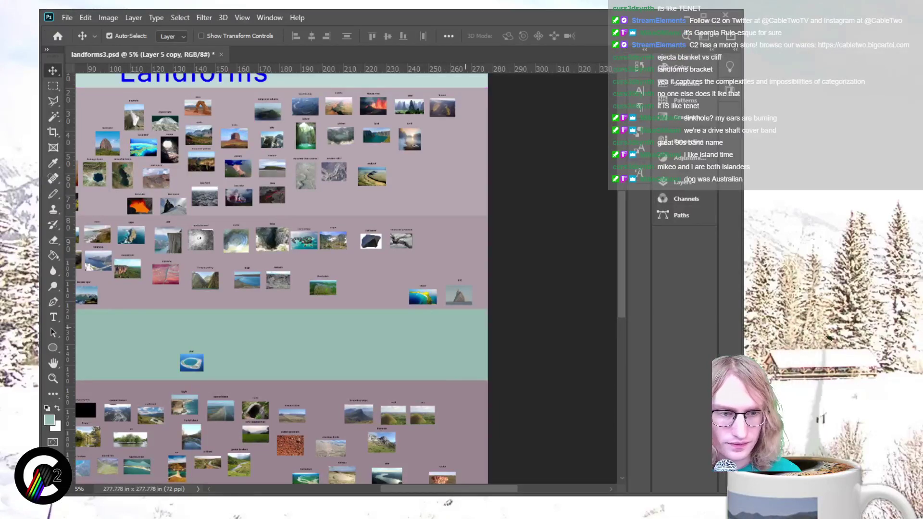
scroll(298, 279, "left", 10)
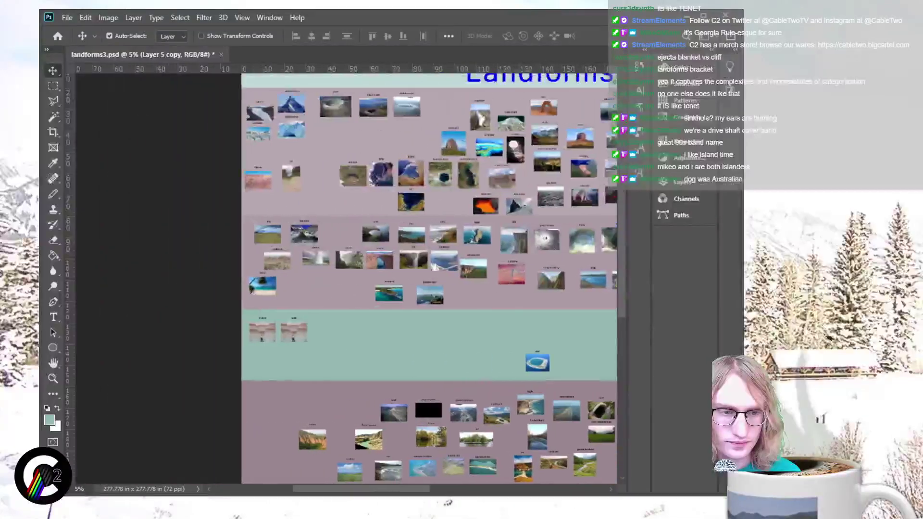
scroll(394, 274, "down", 6)
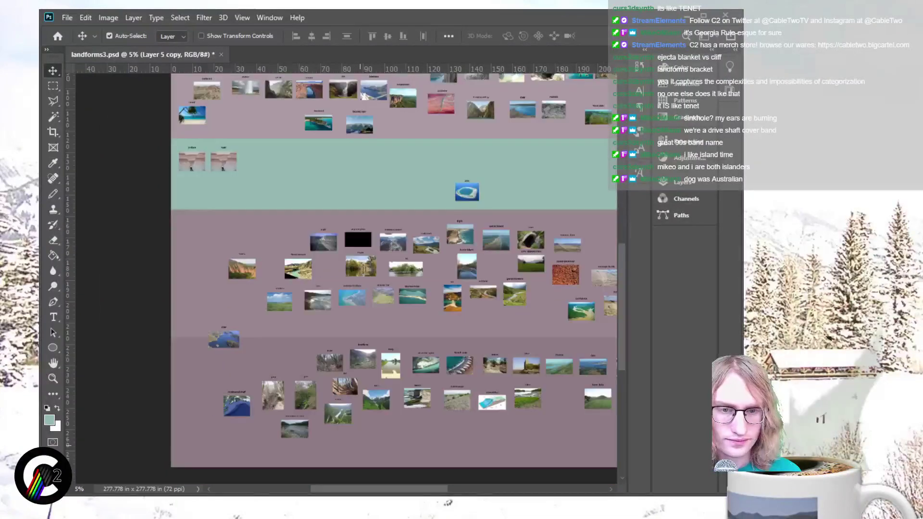
Step: Zoom in on the lower bands to inspect the loess and terrace pictures
key("ctrl+plus")
key("ctrl+plus")
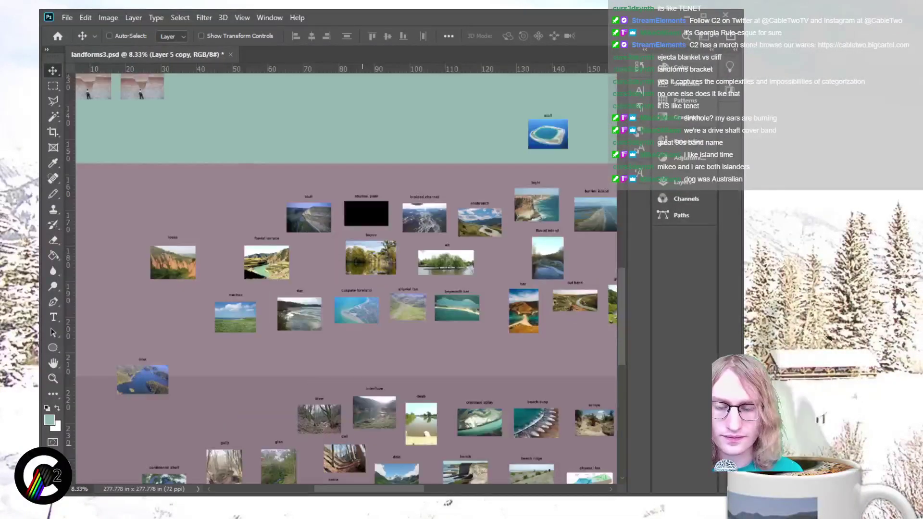
scroll(346, 279, "down", 2)
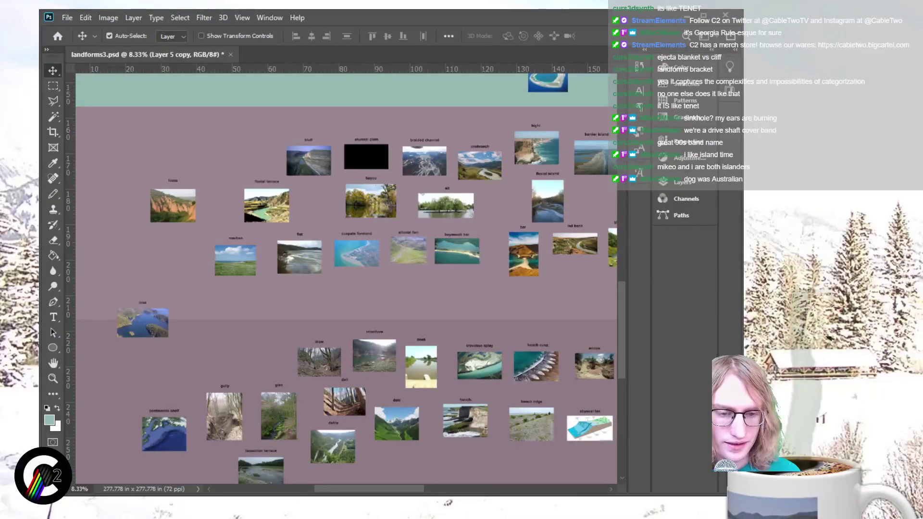
scroll(346, 279, "left", 4)
key("ctrl+plus")
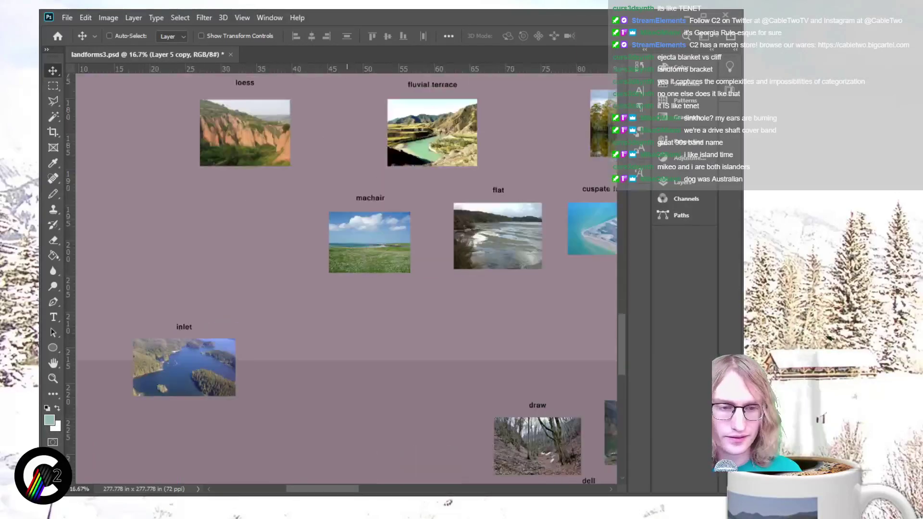
scroll(289, 278, "up", 2)
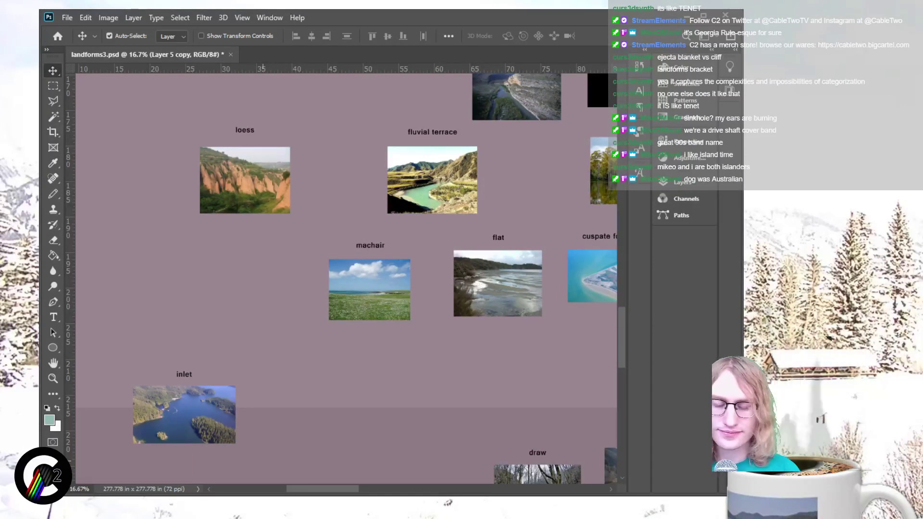
scroll(346, 278, "up", 7)
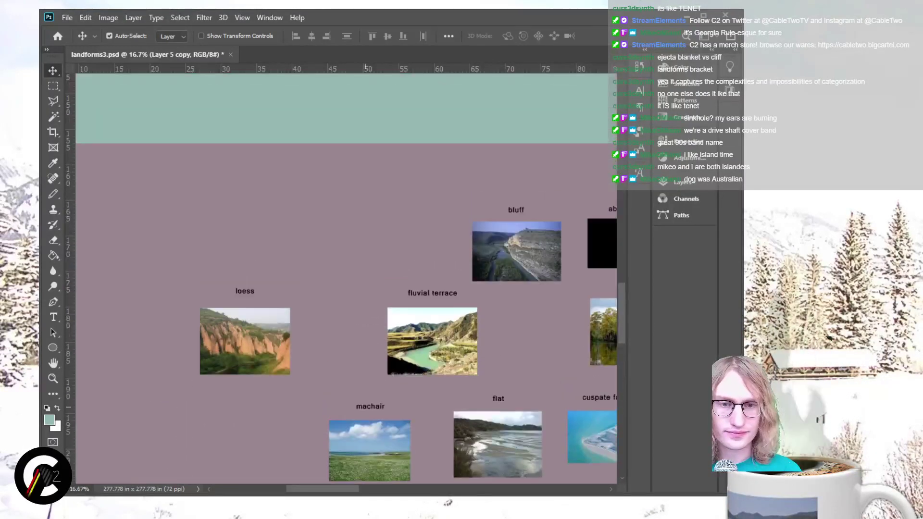
Step: Pan across the bands, then zoom in on the bluff and abyssal plain pictures
scroll(346, 279, "right", 10)
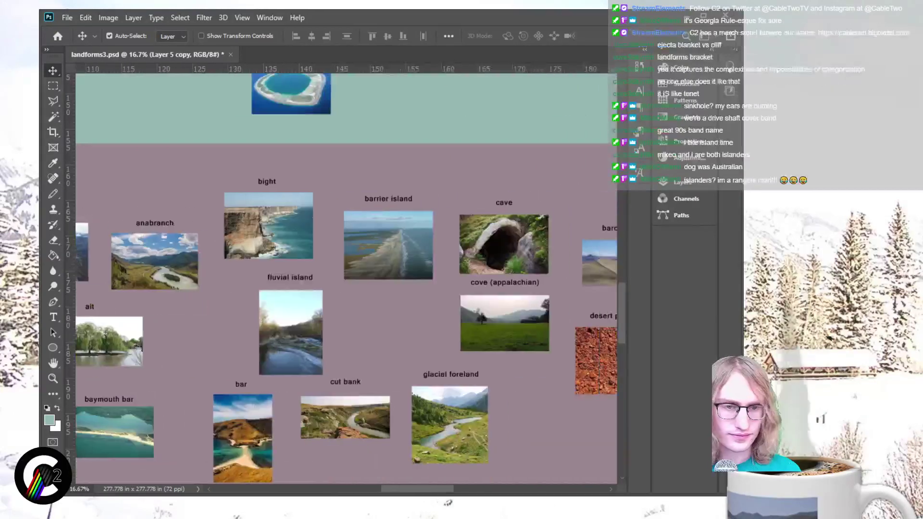
scroll(346, 279, "right", 3)
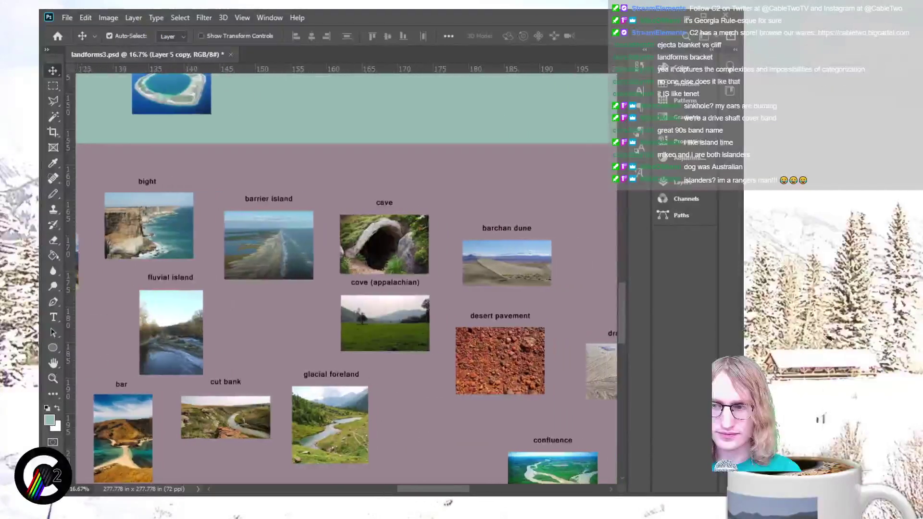
scroll(346, 279, "right", 3)
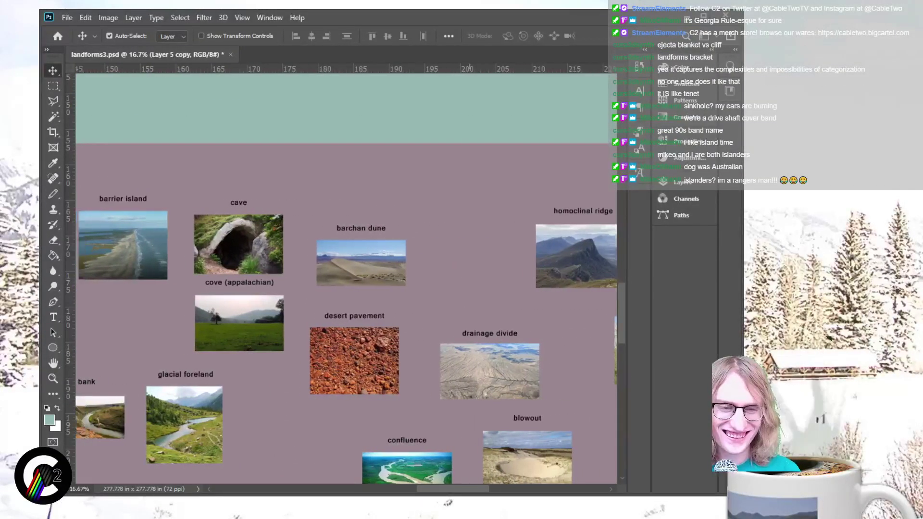
scroll(346, 279, "right", 3)
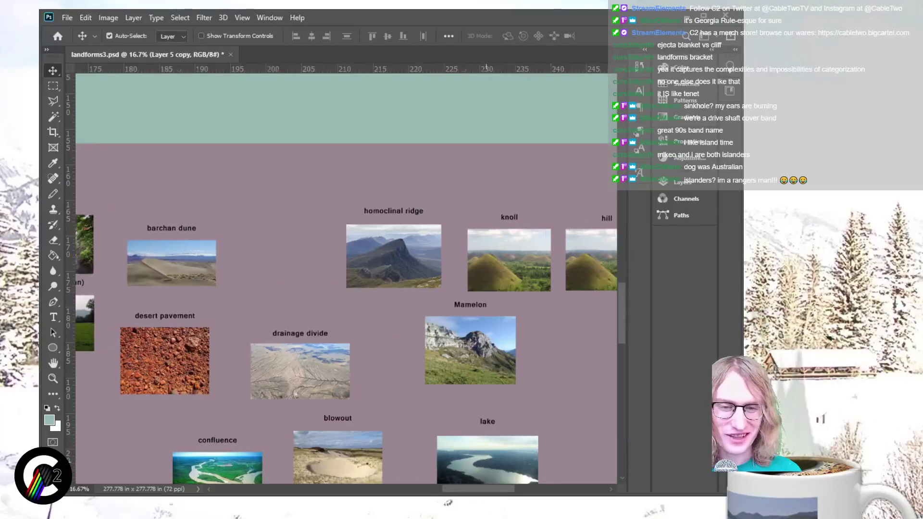
scroll(346, 278, "down", 1)
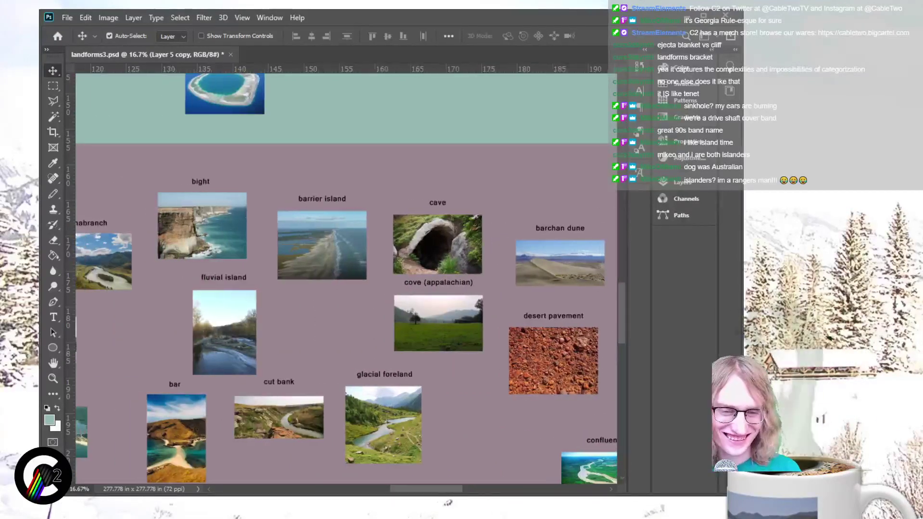
scroll(346, 279, "left", 1)
scroll(346, 279, "up", 1)
scroll(346, 279, "down", 1)
scroll(346, 279, "down", 3)
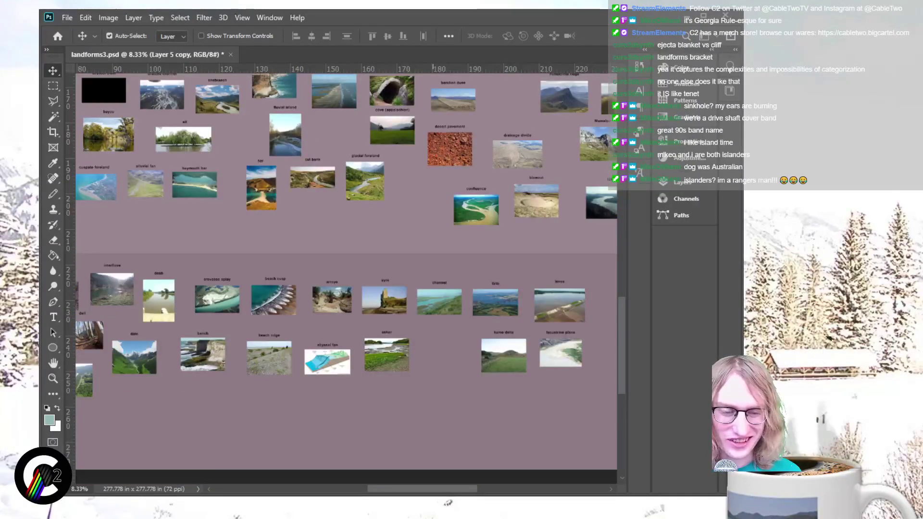
scroll(346, 270, "left", 5)
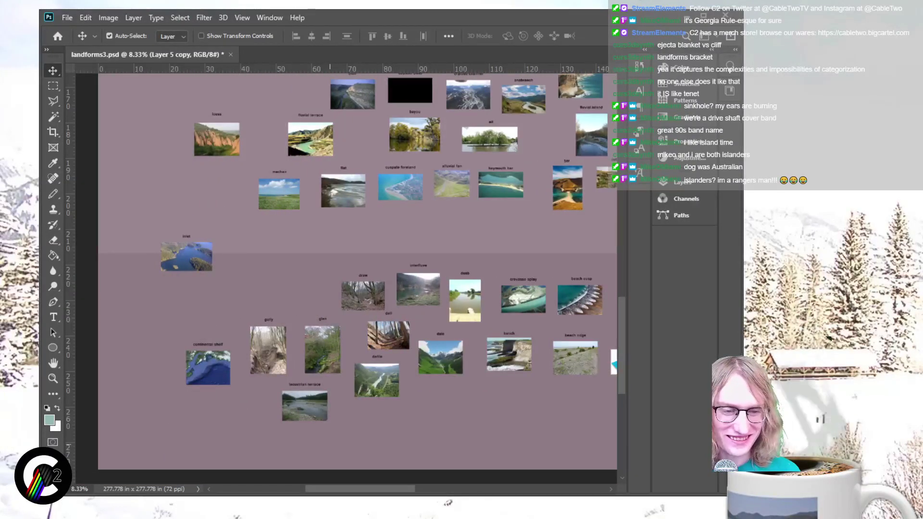
scroll(346, 269, "up", 1)
scroll(346, 269, "up", 5)
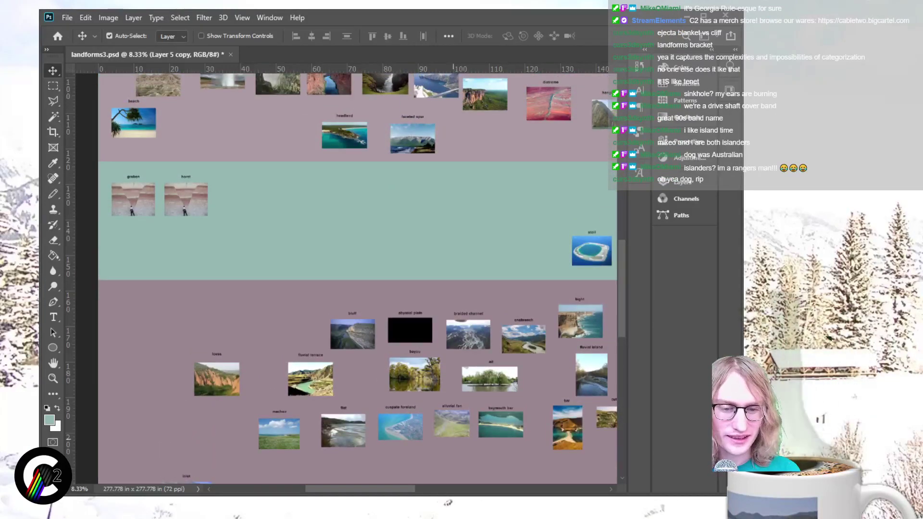
key("ctrl+plus")
key("ctrl+plus")
key("ctrl+plus")
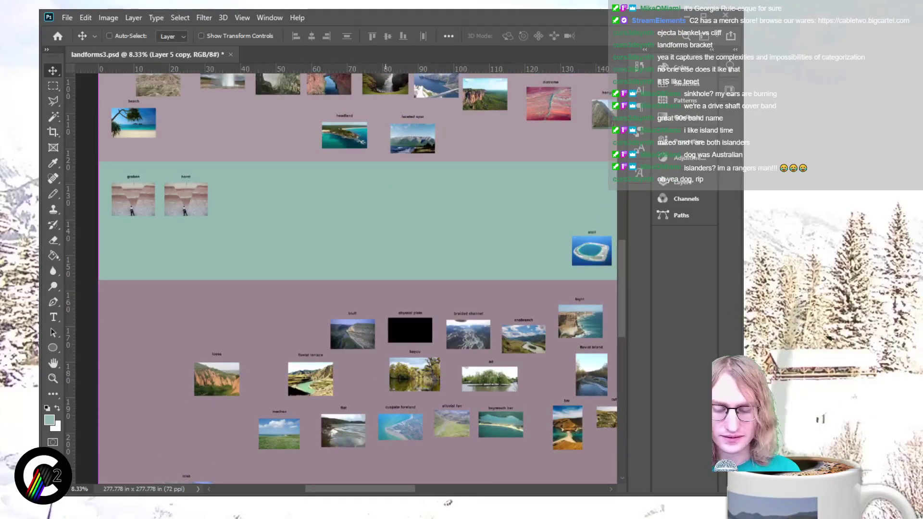
scroll(346, 279, "down", 2)
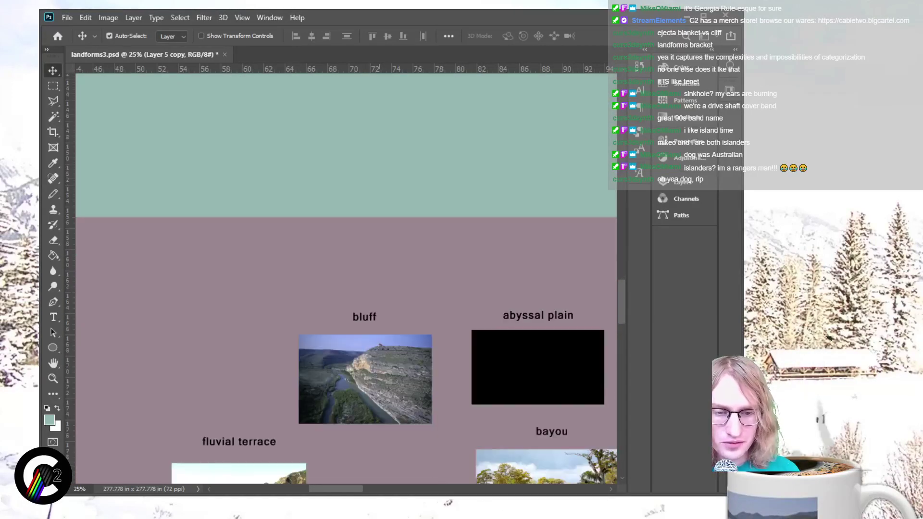
scroll(346, 279, "right", 4)
key("m")
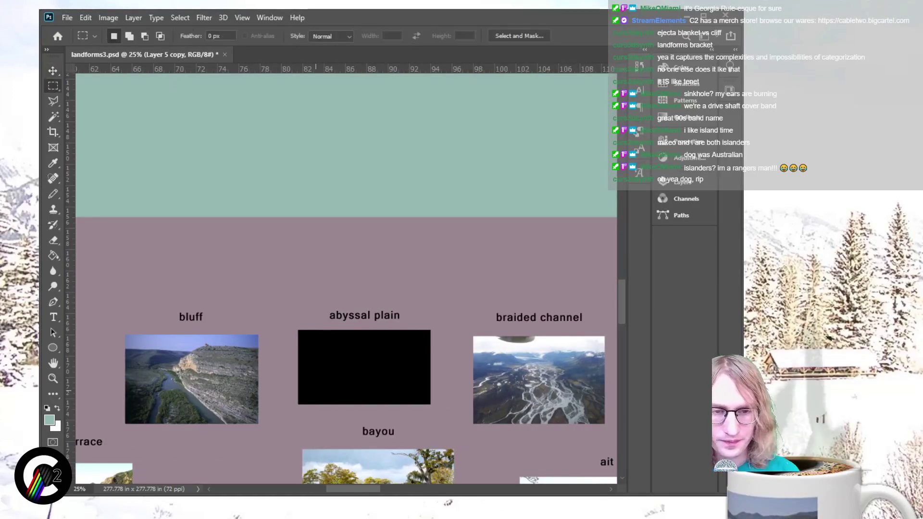
left_click_drag(288, 297, 446, 410)
key("v")
mouse_move(365, 365)
left_mouse_down()
mouse_move(366, 347)
mouse_move(365, 366)
left_mouse_up()
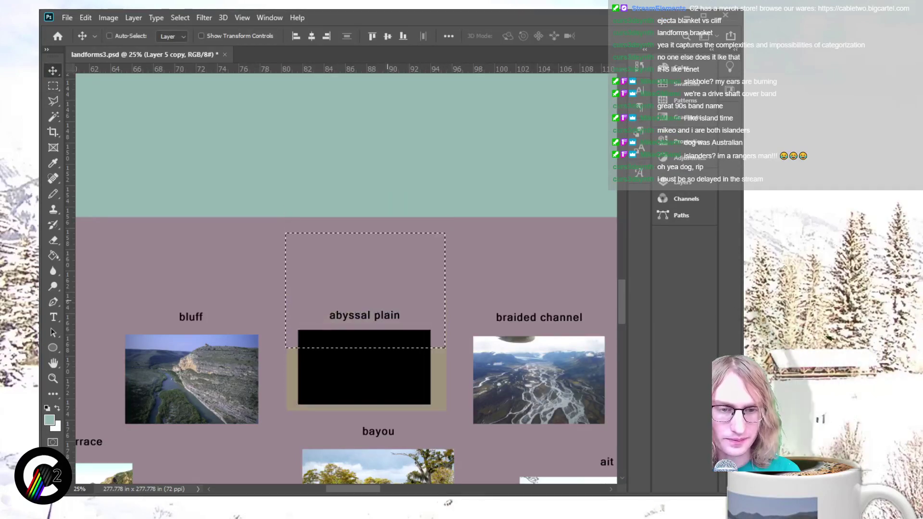
key("ctrl+minus")
key("ctrl+minus")
left_click(109, 35)
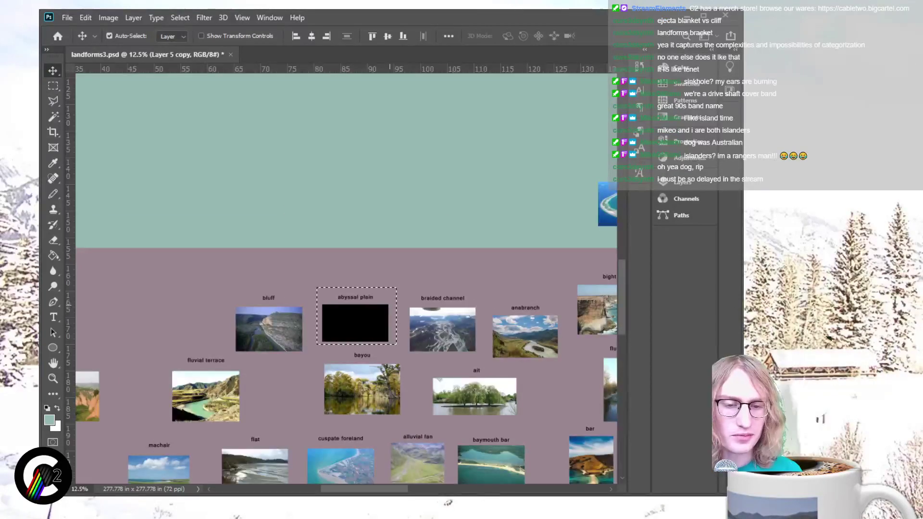
scroll(346, 279, "down", 3)
key("ctrl+0")
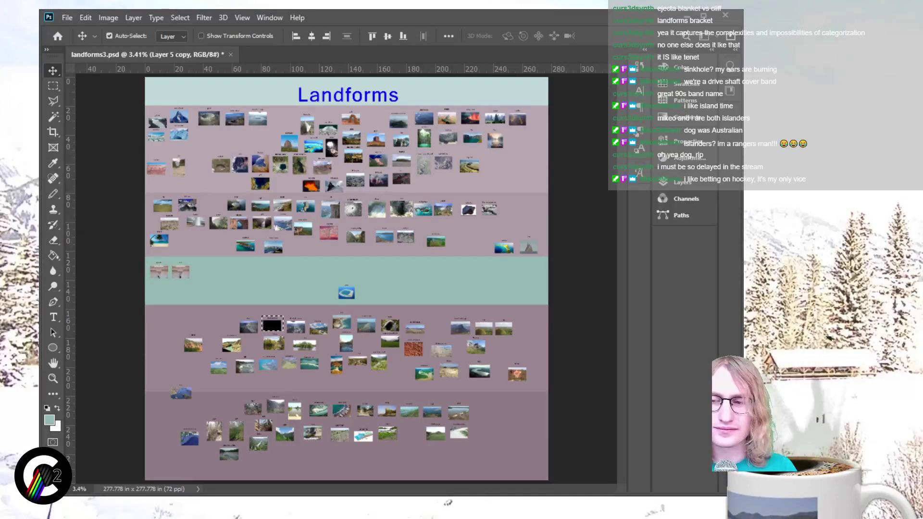
key("ctrl+d")
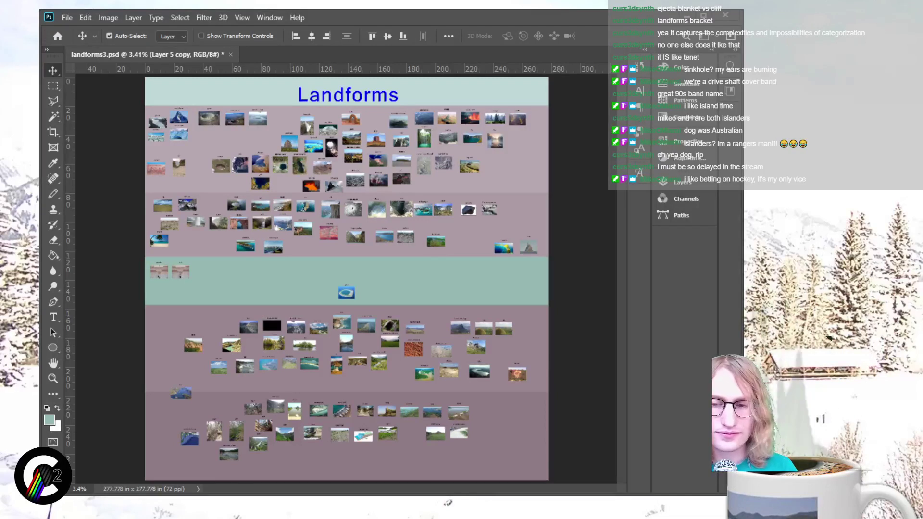
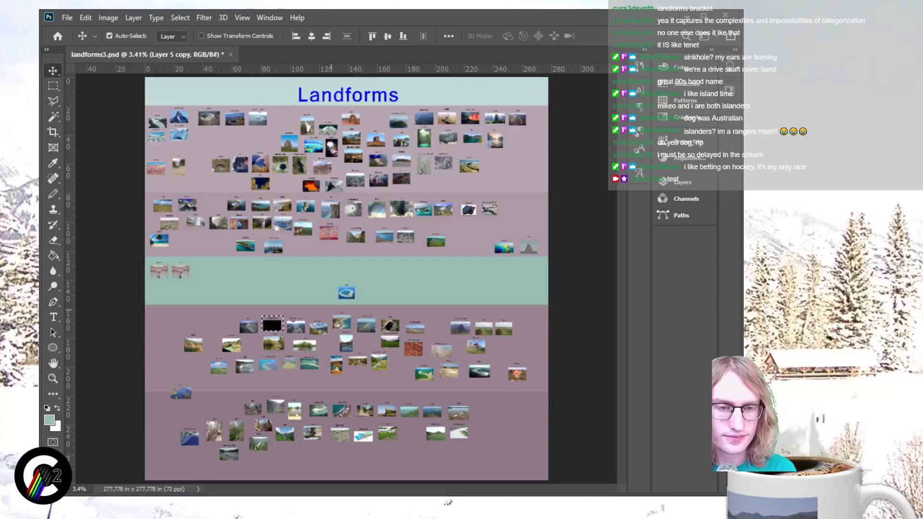
Step: Drag the black abyssal plain image from the lower pink band up into the teal band
key("ctrl+plus")
key("ctrl+plus")
key("ctrl+plus")
key("ctrl+plus")
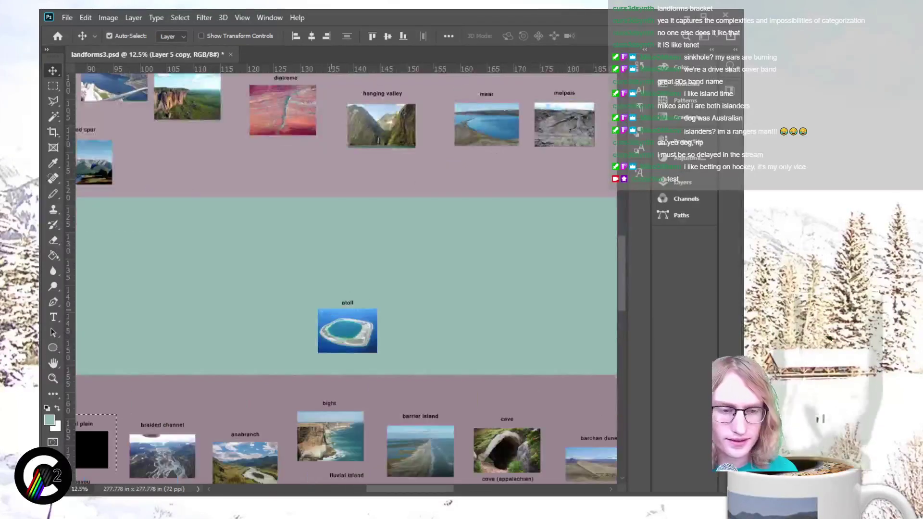
scroll(346, 279, "down", 5)
scroll(346, 279, "left", 5)
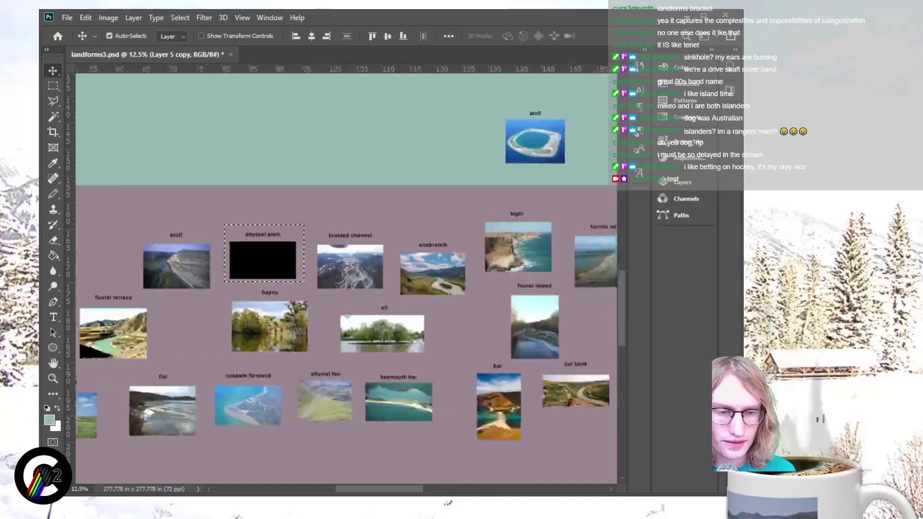
scroll(347, 279, "left", 1)
scroll(346, 279, "up", 3)
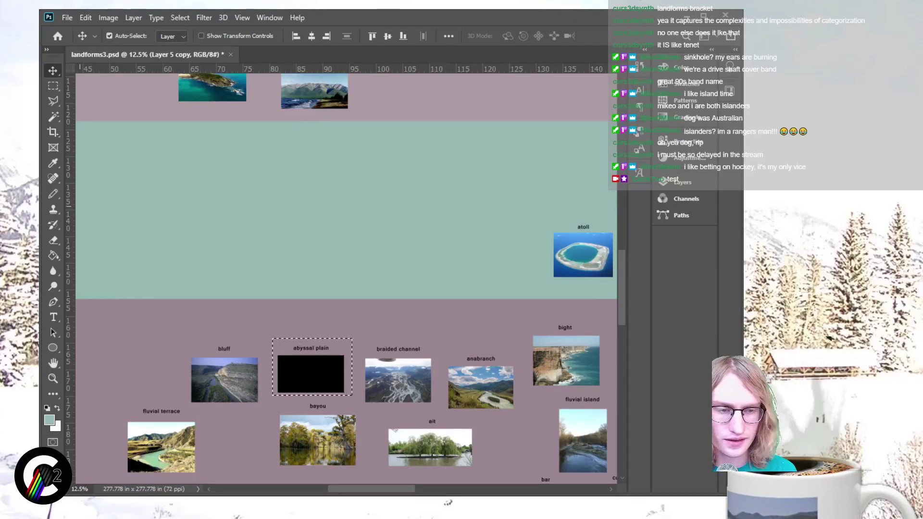
left_click_drag(343, 365, 345, 372)
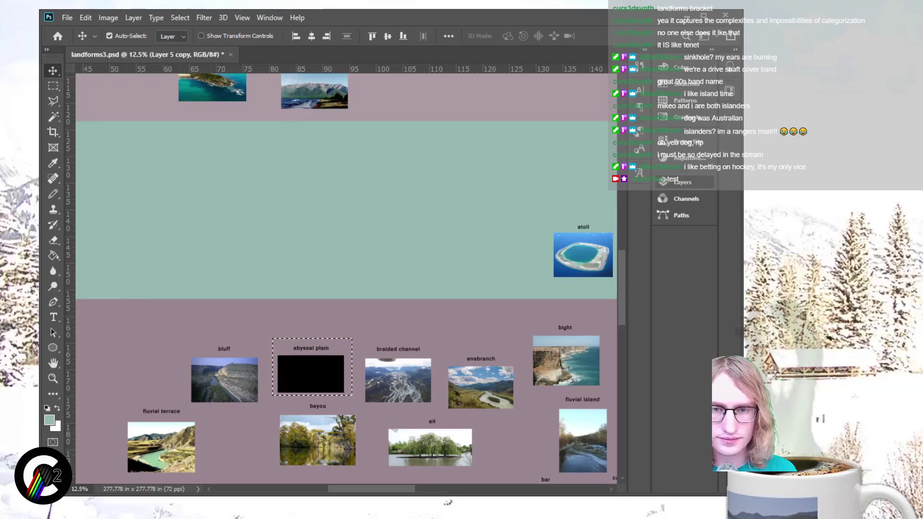
left_click(450, 320)
left_click_drag(313, 370, 345, 260)
Step: Zoom and pan the view to frame the empty area of the teal band
scroll(349, 263, "left", 1)
scroll(348, 264, "left", 5)
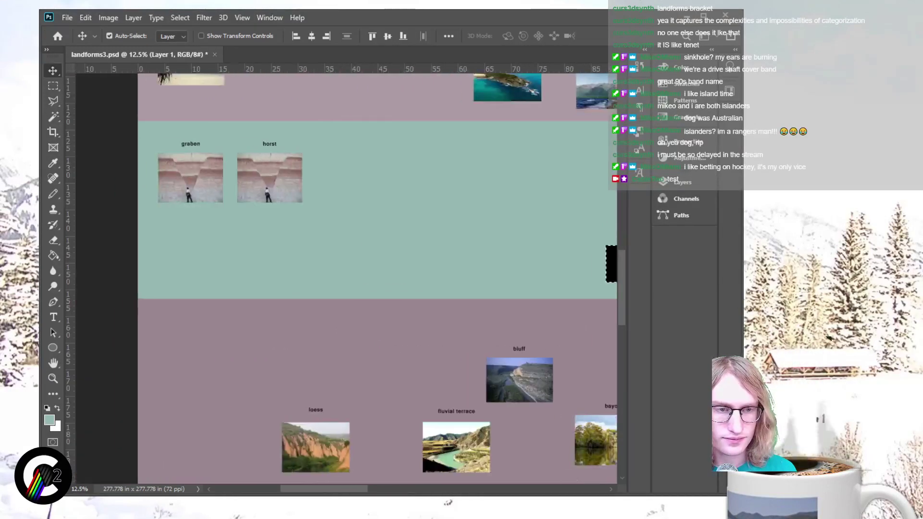
key("ctrl+minus")
scroll(429, 279, "up", 5)
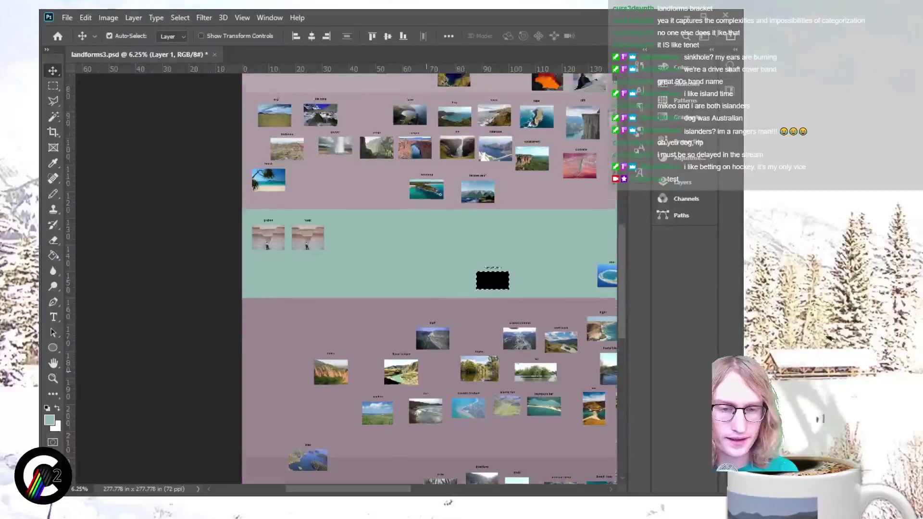
scroll(346, 279, "right", 10)
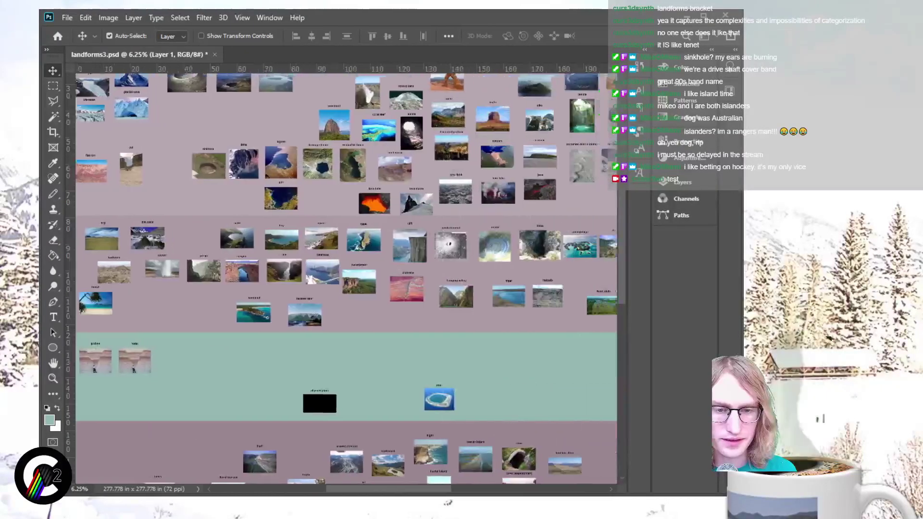
scroll(346, 279, "down", 4)
key("ctrl+plus")
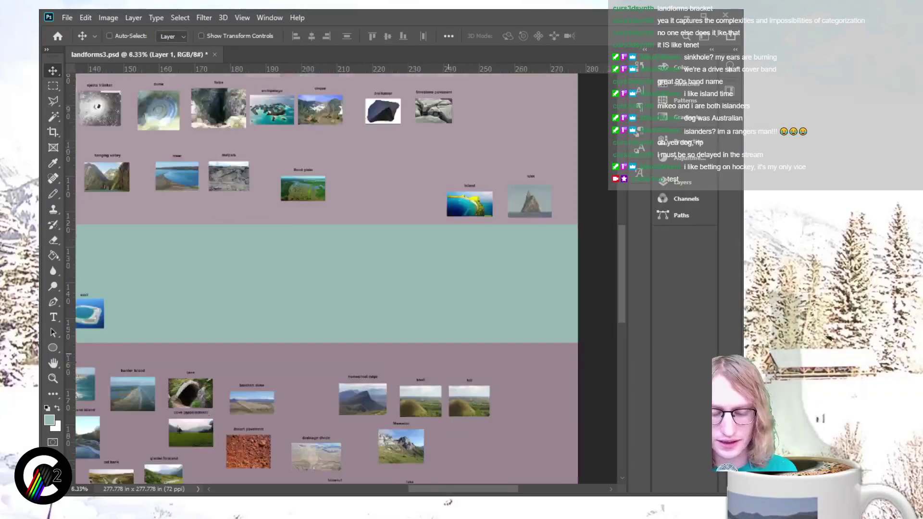
Step: Place a 'to do' text layer in the empty teal band
key("t")
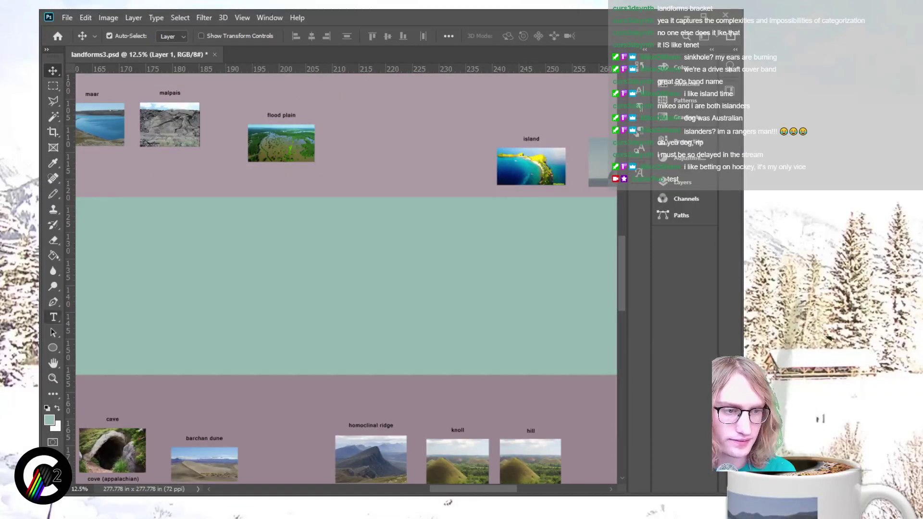
left_click(428, 226)
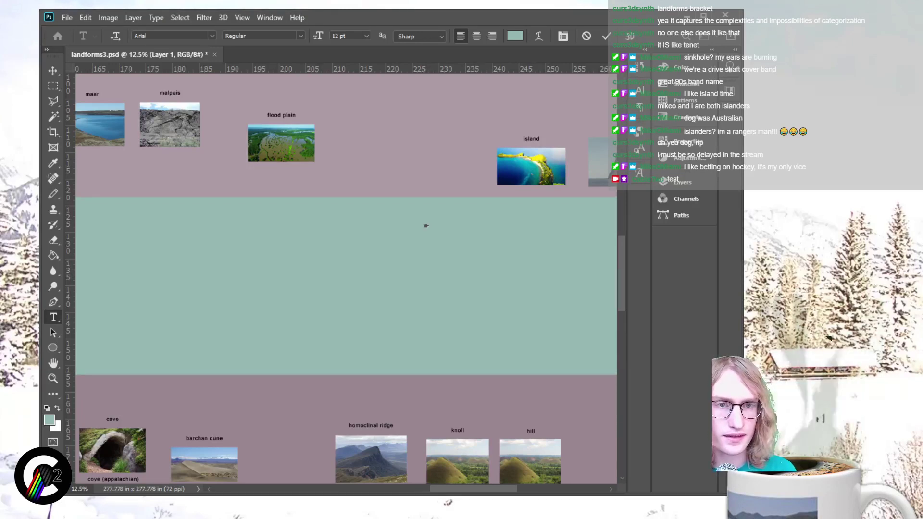
type("to do")
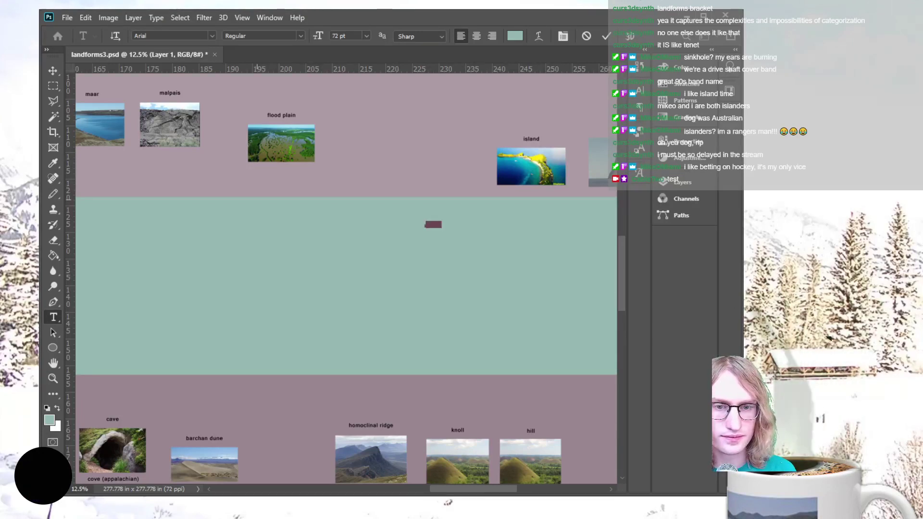
key("ctrl+Return")
key("v")
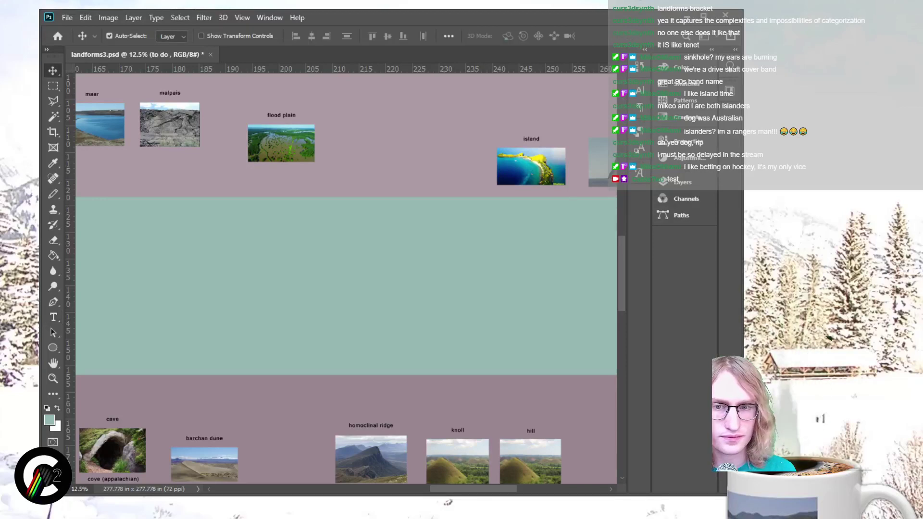
Step: Change the 'to do' text colour to black
key("t")
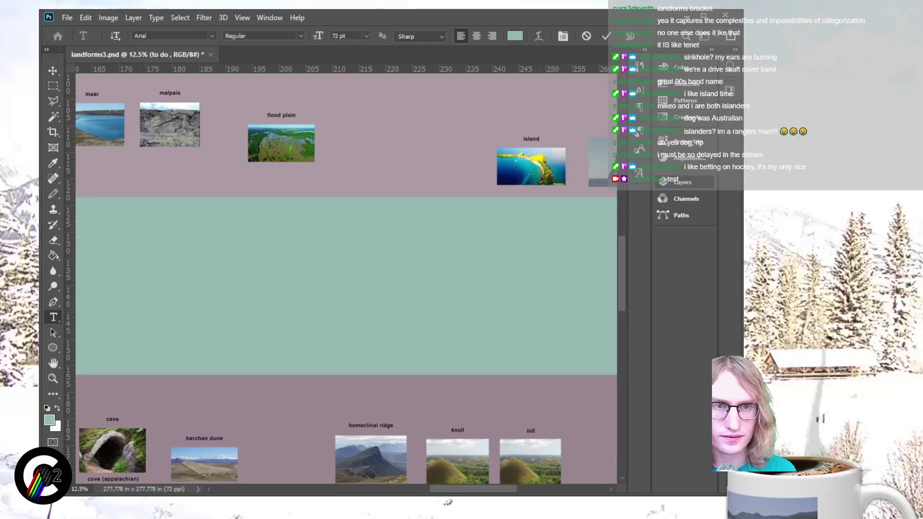
key("Return")
key("BackSpace")
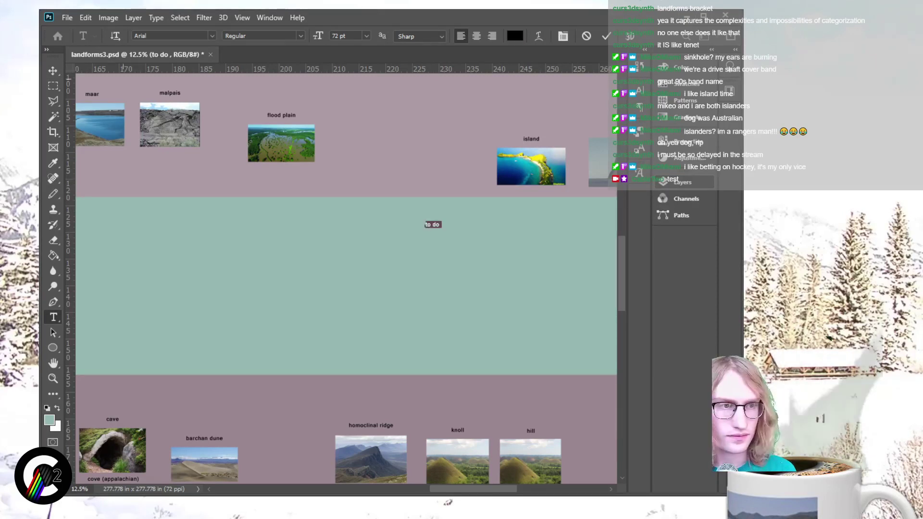
key("Escape")
key("v")
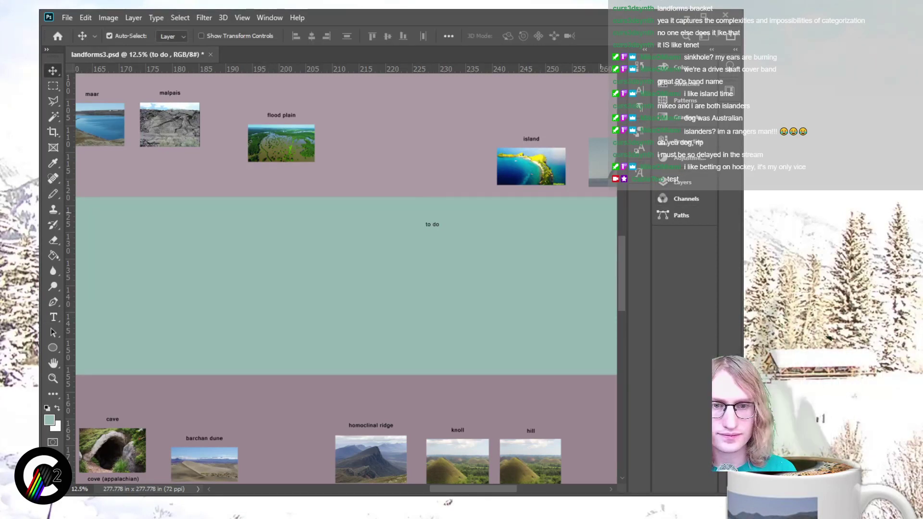
Step: Zoom in closely around the 'to do' text
key("ctrl+plus")
key("ctrl+plus")
key("ctrl+plus")
key("ctrl")
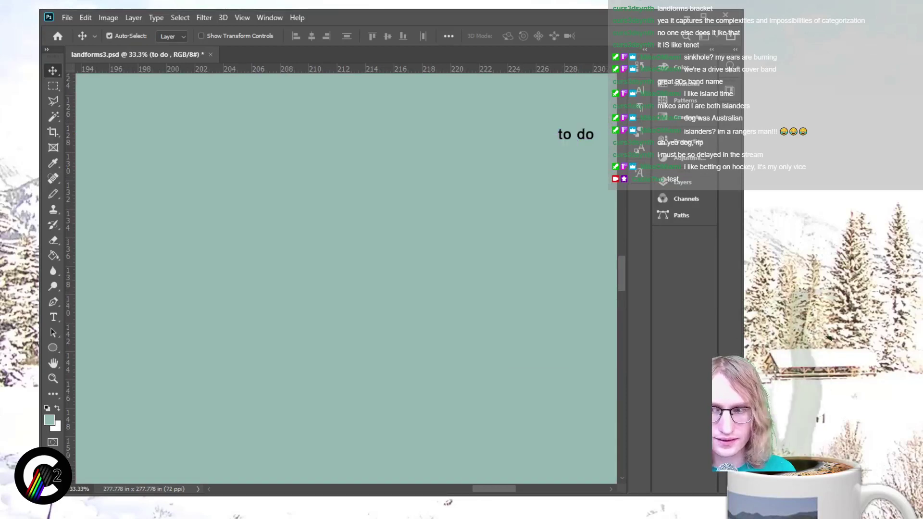
scroll(346, 278, "right", 5)
scroll(346, 279, "up", 3)
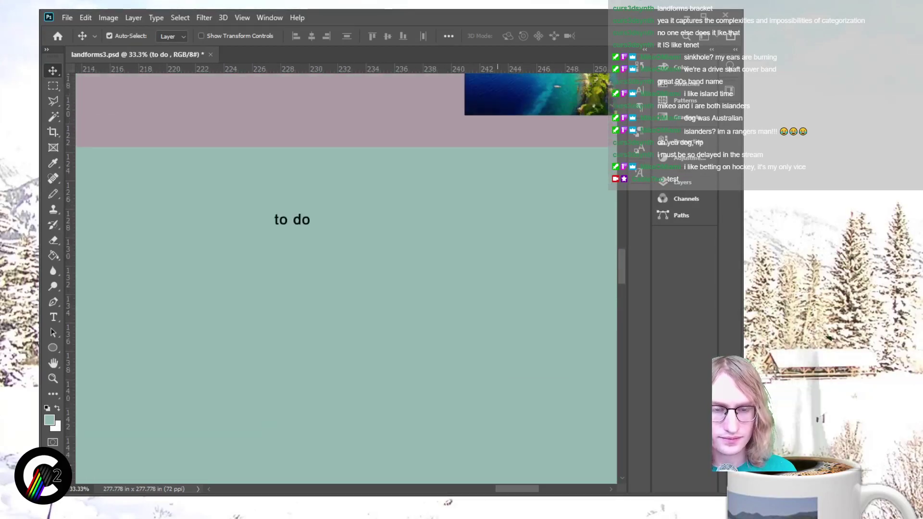
Step: Add the line 'add layers to top, to fill lower space' under 'to do'
key("t")
left_click(275, 220)
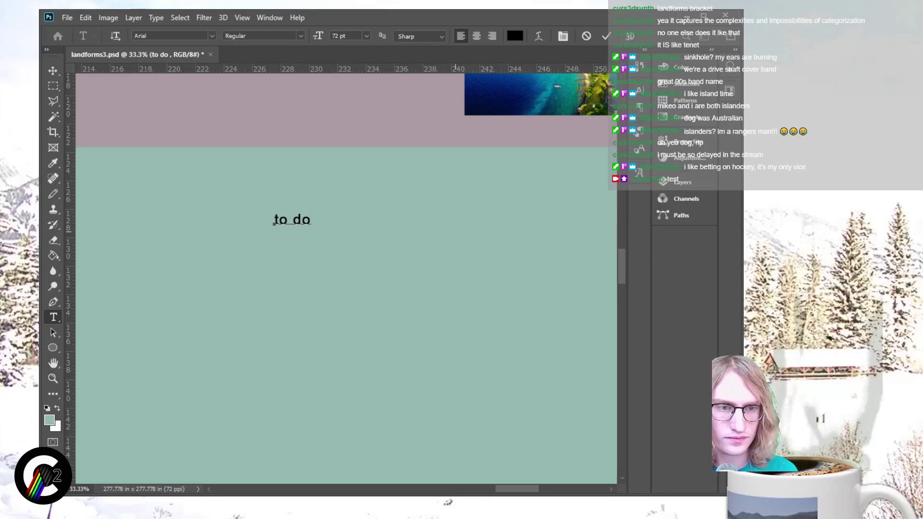
key("Return")
type("add layers to top, top")
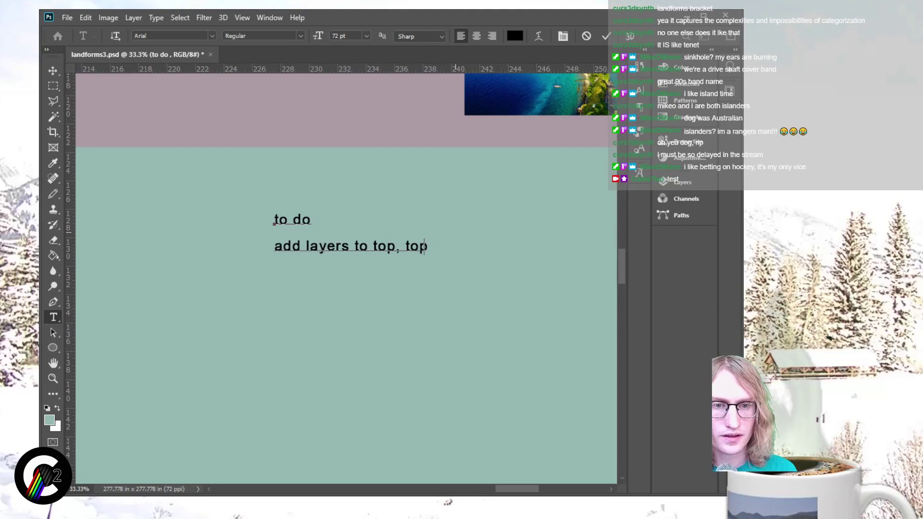
key("BackSpace")
type("push")
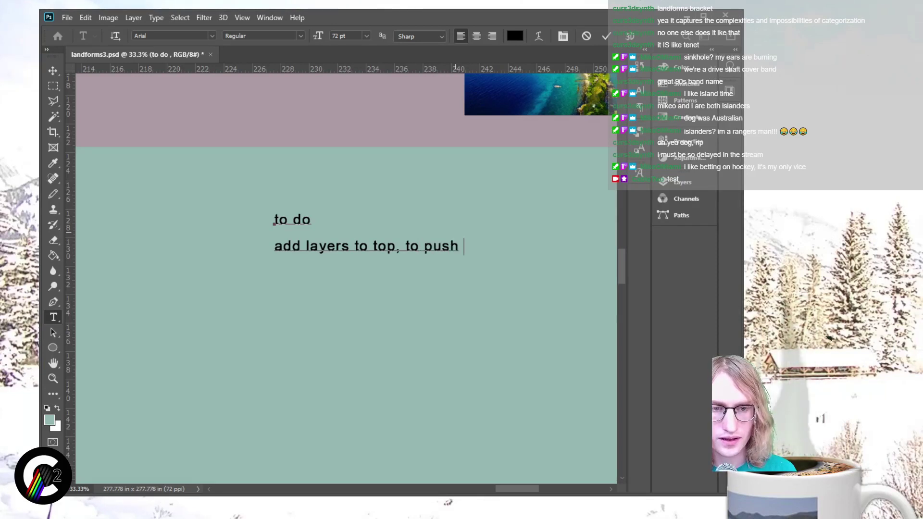
type(" entries ")
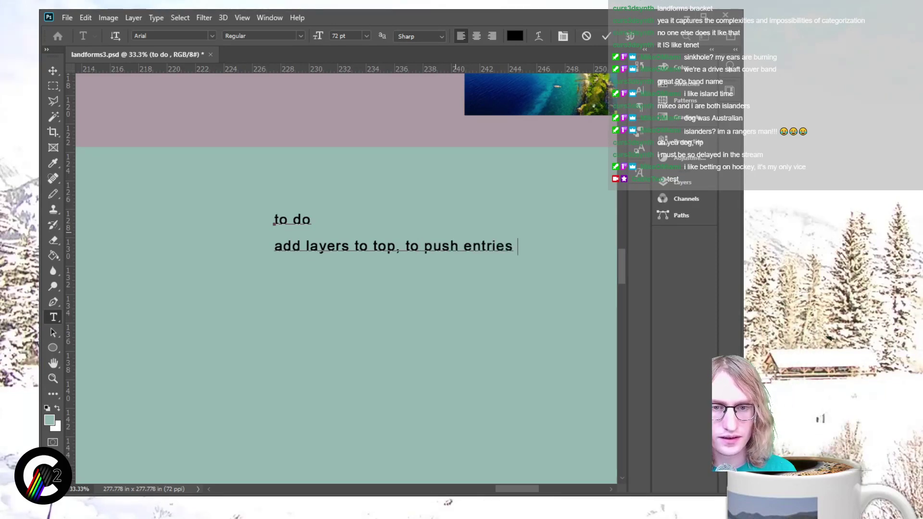
type("down t")
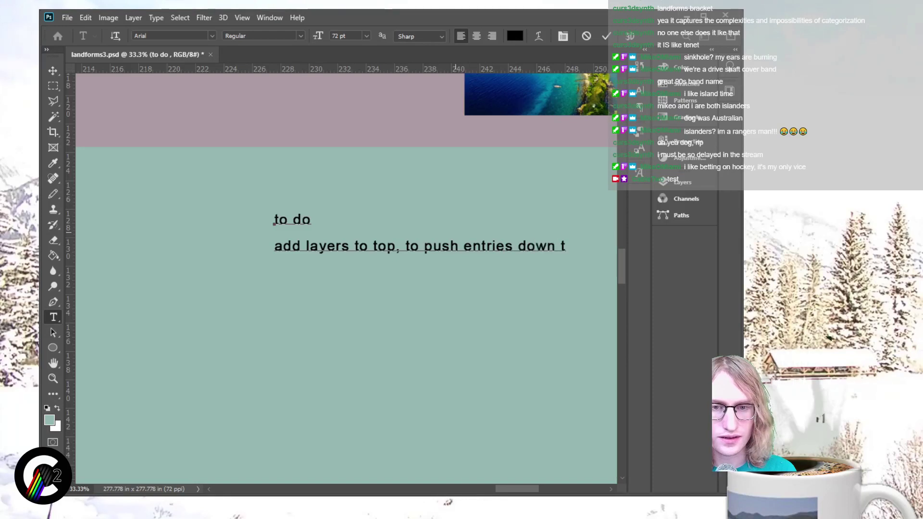
key("BackSpace")
type("imag")
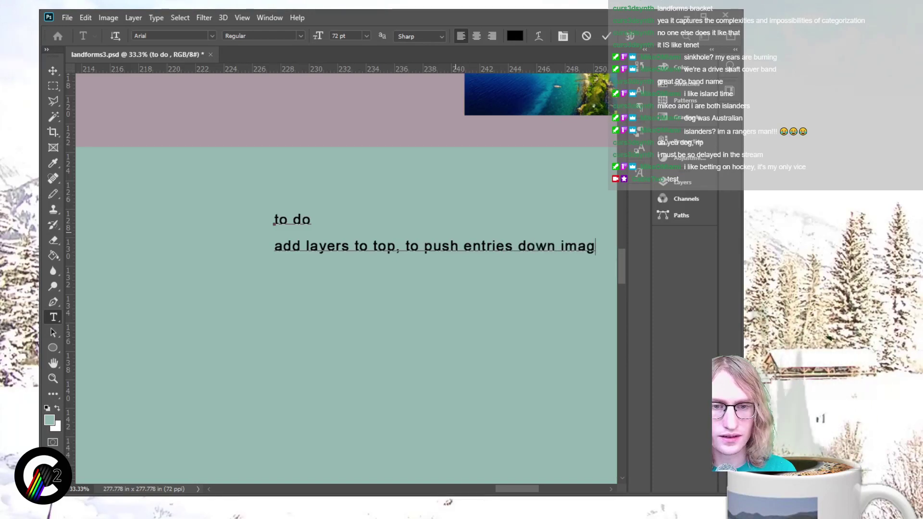
key("BackSpace")
key("BackSpace")
key("BackSpace")
key("BackSpace")
key("BackSpace")
key("BackSpace")
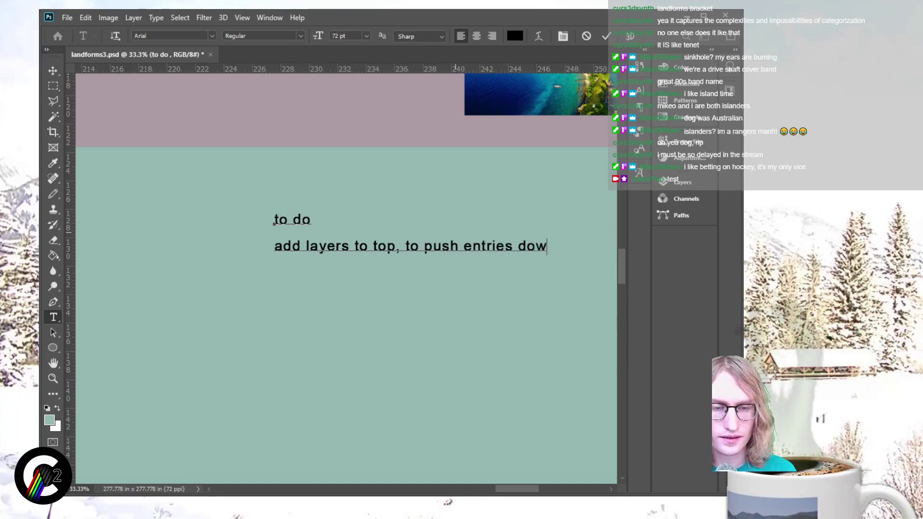
left_click(496, 246)
key("End")
key("BackSpace")
key("BackSpace")
key("BackSpace")
key("BackSpace")
key("BackSpace")
key("BackSpace")
key("BackSpace")
key("BackSpace")
key("BackSpace")
key("BackSpace")
key("BackSpace")
key("BackSpace")
key("BackSpace")
key("BackSpace")
key("BackSpace")
key("BackSpace")
key("BackSpace")
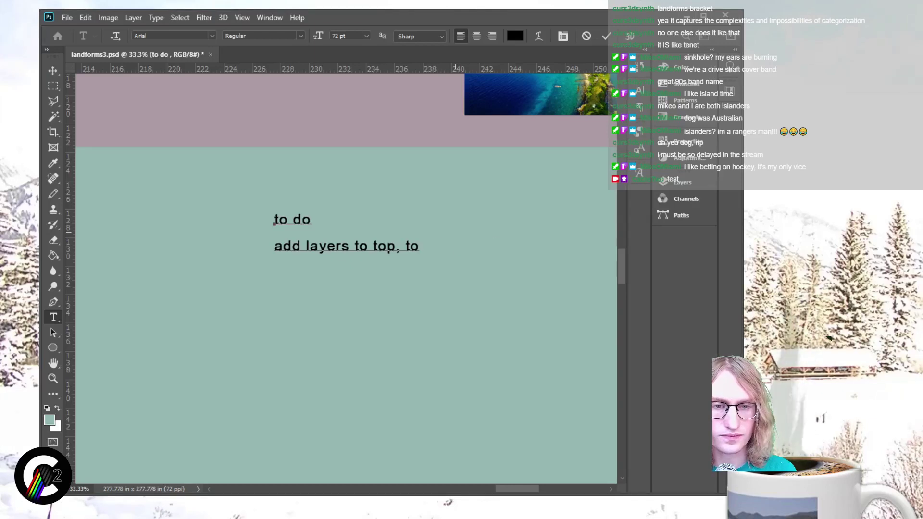
type("f")
key("BackSpace")
type("fill ll")
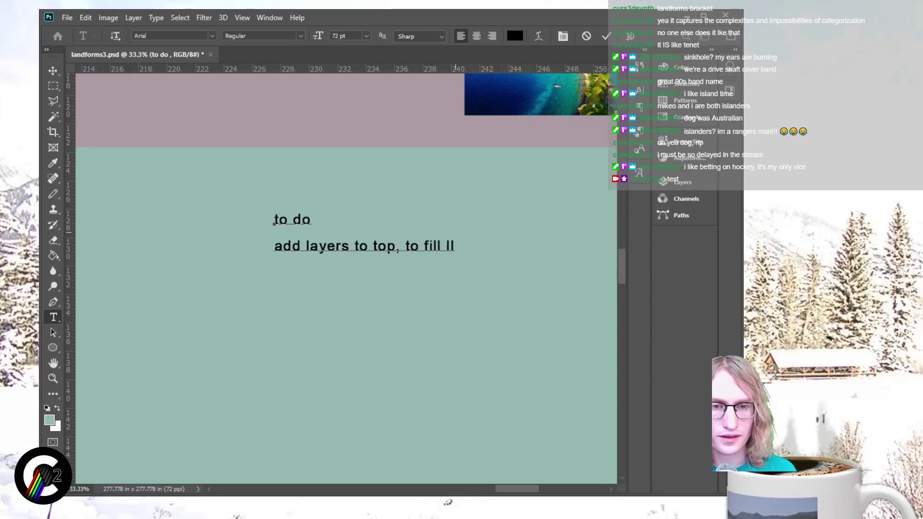
type("wer space")
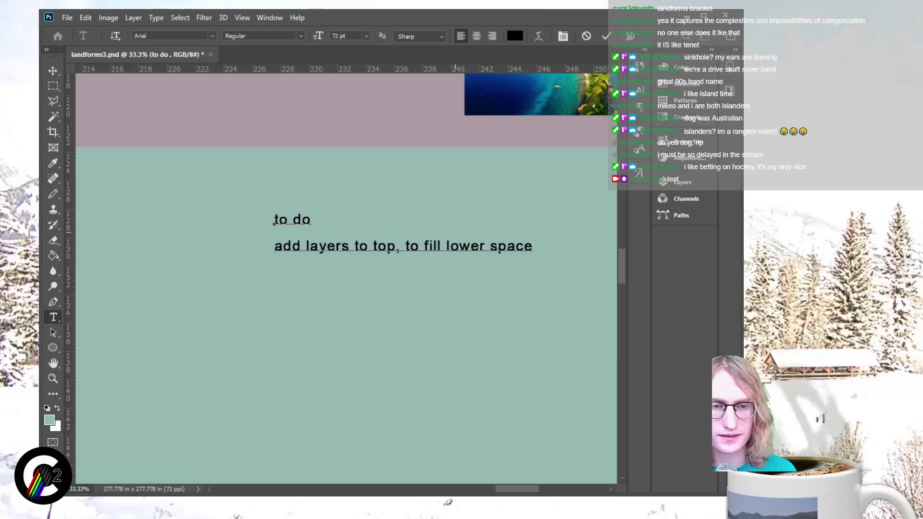
Step: Add a new 'make groups' line to the note
key("Return")
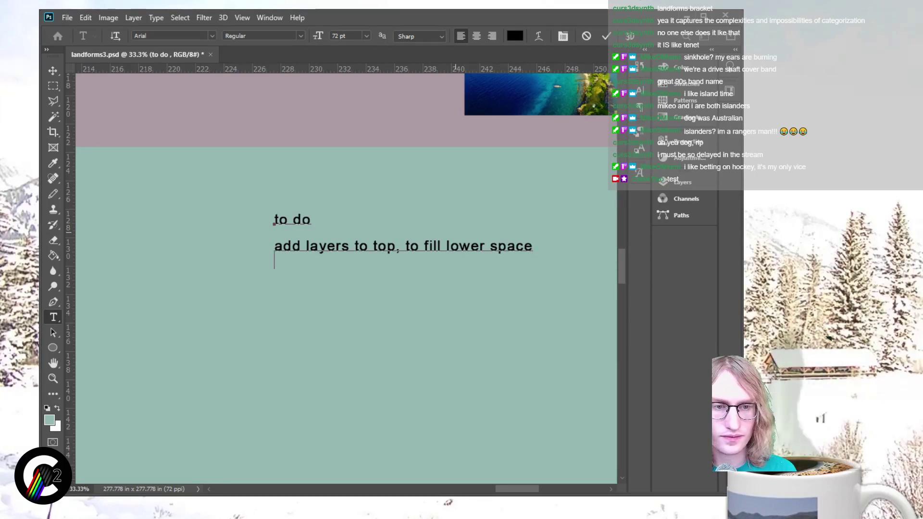
type("re")
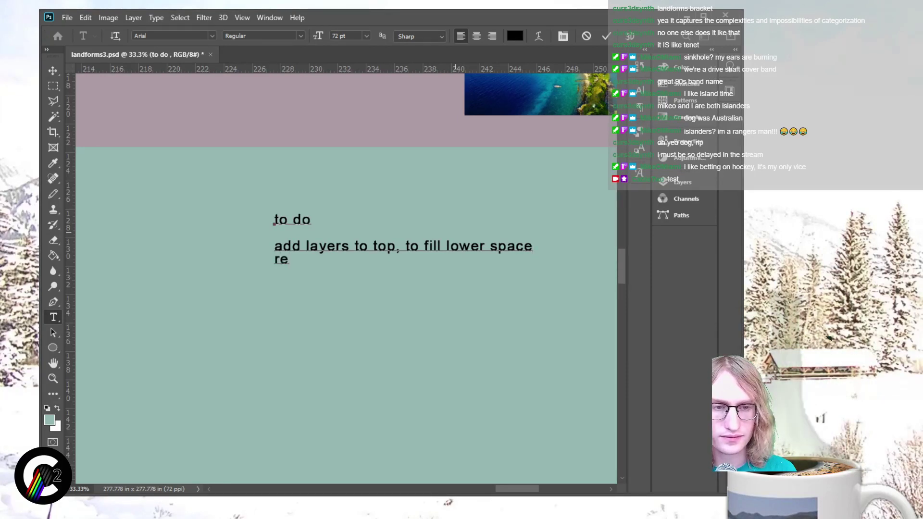
type("-evaluat")
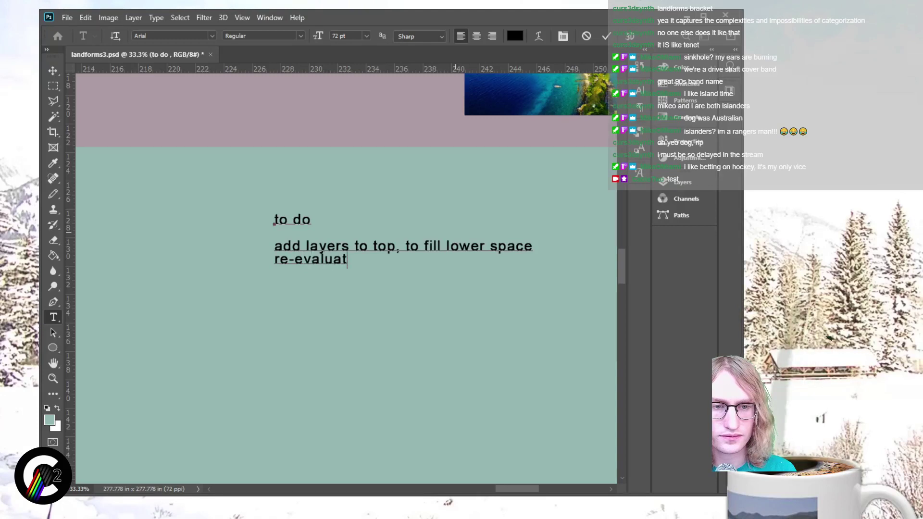
key("BackSpace")
key("BackSpace")
key("BackSpace")
key("BackSpace")
key("BackSpace")
key("BackSpace")
type("group")
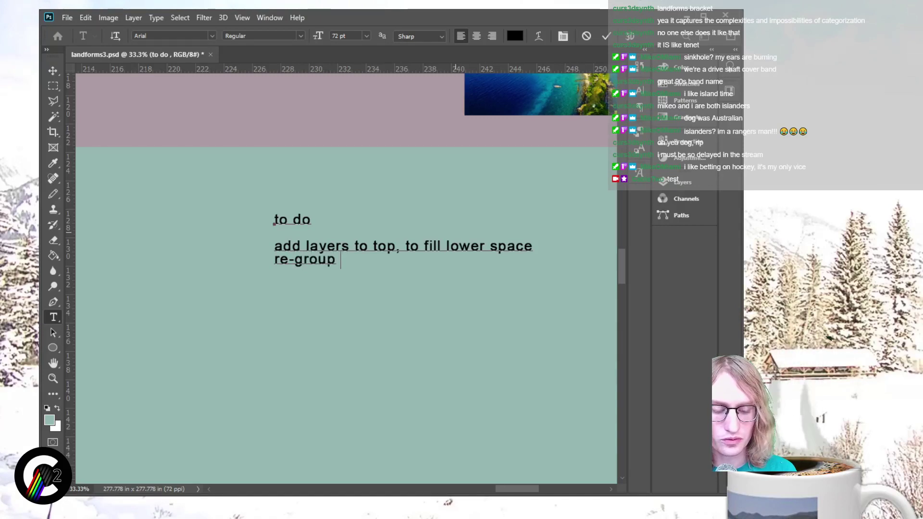
key("BackSpace")
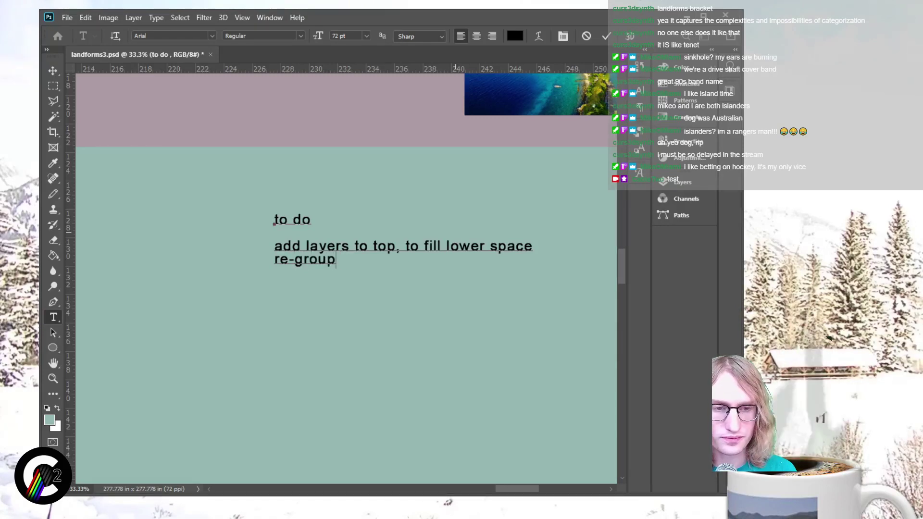
key("BackSpace")
type("p")
key("BackSpace")
key("BackSpace")
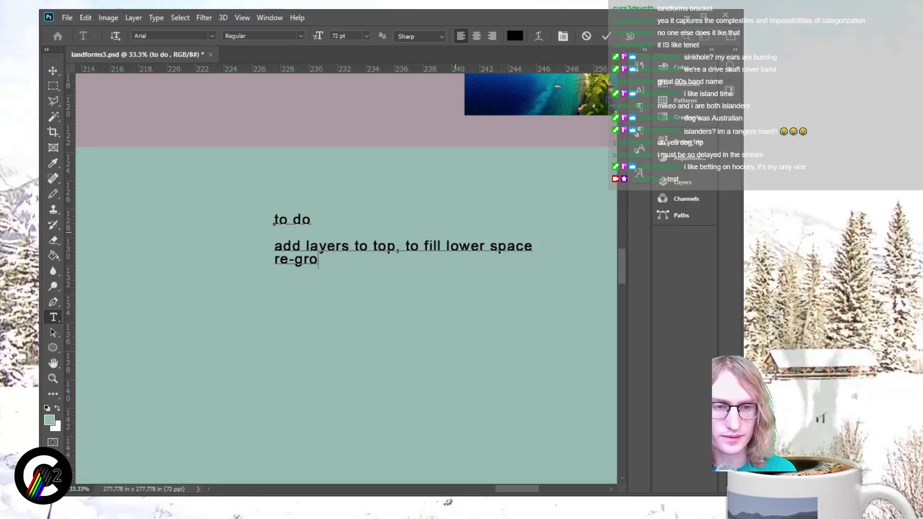
key("BackSpace")
key("BackSpace")
key("BackSpace")
key("BackSpace")
key("BackSpace")
key("BackSpace")
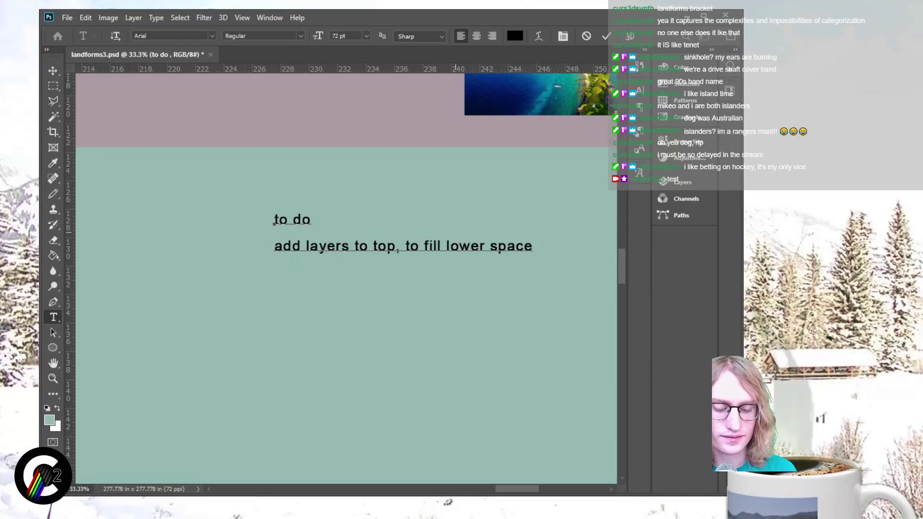
type("make groups")
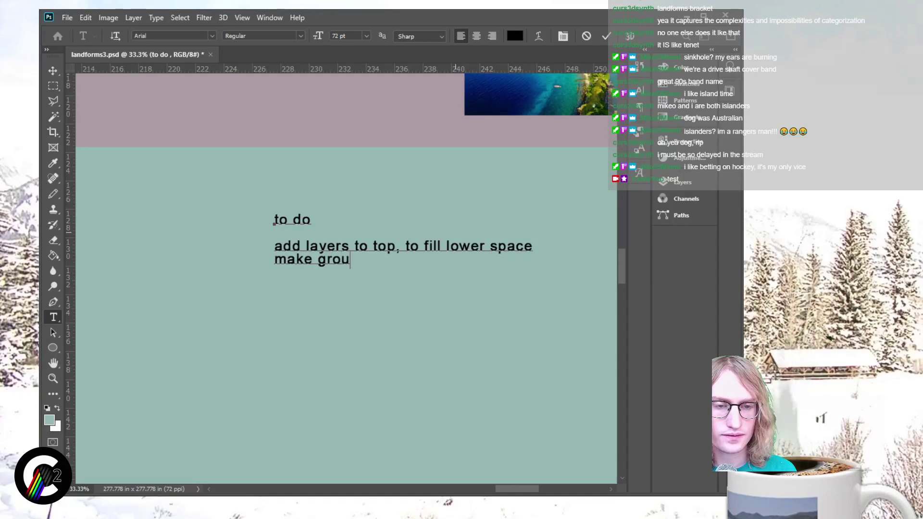
Step: List -glacier, -crater, -coast, -fluvial and -cave below 'make groups'
key("Return")
type("-")
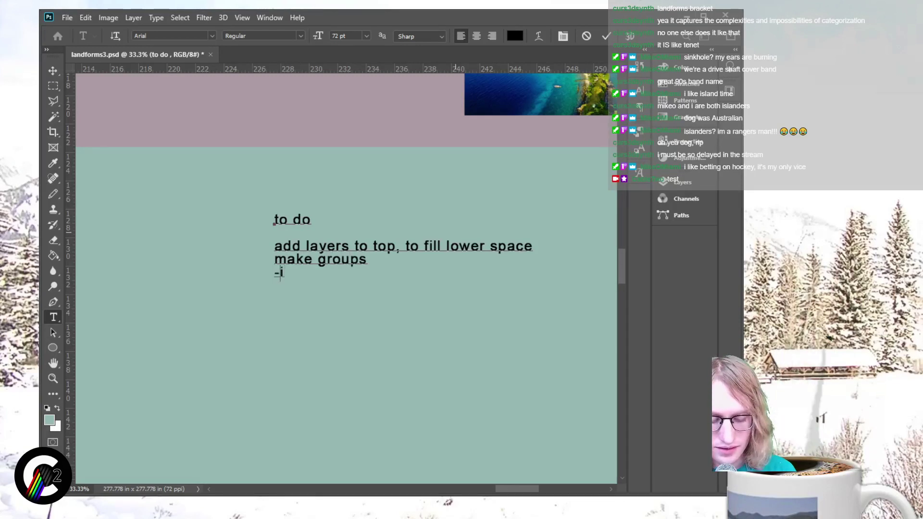
type("glaciers")
key("Return")
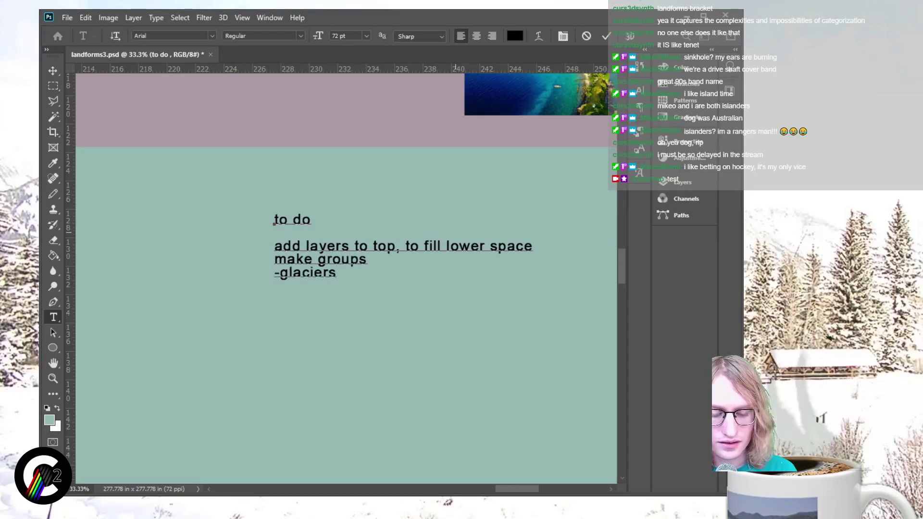
type("-craters")
key("BackSpace")
key("Up")
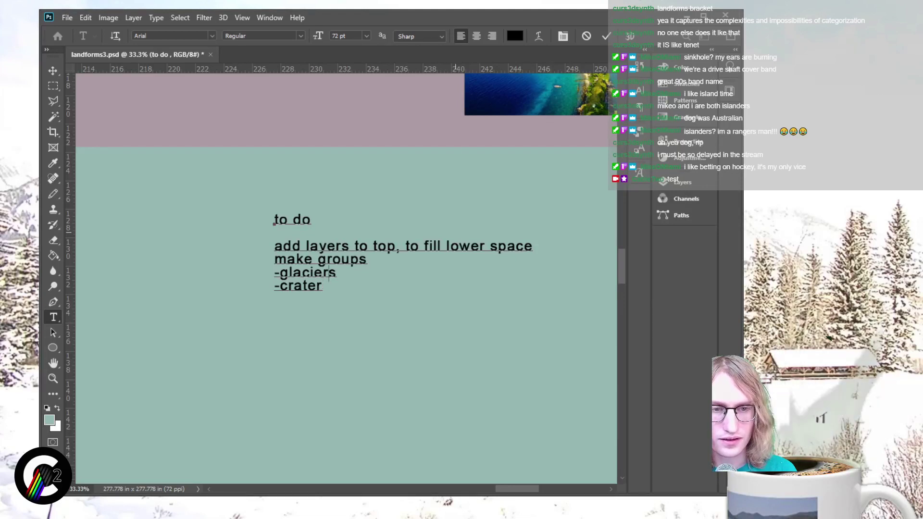
key("End")
key("BackSpace")
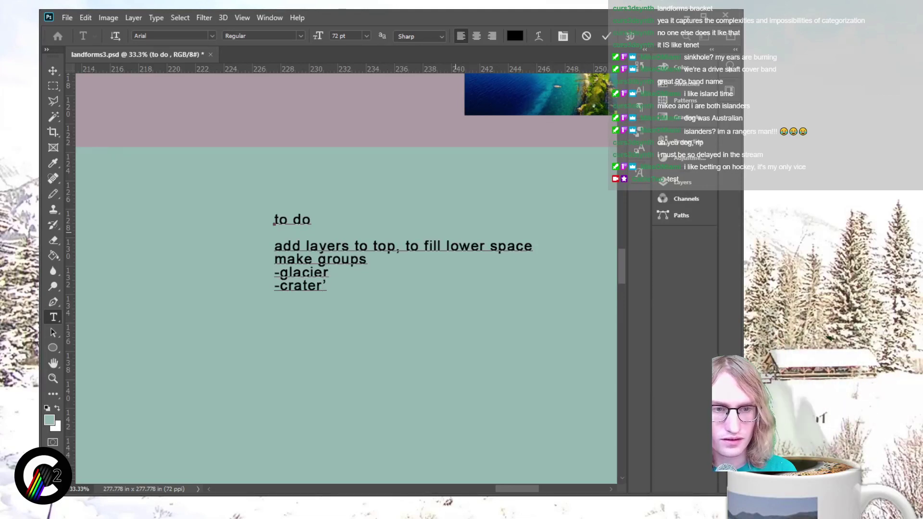
key("Return")
type("-coast")
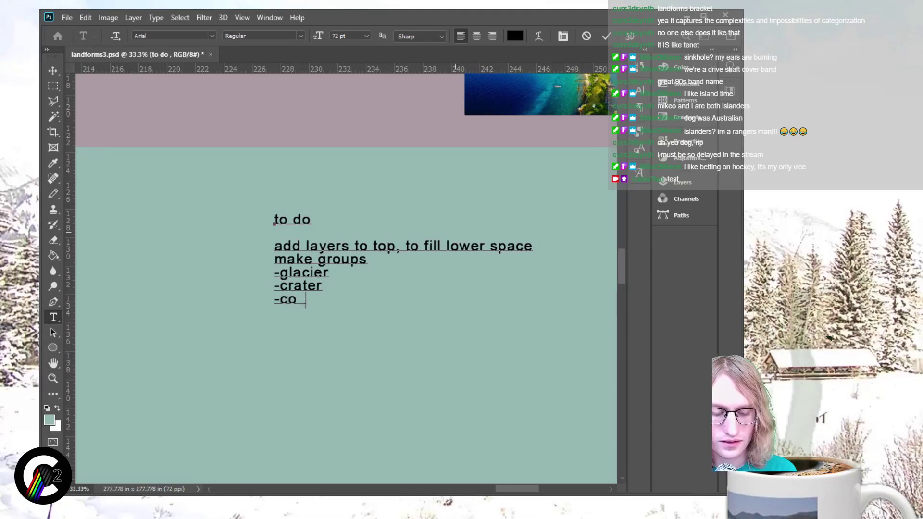
key("Return")
type("-fluvi")
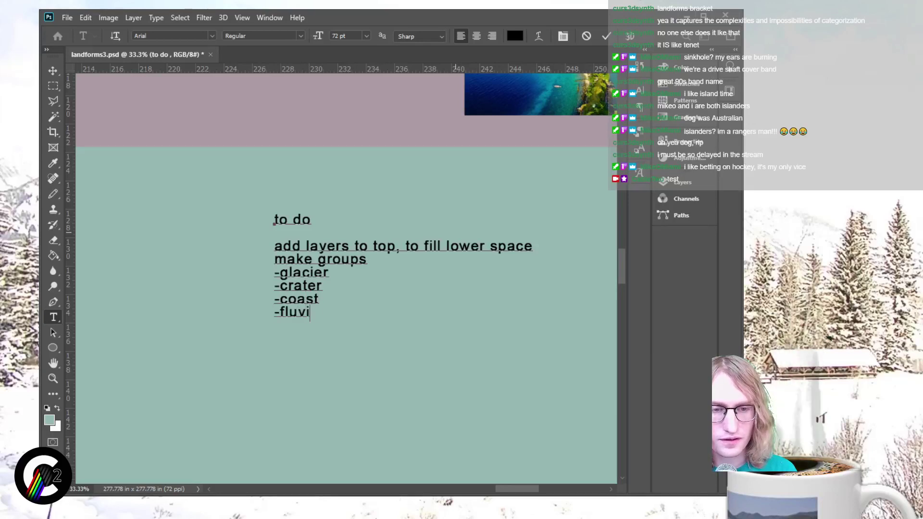
type("al")
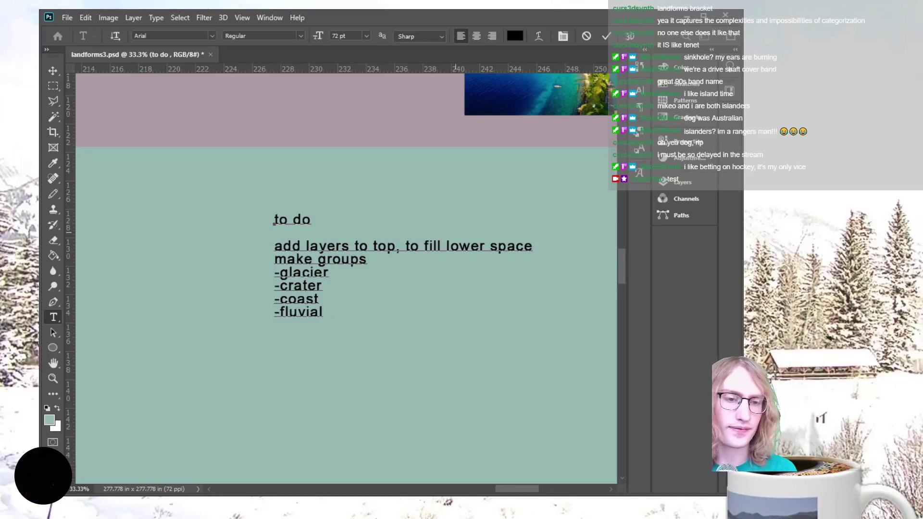
type(", -cave")
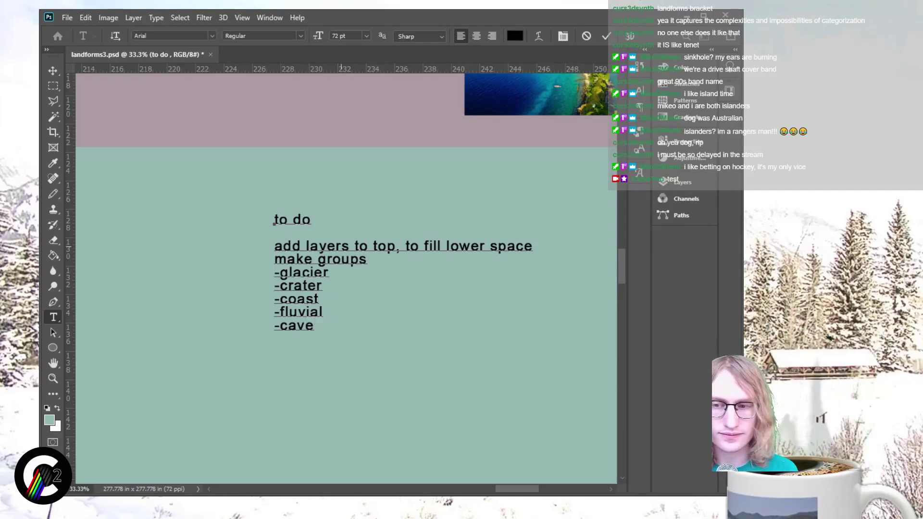
Step: Commit the note and move it lower right within the teal band
key("ctrl+Return")
key("v")
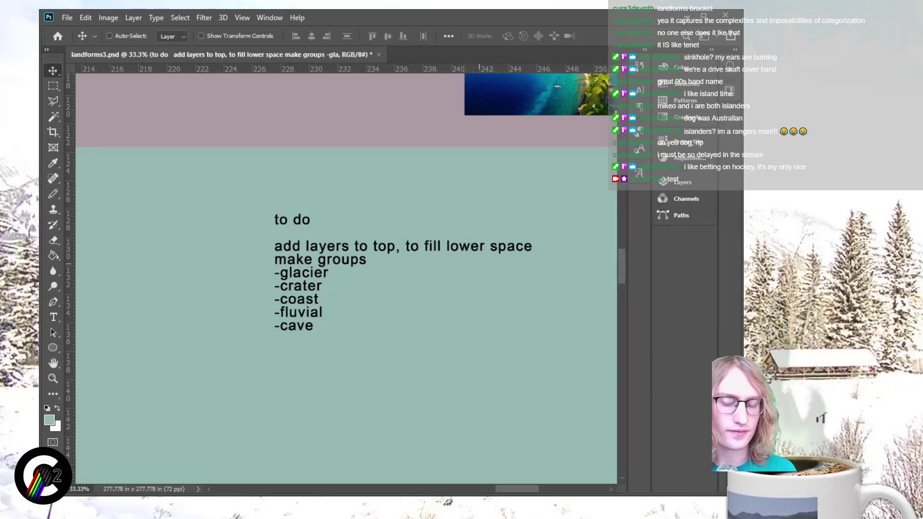
key("ctrl+minus")
key("ctrl+minus")
key("ctrl+minus")
key("ctrl+minus")
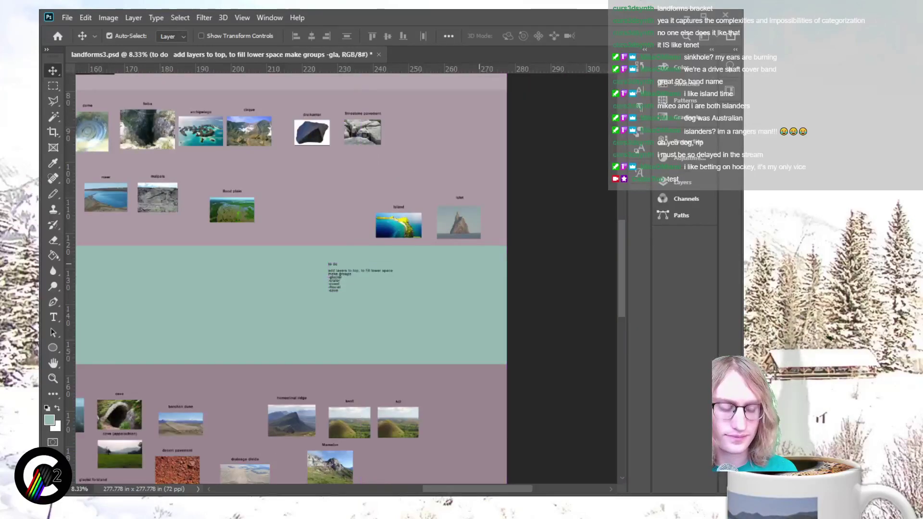
left_click_drag(336, 276, 434, 328)
Step: Zoom out to 4% and scroll to survey the whole Landforms poster
scroll(337, 279, "left", 10)
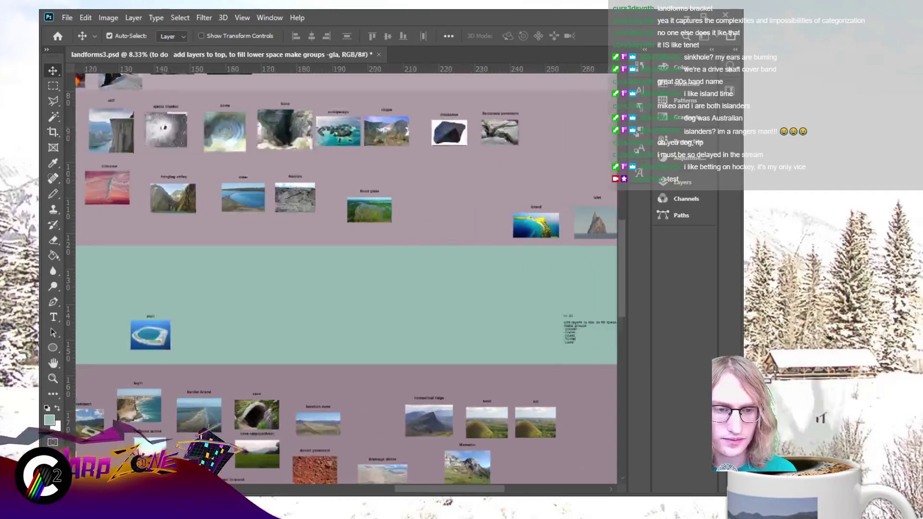
key("ctrl+minus")
key("ctrl+minus")
key("ctrl+minus")
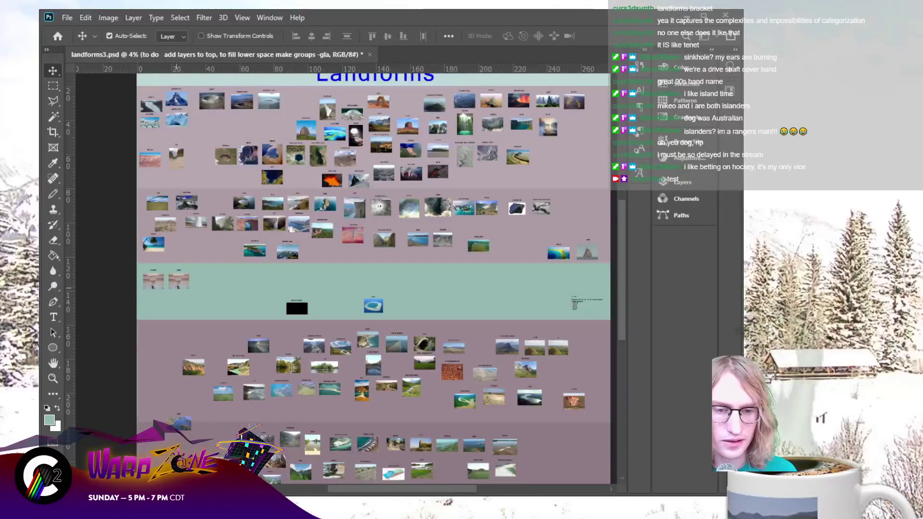
scroll(373, 276, "down", 3)
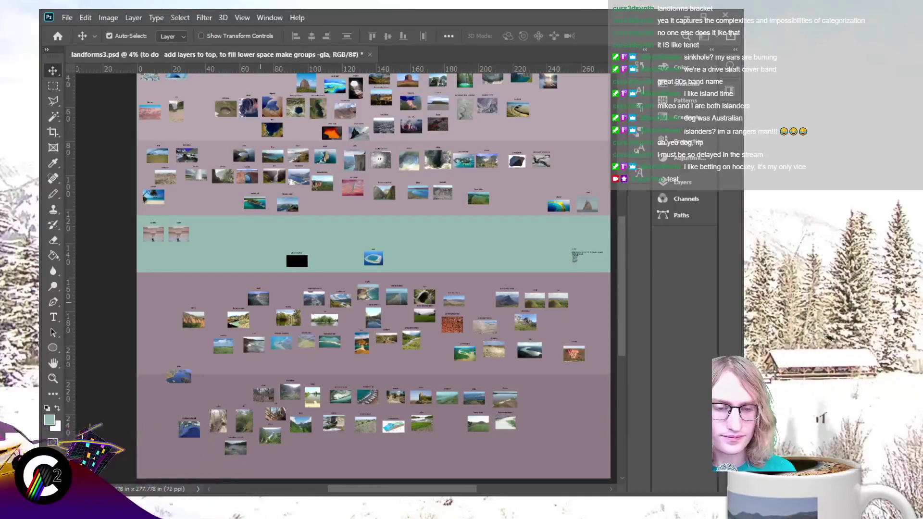
scroll(374, 276, "up", 5)
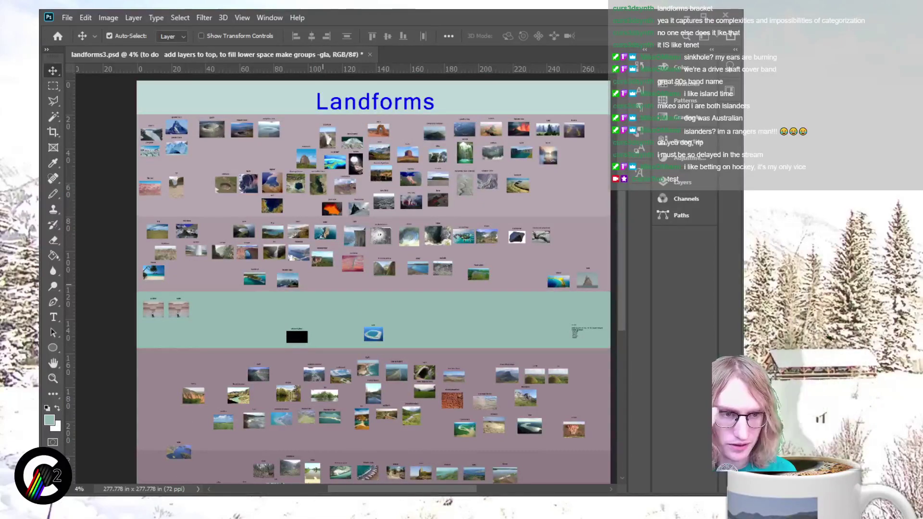
scroll(374, 276, "down", 3)
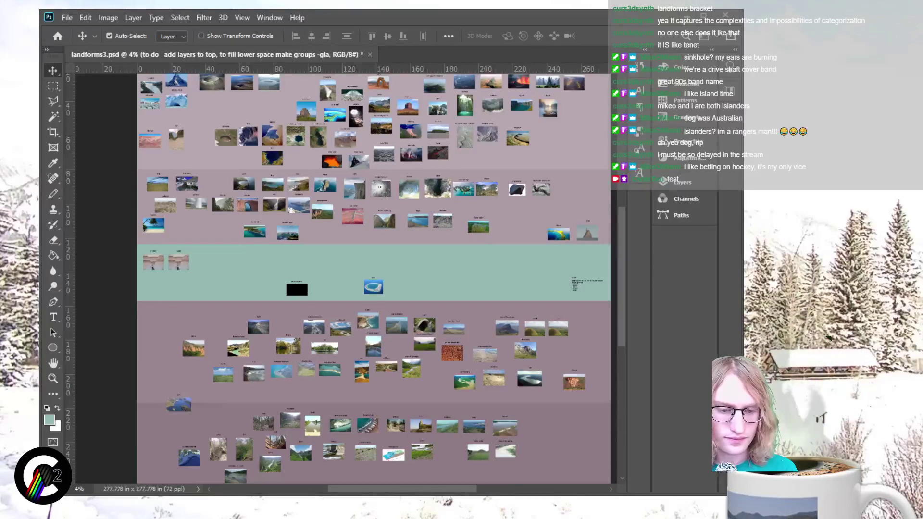
Step: Zoom in on the teal band's photos
key("ctrl+plus")
key("ctrl+plus")
key("ctrl+plus")
key("ctrl+plus")
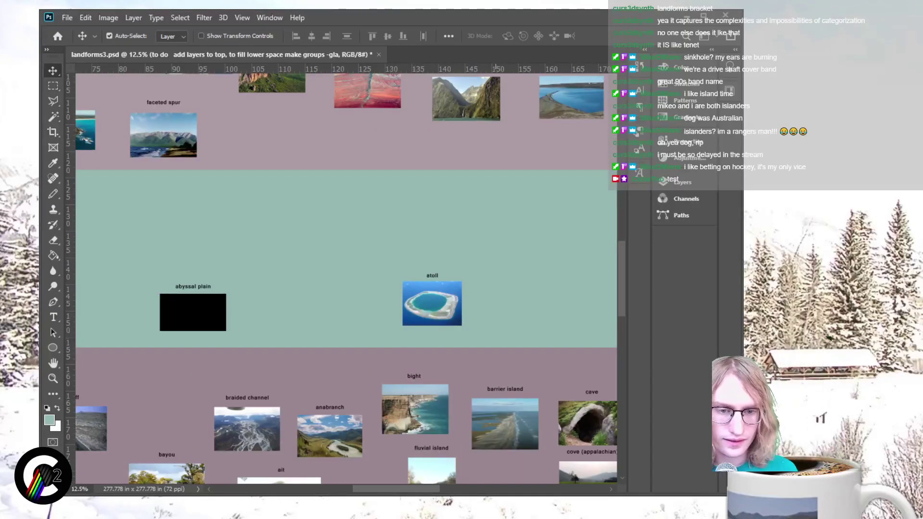
scroll(347, 278, "down", 5)
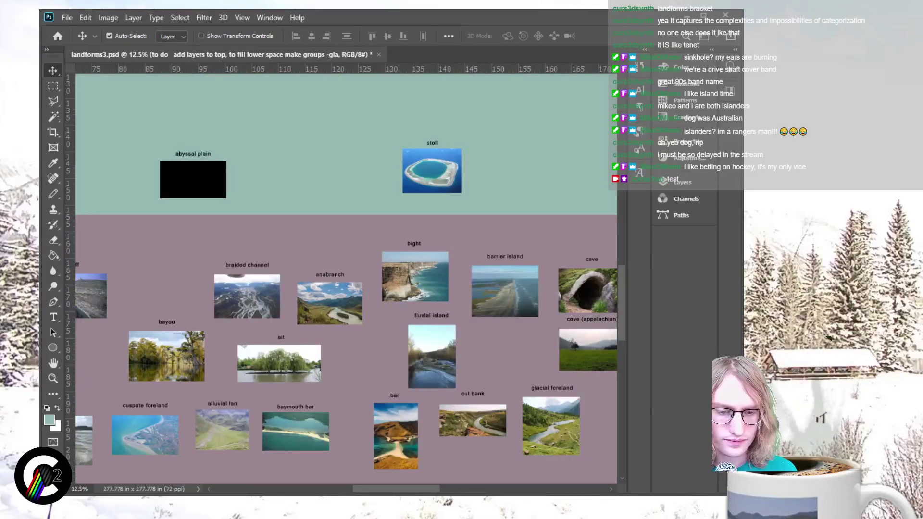
scroll(346, 279, "left", 10)
scroll(346, 279, "up", 3)
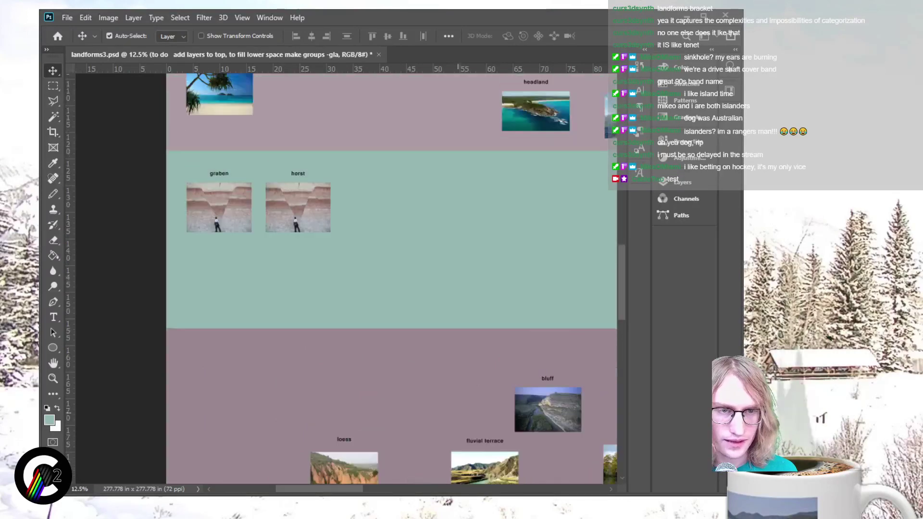
scroll(346, 279, "up", 10)
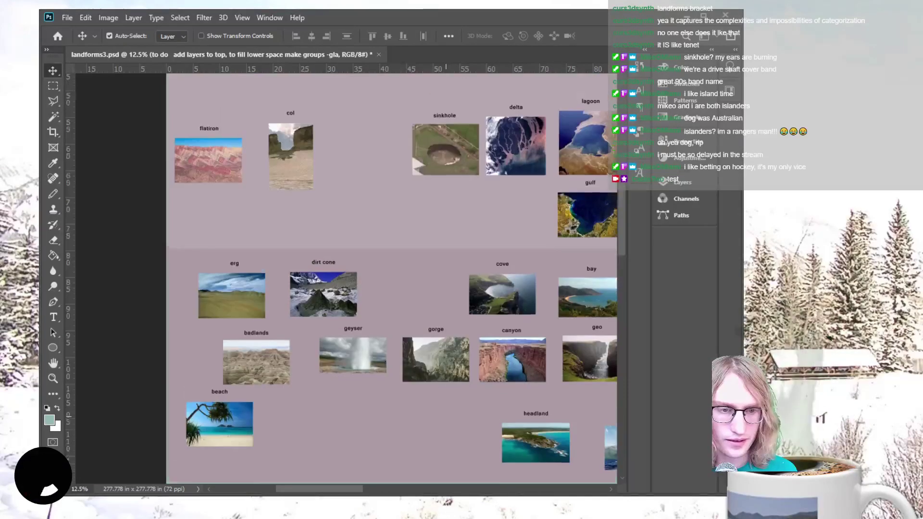
scroll(392, 279, "up", 7)
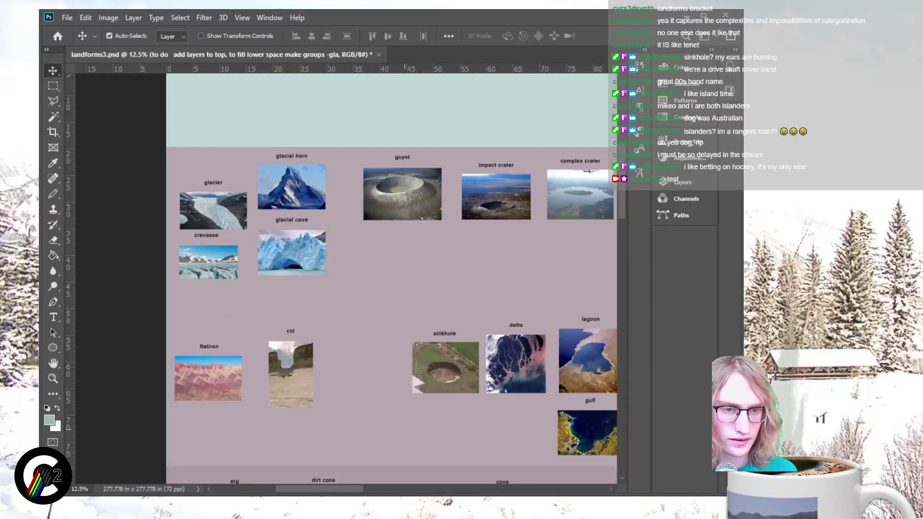
Step: Scroll across the poster to the band with archipelago, cirque, dreikanter and limestone pavement
key("ctrl+plus")
scroll(346, 279, "down", 2)
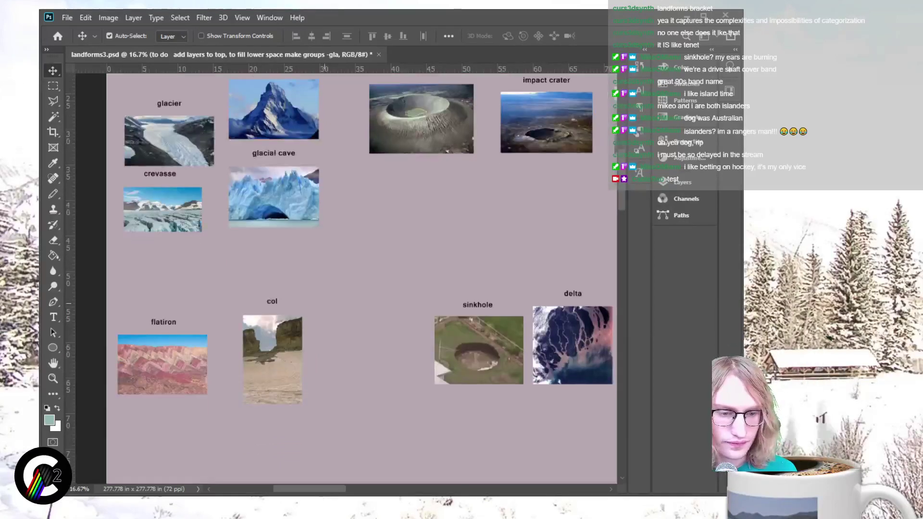
scroll(346, 279, "right", 15)
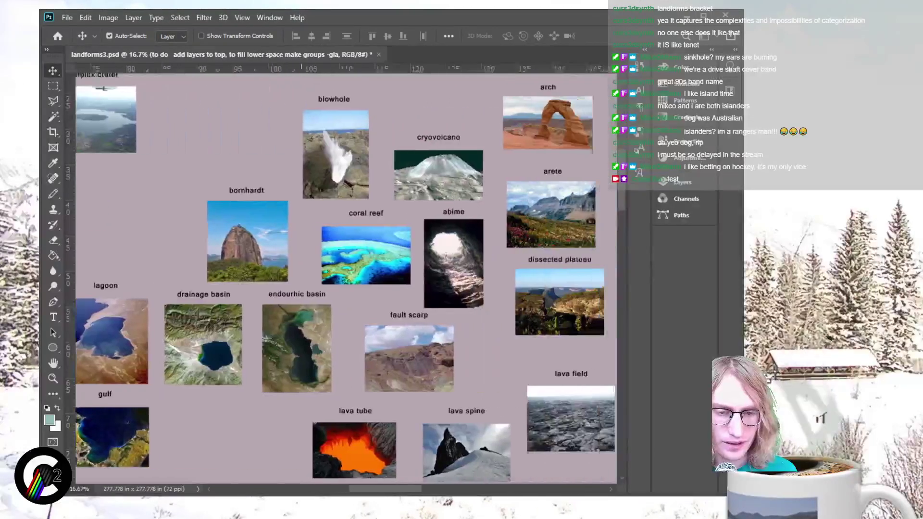
scroll(346, 279, "left", 9)
scroll(347, 279, "left", 9)
scroll(346, 279, "right", 2)
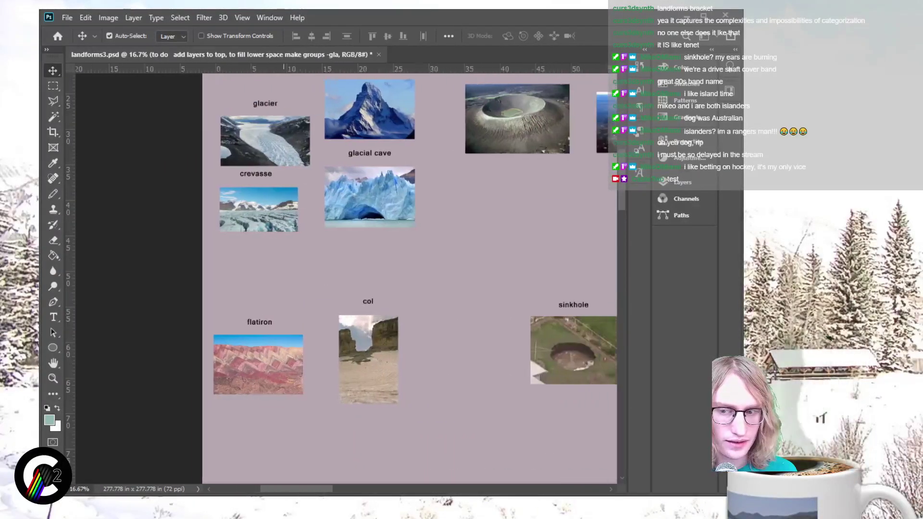
scroll(346, 279, "right", 4)
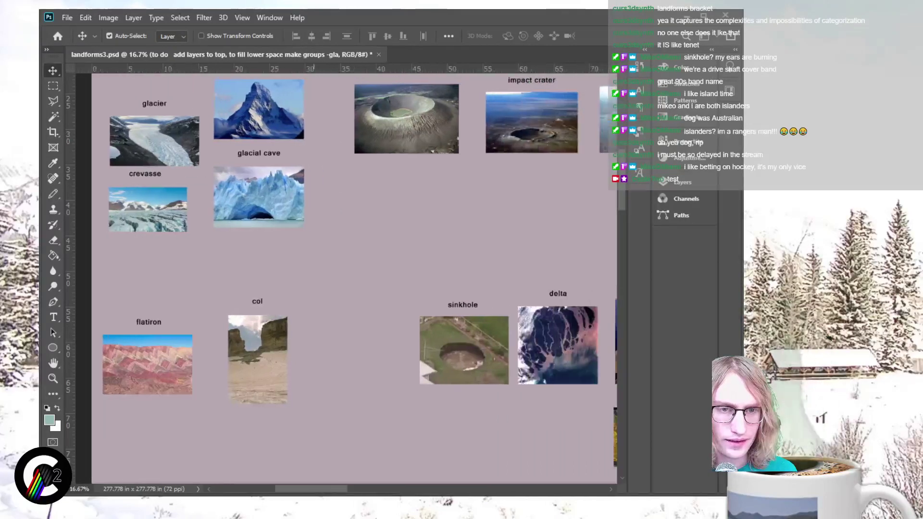
scroll(346, 279, "up", 2)
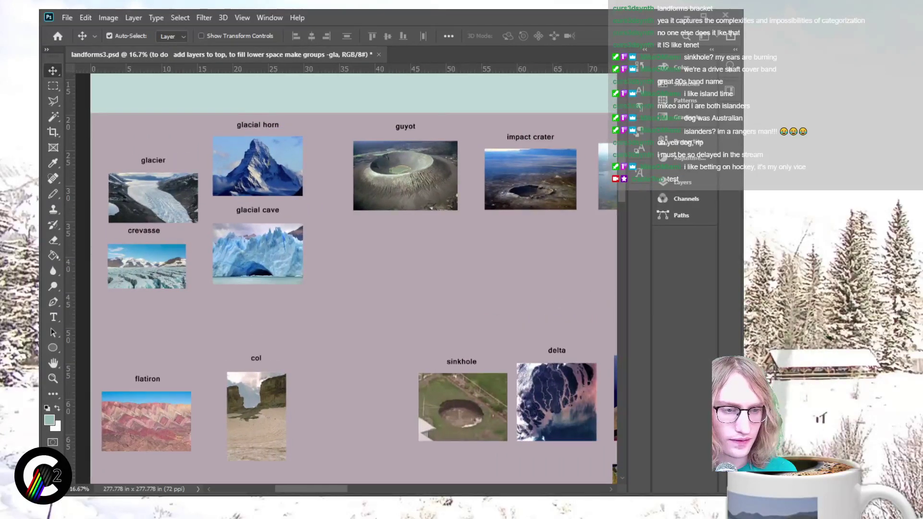
scroll(346, 278, "left", 2)
scroll(346, 279, "right", 3)
scroll(346, 278, "left", 2)
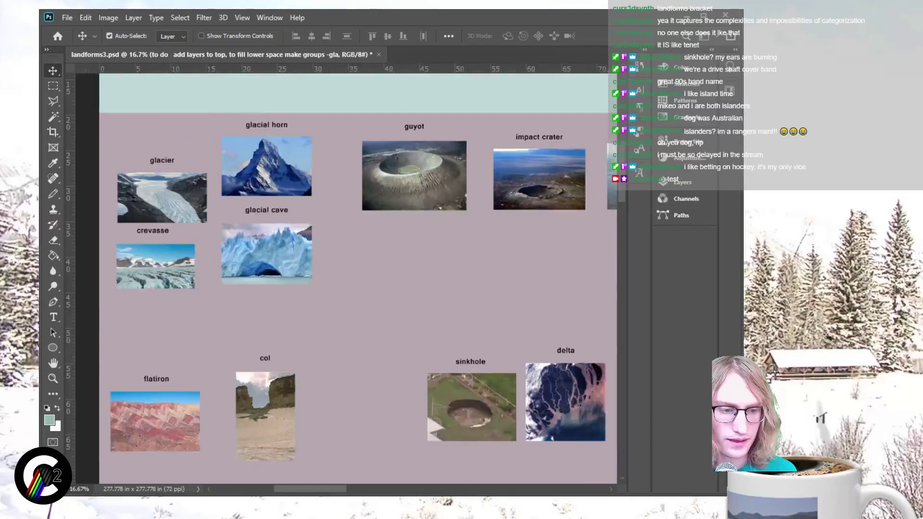
scroll(346, 279, "right", 3)
scroll(347, 279, "left", 3)
scroll(347, 279, "right", 1)
scroll(346, 278, "right", 15)
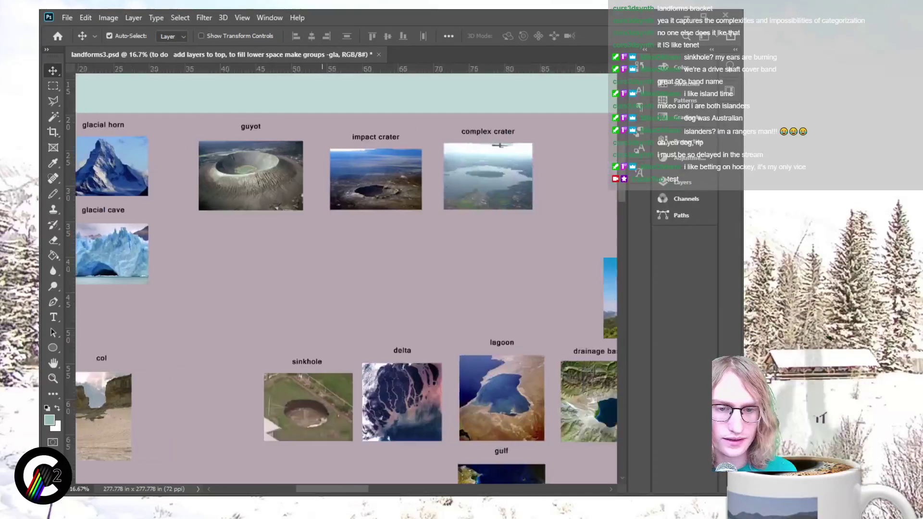
scroll(346, 279, "right", 20)
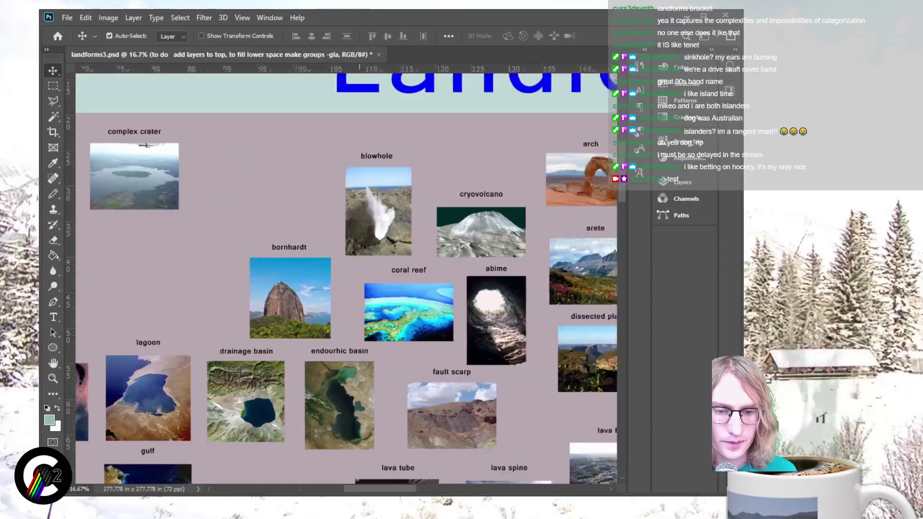
scroll(346, 279, "right", 7)
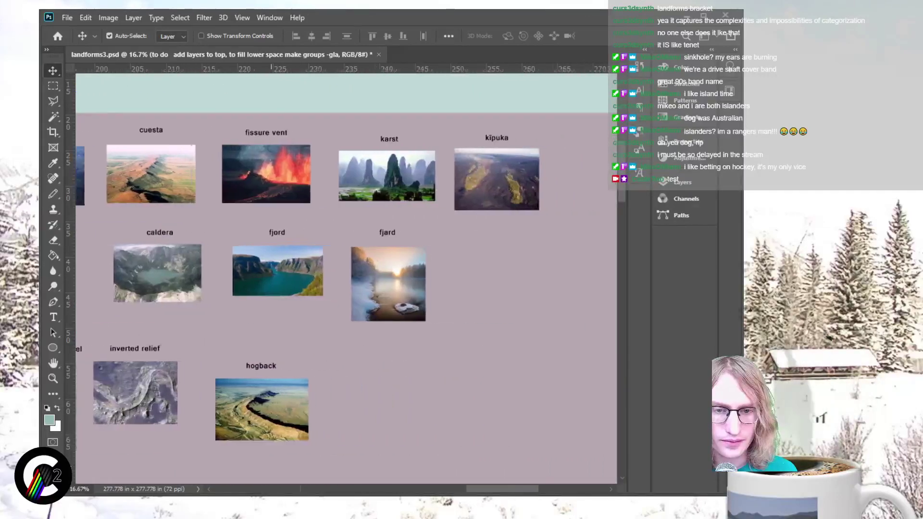
scroll(346, 279, "left", 6)
scroll(346, 279, "right", 1)
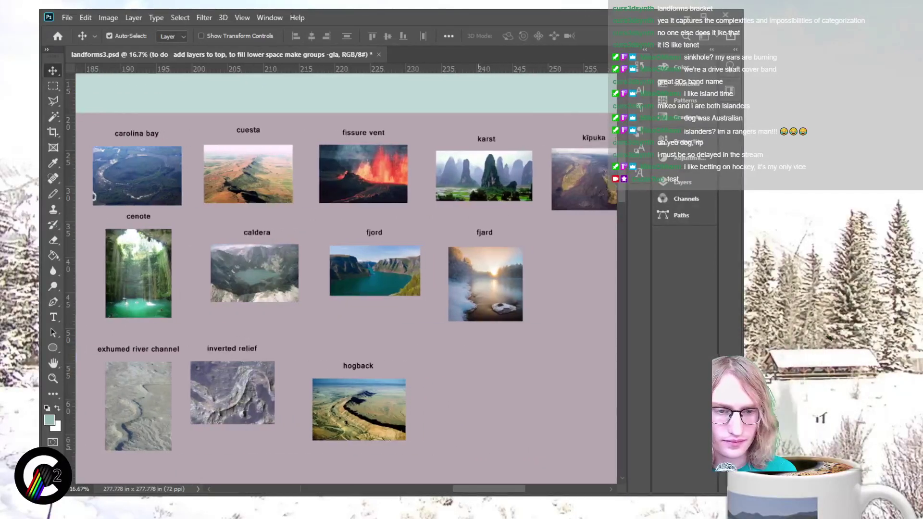
scroll(346, 279, "down", 3)
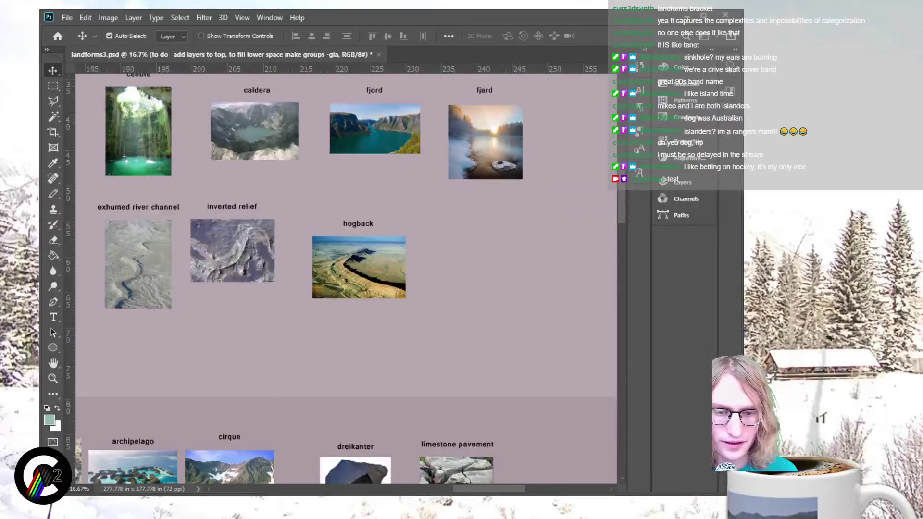
scroll(347, 279, "down", 2)
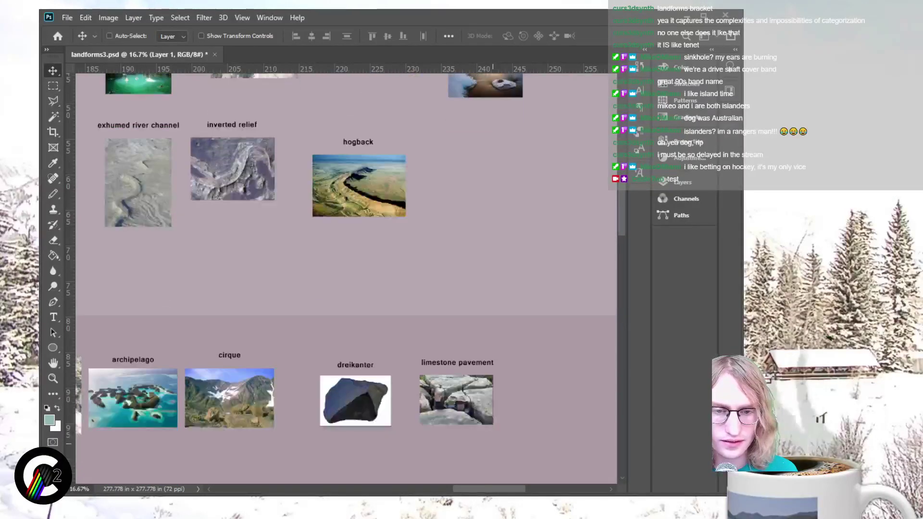
scroll(346, 279, "left", 1)
scroll(346, 279, "down", 2)
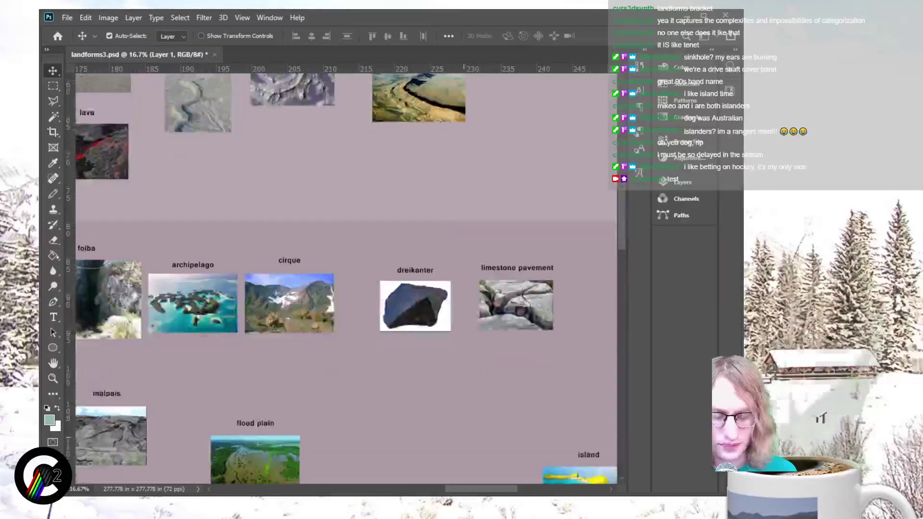
Step: Marquee-select the dreikanter photo and label and drag them into the teal band above the atoll
key("m")
left_click_drag(405, 292, 460, 354)
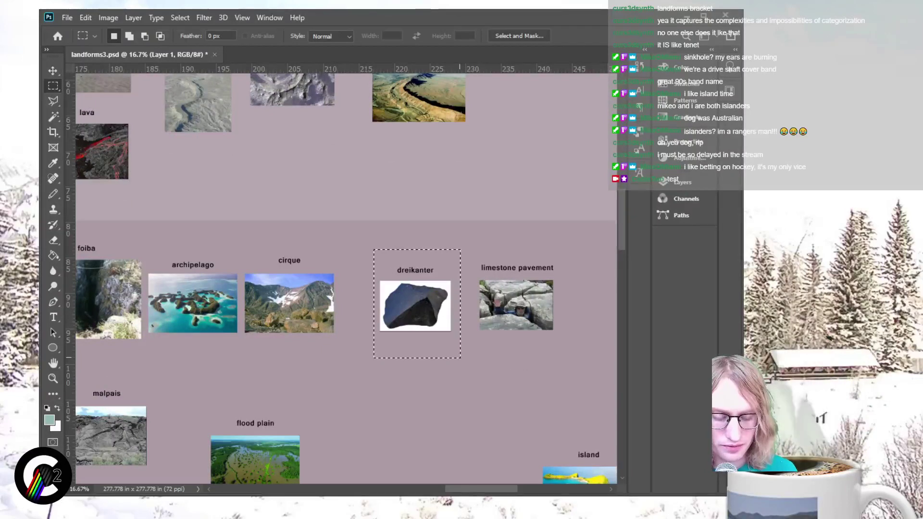
key("v")
mouse_move(416, 305)
left_mouse_down()
mouse_move(386, 277)
mouse_move(404, 295)
left_mouse_up()
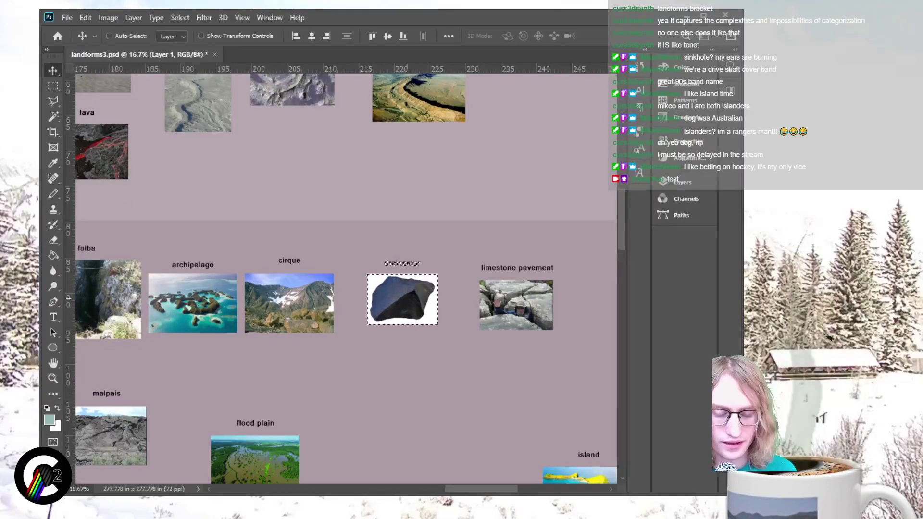
key("ctrl+0")
scroll(346, 278, "up", 1)
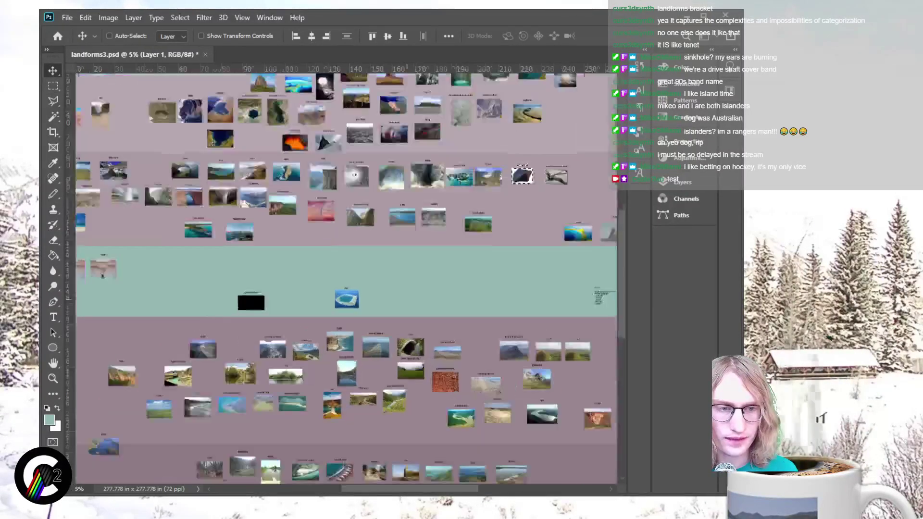
scroll(346, 279, "down", 2)
scroll(346, 279, "down", 1)
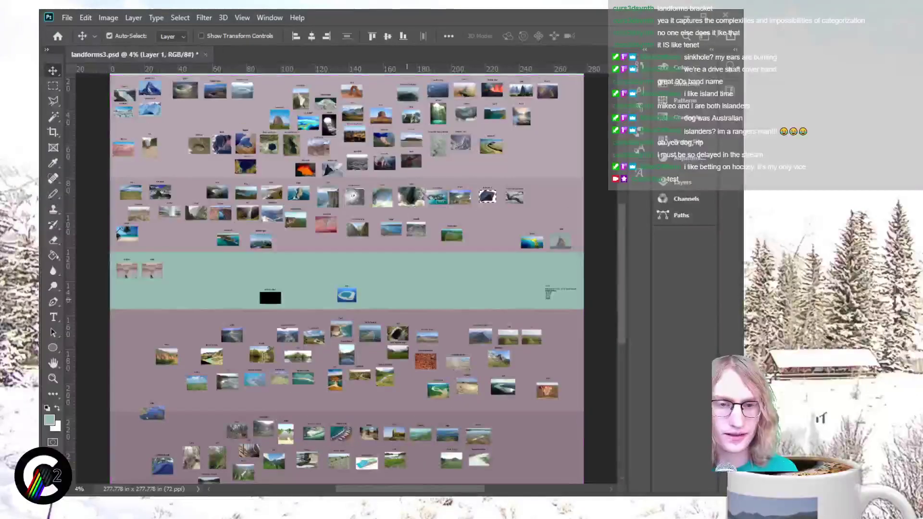
left_click_drag(387, 310, 347, 279)
Step: Nudge the dreikanter slightly higher and zoom in on it and the atoll
key("ctrl+d")
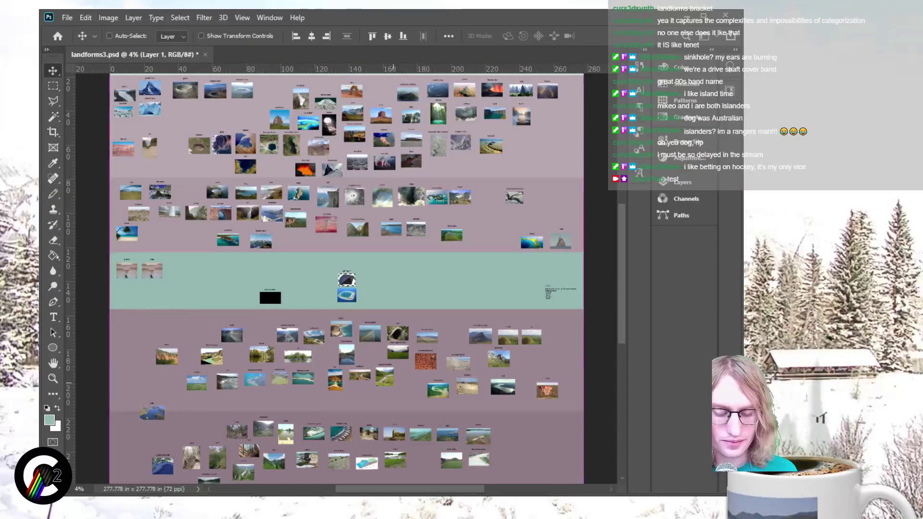
key("ctrl+shift+d")
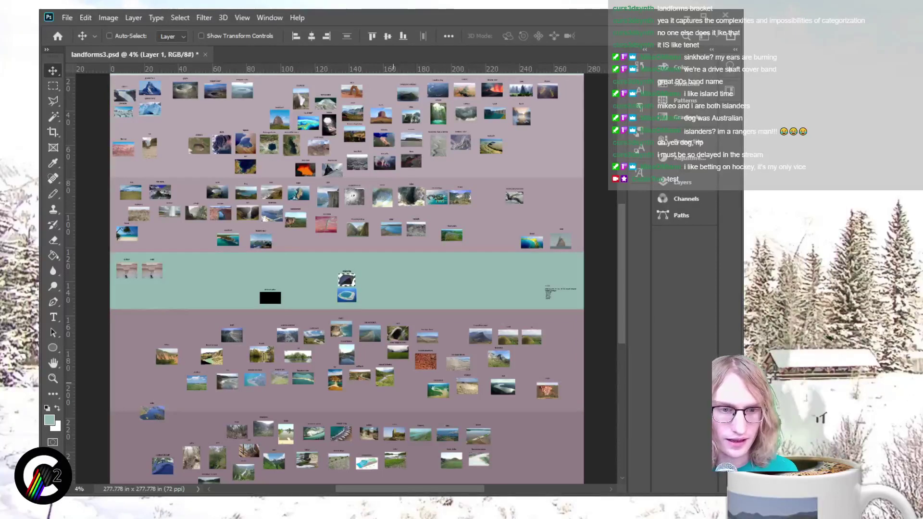
left_click_drag(346, 279, 347, 272)
key("ctrl+plus")
key("ctrl+plus")
key("ctrl+plus")
key("ctrl+plus")
key("ctrl+plus")
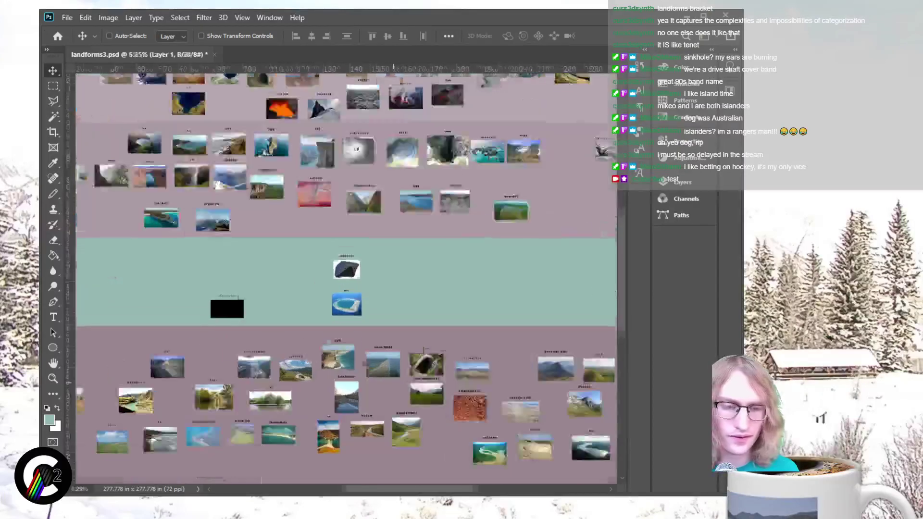
scroll(435, 298, "down", 1)
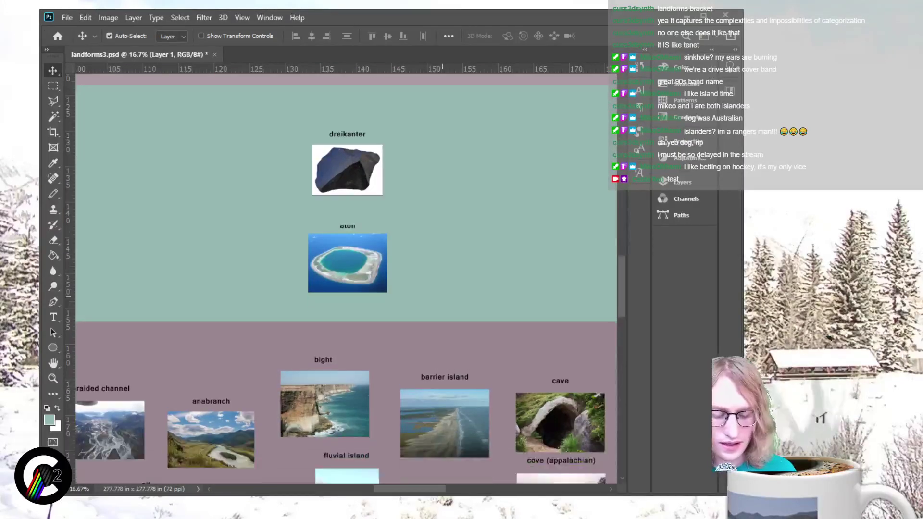
Step: Select and delete the old atoll label
key("m")
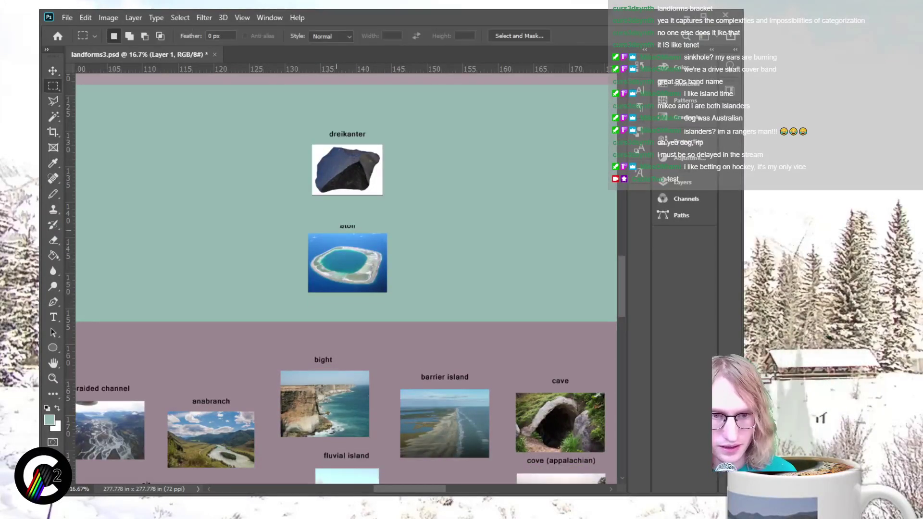
left_click_drag(331, 219, 363, 231)
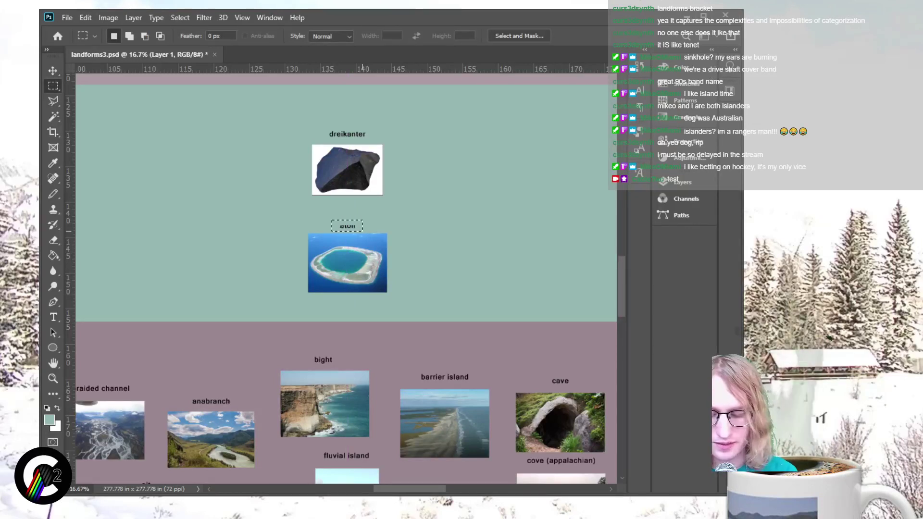
key("Delete")
key("ctrl+d")
Step: Type a new 'atoll' label above the atoll photo
key("t")
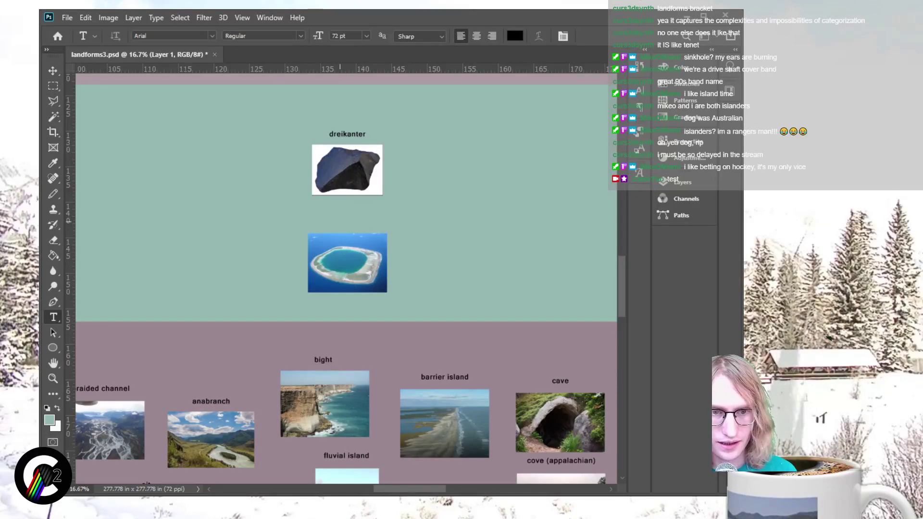
left_click(344, 228)
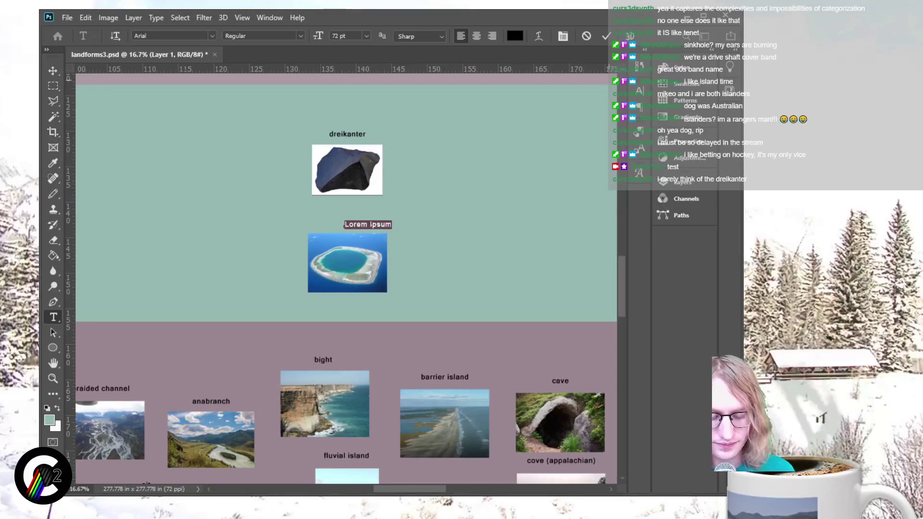
type("ato")
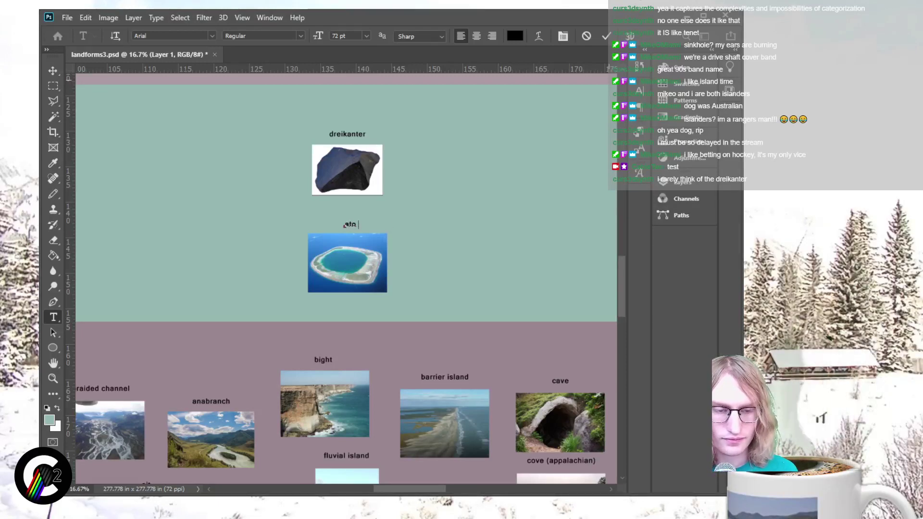
type("ll")
key("ctrl+Return")
Step: Centre the atoll label under the dreikanter photo and merge it down onto the photo layer
key("v")
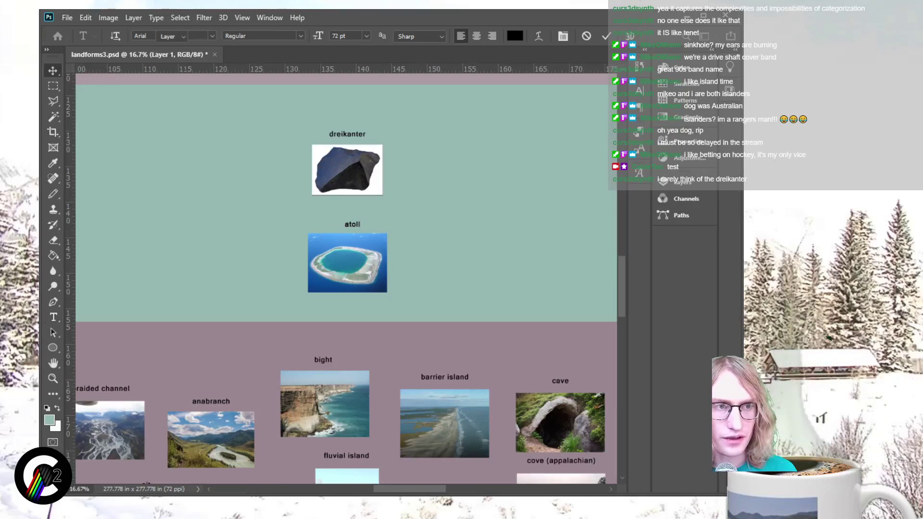
left_click_drag(352, 224, 348, 224)
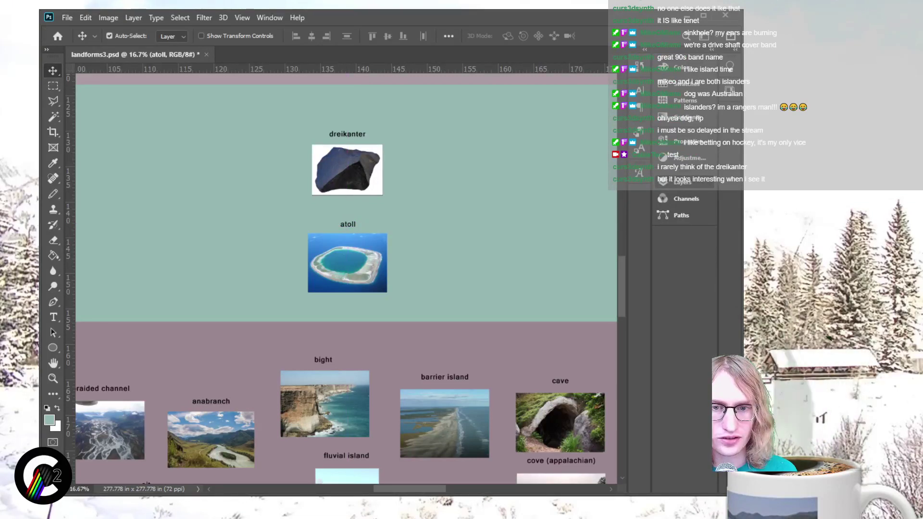
key("ctrl+e")
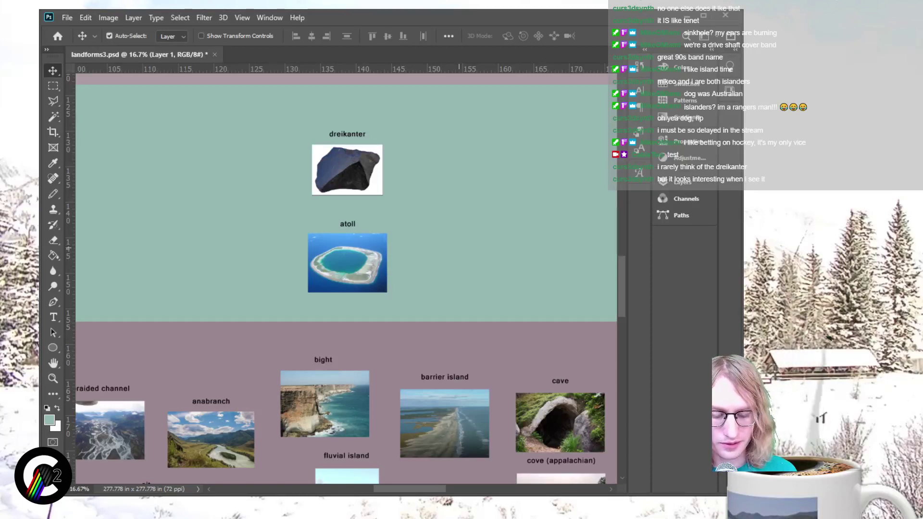
Step: Move the atoll photo and its label up into the upper mauve row near headland
key("m")
mouse_move(415, 306)
left_mouse_down()
mouse_move(297, 206)
mouse_move(413, 302)
left_mouse_up()
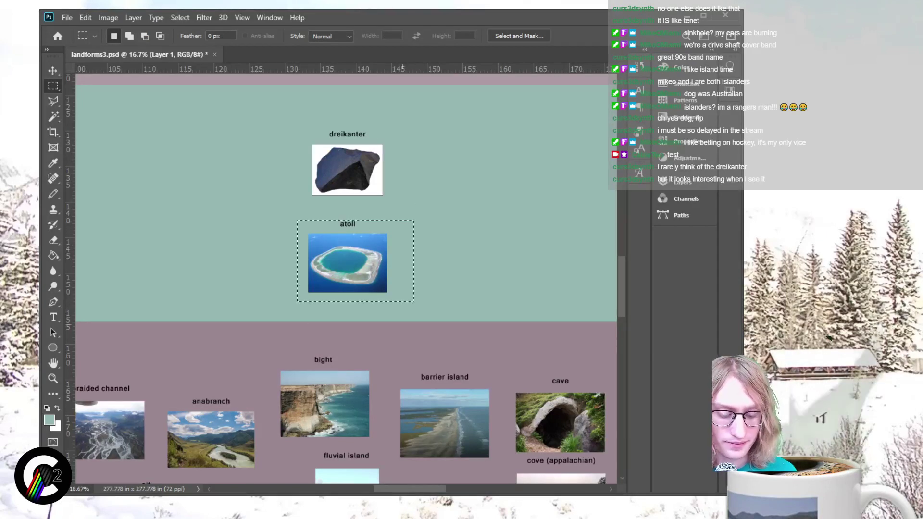
key("Up")
key("Up")
key("Up")
key("Up")
key("Up")
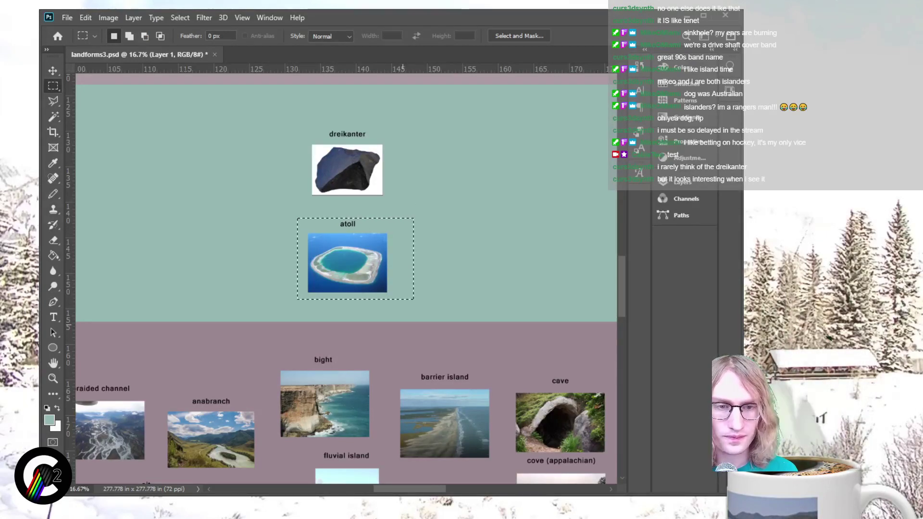
key("ctrl+minus")
key("ctrl+minus")
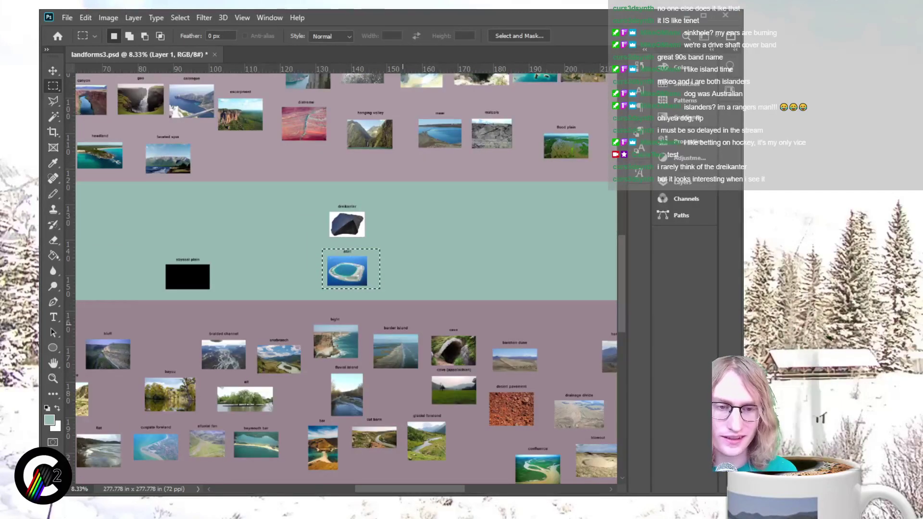
key("v")
left_click_drag(348, 271, 230, 212)
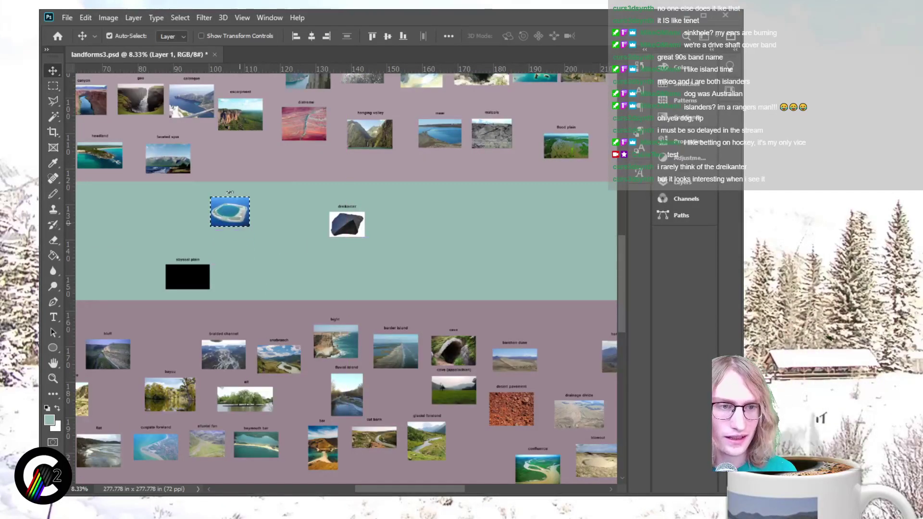
scroll(235, 211, "up", 3)
left_click_drag(230, 297, 235, 247)
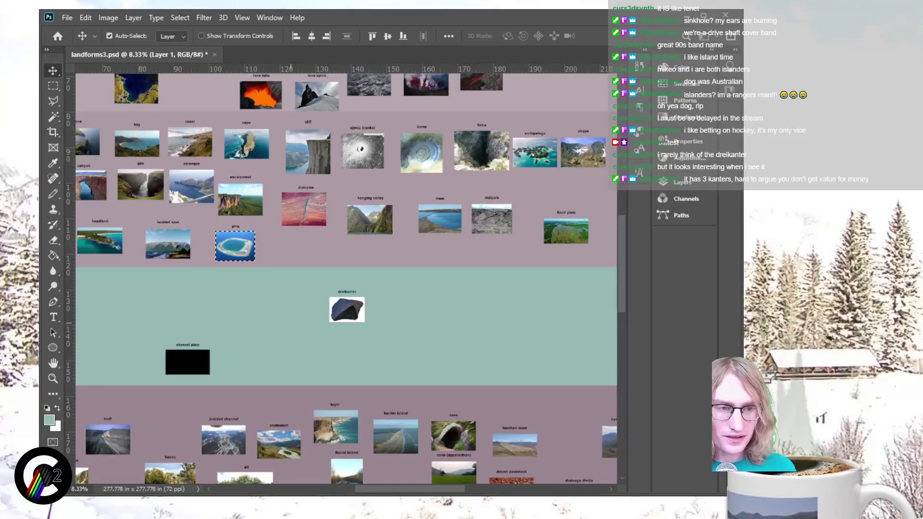
scroll(238, 279, "down", 2)
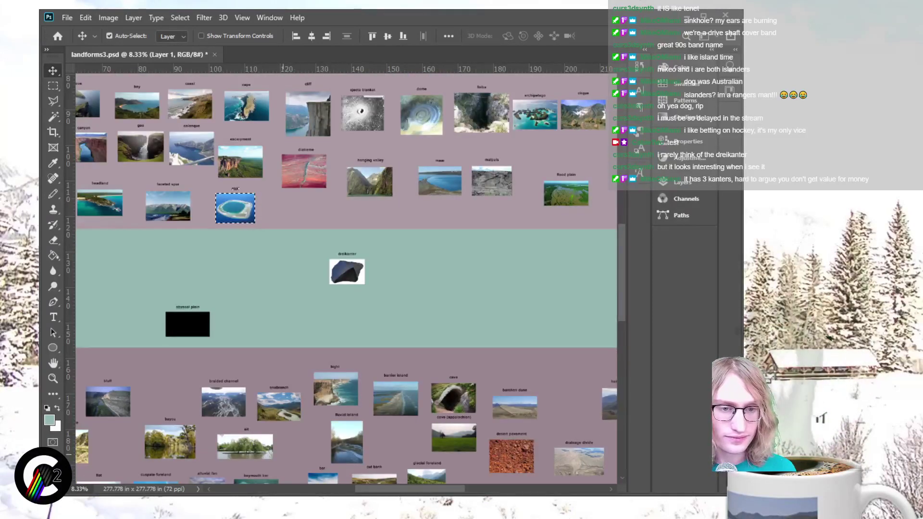
key("ctrl+d")
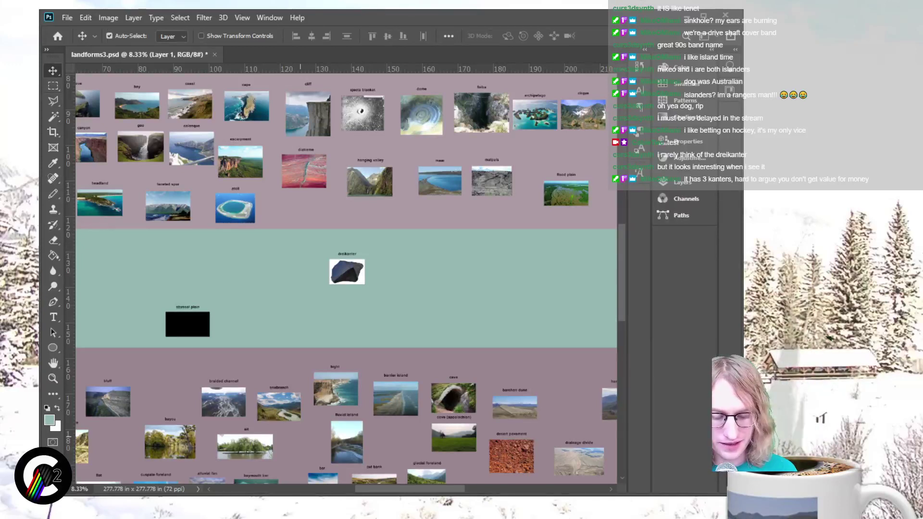
Step: Select the dreikanter photo and label and shift them slightly right and down
key("m")
left_click_drag(298, 249, 447, 322)
key("v")
mouse_move(346, 272)
left_mouse_down()
mouse_move(365, 290)
mouse_move(352, 267)
mouse_move(351, 284)
mouse_move(350, 272)
mouse_move(329, 278)
mouse_move(388, 280)
mouse_move(352, 278)
left_mouse_up()
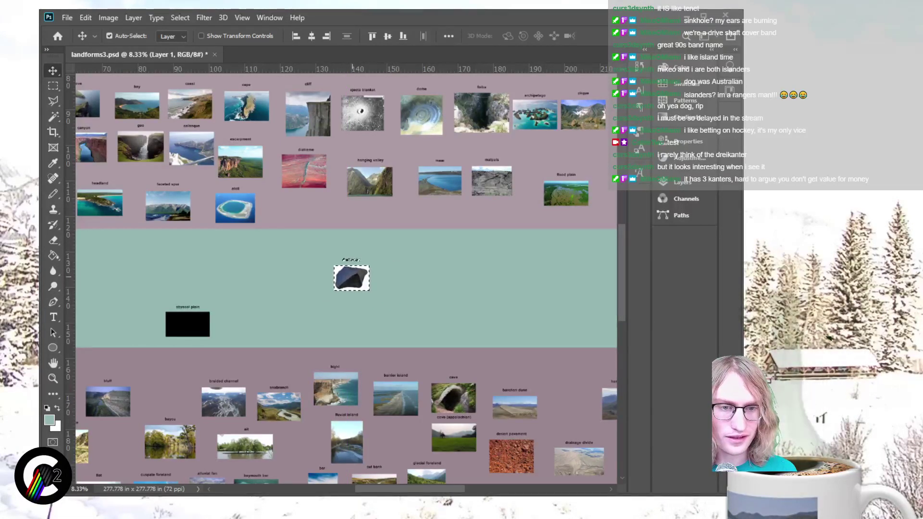
Step: Nudge the dreikanter image slightly lower and to the right in the teal band
key("ctrl+minus")
key("ctrl+minus")
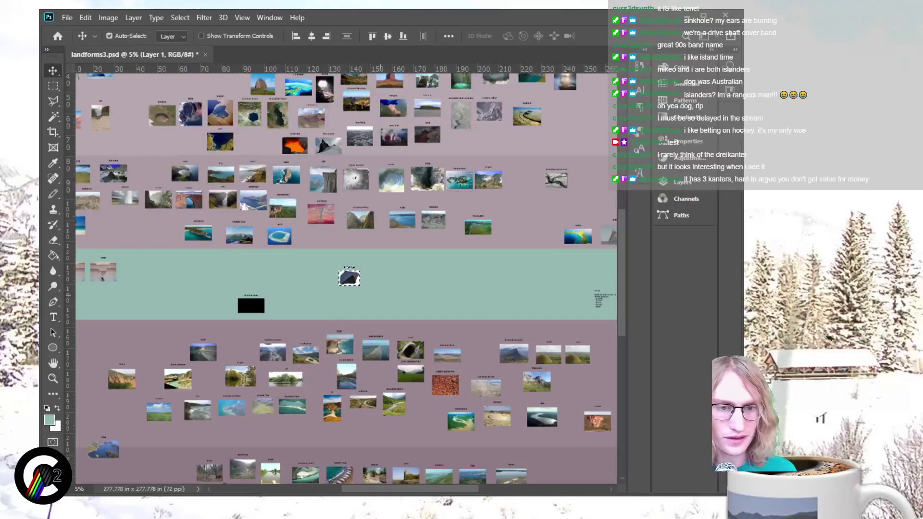
left_click(347, 263, "ctrl")
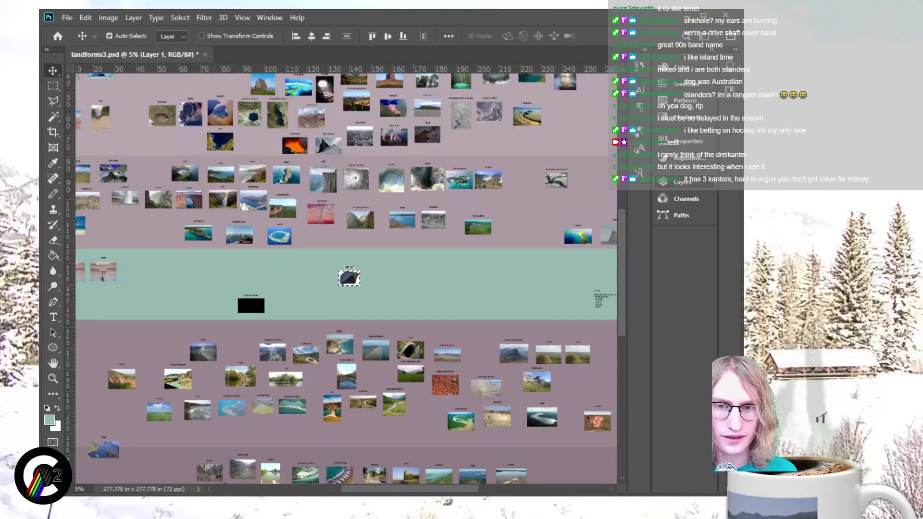
left_click_drag(347, 264, 345, 268)
scroll(346, 284, "down", 3)
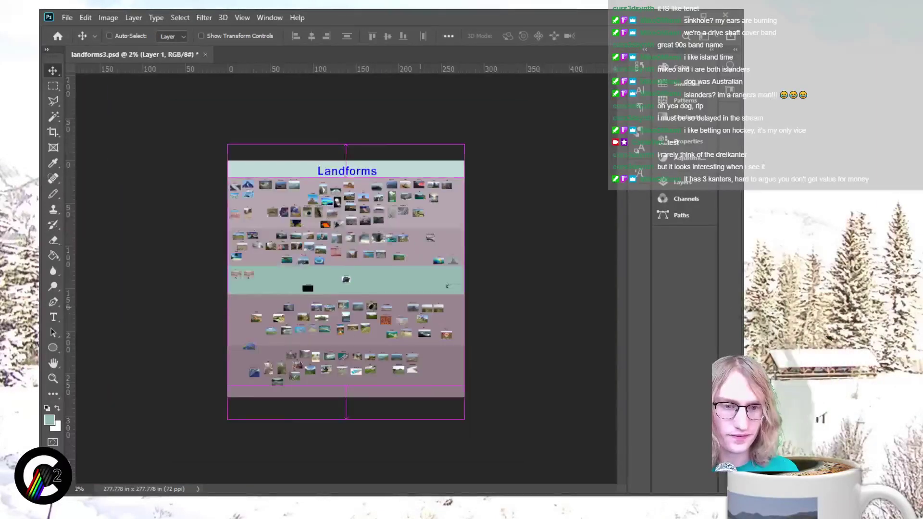
scroll(346, 283, "up", 5)
scroll(346, 285, "up", 3)
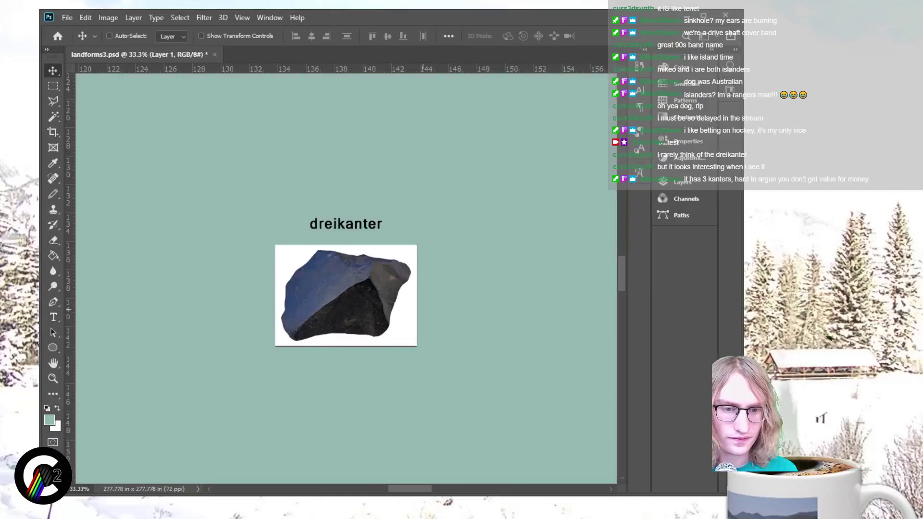
Step: Draw a temporary tall marquee right of the dreikanter photo, clear it, and zoom out
key("m")
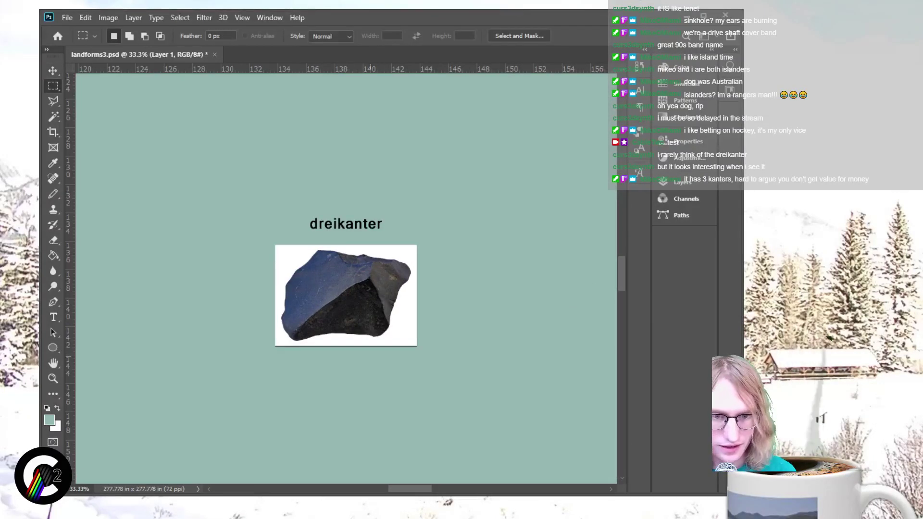
left_click_drag(424, 350, 433, 345)
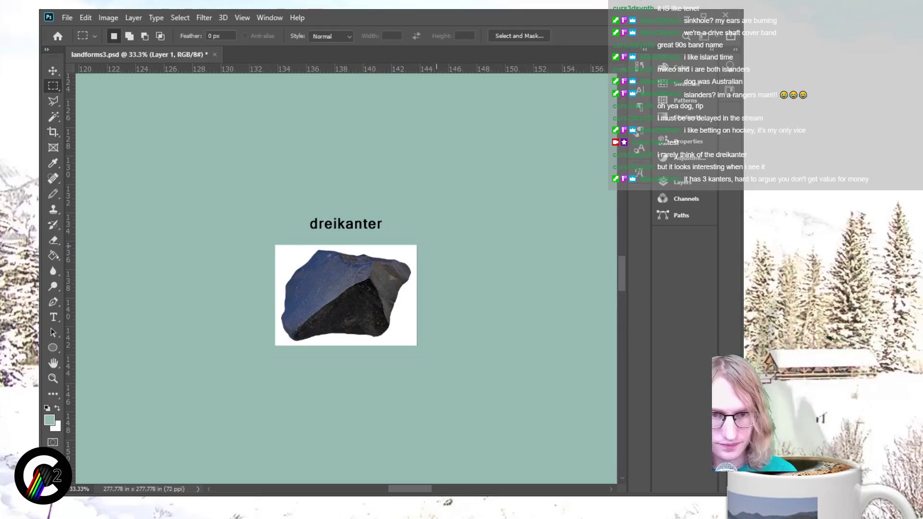
mouse_move(448, 227)
left_mouse_down()
mouse_move(408, 354)
mouse_move(416, 381)
left_mouse_up()
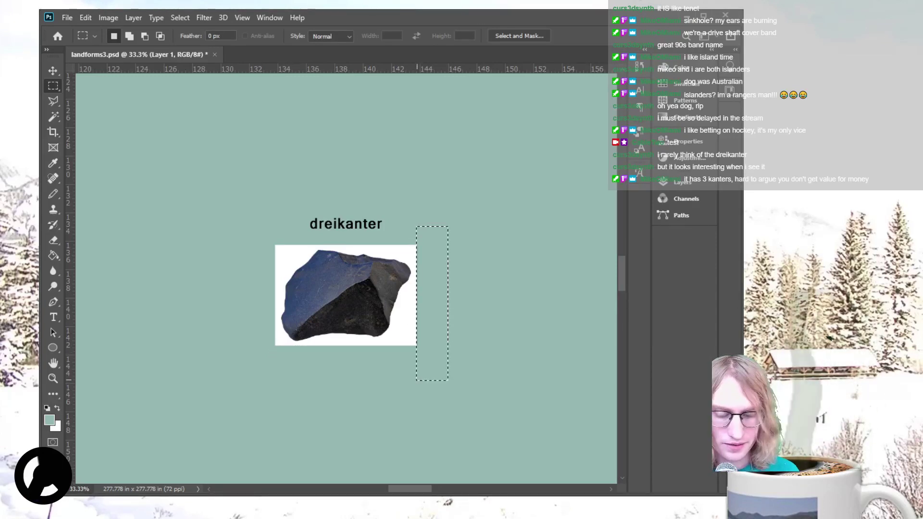
left_click(412, 387)
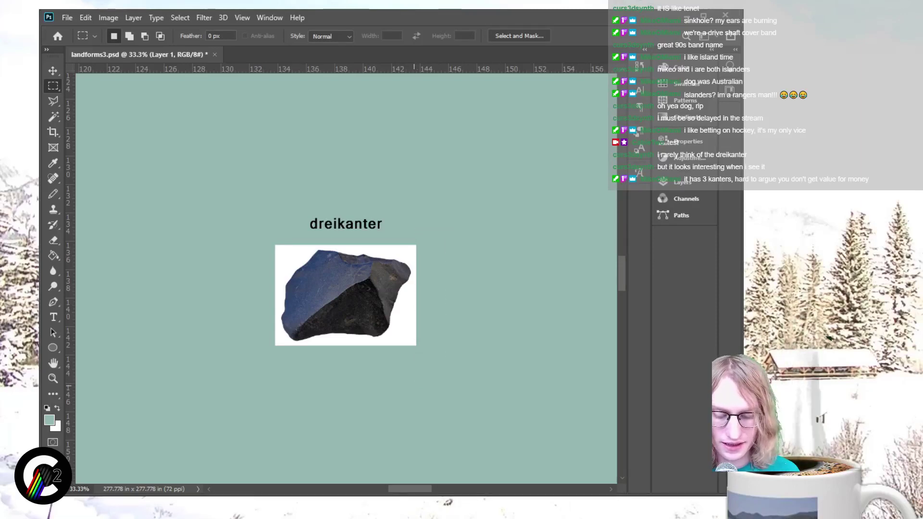
key("ctrl+minus")
key("ctrl+minus")
key("ctrl+minus")
key("ctrl+minus")
key("ctrl+minus")
key("ctrl+minus")
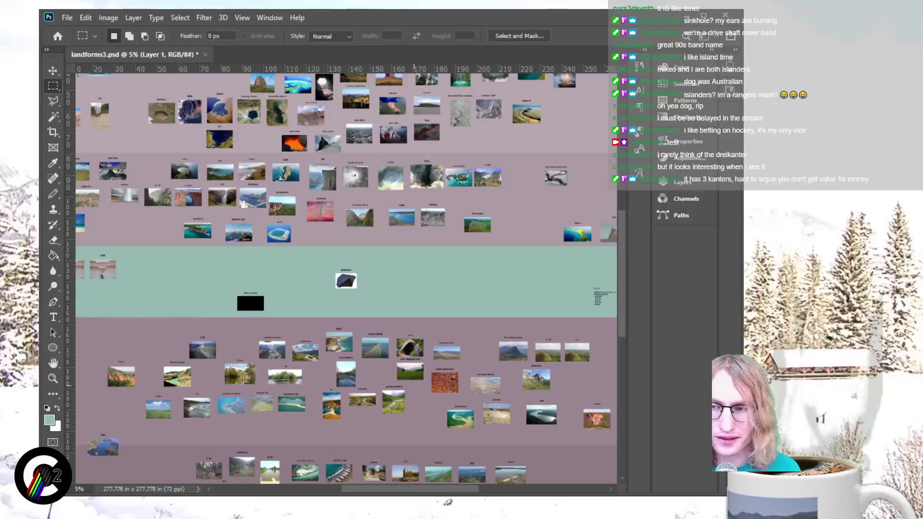
scroll(346, 279, "down", 3)
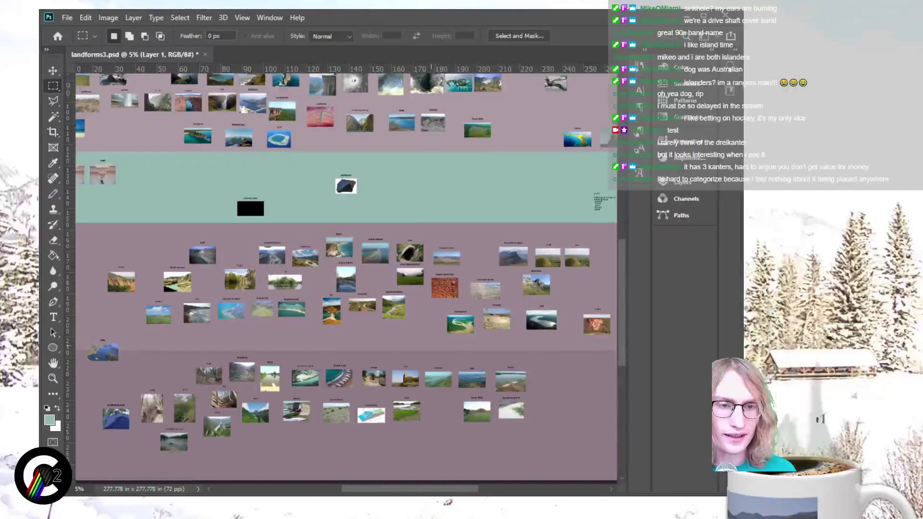
scroll(346, 279, "up", 2)
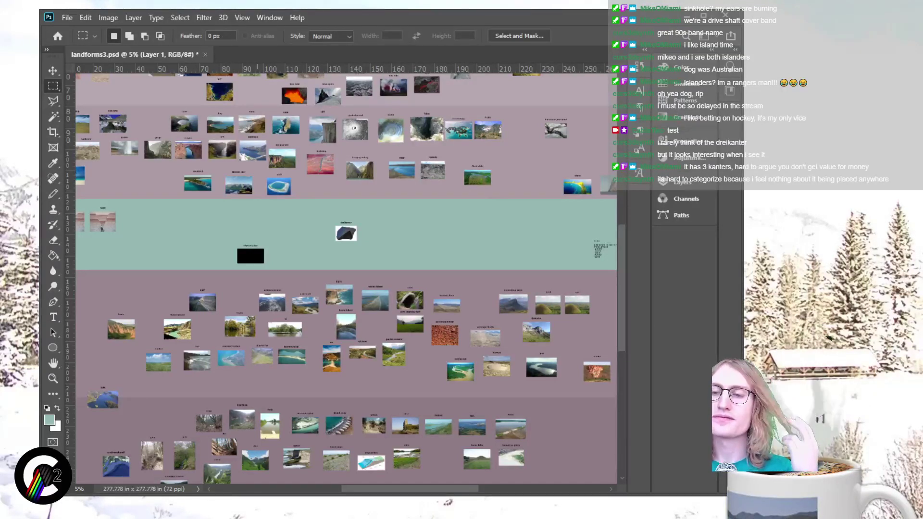
scroll(346, 279, "up", 1)
scroll(346, 279, "up", 1)
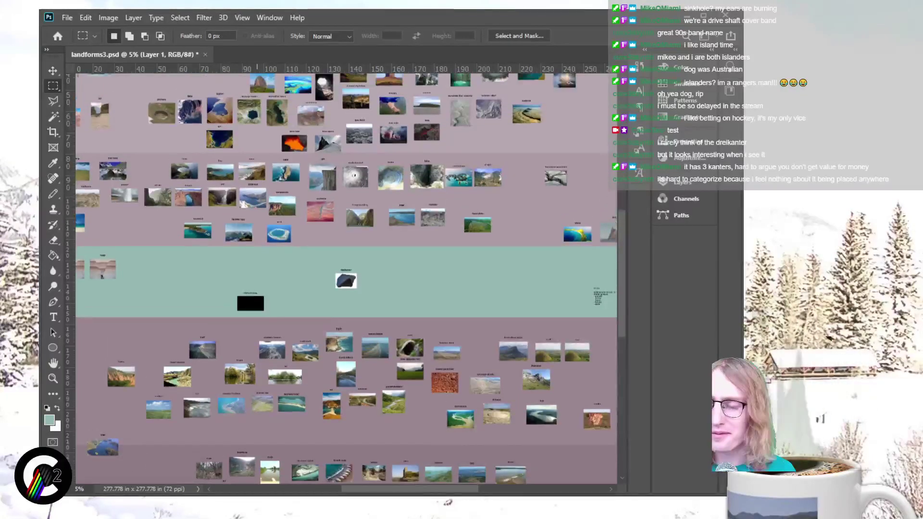
scroll(346, 279, "down", 1)
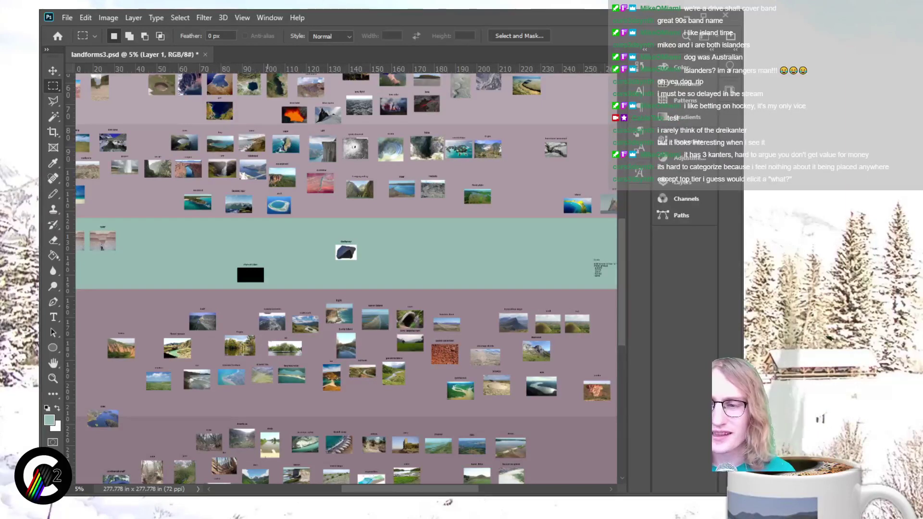
scroll(346, 279, "up", 5)
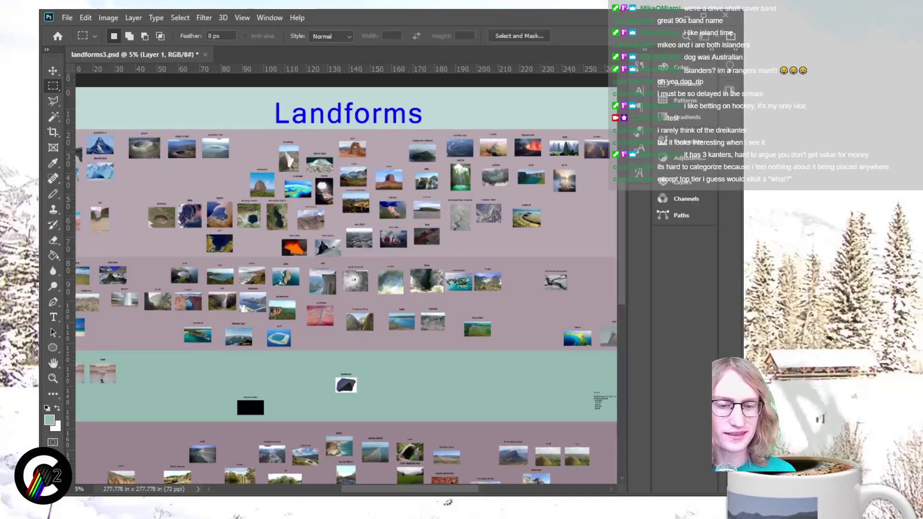
scroll(346, 279, "down", 5)
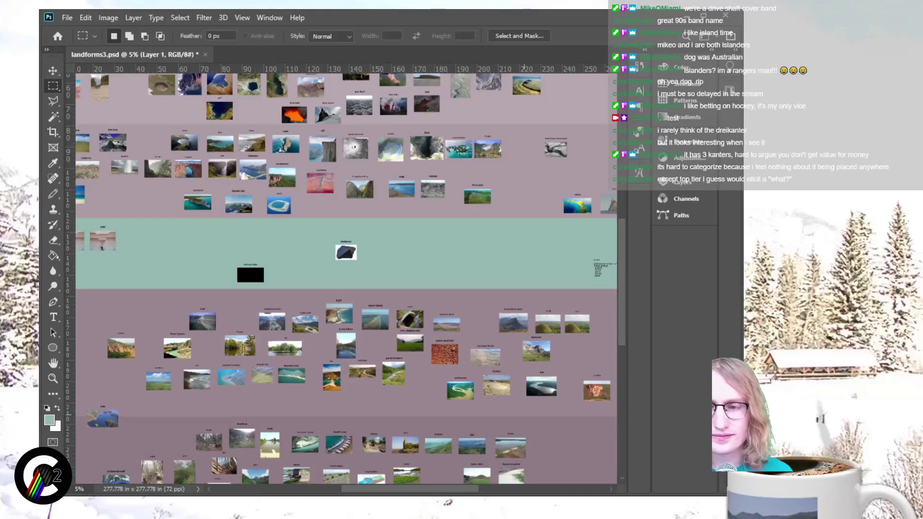
scroll(385, 279, "down", 1)
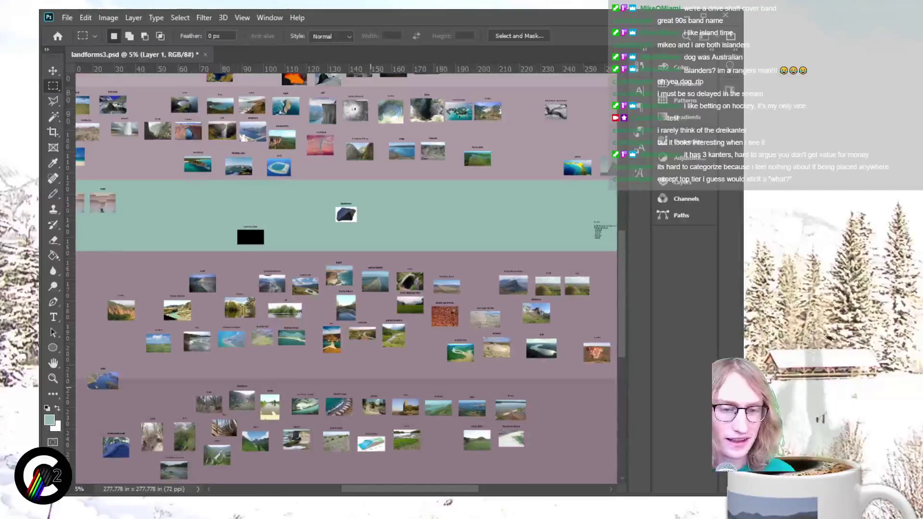
key("ctrl+plus")
key("ctrl+plus")
key("ctrl+plus")
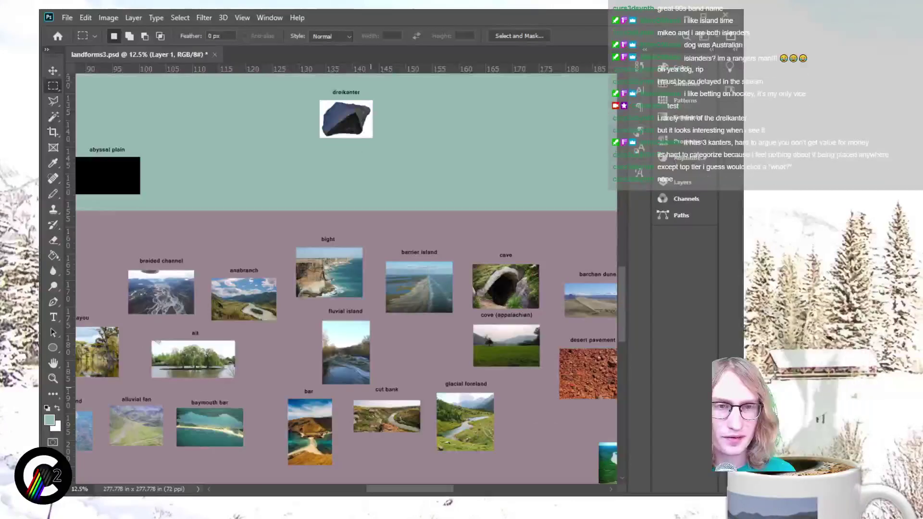
Step: Zoom in and out to inspect the bight and barrier island photos
key("ctrl+minus")
key("ctrl+plus")
key("ctrl+plus")
key("ctrl+plus")
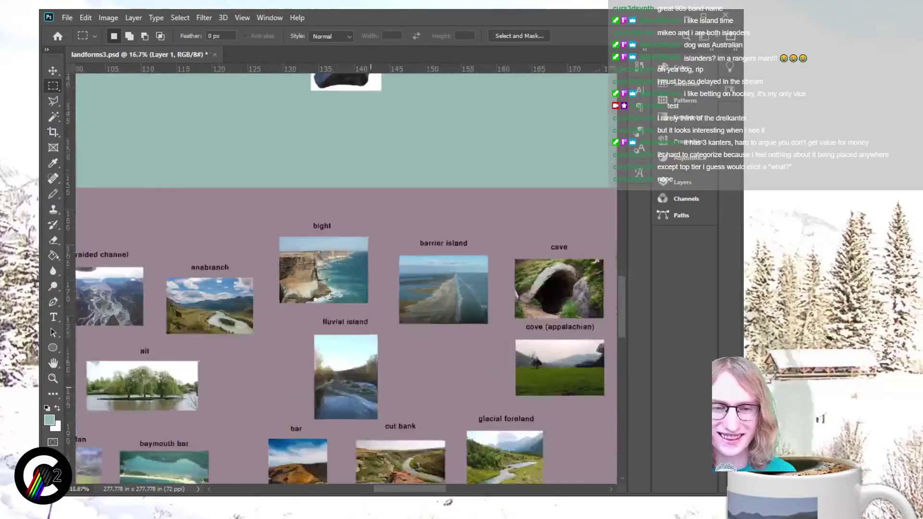
scroll(382, 279, "up", 1)
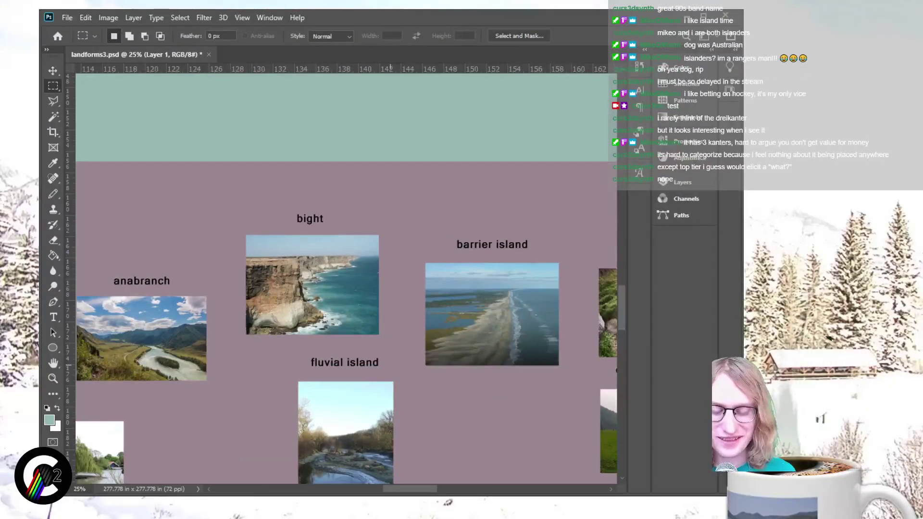
key("ctrl+minus")
key("ctrl+minus")
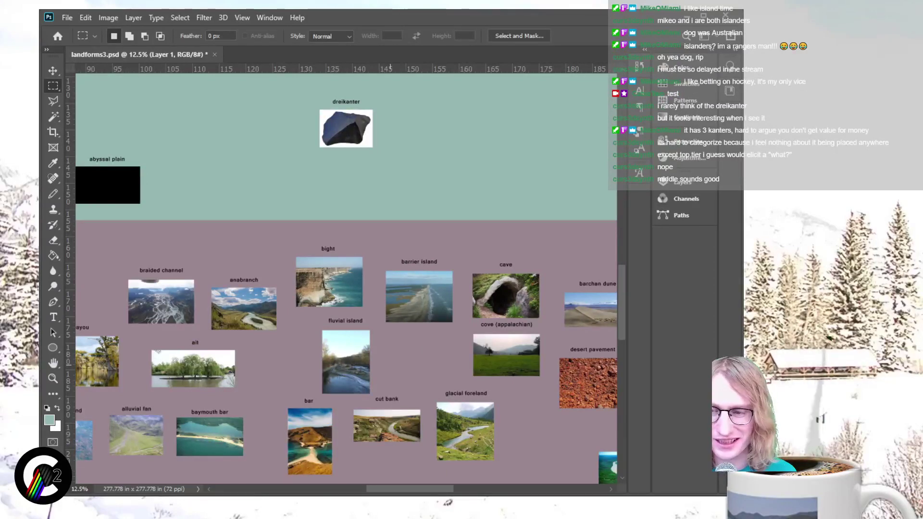
key("ctrl+minus")
key("ctrl+plus")
key("ctrl+plus")
key("ctrl+plus")
key("ctrl+minus")
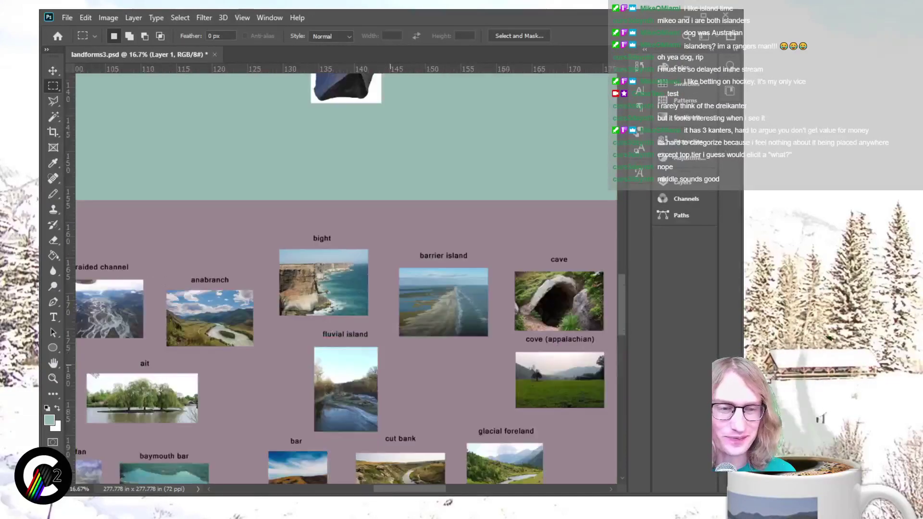
key("ctrl+minus")
key("ctrl+minus")
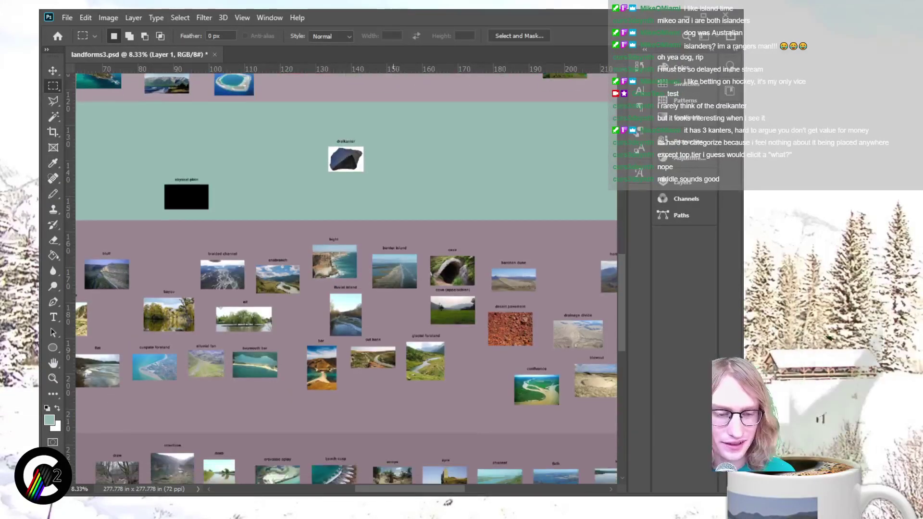
Step: Scroll across the lower band to review the ayre, channel, firth, levee and kame delta rows
scroll(346, 279, "right", 5)
scroll(346, 279, "down", 1)
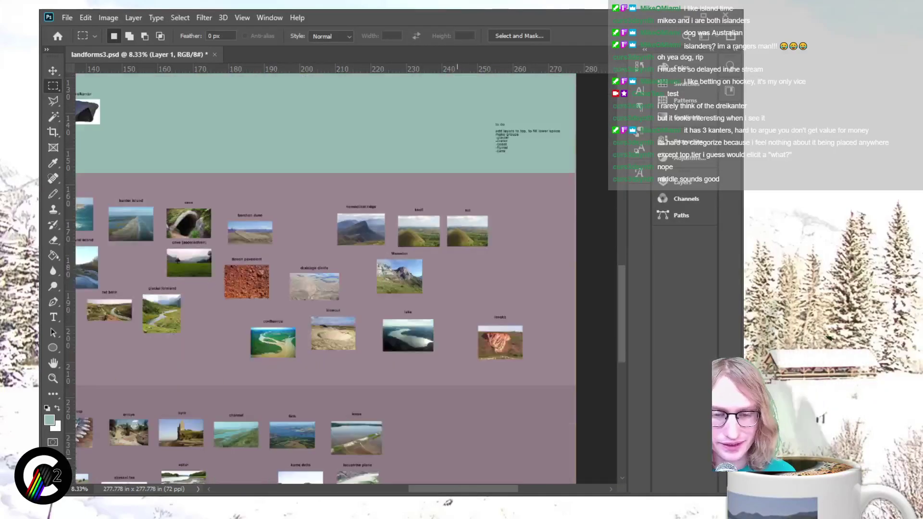
scroll(346, 279, "down", 2)
key("ctrl+plus")
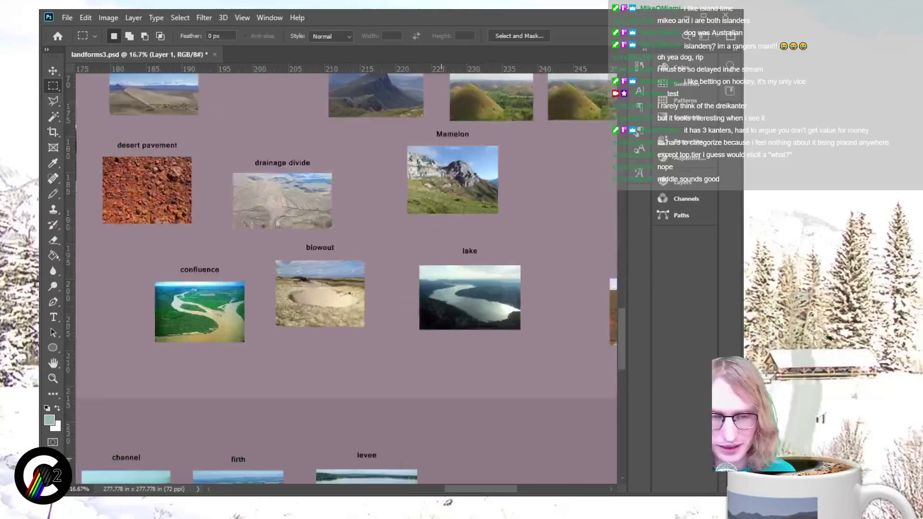
scroll(346, 279, "right", 3)
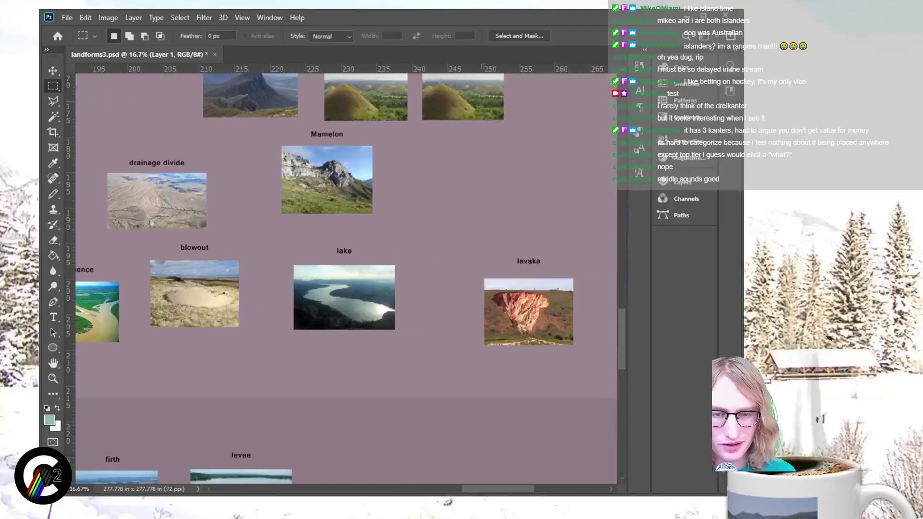
scroll(346, 279, "down", 4)
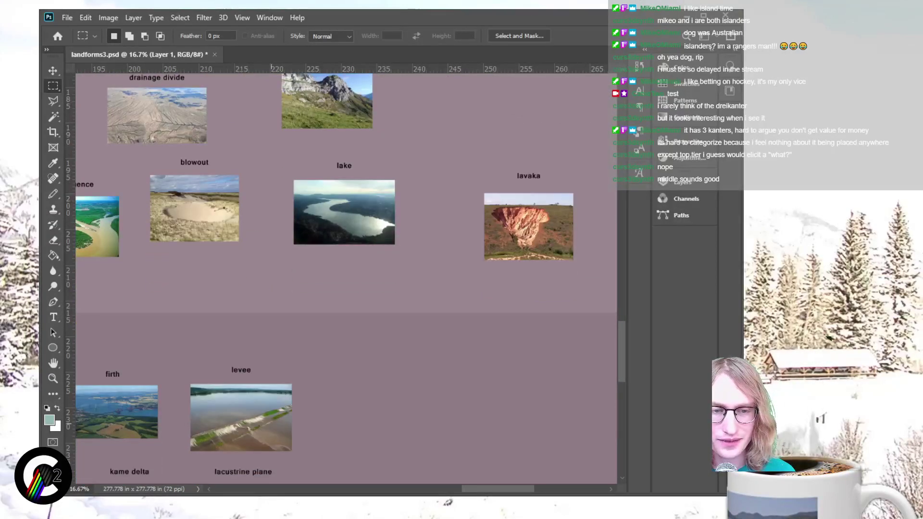
scroll(346, 279, "down", 1)
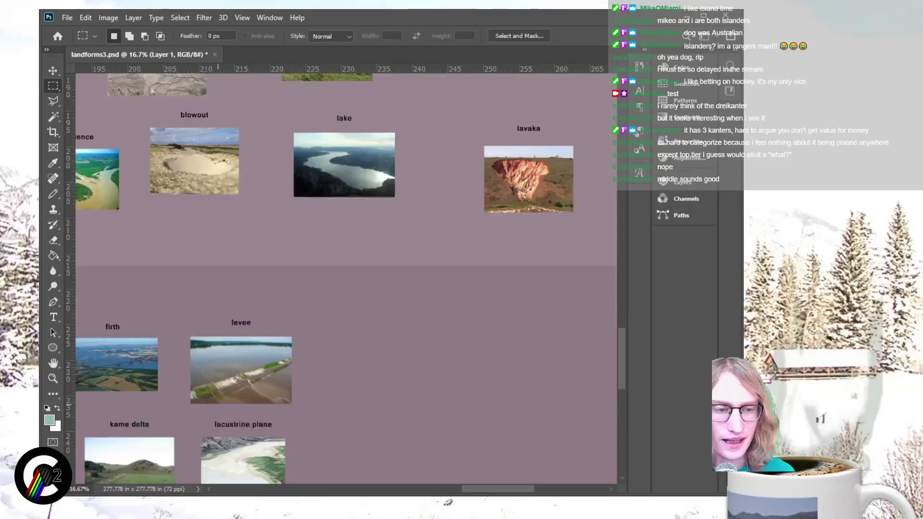
scroll(346, 279, "left", 5)
scroll(346, 279, "left", 2)
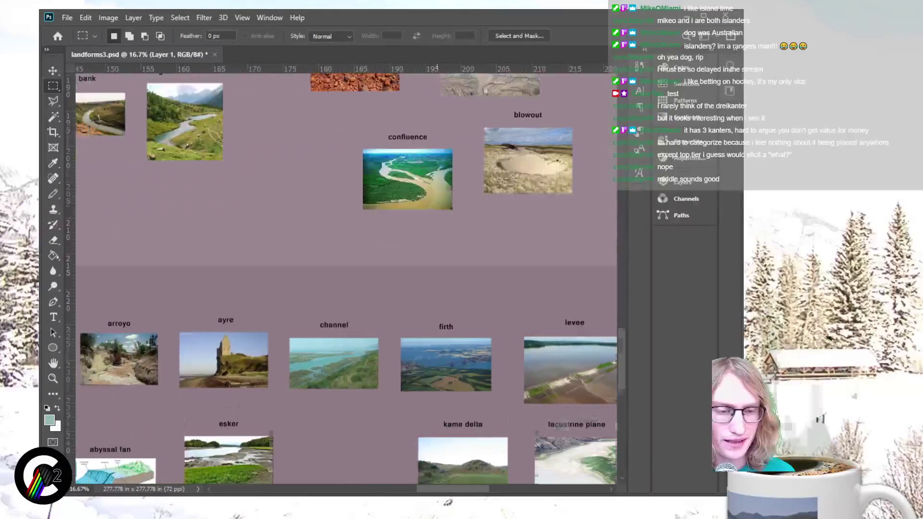
scroll(346, 279, "down", 1)
scroll(346, 278, "right", 3)
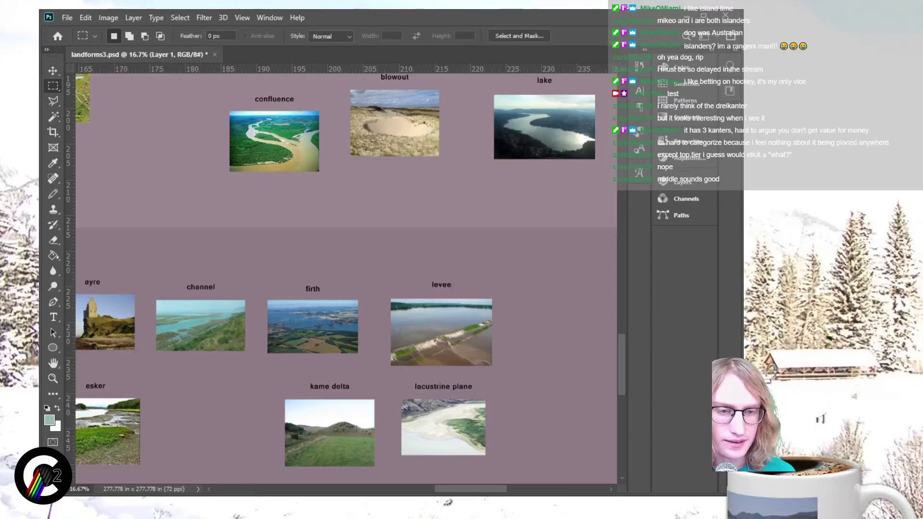
scroll(430, 279, "left", 3)
scroll(430, 279, "right", 1)
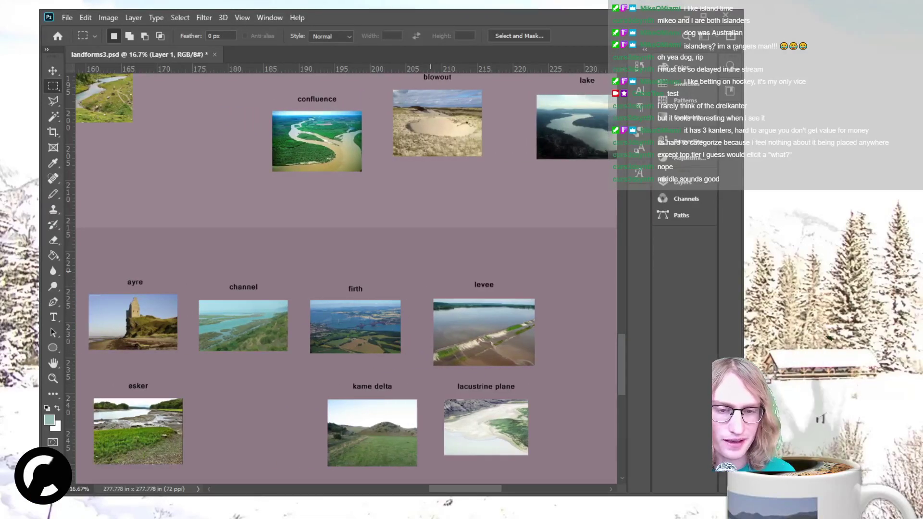
Step: Move the levee photo and its label up under barrier island
left_click_drag(423, 258, 556, 374)
key("v")
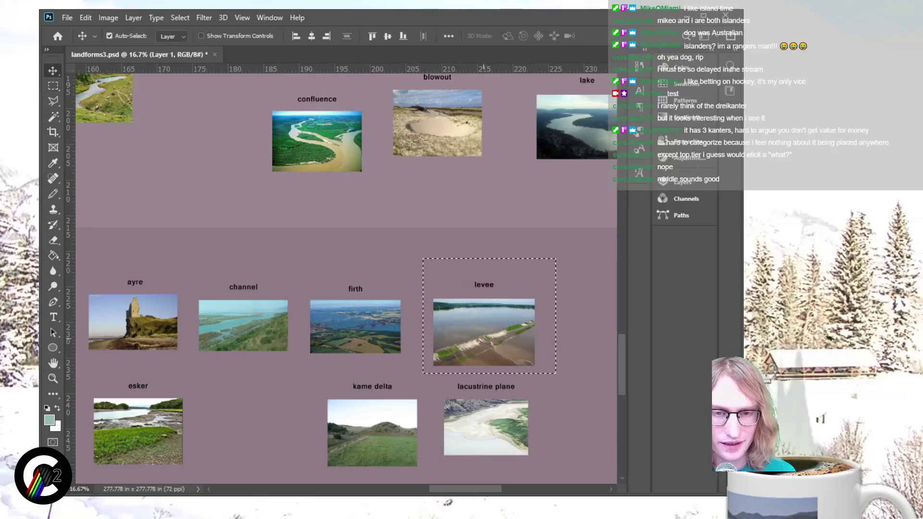
left_click_drag(483, 331, 213, 159)
scroll(212, 158, "up", 6)
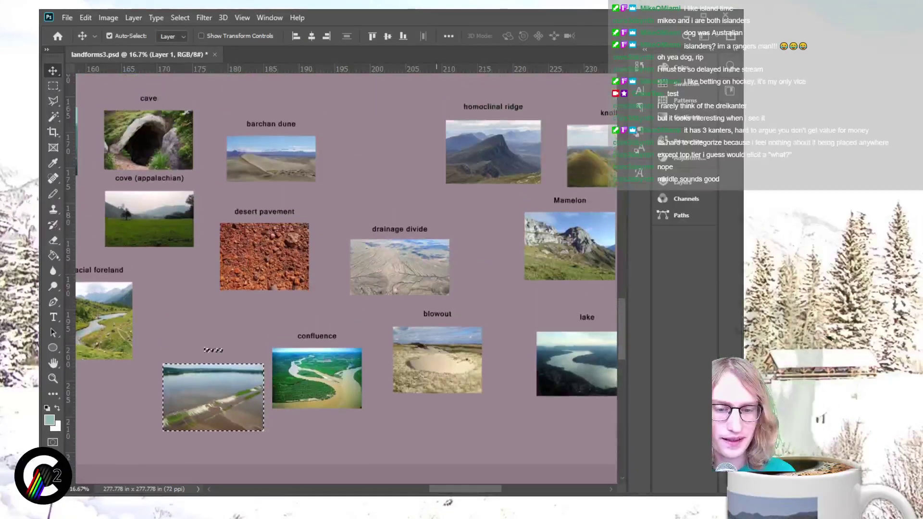
scroll(346, 270, "left", 5)
scroll(346, 269, "right", 3)
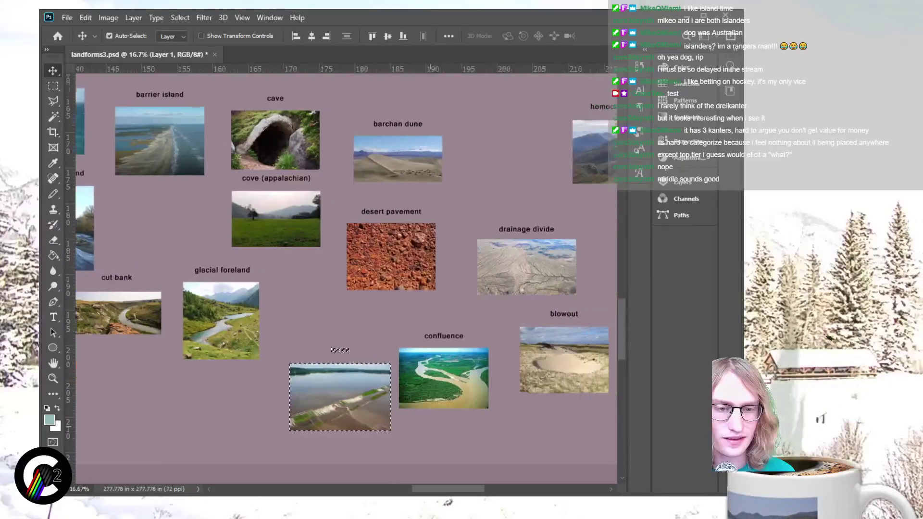
scroll(340, 467, "up", 2)
left_click_drag(339, 467, 504, 225)
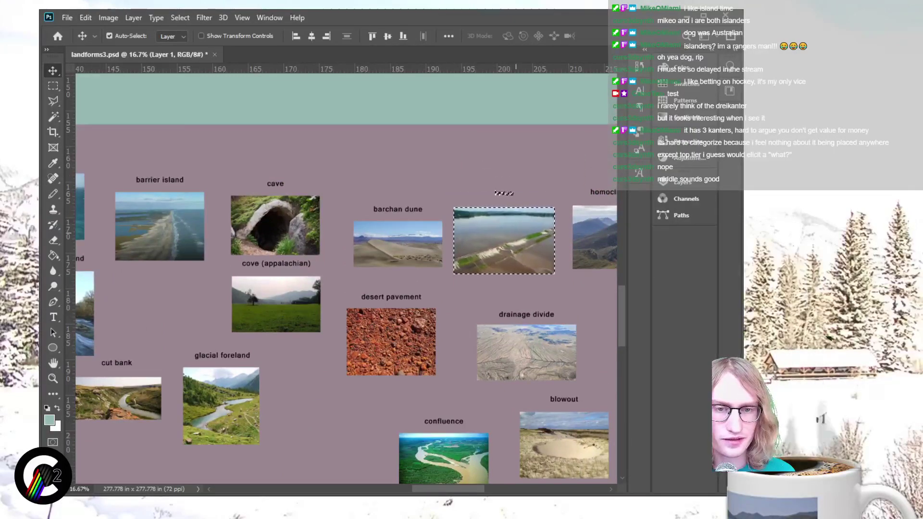
left_click_drag(503, 193, 162, 220)
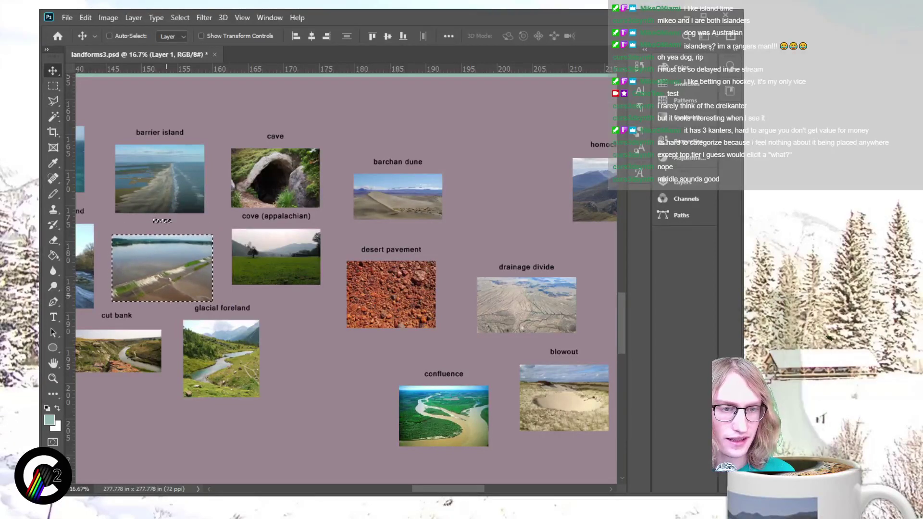
key("ctrl+d")
Step: Shift the glacial foreland photo to the right and deselect it
key("m")
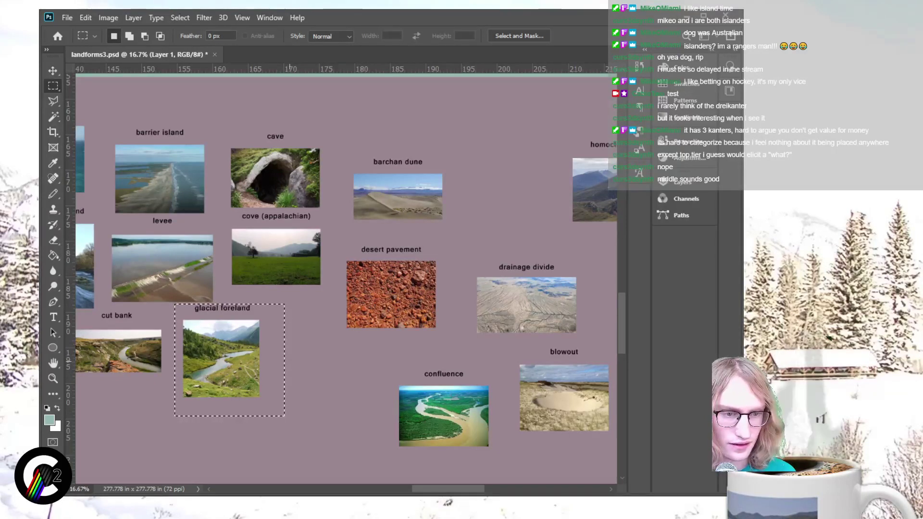
key("v")
left_click_drag(222, 358, 284, 352)
key("ctrl+d")
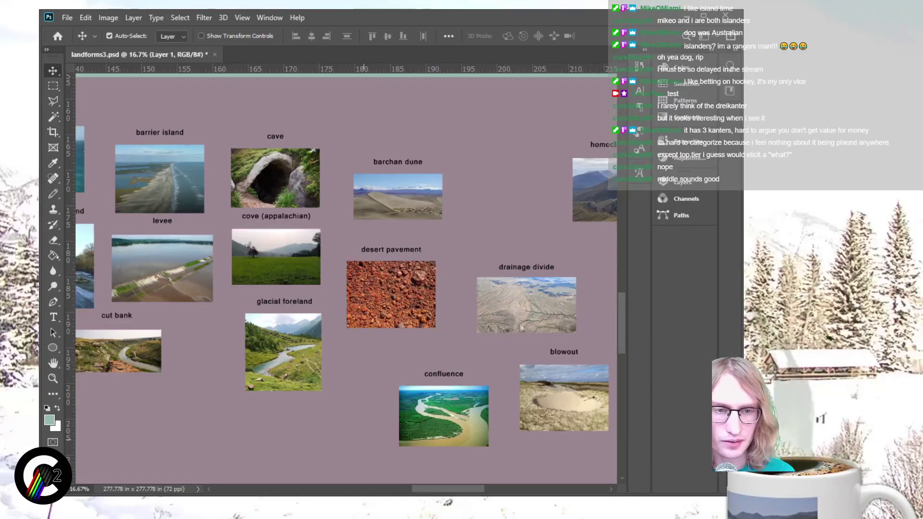
Step: Place the cove (appalachian) photo and label below cut bank
scroll(363, 279, "up", 2)
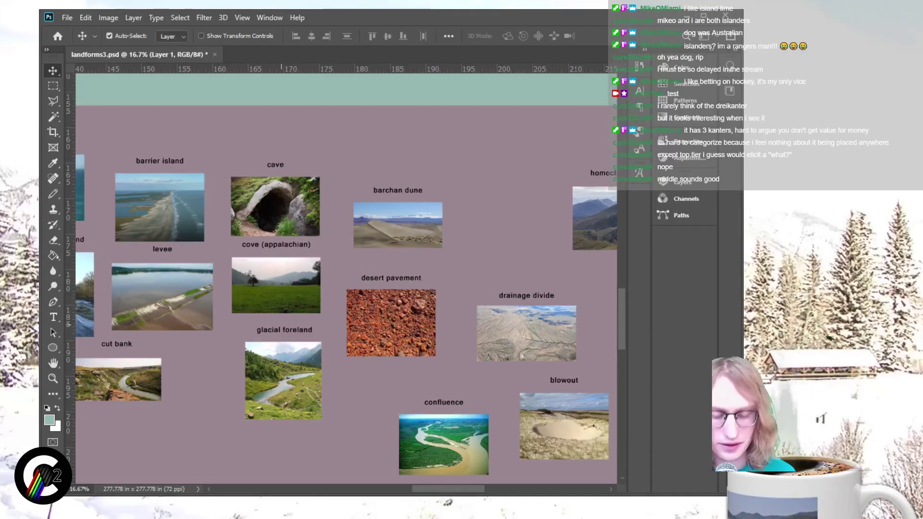
key("m")
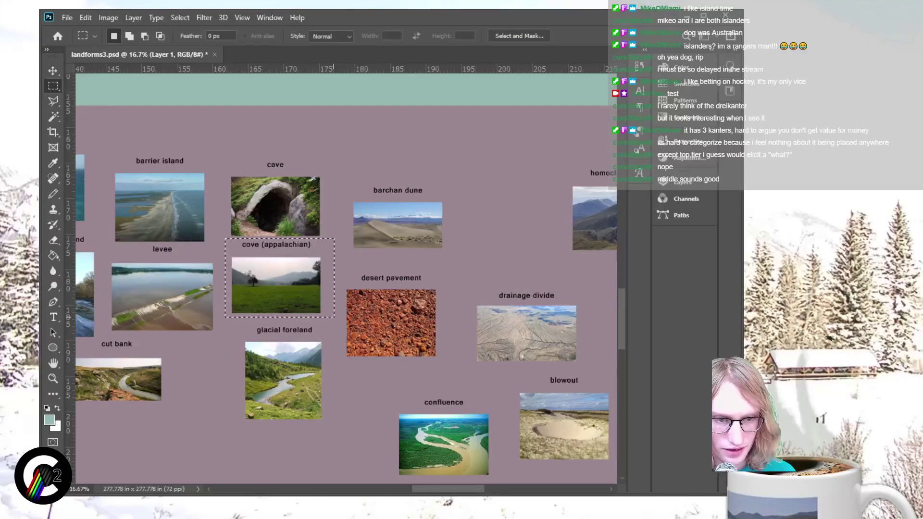
key("v")
left_click_drag(295, 303, 204, 467)
scroll(205, 468, "down", 4)
left_click_drag(185, 367, 184, 375)
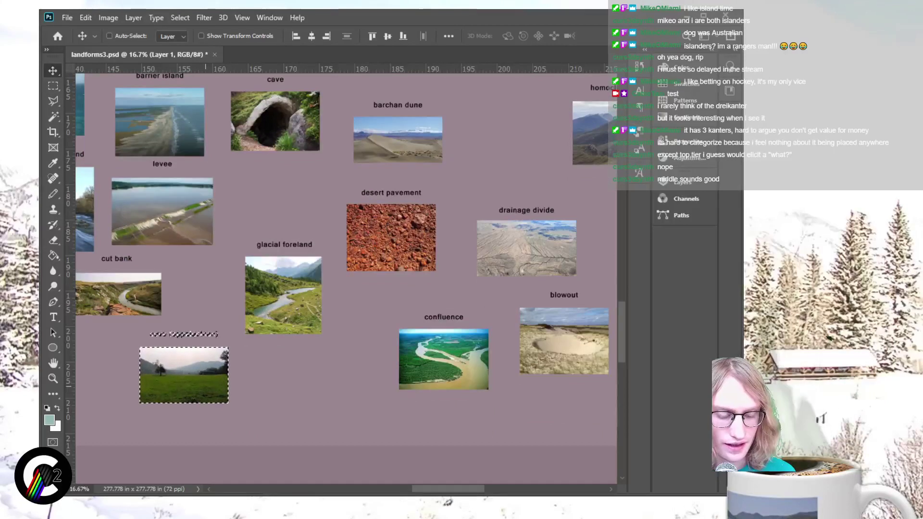
Step: Move glacial foreland down beside cove (appalachian) and deselect
key("m")
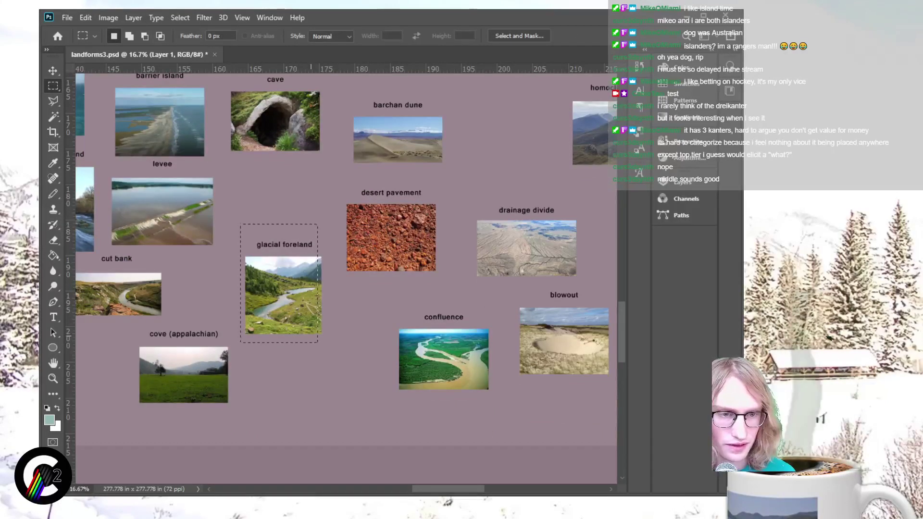
left_click_drag(243, 224, 330, 340)
key("v")
left_click_drag(284, 298, 286, 380)
key("ctrl+d")
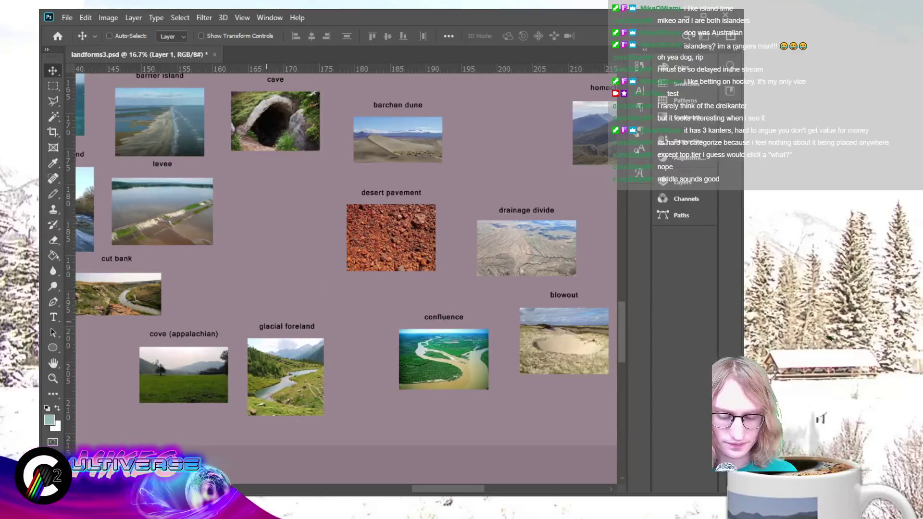
key("ctrl+minus")
key("ctrl+minus")
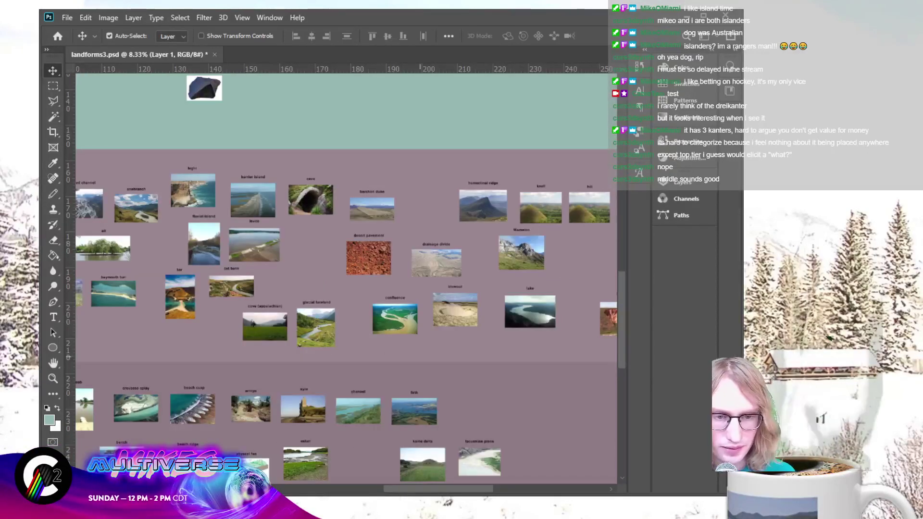
scroll(347, 279, "left", 5)
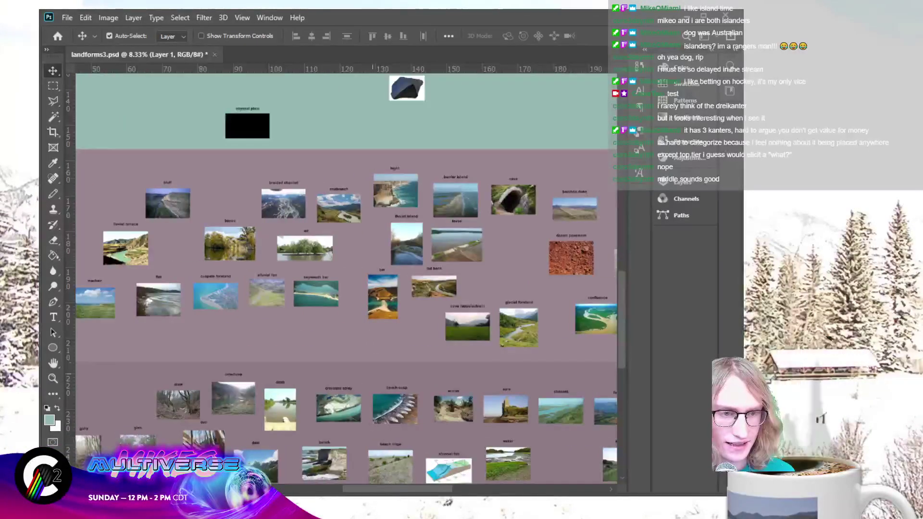
scroll(346, 279, "right", 1)
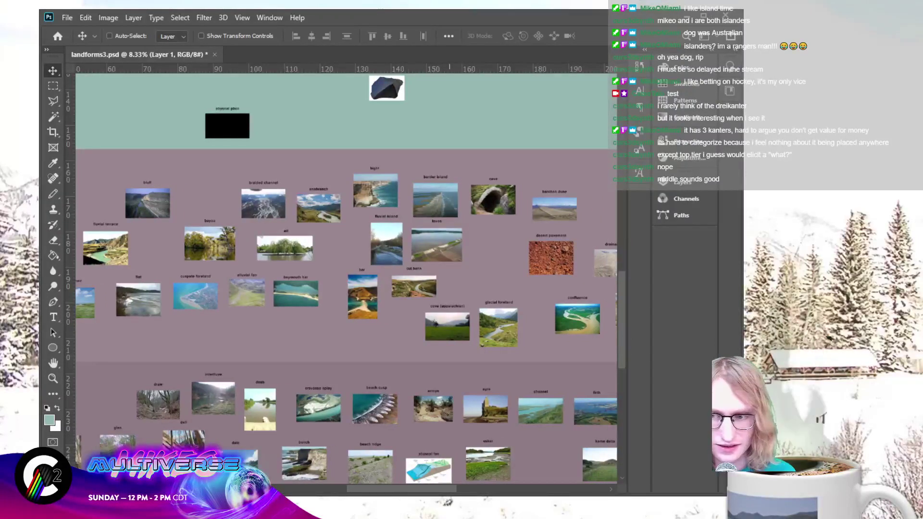
key("ctrl+plus")
key("ctrl+plus")
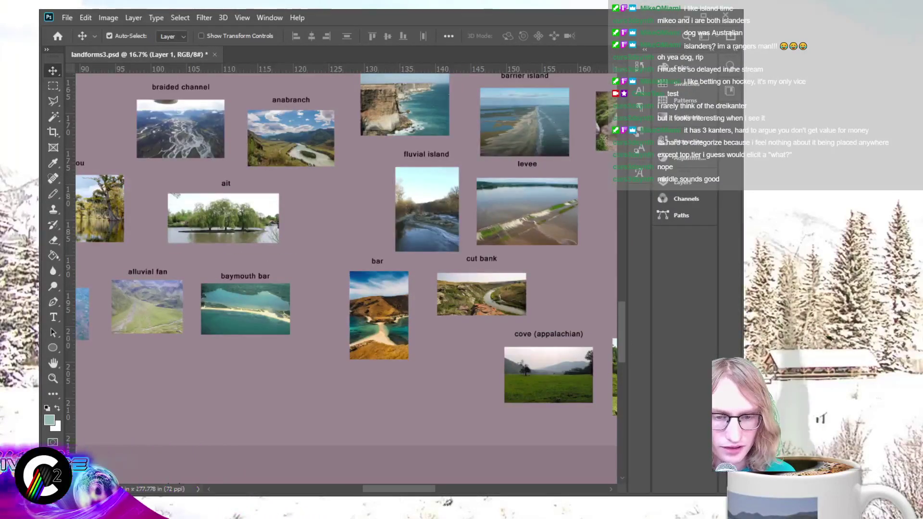
Step: Move the selected cove and glacial foreland photos over beside Mamelon
scroll(346, 278, "right", 6)
key("m")
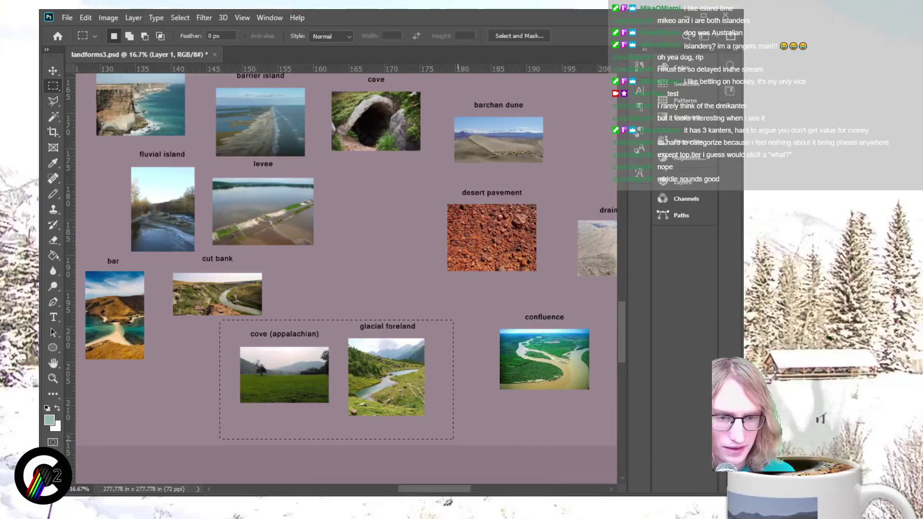
key("ctrl+minus")
key("ctrl+minus")
key("ctrl+minus")
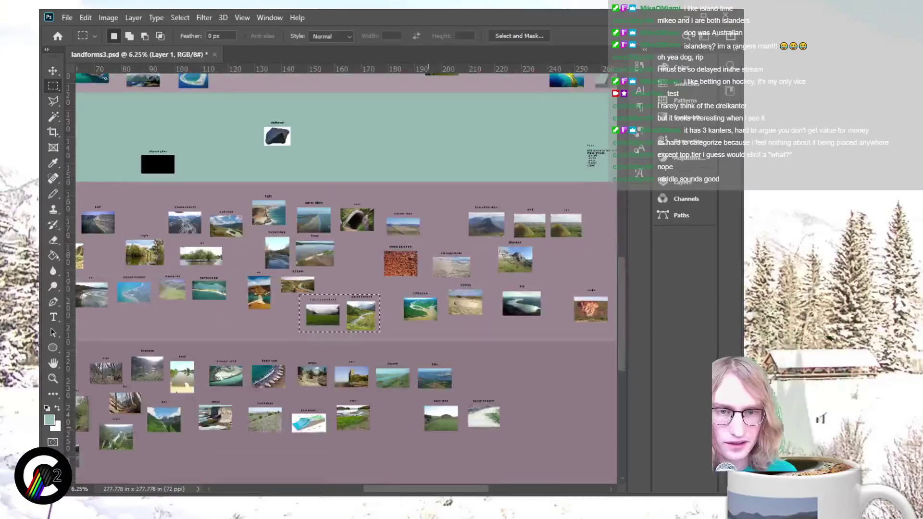
key("v")
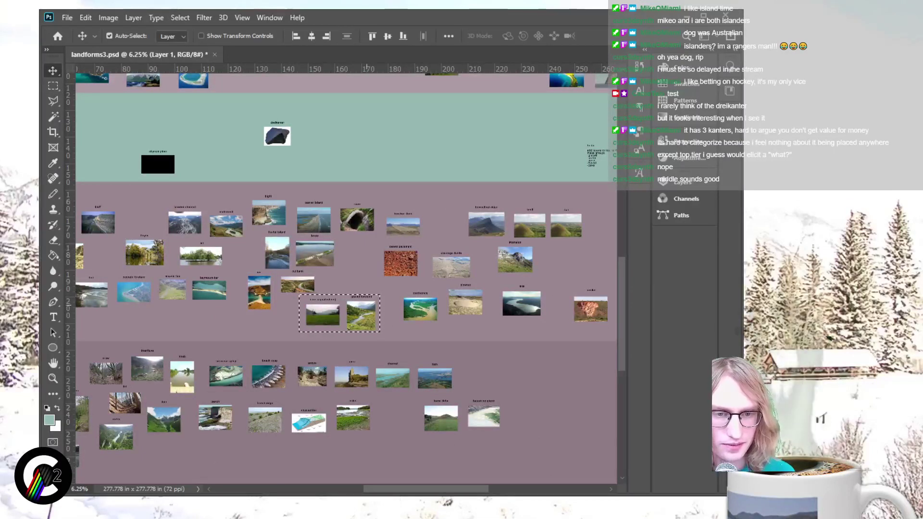
left_click_drag(339, 313, 570, 260)
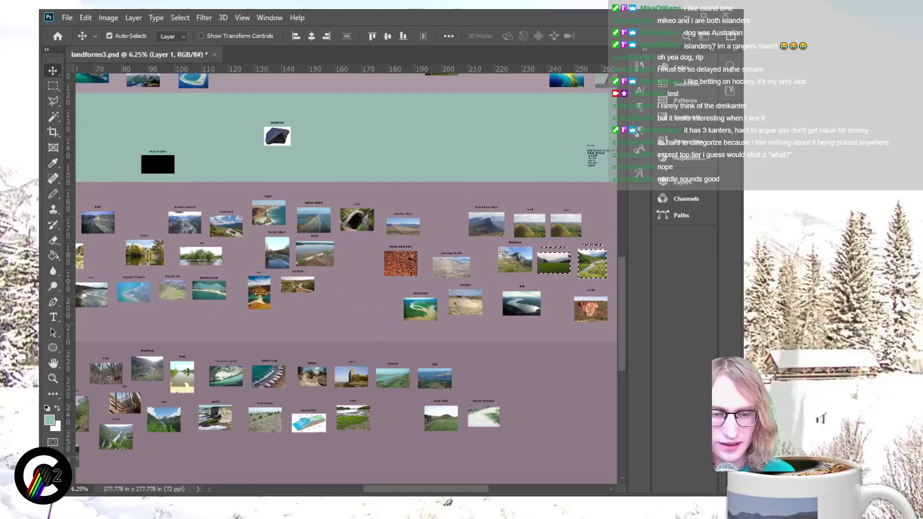
scroll(346, 279, "right", 6)
scroll(346, 279, "left", 2)
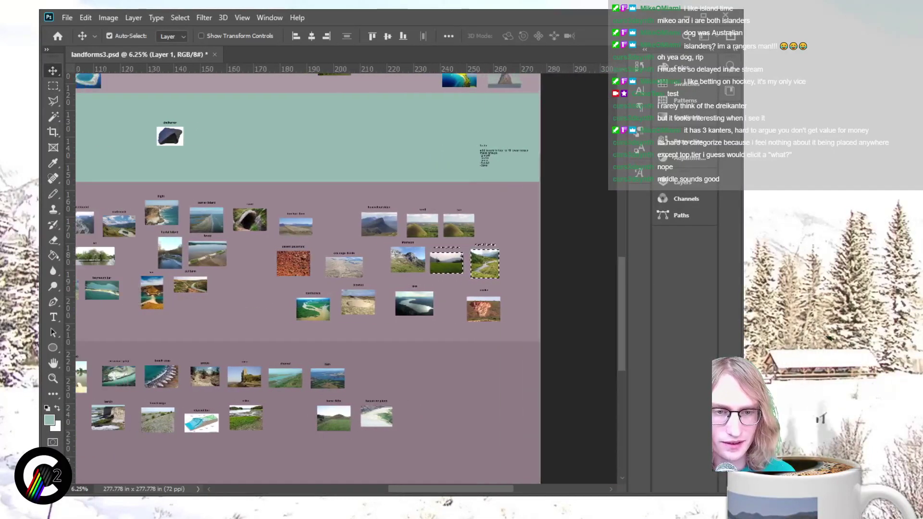
scroll(346, 278, "up", 2)
scroll(416, 312, "up", 1)
Step: Settle both photos into the lower-left row with machair, flat and cuspate foreland, then deselect
left_click_drag(430, 337, 312, 260)
scroll(346, 279, "left", 8)
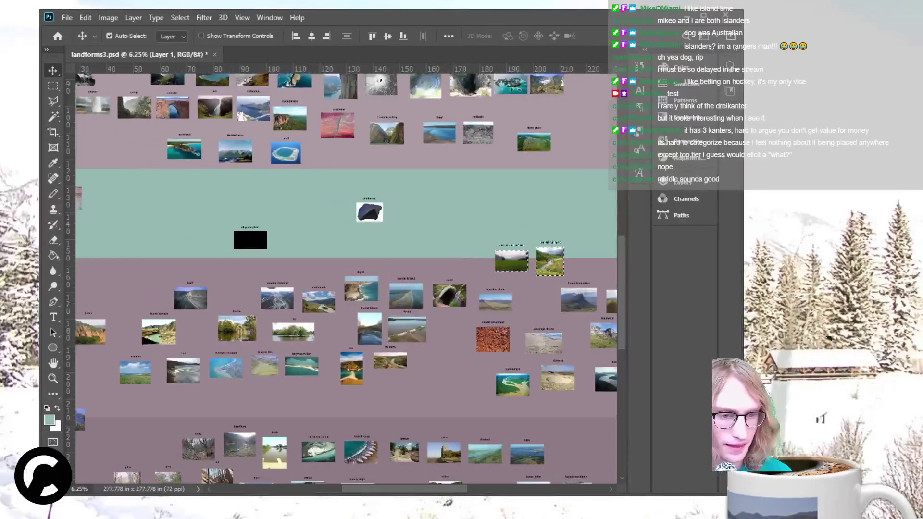
mouse_move(564, 260)
left_mouse_down()
mouse_move(237, 331)
mouse_move(240, 395)
mouse_move(114, 373)
left_mouse_up()
scroll(466, 164, "down", 1)
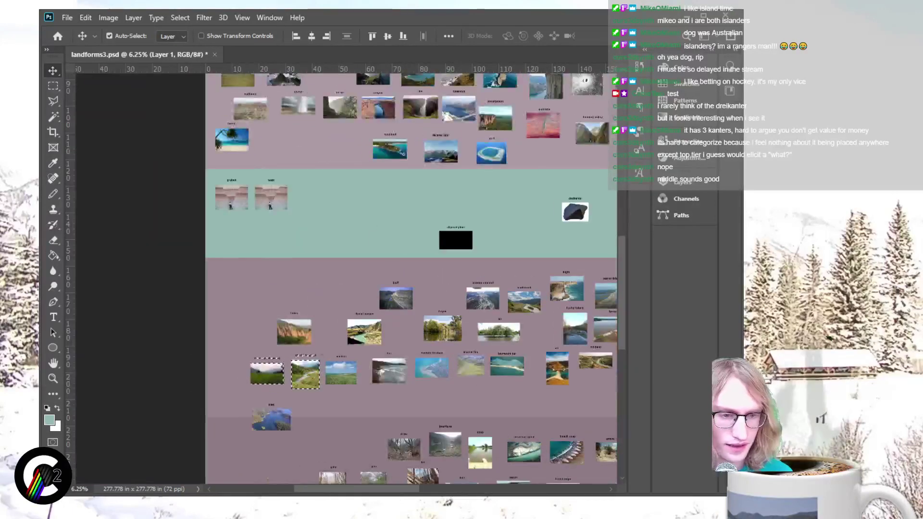
scroll(283, 227, "up", 4)
scroll(370, 279, "down", 5)
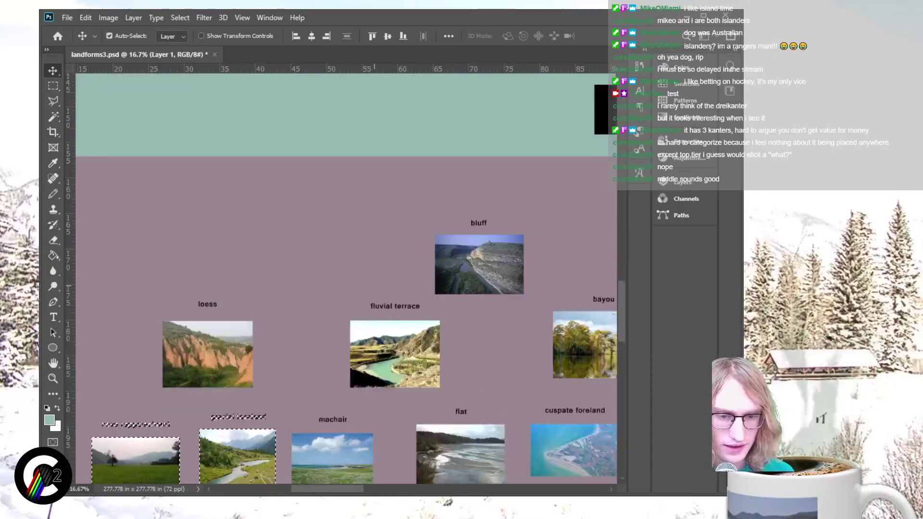
scroll(370, 278, "down", 1)
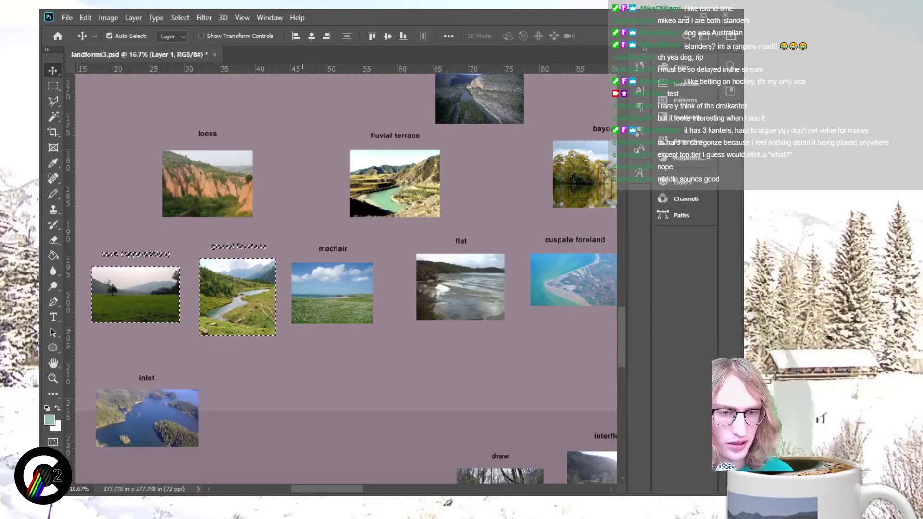
left_click_drag(253, 294, 254, 290)
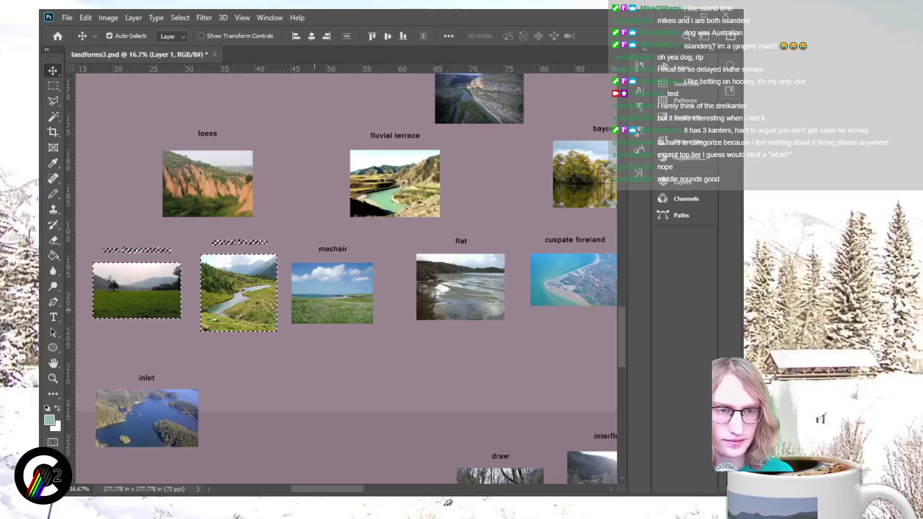
key("ctrl+d")
scroll(346, 278, "up", 1)
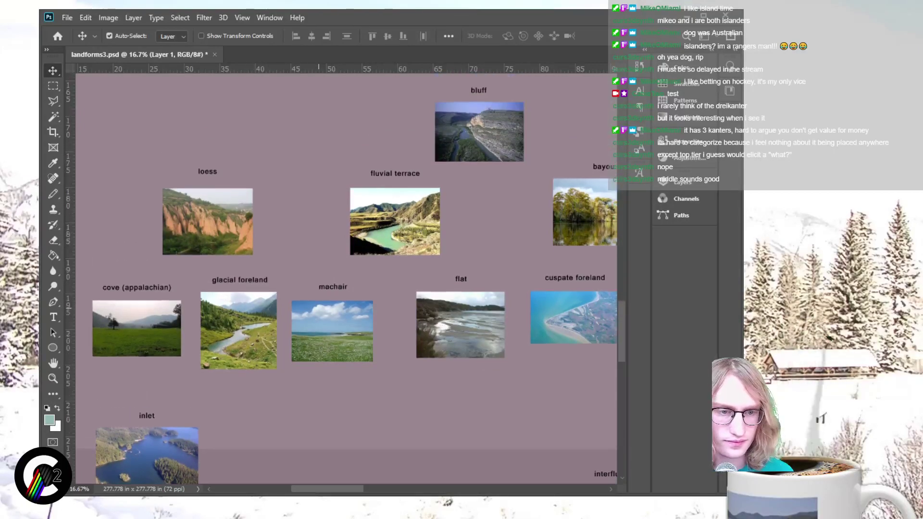
scroll(215, 165, "down", 3)
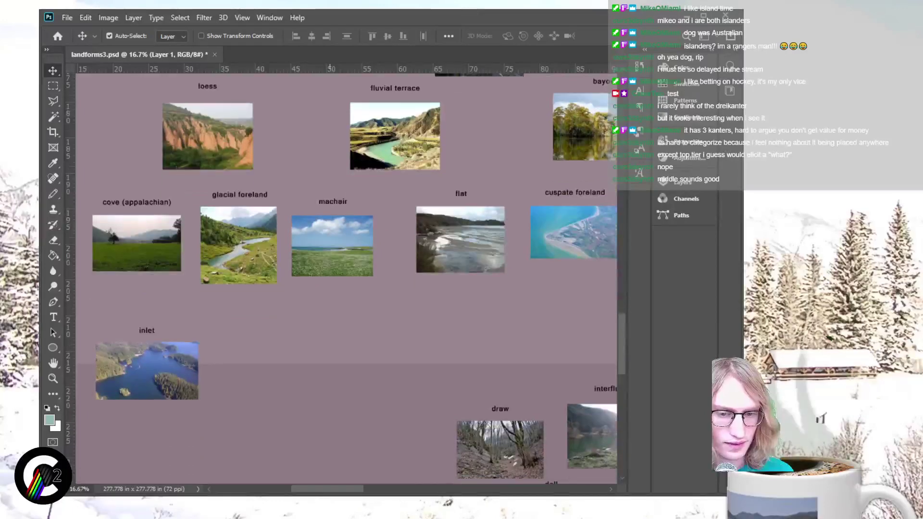
scroll(346, 279, "up", 1)
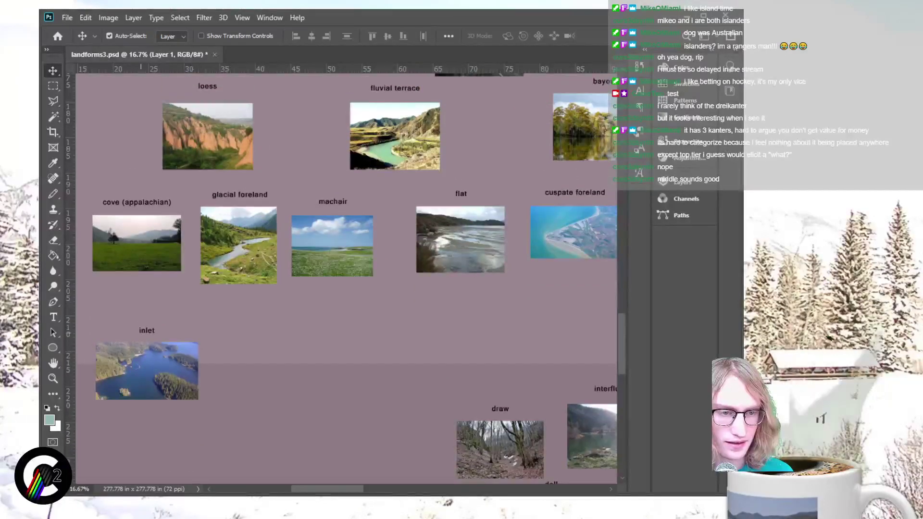
Step: Marquee-select the inlet photo together with its label
key("m")
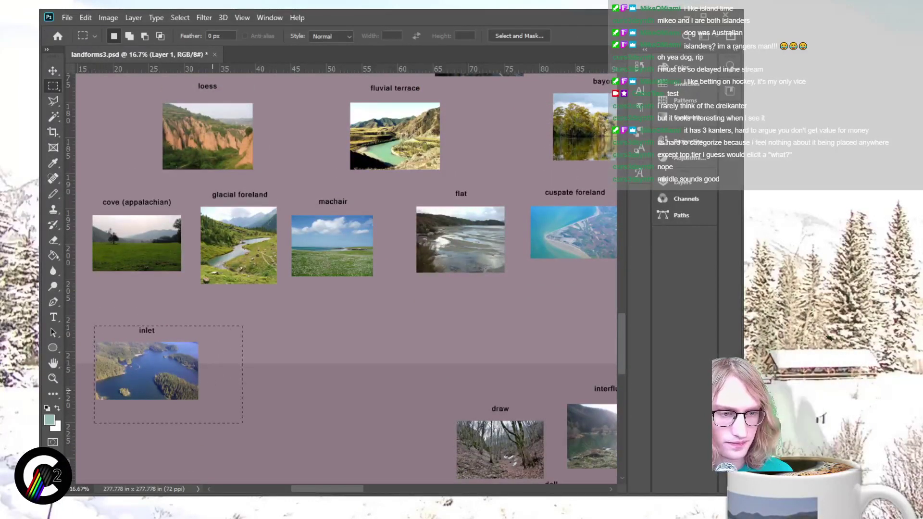
left_click_drag(86, 313, 221, 416)
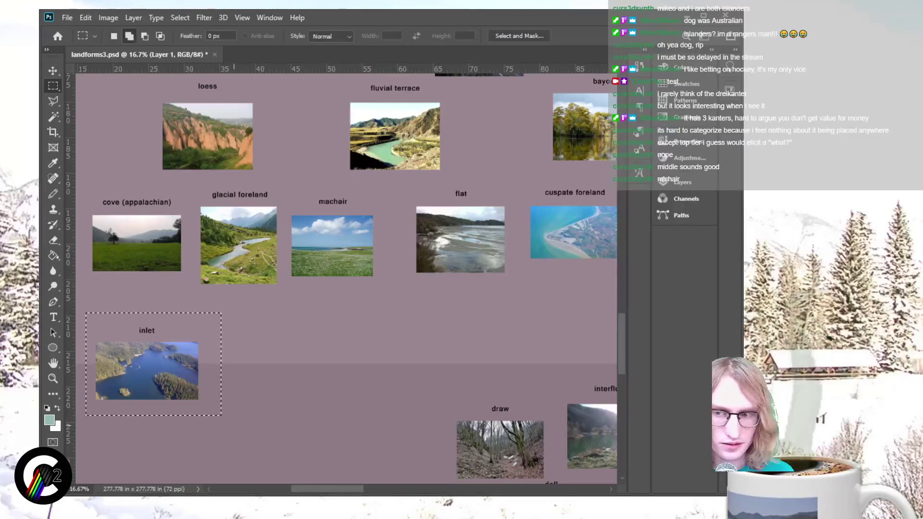
key("ctrl+minus")
key("ctrl+minus")
key("ctrl+minus")
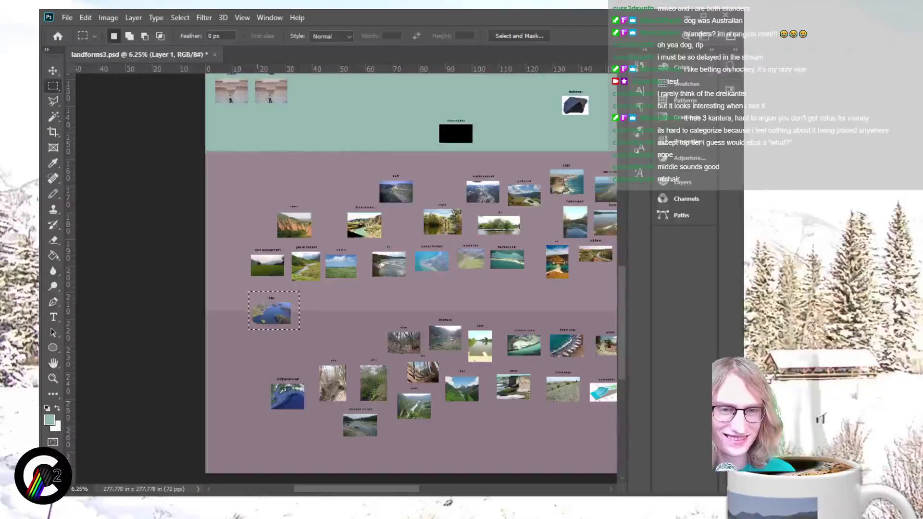
scroll(411, 279, "up", 1)
Step: Move the inlet photo up between bluff and braided channel
key("v")
mouse_move(271, 371)
left_mouse_down()
mouse_move(424, 248)
mouse_move(450, 249)
left_mouse_up()
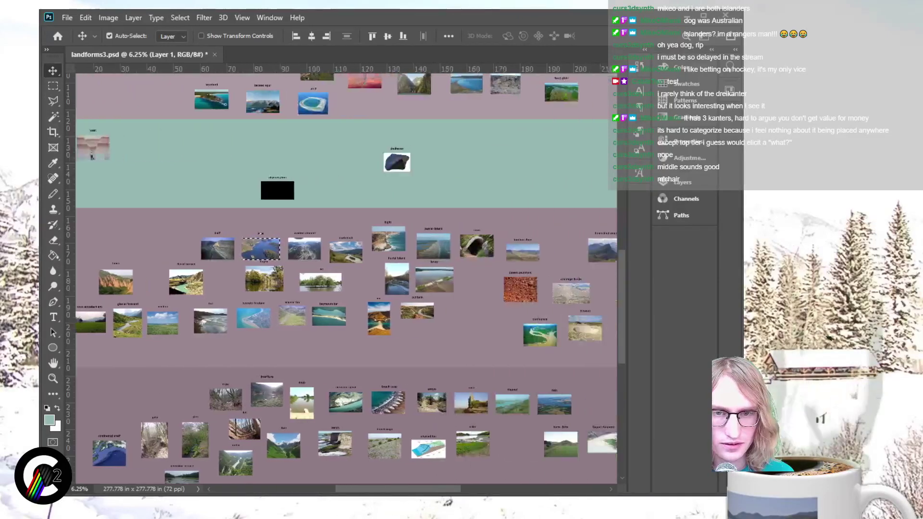
key("ctrl+plus")
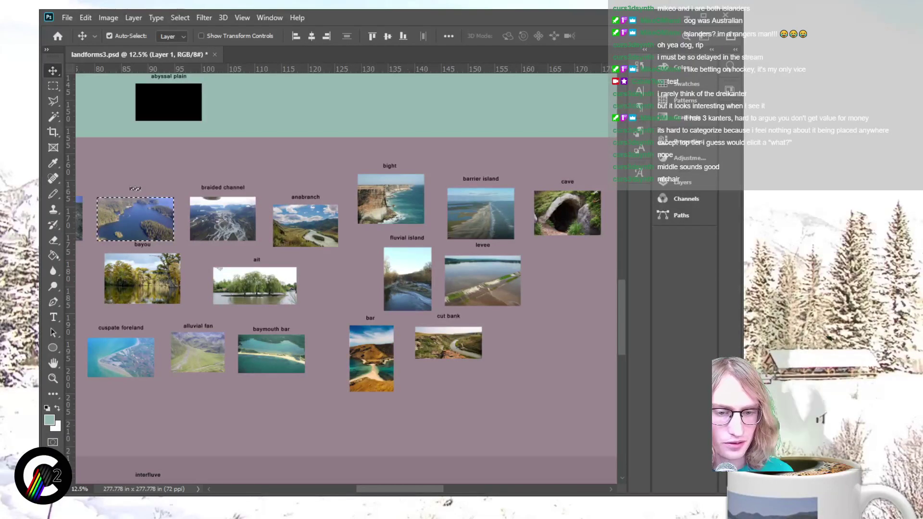
scroll(394, 240, "left", 5)
scroll(346, 278, "up", 4)
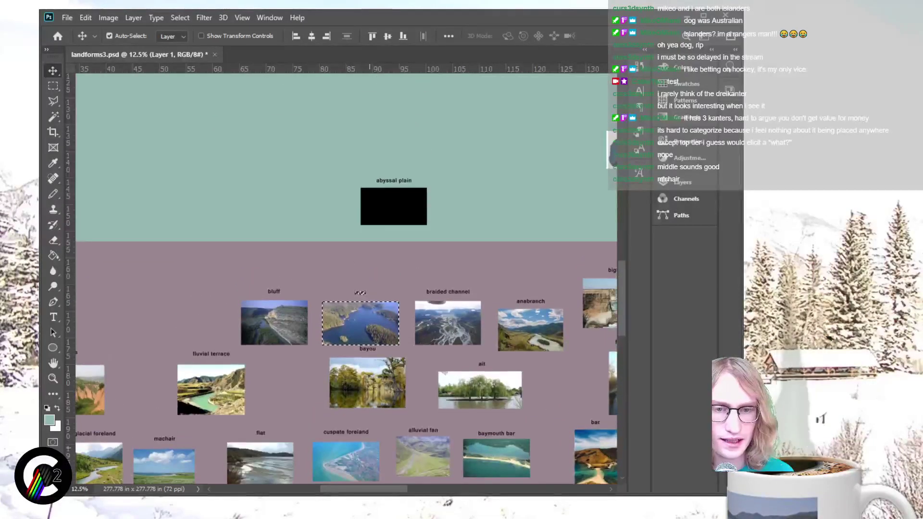
left_click_drag(360, 359, 424, 279)
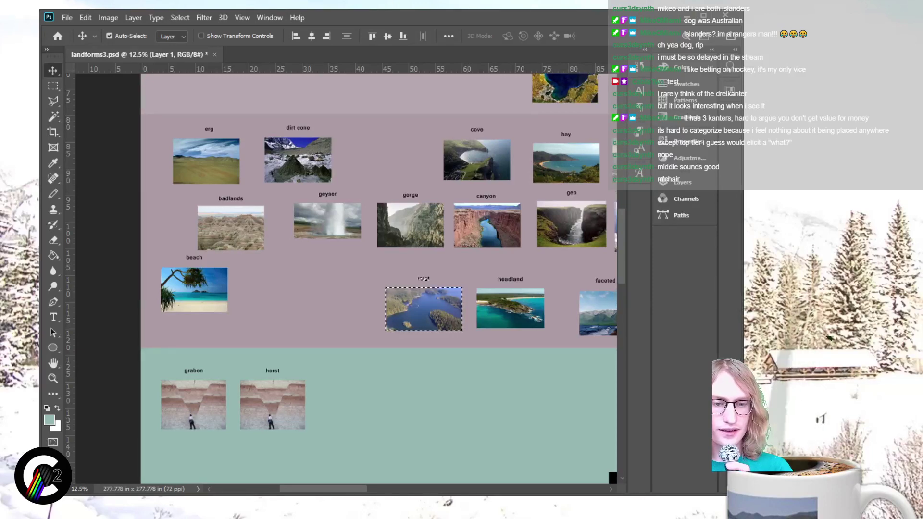
Step: Place inlet beside headland, move atoll to its left, then select the faceted spur photo
left_click_drag(425, 279, 214, 278)
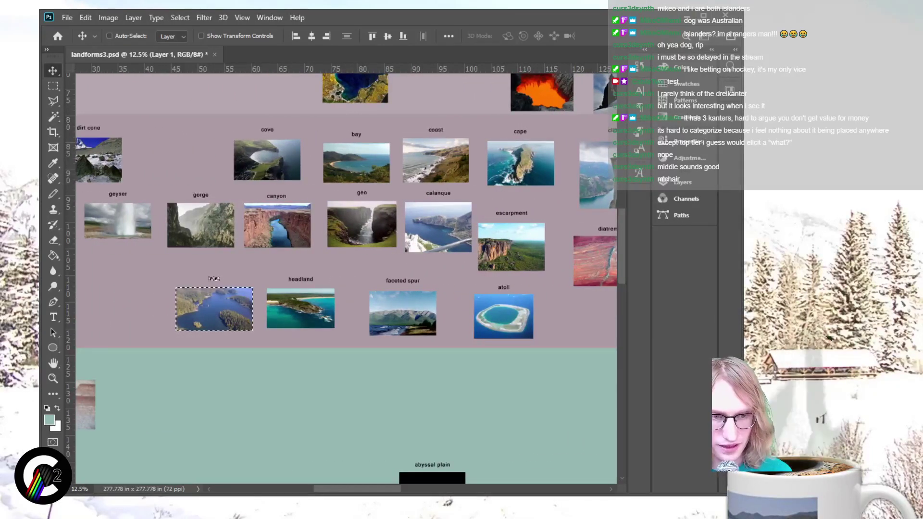
key("m")
left_click_drag(464, 284, 518, 337)
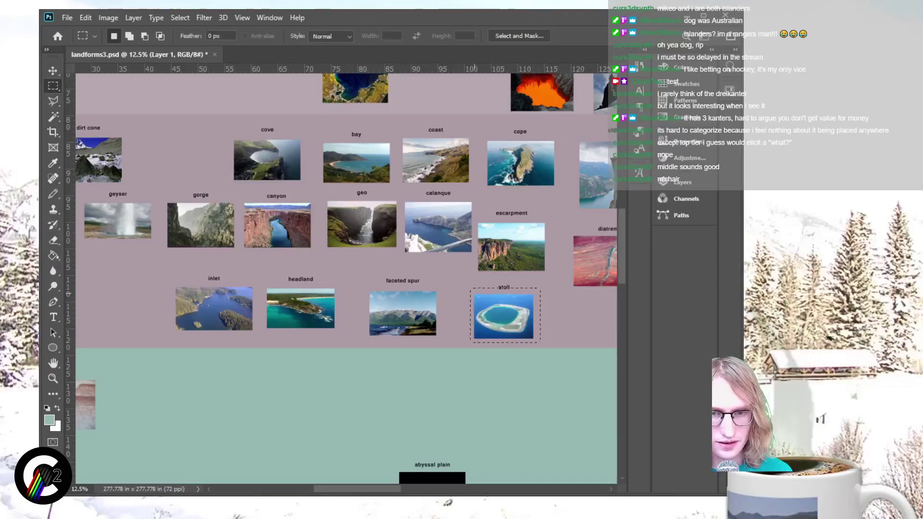
key("v")
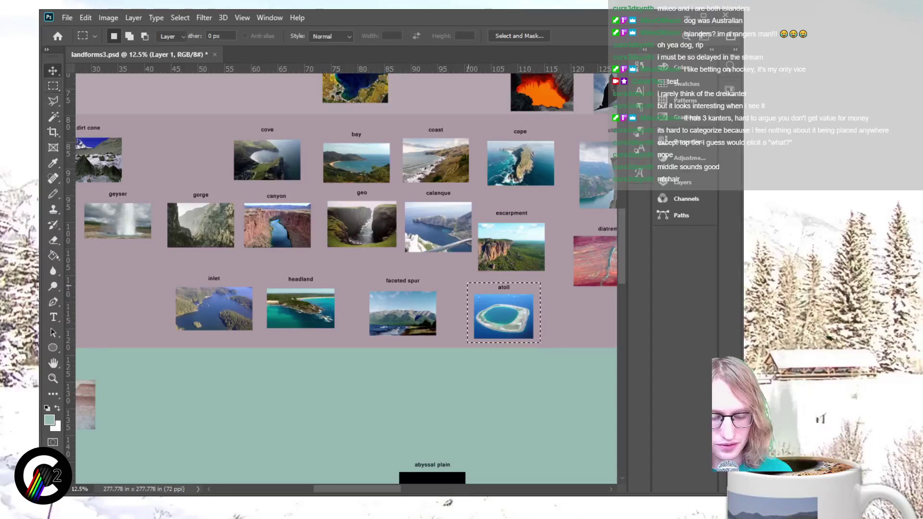
left_click_drag(504, 287, 210, 278)
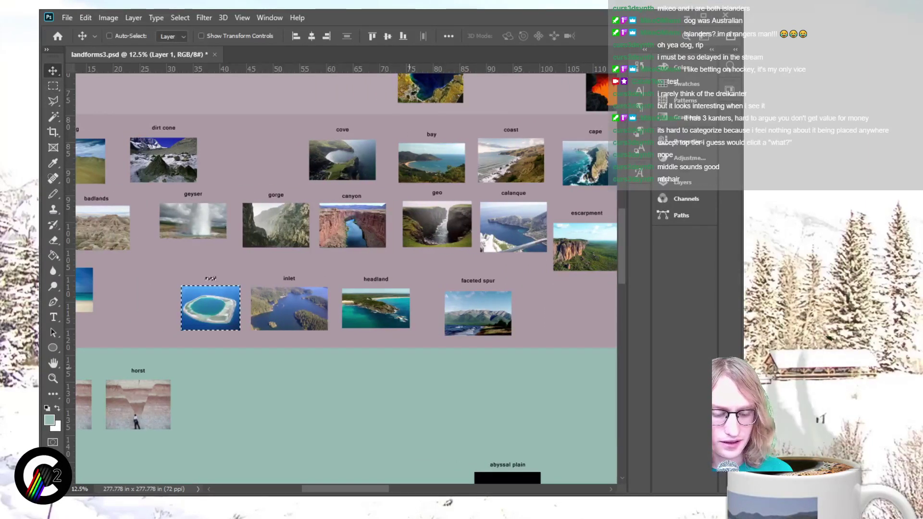
key("ctrl+d")
key("m")
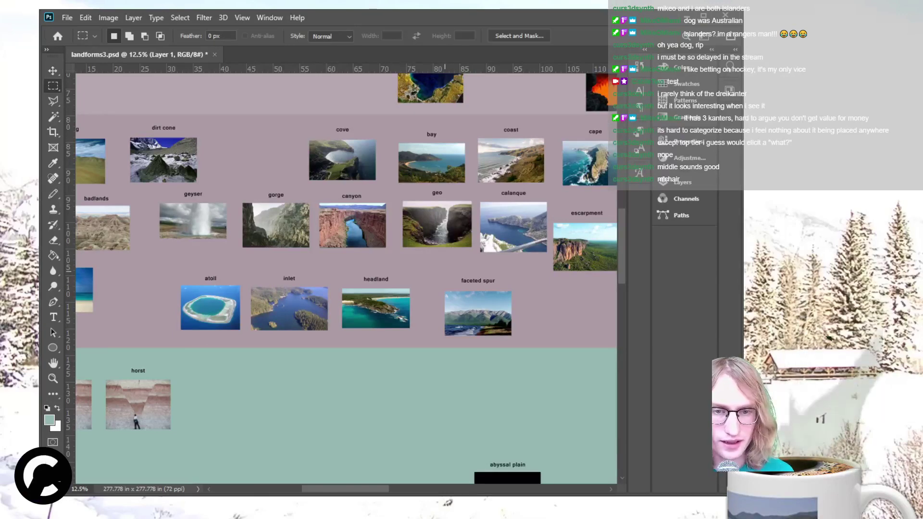
left_click_drag(444, 271, 520, 339)
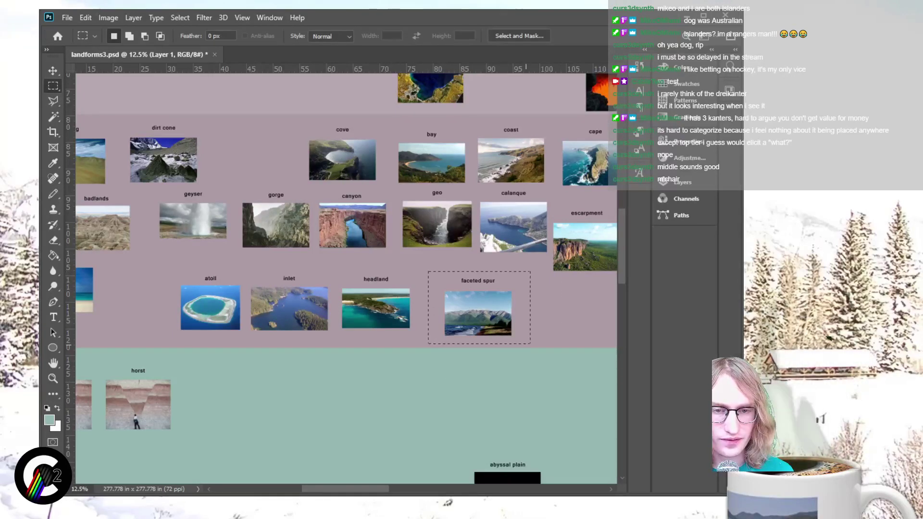
Step: Shift the faceted spur photo and label slightly higher, right of headland, then deselect
scroll(347, 279, "left", 5)
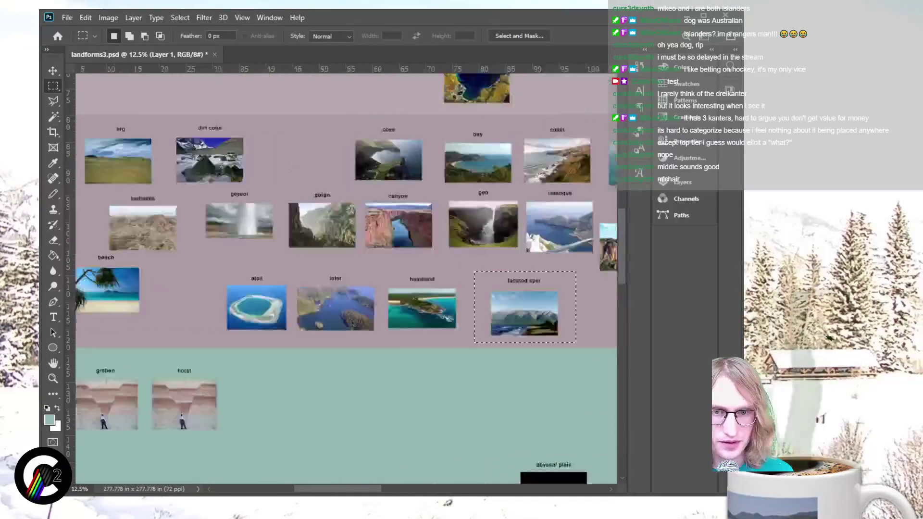
scroll(346, 279, "right", 6)
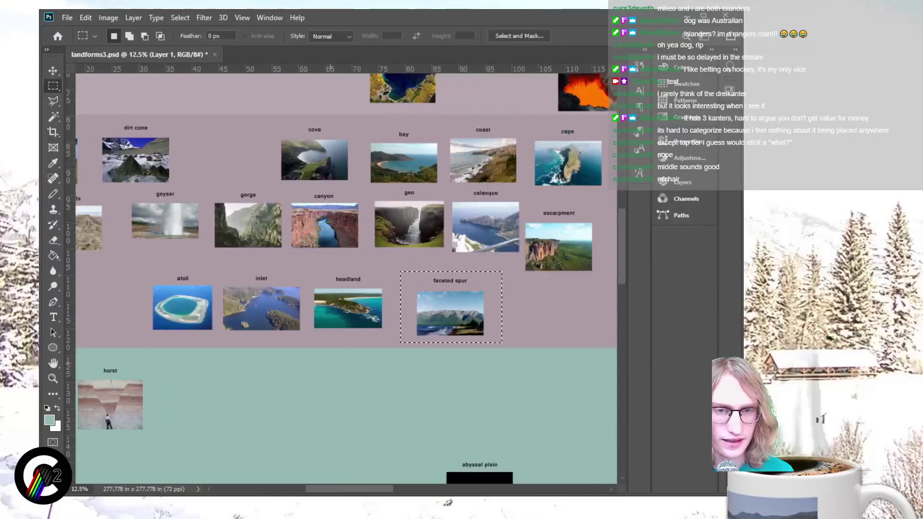
scroll(346, 278, "up", 8)
scroll(346, 278, "up", 6)
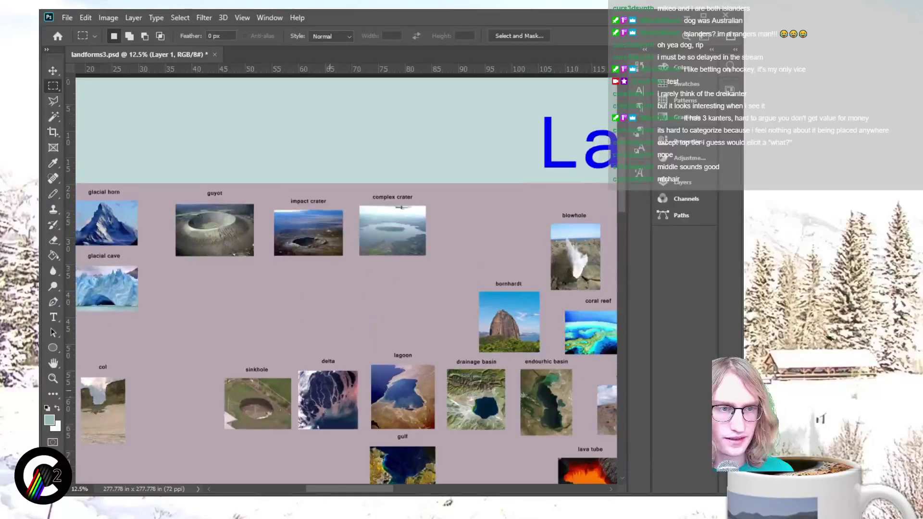
scroll(346, 279, "left", 8)
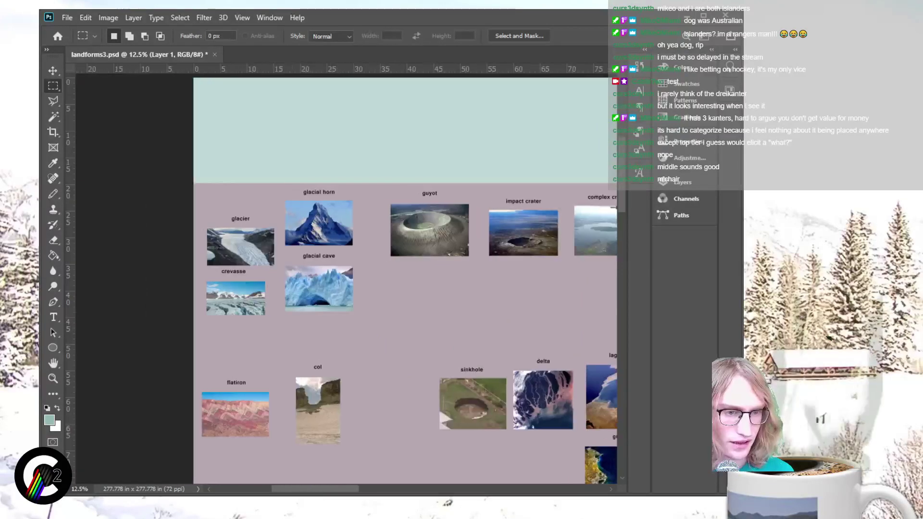
scroll(405, 280, "down", 7)
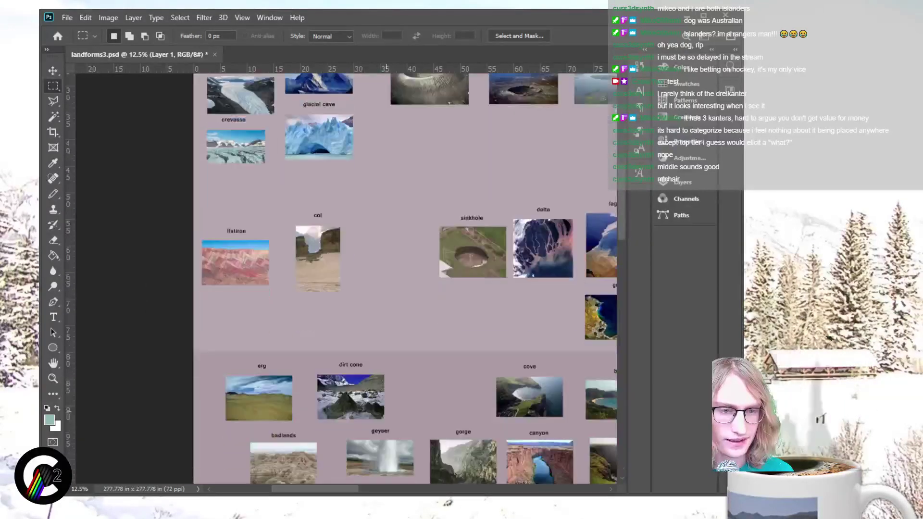
scroll(425, 280, "down", 6)
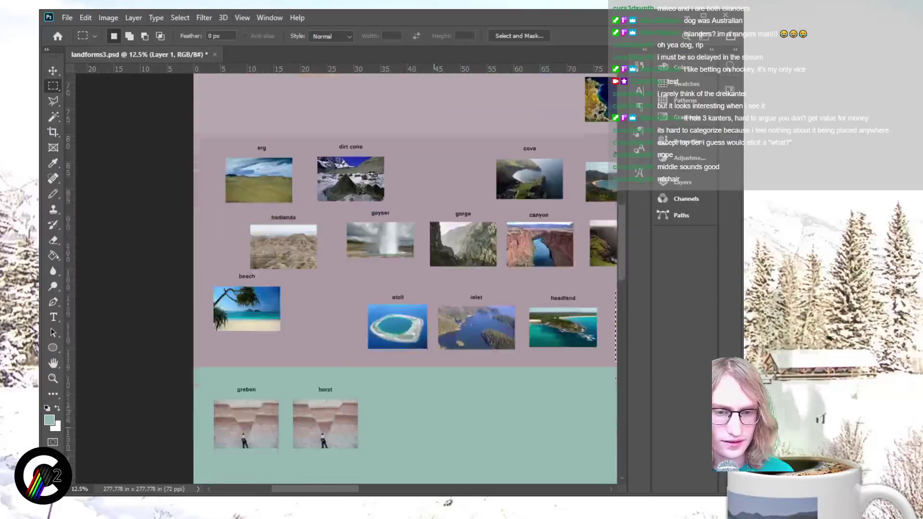
scroll(346, 279, "right", 11)
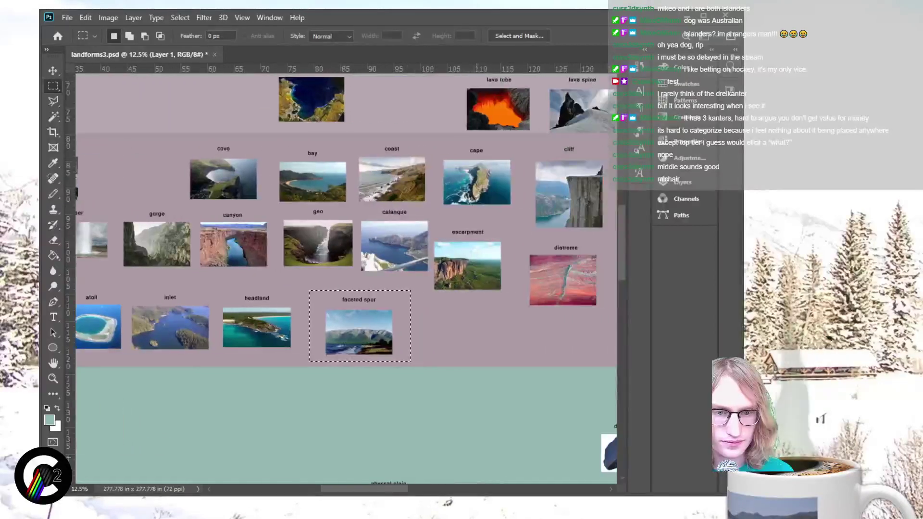
scroll(347, 311, "up", 5)
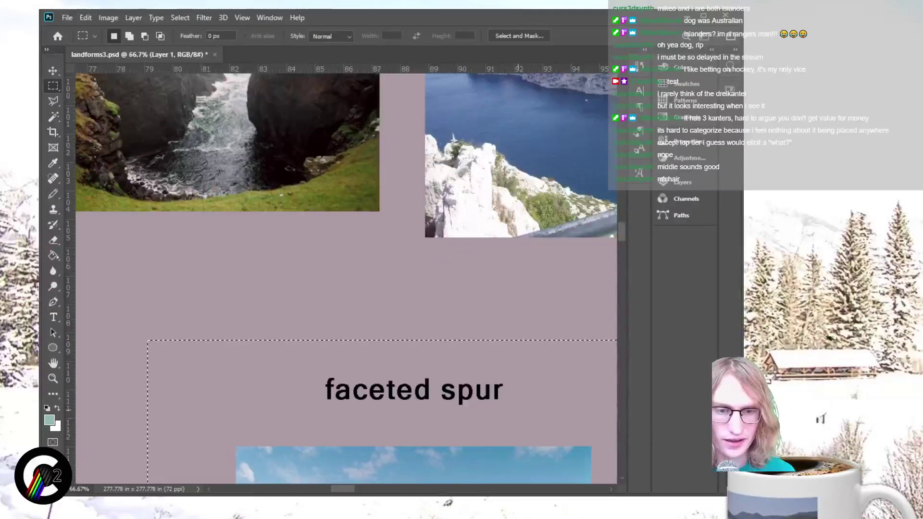
scroll(346, 279, "down", 3)
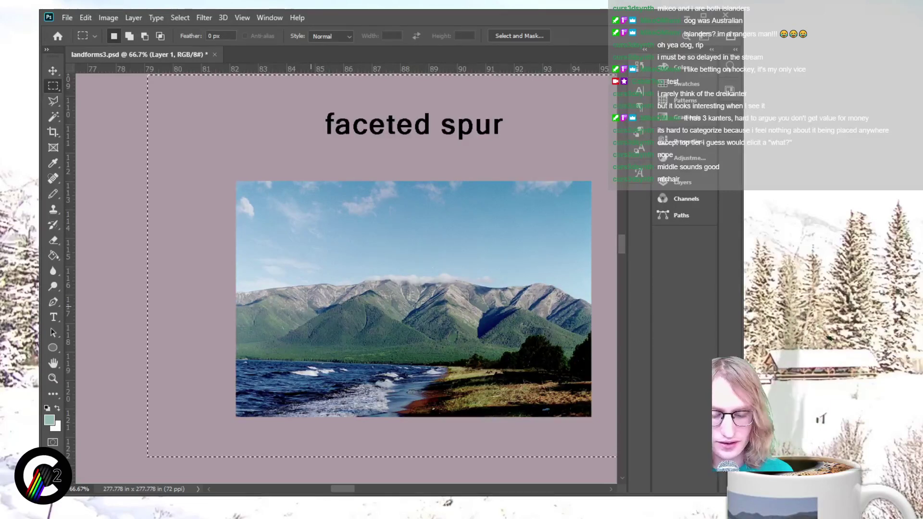
key("ctrl+minus")
key("ctrl+minus")
key("ctrl+minus")
key("ctrl+minus")
key("ctrl+minus")
key("ctrl+minus")
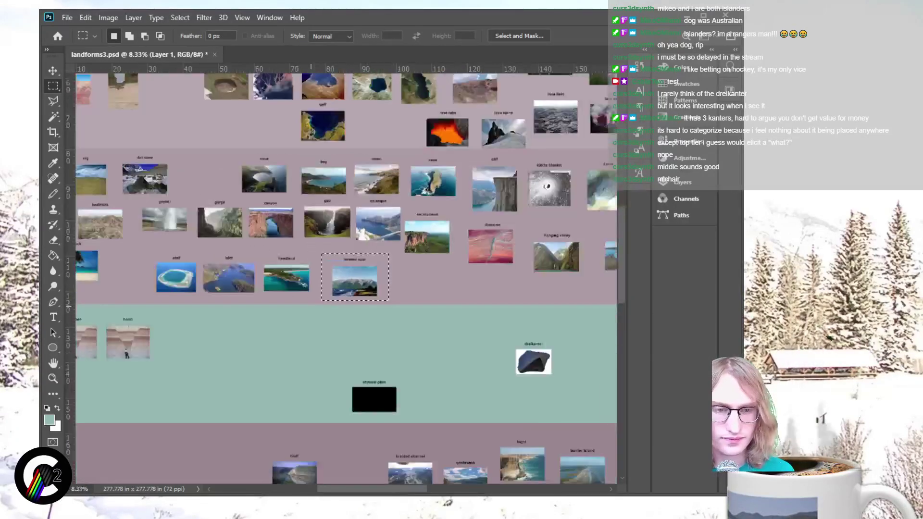
scroll(346, 277, "up", 3)
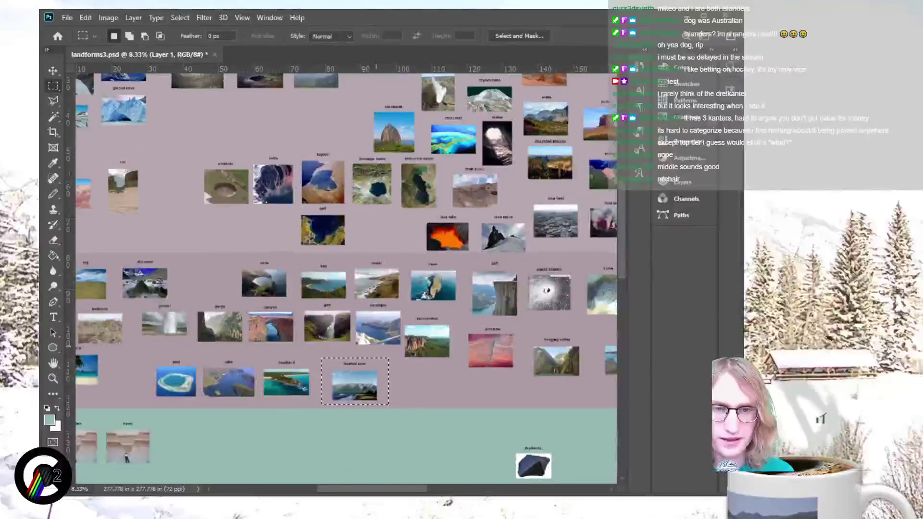
key("v")
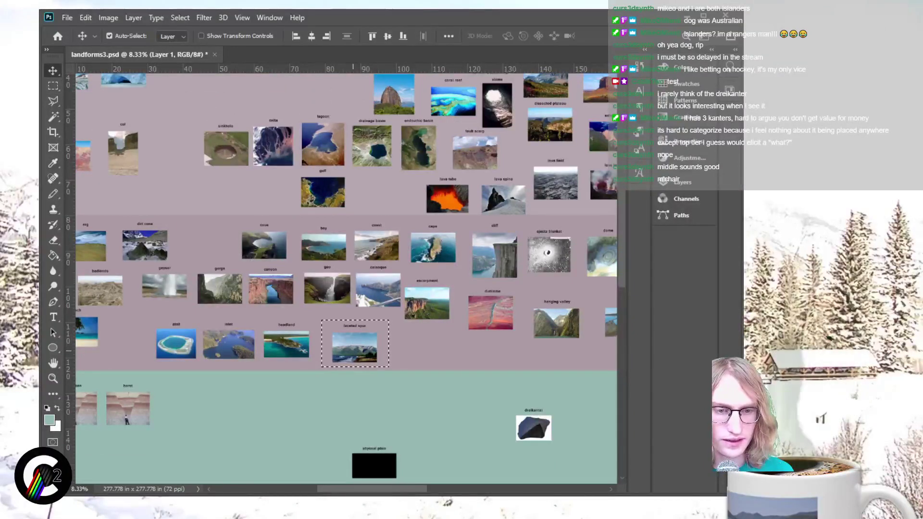
mouse_move(355, 347)
left_mouse_down()
mouse_move(303, 297)
mouse_move(353, 321)
mouse_move(348, 339)
left_mouse_up()
key("ctrl+d")
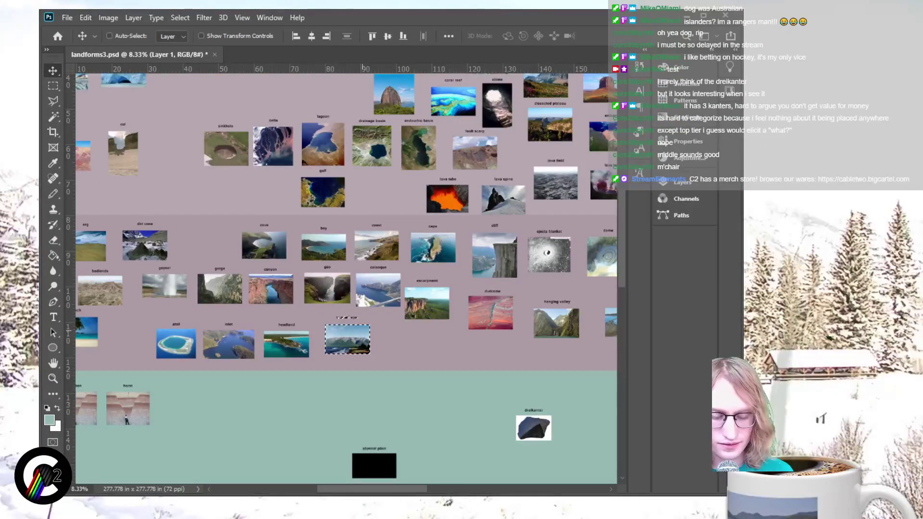
Step: Move the escarpment photo and its label down and to the left, then deselect
key("m")
key("ctrl+plus")
key("ctrl+plus")
key("ctrl+plus")
key("ctrl+plus")
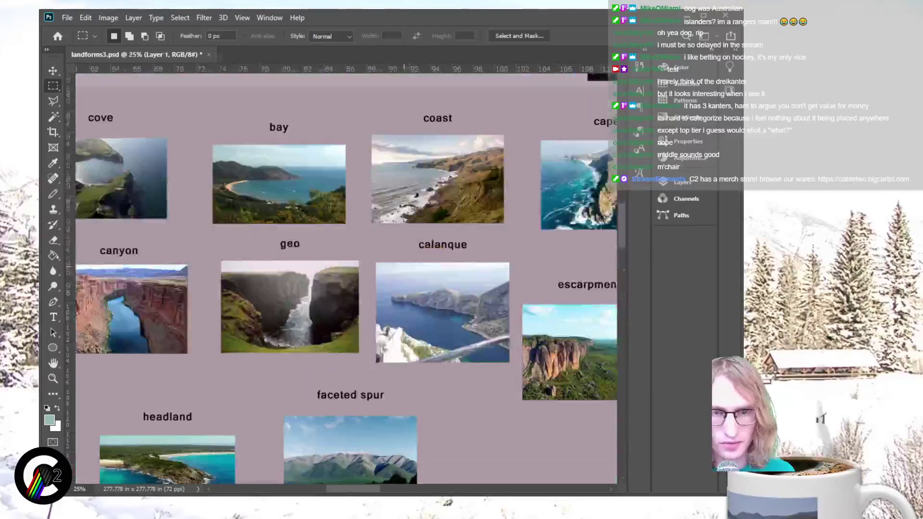
scroll(346, 279, "down", 1)
scroll(346, 279, "right", 1)
scroll(347, 279, "down", 1)
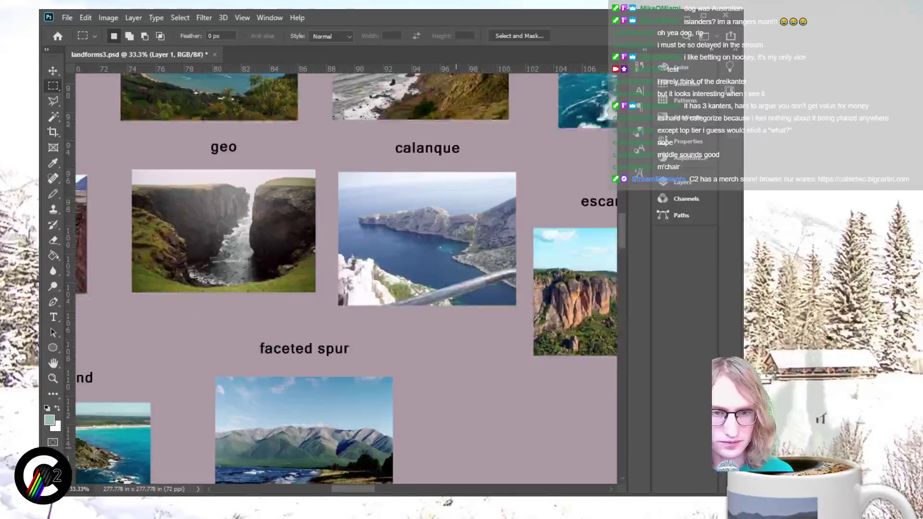
scroll(346, 279, "right", 5)
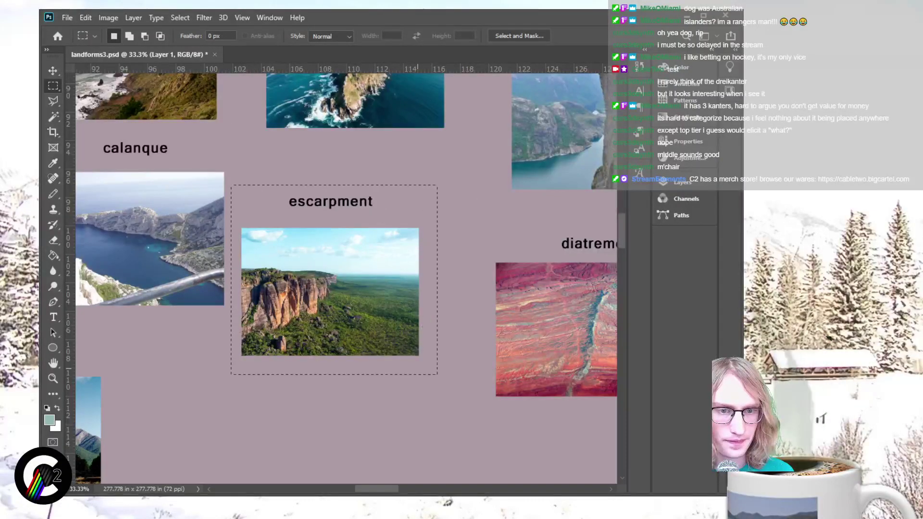
scroll(347, 278, "down", 4)
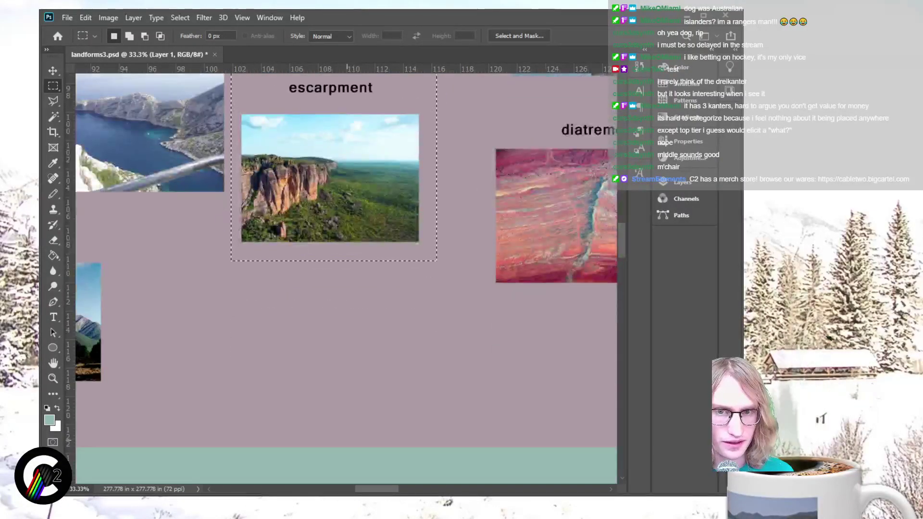
key("v")
left_click_drag(332, 178, 227, 315)
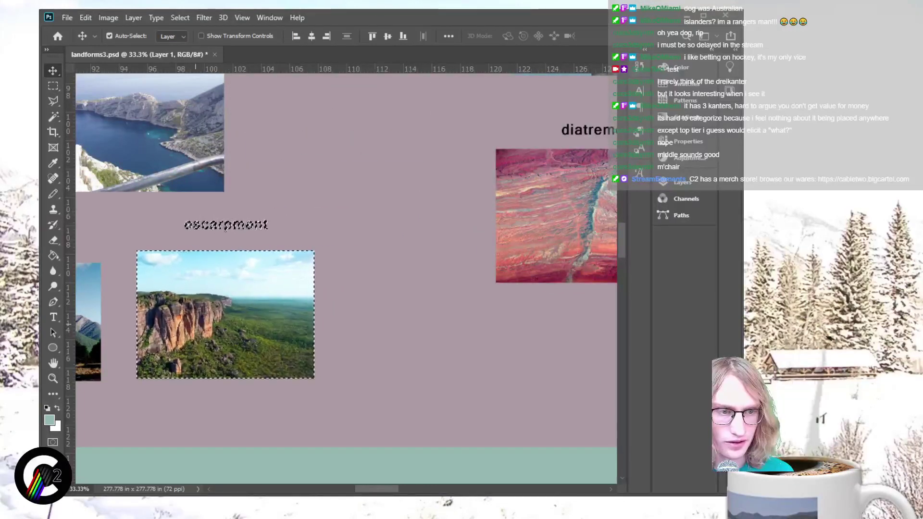
key("ctrl+d")
Step: Move the diatreme photo and label down-left, keeping it left of hanging valley in the mauve band
scroll(346, 279, "right", 4)
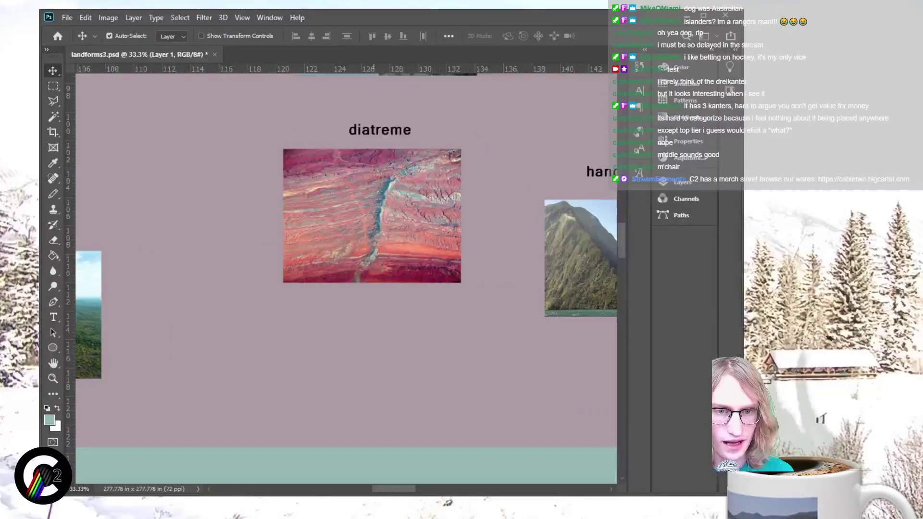
key("m")
left_click_drag(270, 103, 491, 300)
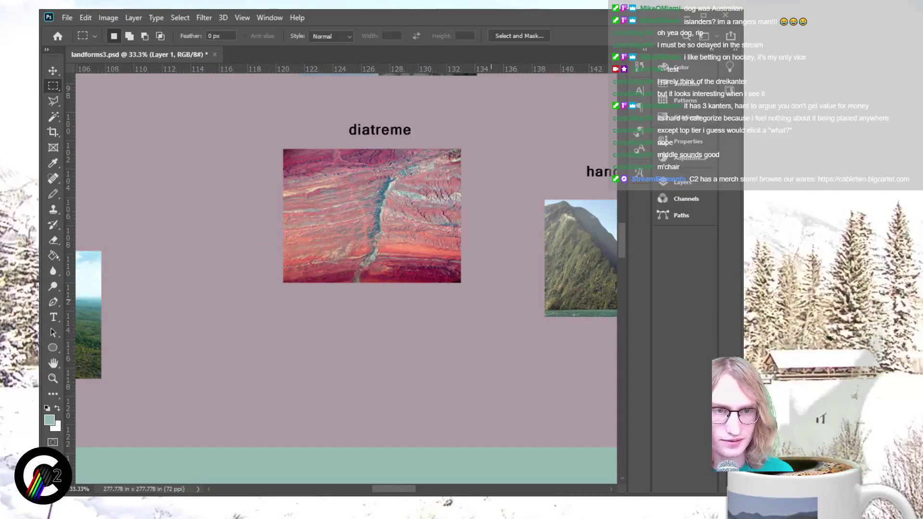
key("v")
left_click_drag(372, 216, 235, 316)
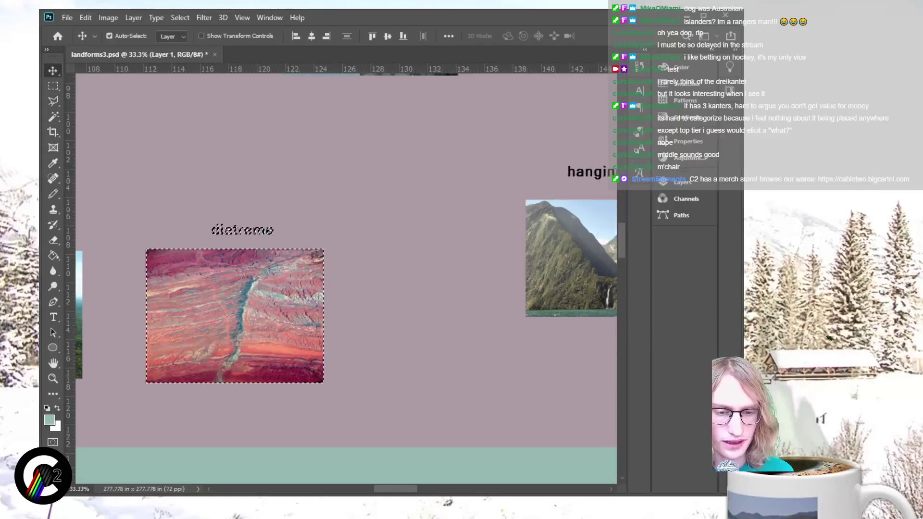
scroll(346, 279, "right", 4)
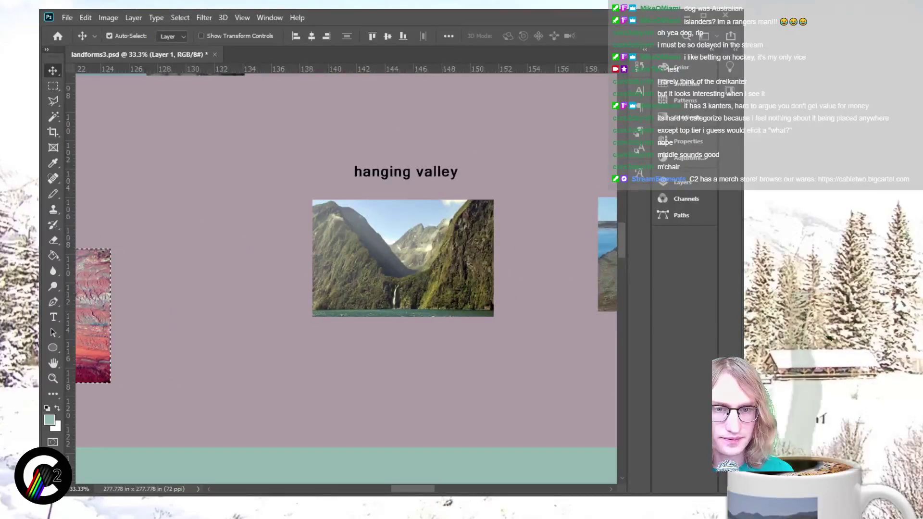
scroll(346, 279, "right", 5)
scroll(346, 279, "right", 4)
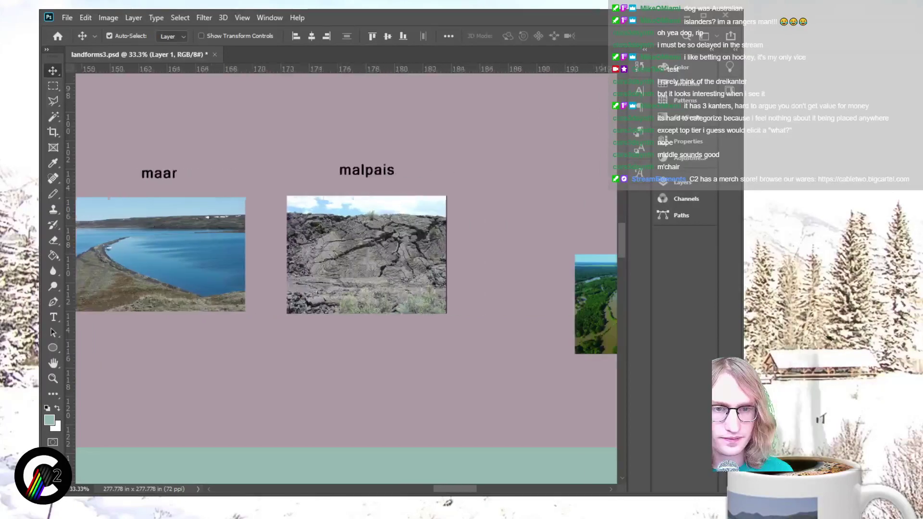
scroll(346, 278, "right", 2)
scroll(346, 278, "left", 4)
scroll(346, 279, "right", 11)
scroll(346, 279, "left", 5)
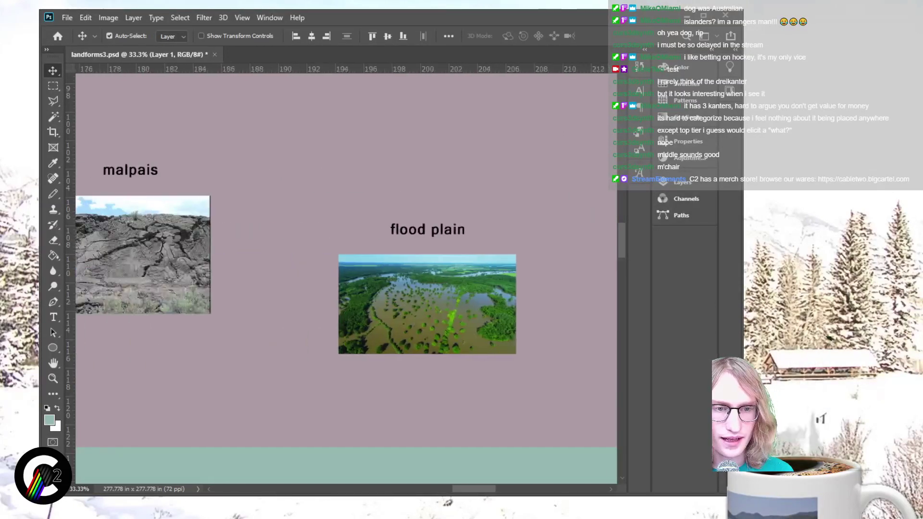
scroll(346, 279, "left", 1)
scroll(346, 278, "down", 1)
scroll(346, 279, "down", 4)
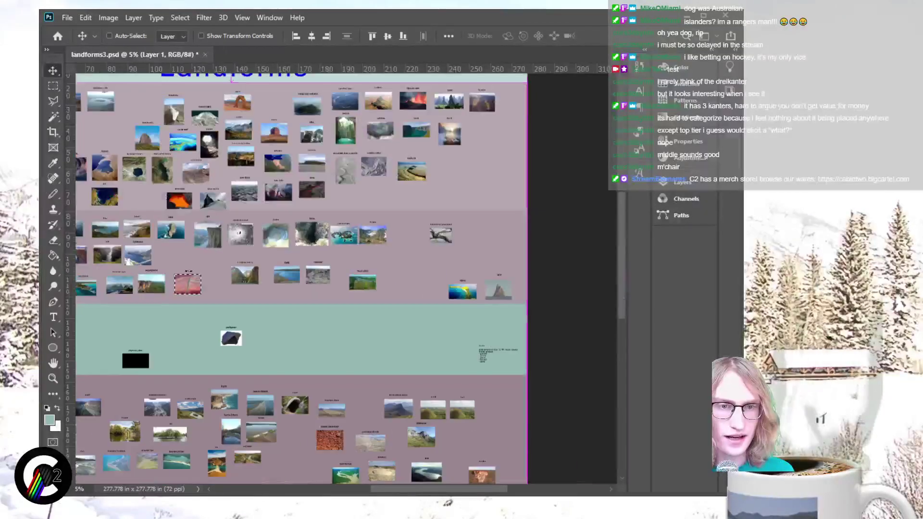
scroll(346, 279, "up", 1)
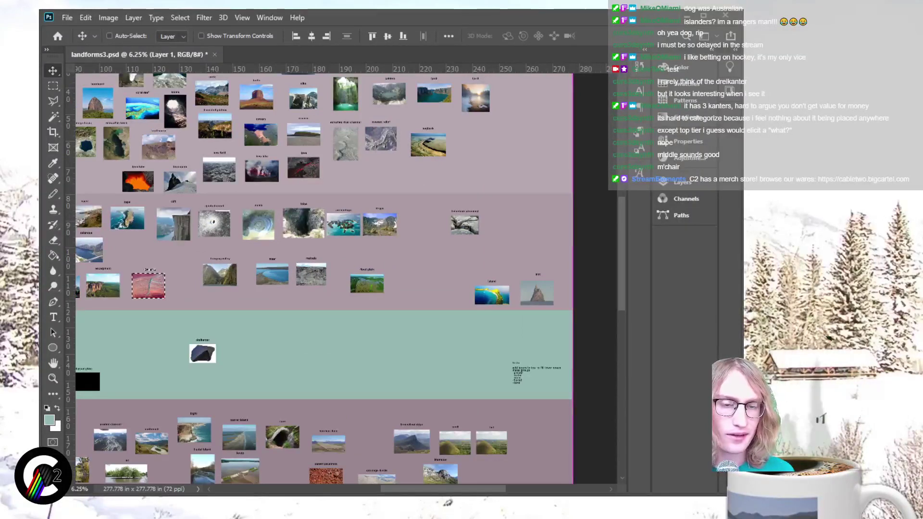
key("ctrl")
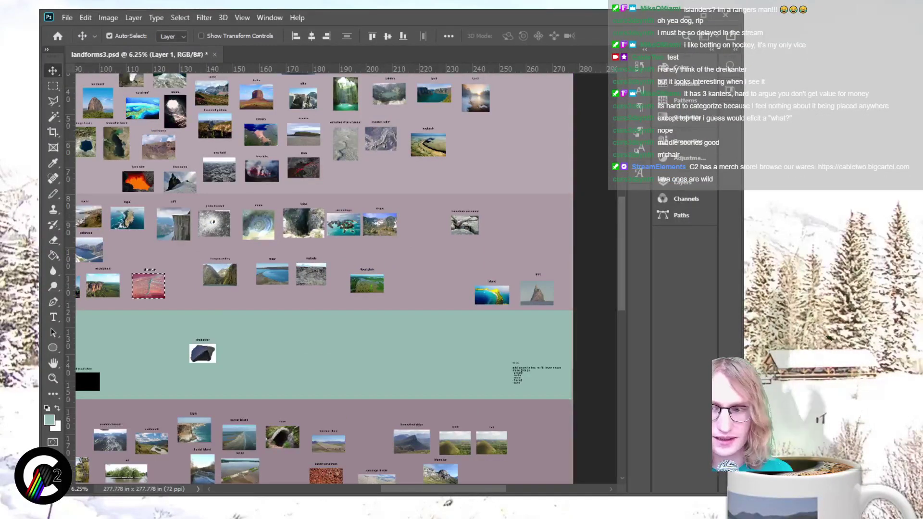
scroll(317, 279, "left", 10)
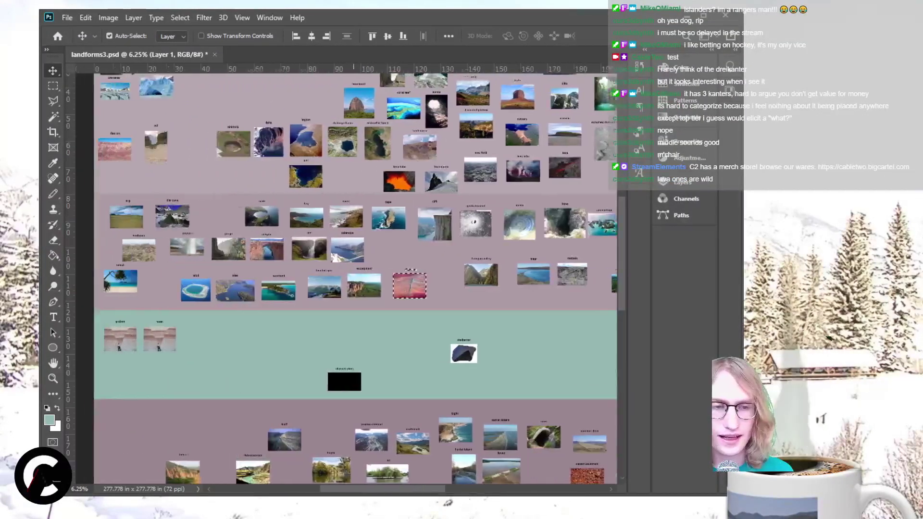
scroll(325, 279, "right", 8)
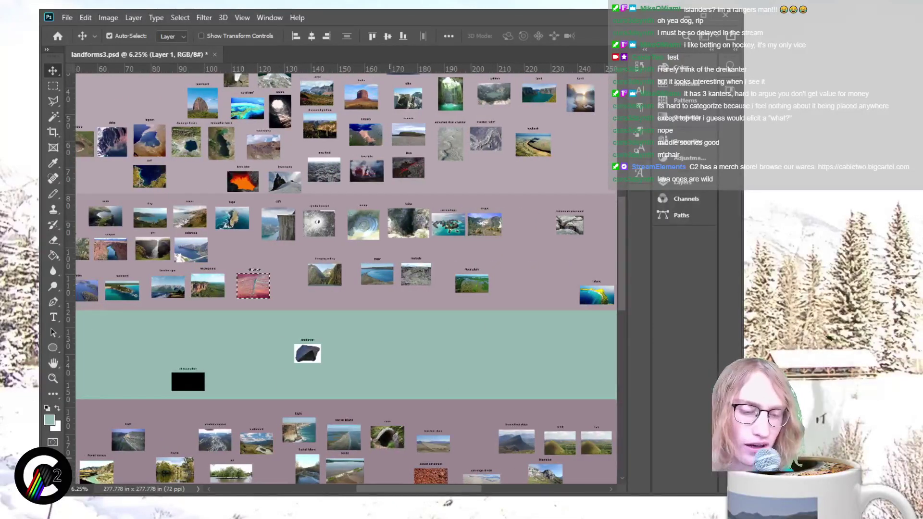
scroll(346, 279, "right", 1)
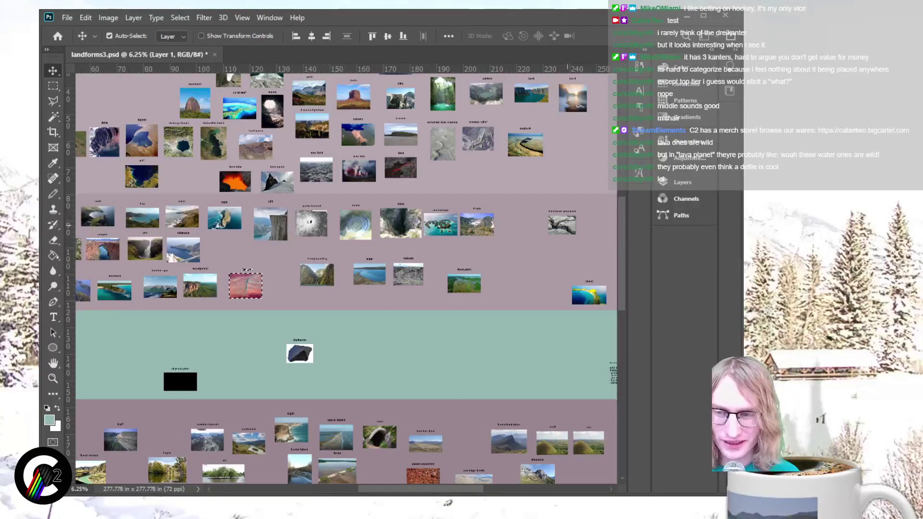
scroll(346, 279, "down", 3)
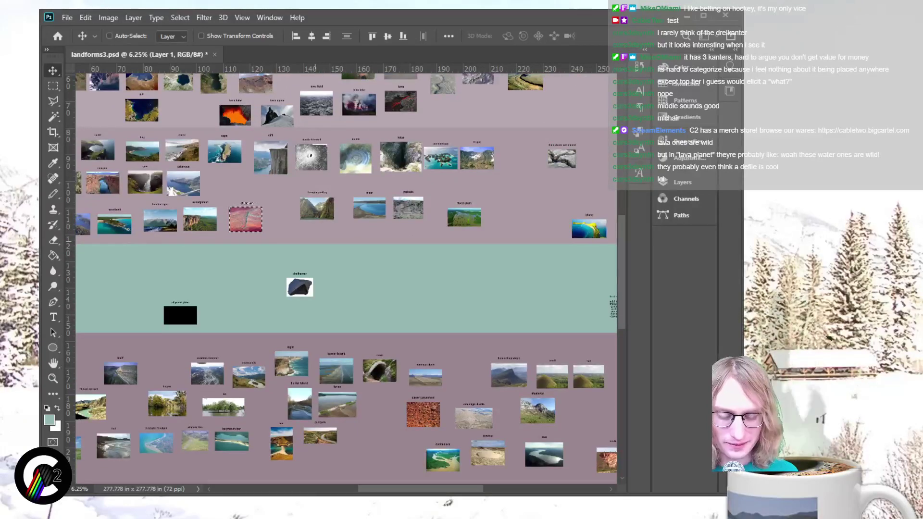
key("ctrl+plus")
key("ctrl+plus")
key("ctrl+plus")
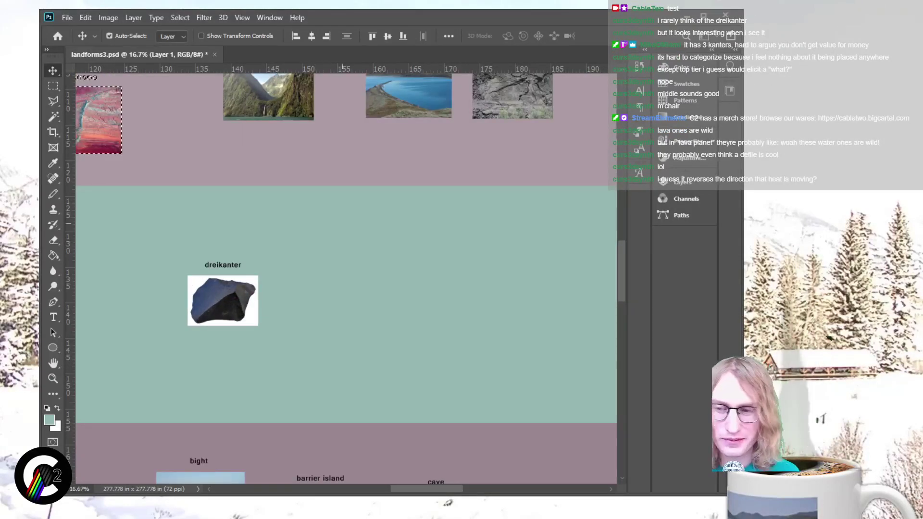
Step: Deselect diatreme and pan across the poster to review the archipelago, cirque, limestone pavement, flood plain and island photos
scroll(346, 279, "left", 4)
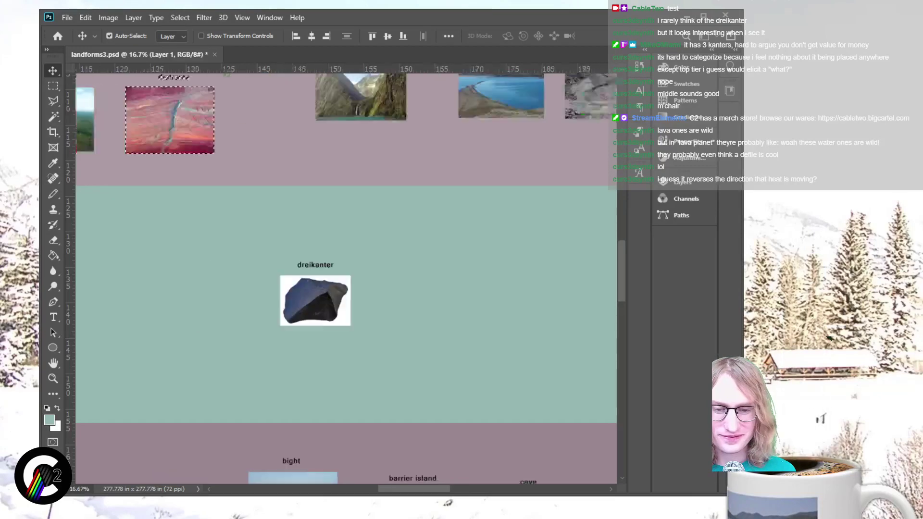
scroll(346, 279, "up", 2)
scroll(347, 279, "up", 1)
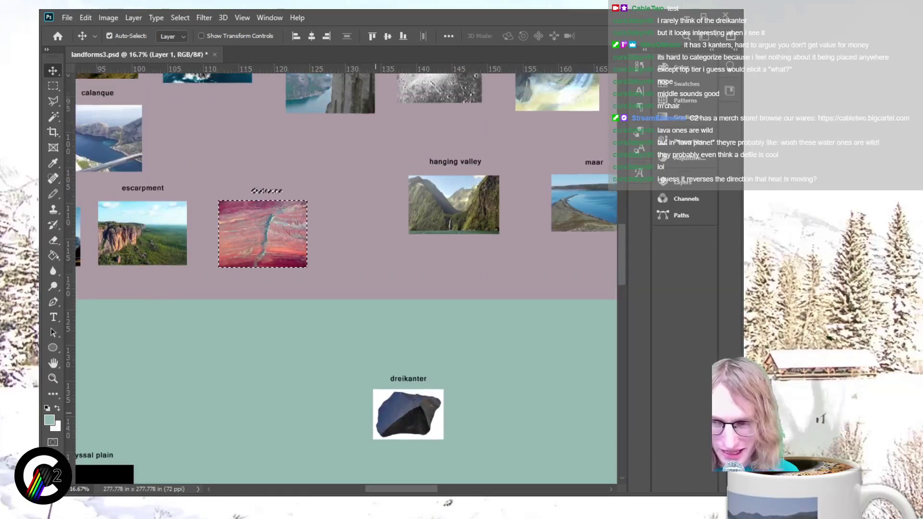
key("ctrl+d")
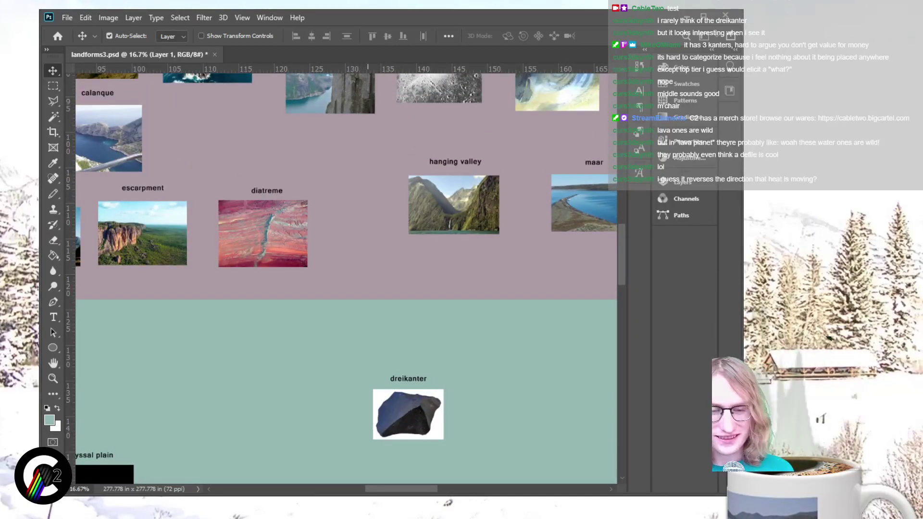
scroll(347, 279, "left", 2)
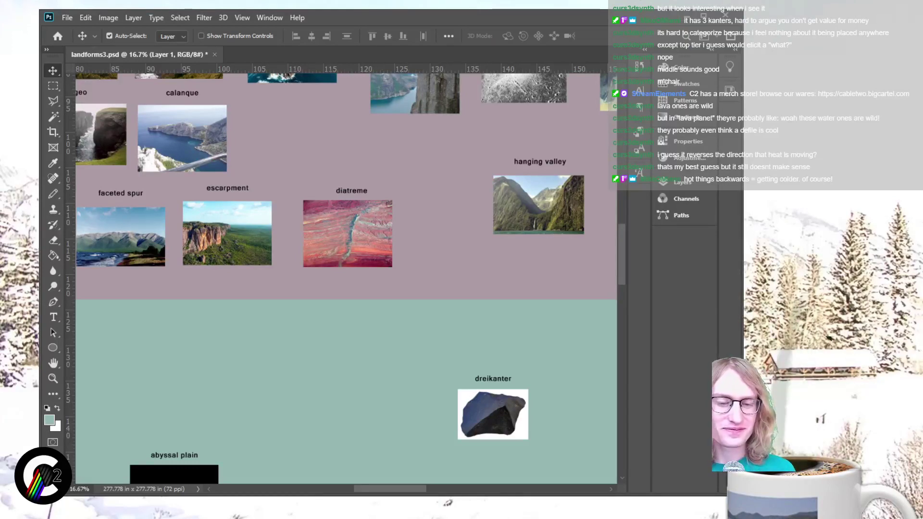
scroll(346, 279, "left", 5)
scroll(346, 279, "right", 8)
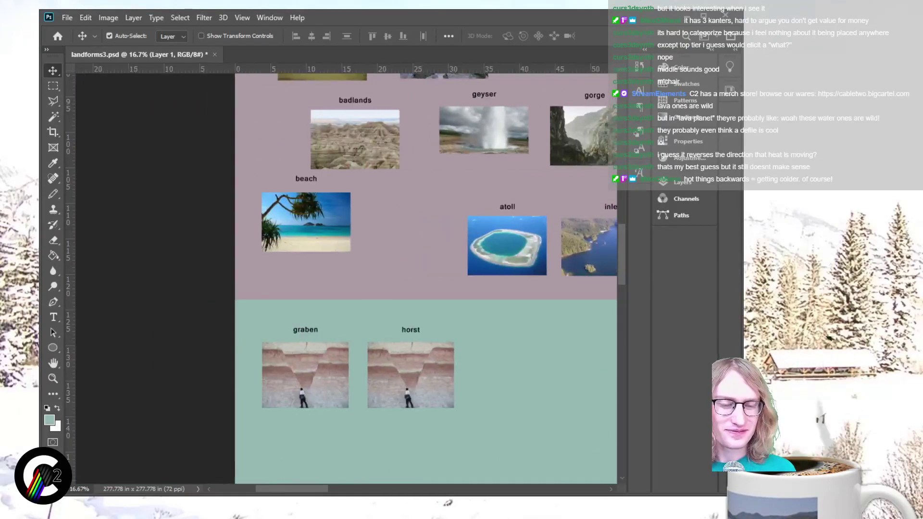
scroll(346, 278, "right", 10)
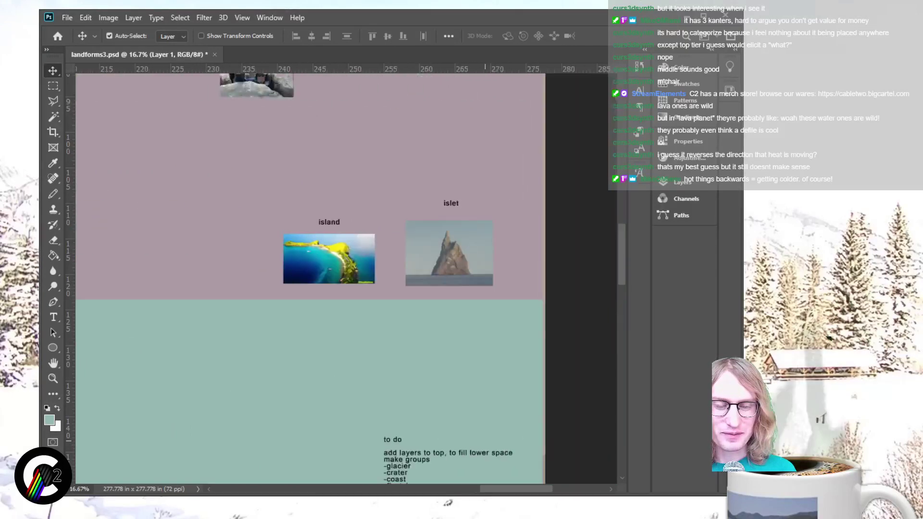
scroll(346, 278, "left", 20)
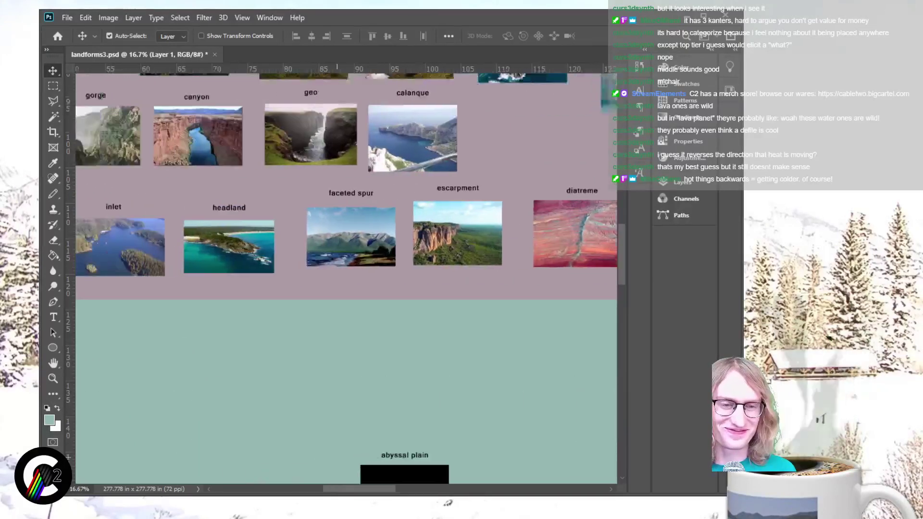
scroll(346, 279, "left", 3)
scroll(346, 279, "up", 3)
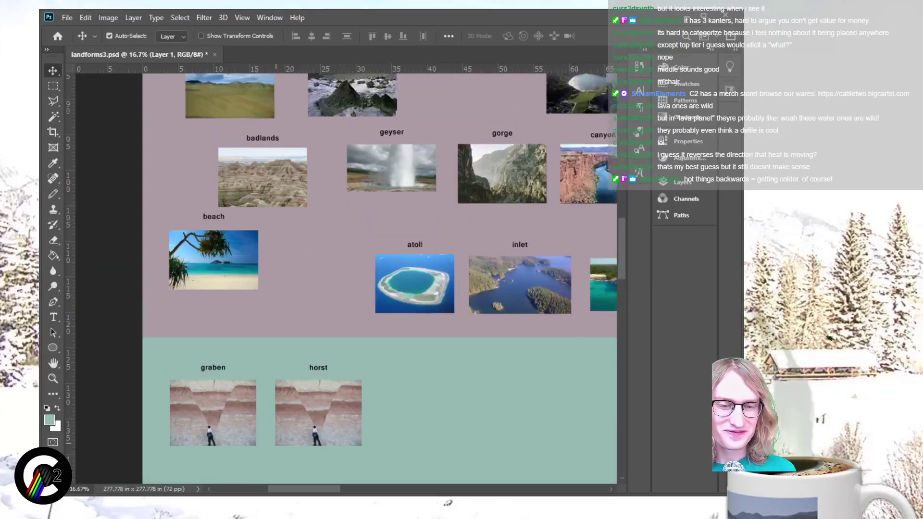
scroll(380, 279, "up", 4)
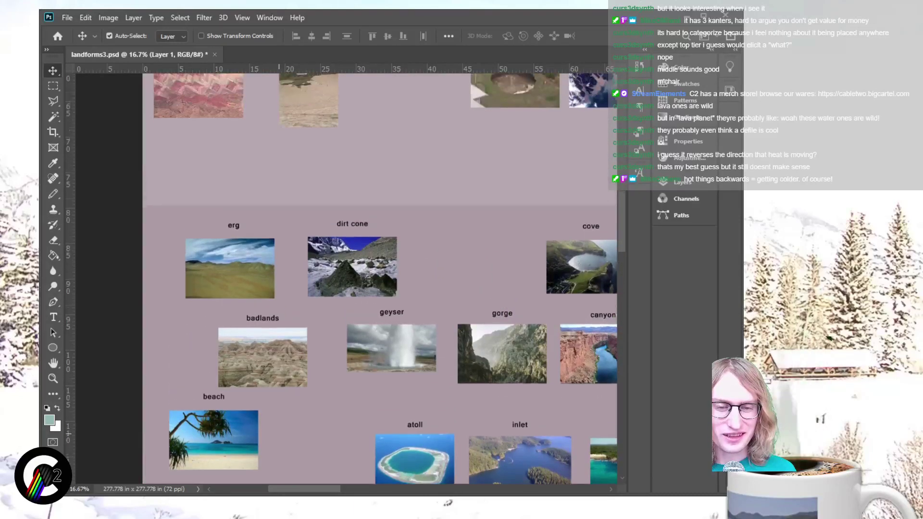
scroll(379, 279, "up", 1)
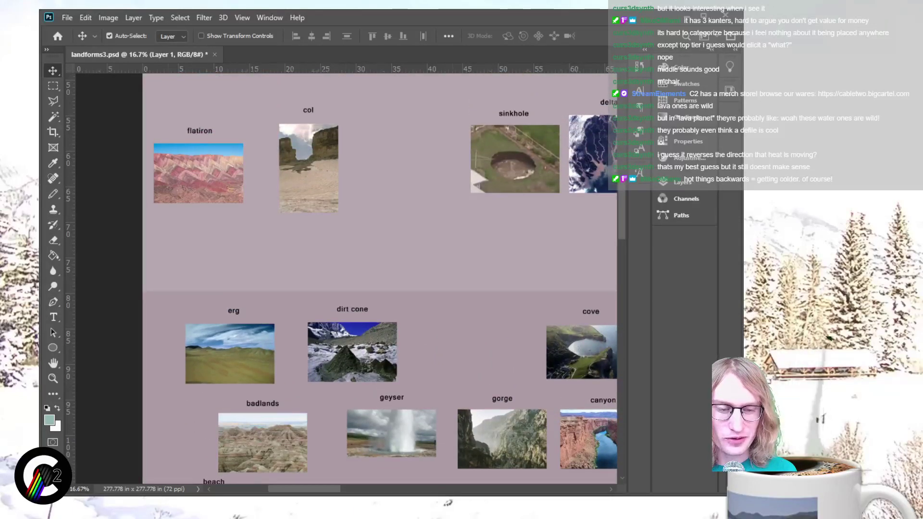
scroll(346, 279, "right", 18)
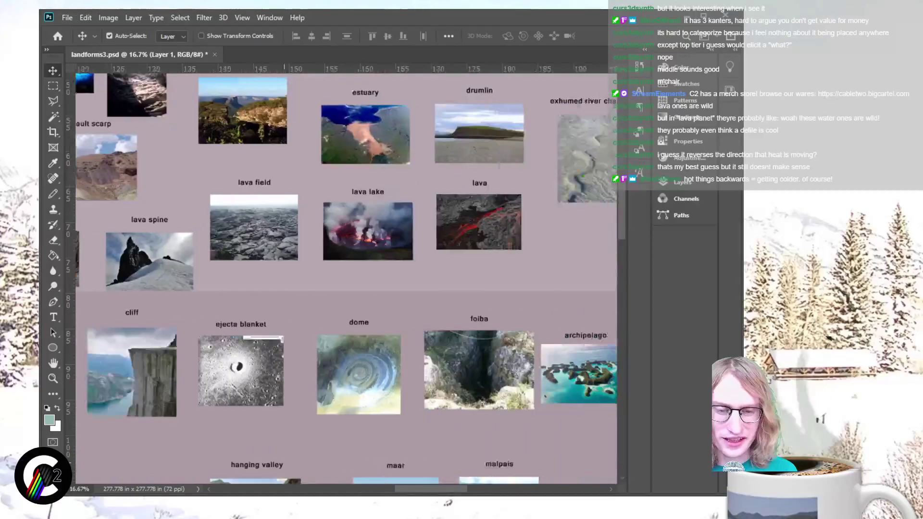
scroll(346, 278, "right", 8)
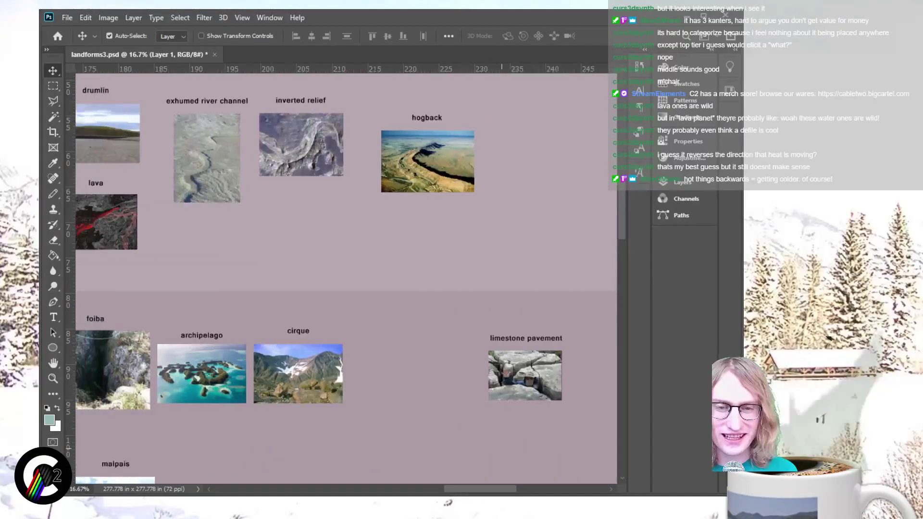
scroll(346, 279, "left", 1)
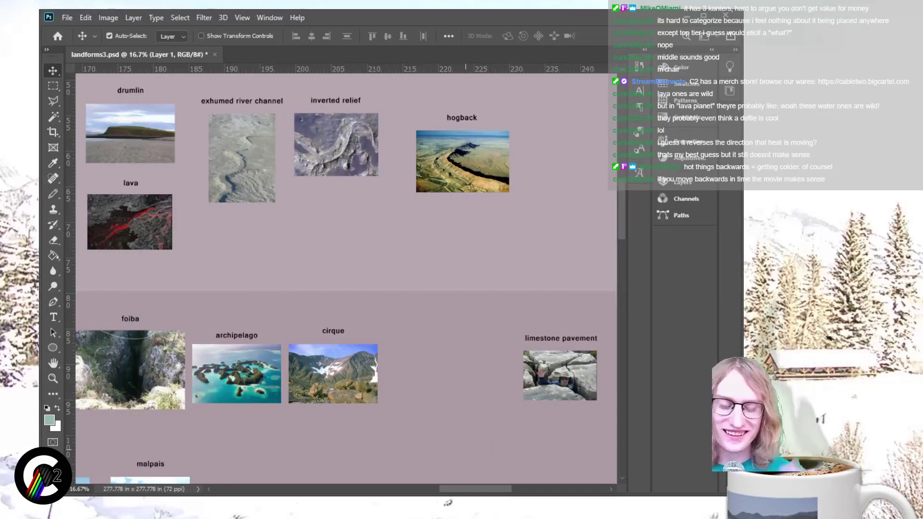
scroll(346, 279, "right", 3)
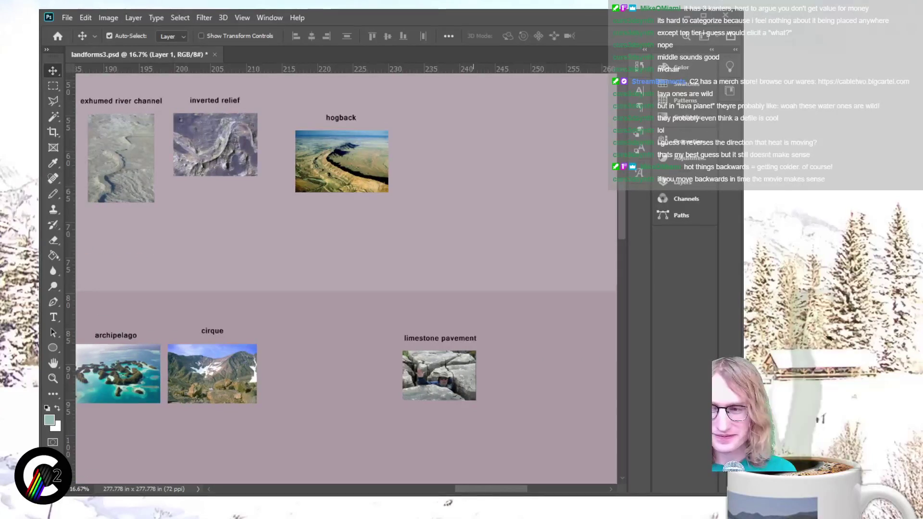
scroll(346, 279, "left", 1)
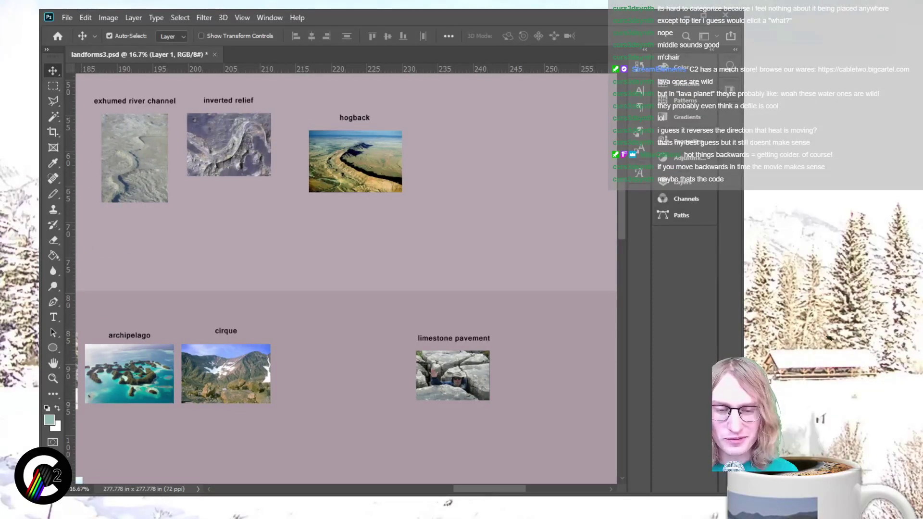
scroll(346, 279, "right", 1)
scroll(346, 279, "left", 1)
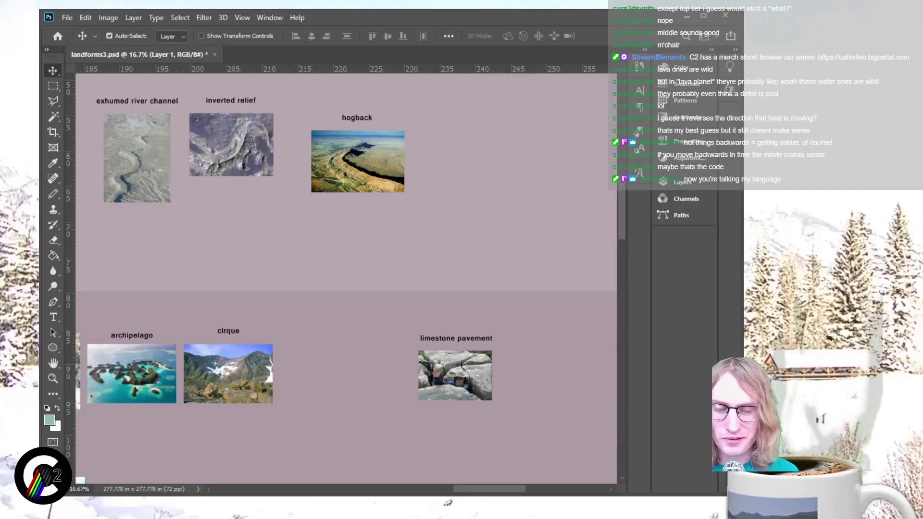
scroll(346, 279, "down", 5)
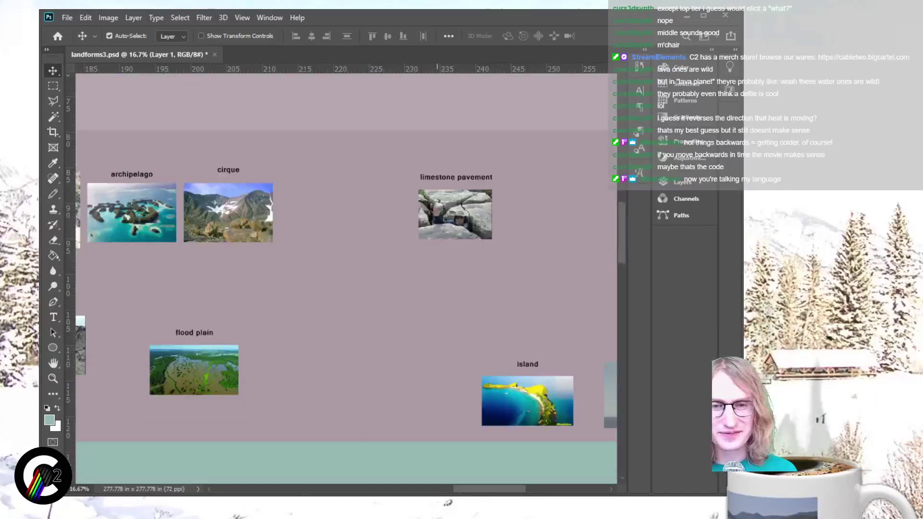
scroll(346, 279, "up", 3)
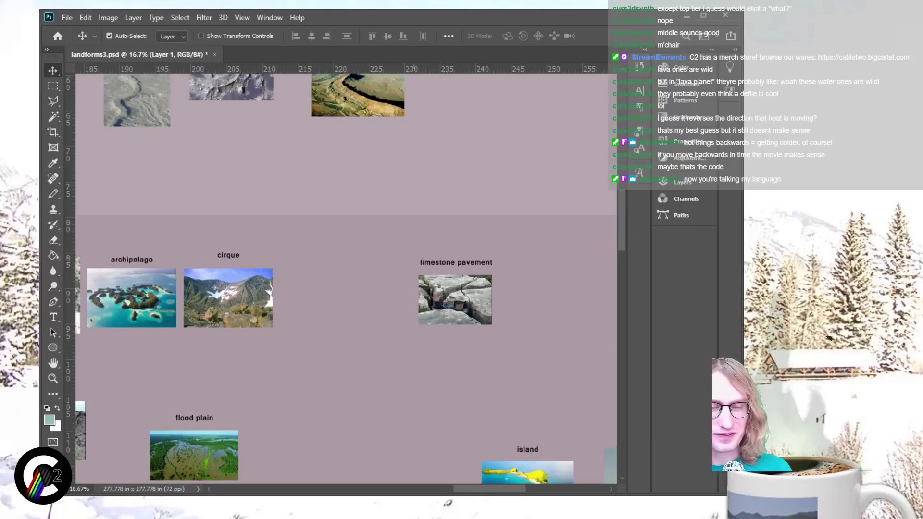
scroll(346, 279, "left", 10)
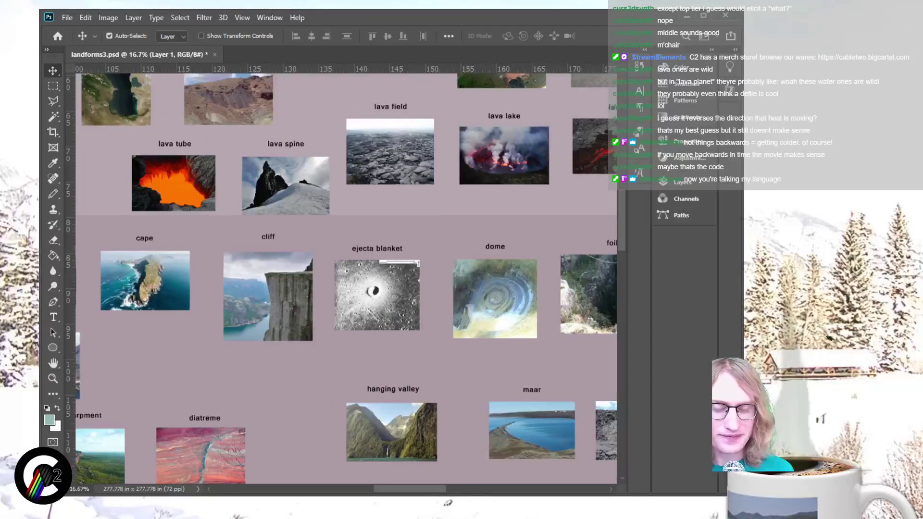
scroll(346, 279, "down", 2)
scroll(346, 279, "right", 2)
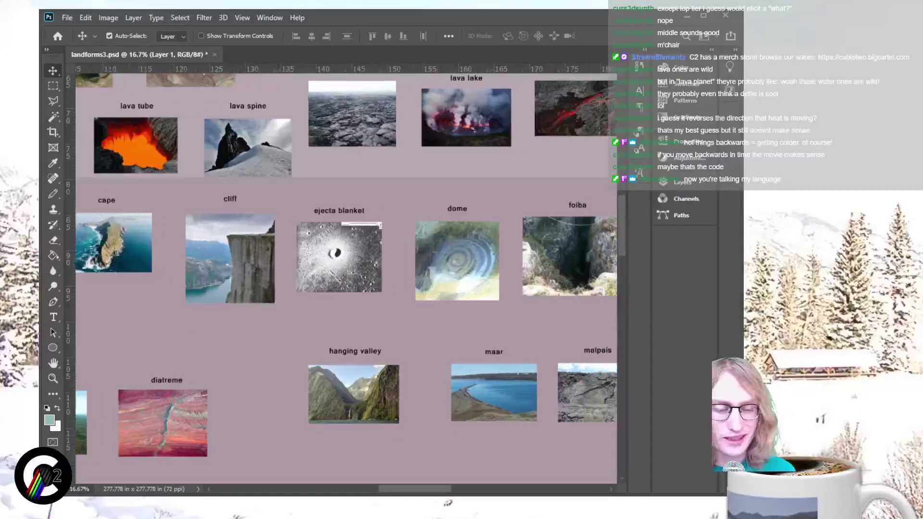
scroll(346, 279, "down", 3)
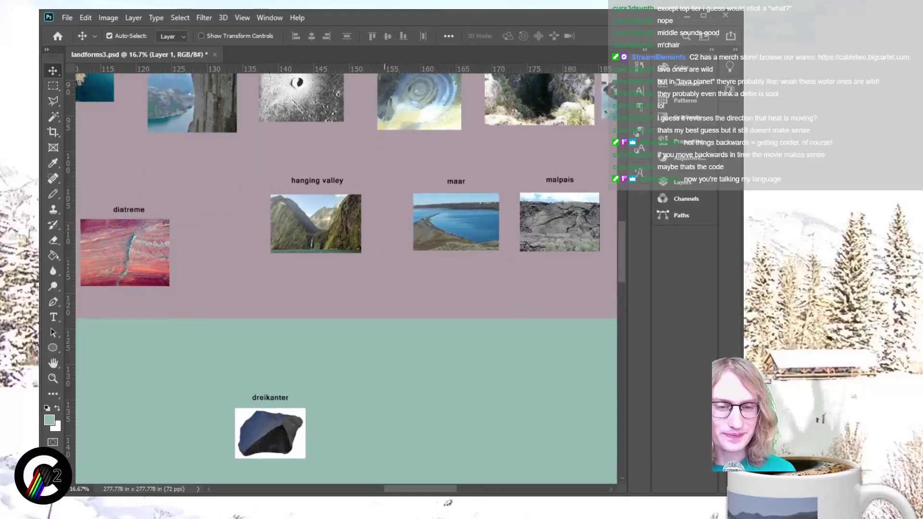
scroll(346, 279, "up", 1)
scroll(346, 279, "right", 9)
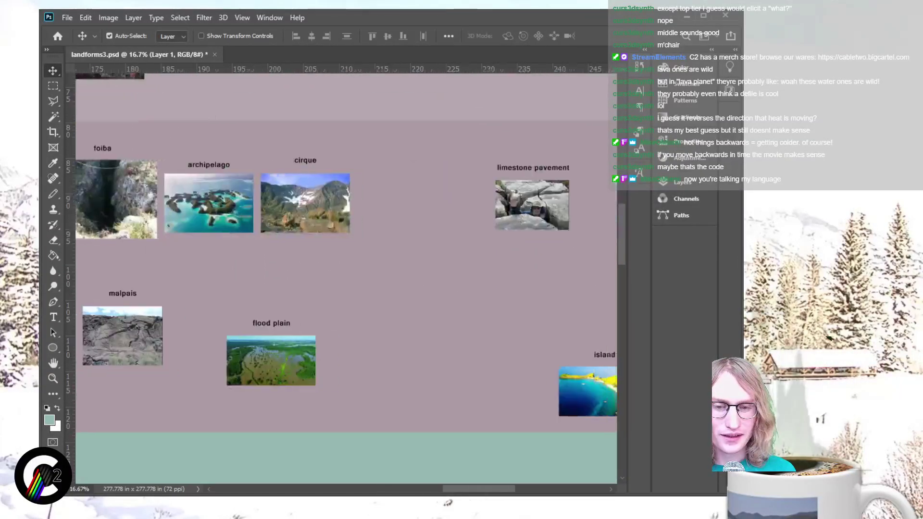
scroll(346, 279, "down", 1)
Step: Drag the limestone pavement photo and label into the teal band beside dreikanter, above abyssal plain
key("m")
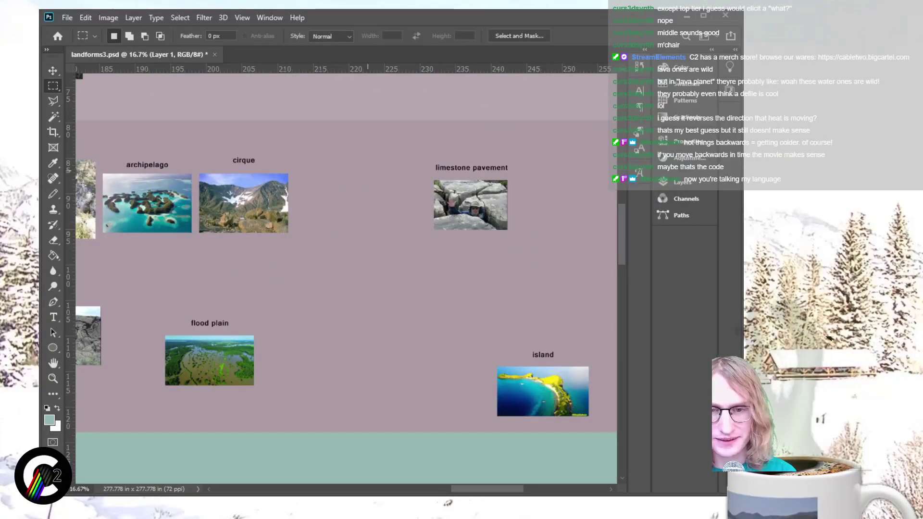
left_click_drag(412, 153, 515, 240)
key("v")
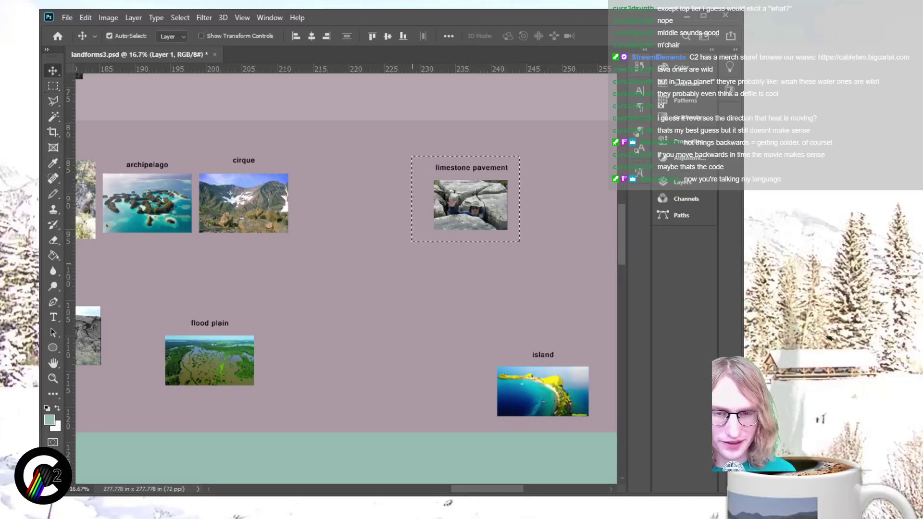
mouse_move(439, 206)
left_mouse_down()
mouse_move(423, 260)
mouse_move(345, 375)
left_mouse_up()
scroll(345, 375, "down", 5)
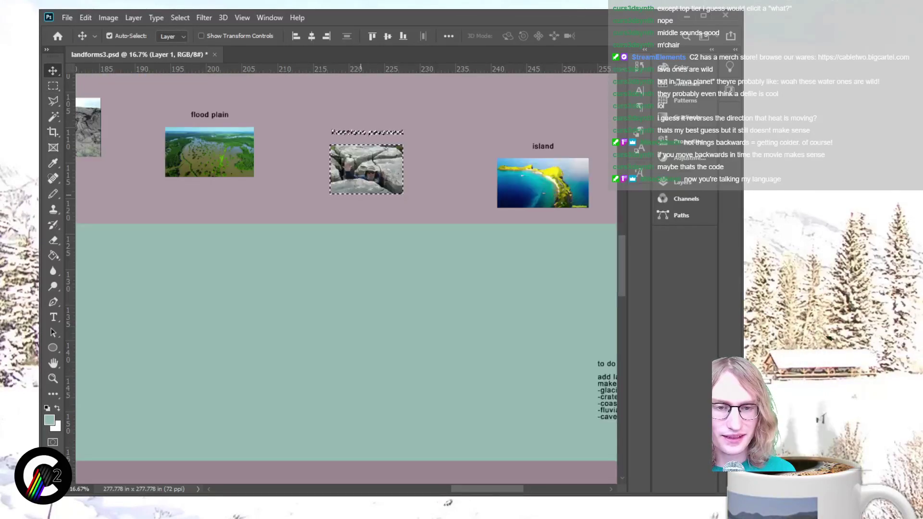
left_click_drag(365, 168, 246, 333)
scroll(245, 333, "left", 8)
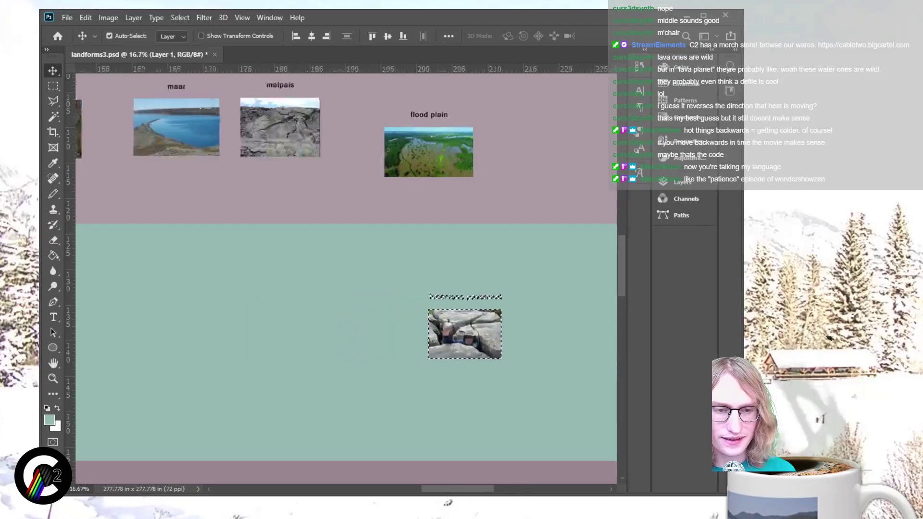
left_click_drag(596, 334, 233, 339)
key("ctrl+d")
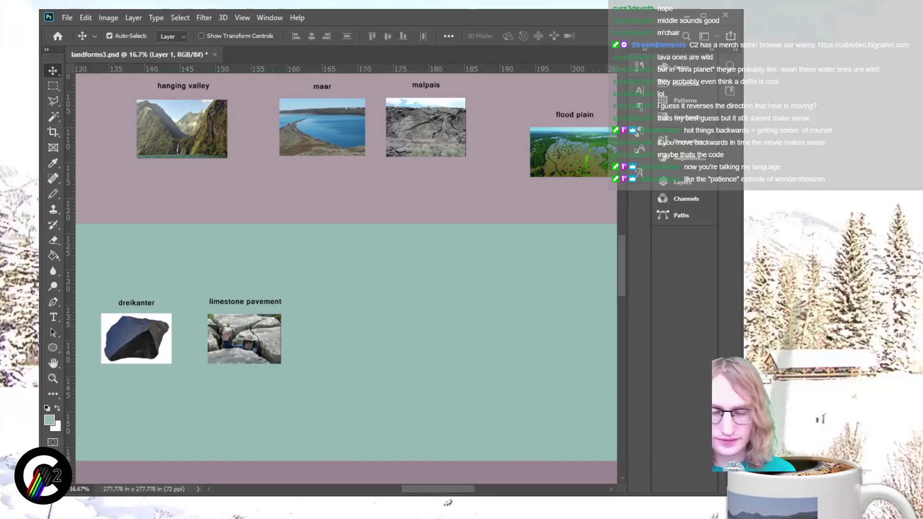
scroll(346, 269, "left", 5)
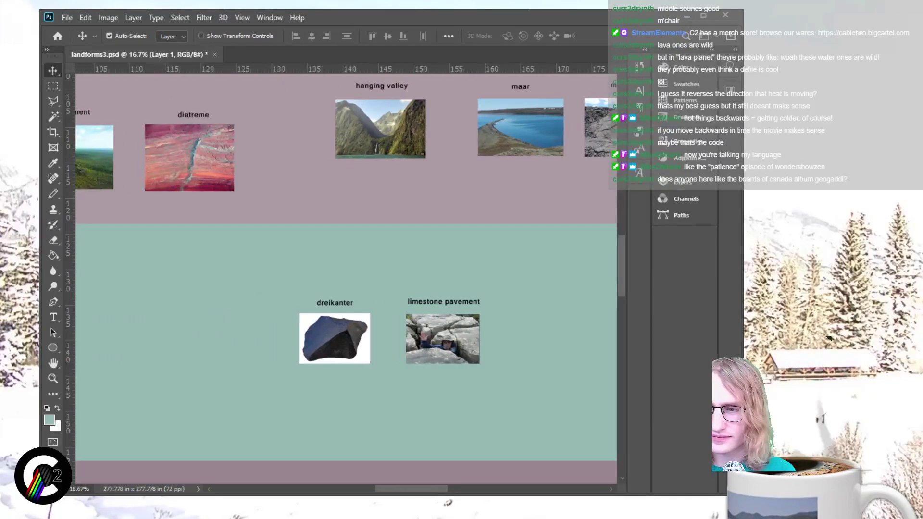
scroll(346, 269, "left", 8)
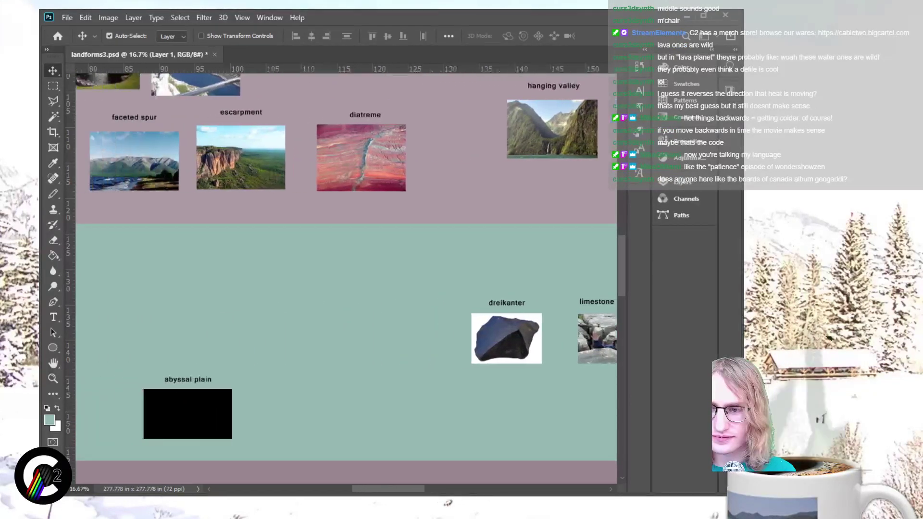
scroll(346, 270, "up", 3)
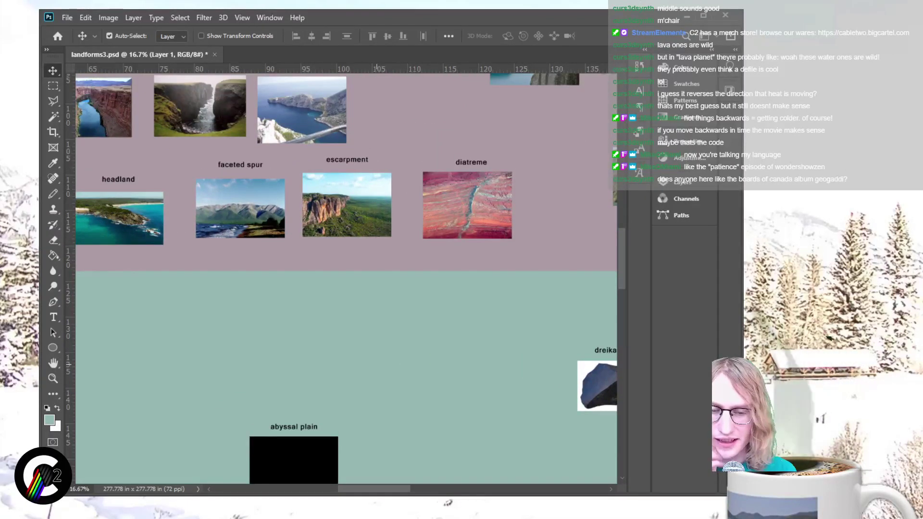
scroll(347, 269, "up", 1)
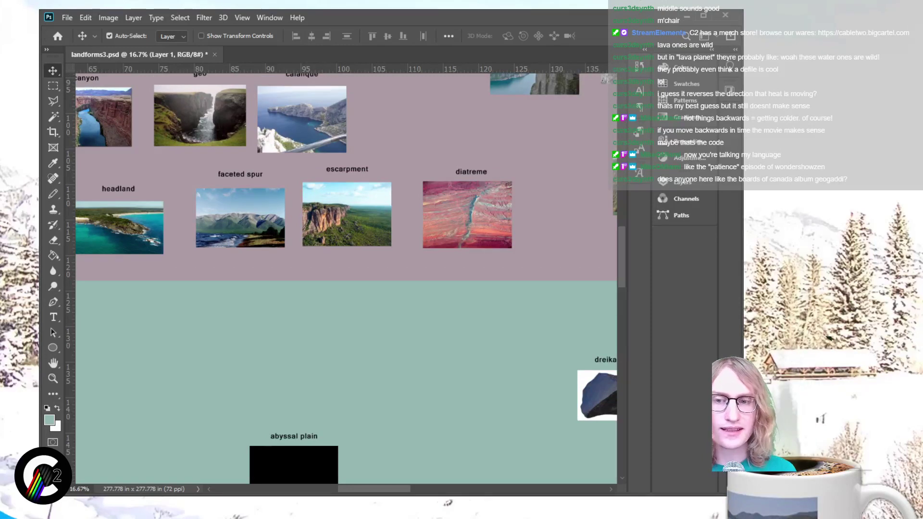
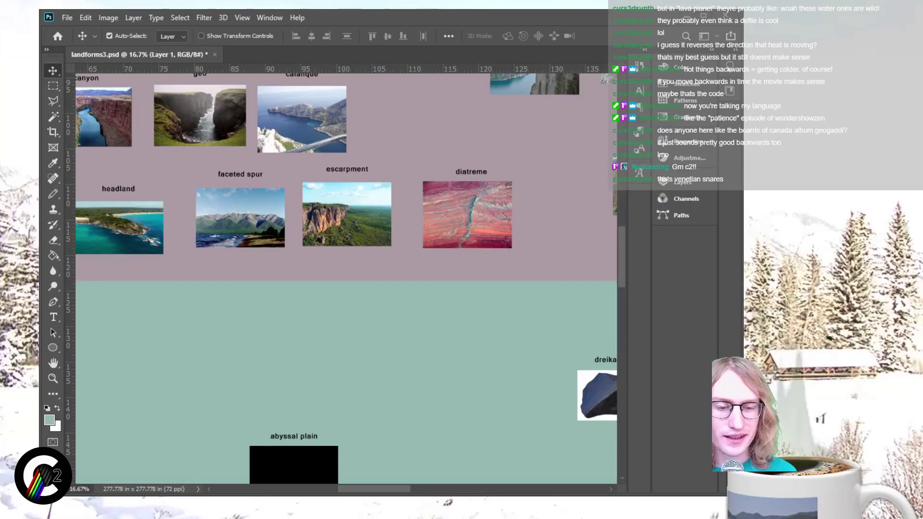
Step: Drag the mauve band's photo layer further down the poster
left_click_drag(347, 214, 347, 366)
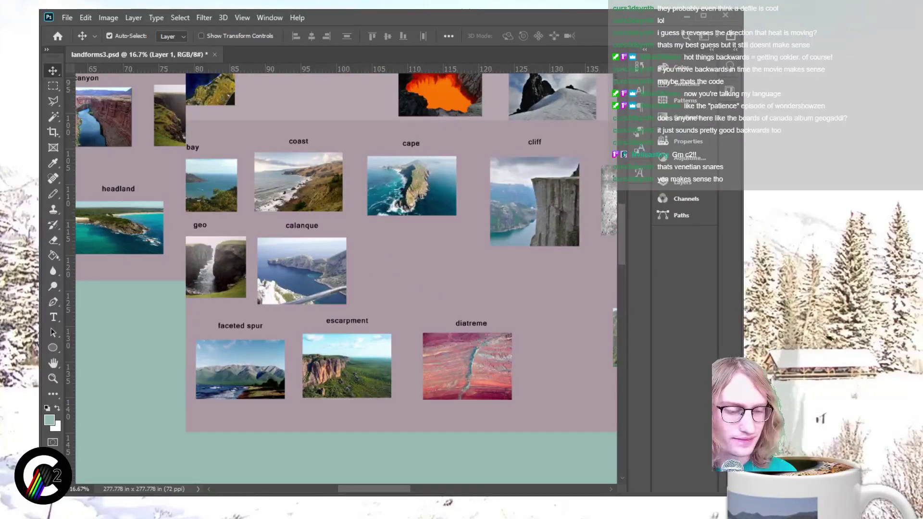
scroll(346, 279, "left", 8)
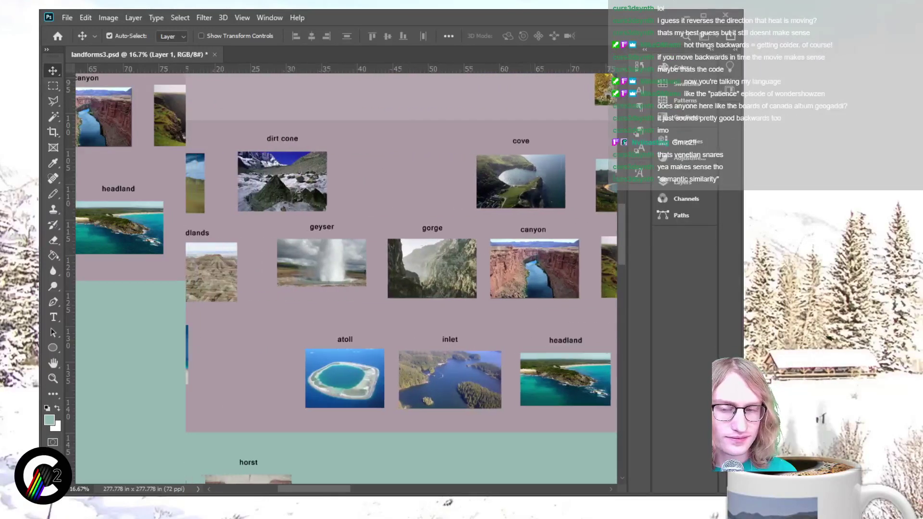
scroll(346, 279, "right", 3)
scroll(346, 279, "right", 3)
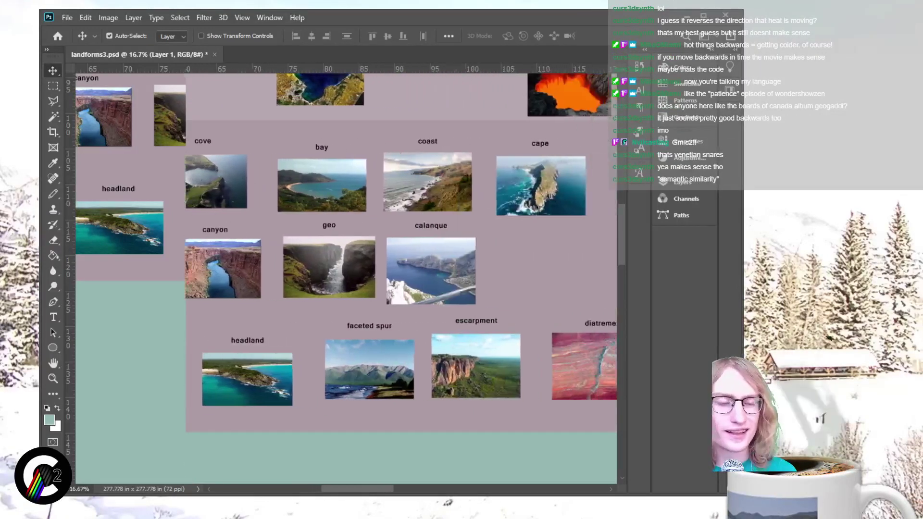
scroll(346, 279, "left", 6)
scroll(346, 279, "left", 4)
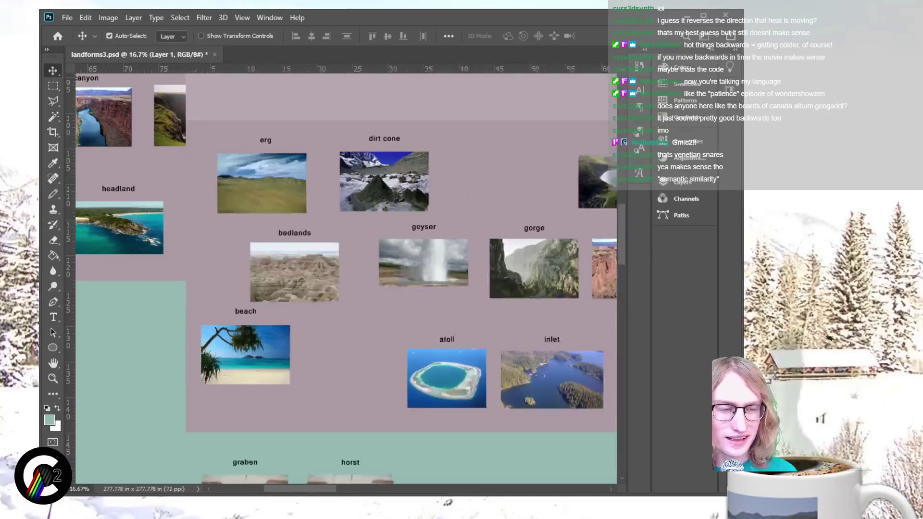
scroll(346, 279, "right", 3)
scroll(346, 278, "right", 10)
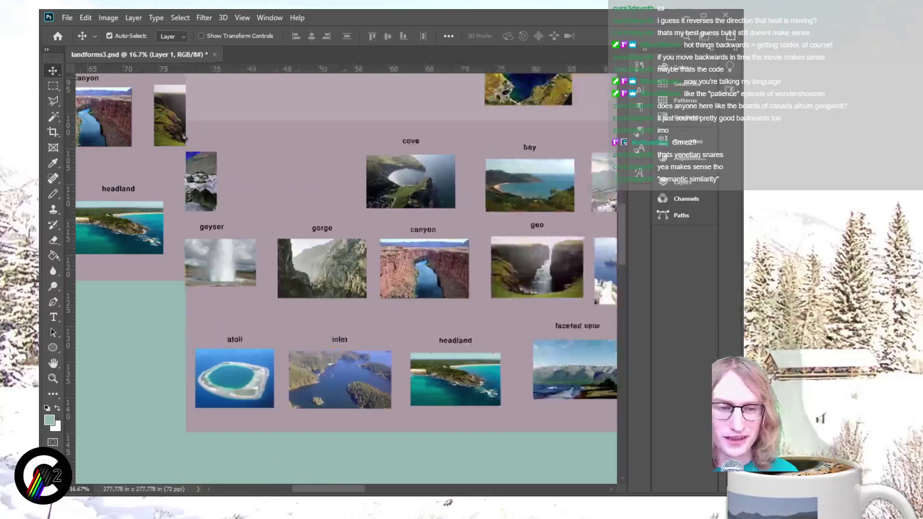
scroll(346, 279, "left", 2)
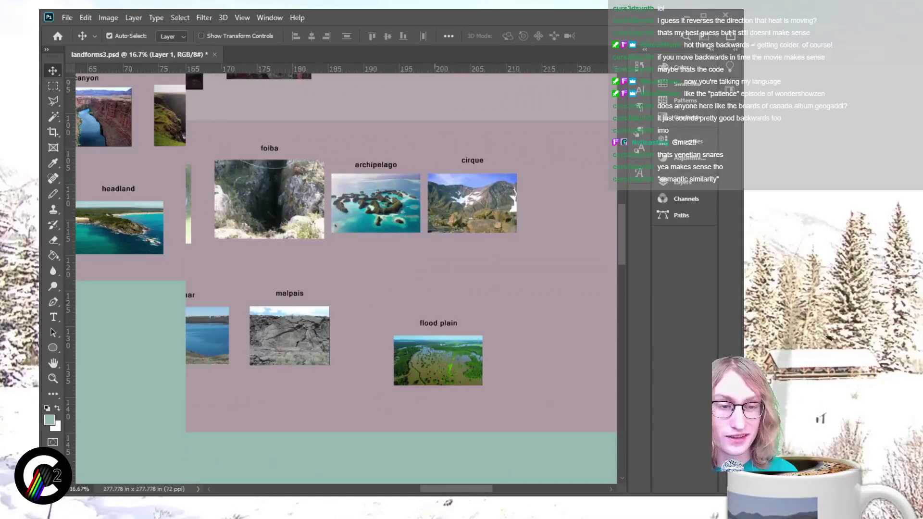
scroll(346, 279, "up", 3)
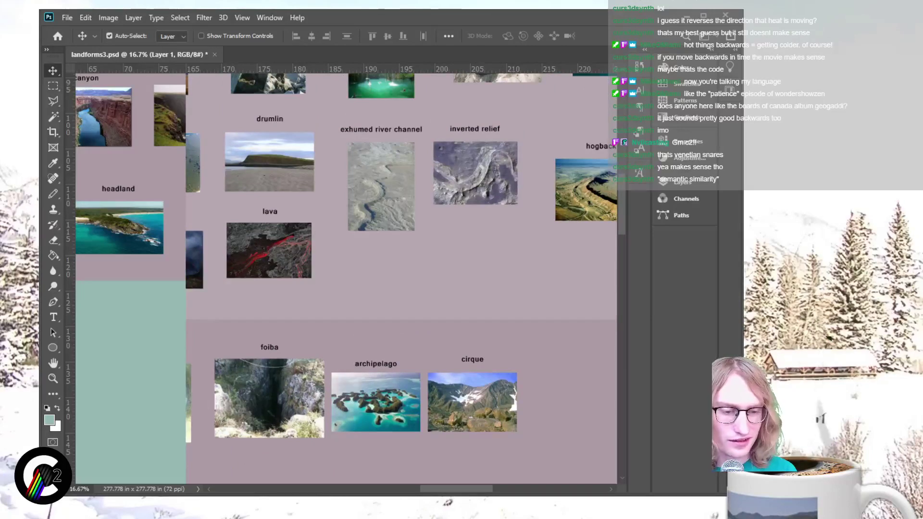
scroll(401, 279, "left", 10)
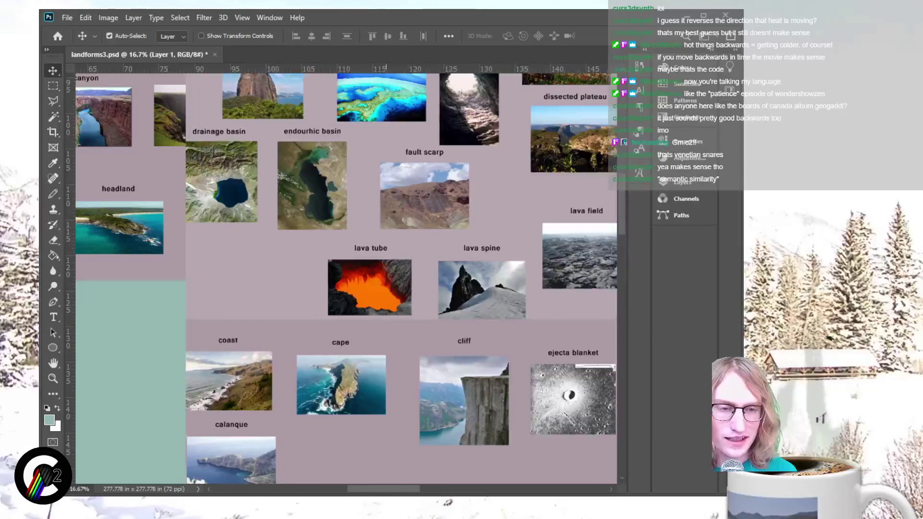
Step: Move the photo block beside the headland column further down as well
left_click_drag(402, 279, 402, 393)
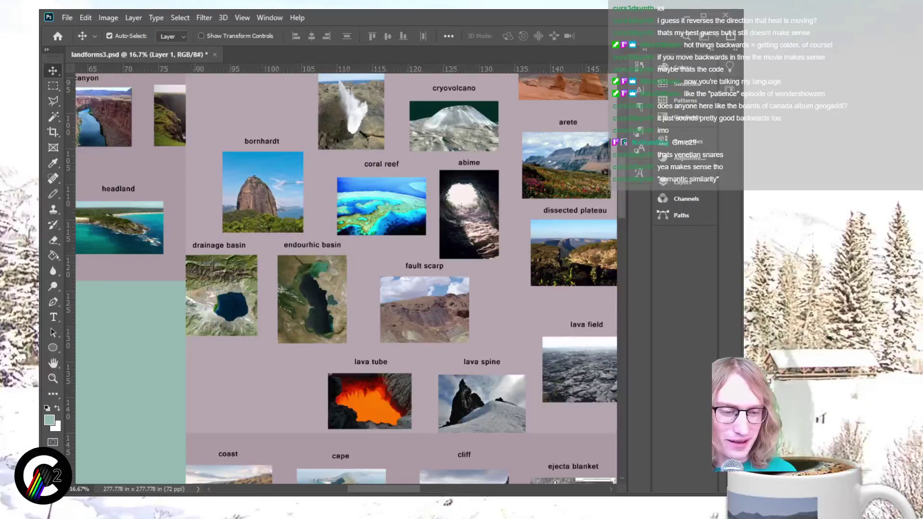
scroll(401, 279, "right", 10)
scroll(401, 279, "right", 5)
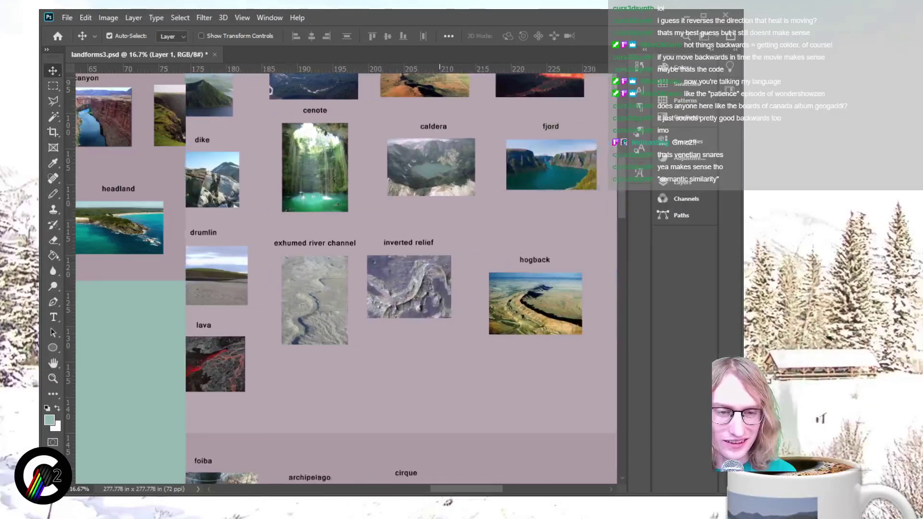
scroll(401, 279, "left", 10)
scroll(401, 279, "left", 10)
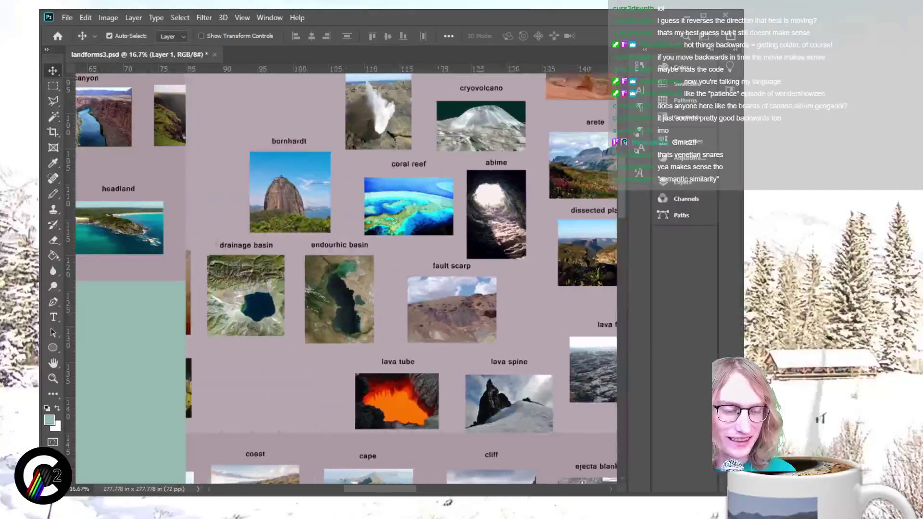
scroll(401, 279, "left", 1)
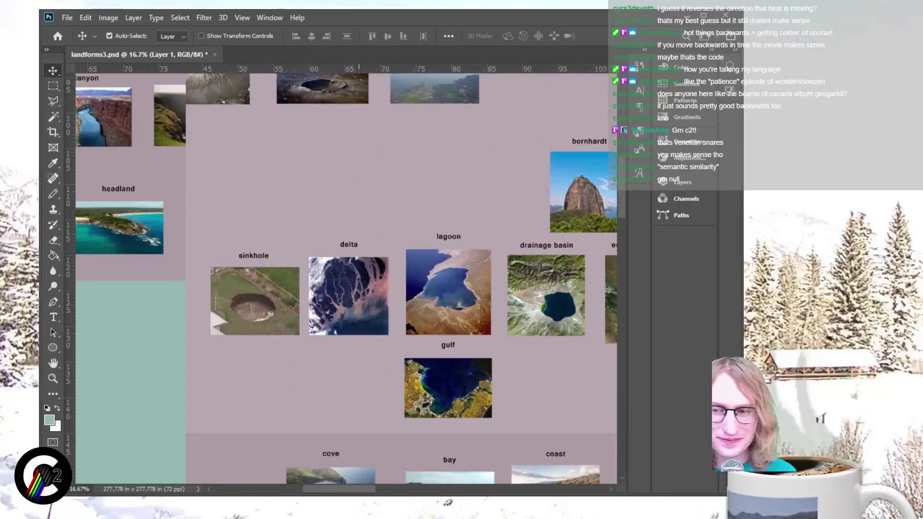
scroll(401, 279, "left", 1)
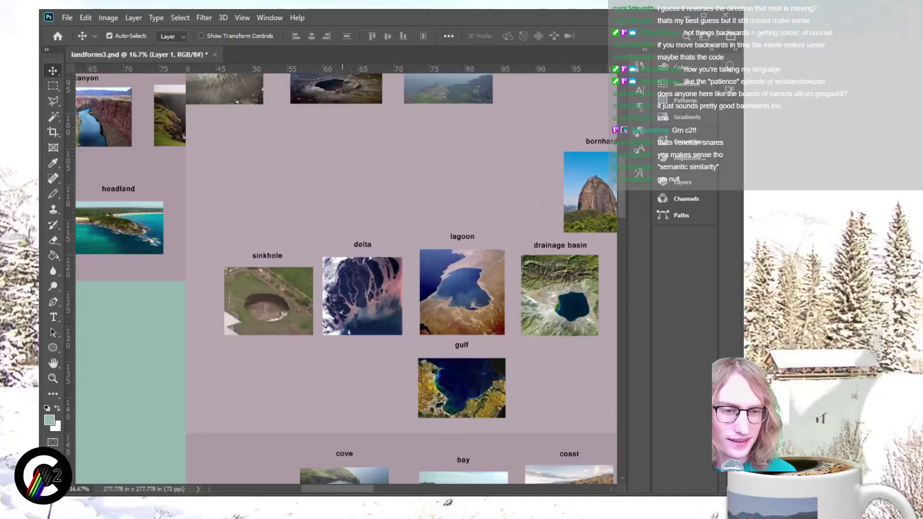
scroll(401, 278, "left", 5)
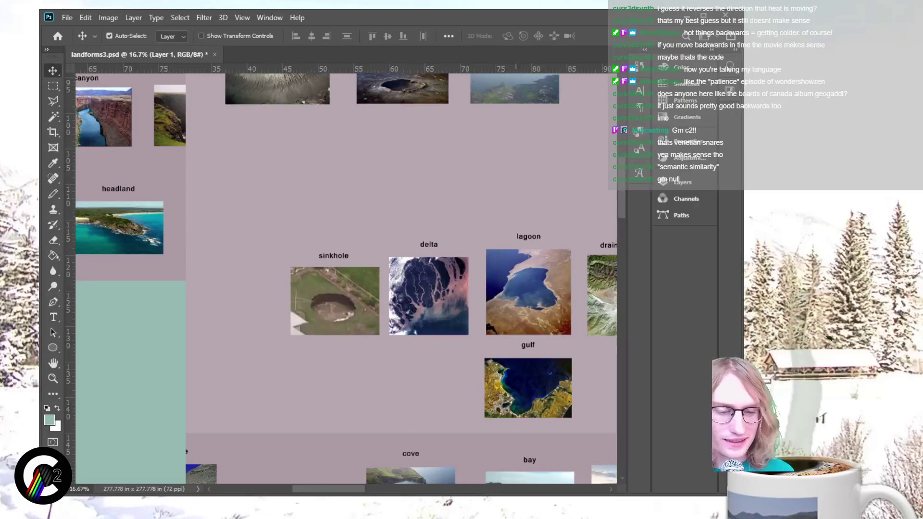
scroll(346, 278, "down", 3)
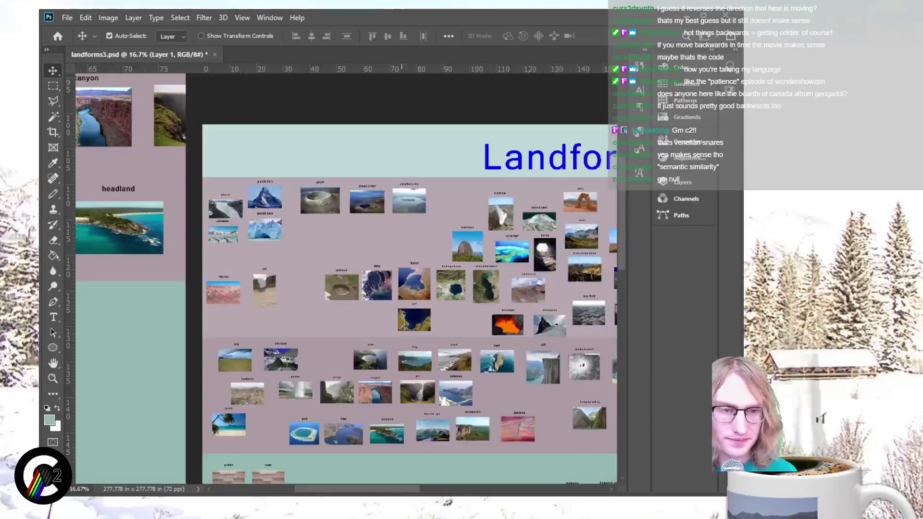
scroll(410, 278, "down", 2)
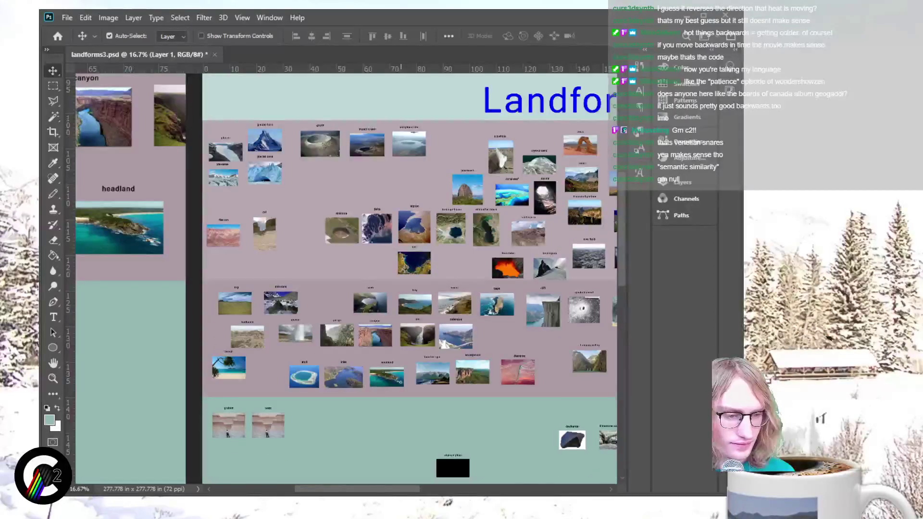
scroll(392, 278, "down", 4)
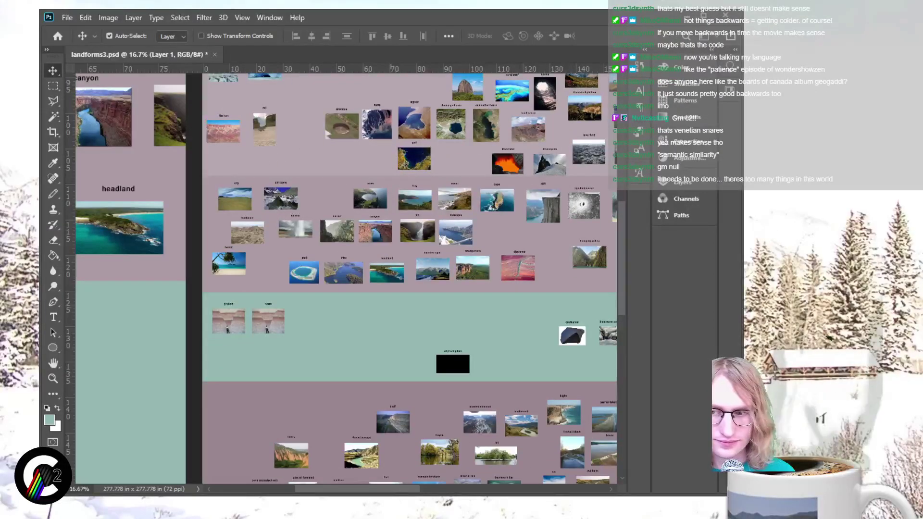
scroll(327, 124, "down", 1)
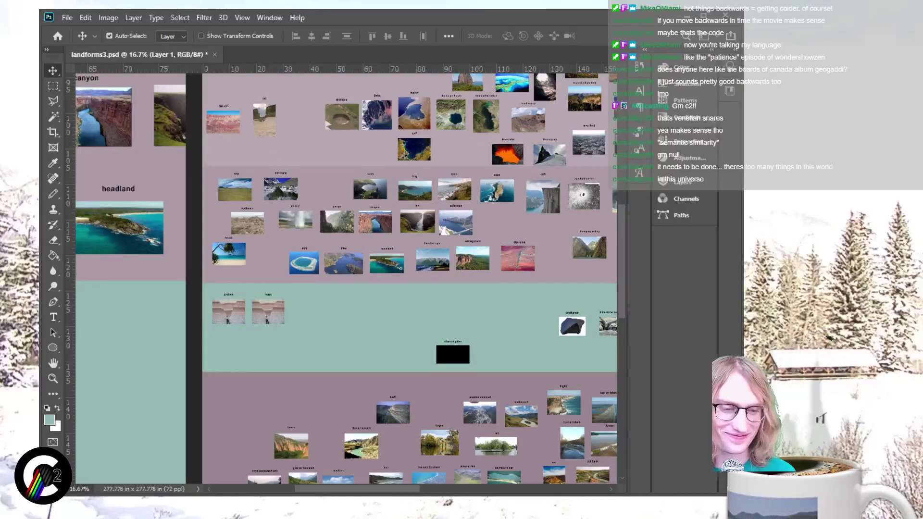
scroll(409, 277, "left", 3)
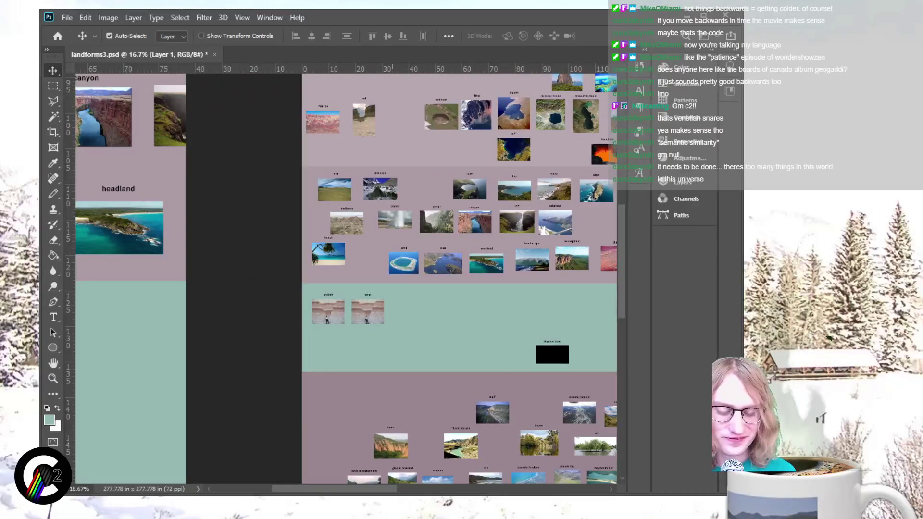
scroll(347, 281, "up", 3)
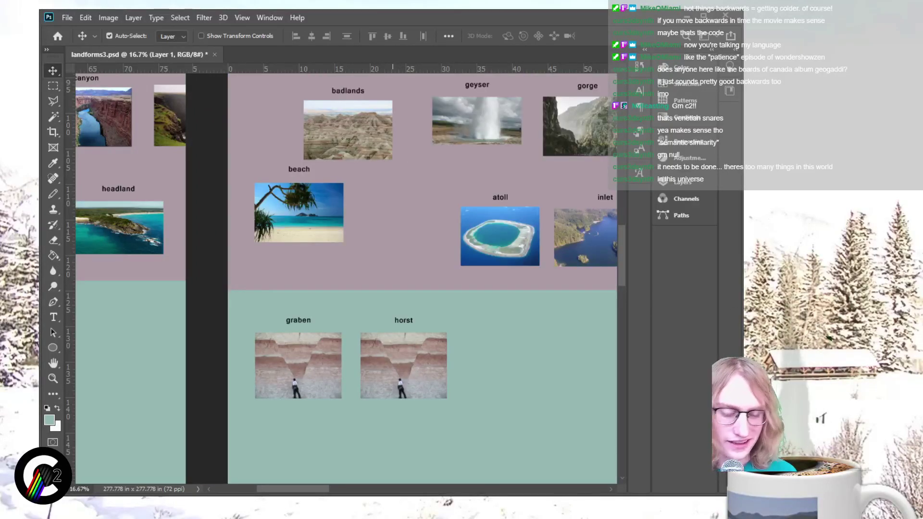
scroll(346, 276, "up", 1)
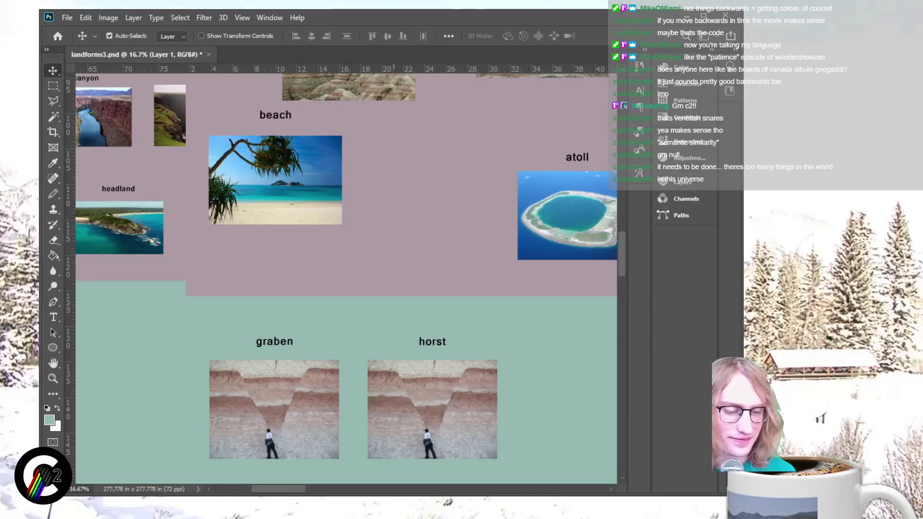
scroll(346, 278, "right", 1)
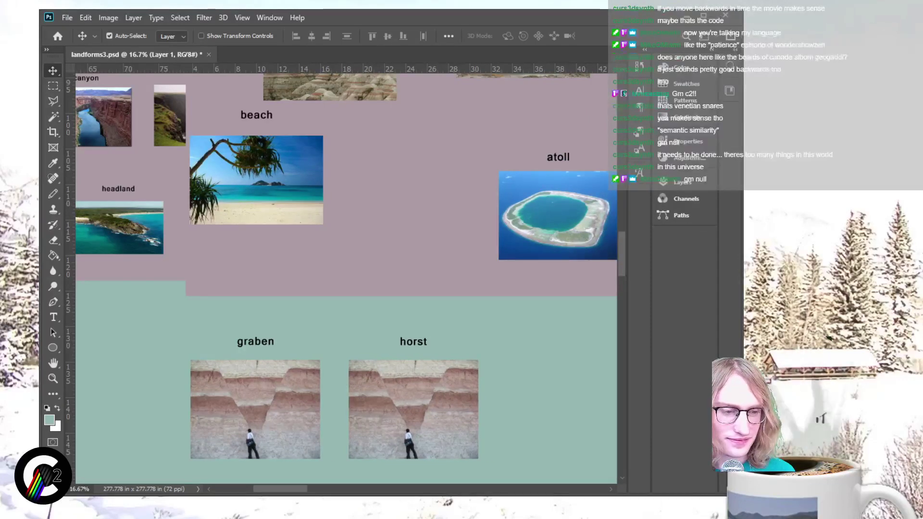
scroll(346, 278, "right", 8)
scroll(346, 278, "left", 8)
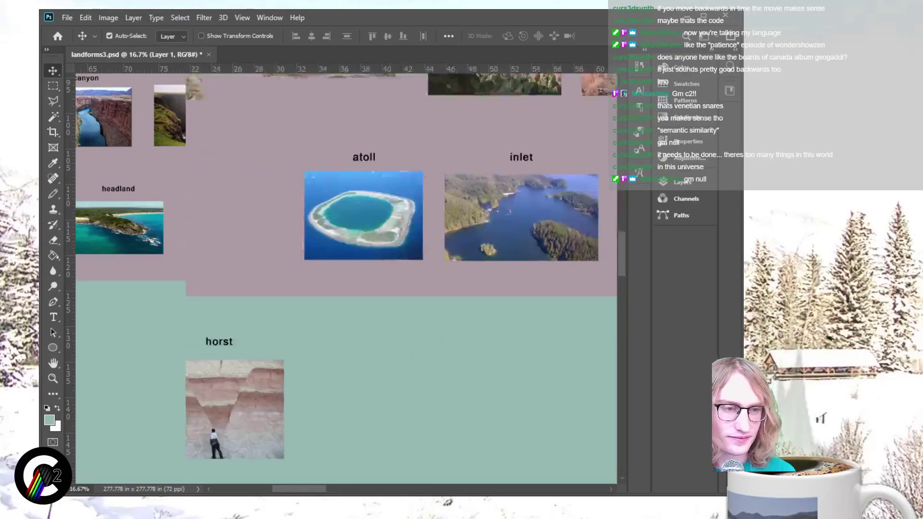
scroll(346, 278, "right", 15)
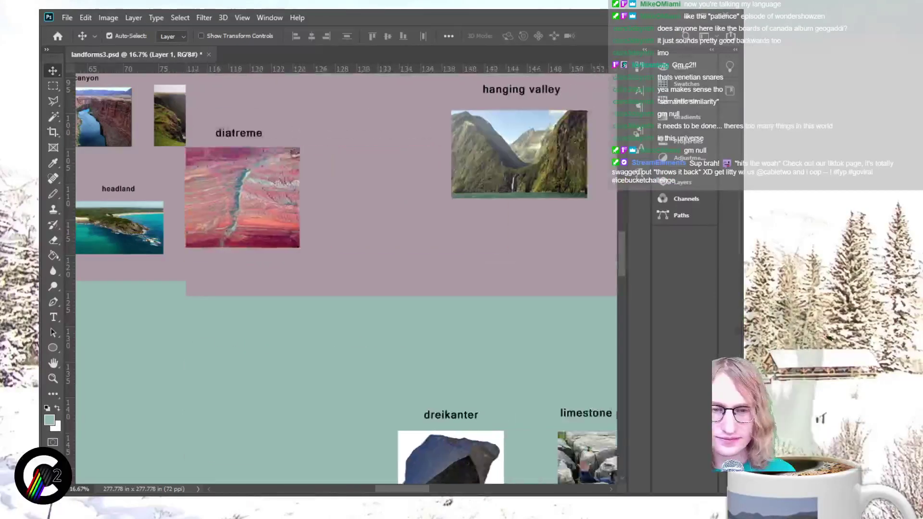
scroll(346, 278, "left", 5)
scroll(346, 278, "up", 3)
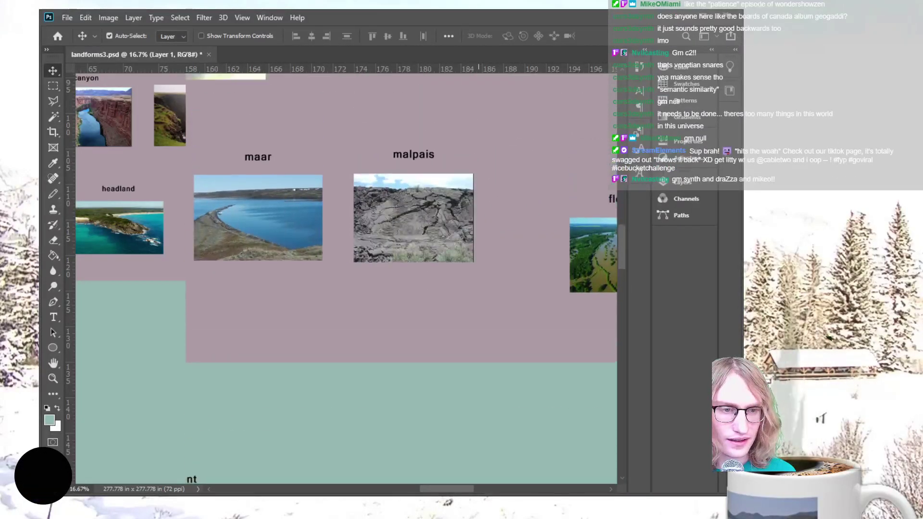
scroll(346, 277, "down", 4)
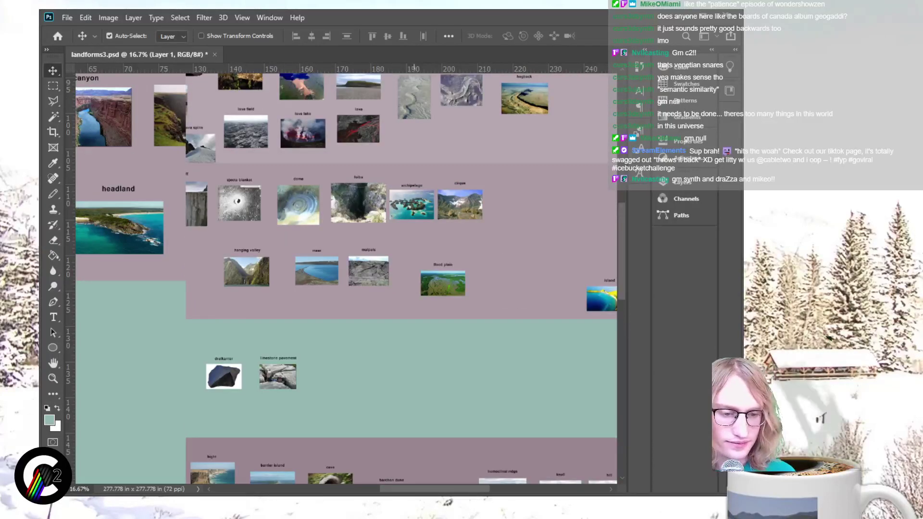
scroll(414, 278, "right", 5)
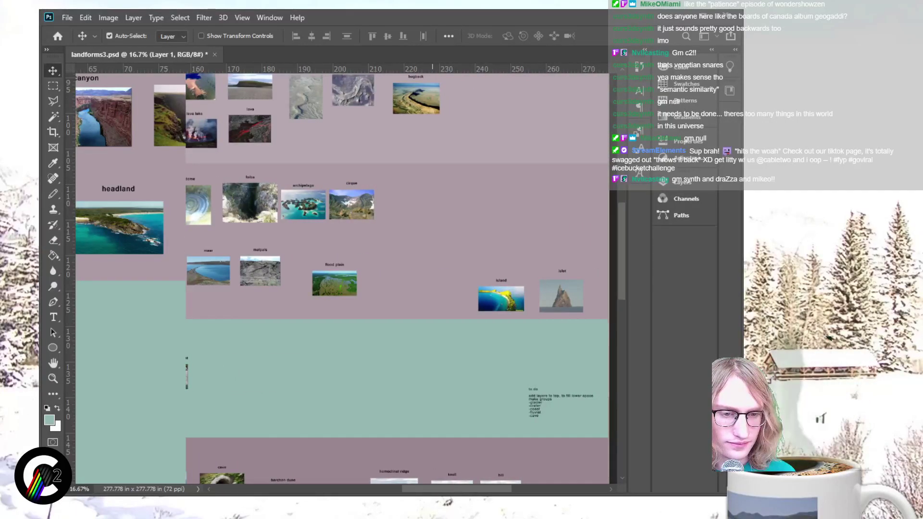
scroll(397, 278, "left", 3)
scroll(399, 278, "left", 5)
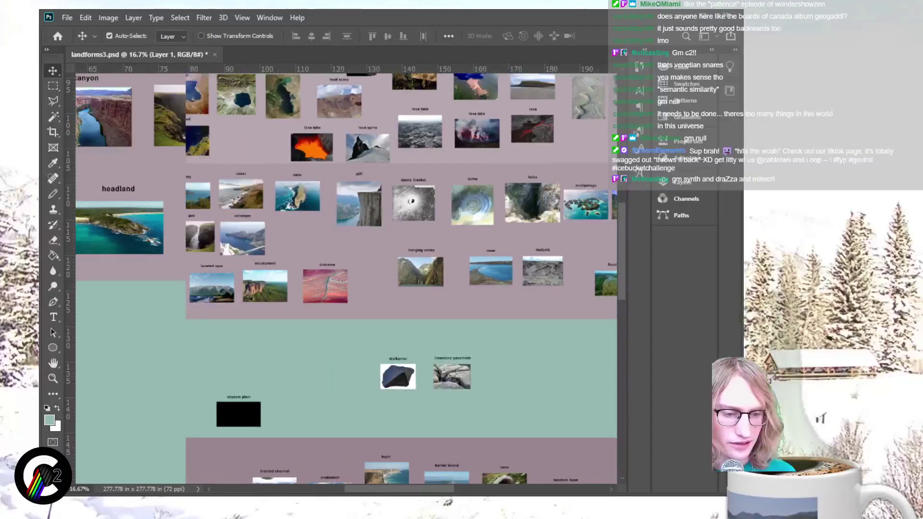
scroll(376, 323, "down", 2)
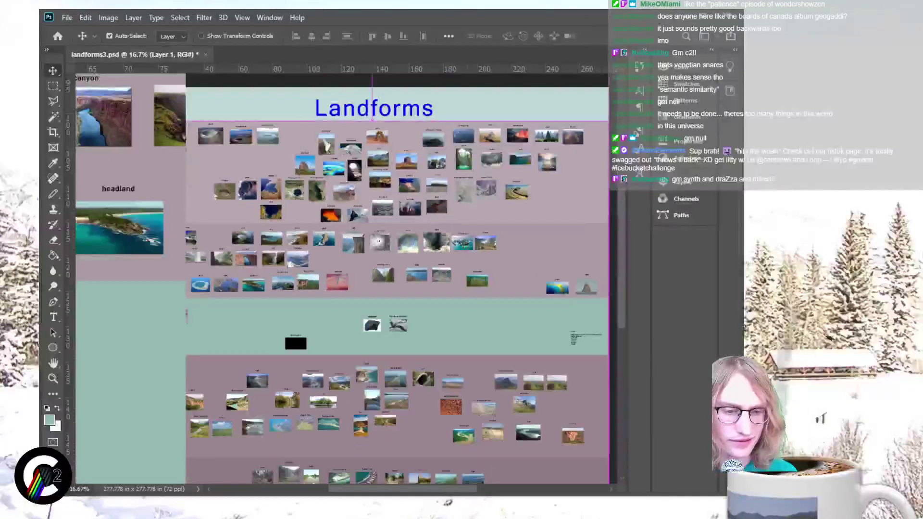
scroll(397, 278, "down", 3)
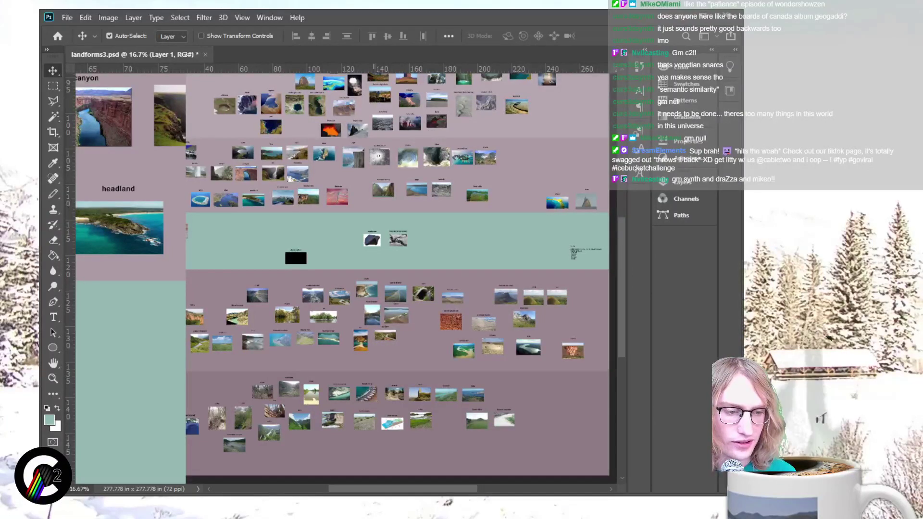
scroll(375, 278, "up", 4)
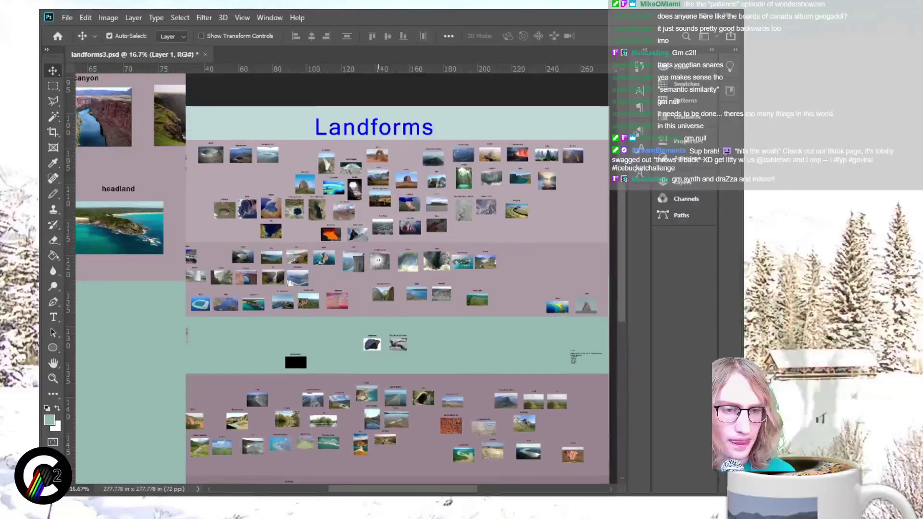
scroll(290, 150, "down", 5)
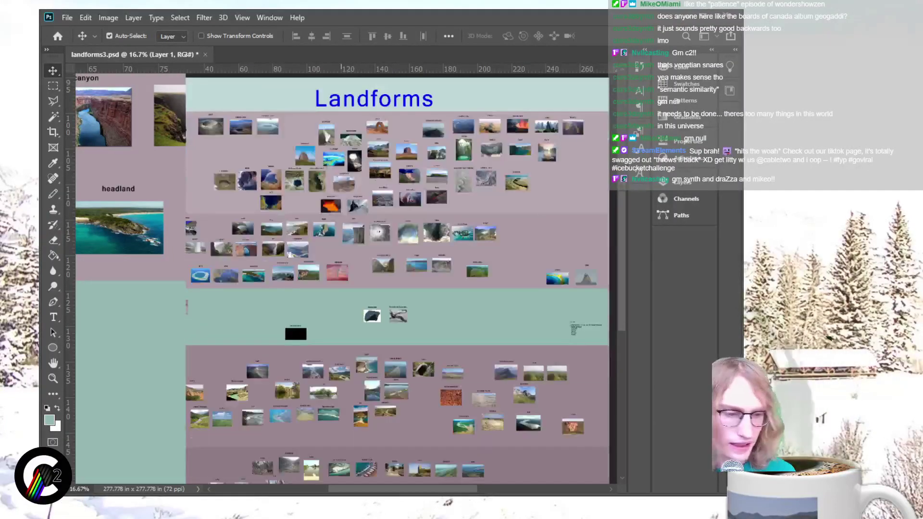
scroll(397, 278, "up", 4)
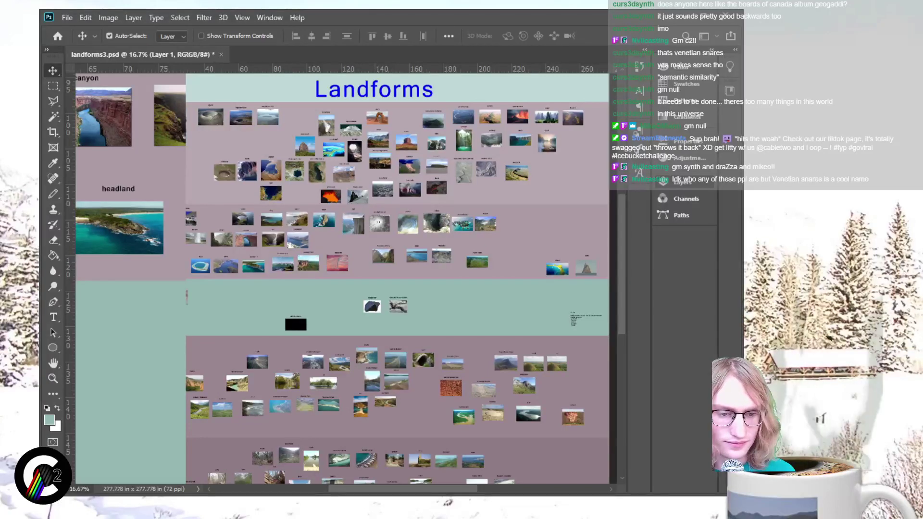
scroll(397, 279, "down", 3)
scroll(397, 221, "down", 2)
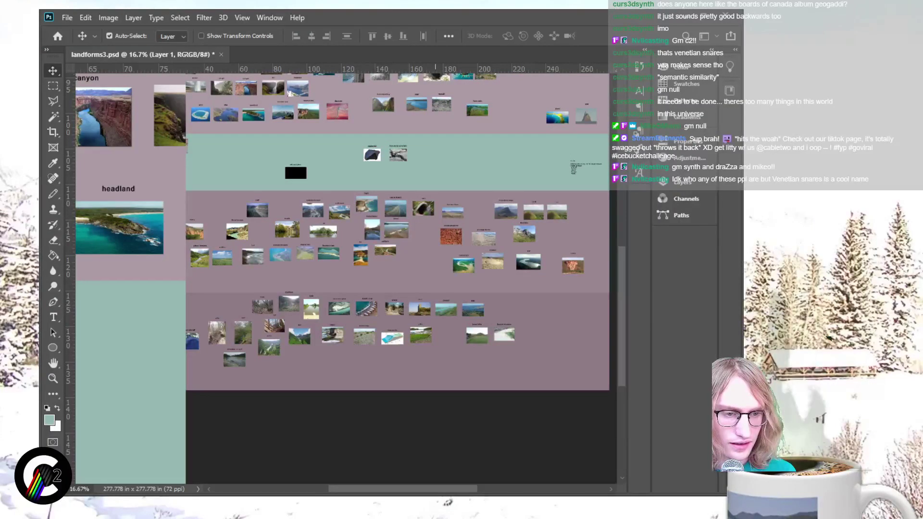
scroll(397, 279, "up", 5)
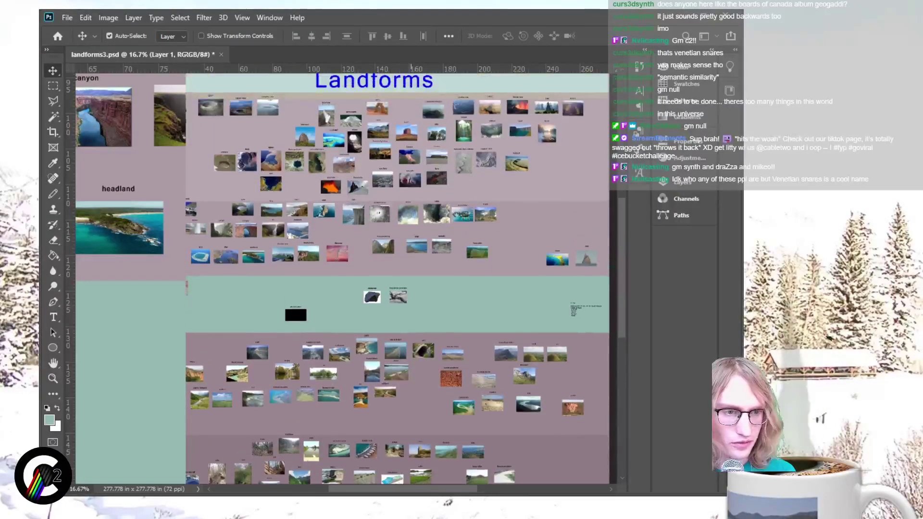
scroll(397, 279, "up", 1)
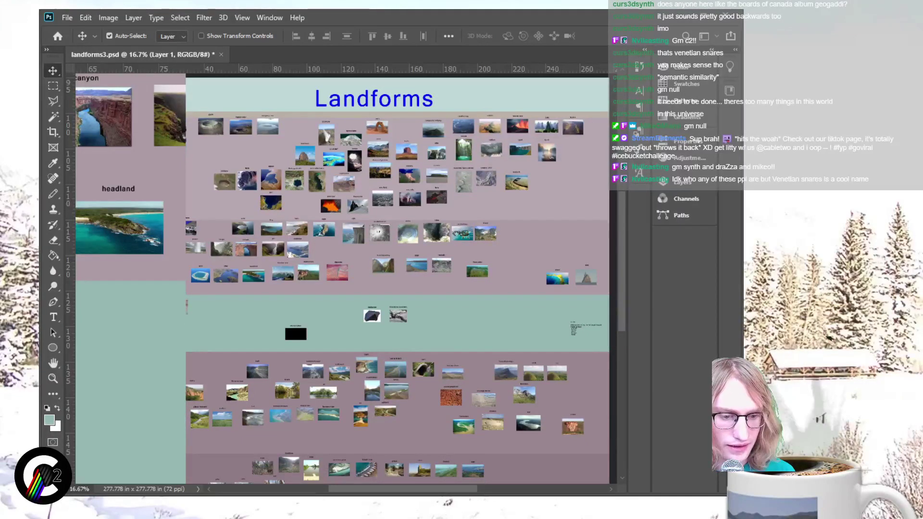
scroll(397, 279, "left", 3)
scroll(397, 279, "down", 3)
scroll(398, 278, "up", 1)
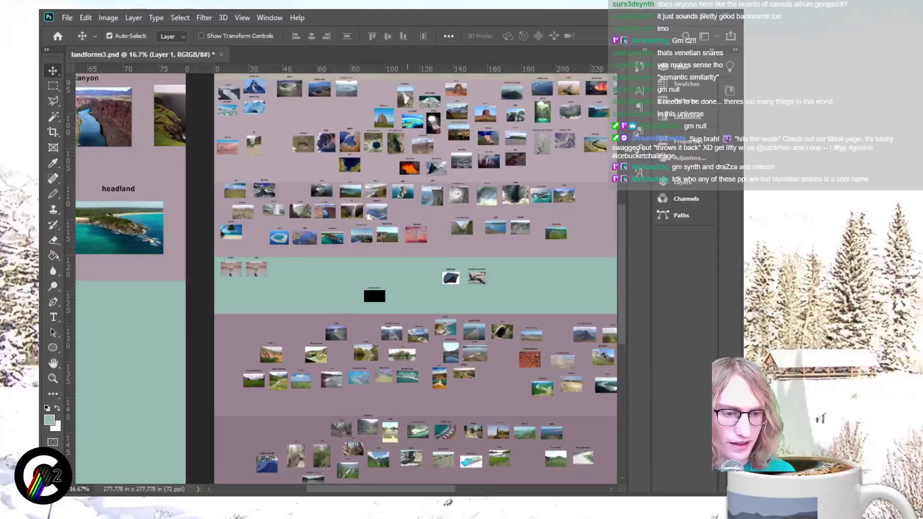
scroll(397, 279, "down", 2)
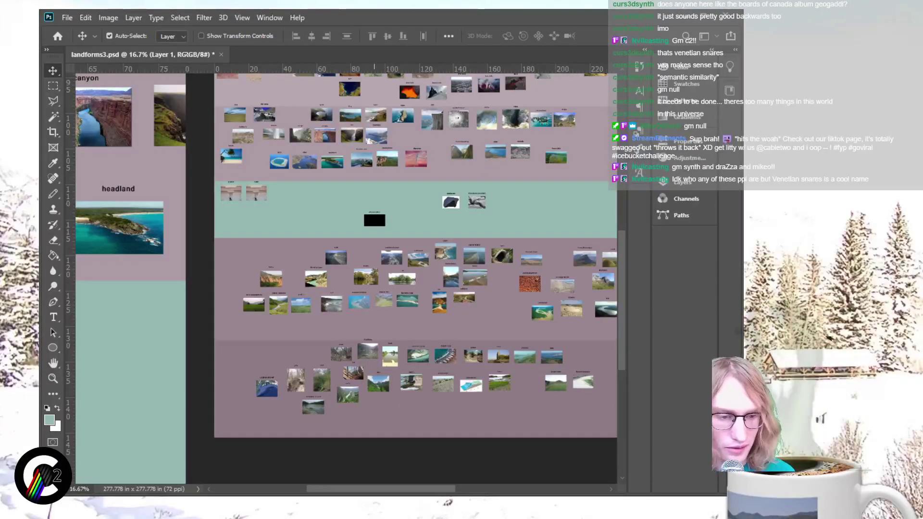
Step: Nudge the selected bottom photo band, then the background bands, down with Shift+Down and fit the poster on screen
scroll(397, 279, "right", 1)
key("m")
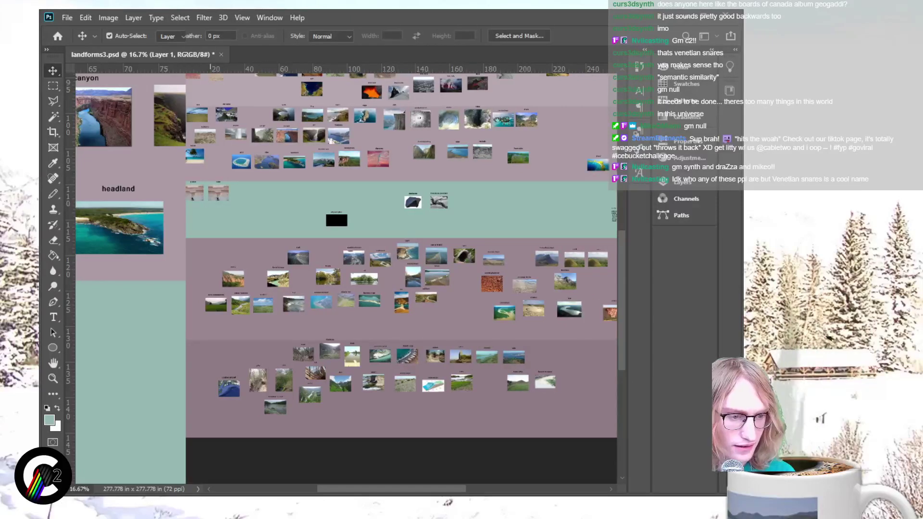
scroll(210, 251, "down", 2)
left_click_drag(208, 252, 583, 346)
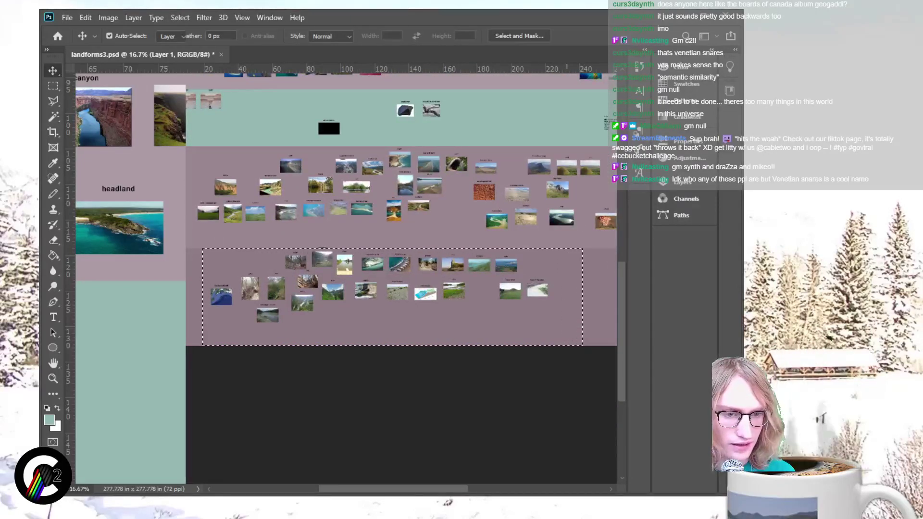
left_click_drag(245, 239, 243, 239)
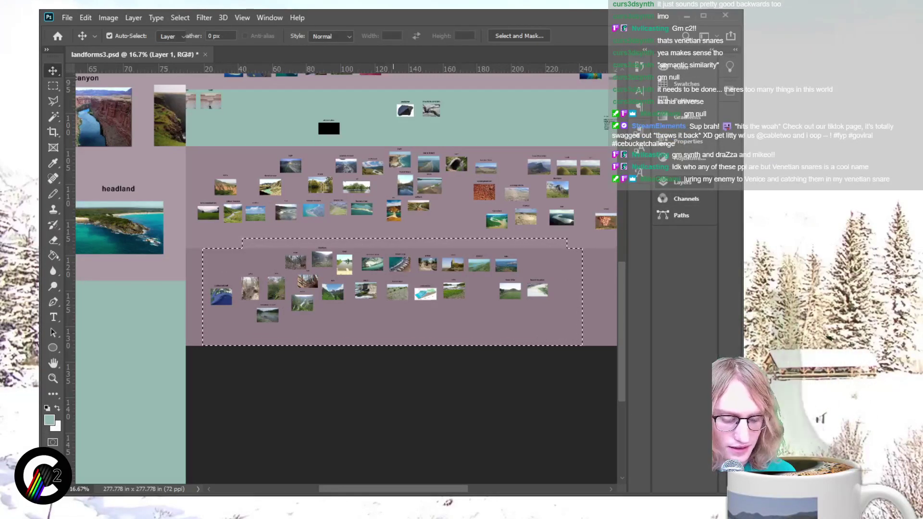
key("shift+Down")
key("shift+Down")
key("shift+Down")
key("shift+Down")
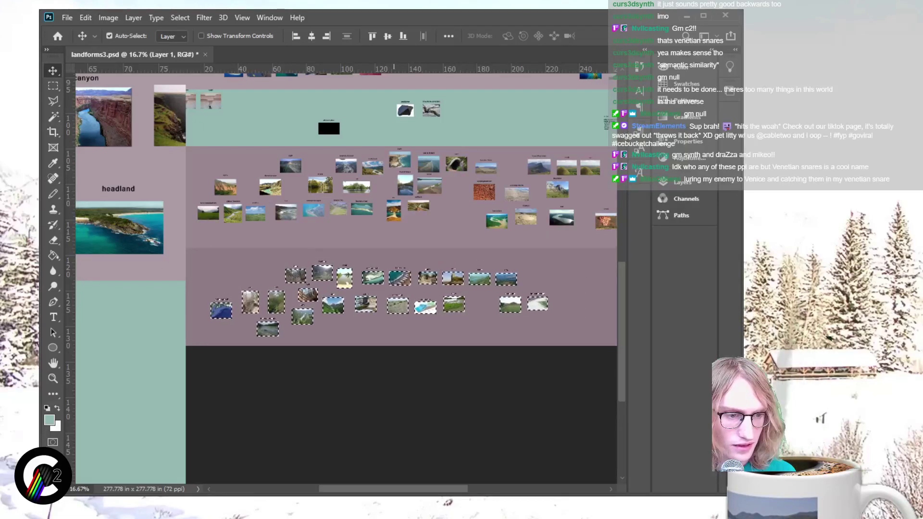
key("ctrl+d")
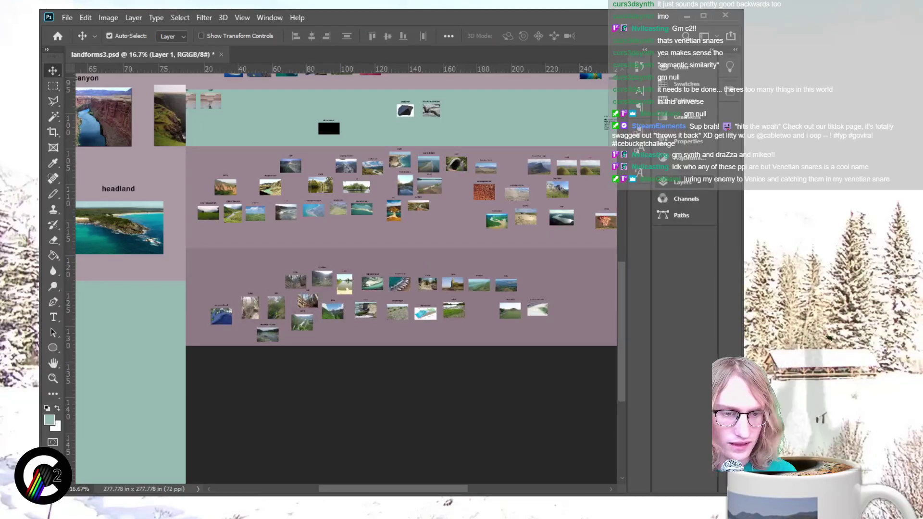
key("shift+Down")
key("shift+Down")
key("shift+Down")
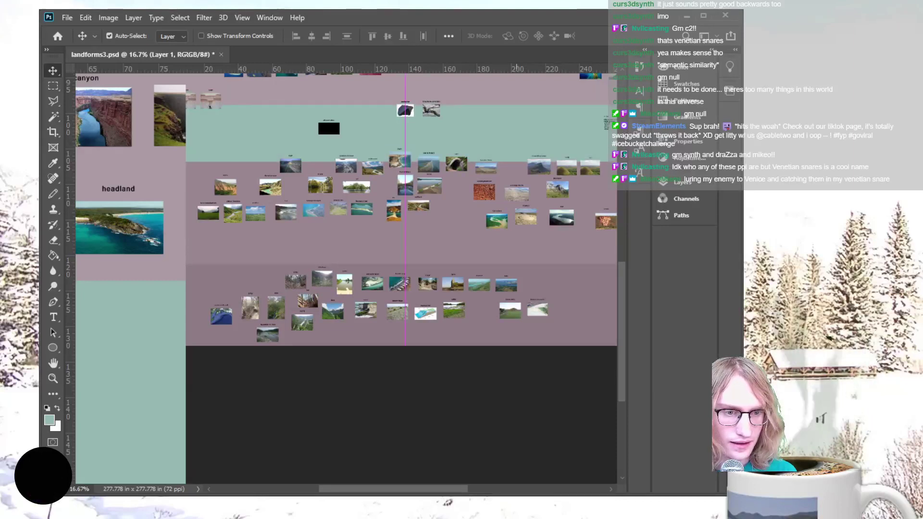
key("ctrl+0")
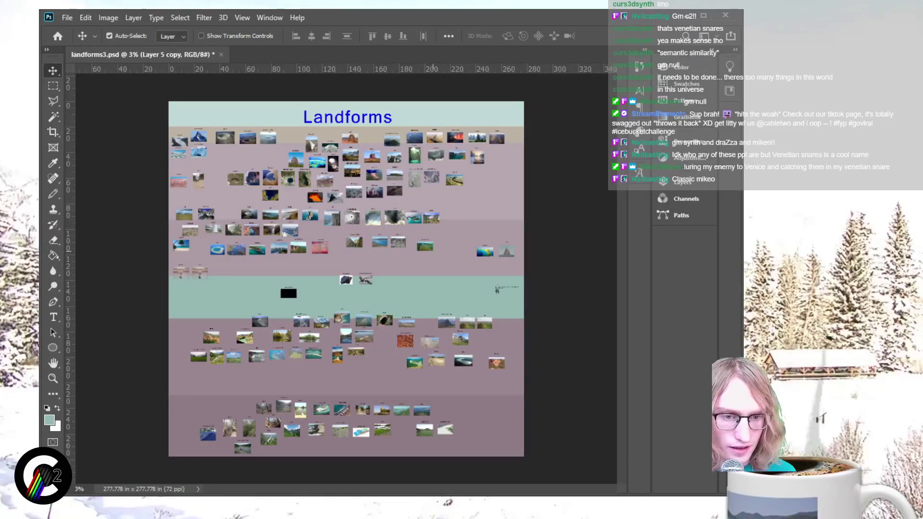
Step: Select the lower purple band's photos on their layer and drag them down
key("m")
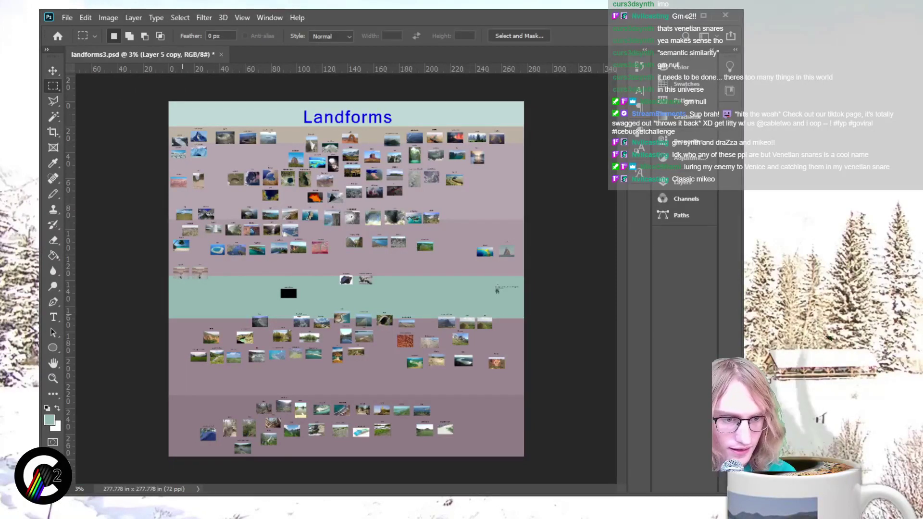
left_click_drag(180, 308, 552, 376)
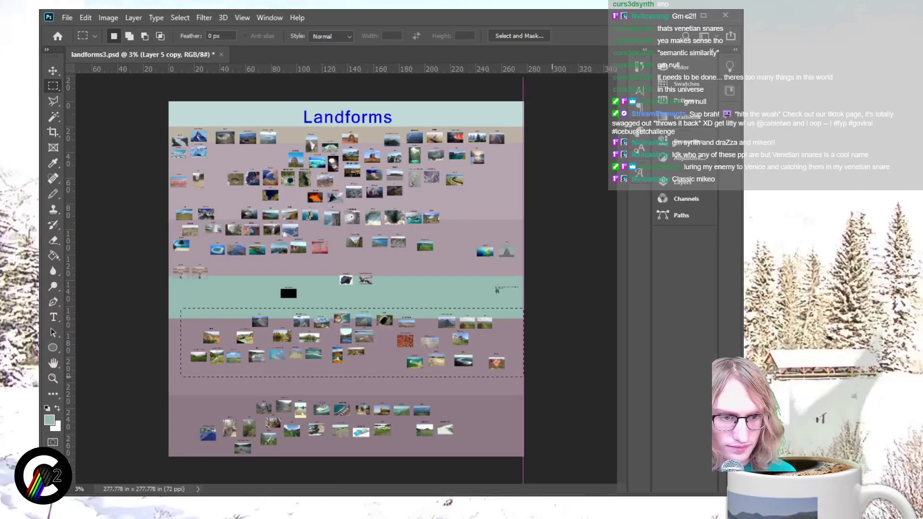
key("v")
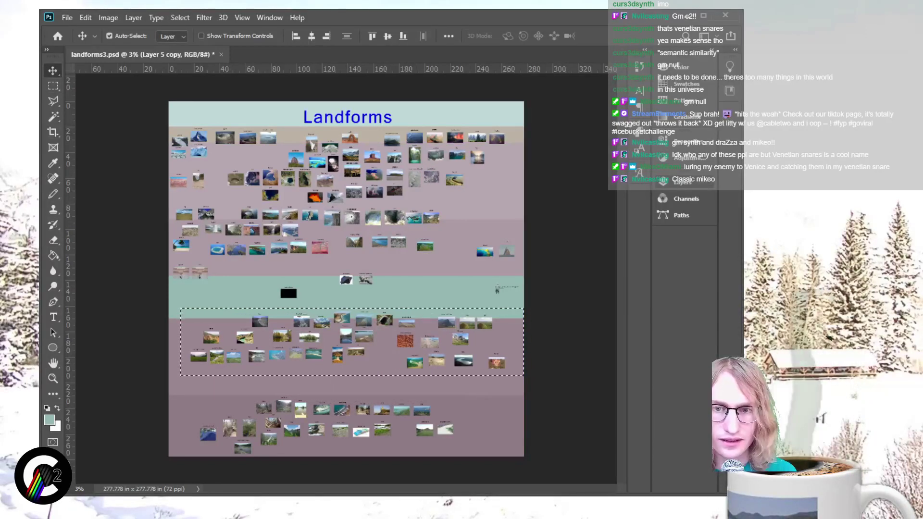
key("alt+[")
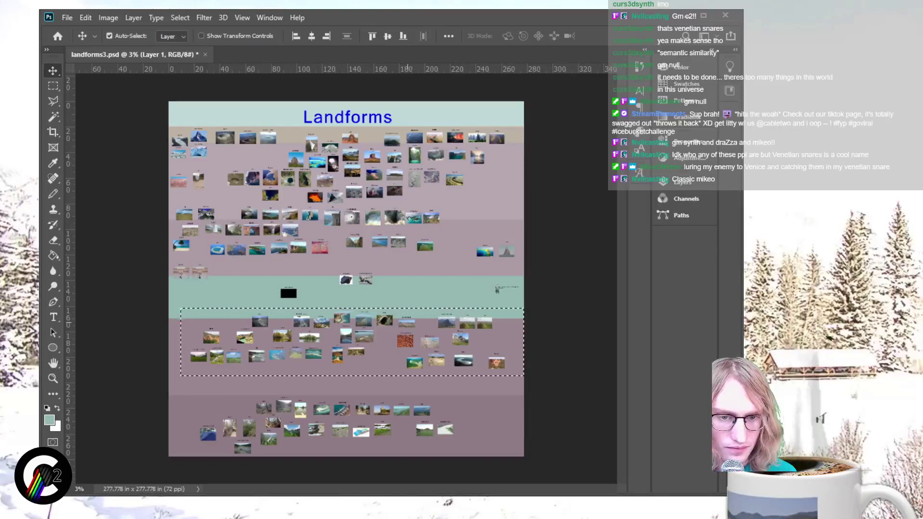
left_click_drag(351, 341, 351, 365)
key("ctrl+d")
key("ctrl+d")
left_click_drag(287, 278, 287, 277)
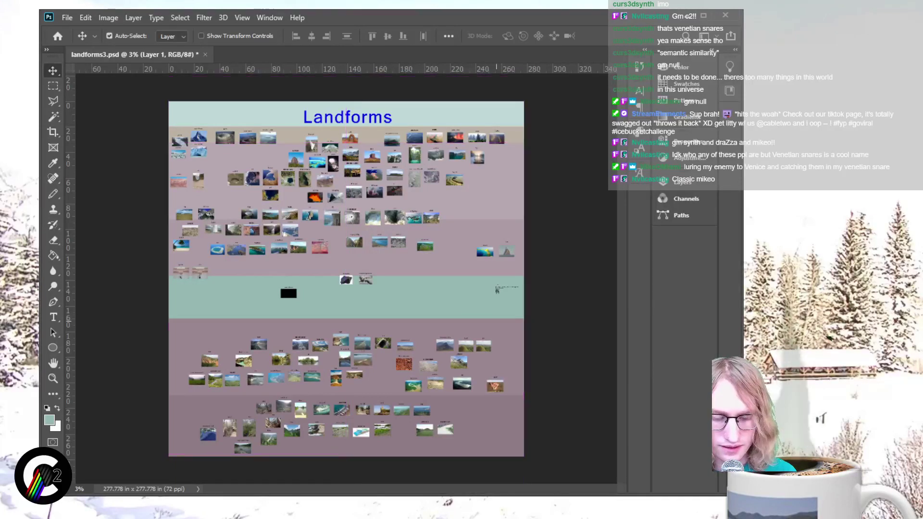
Step: Fill the strip just below the teal band with teal on the background bands layer
key("i")
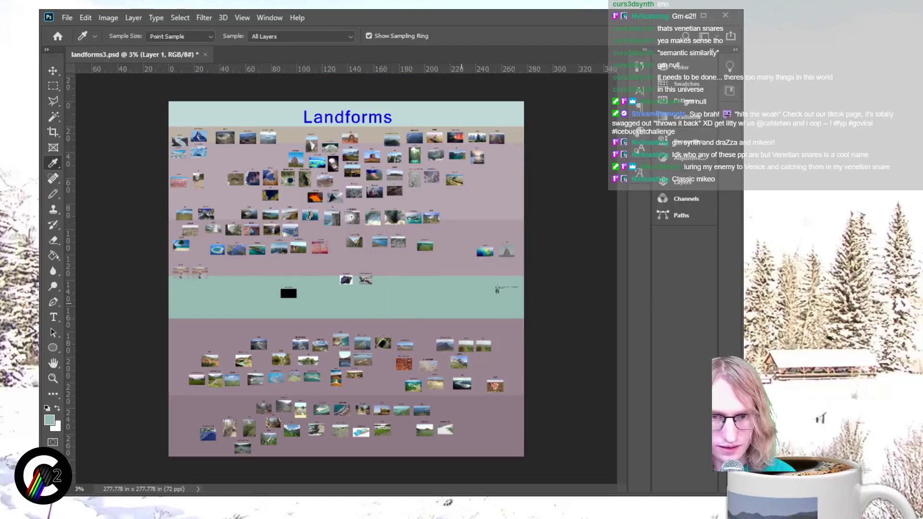
key("g")
key("m")
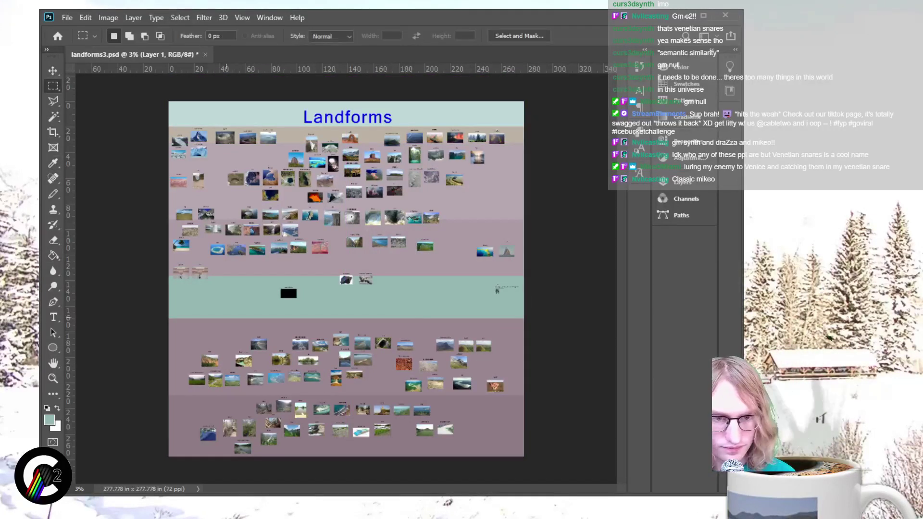
mouse_move(168, 311)
left_mouse_down()
mouse_move(523, 317)
mouse_move(523, 328)
left_mouse_up()
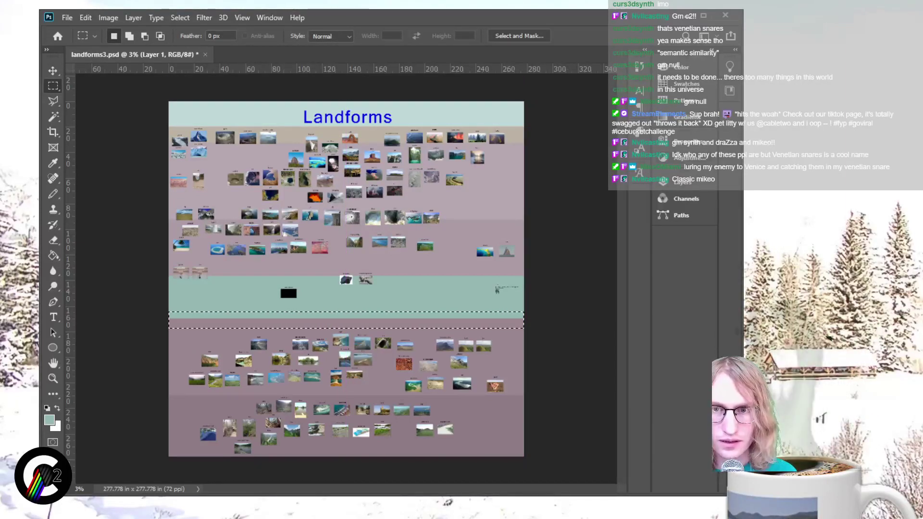
key("alt+bracketright")
key("g")
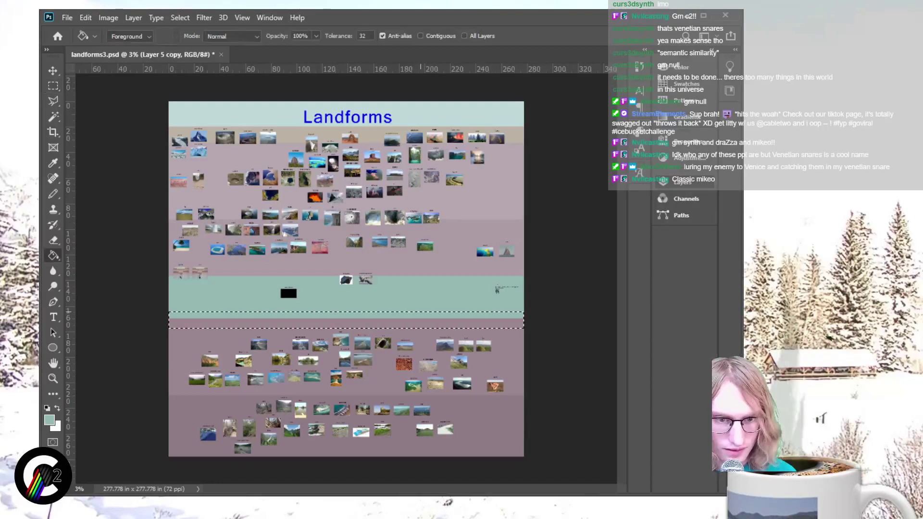
key("alt+BackSpace")
key("ctrl+d")
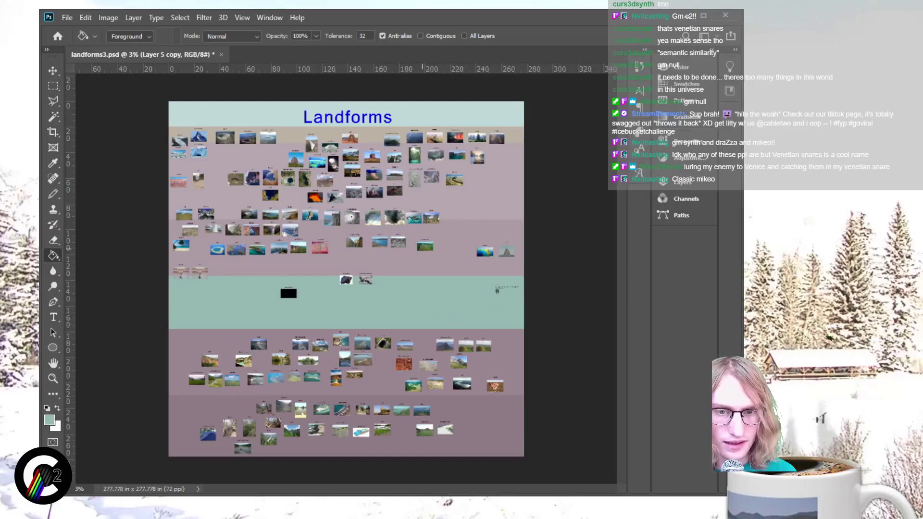
Step: Move the black box and the small photos down into the teal band
key("m")
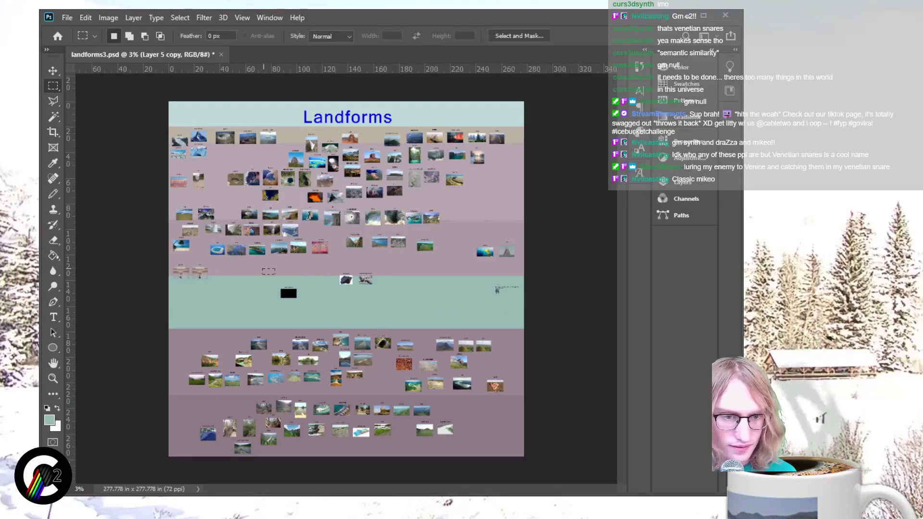
left_click_drag(275, 274, 407, 309)
key("v")
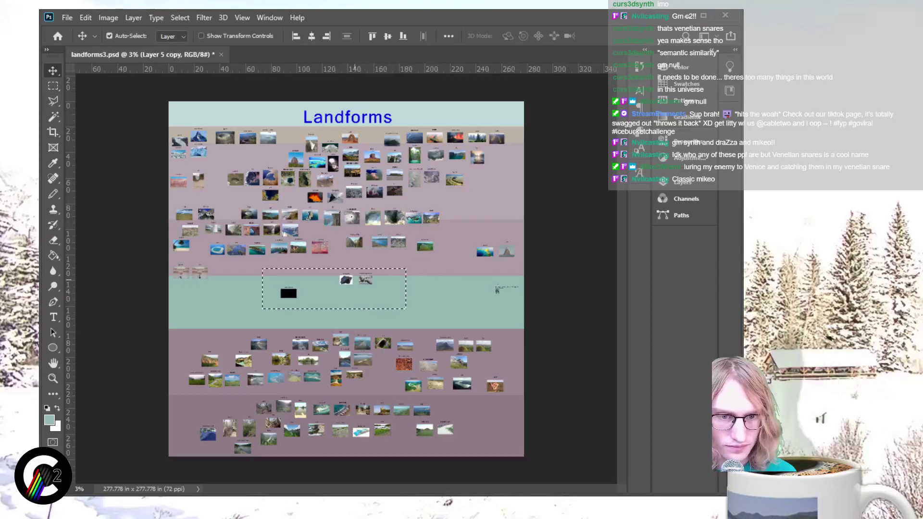
left_click(287, 277)
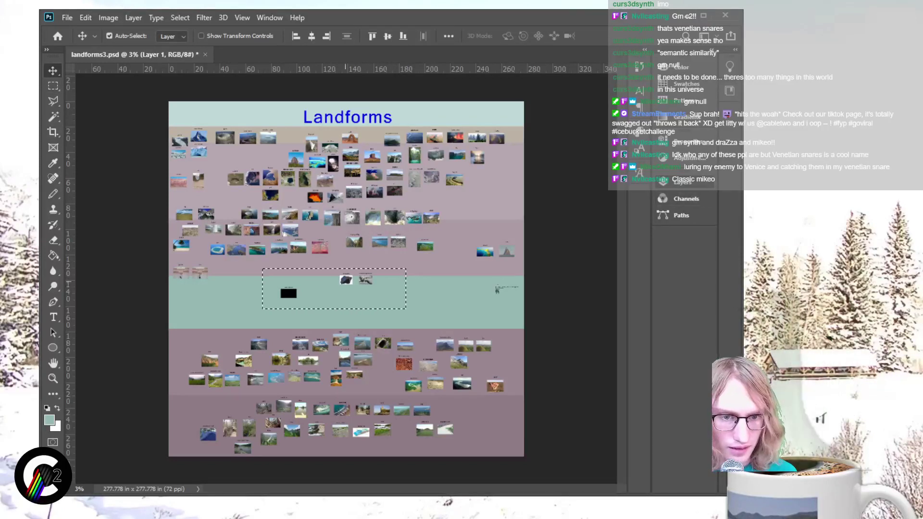
left_click_drag(287, 278, 287, 298)
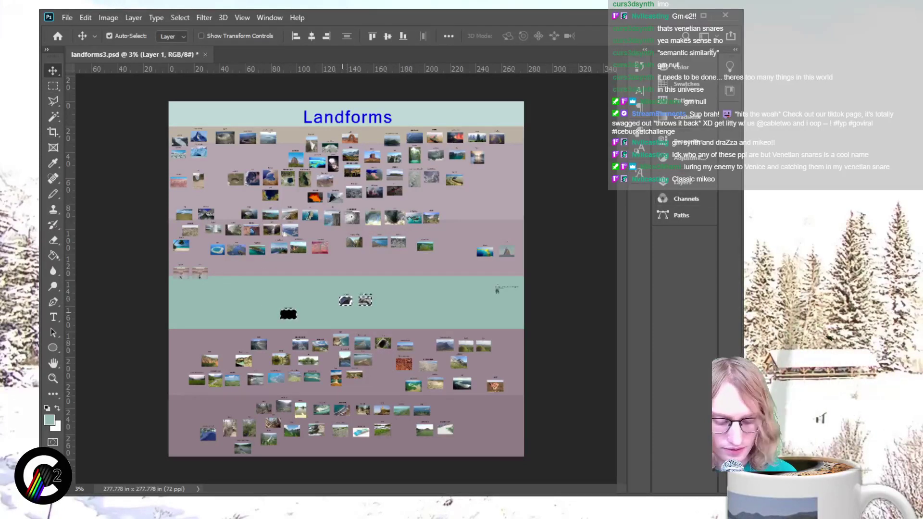
key("m")
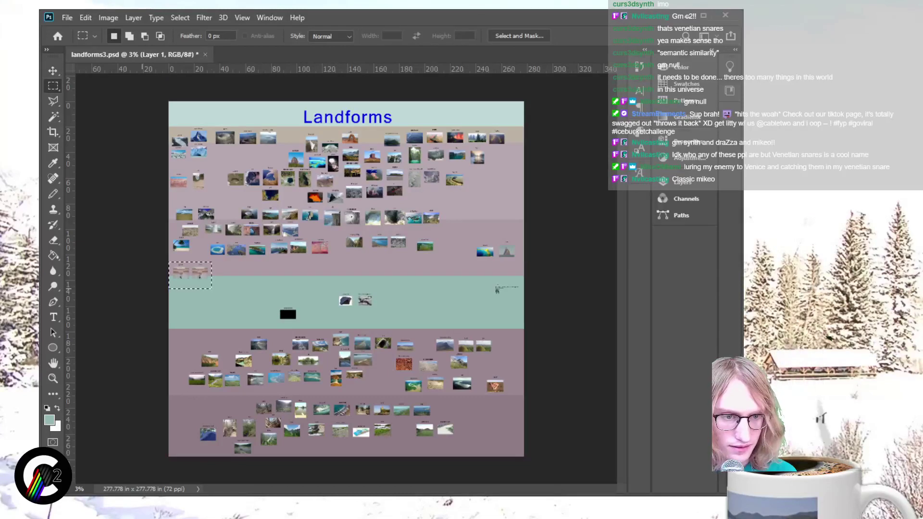
key("v")
left_click_drag(199, 274, 198, 310)
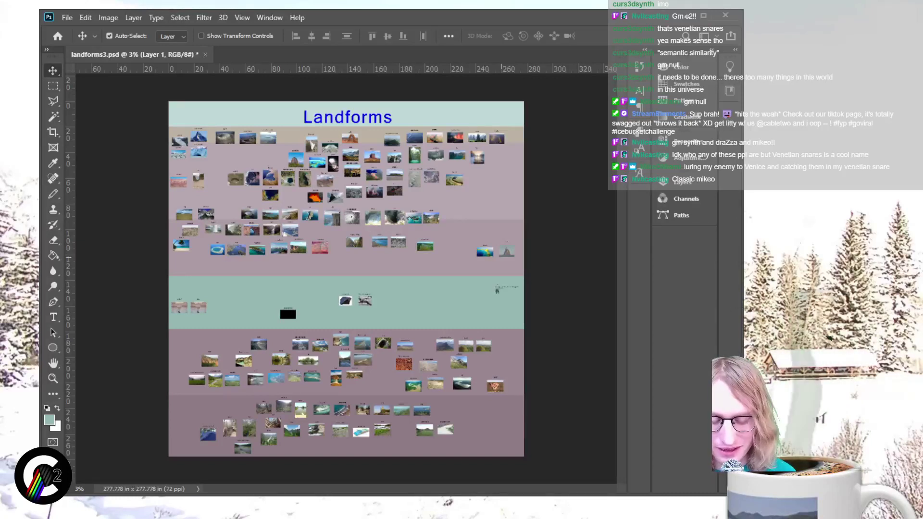
key("m")
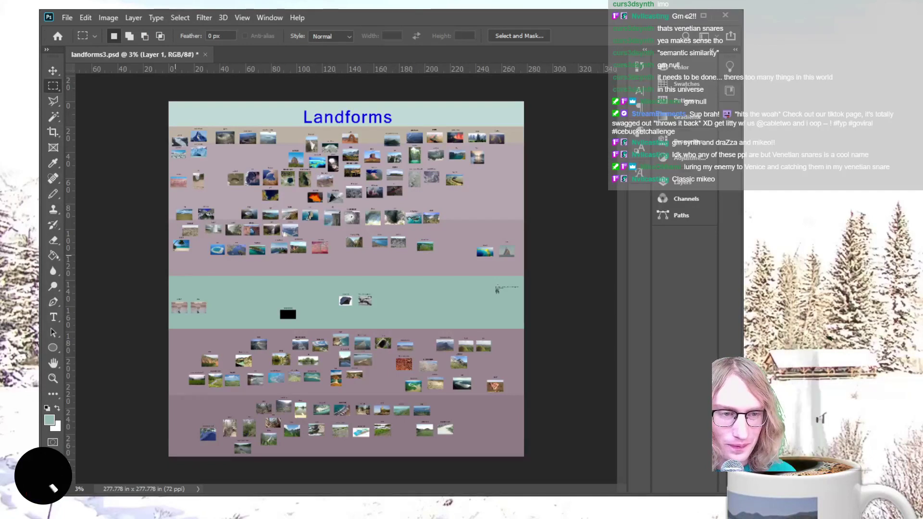
Step: Select the second photo band, drag it lower, nudge it down further, then deselect
left_click_drag(171, 210, 518, 257)
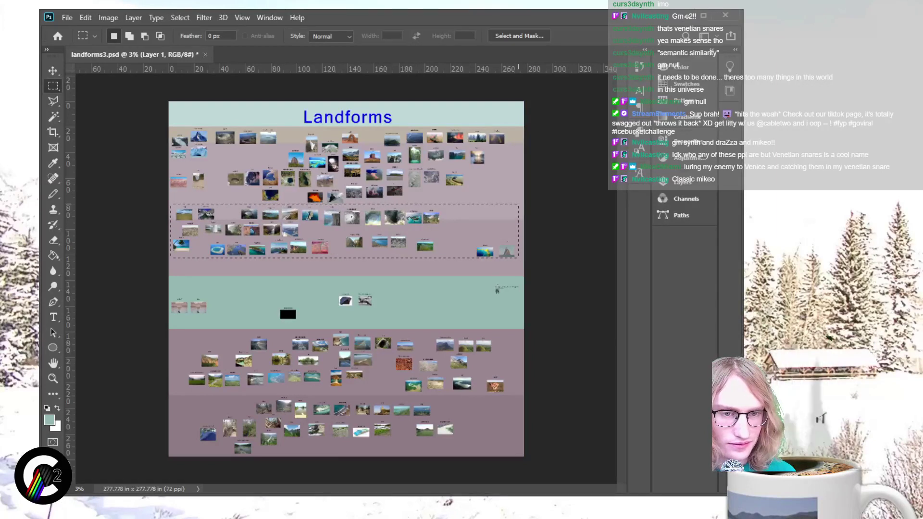
key("v")
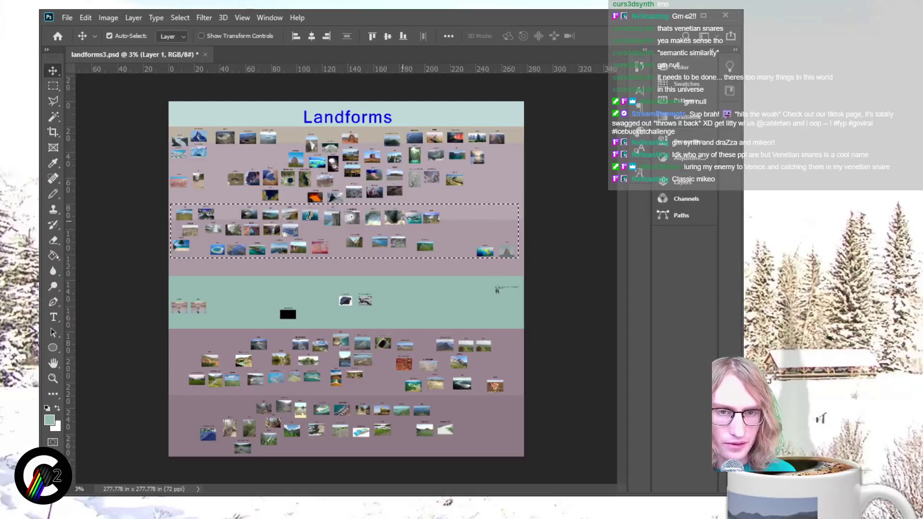
left_click_drag(403, 231, 401, 245)
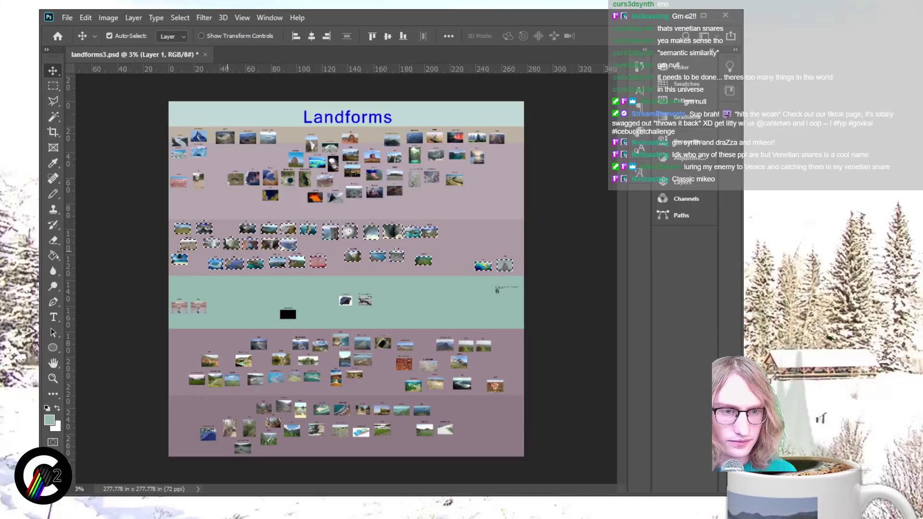
key("shift+Down")
key("shift+Down")
key("shift+Down")
key("shift+Down")
key("shift+Down")
key("shift+Down")
key("shift+Down")
key("shift+Down")
key("shift+Down")
key("shift+Down")
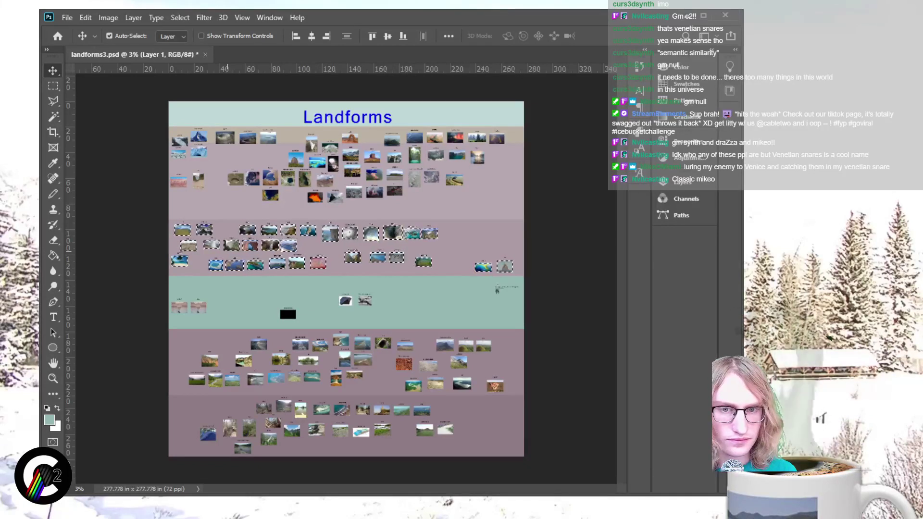
key("ctrl")
key("ctrl+d")
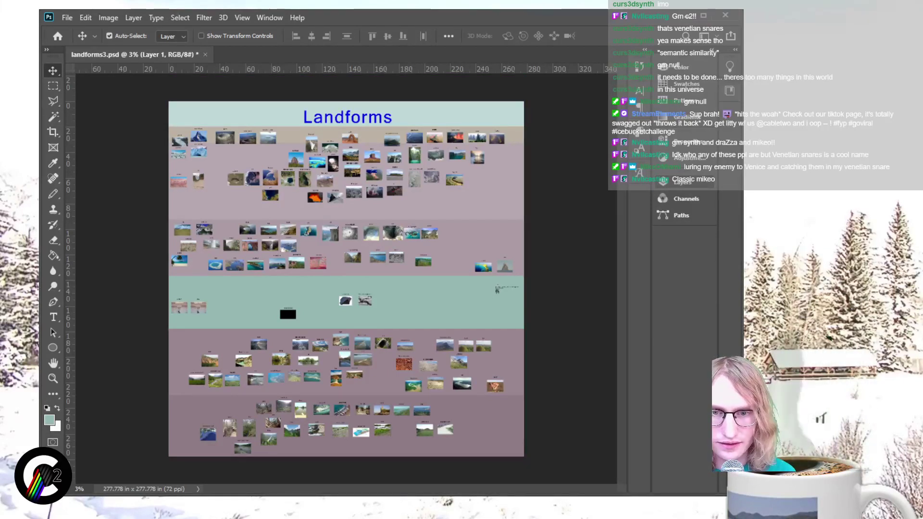
Step: Make Layer 5 active and compare the top strip's states using undo and redo
key("ctrl+j")
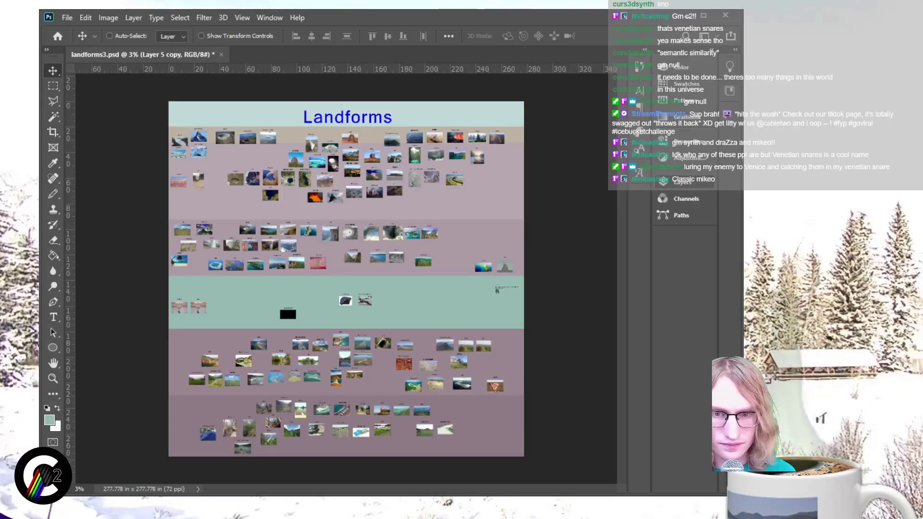
key("ctrl+z")
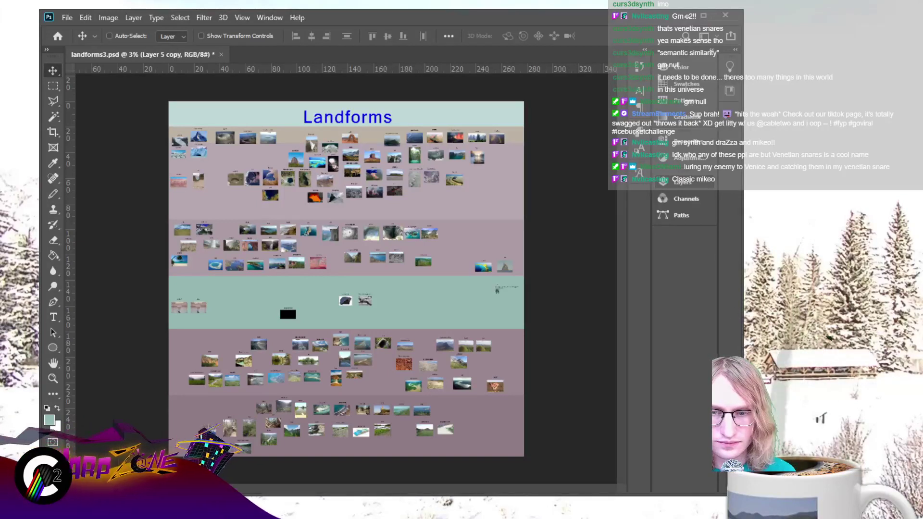
key("ctrl+z")
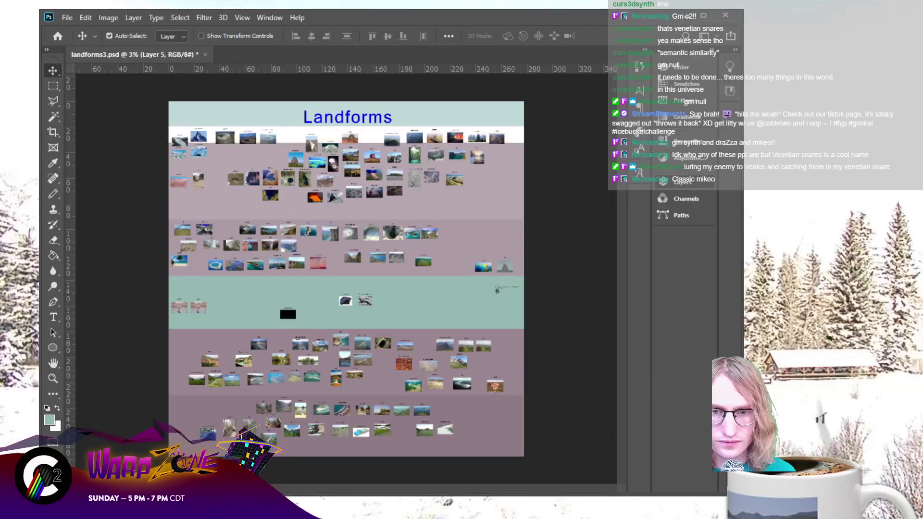
key("ctrl+z")
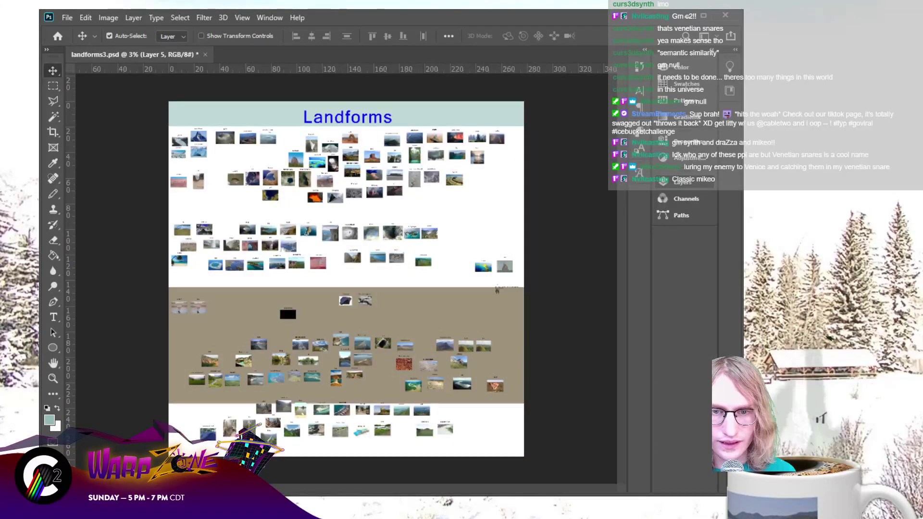
key("ctrl+shift+z")
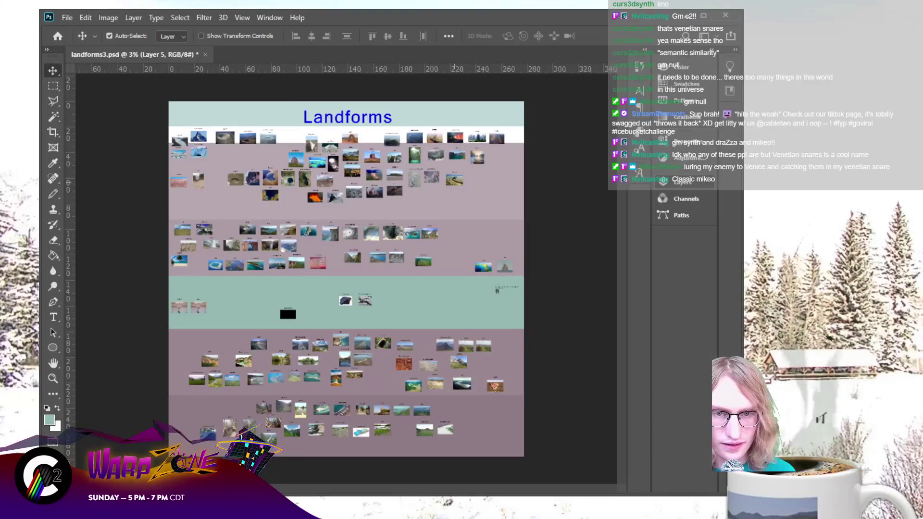
Step: Sample the mauve-pink colour and select the full width of the top band for filling
key("i")
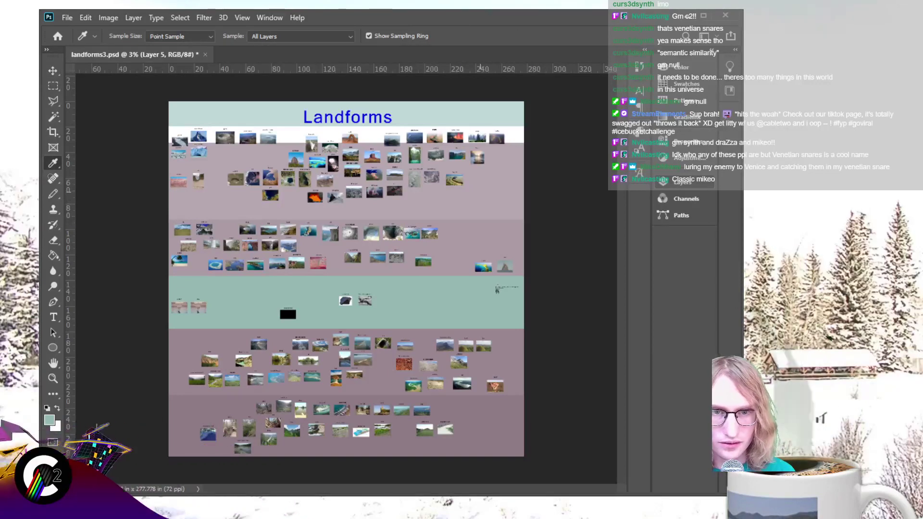
left_click(479, 187)
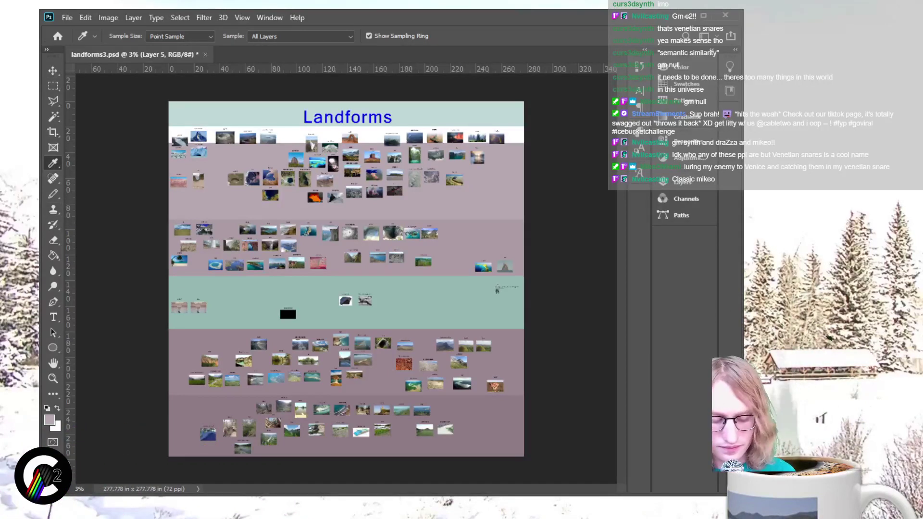
key("g")
key("m")
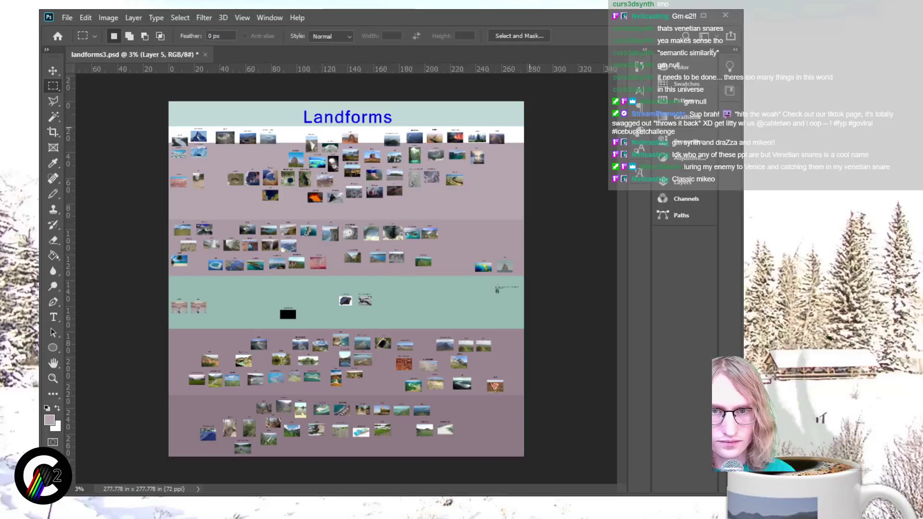
mouse_move(523, 127)
left_mouse_down()
mouse_move(169, 202)
mouse_move(168, 229)
left_mouse_up()
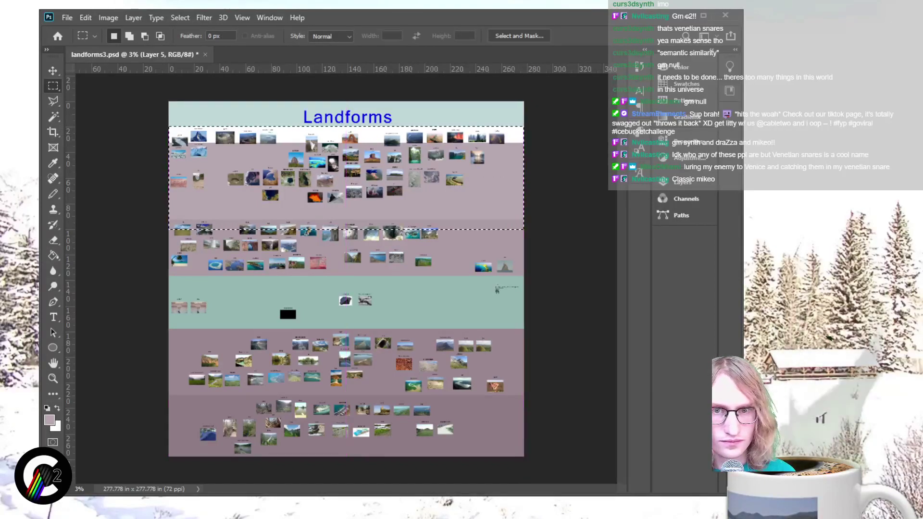
key("g")
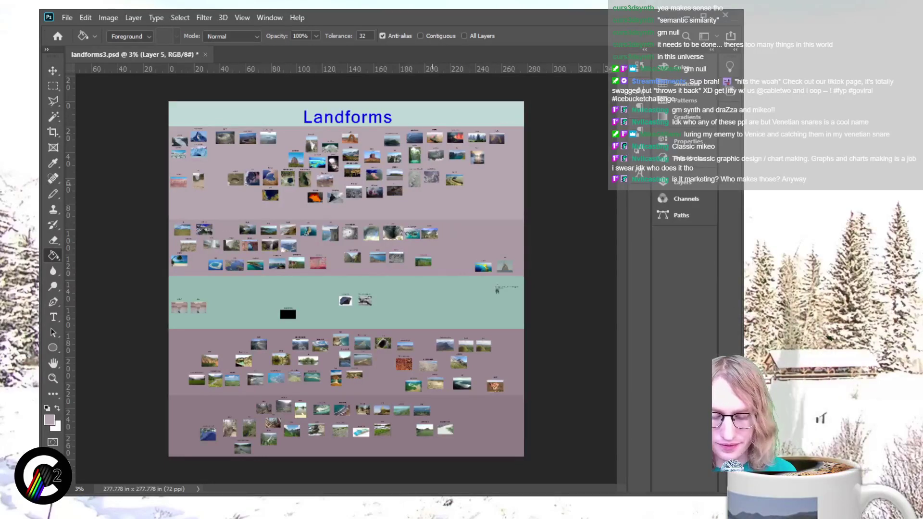
key("ctrl+plus")
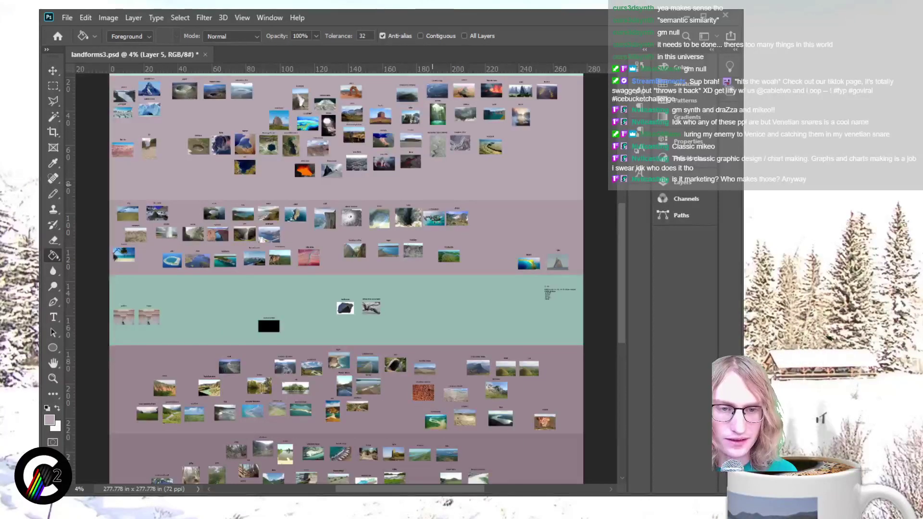
scroll(346, 279, "up", 3)
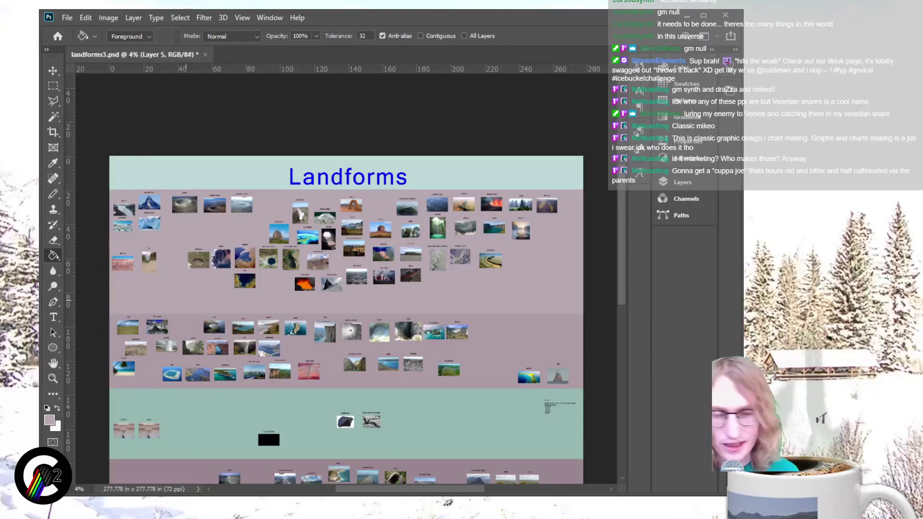
scroll(185, 247, "down", 1)
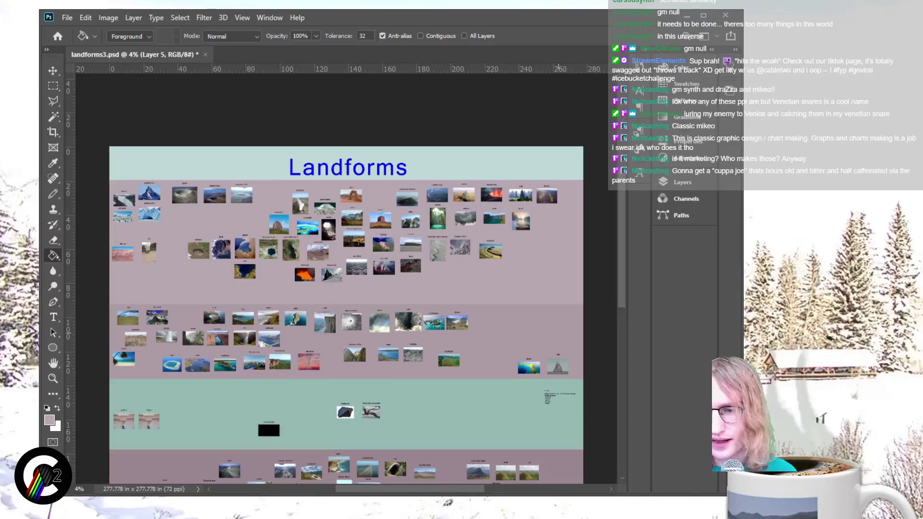
scroll(346, 279, "down", 5)
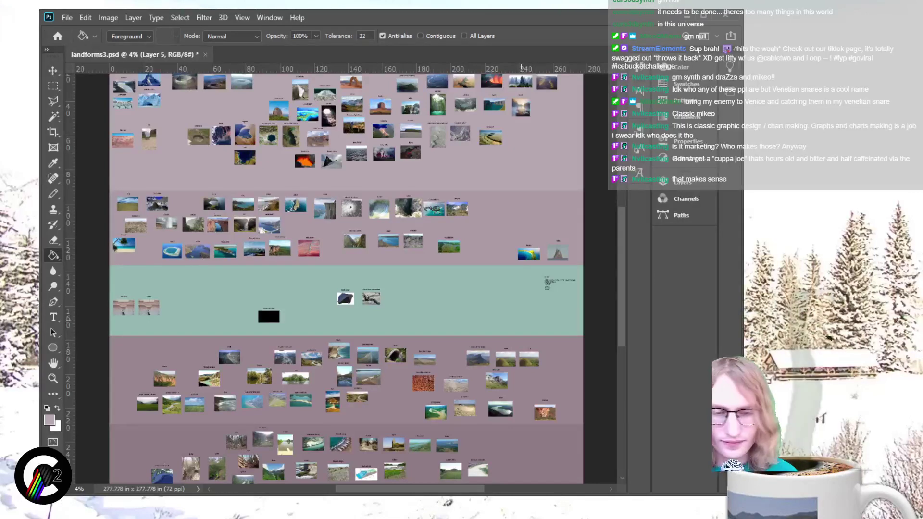
scroll(380, 279, "up", 3)
scroll(373, 341, "down", 2)
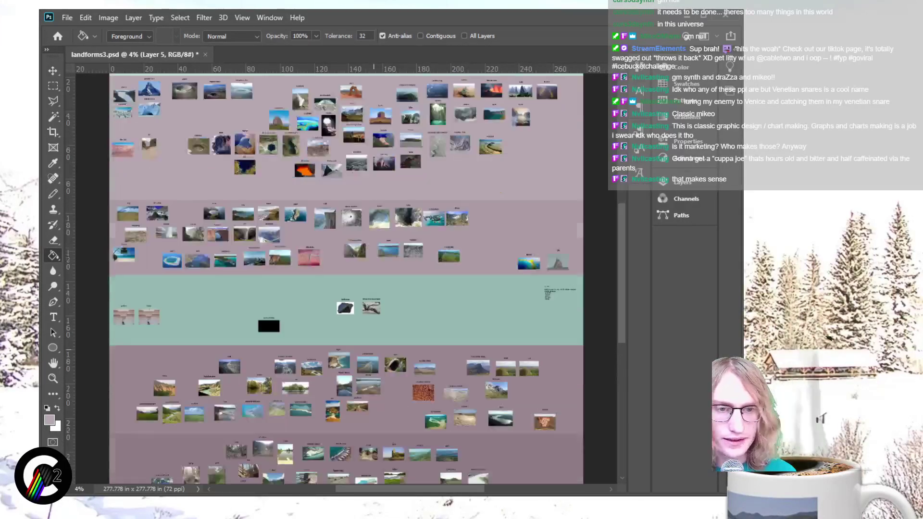
scroll(372, 339, "up", 2)
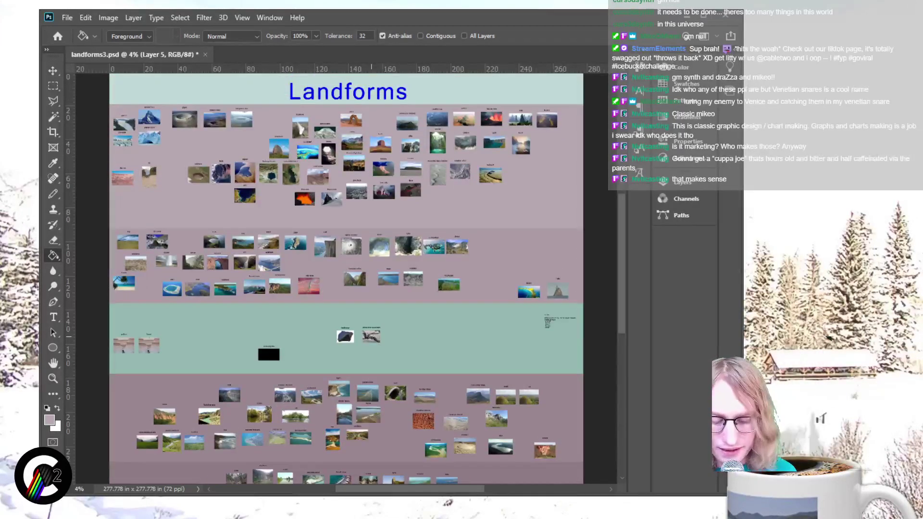
scroll(346, 278, "up", 1)
scroll(345, 277, "down", 1)
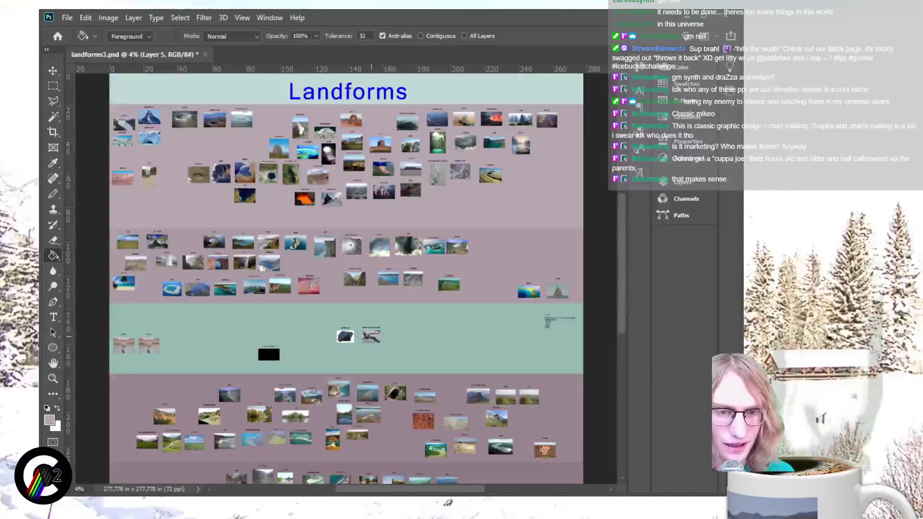
Step: Select the thin gap between the first two photo groups and fill it with the sampled band colour
key("m")
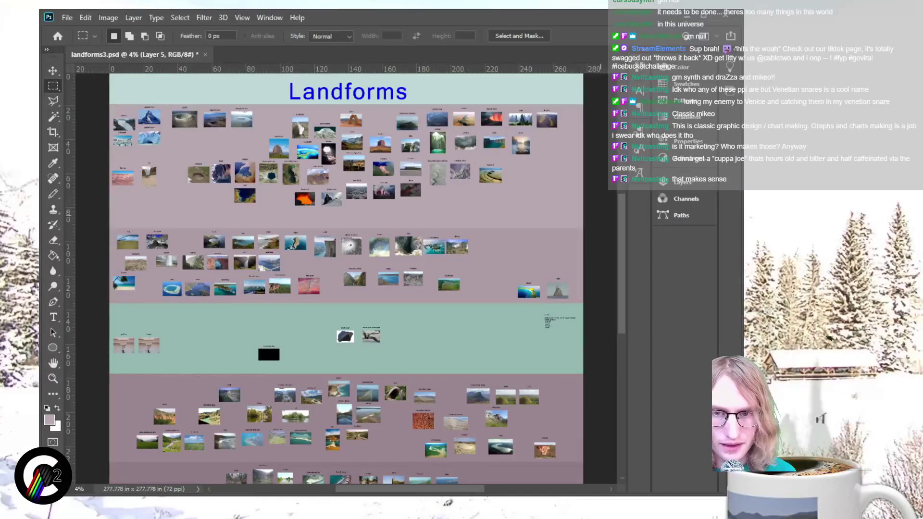
left_click_drag(582, 213, 111, 221)
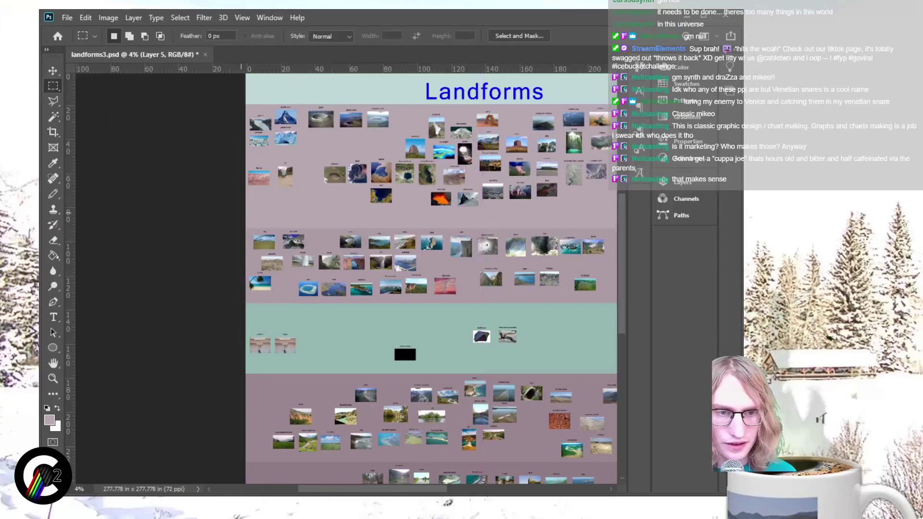
left_click_drag(315, 221, 185, 232)
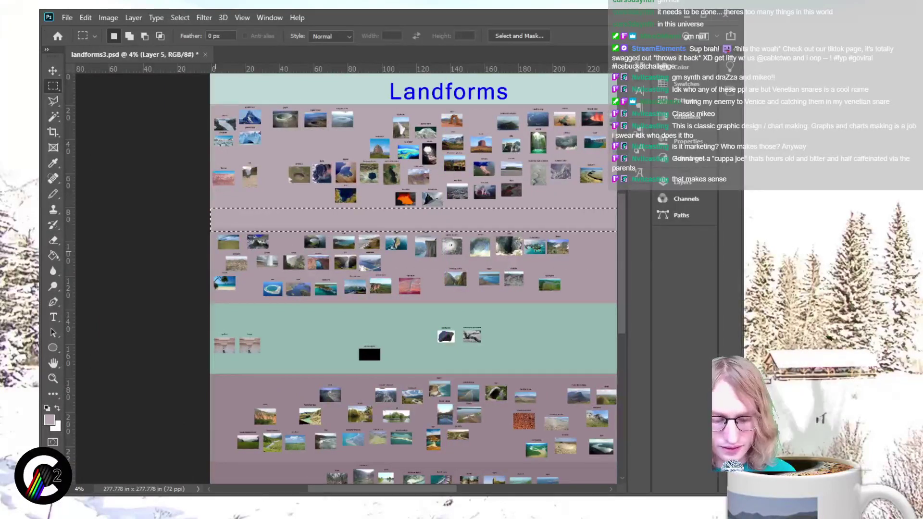
key("i")
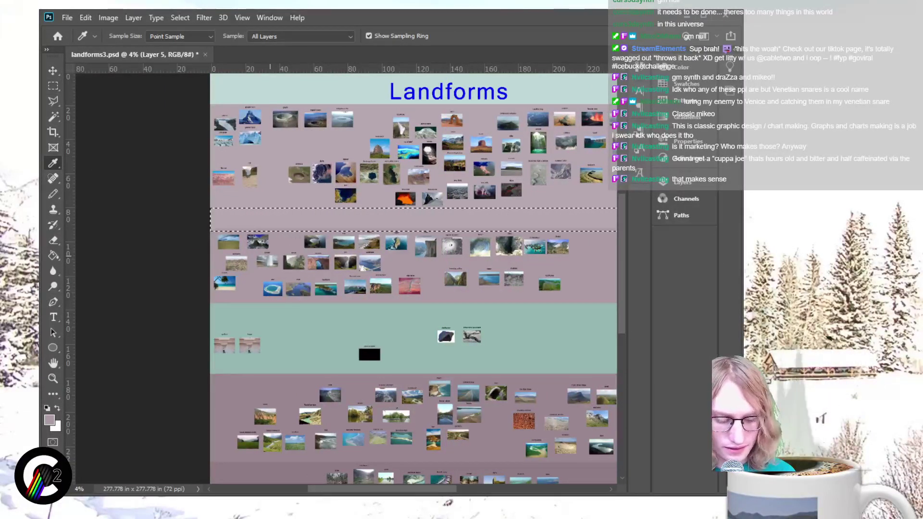
key("g")
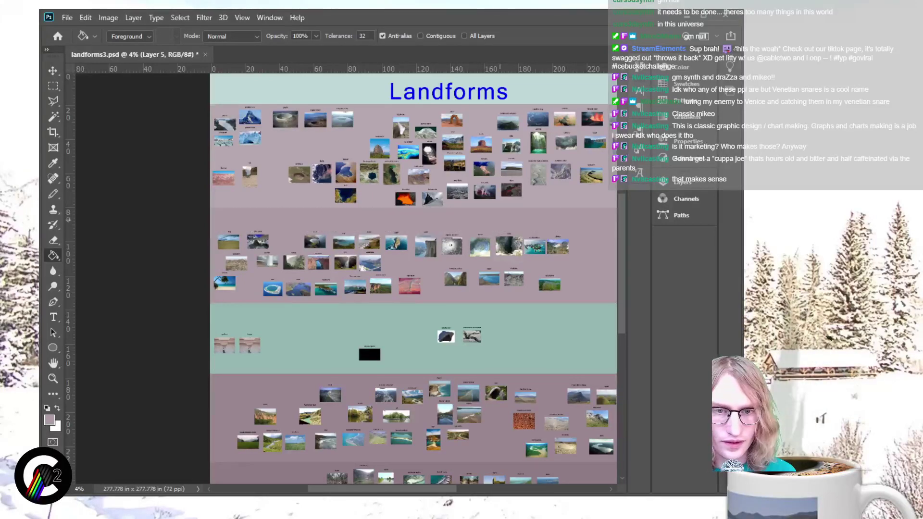
key("ctrl+d")
scroll(483, 216, "down", 1)
scroll(483, 216, "down", 1)
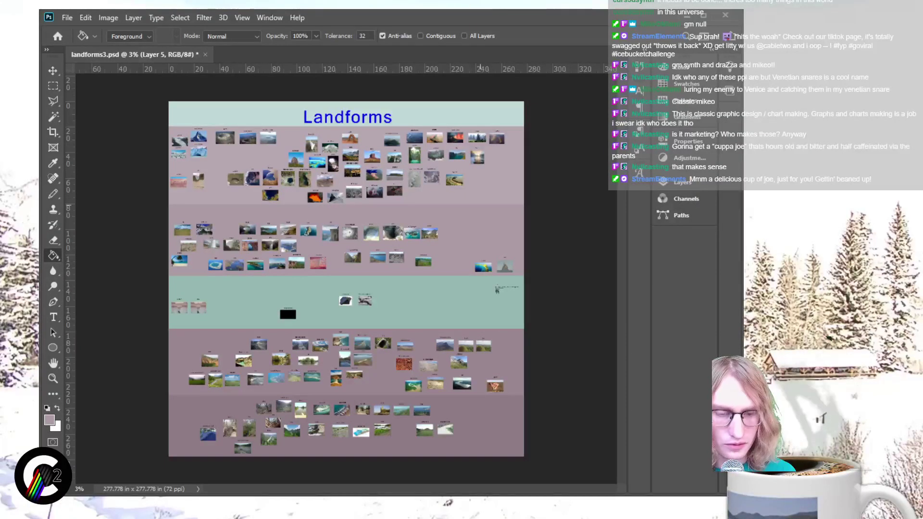
key("m")
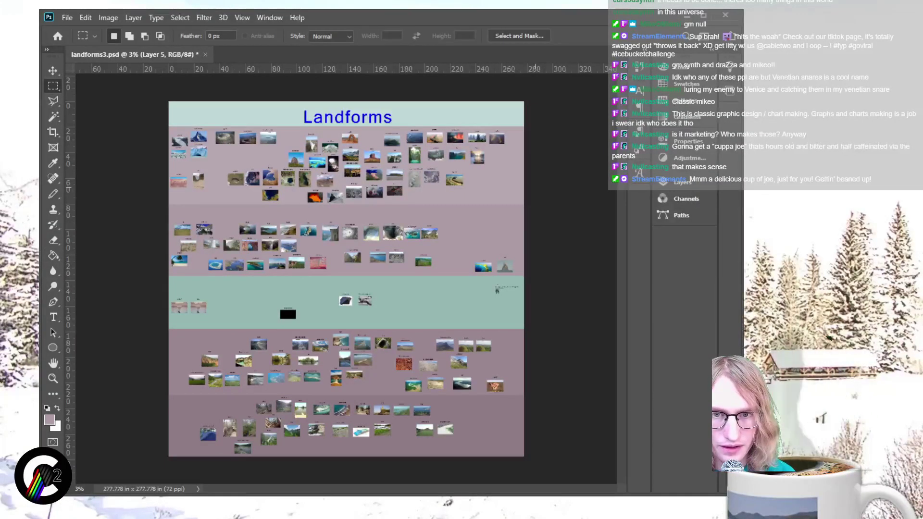
left_click_drag(169, 187, 524, 269)
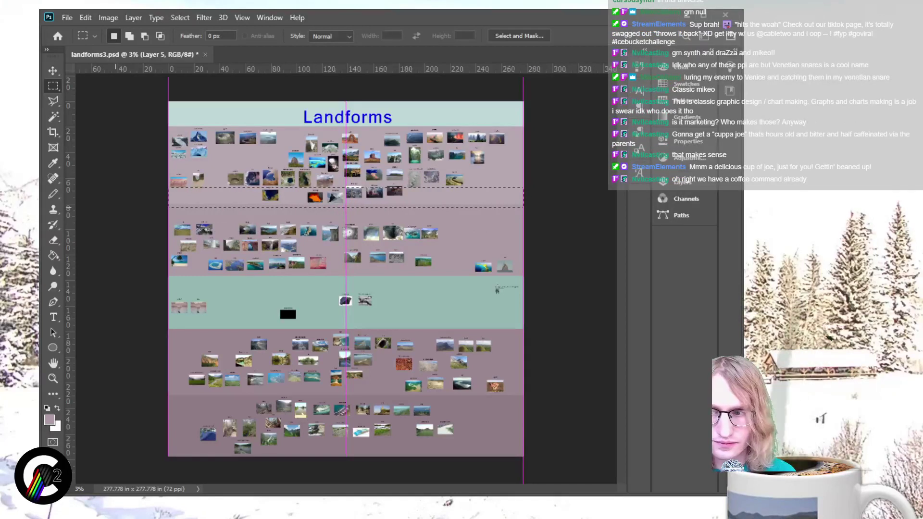
left_click_drag(115, 207, 109, 210)
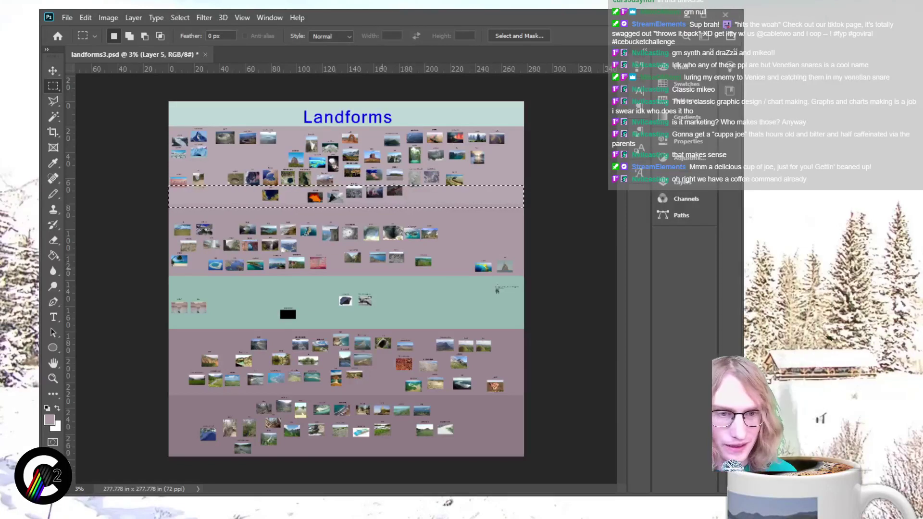
key("d")
key("g")
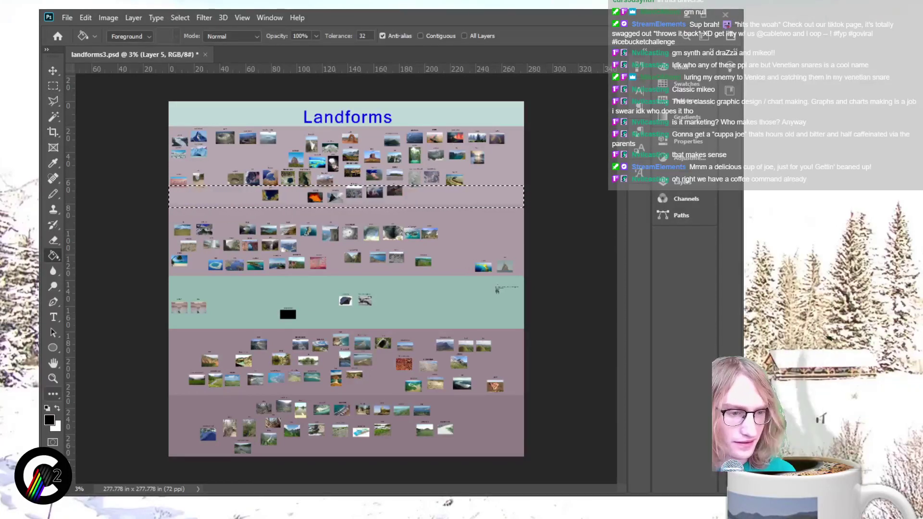
key("i")
left_click(219, 226)
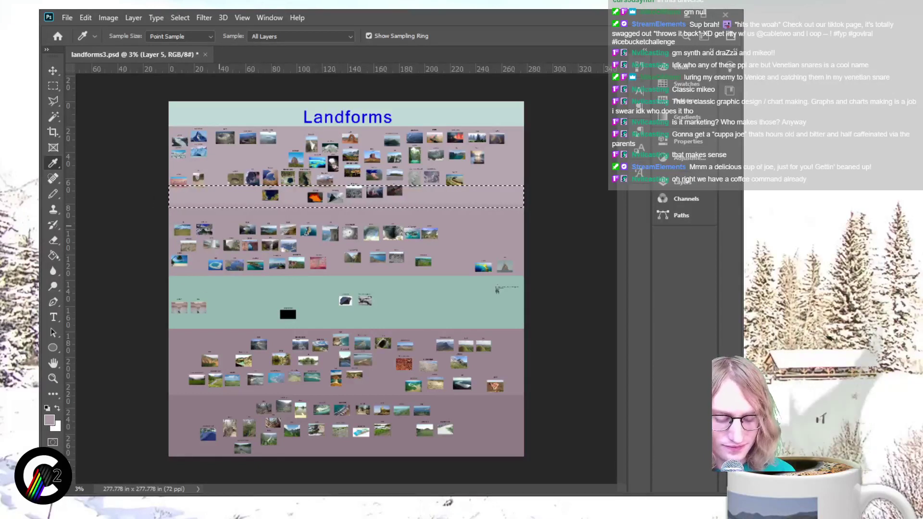
key("g")
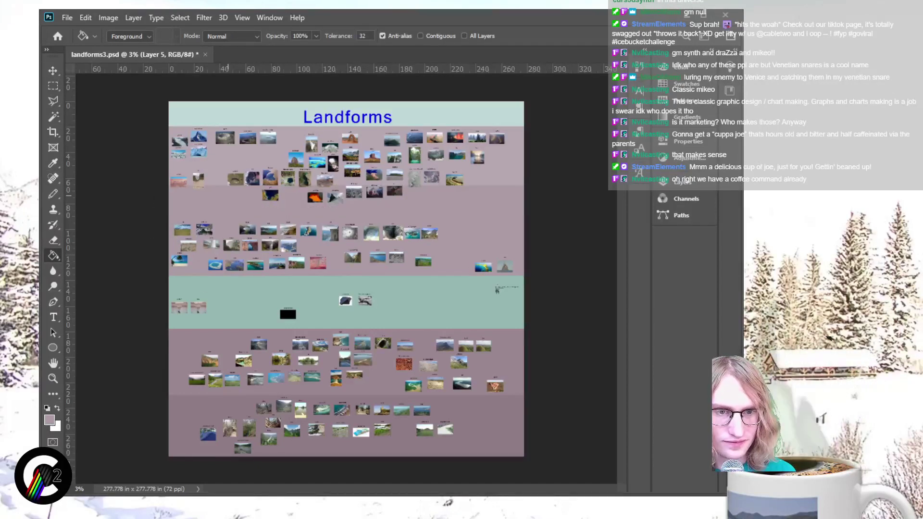
key("m")
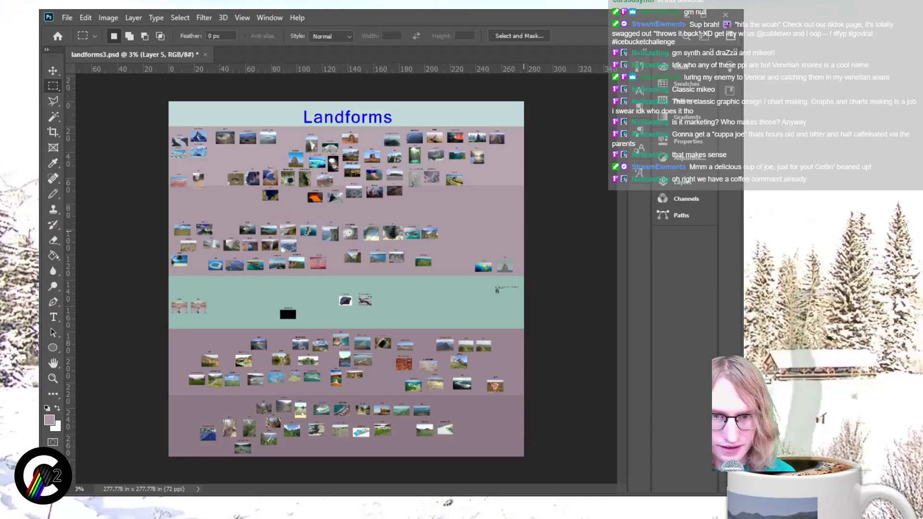
Step: Marquee the full second band and fill it with a darker mauve sampled from the poster
left_click_drag(526, 252, 198, 223)
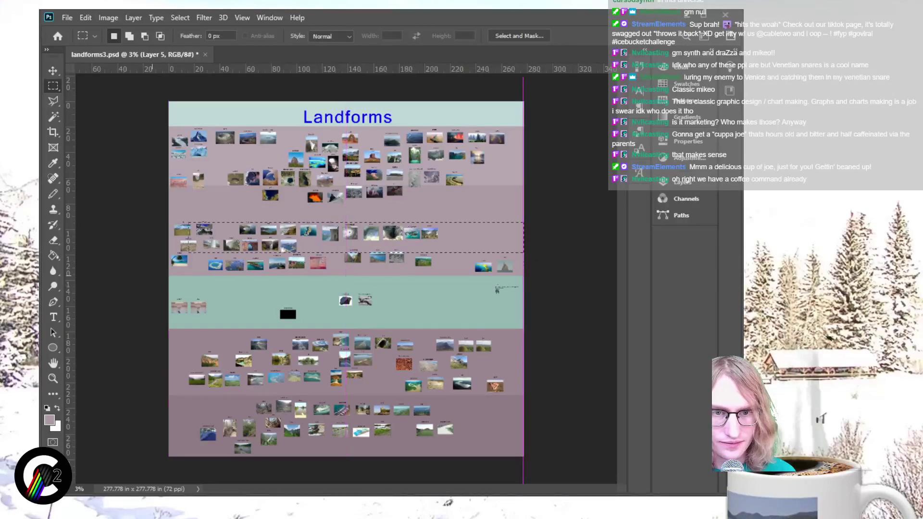
left_click_drag(526, 182, 164, 231)
left_click_drag(362, 239, 555, 223)
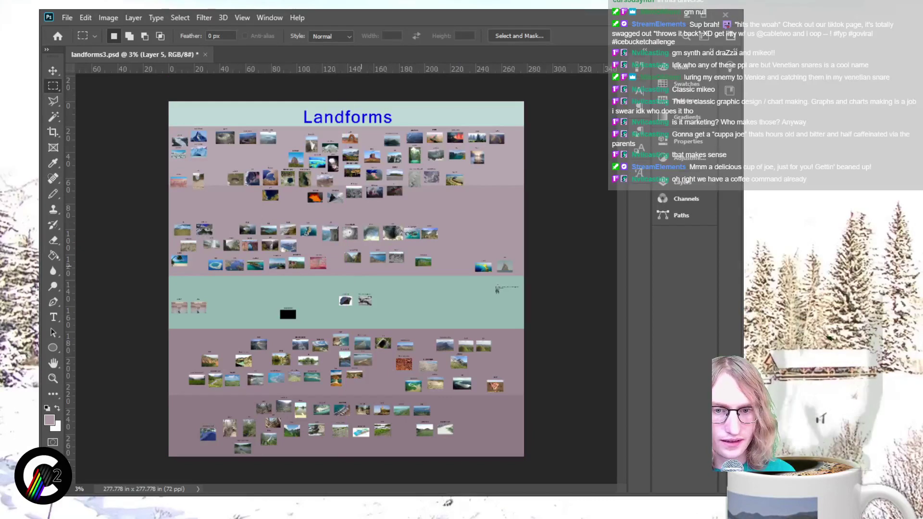
left_click_drag(176, 268, 168, 276)
key("g")
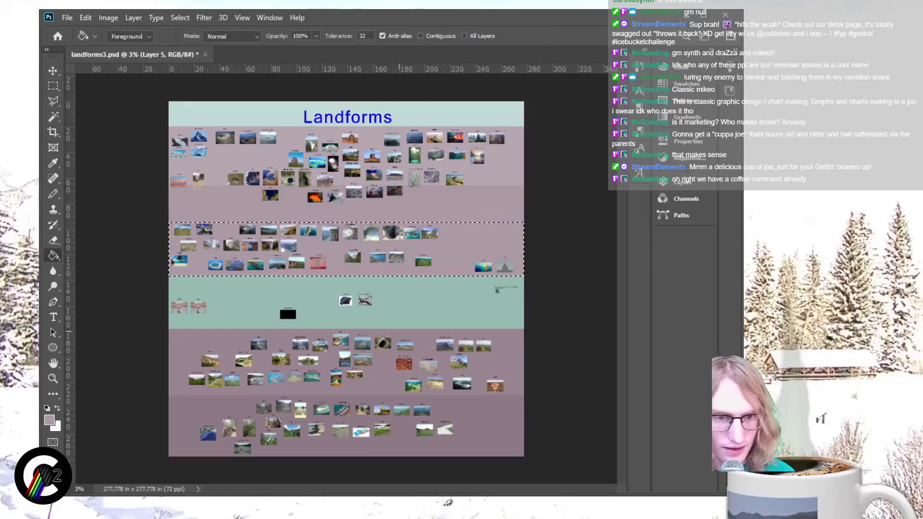
key("i")
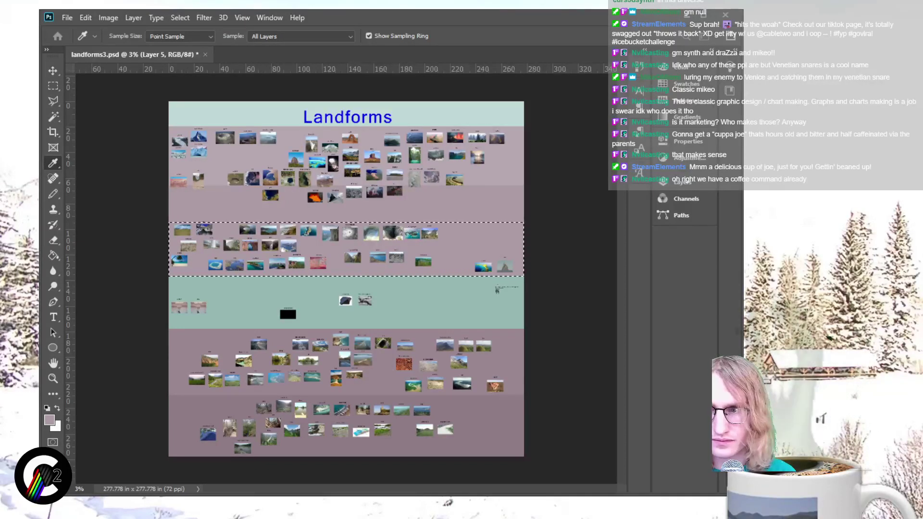
key("g")
key("alt+BackSpace")
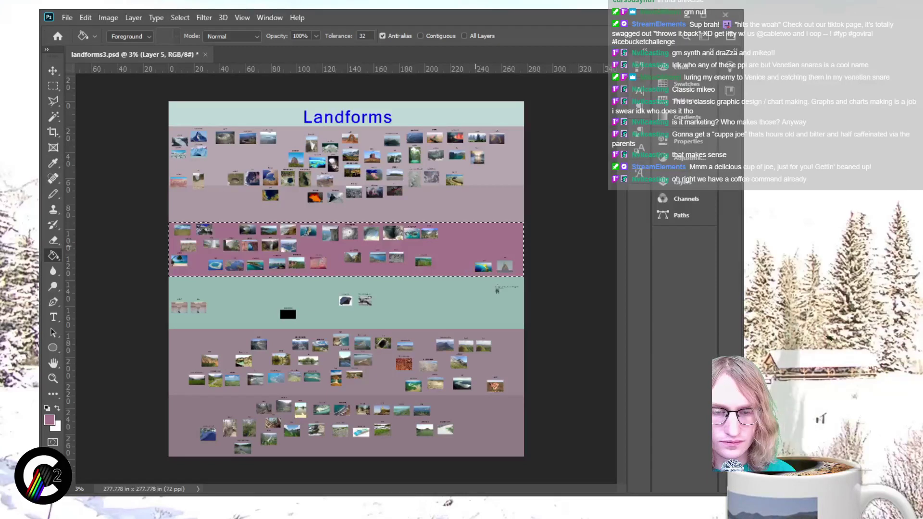
key("ctrl+d")
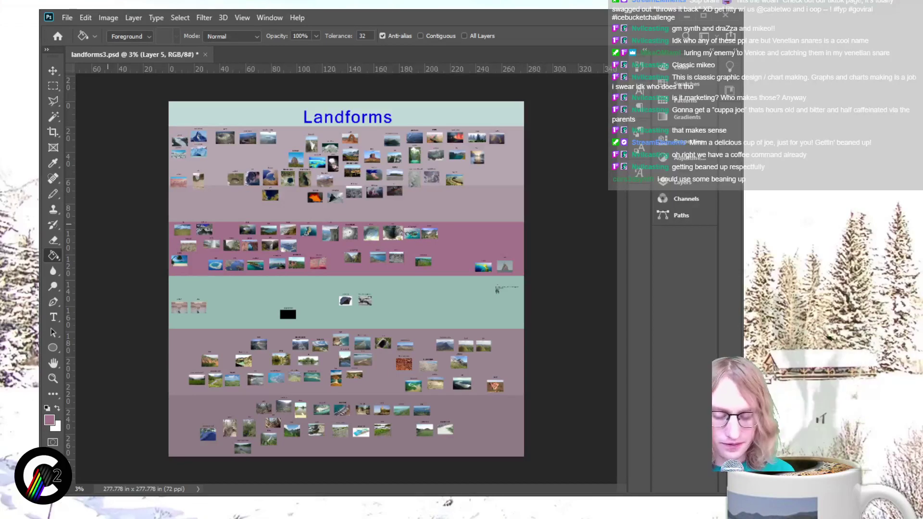
Step: Zoom in to inspect the photos in the recoloured darker mauve band
key("ctrl+plus")
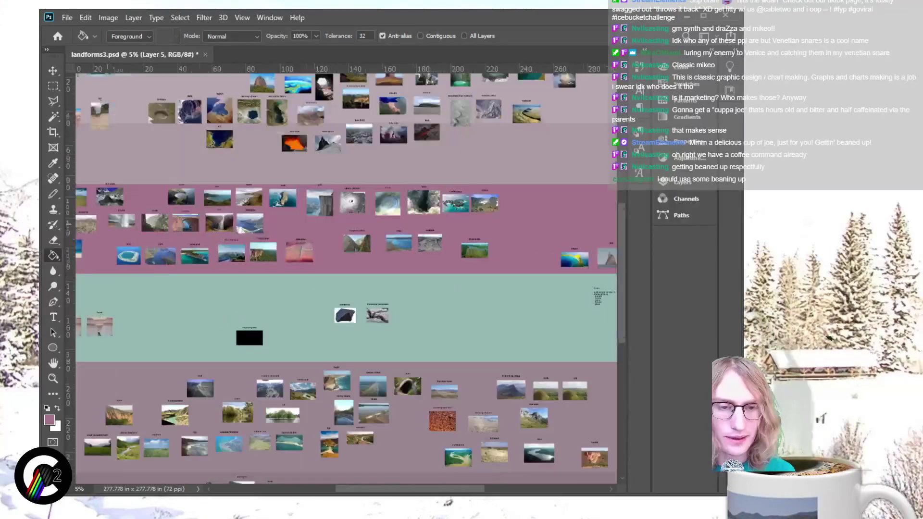
key("ctrl+plus")
key("ctrl+plus")
key("ctrl+plus")
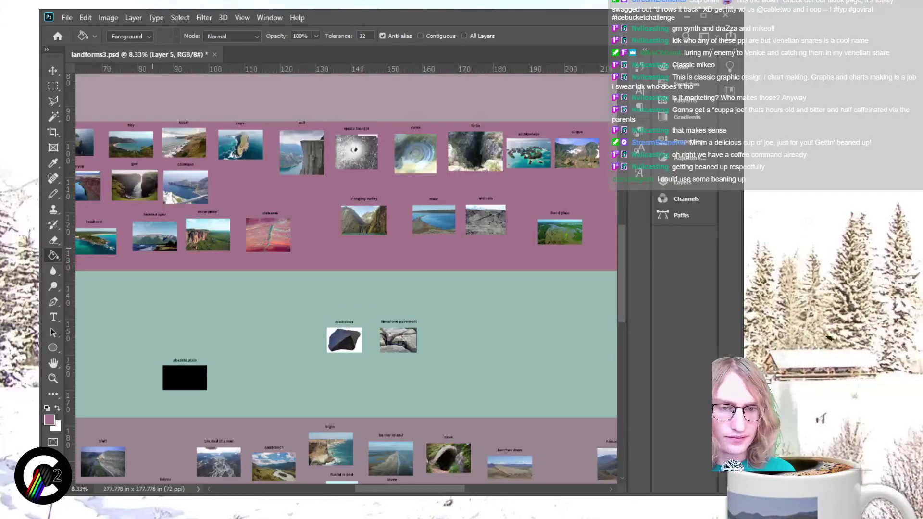
scroll(346, 274, "left", 5)
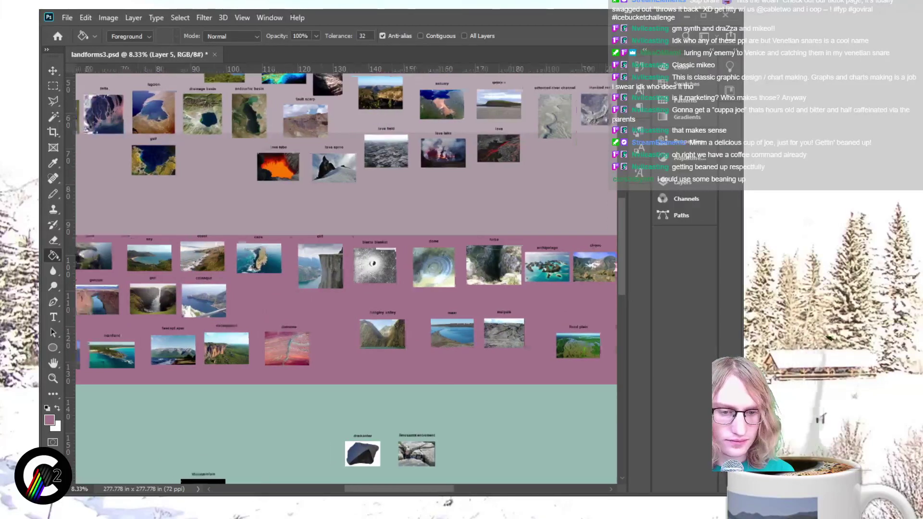
scroll(346, 274, "right", 4)
scroll(346, 274, "right", 5)
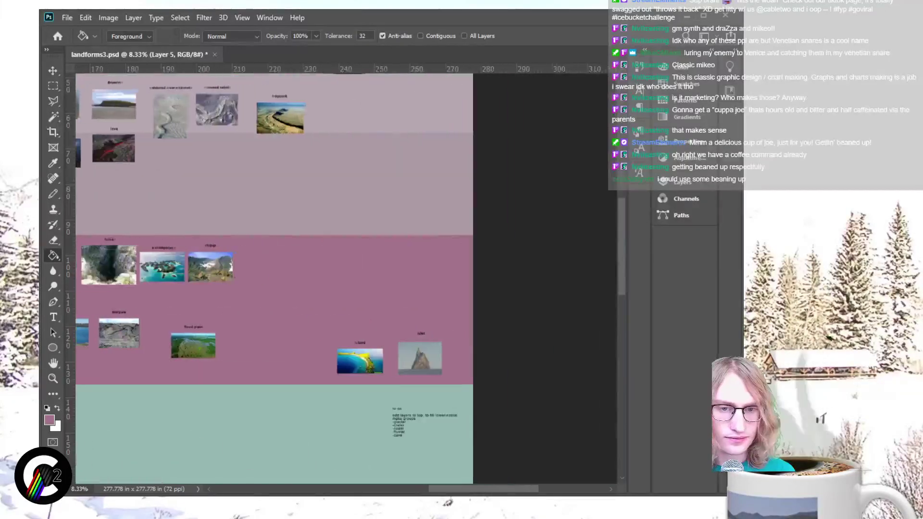
scroll(346, 274, "left", 9)
key("ctrl+minus")
key("ctrl+minus")
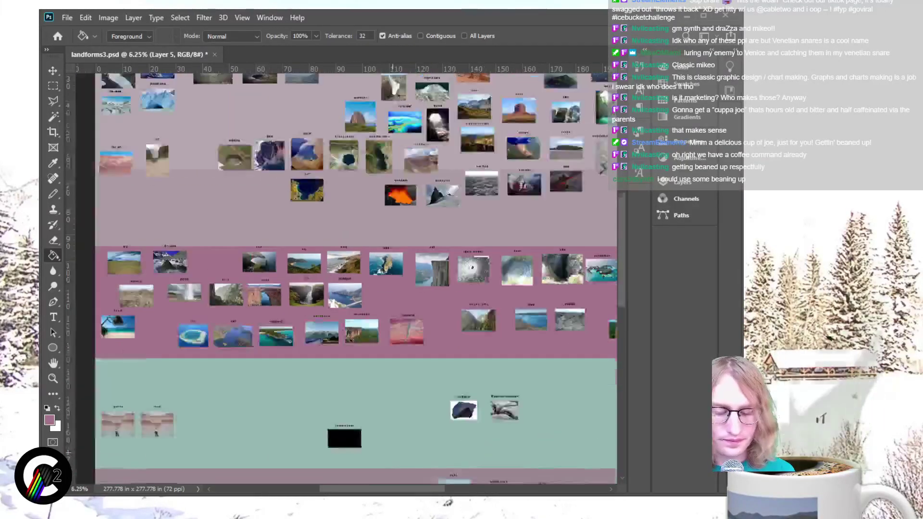
Step: Select the whole darker mauve band and nudge its photos down with Shift+Down
key("m")
scroll(346, 274, "right", 1)
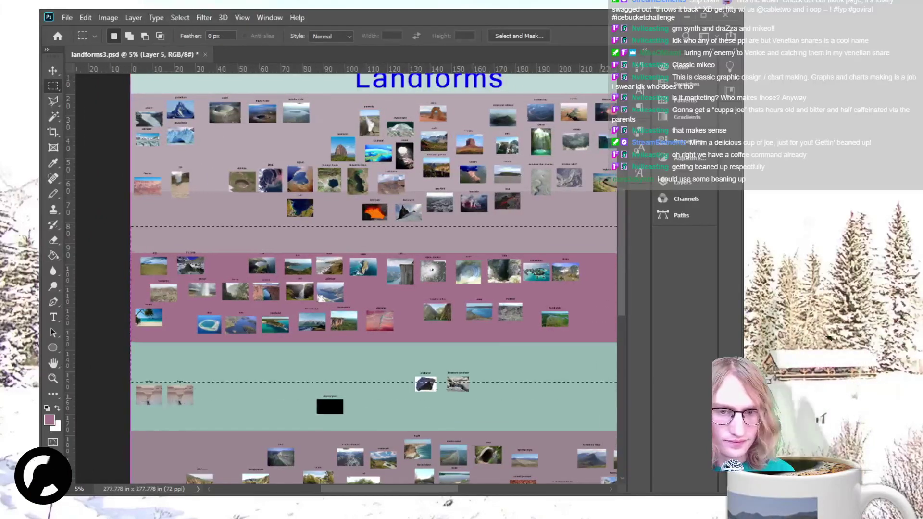
left_click_drag(127, 226, 581, 352)
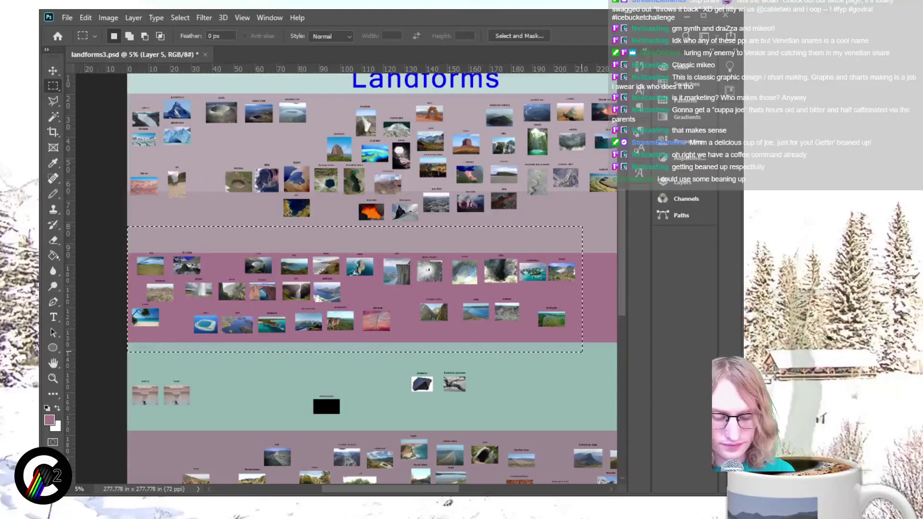
key("v")
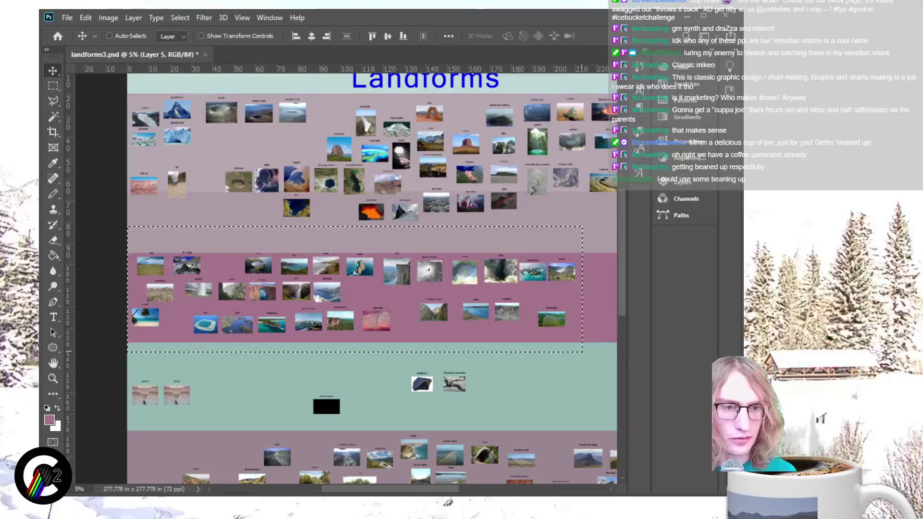
key("ctrl")
key("ctrl+d")
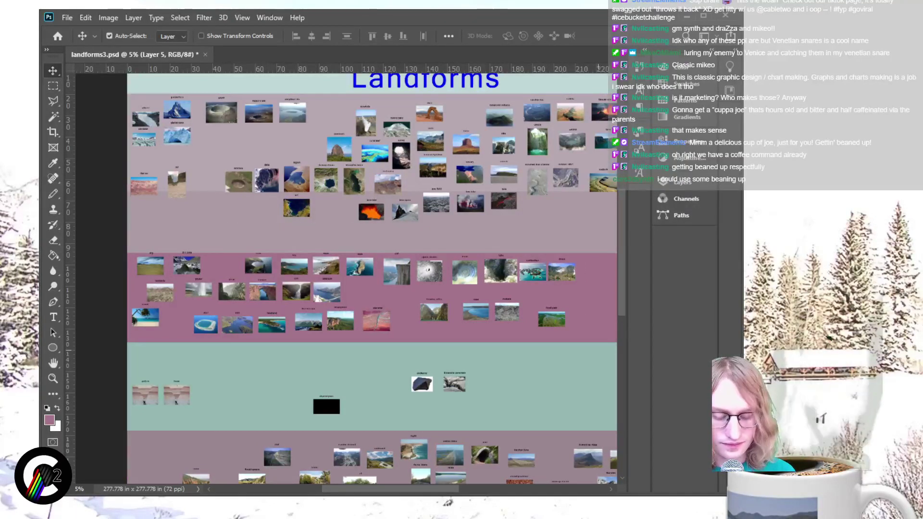
key("m")
left_click_drag(124, 243, 579, 350)
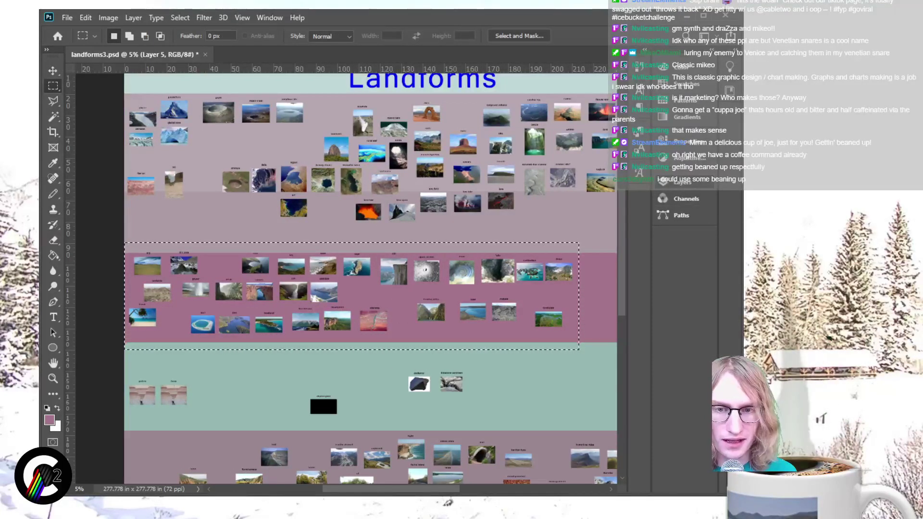
key("v")
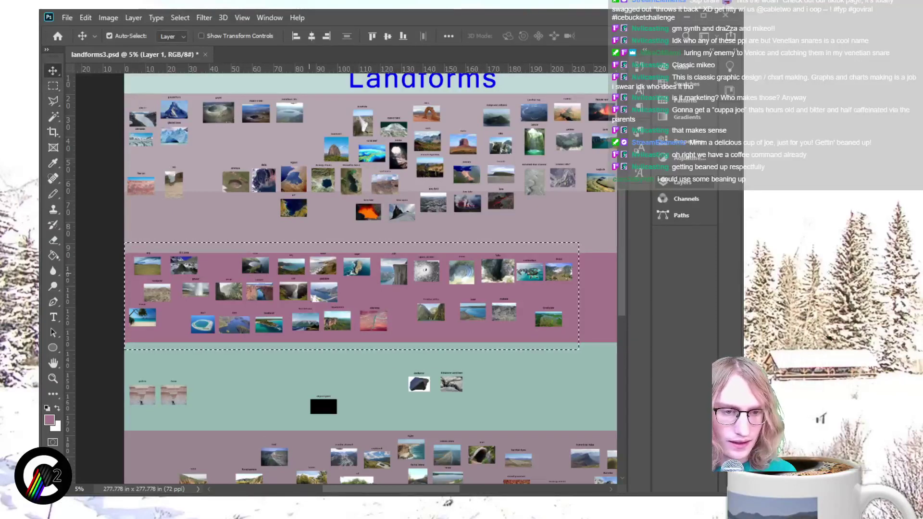
key("shift+Down")
key("shift+Down")
key("shift+Down")
key("shift+Down")
key("shift+Down")
key("shift+Down")
key("shift+Down")
key("shift+Down")
key("shift+Down")
key("shift+Down")
key("shift+Down")
key("shift+Down")
key("shift+Down")
key("shift+Down")
key("shift+Down")
key("shift+Down")
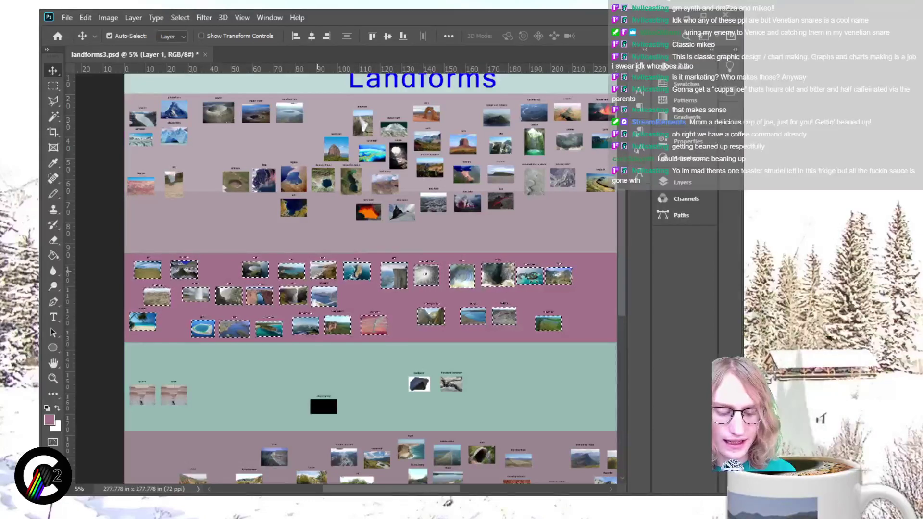
key("ctrl+d")
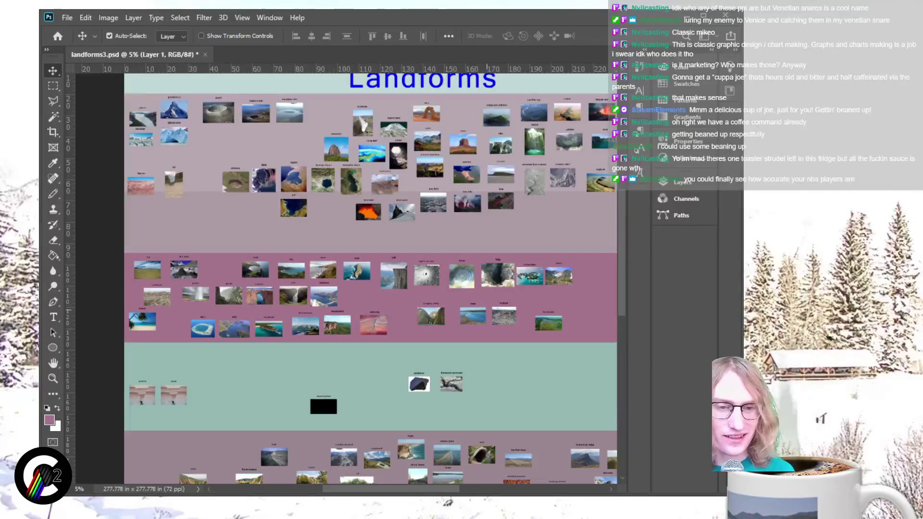
key("ctrl")
key("ctrl+plus")
key("ctrl+plus")
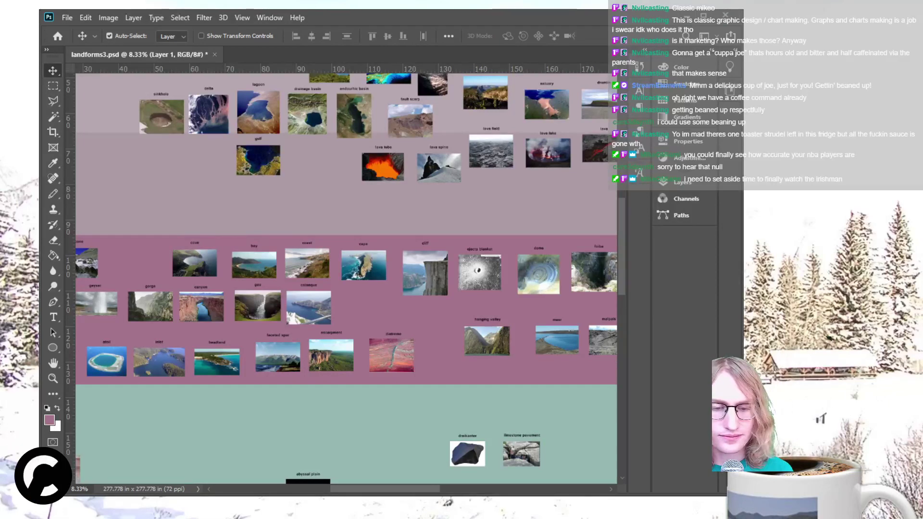
scroll(346, 277, "left", 1)
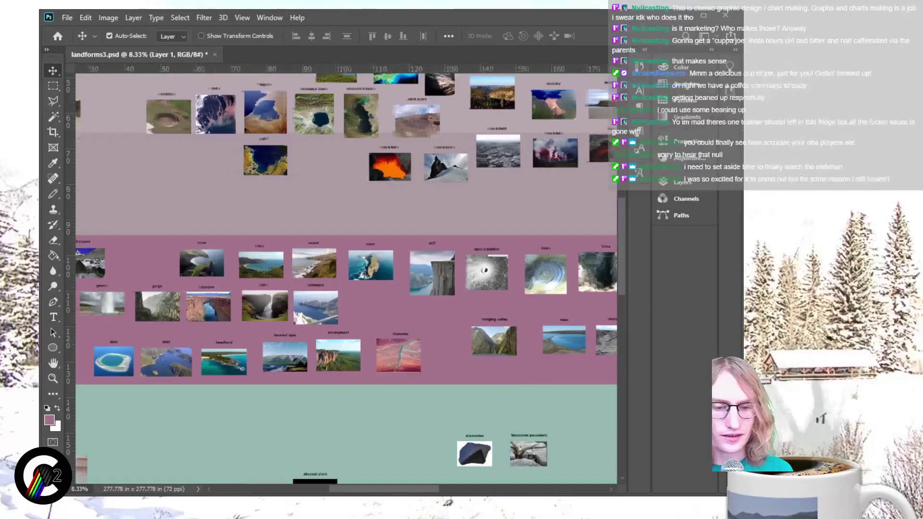
scroll(346, 276, "right", 10)
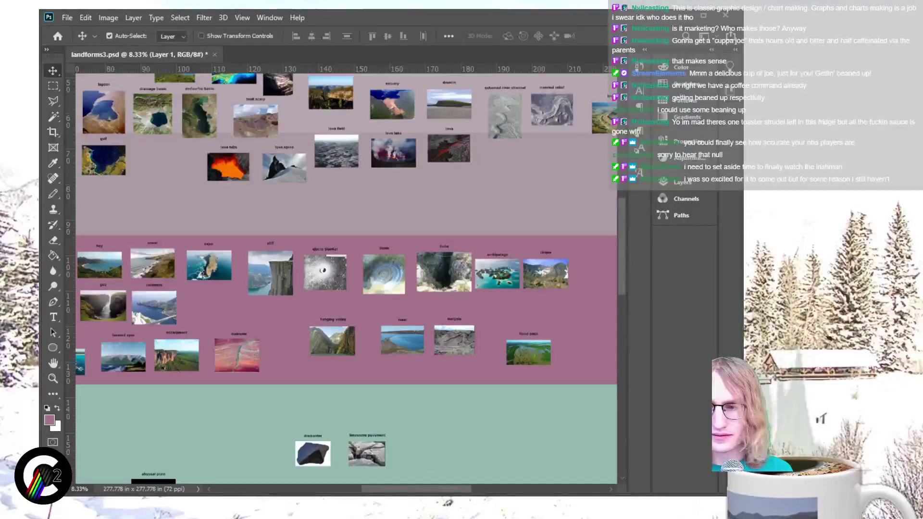
scroll(346, 276, "right", 15)
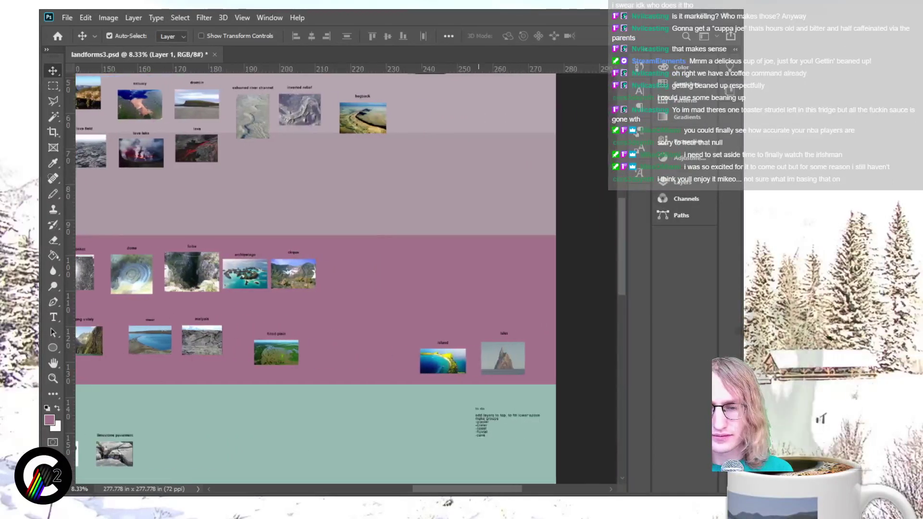
scroll(346, 277, "right", 3)
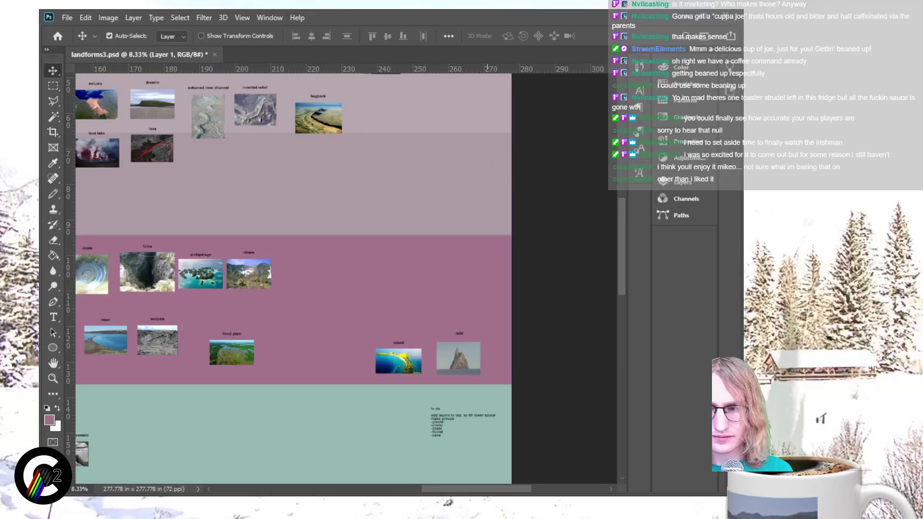
scroll(346, 276, "left", 1)
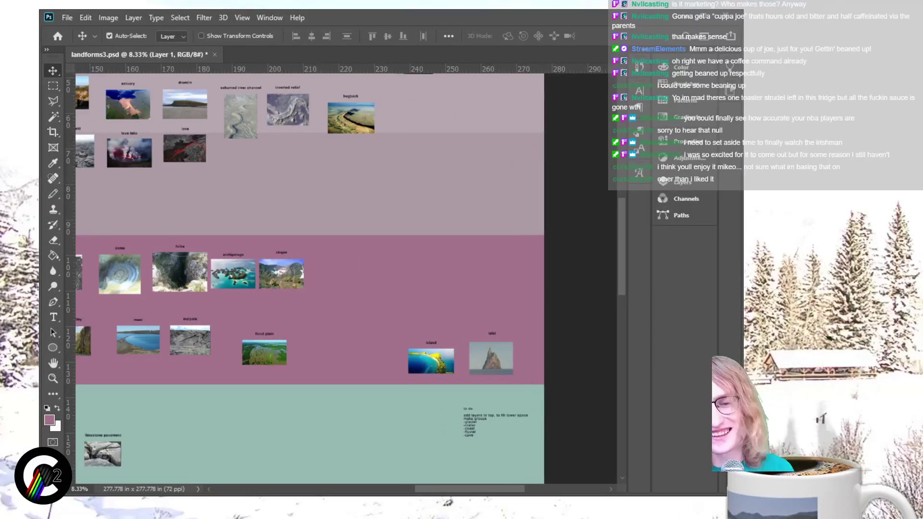
scroll(347, 276, "left", 1)
scroll(346, 277, "left", 15)
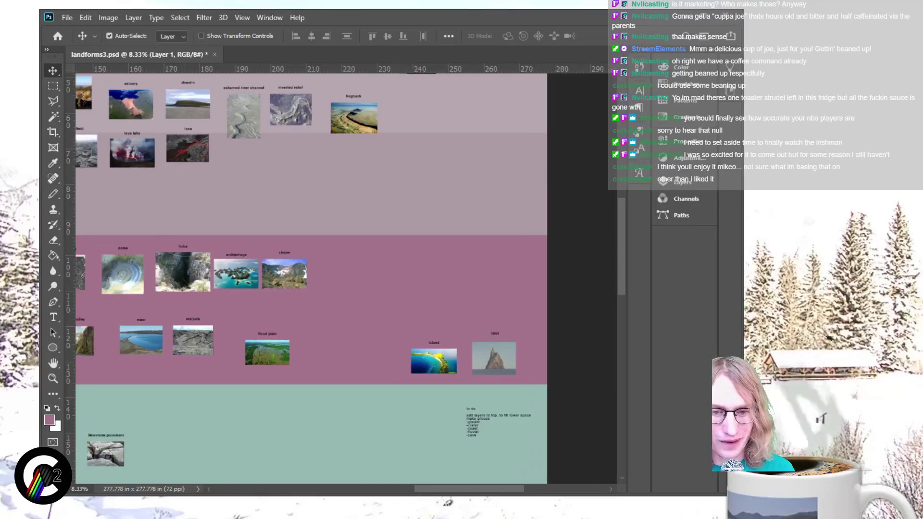
scroll(346, 276, "left", 8)
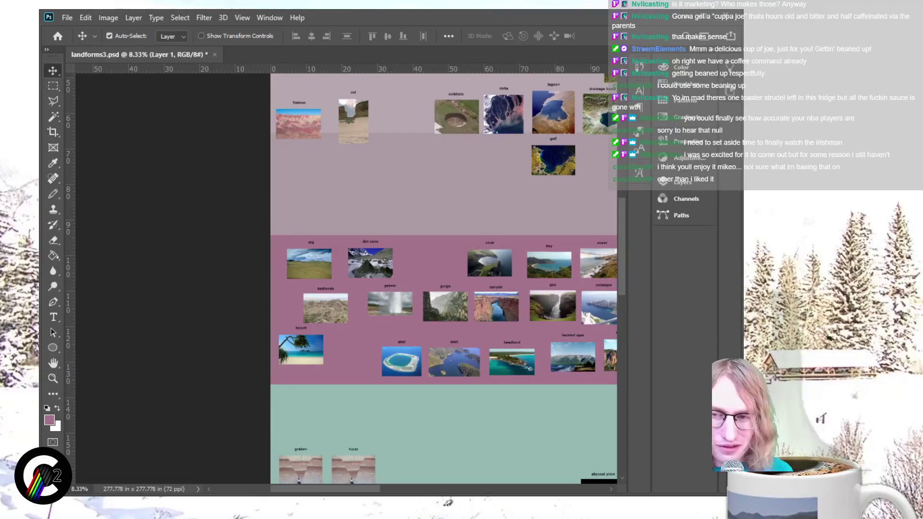
scroll(346, 276, "right", 9)
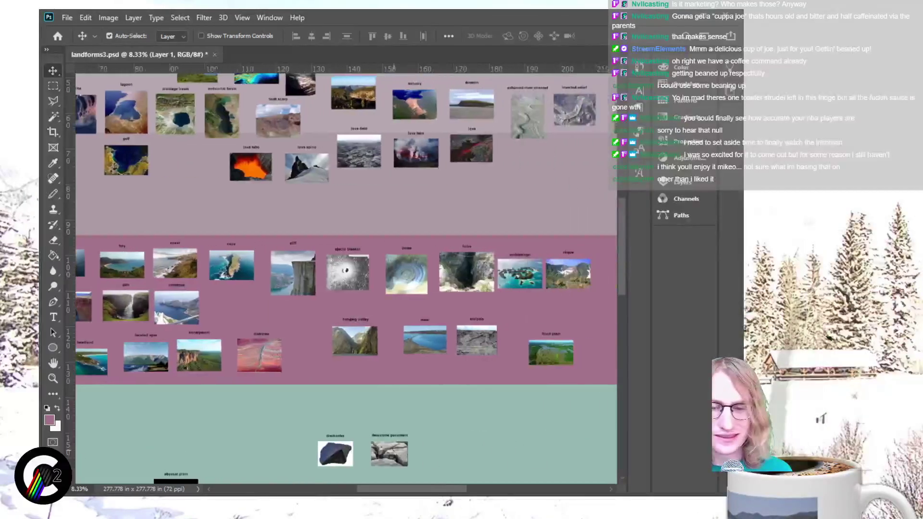
scroll(347, 276, "left", 15)
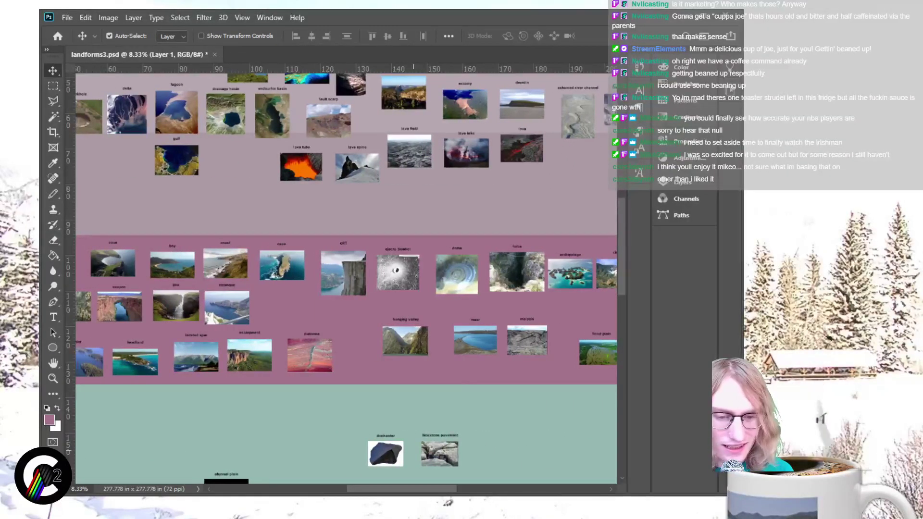
scroll(347, 276, "left", 5)
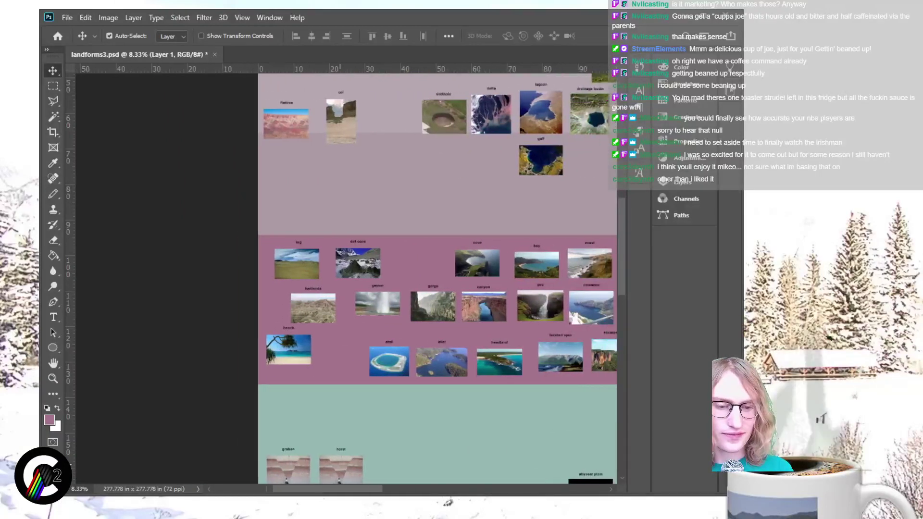
scroll(346, 277, "right", 10)
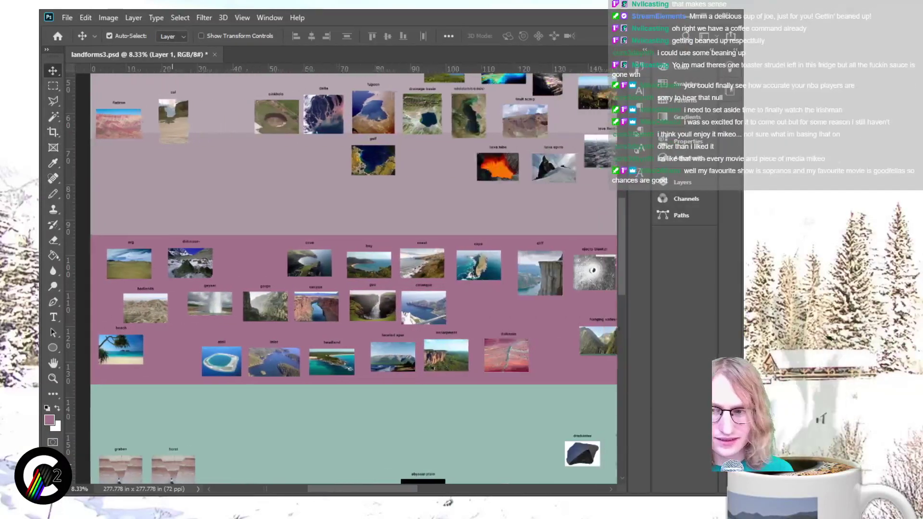
scroll(346, 277, "right", 5)
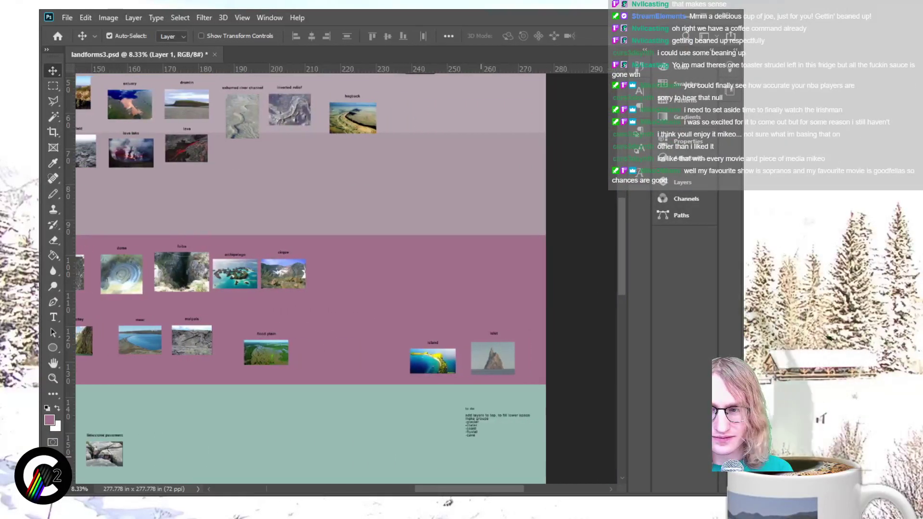
scroll(347, 276, "left", 6)
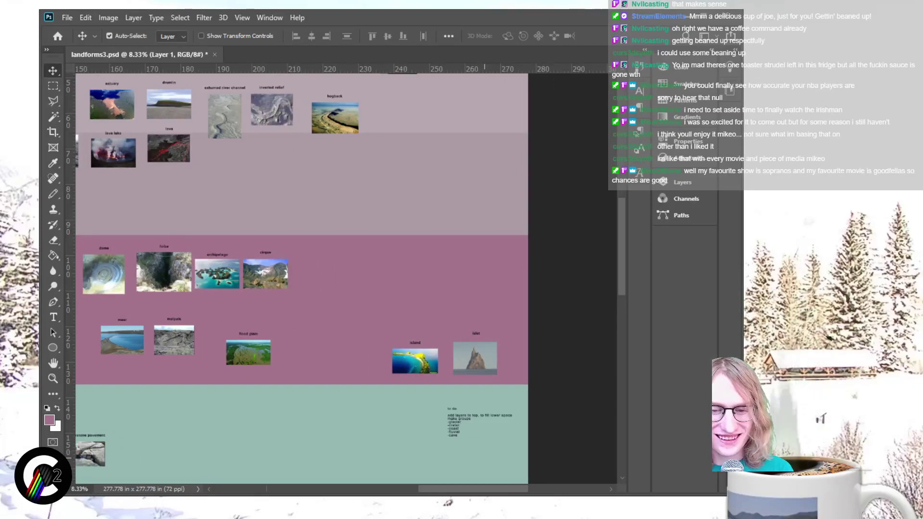
scroll(346, 276, "left", 1)
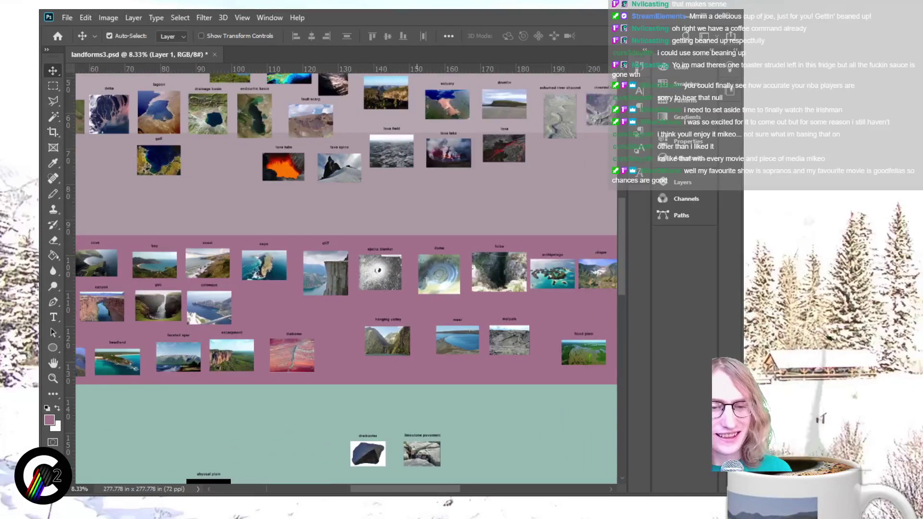
key("ctrl+minus")
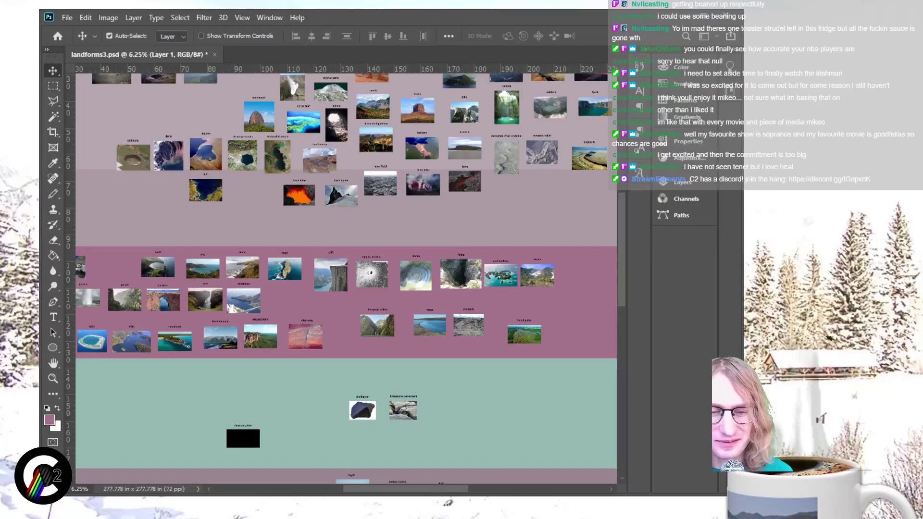
scroll(346, 274, "left", 5)
scroll(346, 274, "left", 3)
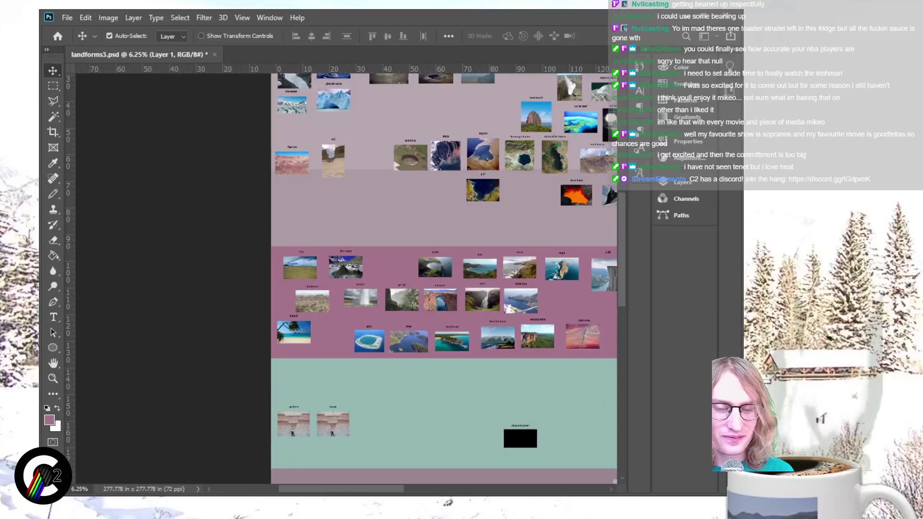
scroll(346, 274, "right", 10)
scroll(346, 274, "right", 2)
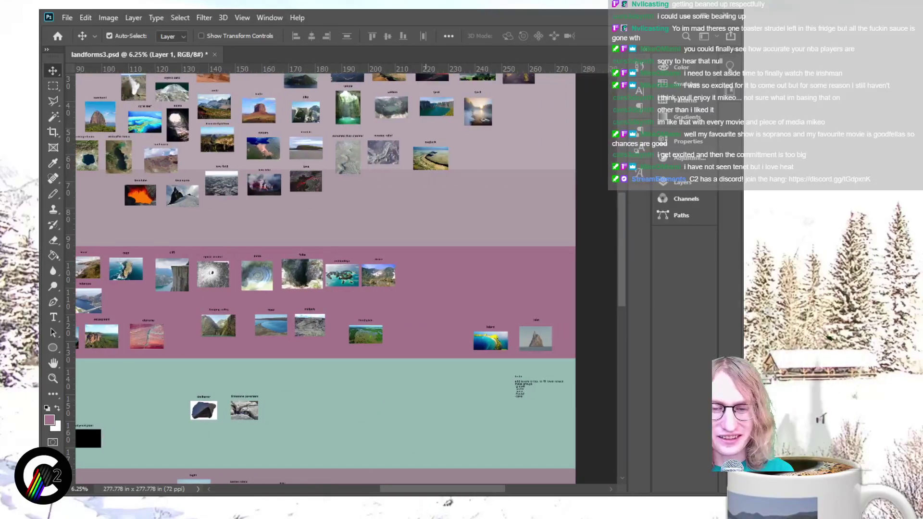
scroll(346, 274, "left", 4)
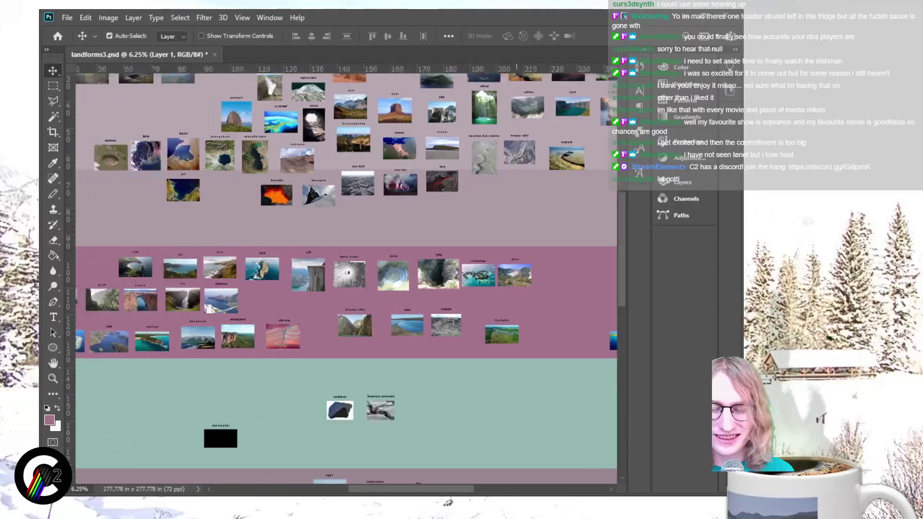
scroll(346, 274, "down", 5)
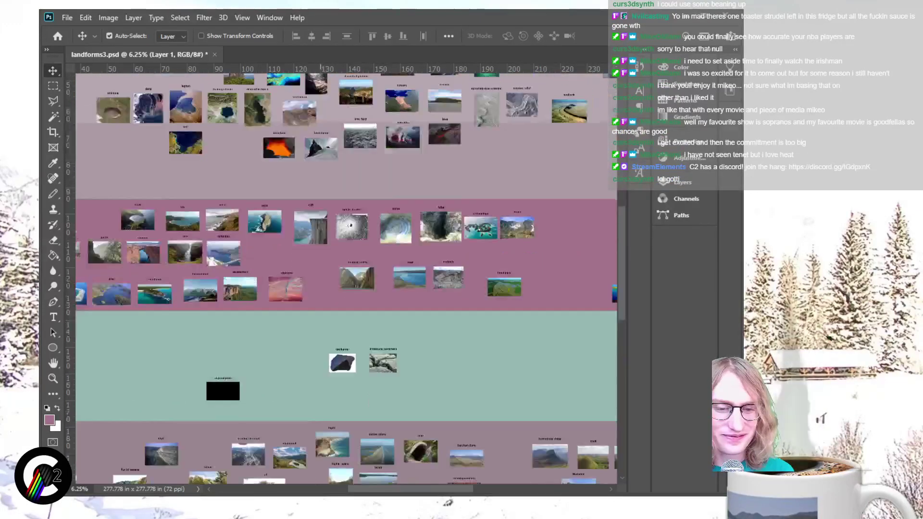
scroll(346, 274, "down", 3)
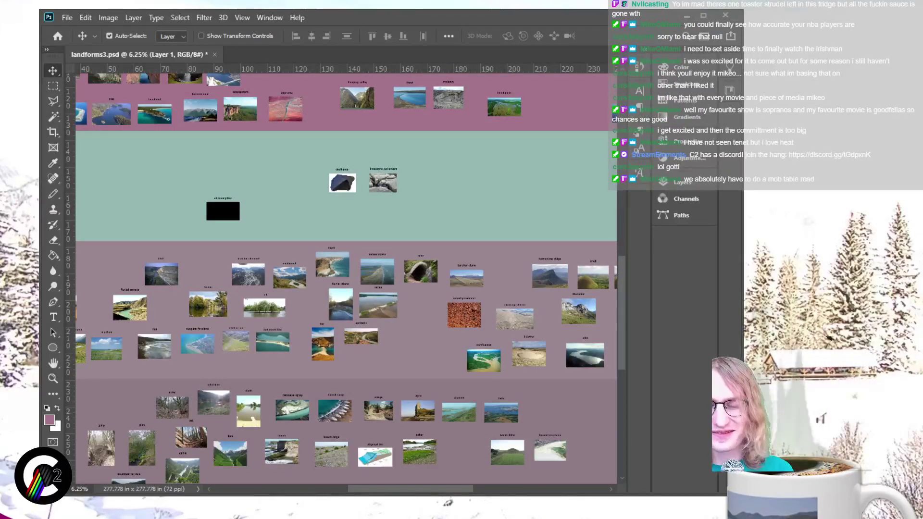
scroll(346, 274, "left", 1)
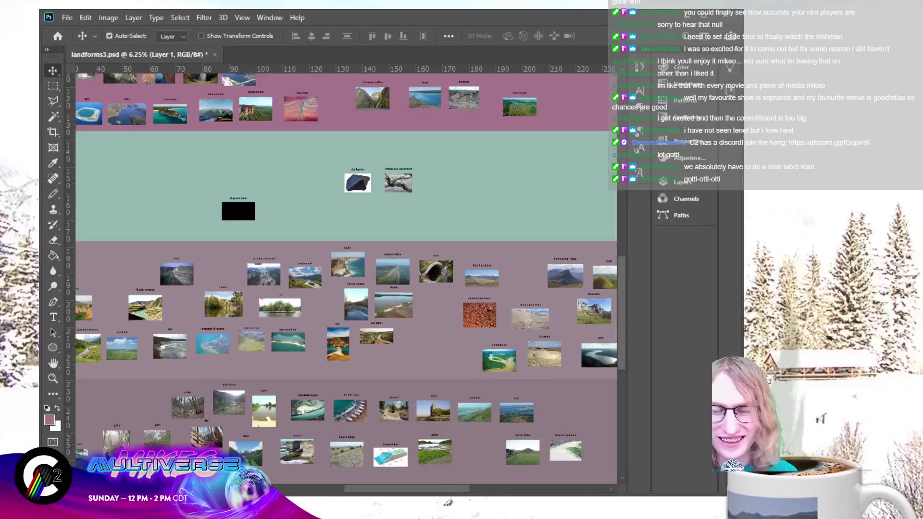
scroll(346, 274, "left", 10)
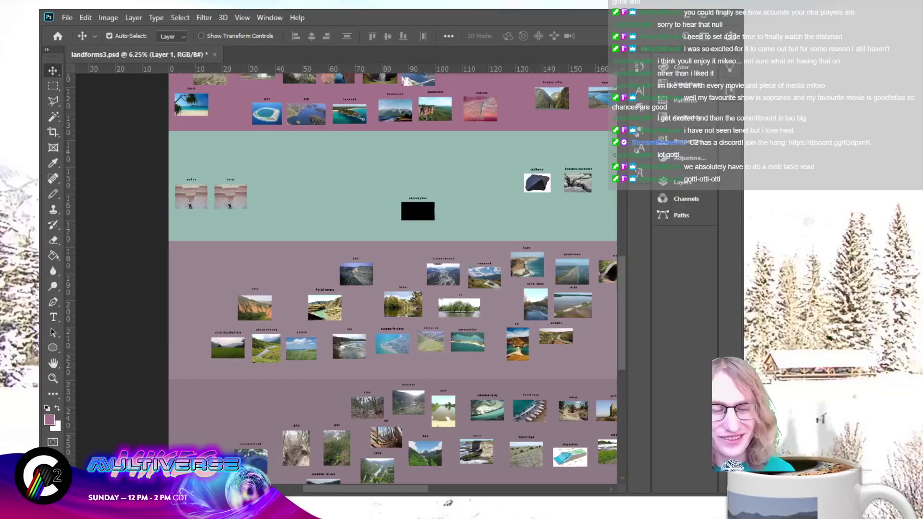
scroll(346, 274, "left", 1)
scroll(346, 274, "up", 3)
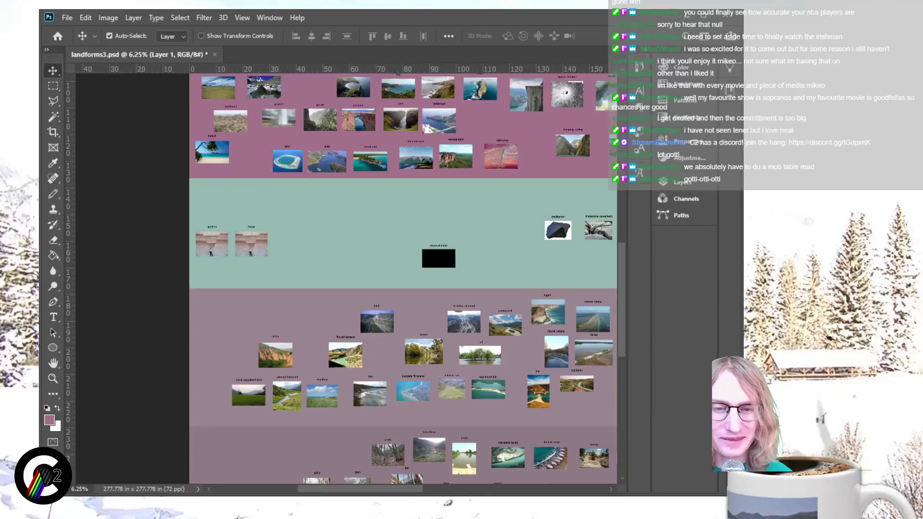
Step: Zoom in on the to-do note in the teal band, then fit the poster back on screen
key("ctrl+0")
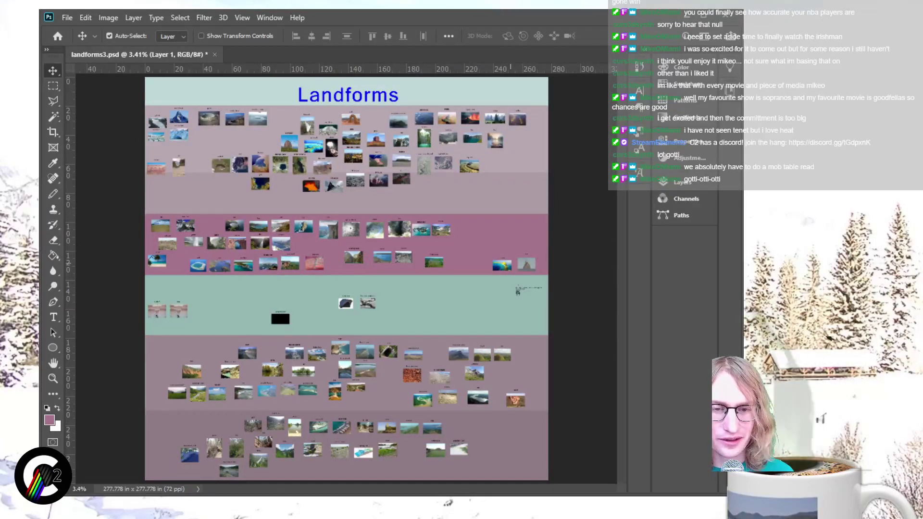
key("ctrl+plus")
key("ctrl+plus")
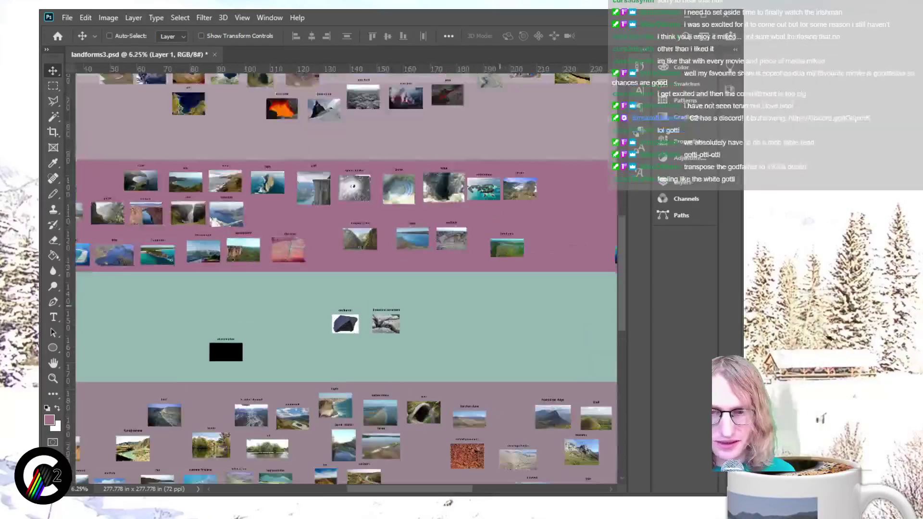
scroll(346, 279, "right", 6)
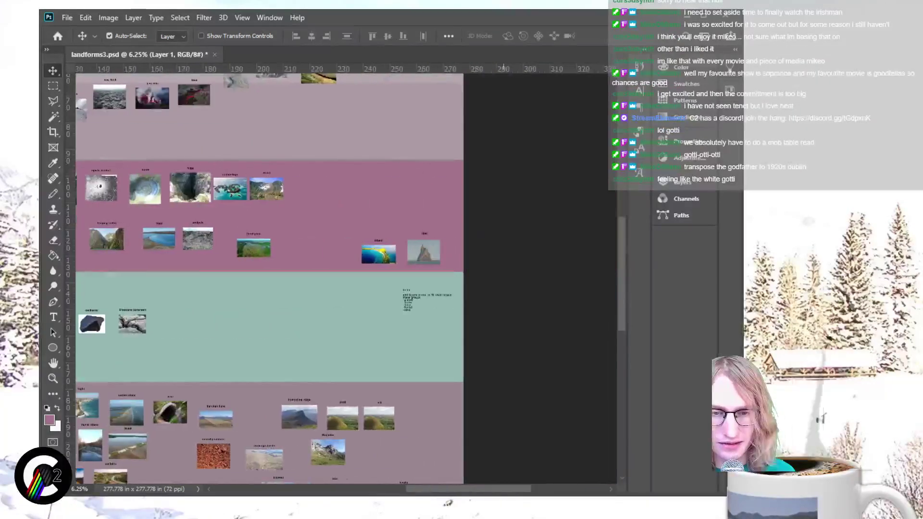
key("ctrl+plus")
key("ctrl+plus")
key("ctrl+plus")
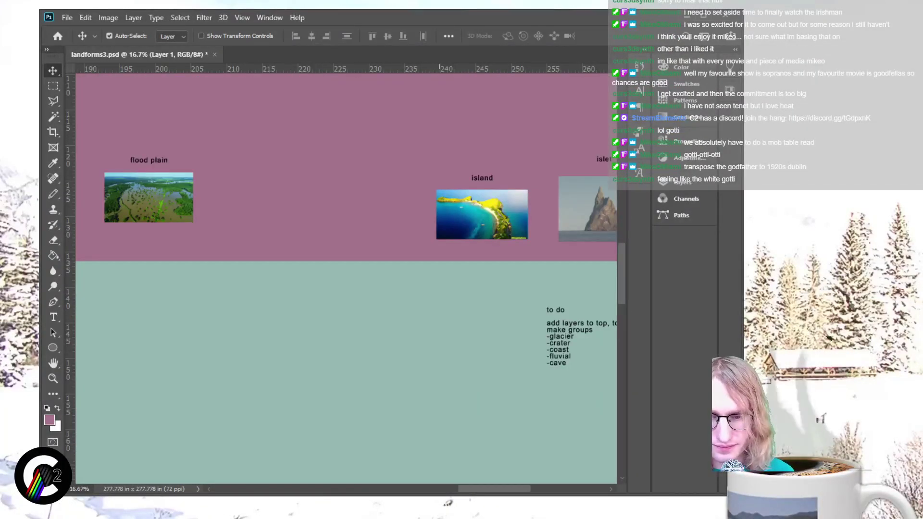
scroll(346, 279, "right", 3)
scroll(346, 279, "left", 2)
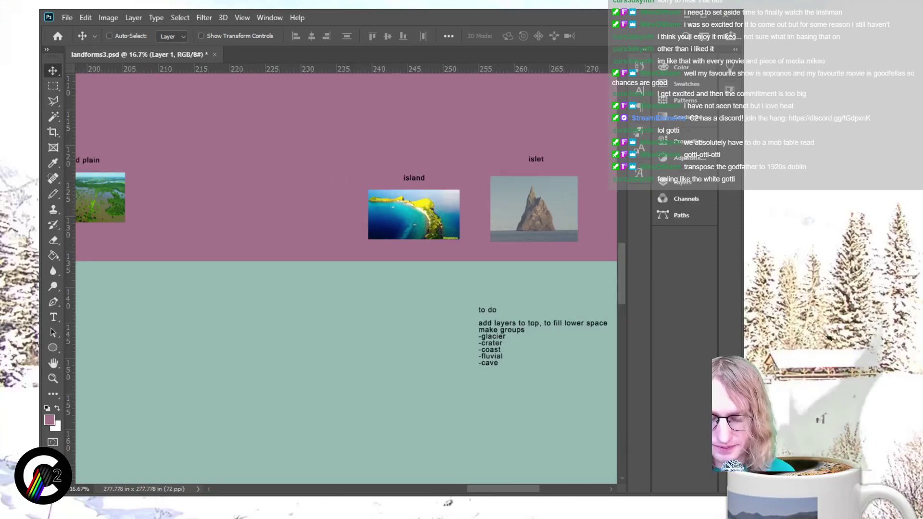
key("ctrl+0")
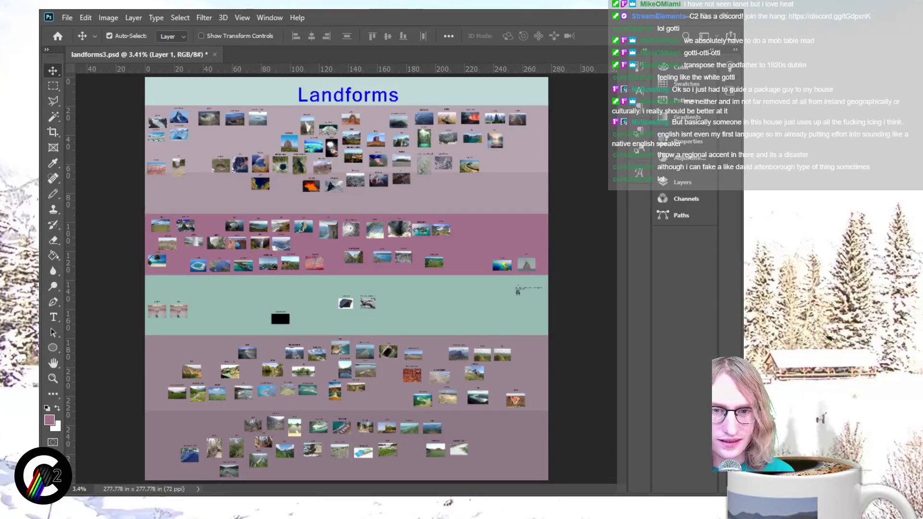
Step: Switch to Microsoft Paint's blank 680 × 872 px canvas for the side notes
key("alt+Tab")
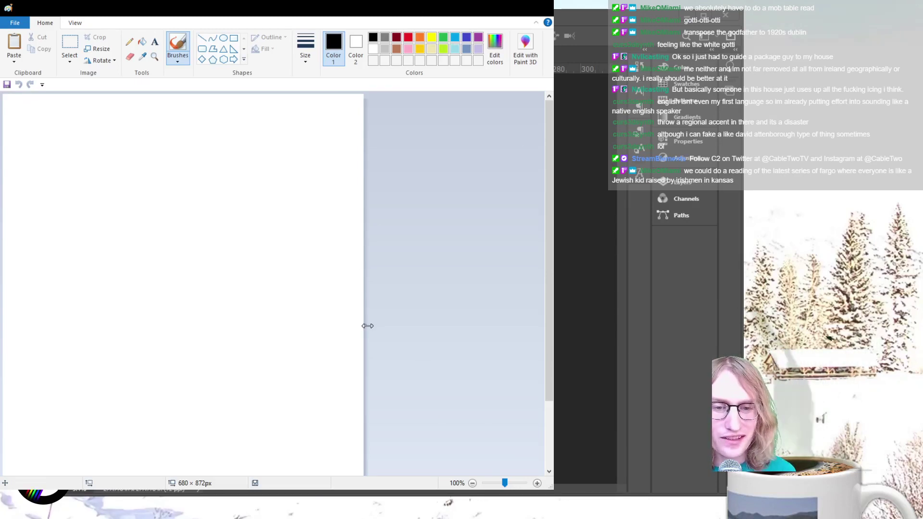
Step: Widen the blank Paint canvas to 930 × 872 px
left_click_drag(365, 326, 497, 336)
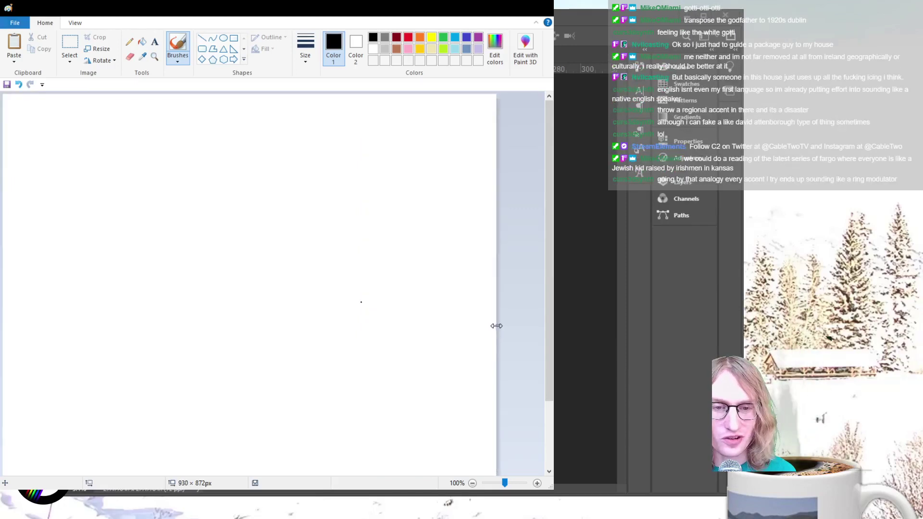
left_click(70, 46)
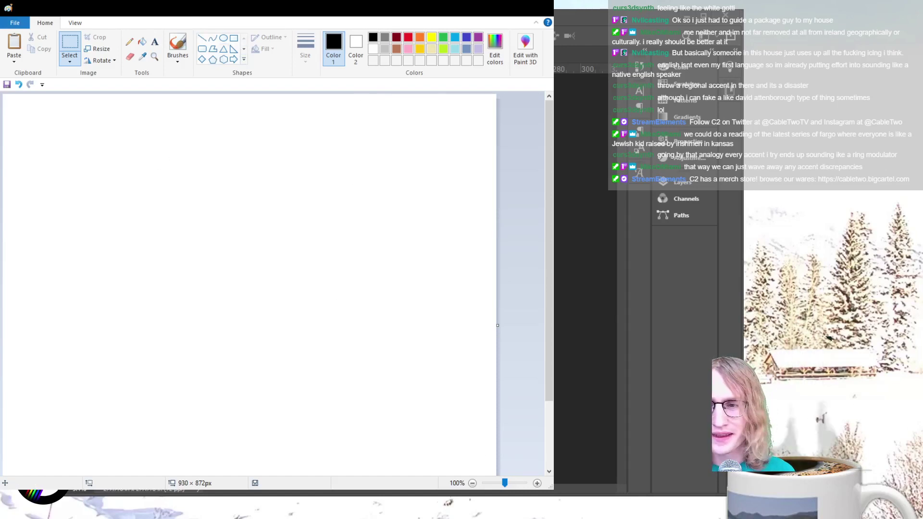
Step: Add the title C2 "WHAT'S ON MY MIND" at size 48 across the canvas
left_click(154, 41)
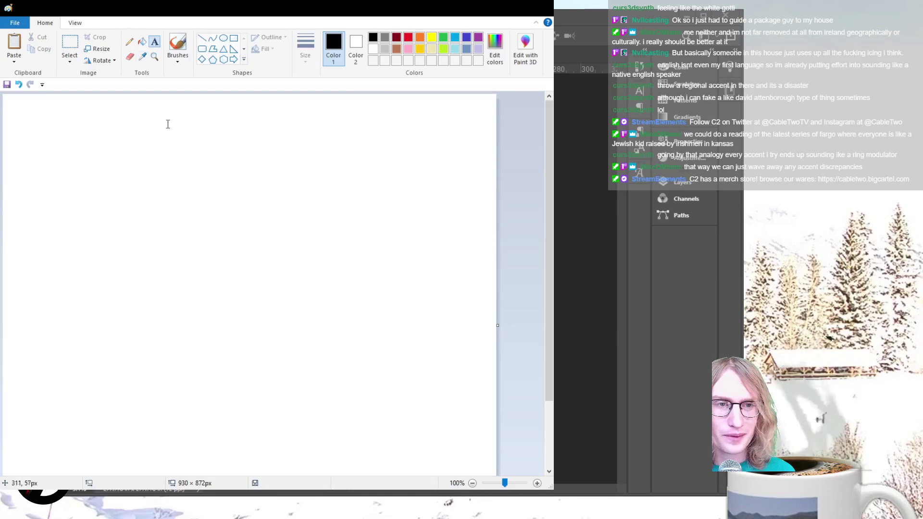
left_click_drag(112, 120, 412, 291)
type("C@")
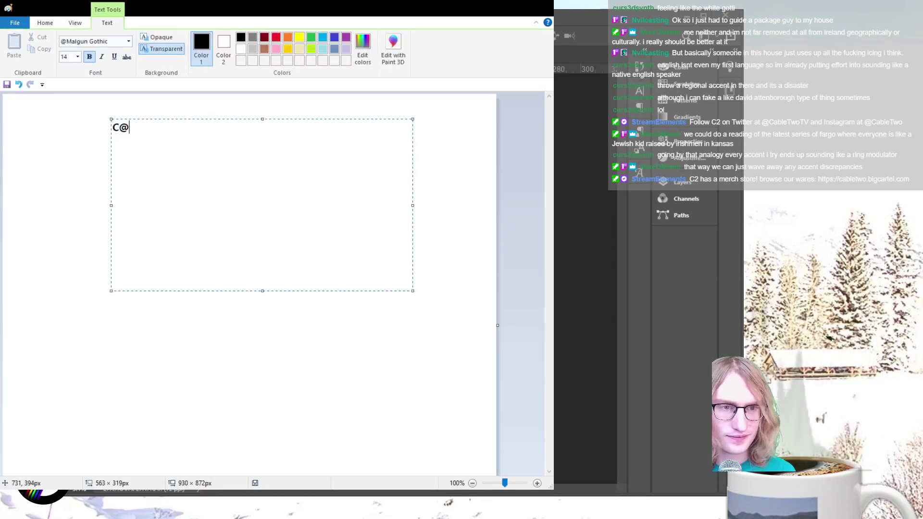
key("BackSpace")
type("2")
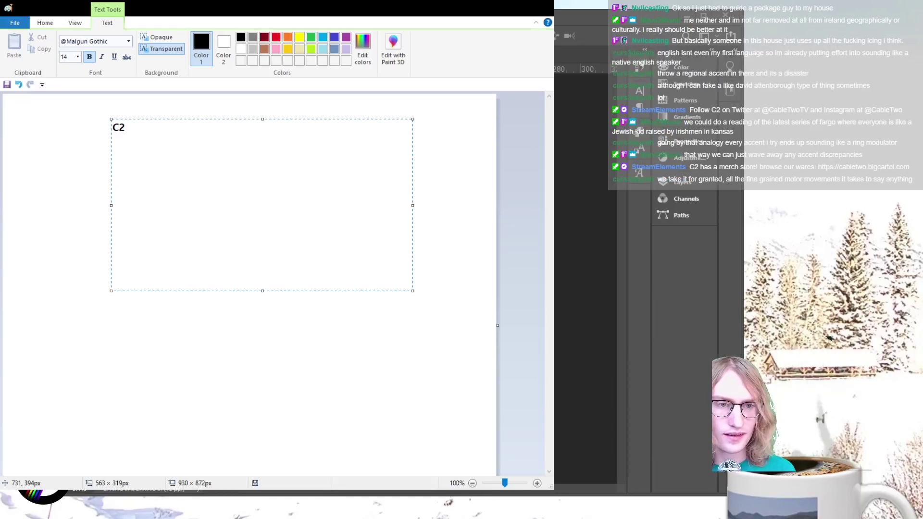
type(" \"STUFF")
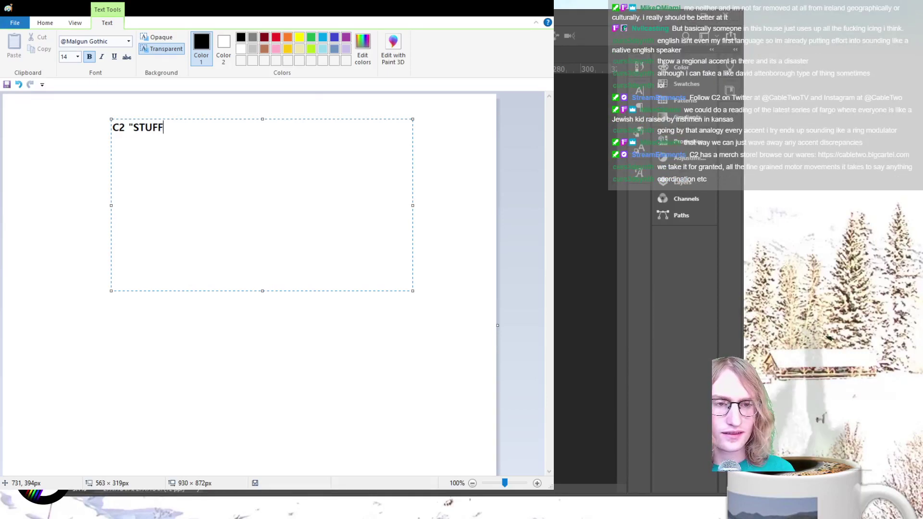
type(" ON MY MIND")
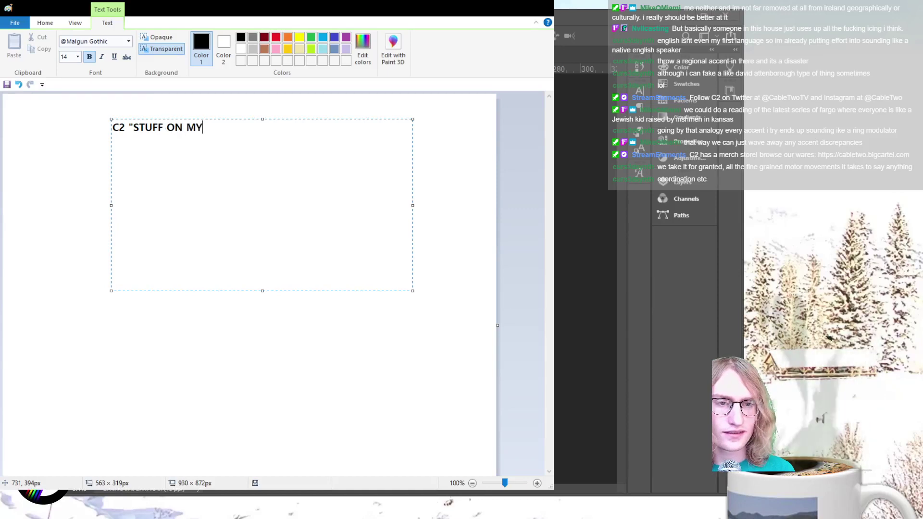
key("BackSpace")
key("BackSpace")
key("BackSpace")
key("BackSpace")
key("BackSpace")
key("BackSpace")
key("BackSpace")
key("BackSpace")
key("BackSpace")
key("BackSpace")
key("BackSpace")
key("BackSpace")
key("BackSpace")
key("BackSpace")
key("BackSpace")
key("BackSpace")
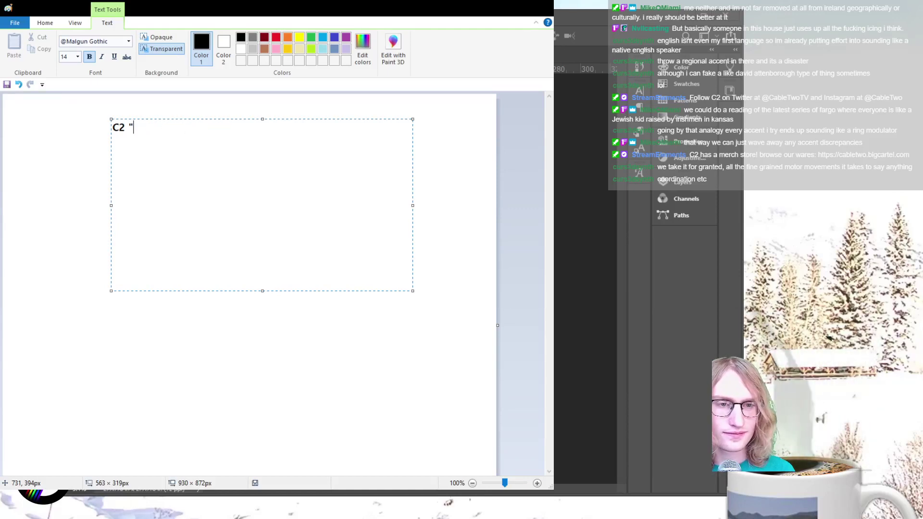
type("WHAT'S ON MY MIND\"")
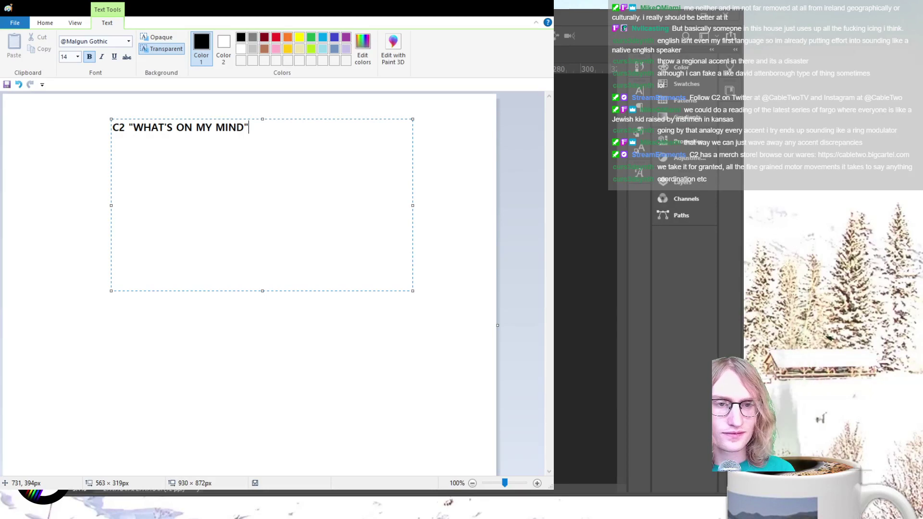
key("ctrl+a")
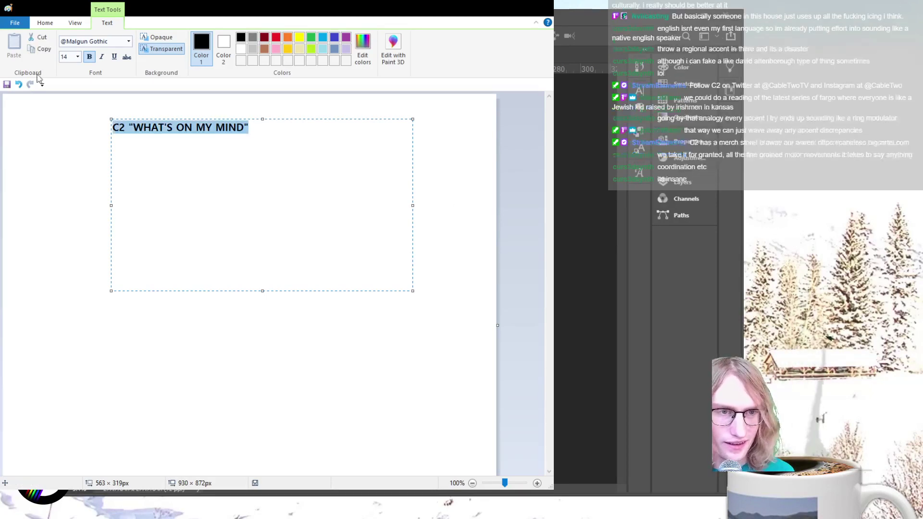
left_click(78, 56)
left_click(70, 200)
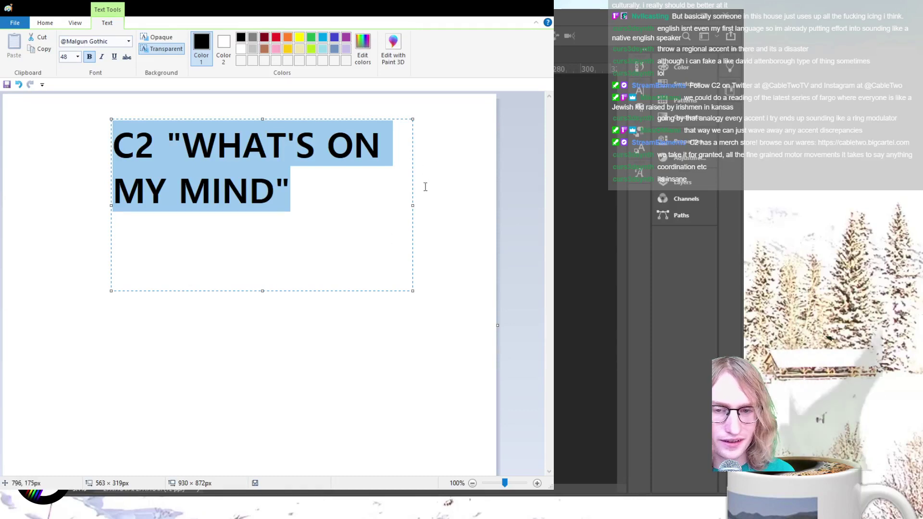
left_click_drag(412, 206, 497, 206)
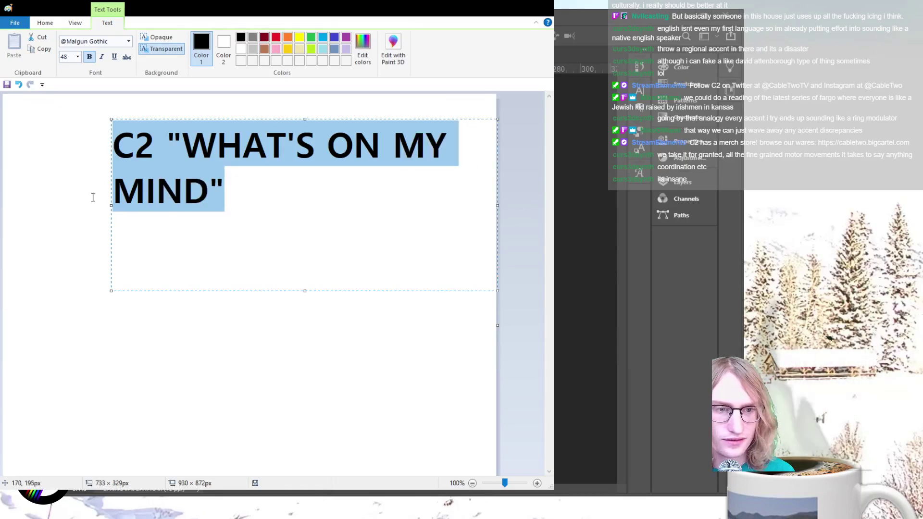
left_click_drag(111, 206, 9, 202)
left_click(247, 336)
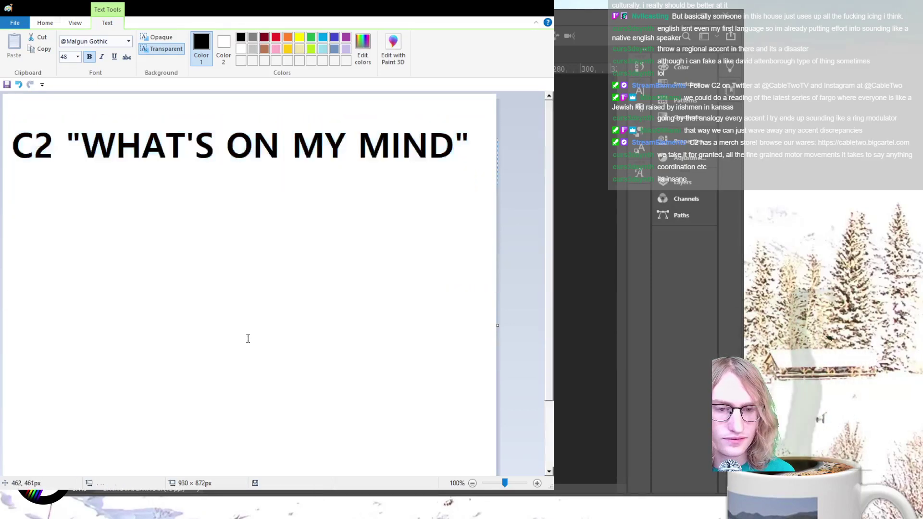
Step: Shrink the title and centre it along the top of the canvas
left_click(69, 48)
left_click_drag(7, 113, 472, 178)
left_click_drag(240, 113, 240, 133)
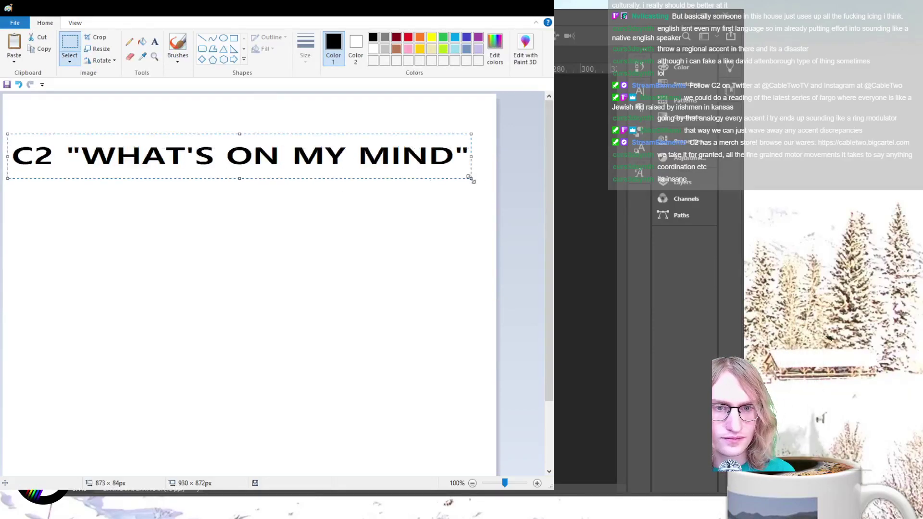
left_click_drag(473, 156, 105, 149)
left_click_drag(14, 139, 153, 93)
left_click_drag(164, 125, 40, 172)
left_click_drag(96, 170, 179, 130)
left_click(379, 210)
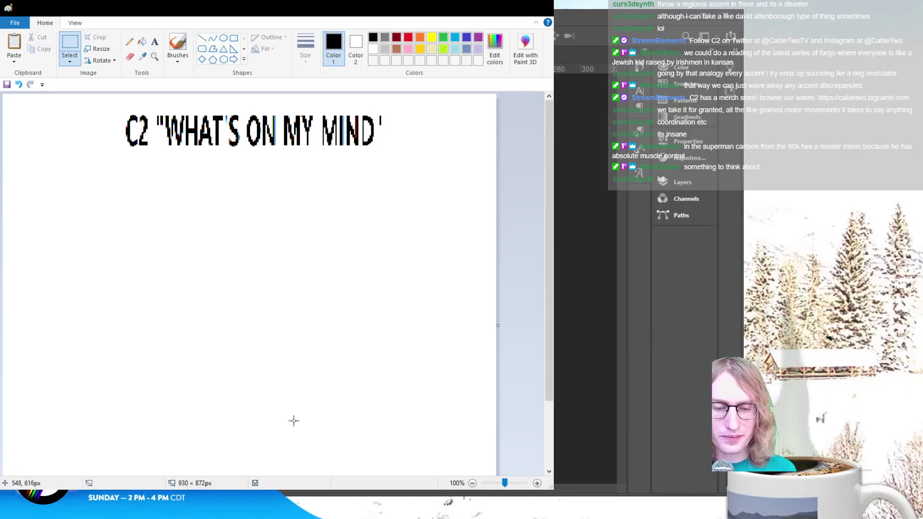
left_click(154, 44)
left_click_drag(86, 211, 408, 388)
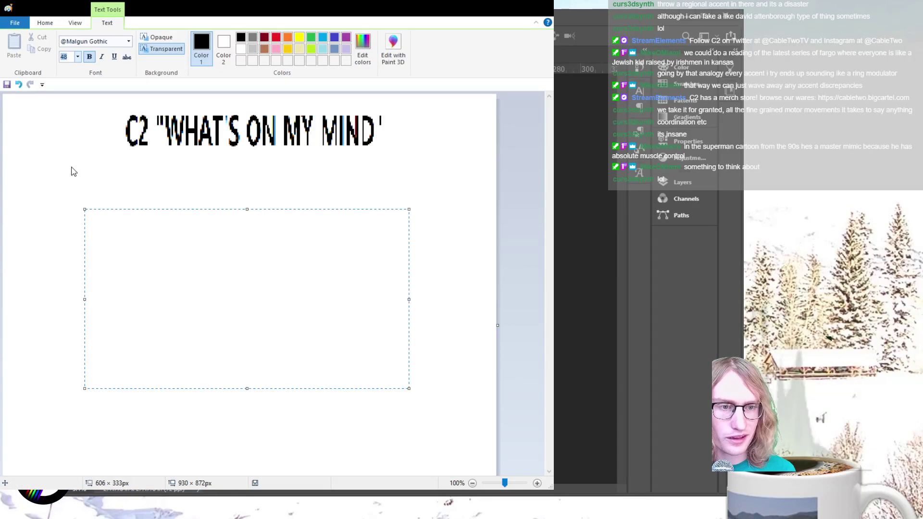
type("24")
key("shift+Tab")
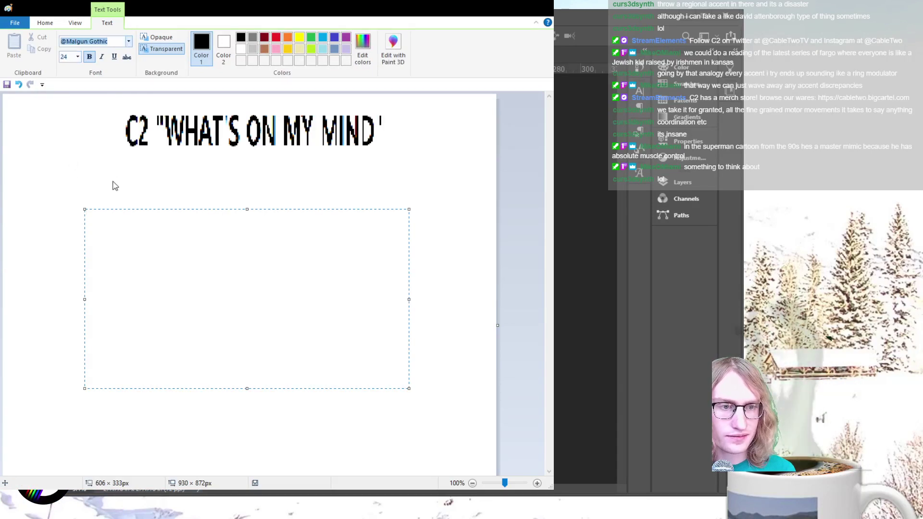
type("@MS")
key("Return")
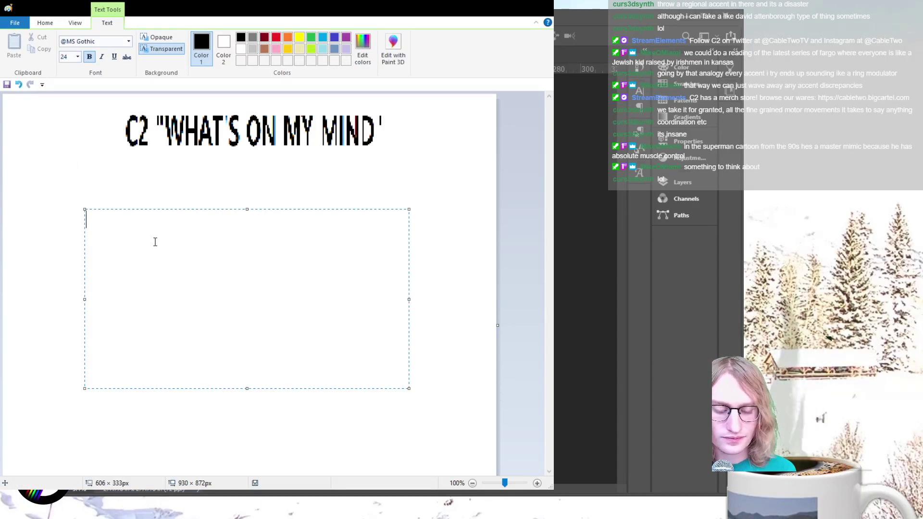
Step: Type the notes '-gotta do an alert box' and '-update "the bug"'
type("-alert bo")
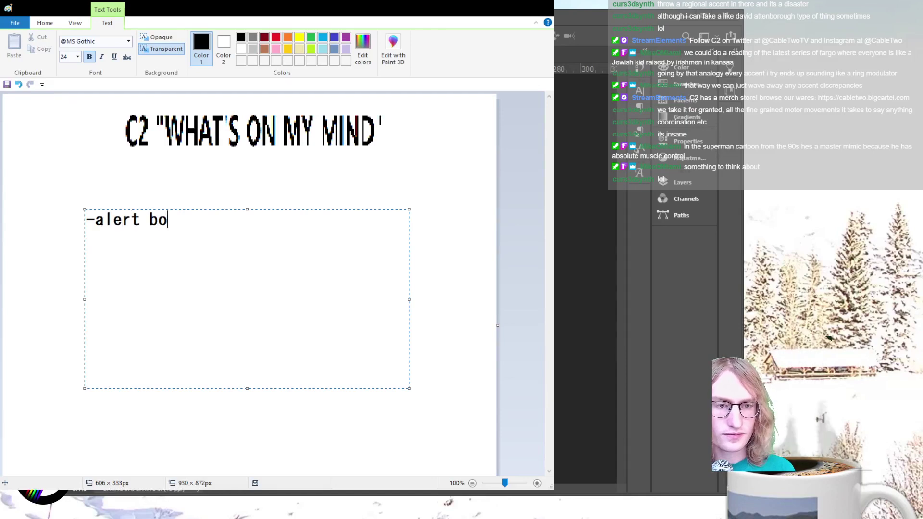
type("x")
key("Return")
type("-")
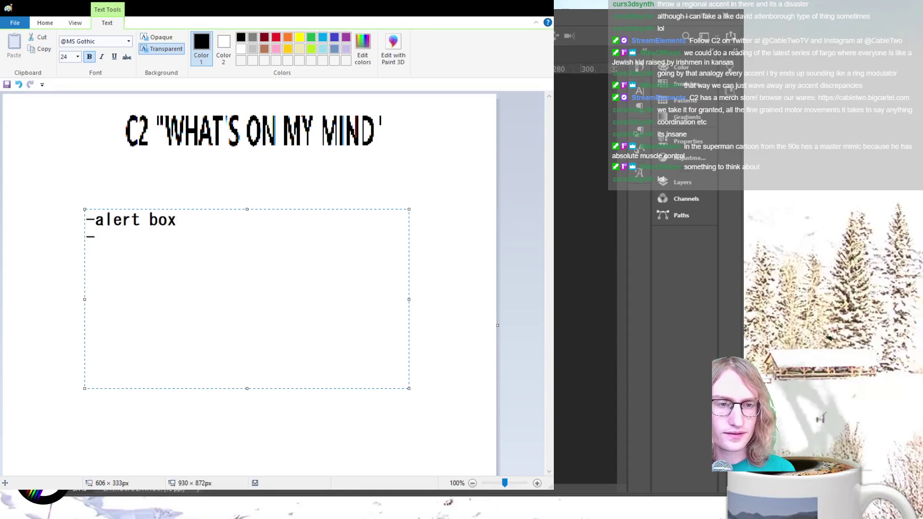
left_click(95, 220)
type("gotta do an")
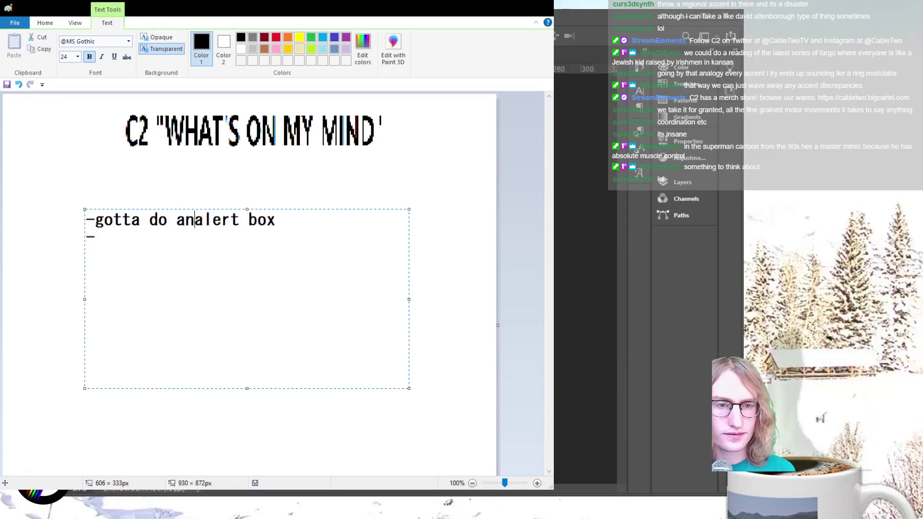
left_click(95, 236)
type("c")
key("BackSpace")
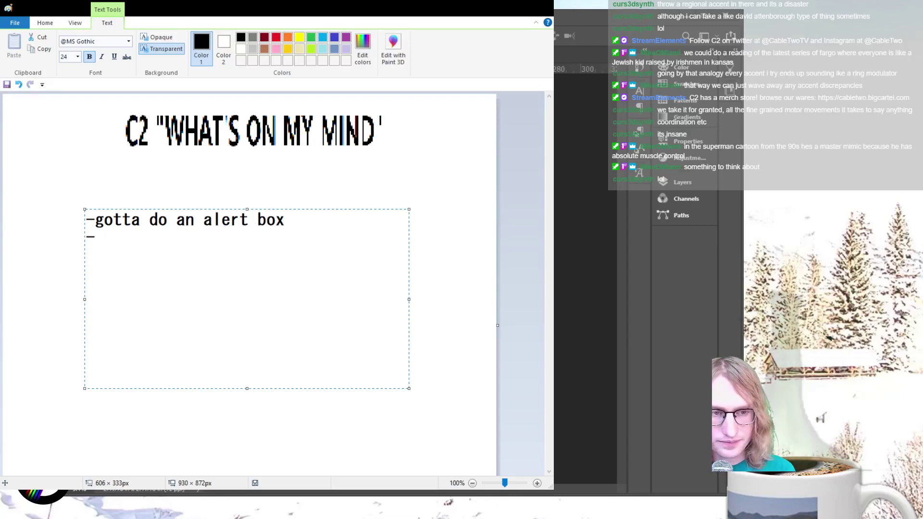
type("bug")
key("Left")
key("Left")
key("Left")
type("up")
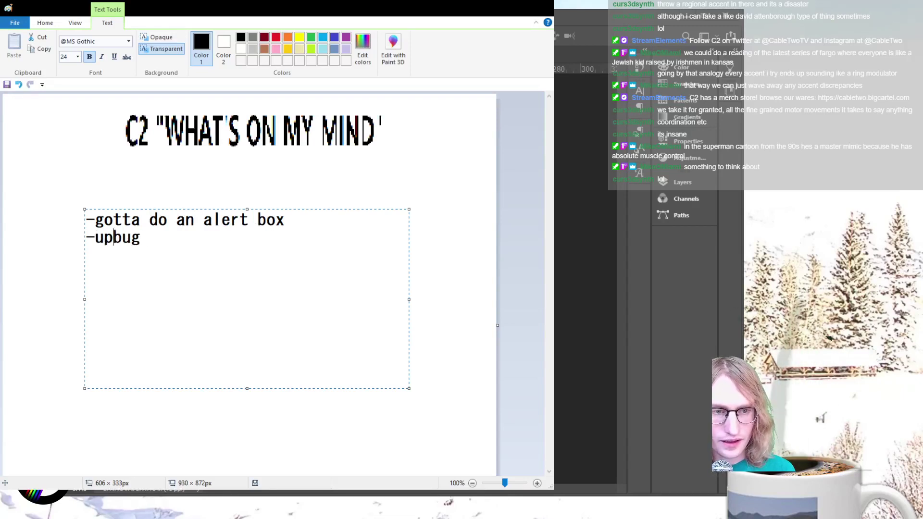
type("date \"thge")
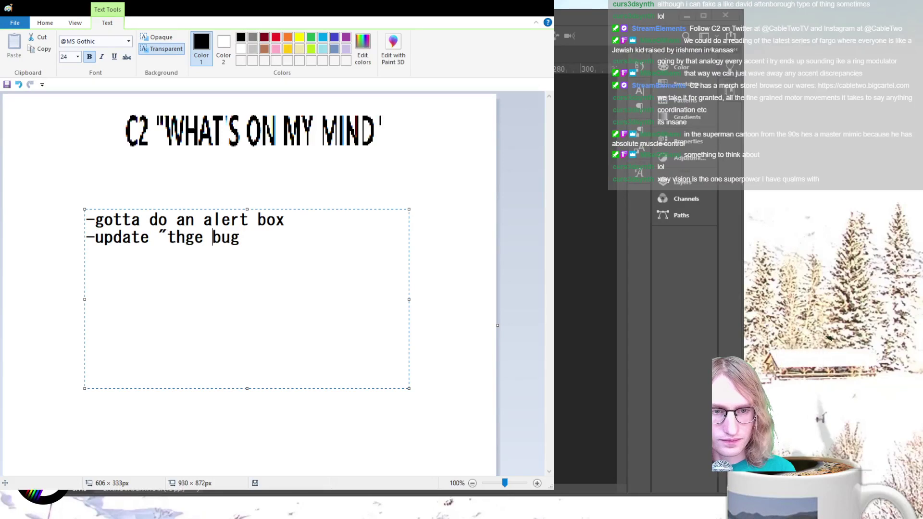
key("BackSpace")
key("BackSpace")
key("BackSpace")
type("e")
key("End")
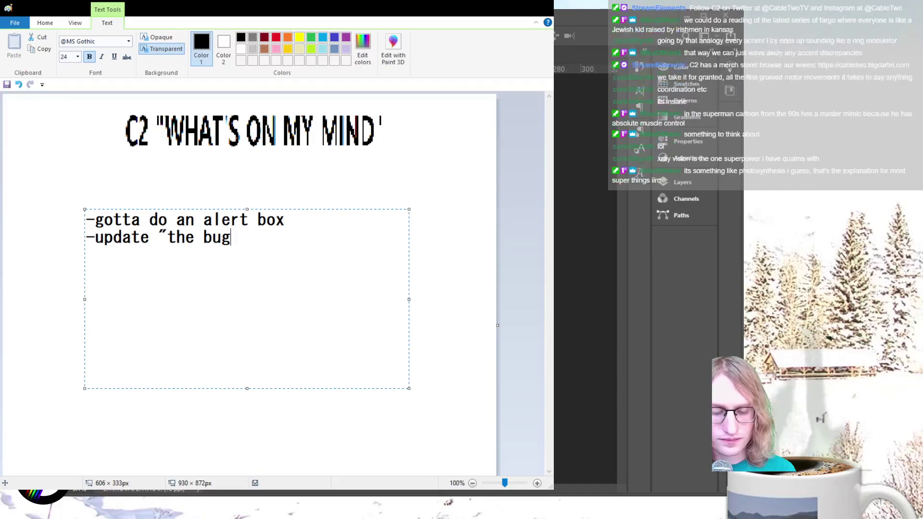
type("\"")
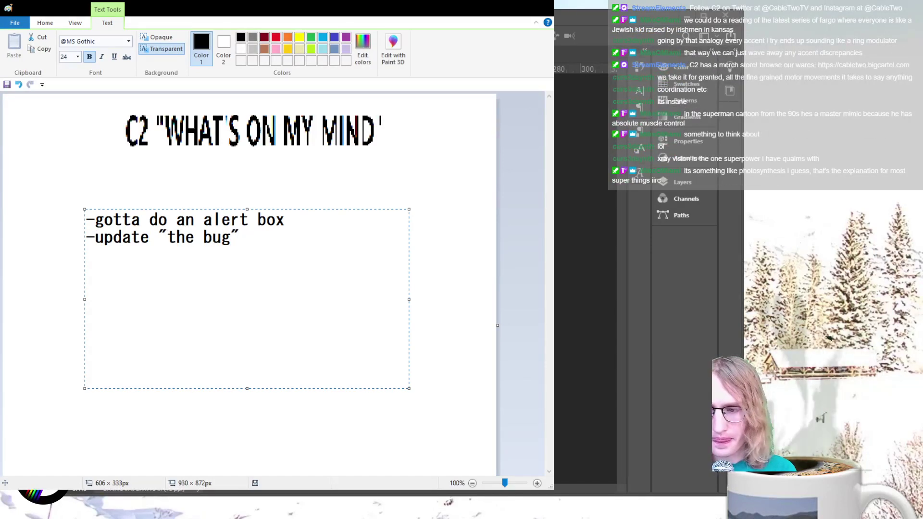
key("Return")
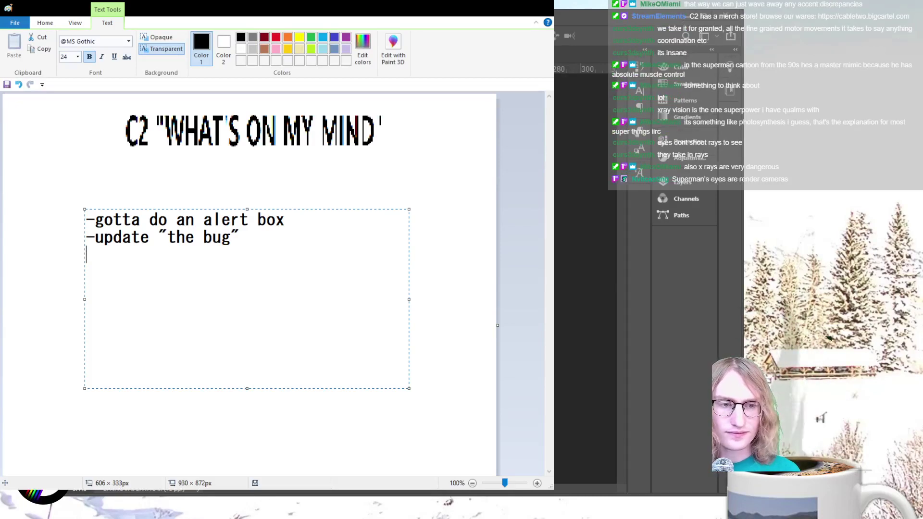
Step: Start an indented sub-point reading '>w/ coffee.sip'
key("Return")
type(">")
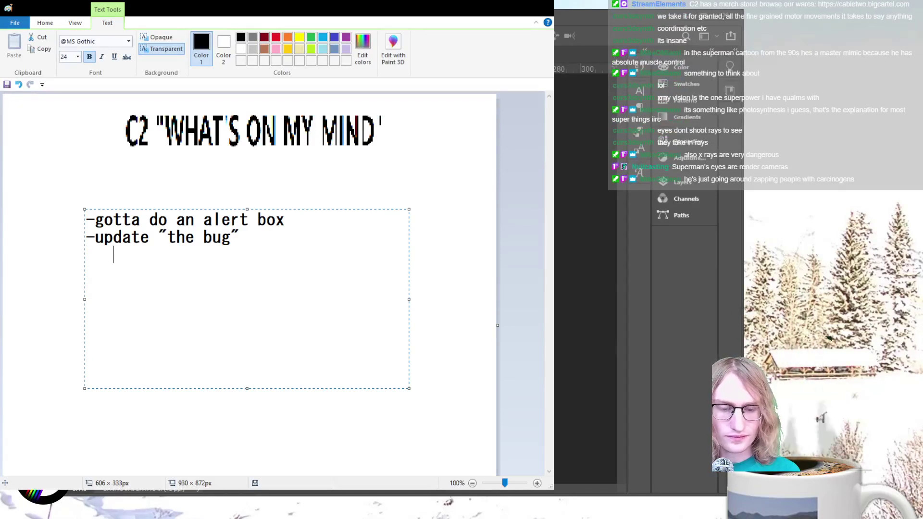
key("BackSpace")
type("wug")
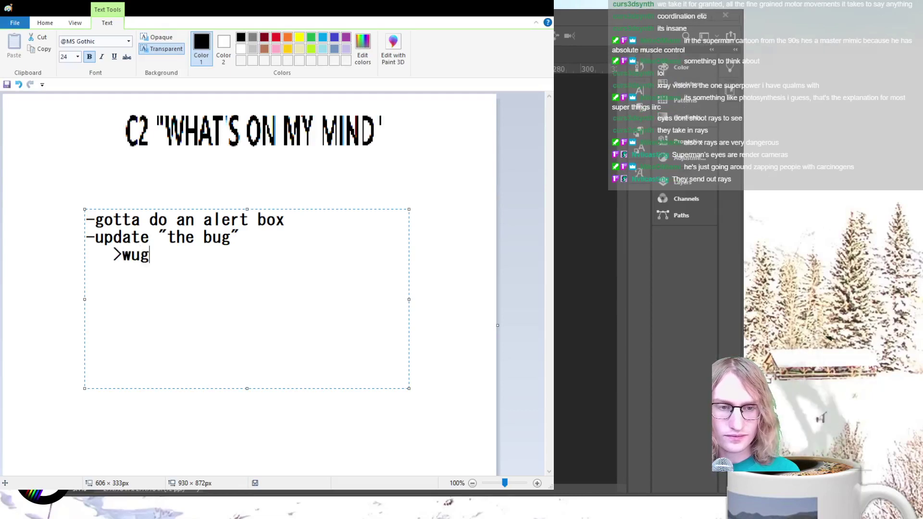
key("BackSpace")
key("BackSpace")
type("/")
key("BackSpace")
key("BackSpace")
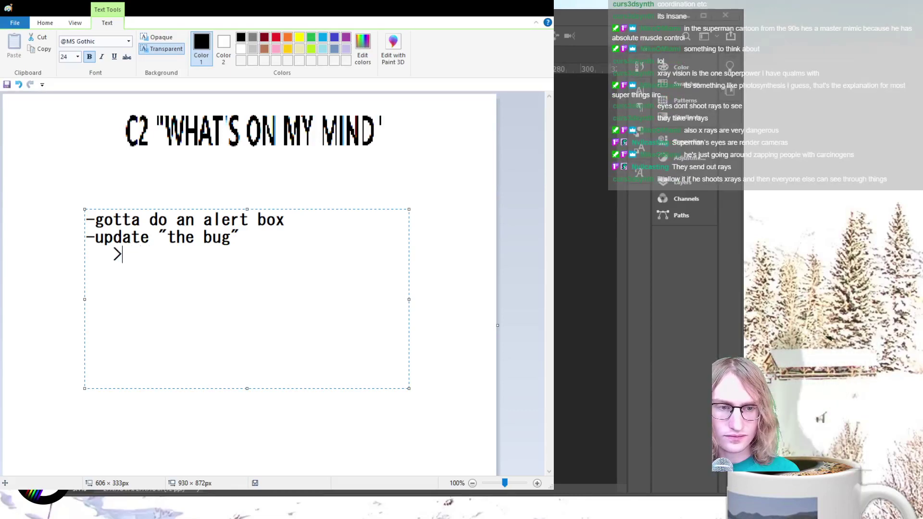
type("//")
key("BackSpace")
key("BackSpace")
type("w/ ")
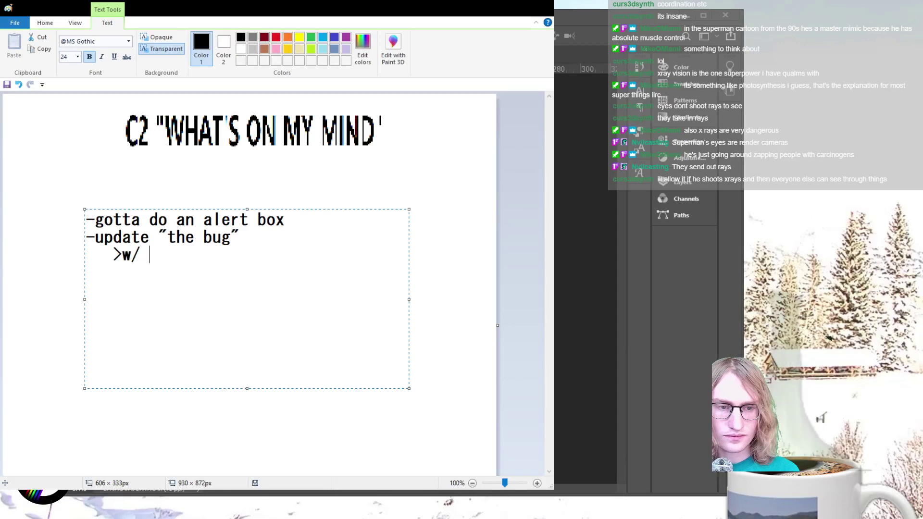
type("coffee.sui")
key("BackSpace")
key("BackSpace")
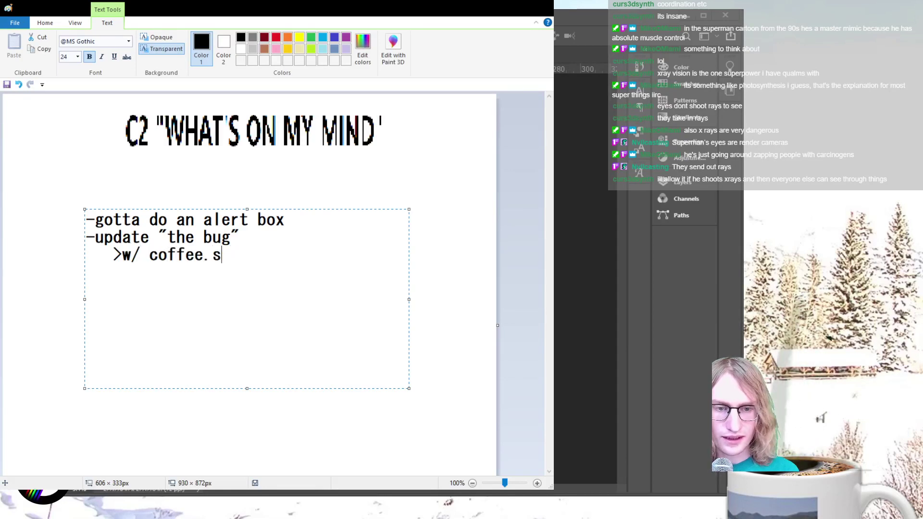
type("ip")
Step: Extend the sub-point with 'empty jar, drive in, TVillage, RA,'
key("Return")
type(">")
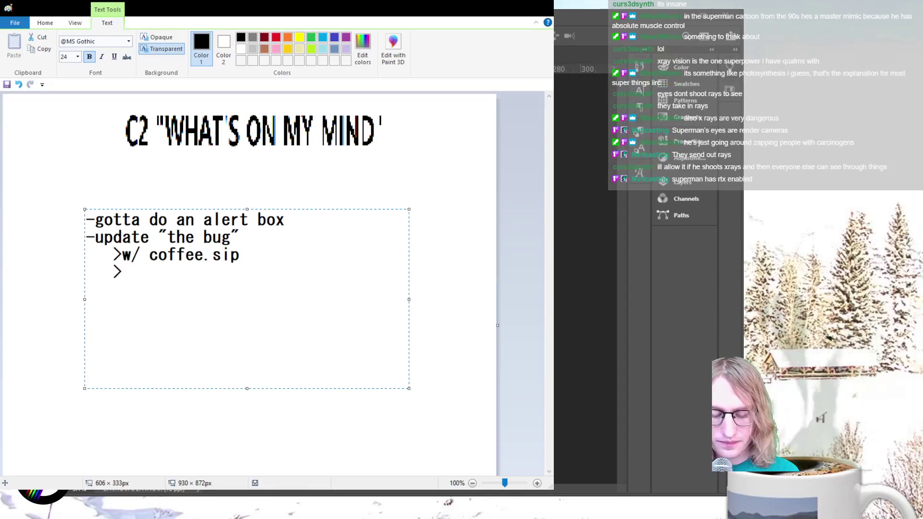
type("empty jar")
key("Left")
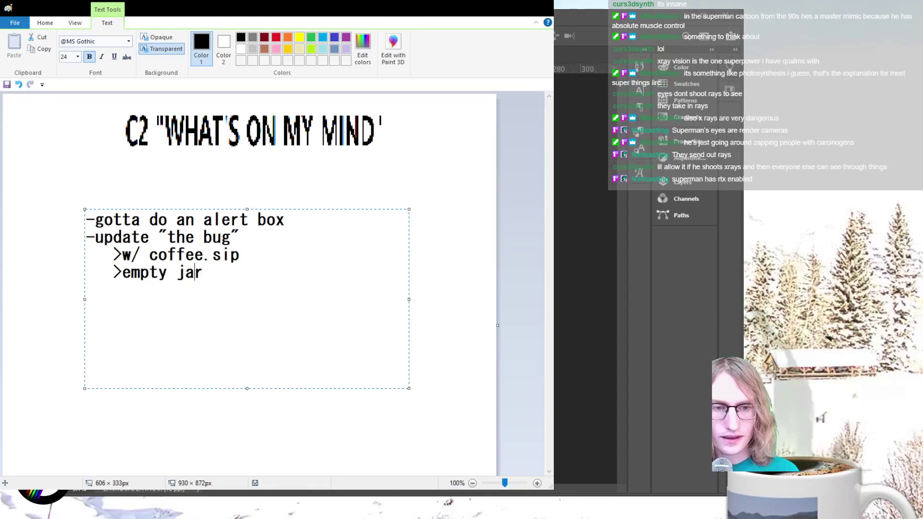
key("Right")
key("BackSpace")
key("BackSpace")
key("BackSpace")
key("BackSpace")
key("BackSpace")
key("BackSpace")
key("BackSpace")
key("BackSpace")
key("BackSpace")
key("BackSpace")
key("BackSpace")
key("BackSpace")
key("BackSpace")
key("BackSpace")
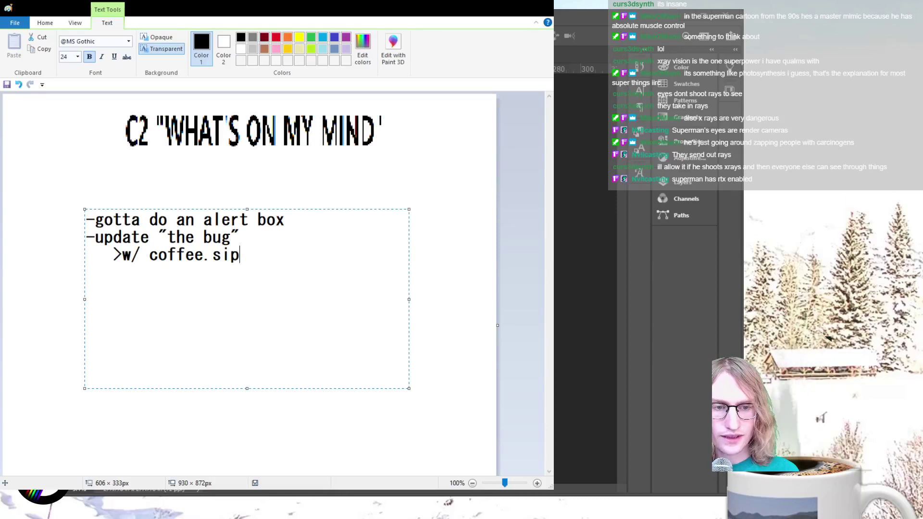
type(", empty jar,")
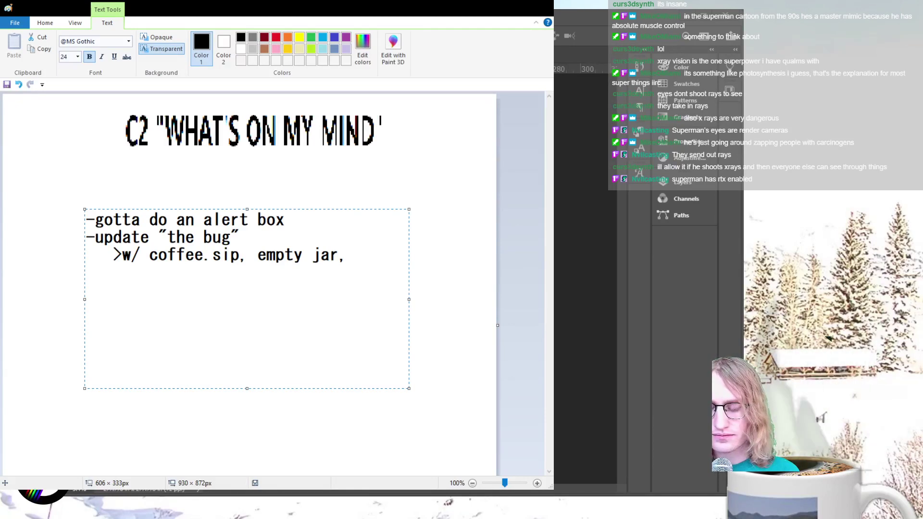
type("       drive in??")
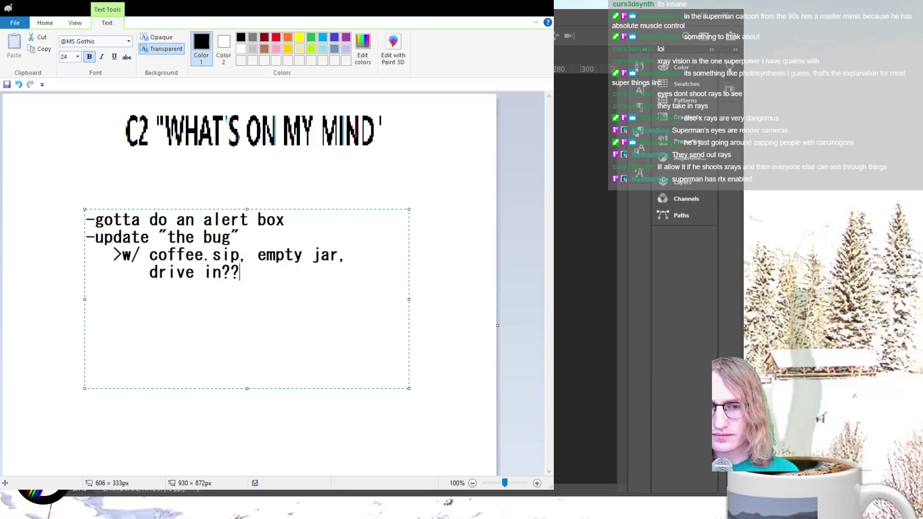
key("BackSpace")
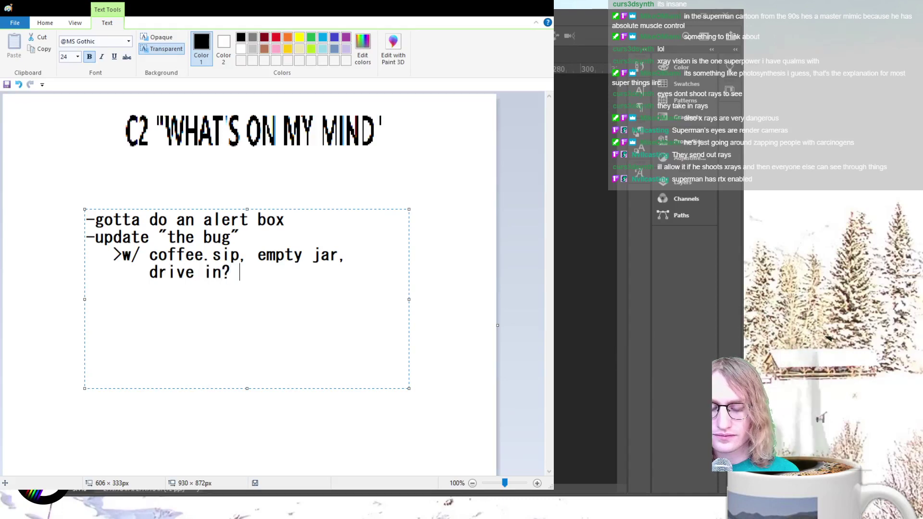
type("TVillage,")
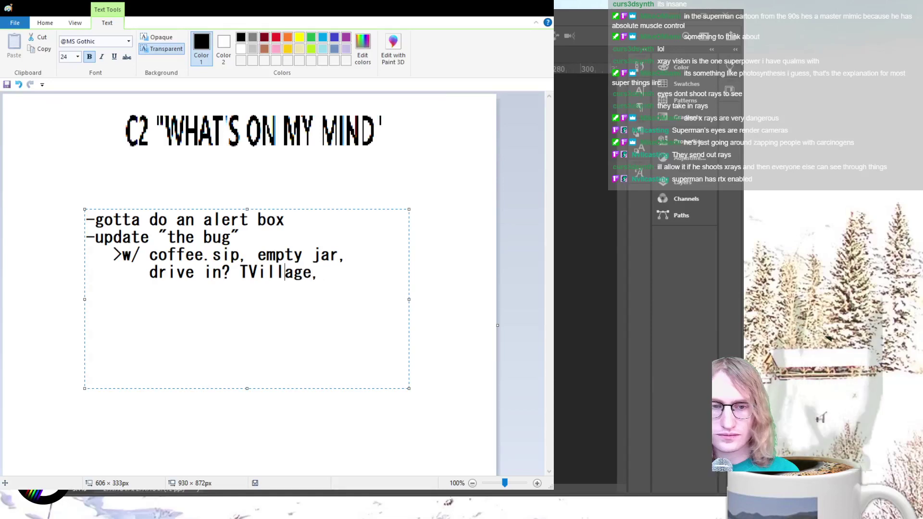
key("Left")
key("Left")
key("Left")
key("Left")
key("Left")
key("Left")
key("Left")
key("Left")
key("Left")
key("Left")
key("Left")
key("BackSpace")
type(",")
key("Right")
key("Right")
key("Right")
key("Right")
key("Right")
key("Right")
key("Right")
key("Right")
key("Right")
key("Right")
key("Right")
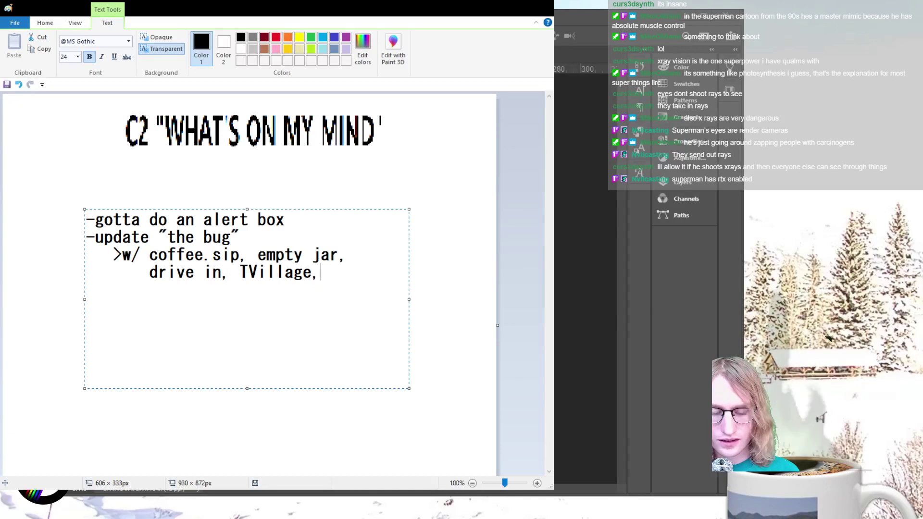
type("RA,")
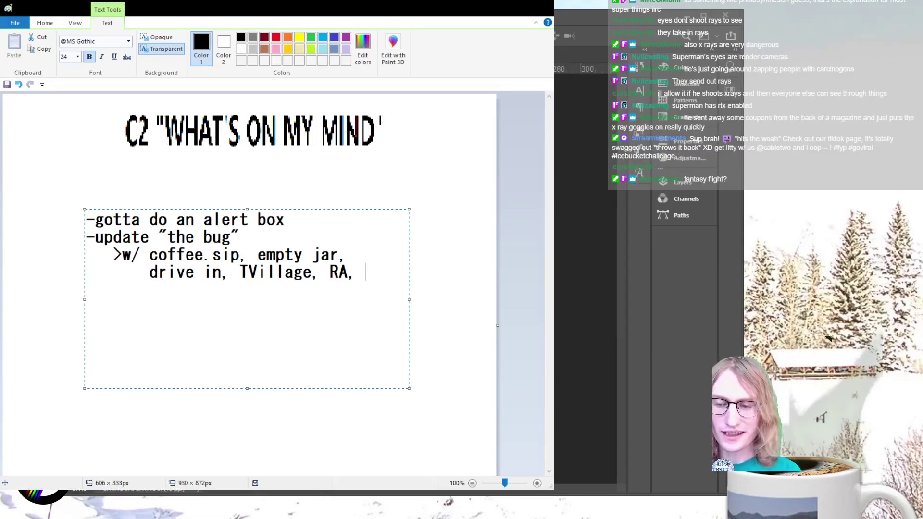
Step: Append 'arby party,' to the bug sub-point list
type("FF")
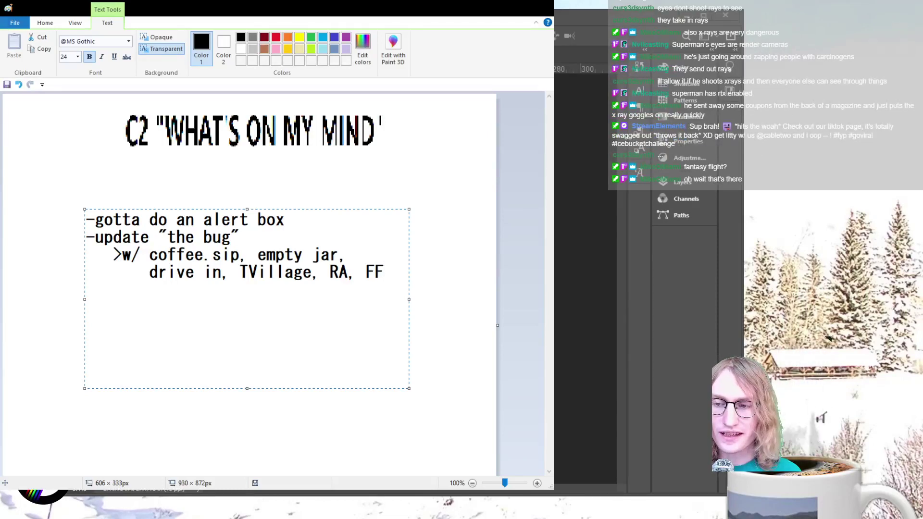
key("BackSpace")
key("BackSpace")
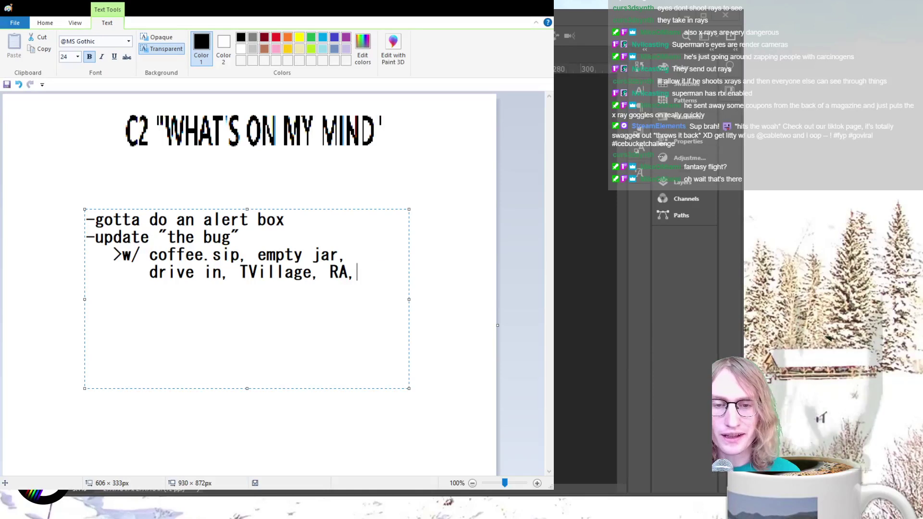
key("BackSpace")
key("BackSpace")
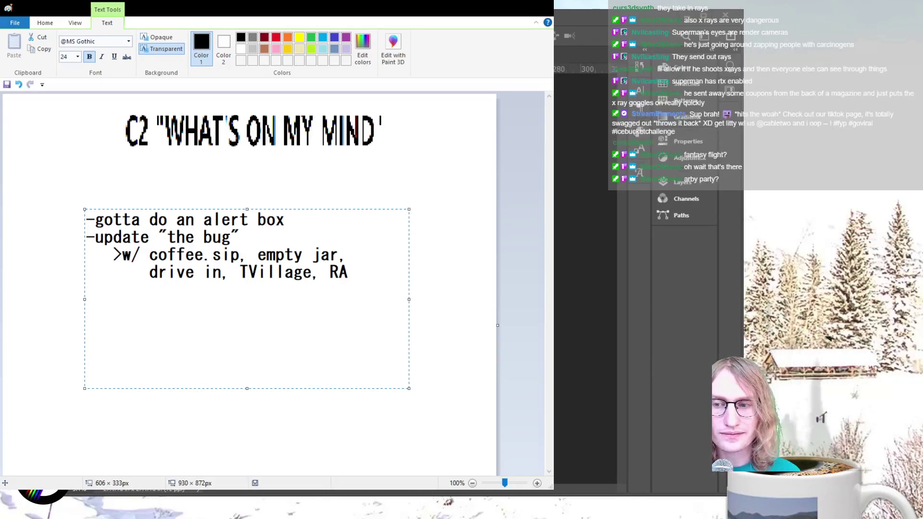
type("arby party,")
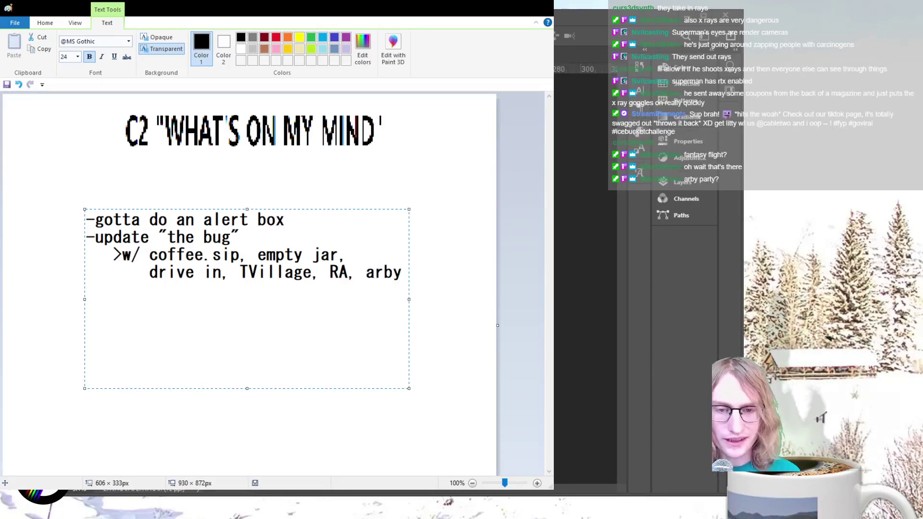
key("Left")
key("Left")
key("Left")
key("Left")
key("Left")
key("Left")
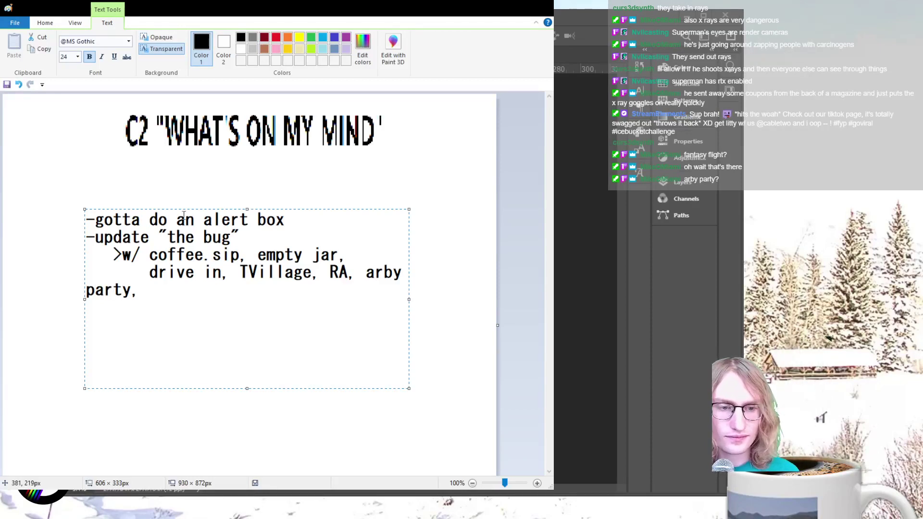
left_click(102, 289)
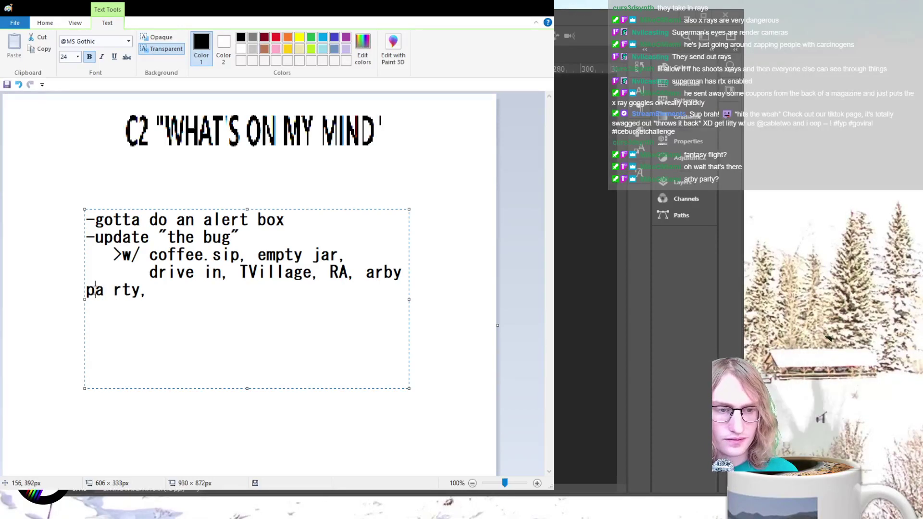
type("pa")
key("Left")
key("Left")
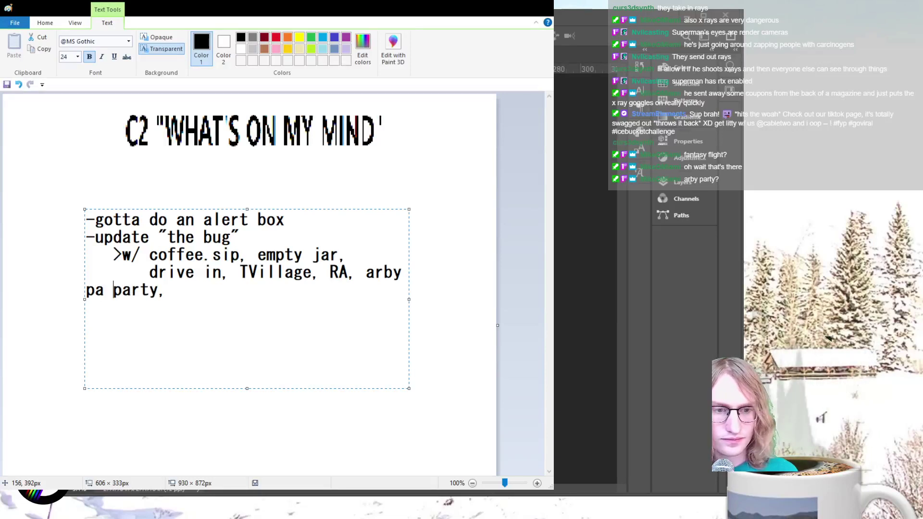
key("BackSpace")
key("BackSpace")
key("BackSpace")
key("Right")
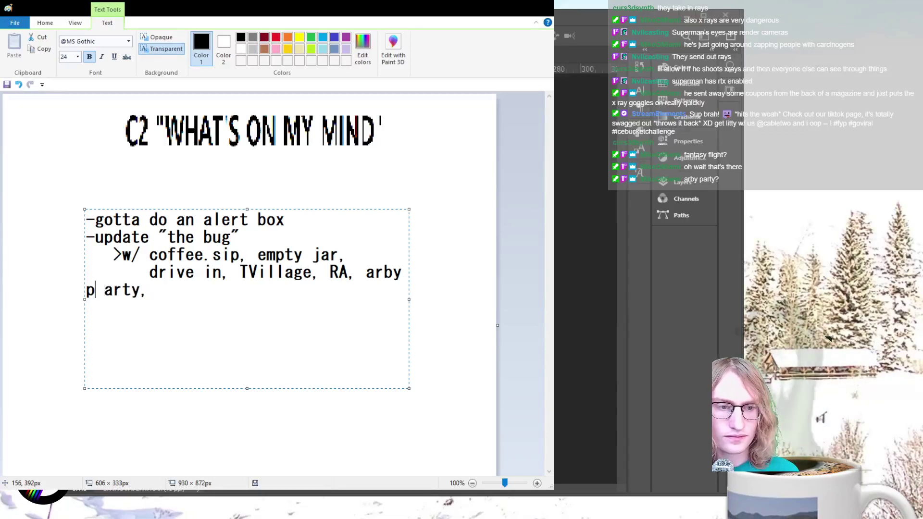
type("p")
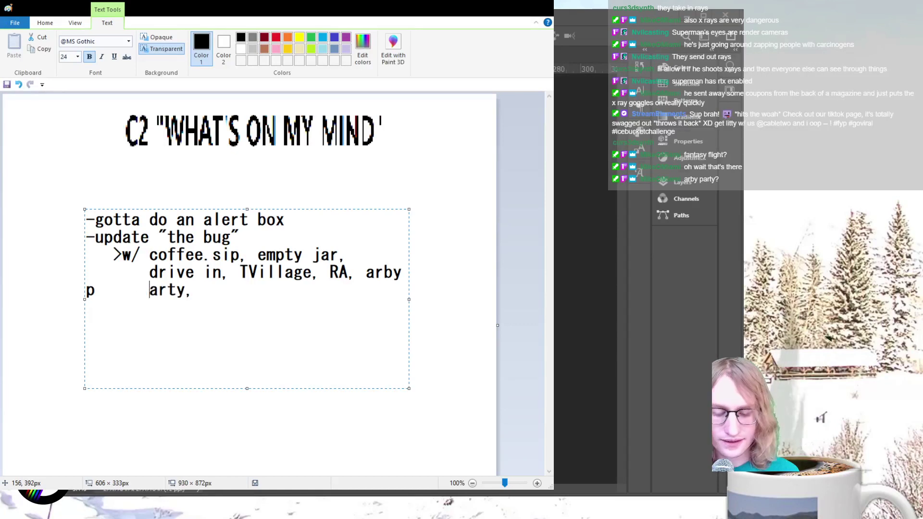
key("Right")
key("Right")
key("Right")
key("Right")
key("Right")
Step: Add a 'log on w' entry with the collaborator's name and handle
key("Return")
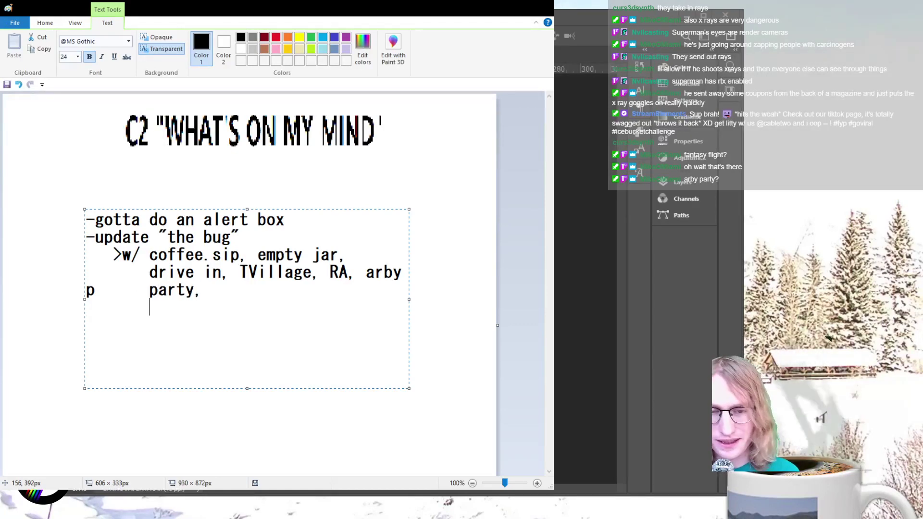
key("BackSpace")
key("BackSpace")
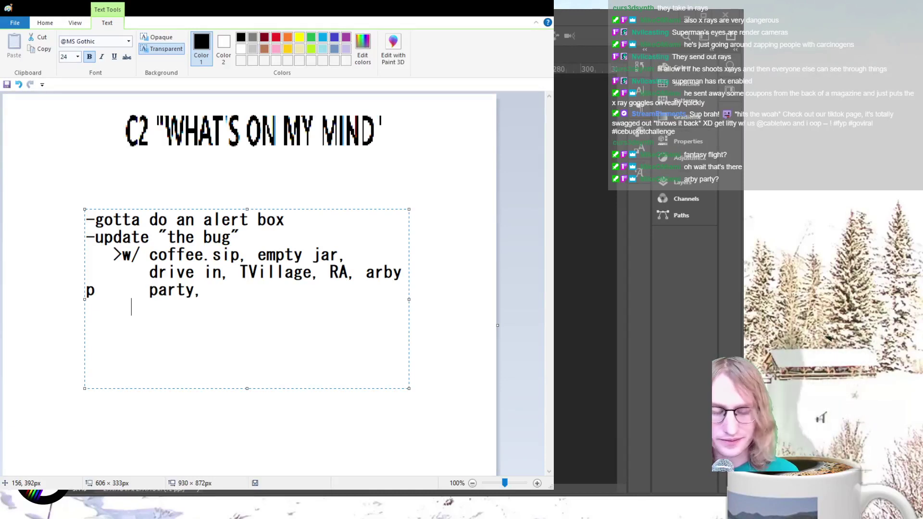
key("BackSpace")
key("BackSpace")
key("BackSpace")
key("BackSpace")
key("BackSpace")
key("BackSpace")
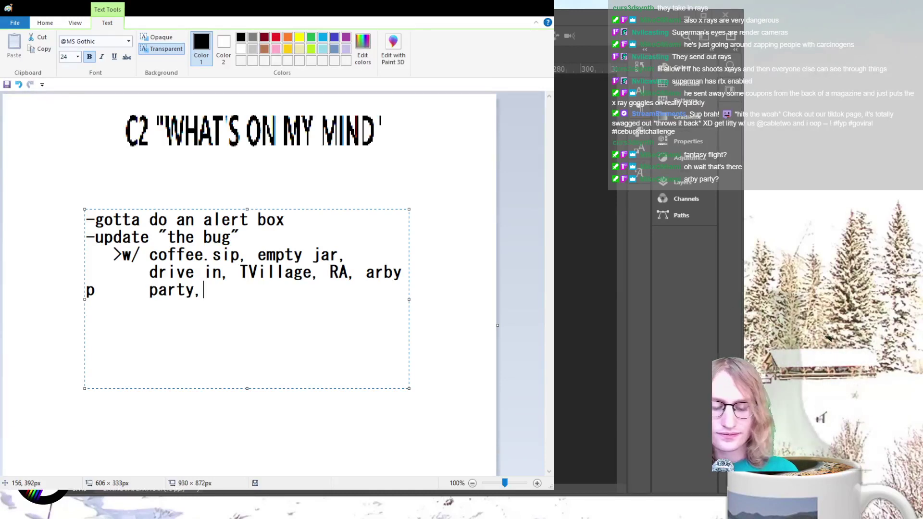
type("greg")
key("Left")
key("Left")
key("Left")
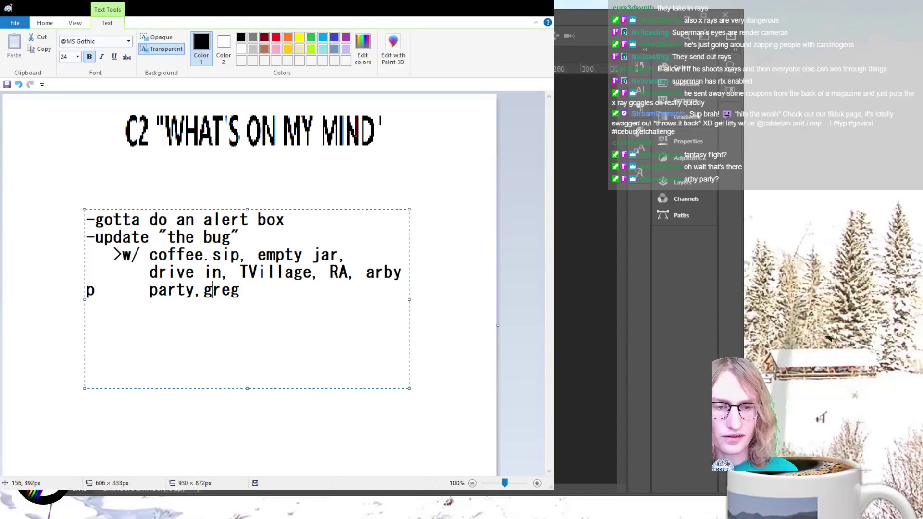
key("Left")
type("log on w")
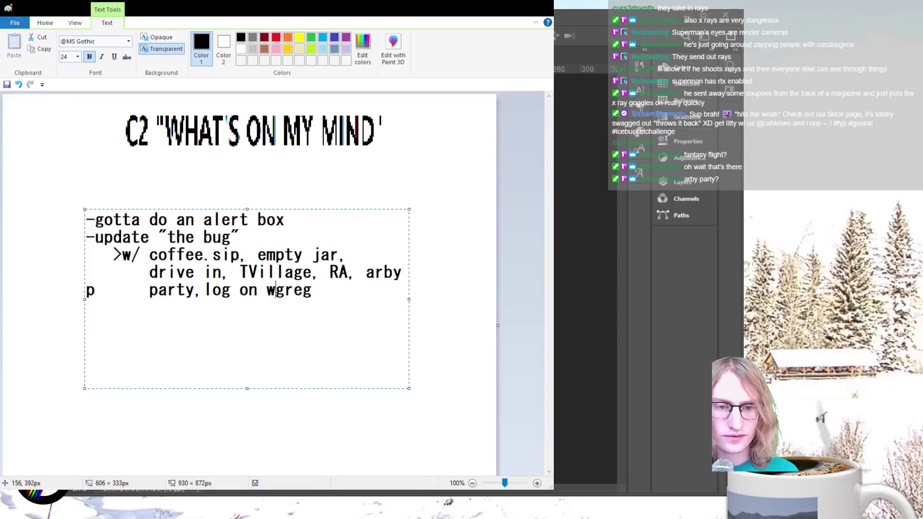
type("/")
key("BackSpace")
key("BackSpace")
key("Right")
key("Right")
key("Right")
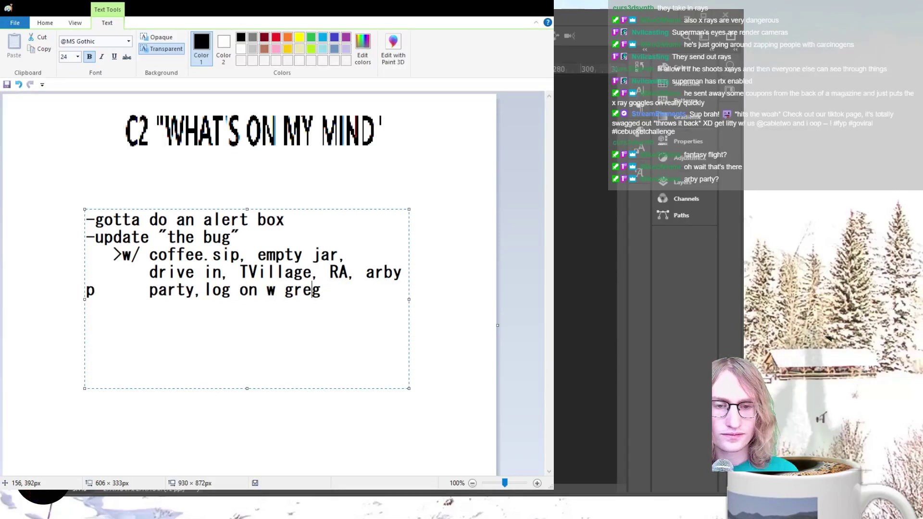
key("Right")
type(", L")
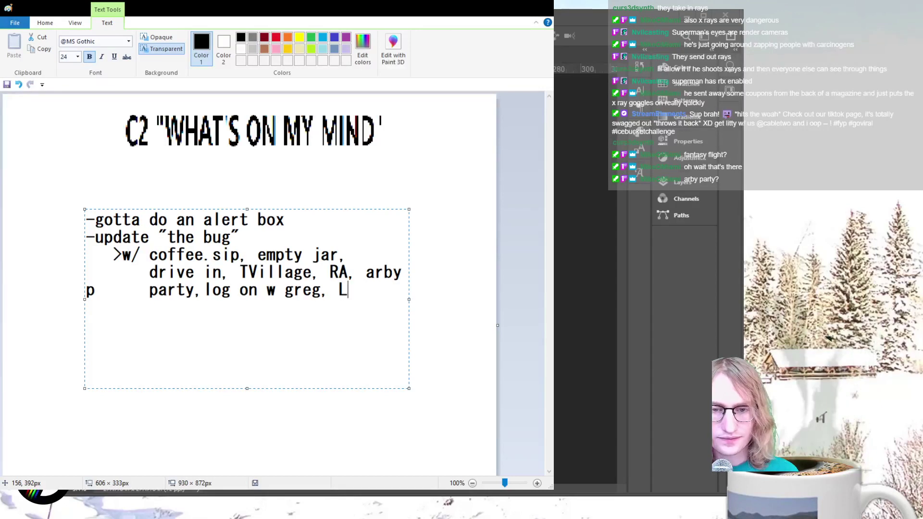
type("3F3")
key("BackSpace")
type("Fe")
key("BackSpace")
type("3")
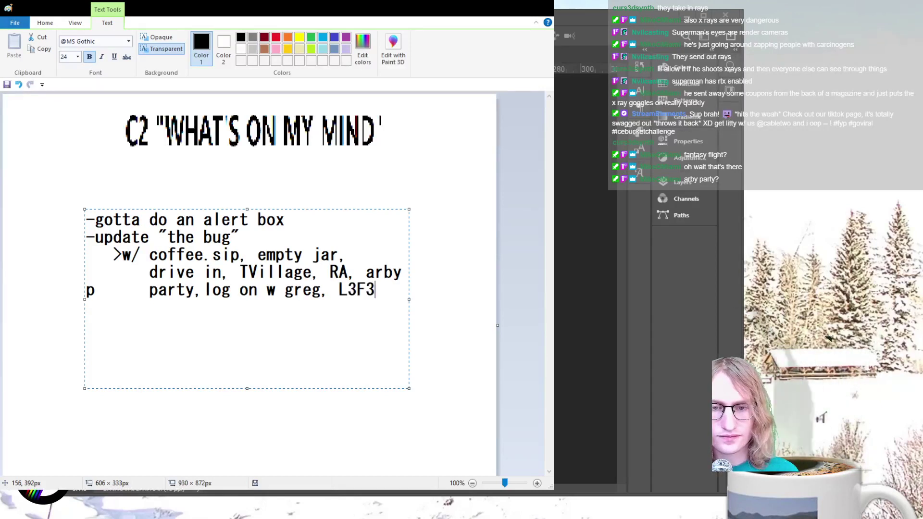
type("b.")
key("BackSpace")
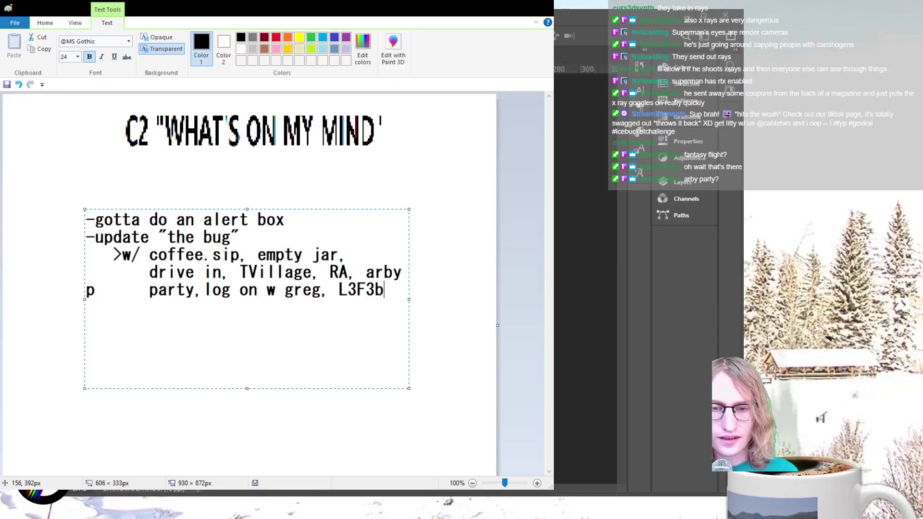
type(",")
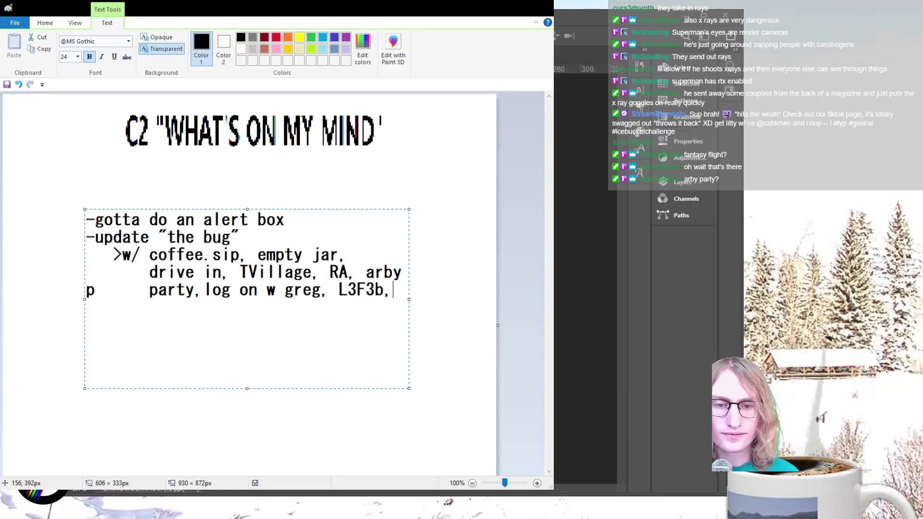
type("d")
key("BackSpace")
key("BackSpace")
key("BackSpace")
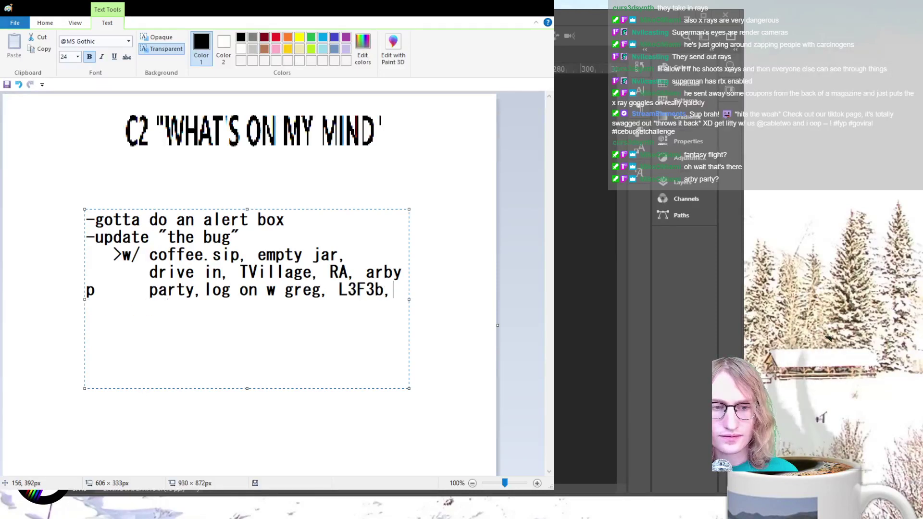
key("BackSpace")
type(",")
key("BackSpace")
type(",")
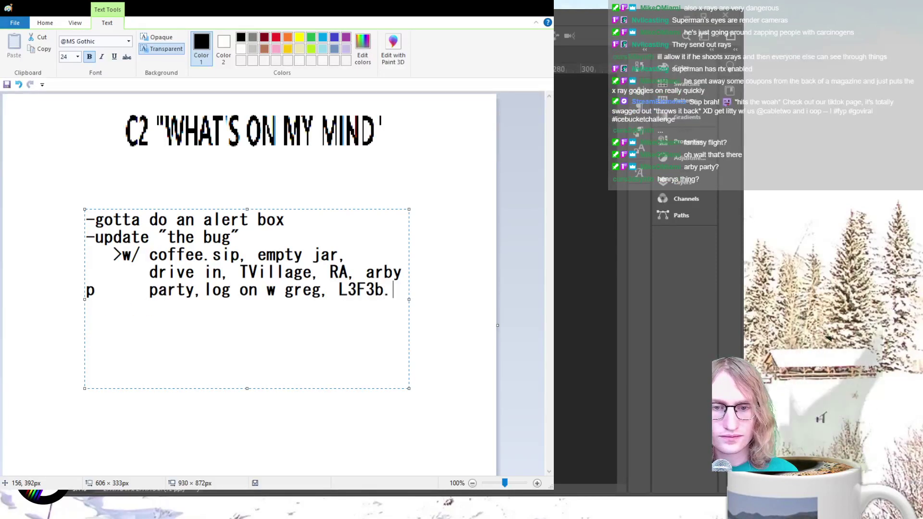
key("BackSpace")
type(",")
Step: Type a repeated drive-in entry, then remove it to leave a blank line
key("Return")
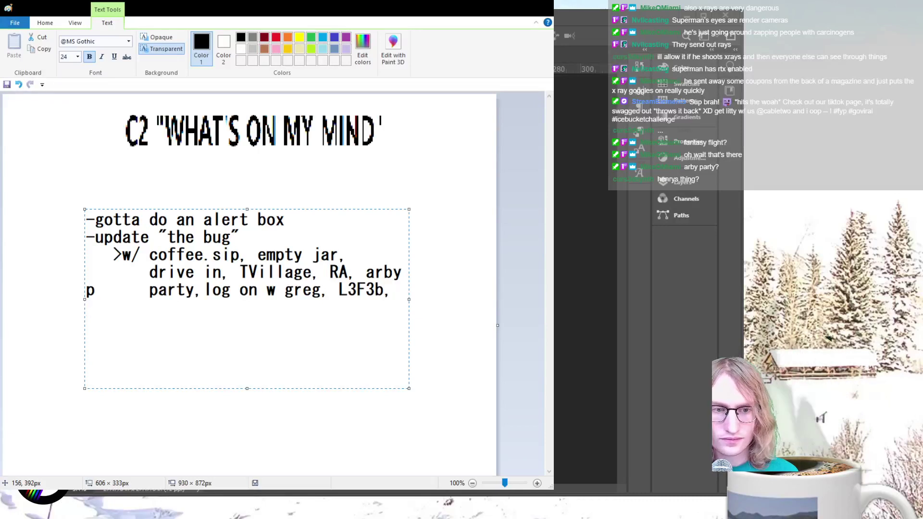
type("drive-in")
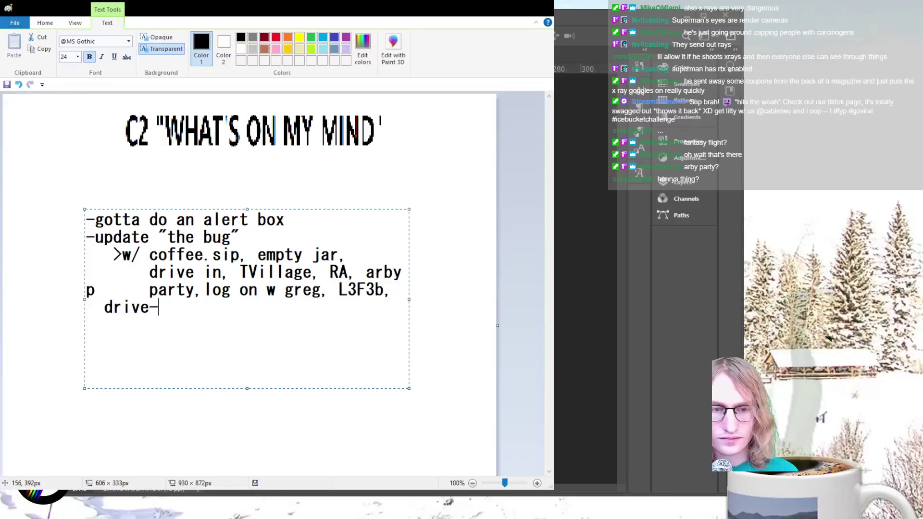
key("Left")
key("Left")
key("Left")
key("Left")
key("Left")
key("Left")
key("Left")
key("Left")
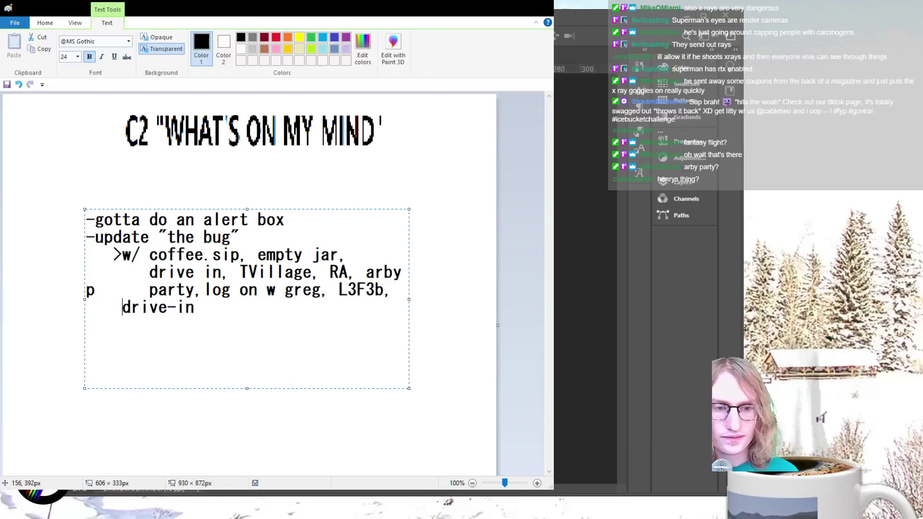
key("Right")
key("Right")
key("Right")
key("Right")
key("Right")
key("Right")
key("Right")
key("Right")
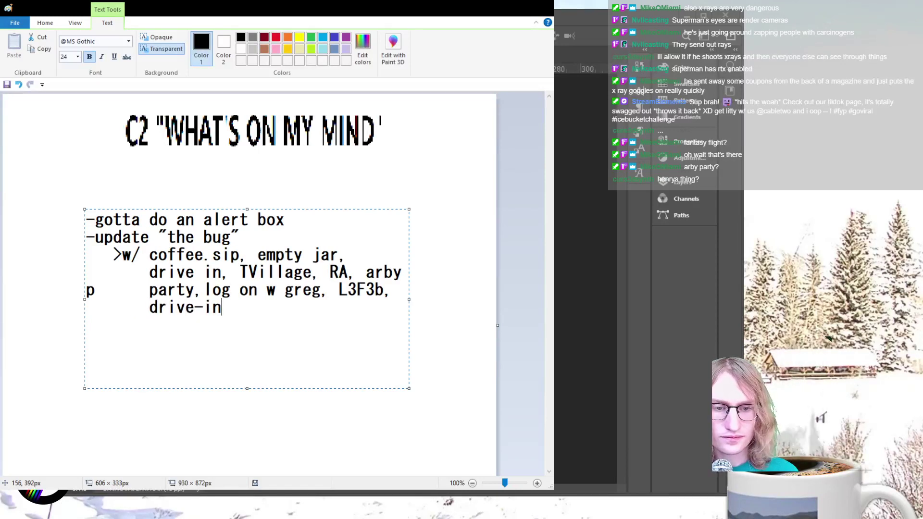
type(",")
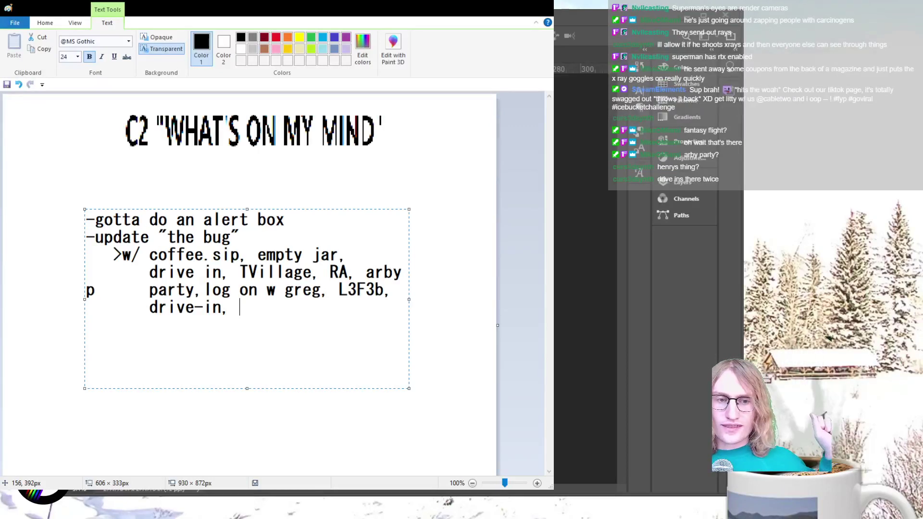
key("Left")
key("Left")
key("BackSpace")
key("BackSpace")
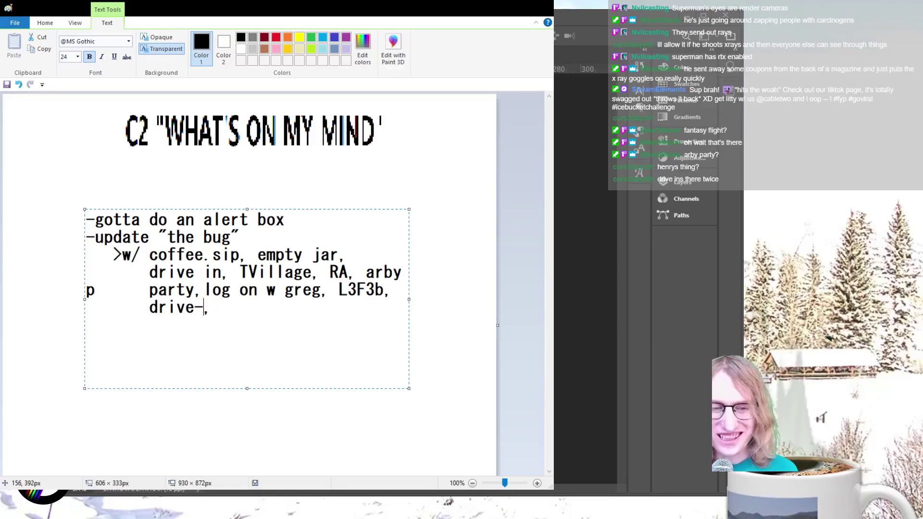
key("BackSpace")
key("BackSpace")
key("BackSpace")
key("BackSpace")
key("BackSpace")
key("BackSpace")
key("Delete")
key("BackSpace")
key("BackSpace")
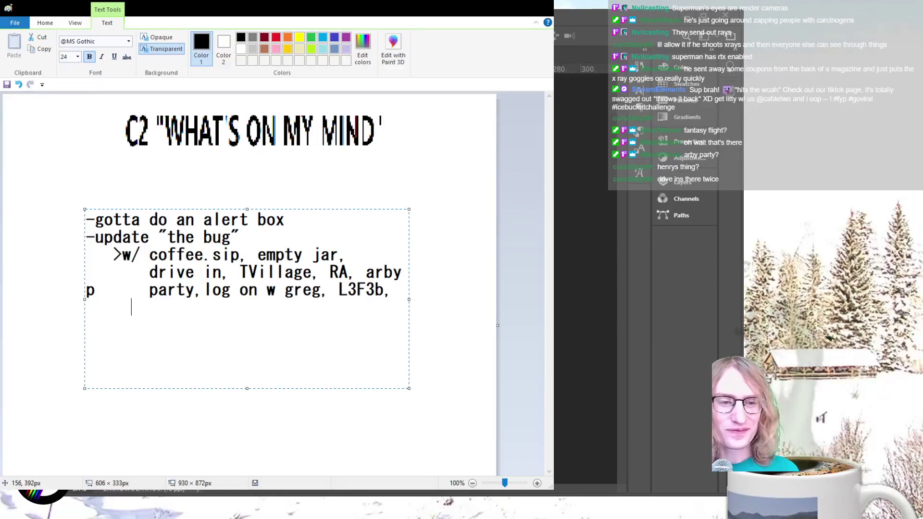
key("BackSpace")
key("BackSpace")
key("BackSpace")
key("BackSpace")
key("BackSpace")
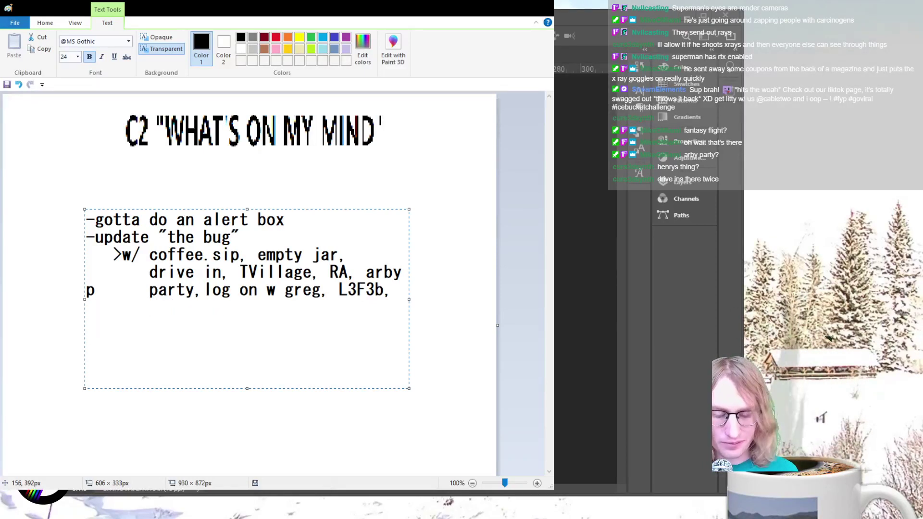
Step: Add the notes '-do drive-in, set a time, etc' and '-under the hat ep.2'
type("-")
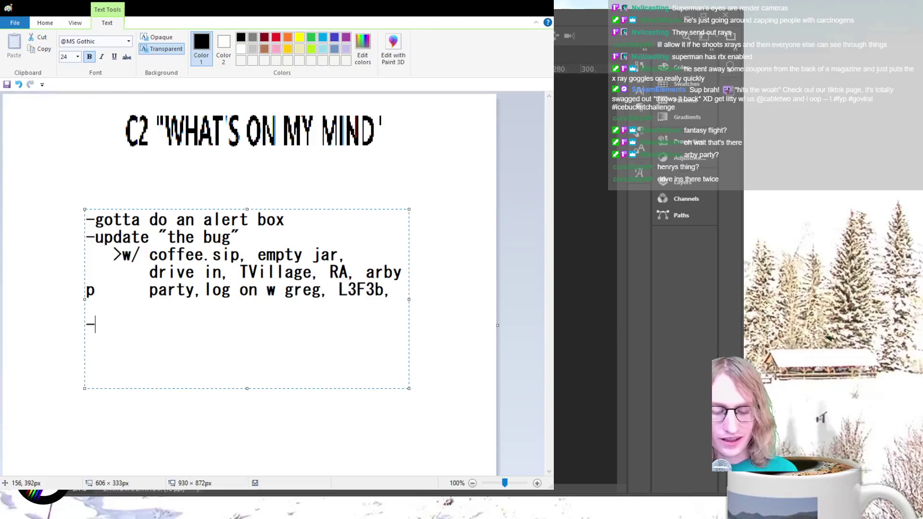
type("do dr")
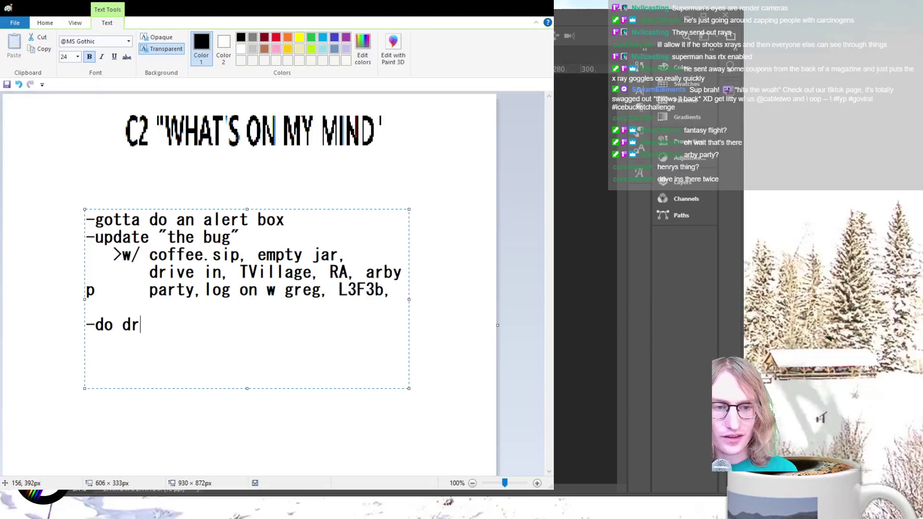
type("ive-in, set a time, ")
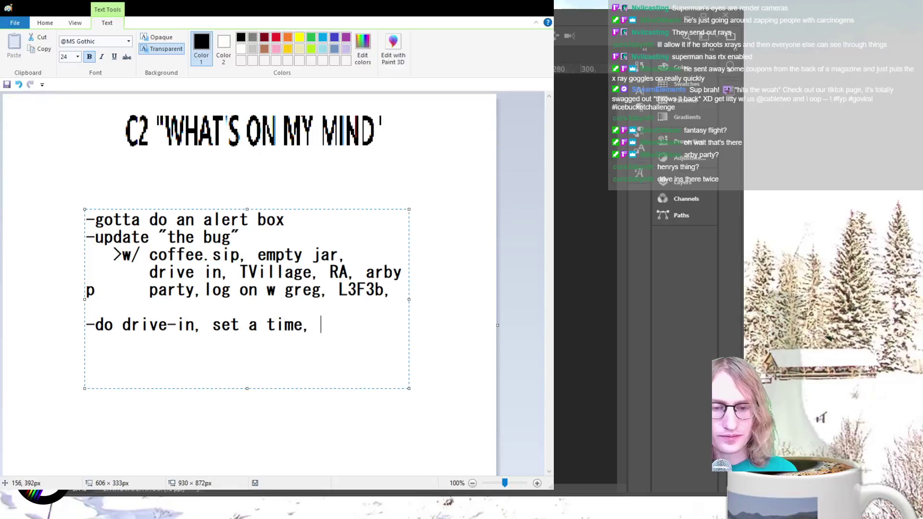
type("etc")
key("Return")
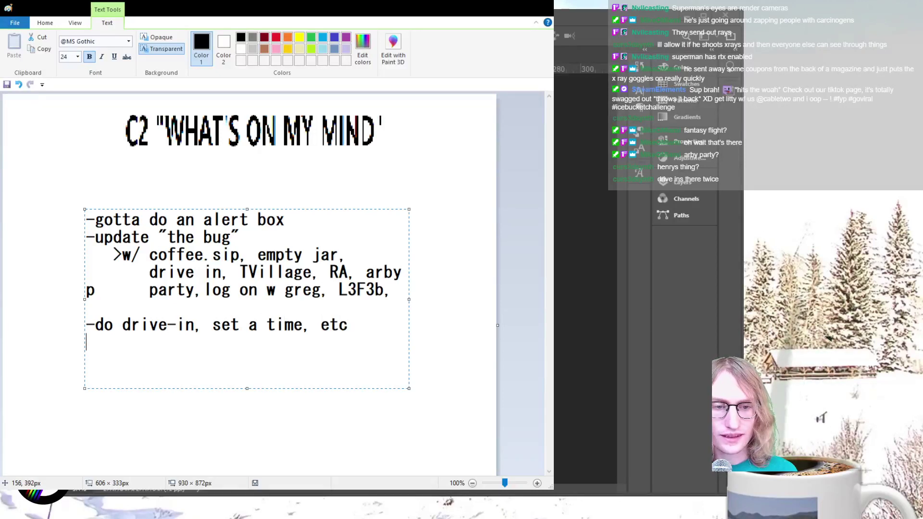
type("-")
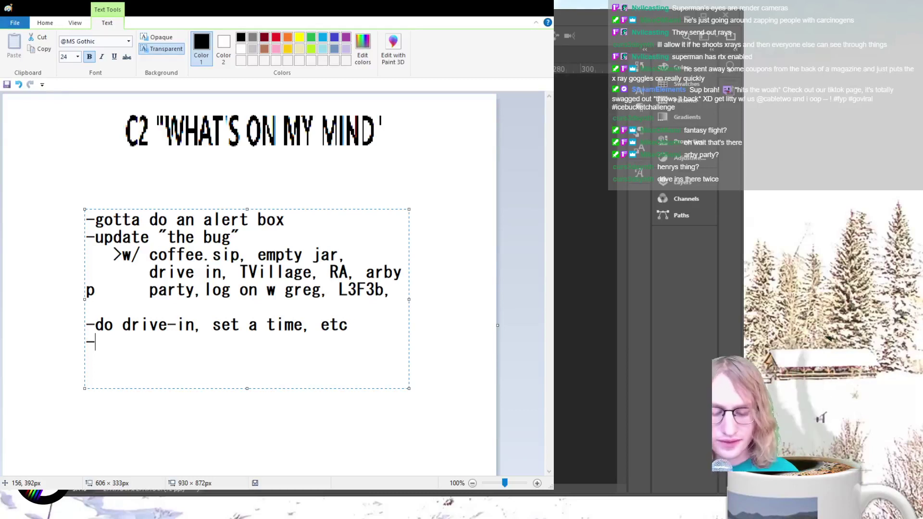
type("unr")
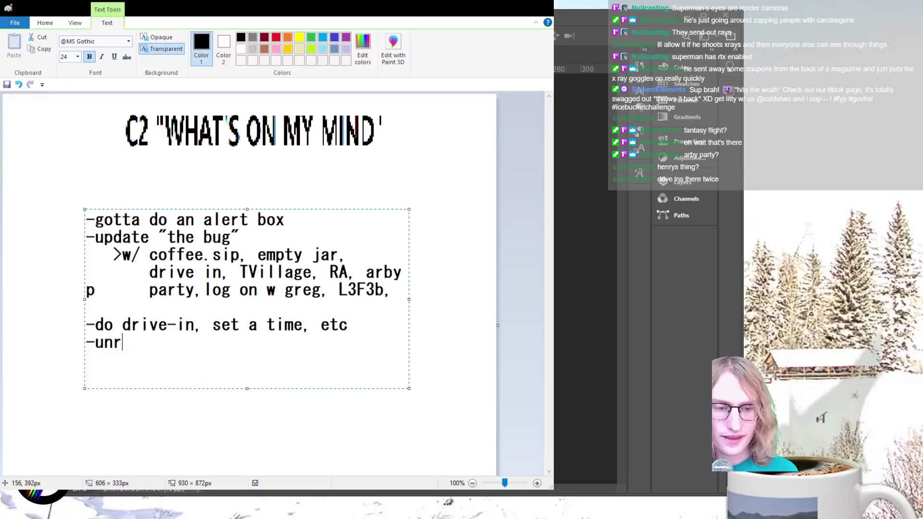
key("BackSpace")
type("der the hat")
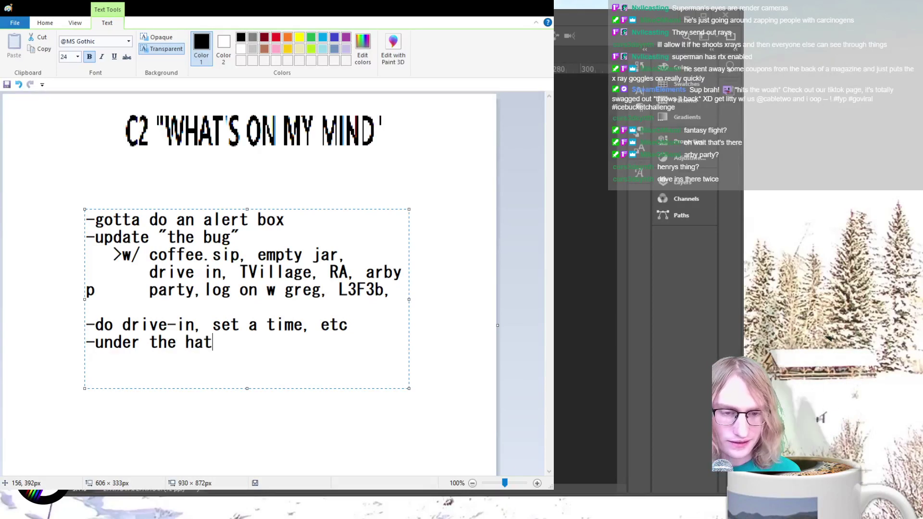
type(" ep.2")
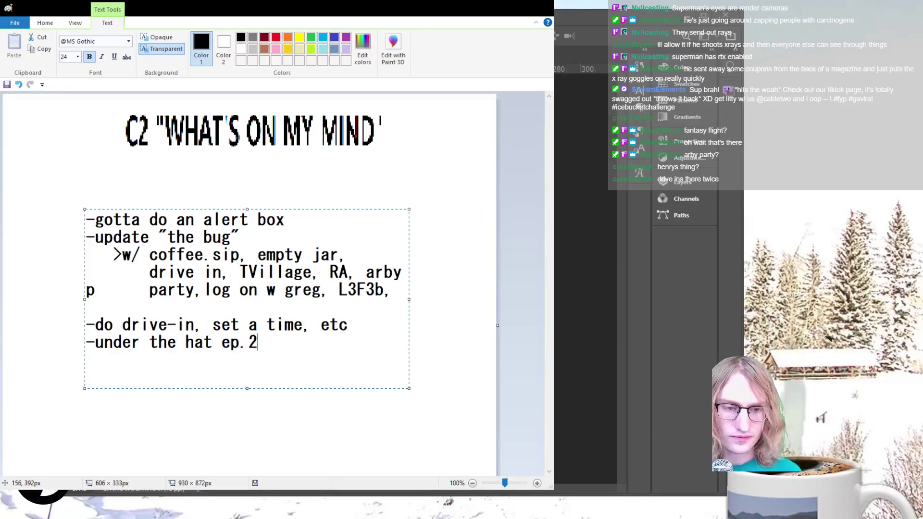
key("Return")
type("-matrix italiano")
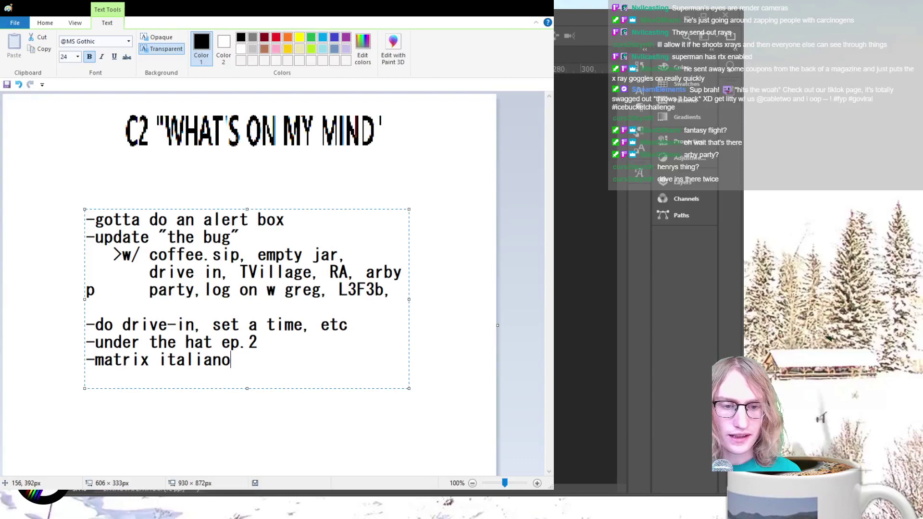
key("Return")
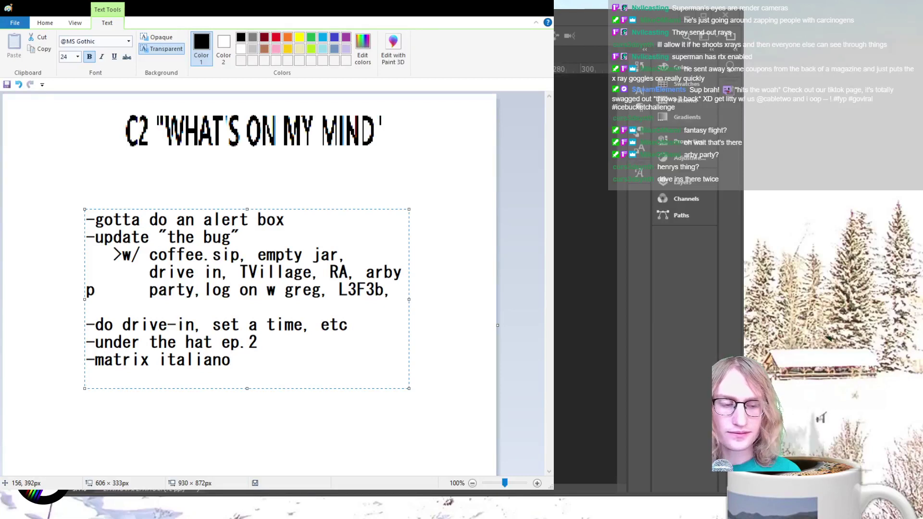
key("BackSpace")
key("BackSpace")
key("BackSpace")
key("BackSpace")
key("BackSpace")
key("BackSpace")
key("BackSpace")
key("BackSpace")
key("BackSpace")
key("BackSpace")
key("BackSpace")
key("BackSpace")
key("BackSpace")
key("BackSpace")
key("BackSpace")
key("BackSpace")
key("BackSpace")
key("BackSpace")
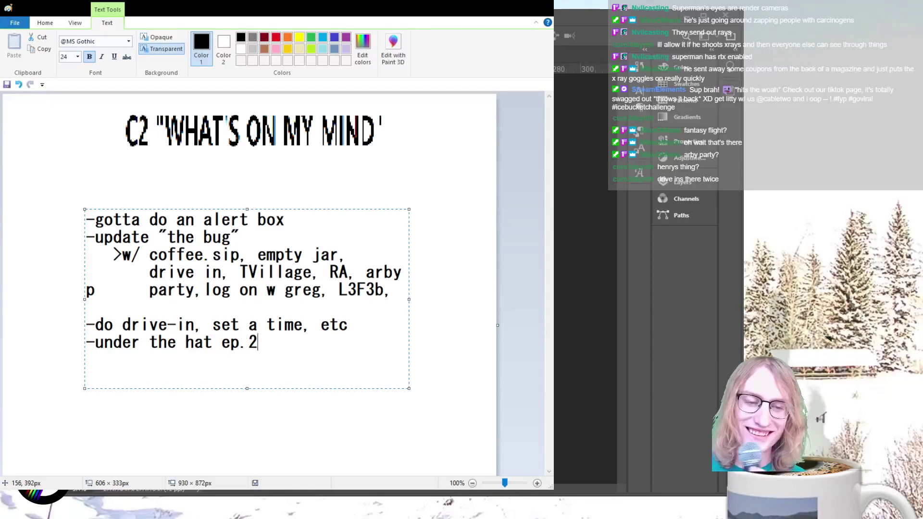
Step: Add '-new merch' with the sub-item '>sticker pack, C2 tee, ?'
key("Return")
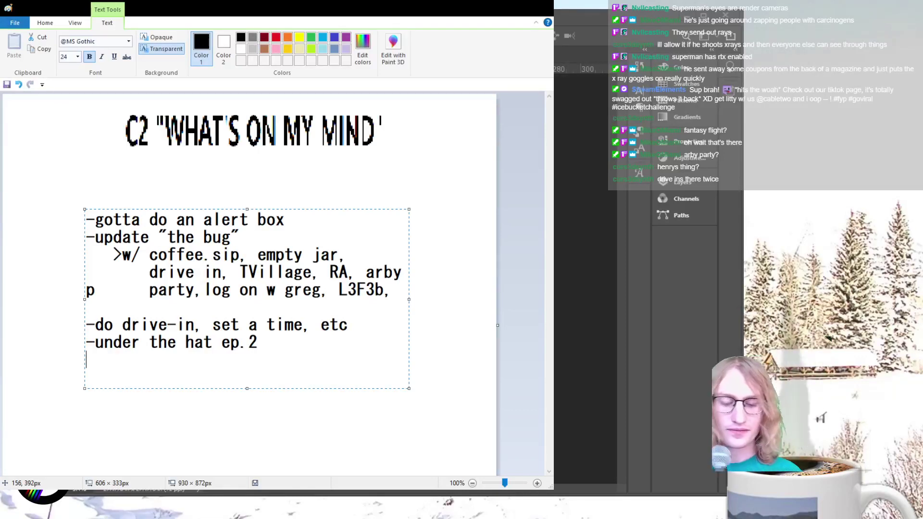
type("-new mert")
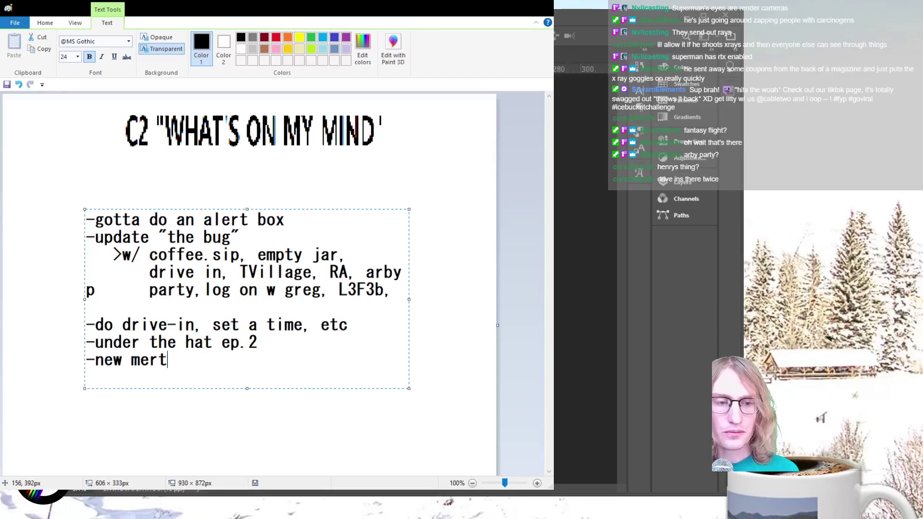
key("BackSpace")
type("ch    >stui")
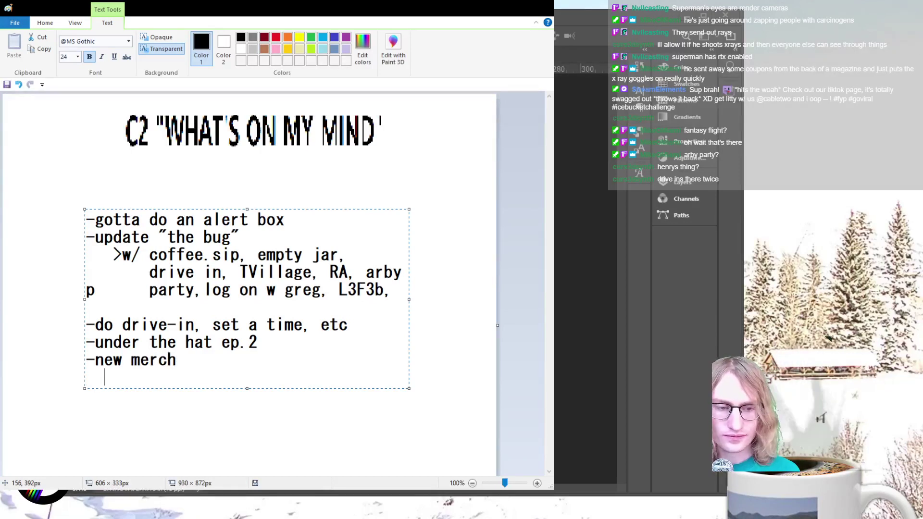
key("BackSpace")
key("BackSpace")
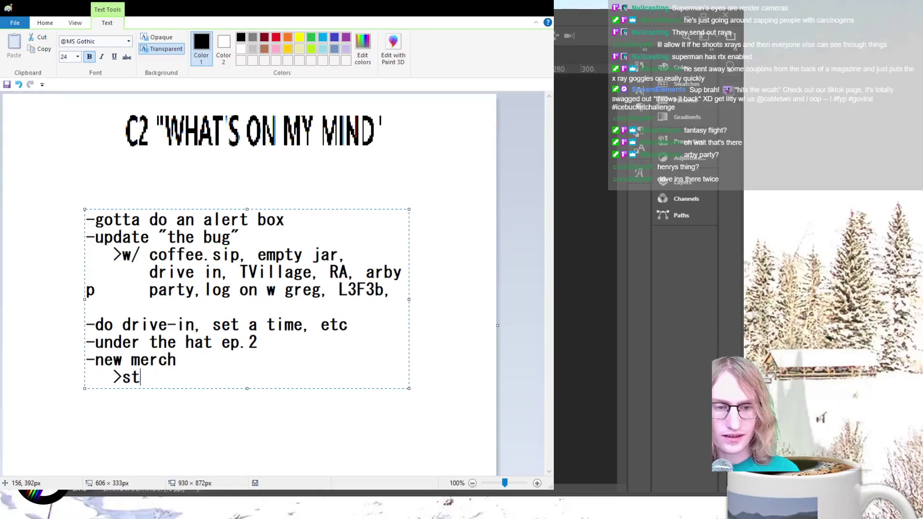
type("icker pack, ")
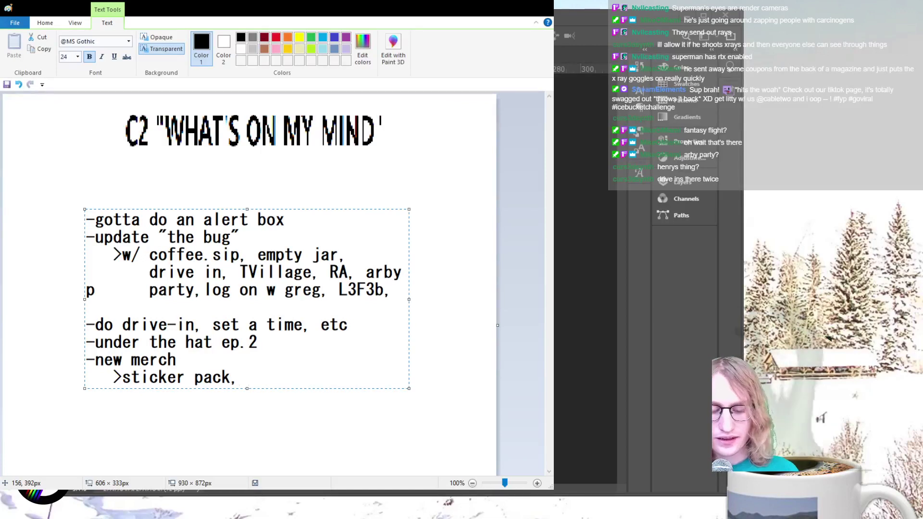
type("C2 shirt,")
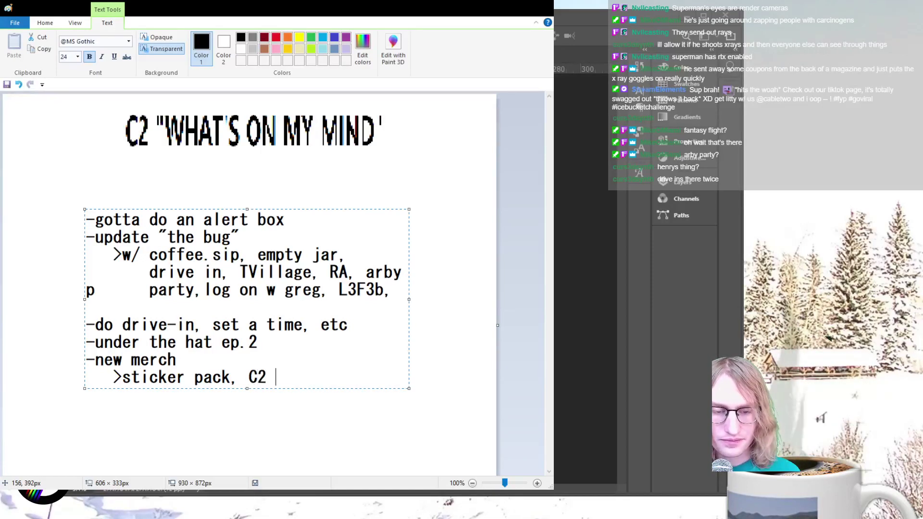
key("BackSpace")
key("BackSpace")
key("BackSpace")
key("BackSpace")
key("BackSpace")
key("BackSpace")
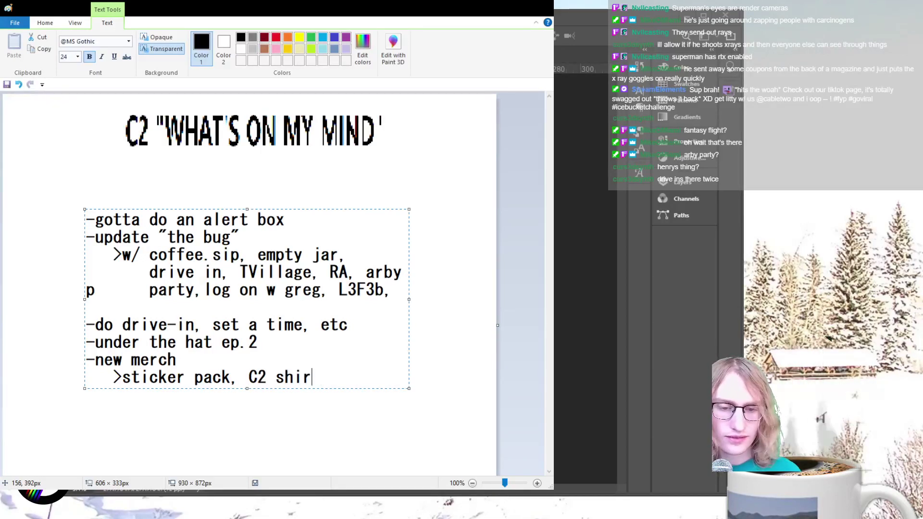
type("tee,")
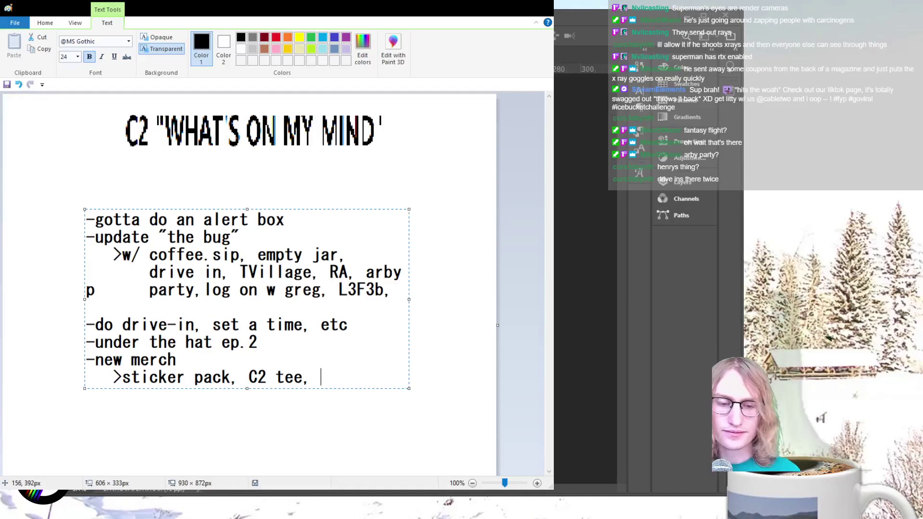
type(" ?")
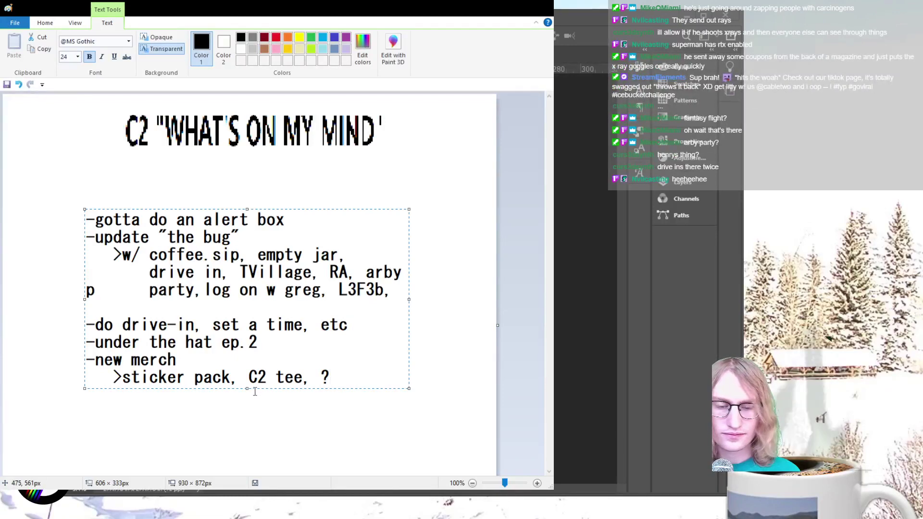
Step: Enlarge and commit the notes text box, then close Paint to return to the poster
mouse_move(247, 388)
left_mouse_down()
mouse_move(249, 430)
mouse_move(257, 435)
left_mouse_up()
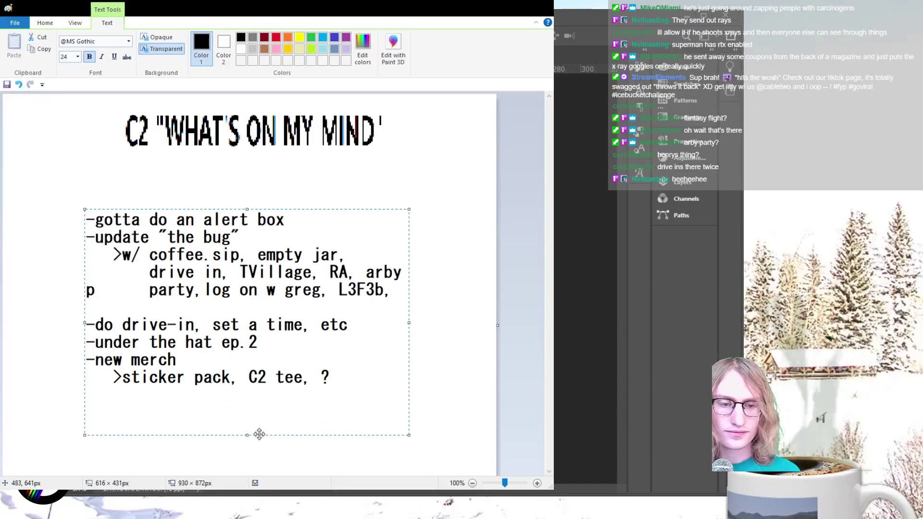
left_click(461, 327)
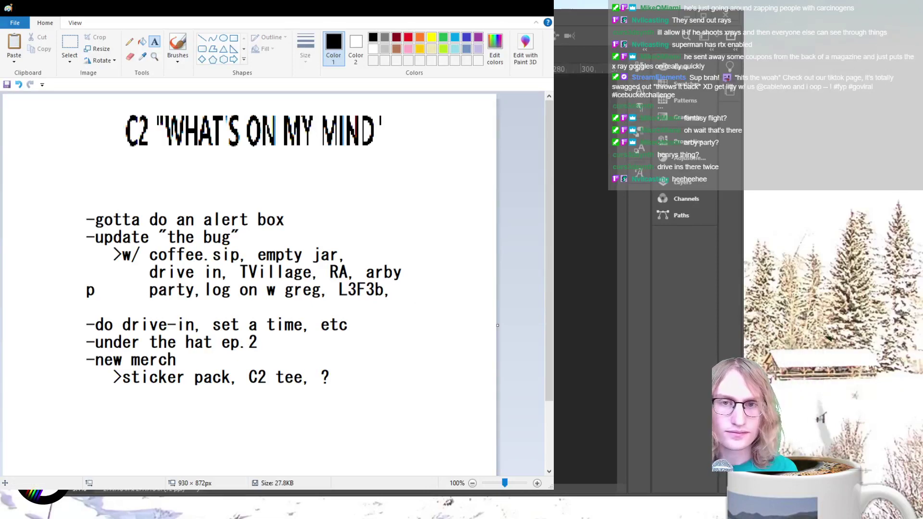
left_click(539, 12)
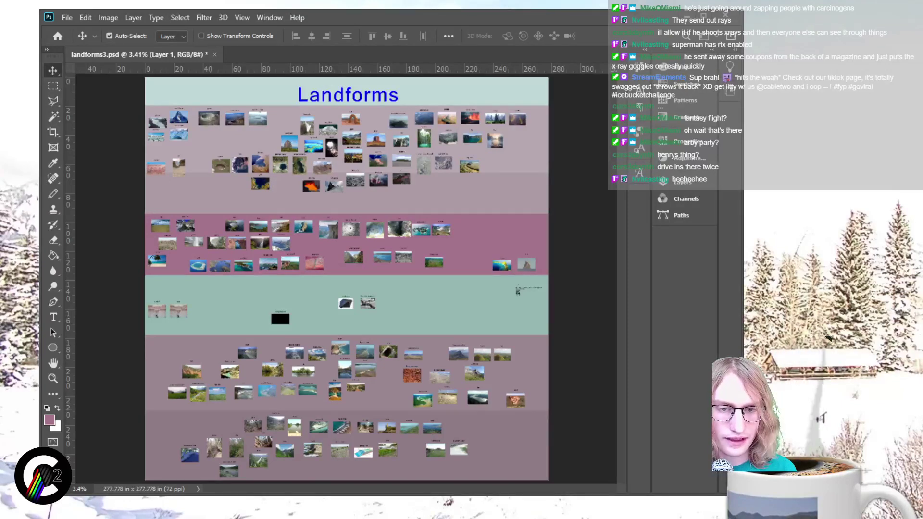
Step: Zoom in and out over the poster's coloured bands, then switch to the Eyedropper
scroll(346, 279, "up", 3)
scroll(346, 282, "up", 2)
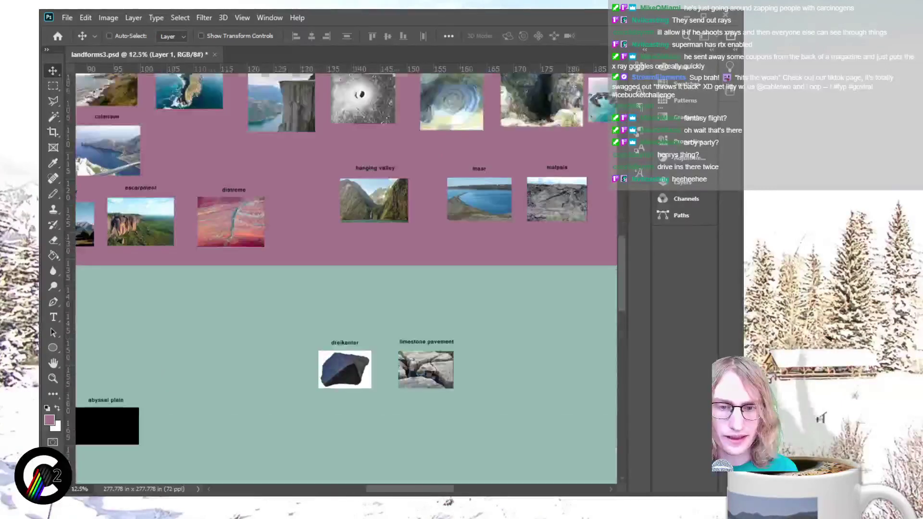
scroll(346, 281, "down", 5)
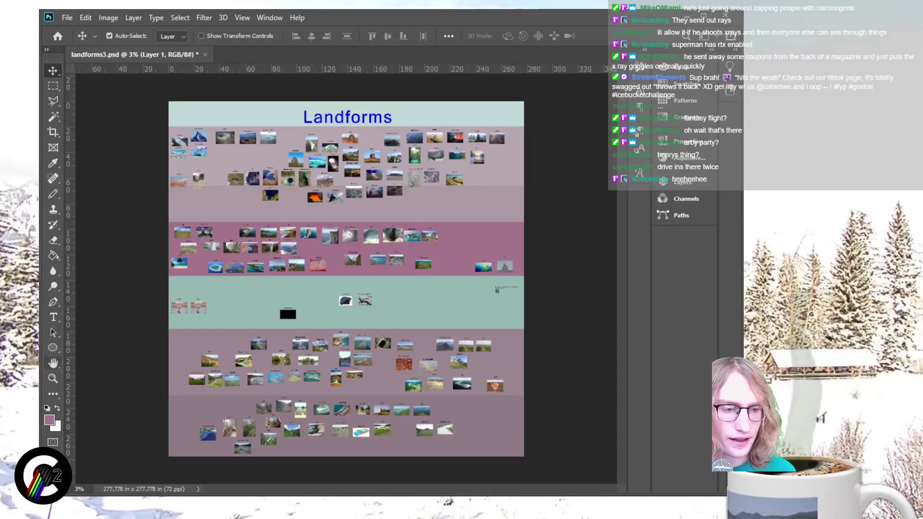
key("i")
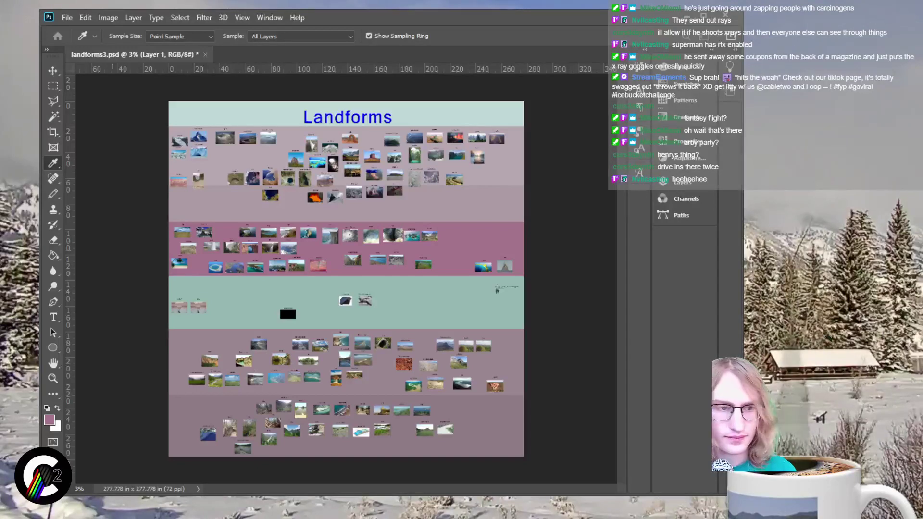
Step: Take teal-green as the fill colour, trial-fill the bands green, undo it, and reselect the Paint Bucket
key("v")
key("g")
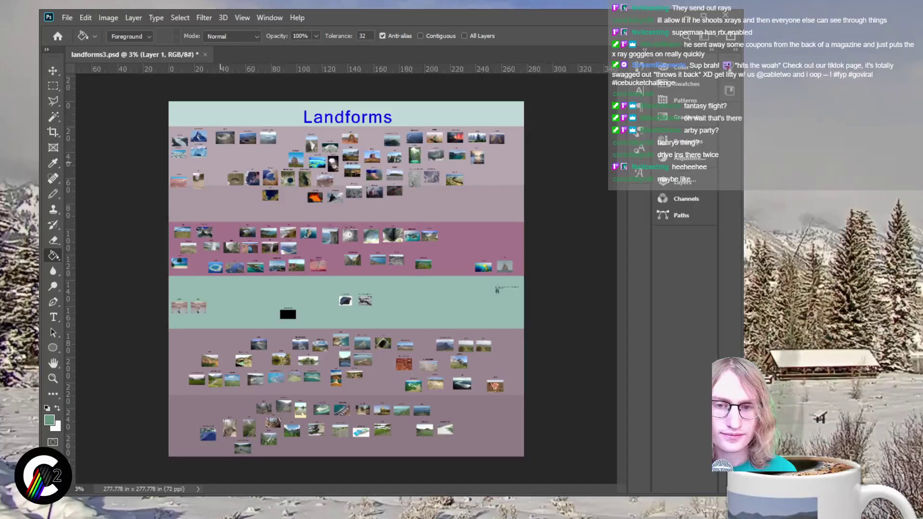
key("alt+BackSpace")
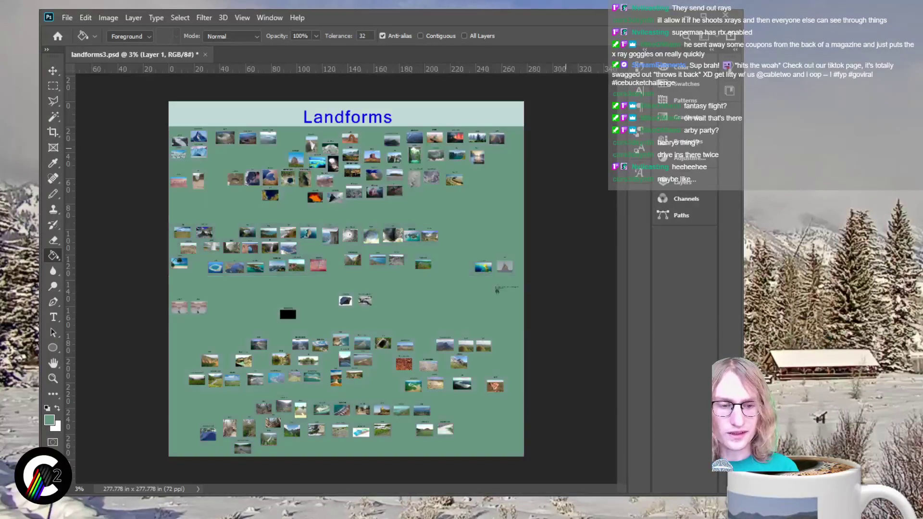
key("ctrl+z")
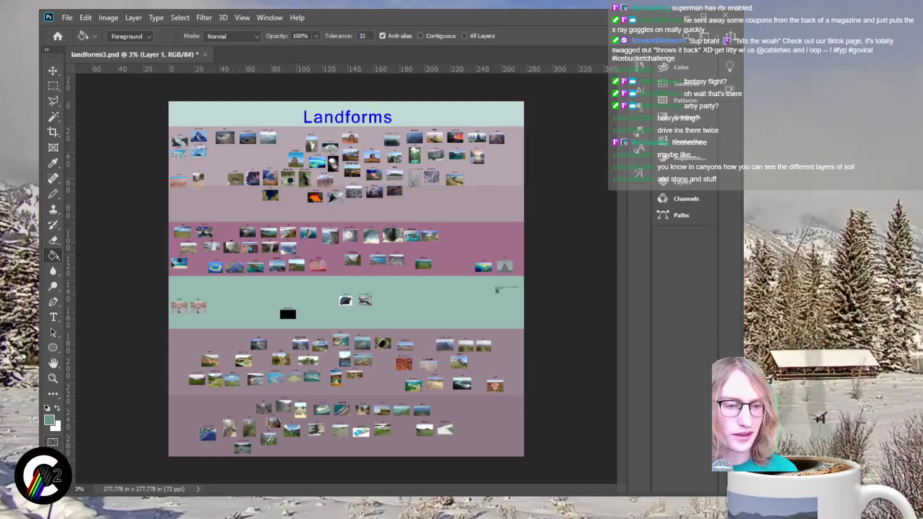
key("i")
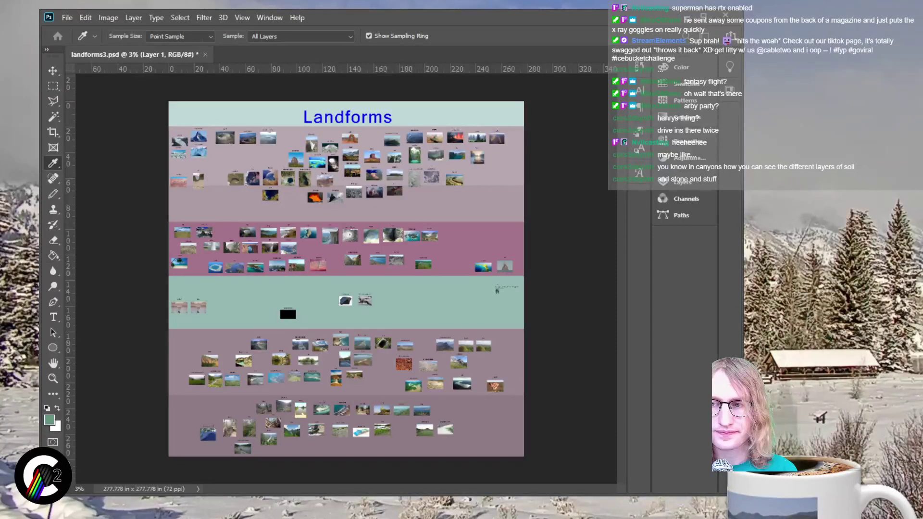
key("g")
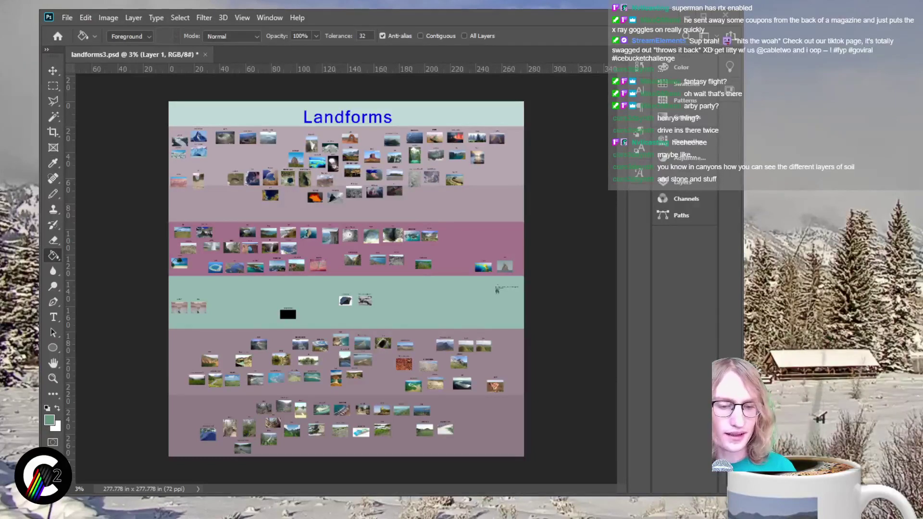